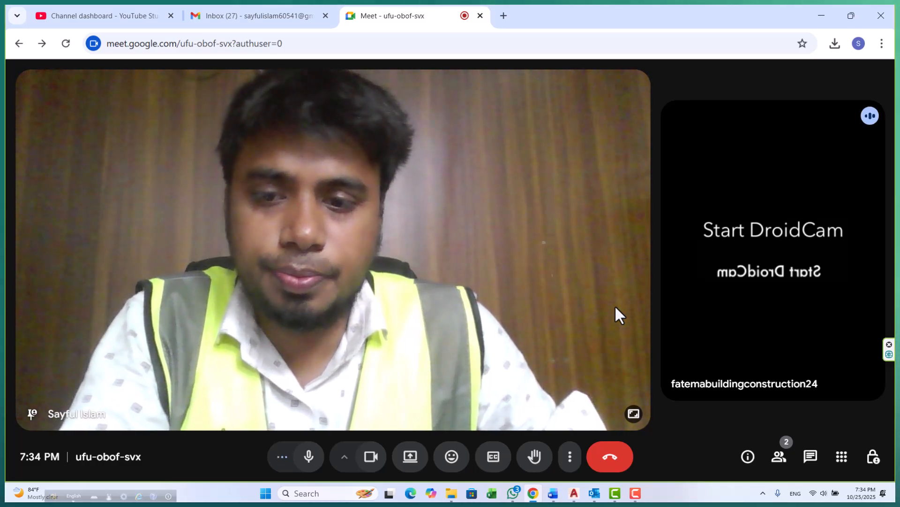
- Share the entire screen in the Google Meet call and switch to the BATCH 04 STRUCTURE drawing in AutoCAD
{"action": "left_click", "coordinate": [405, 462]}
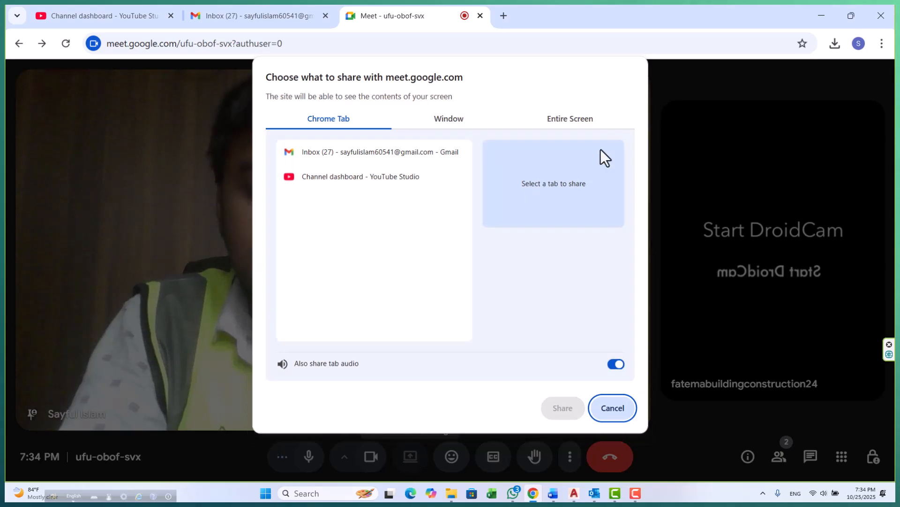
{"action": "left_click", "coordinate": [583, 115]}
{"action": "left_click", "coordinate": [386, 187]}
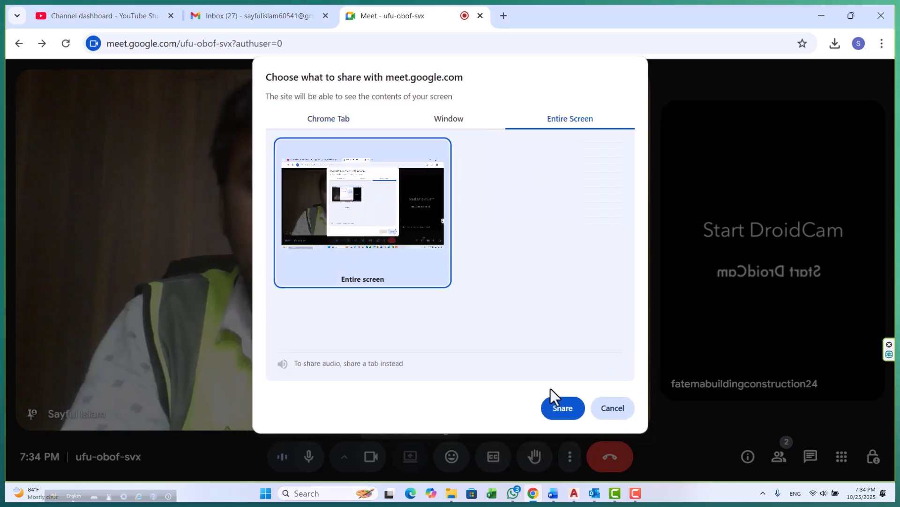
{"action": "left_click", "coordinate": [563, 408]}
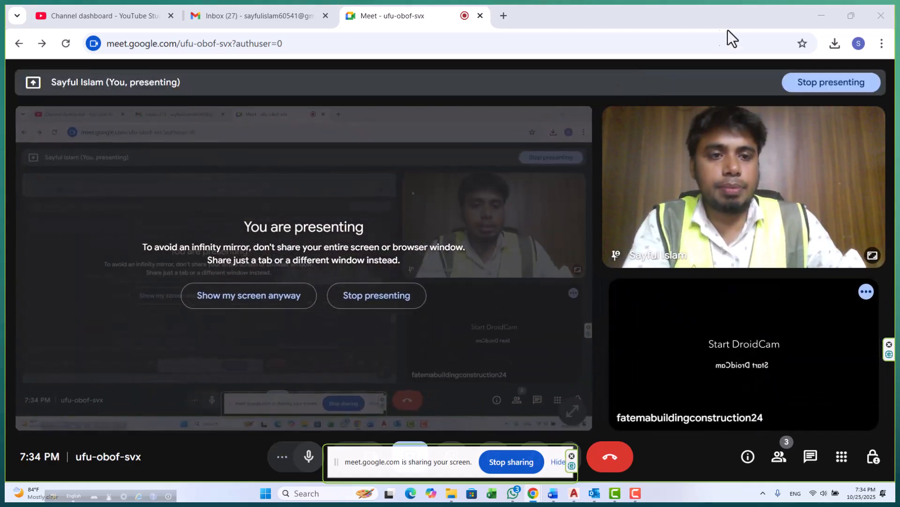
{"action": "left_click", "coordinate": [821, 12]}
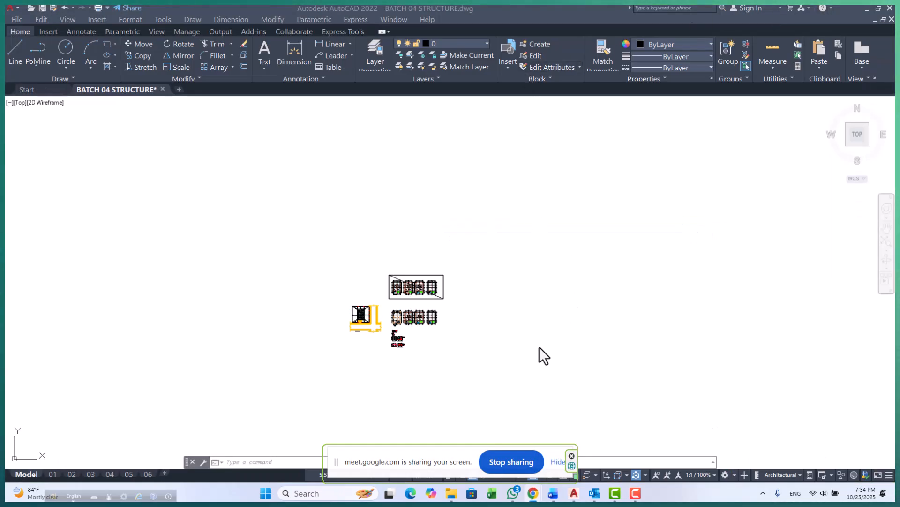
{"action": "left_click", "coordinate": [558, 462]}
- Examine the site layout, footing details, water tank sections and row of floor plans in the drawing
{"action": "scroll", "coordinate": [362, 315], "scroll_direction": "up", "scroll_amount": 4}
{"action": "middle_click_drag", "start_coordinate": [381, 306], "coordinate": [318, 190]}
{"action": "scroll", "coordinate": [334, 268], "scroll_direction": "up", "scroll_amount": 4}
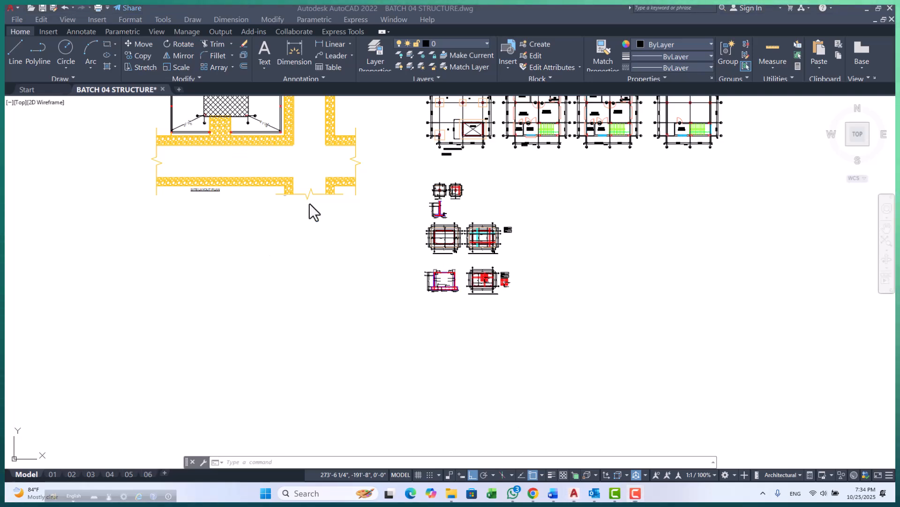
{"action": "scroll", "coordinate": [206, 324], "scroll_direction": "down", "scroll_amount": 8}
{"action": "scroll", "coordinate": [343, 326], "scroll_direction": "up", "scroll_amount": 8}
{"action": "middle_click_drag", "start_coordinate": [385, 297], "coordinate": [438, 121]}
{"action": "scroll", "coordinate": [89, 212], "scroll_direction": "up", "scroll_amount": 2}
{"action": "scroll", "coordinate": [191, 280], "scroll_direction": "down", "scroll_amount": 6}
{"action": "scroll", "coordinate": [261, 331], "scroll_direction": "up", "scroll_amount": 7}
{"action": "scroll", "coordinate": [323, 201], "scroll_direction": "down", "scroll_amount": 3}
{"action": "scroll", "coordinate": [317, 320], "scroll_direction": "up", "scroll_amount": 6}
{"action": "middle_click_drag", "start_coordinate": [317, 324], "coordinate": [332, 274]}
{"action": "middle_click_drag", "start_coordinate": [275, 333], "coordinate": [284, 305]}
{"action": "mouse_move", "coordinate": [339, 458]}
{"action": "middle_mouse_down"}
{"action": "mouse_move", "coordinate": [335, 340]}
{"action": "mouse_move", "coordinate": [271, 228]}
{"action": "mouse_move", "coordinate": [292, 56]}
{"action": "middle_mouse_up"}
{"action": "scroll", "coordinate": [220, 302], "scroll_direction": "down", "scroll_amount": 4}
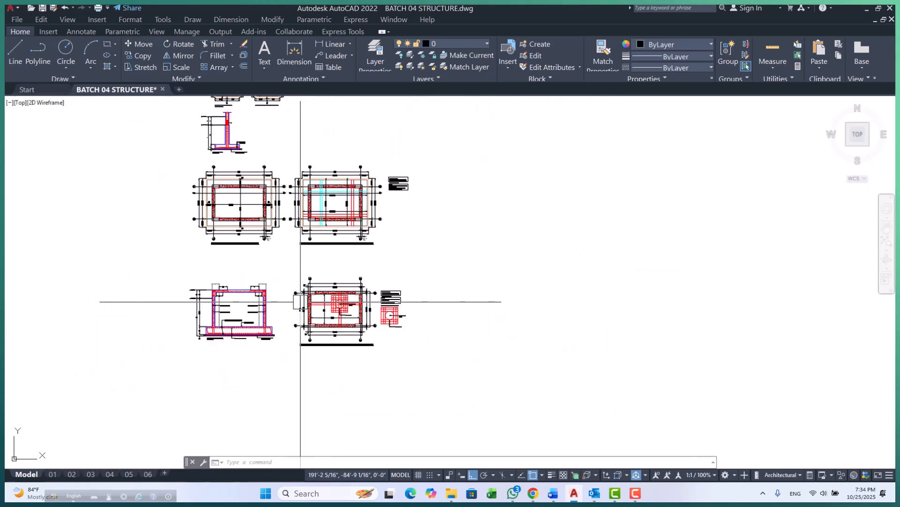
{"action": "scroll", "coordinate": [321, 315], "scroll_direction": "up", "scroll_amount": 4}
{"action": "scroll", "coordinate": [516, 261], "scroll_direction": "up", "scroll_amount": 4}
{"action": "scroll", "coordinate": [413, 300], "scroll_direction": "down", "scroll_amount": 8}
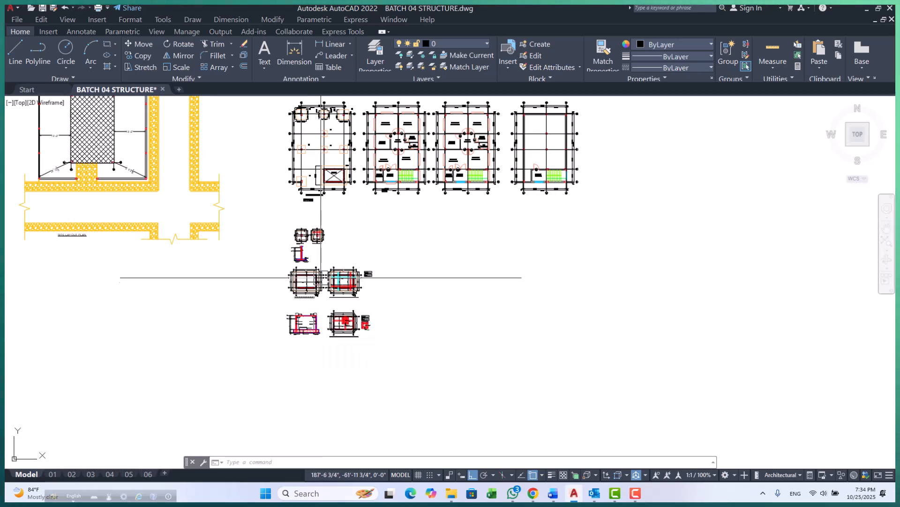
{"action": "scroll", "coordinate": [275, 217], "scroll_direction": "up", "scroll_amount": 3}
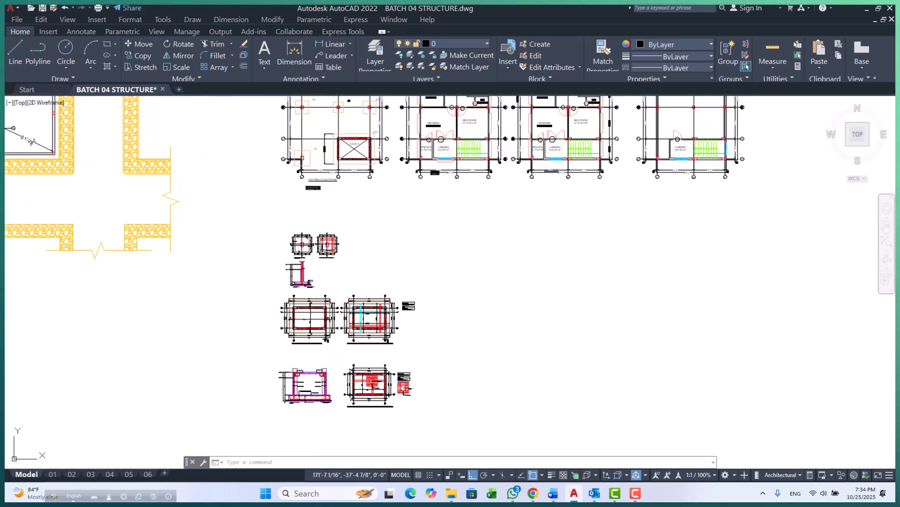
{"action": "scroll", "coordinate": [342, 251], "scroll_direction": "down", "scroll_amount": 2}
{"action": "scroll", "coordinate": [385, 145], "scroll_direction": "up", "scroll_amount": 3}
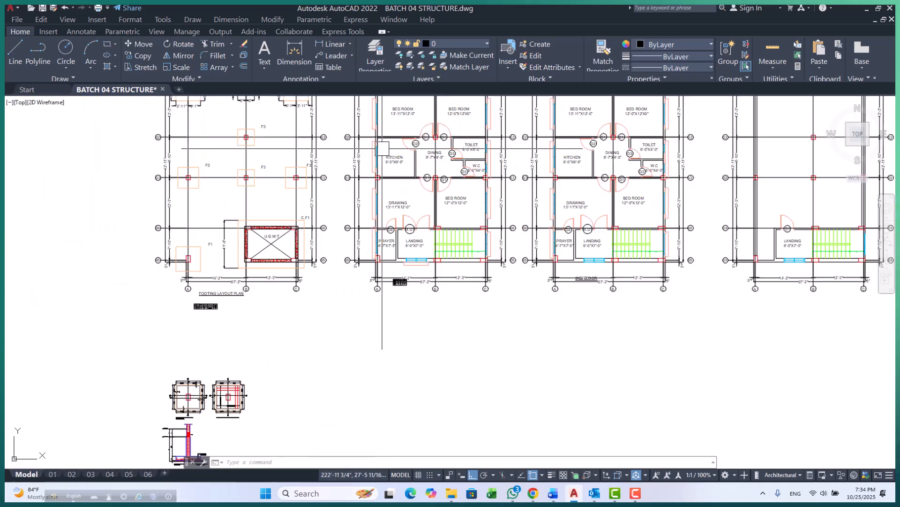
{"action": "mouse_move", "coordinate": [385, 150]}
{"action": "middle_mouse_down"}
{"action": "mouse_move", "coordinate": [360, 230]}
{"action": "mouse_move", "coordinate": [382, 207]}
{"action": "middle_mouse_up"}
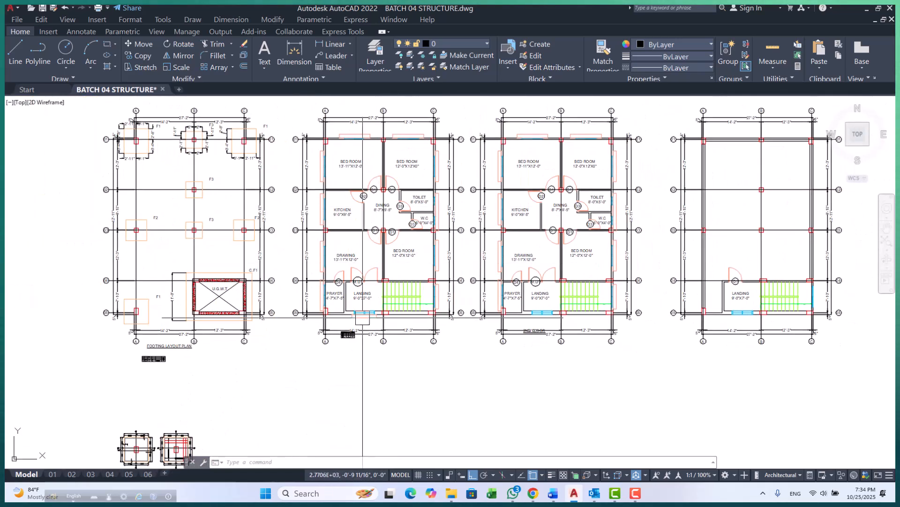
- Erase the small schedule table overlapping the lower dimensions of the plan next to the footing layout plan
{"action": "scroll", "coordinate": [343, 332], "scroll_direction": "up", "scroll_amount": 5}
{"action": "scroll", "coordinate": [331, 299], "scroll_direction": "down", "scroll_amount": 5}
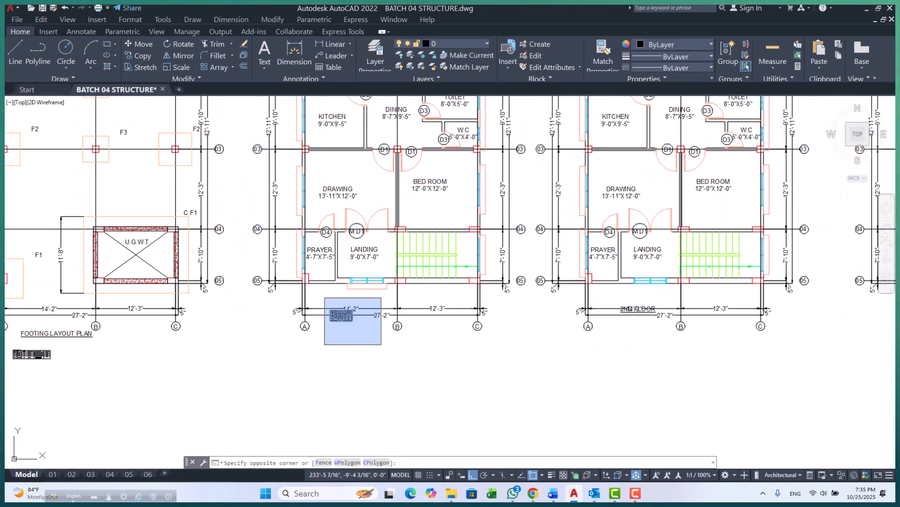
{"action": "left_click", "coordinate": [381, 344]}
{"action": "type", "text": "e"}
{"action": "key", "text": "space"}
{"action": "scroll", "coordinate": [420, 228], "scroll_direction": "down", "scroll_amount": 3}
- Erase the small schedule table beneath the FOOTING LAYOUT PLAN title
{"action": "scroll", "coordinate": [273, 290], "scroll_direction": "up", "scroll_amount": 5}
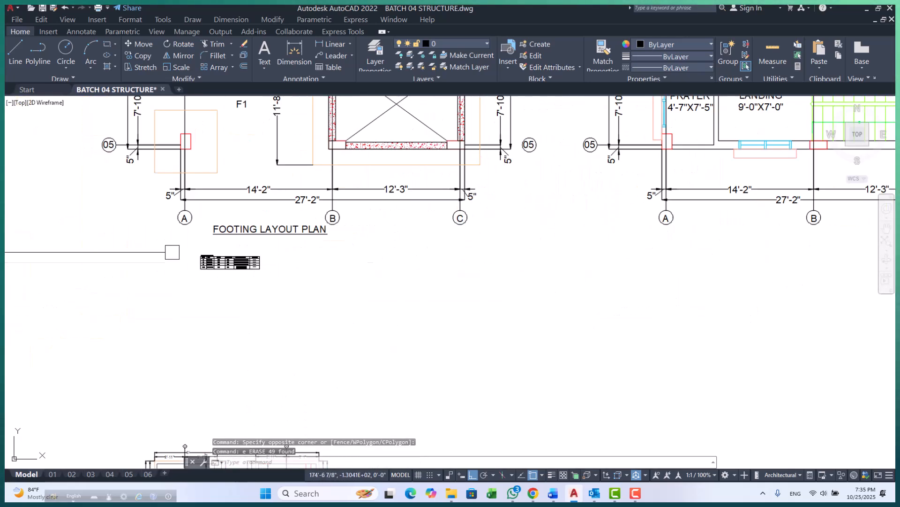
{"action": "left_click", "coordinate": [232, 255]}
{"action": "left_click", "coordinate": [396, 356]}
{"action": "type", "text": "e"}
{"action": "key", "text": "space"}
{"action": "scroll", "coordinate": [298, 267], "scroll_direction": "down", "scroll_amount": 4}
- Copy the FOOTING LAYOUT PLAN title horizontally to below the neighbouring floor plan
{"action": "scroll", "coordinate": [304, 255], "scroll_direction": "up", "scroll_amount": 2}
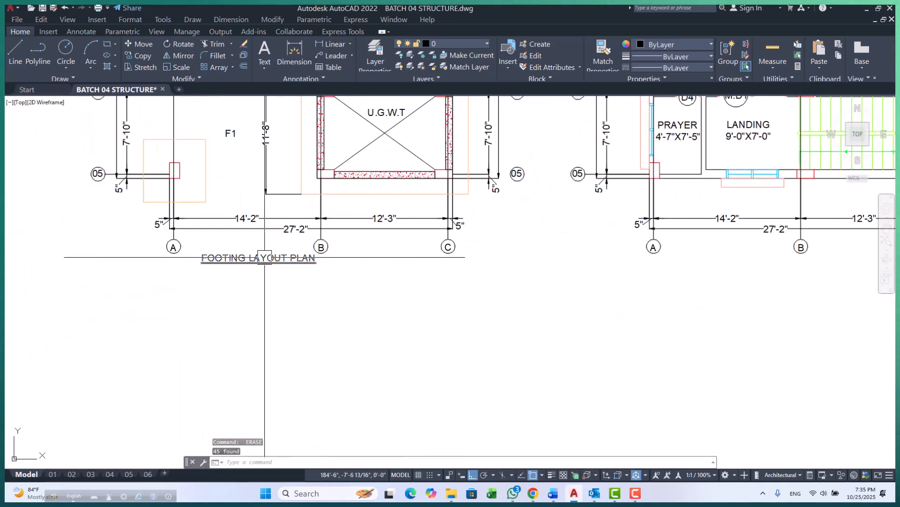
{"action": "left_click", "coordinate": [305, 257]}
{"action": "type", "text": "cp"}
{"action": "key", "text": "space"}
{"action": "left_click", "coordinate": [197, 327]}
{"action": "scroll", "coordinate": [201, 330], "scroll_direction": "down", "scroll_amount": 4}
{"action": "scroll", "coordinate": [375, 345], "scroll_direction": "up", "scroll_amount": 4}
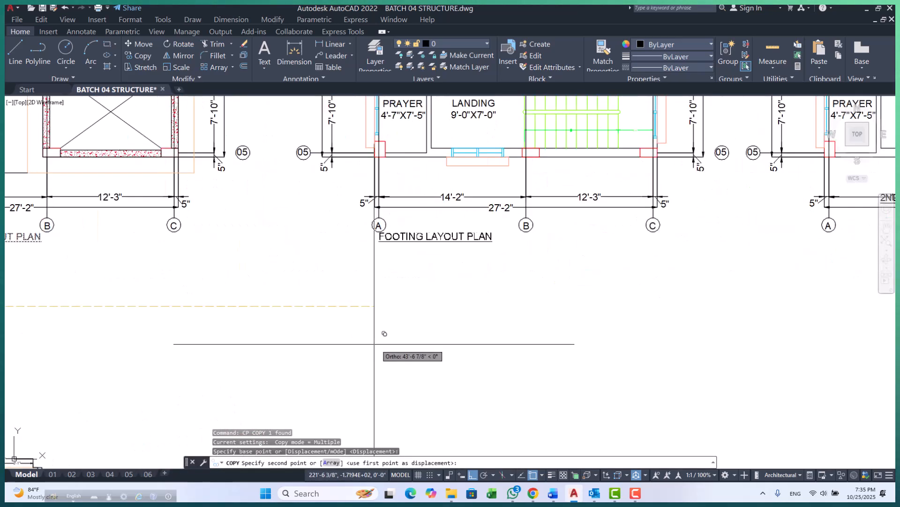
{"action": "left_click", "coordinate": [376, 345]}
{"action": "key", "text": "Escape"}
{"action": "key", "text": "Escape"}
{"action": "scroll", "coordinate": [418, 234], "scroll_direction": "up", "scroll_amount": 2}
- Change the copied title to read COLUMN LAYOUT PLAN, all in uppercase
{"action": "left_click", "coordinate": [418, 234]}
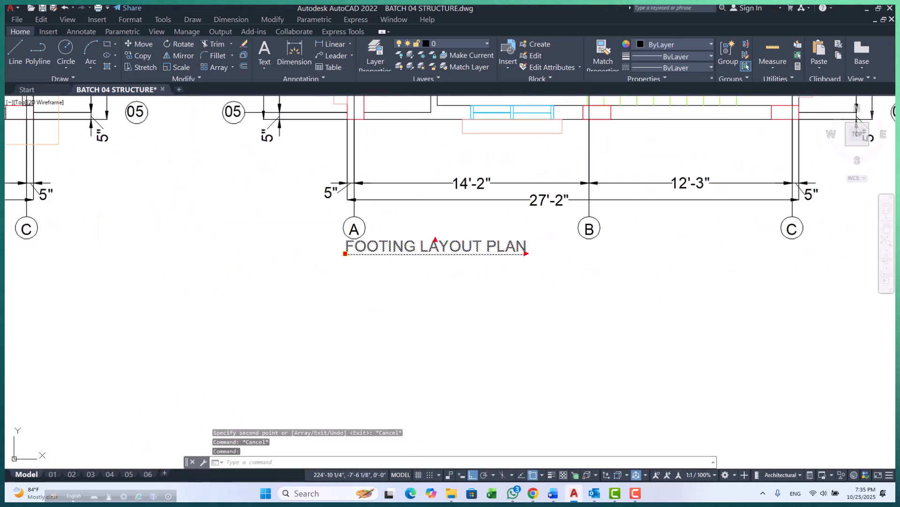
{"action": "double_click", "coordinate": [413, 246]}
{"action": "left_click_drag", "start_coordinate": [416, 247], "coordinate": [322, 248]}
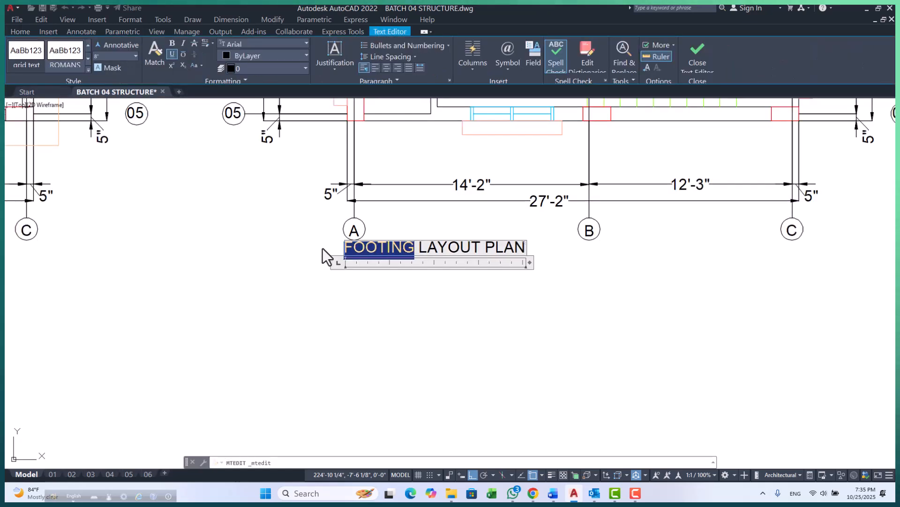
{"action": "type", "text": "column"}
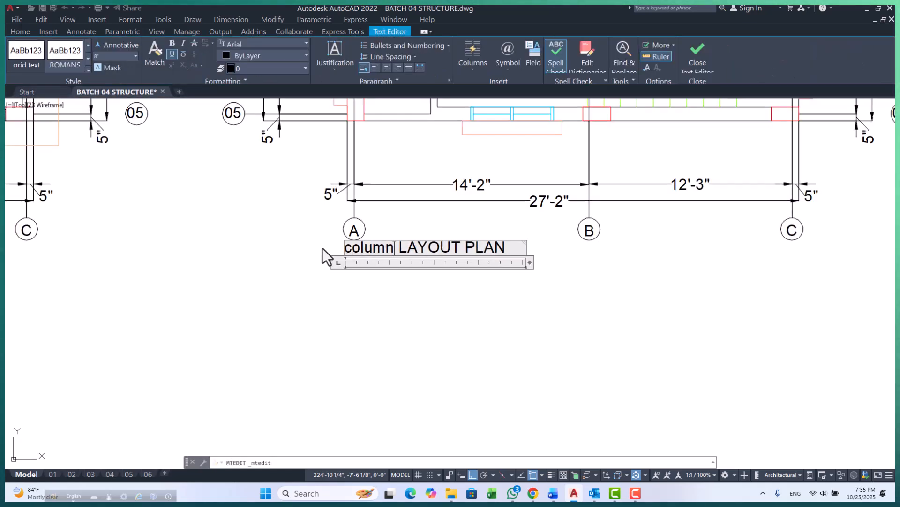
{"action": "key", "text": "ctrl+a"}
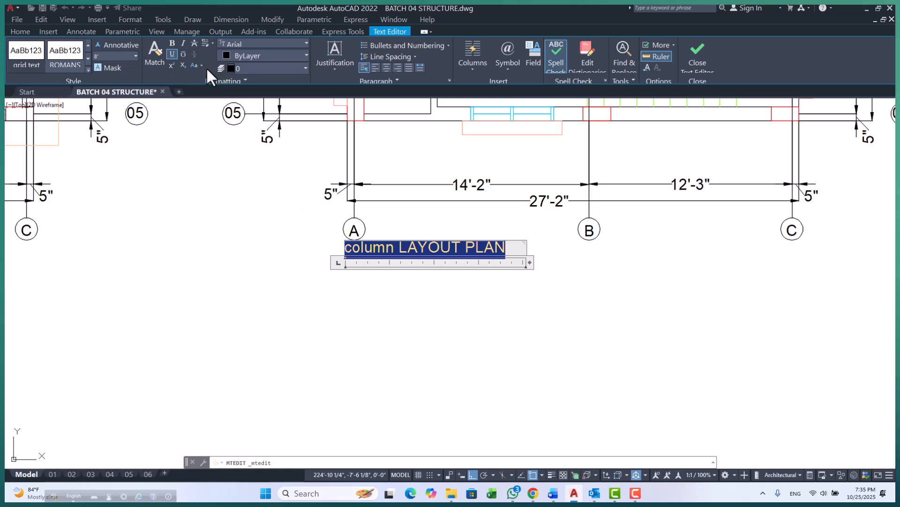
{"action": "left_click", "coordinate": [201, 65]}
{"action": "left_click", "coordinate": [212, 81]}
{"action": "left_click", "coordinate": [367, 318]}
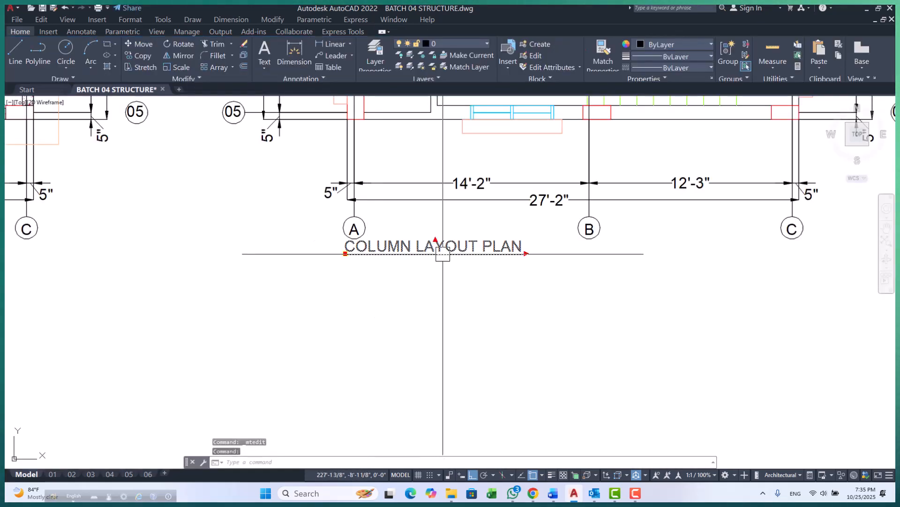
- Move the COLUMN LAYOUT PLAN title slightly downward, clear of the grid bubbles
{"action": "type", "text": "m"}
{"action": "key", "text": "space"}
{"action": "left_click", "coordinate": [441, 299]}
{"action": "left_click", "coordinate": [440, 308]}
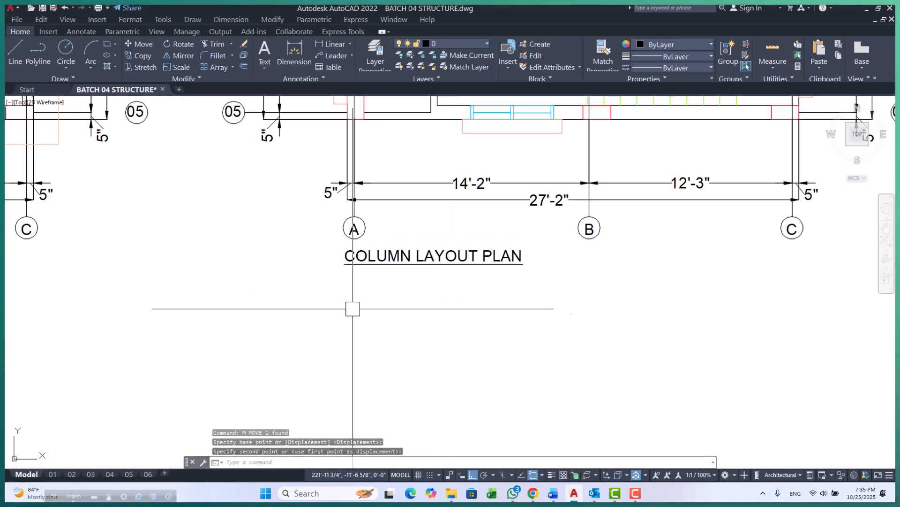
{"action": "key", "text": "Escape"}
{"action": "scroll", "coordinate": [359, 305], "scroll_direction": "down", "scroll_amount": 2}
{"action": "key", "text": "Escape"}
- Erase the bedrooms, toilet, W.C., walls, windows and stair treads between grids B and C of the column layout plan
{"action": "scroll", "coordinate": [423, 294], "scroll_direction": "down", "scroll_amount": 3}
{"action": "scroll", "coordinate": [320, 203], "scroll_direction": "up", "scroll_amount": 6}
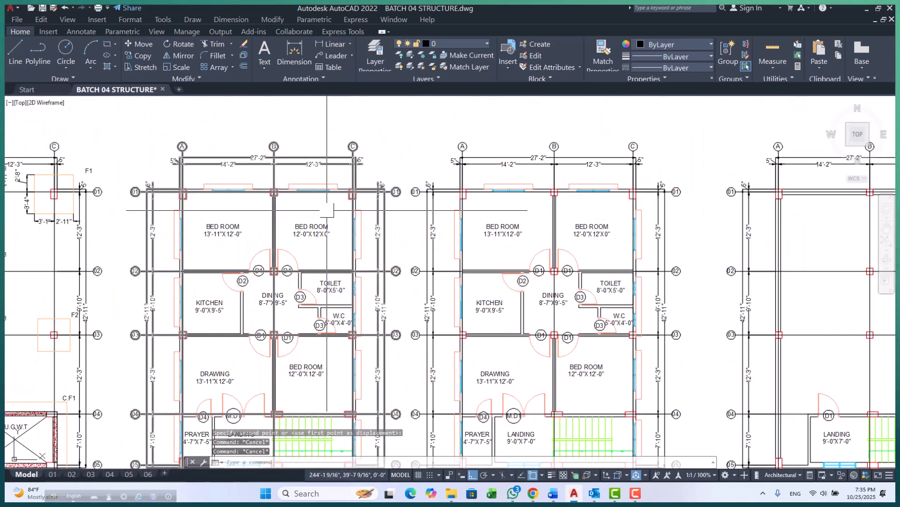
{"action": "scroll", "coordinate": [321, 203], "scroll_direction": "up", "scroll_amount": 2}
{"action": "scroll", "coordinate": [278, 201], "scroll_direction": "down", "scroll_amount": 4}
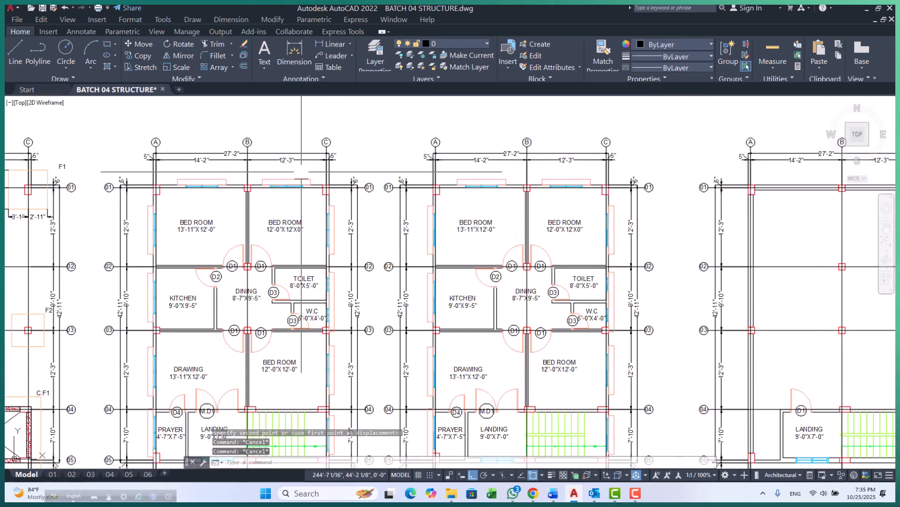
{"action": "scroll", "coordinate": [273, 139], "scroll_direction": "up", "scroll_amount": 2}
{"action": "scroll", "coordinate": [331, 261], "scroll_direction": "down", "scroll_amount": 3}
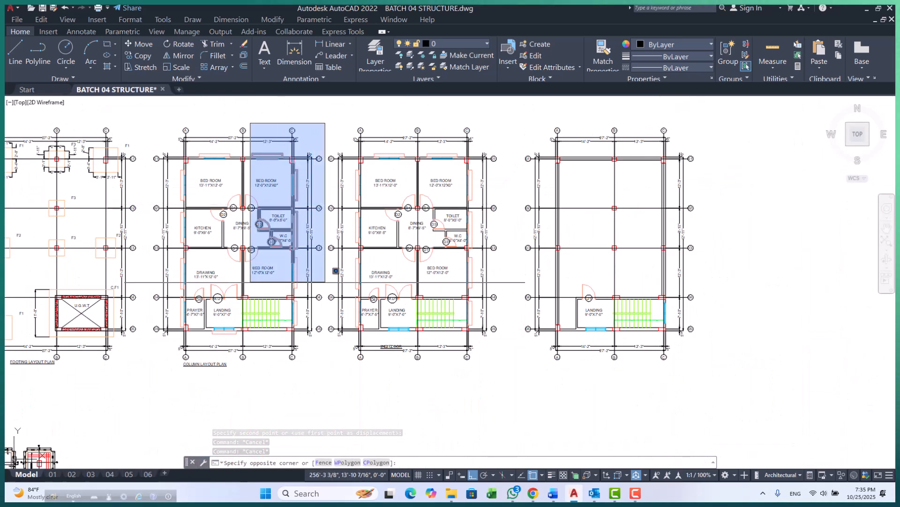
{"action": "scroll", "coordinate": [322, 202], "scroll_direction": "up", "scroll_amount": 3}
{"action": "scroll", "coordinate": [328, 305], "scroll_direction": "up", "scroll_amount": 2}
{"action": "left_click", "coordinate": [327, 333]}
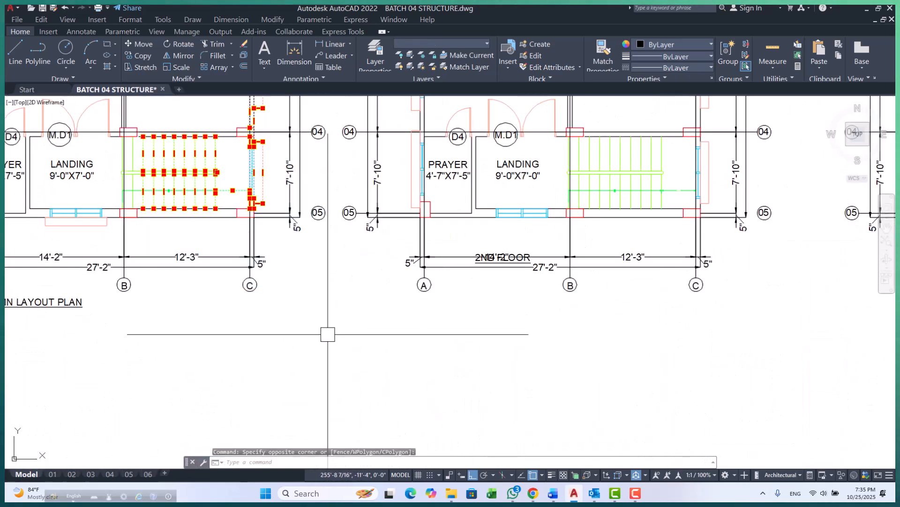
{"action": "type", "text": "E"}
{"action": "key", "text": "Return"}
{"action": "scroll", "coordinate": [324, 323], "scroll_direction": "down", "scroll_amount": 5}
- Erase the remaining rooms, walls, doors, windows and labels between grids A and B of the column layout plan
{"action": "scroll", "coordinate": [262, 251], "scroll_direction": "up", "scroll_amount": 6}
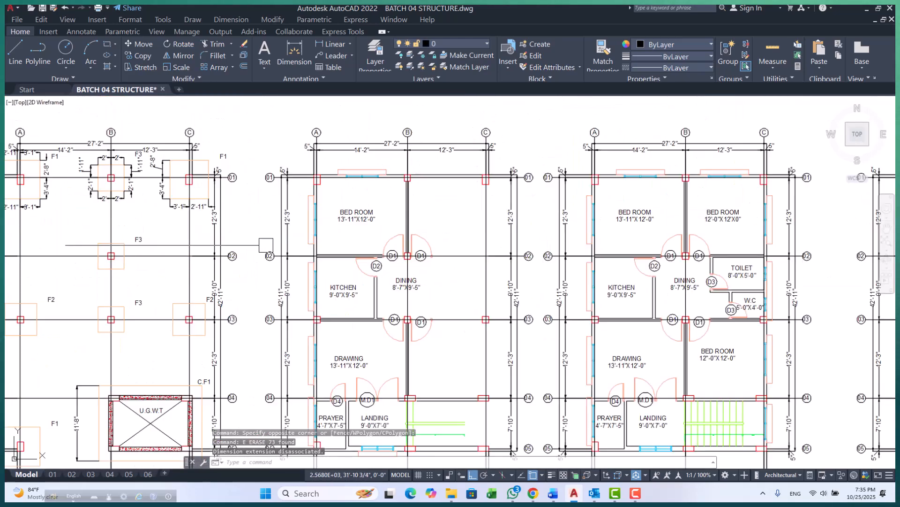
{"action": "scroll", "coordinate": [274, 160], "scroll_direction": "down", "scroll_amount": 4}
{"action": "left_click", "coordinate": [281, 143]}
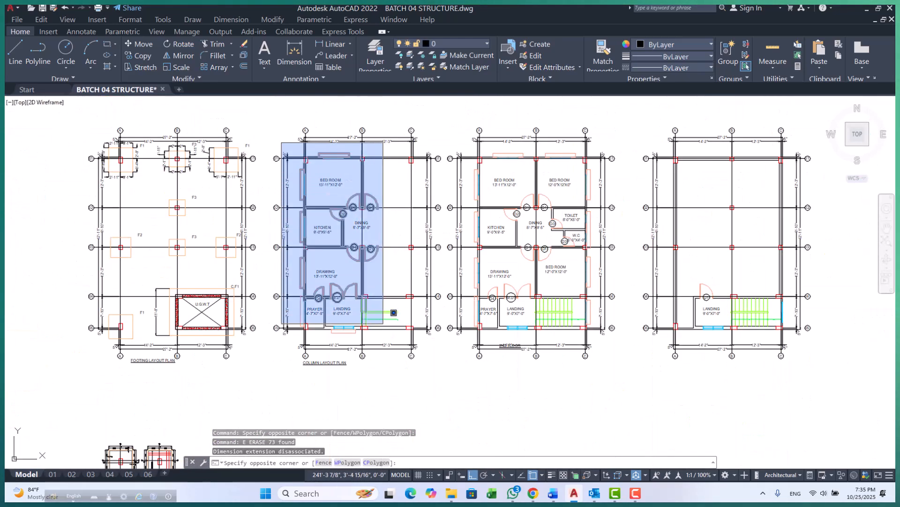
{"action": "scroll", "coordinate": [385, 324], "scroll_direction": "up", "scroll_amount": 4}
{"action": "left_click", "coordinate": [385, 334]}
{"action": "type", "text": "E"}
{"action": "key", "text": "Return"}
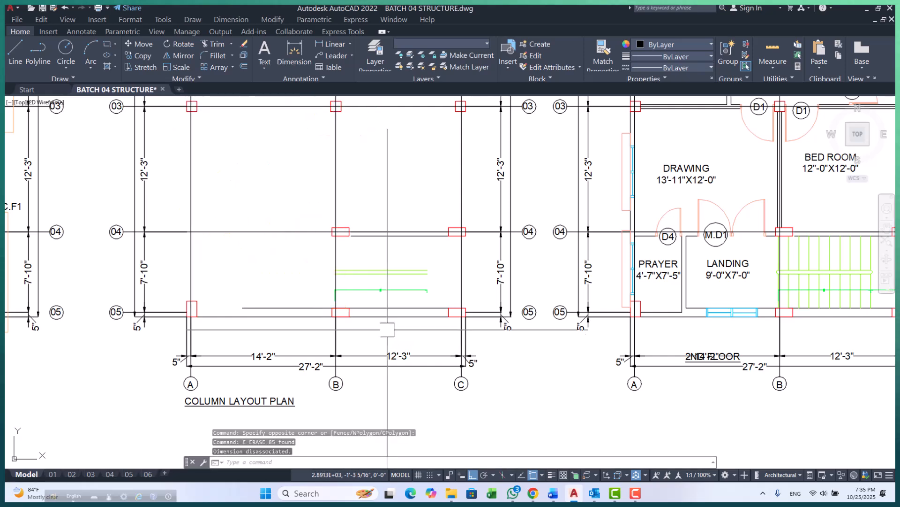
{"action": "scroll", "coordinate": [383, 272], "scroll_direction": "up", "scroll_amount": 2}
{"action": "key", "text": "Escape"}
{"action": "key", "text": "Escape"}
{"action": "key", "text": "Escape"}
- Move the 2nd floor plan and the last plan in the row to the right, widening the gap beside the column layout
{"action": "scroll", "coordinate": [357, 305], "scroll_direction": "down", "scroll_amount": 5}
{"action": "scroll", "coordinate": [336, 270], "scroll_direction": "up", "scroll_amount": 5}
{"action": "scroll", "coordinate": [335, 270], "scroll_direction": "down", "scroll_amount": 5}
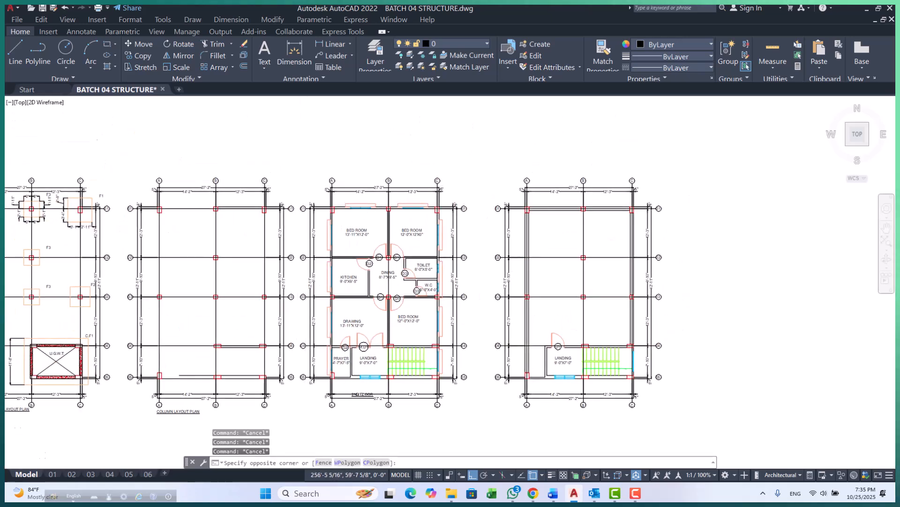
{"action": "scroll", "coordinate": [297, 140], "scroll_direction": "down", "scroll_amount": 3}
{"action": "left_click", "coordinate": [466, 271]}
{"action": "scroll", "coordinate": [418, 272], "scroll_direction": "up", "scroll_amount": 2}
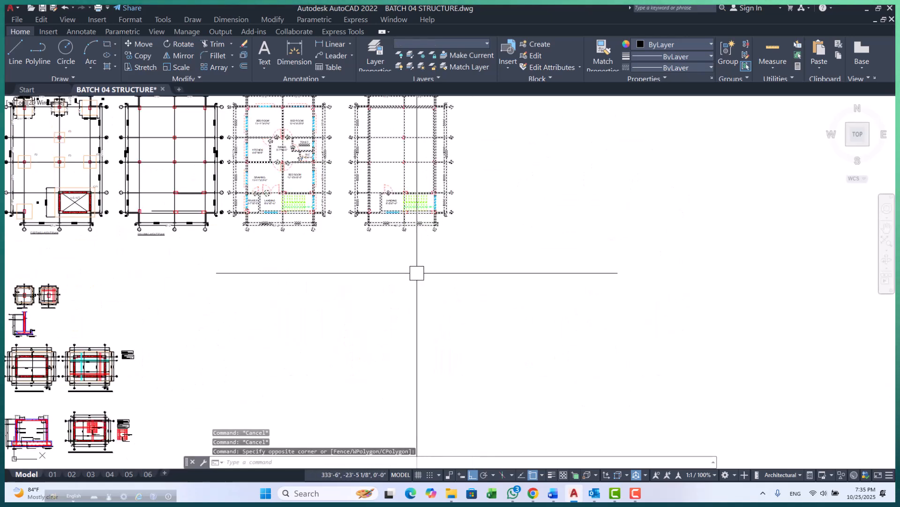
{"action": "type", "text": "m"}
{"action": "key", "text": "Return"}
{"action": "left_click", "coordinate": [374, 280]}
{"action": "scroll", "coordinate": [339, 249], "scroll_direction": "down", "scroll_amount": 2}
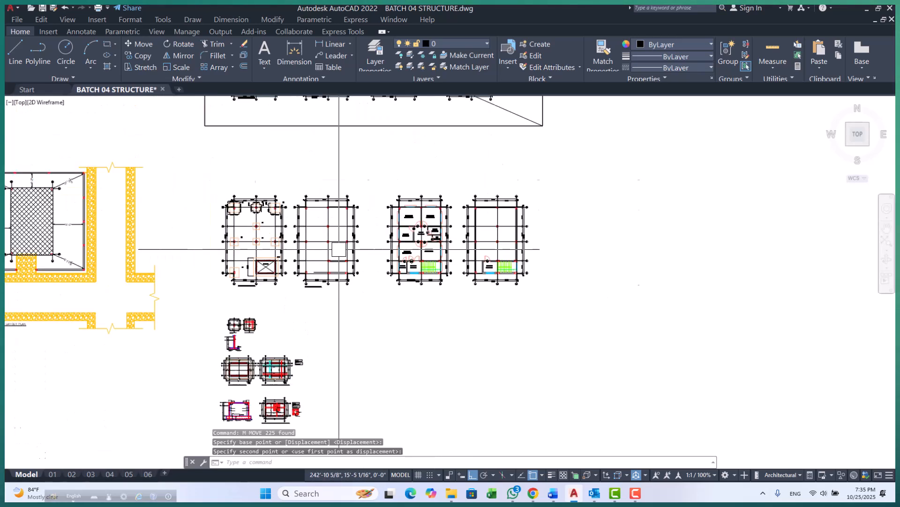
- Move the whole column layout plan with its title slightly to the right, away from the footing layout plan
{"action": "scroll", "coordinate": [339, 249], "scroll_direction": "up", "scroll_amount": 2}
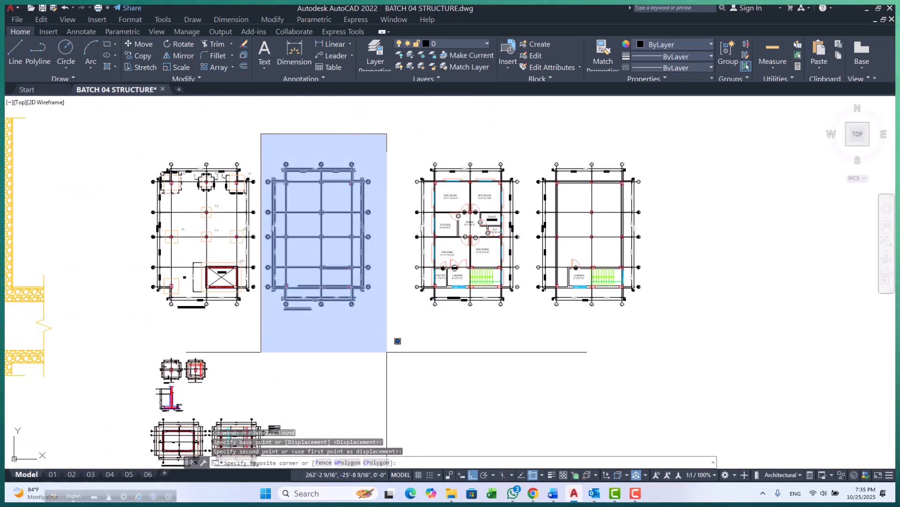
{"action": "left_click", "coordinate": [386, 352]}
{"action": "type", "text": "m"}
{"action": "key", "text": "Return"}
{"action": "left_click", "coordinate": [322, 353]}
{"action": "left_click", "coordinate": [340, 355]}
{"action": "key", "text": "Escape"}
{"action": "key", "text": "Escape"}
- Erase the leftover wall line just above grid 05 in the column layout plan
{"action": "scroll", "coordinate": [351, 288], "scroll_direction": "up", "scroll_amount": 6}
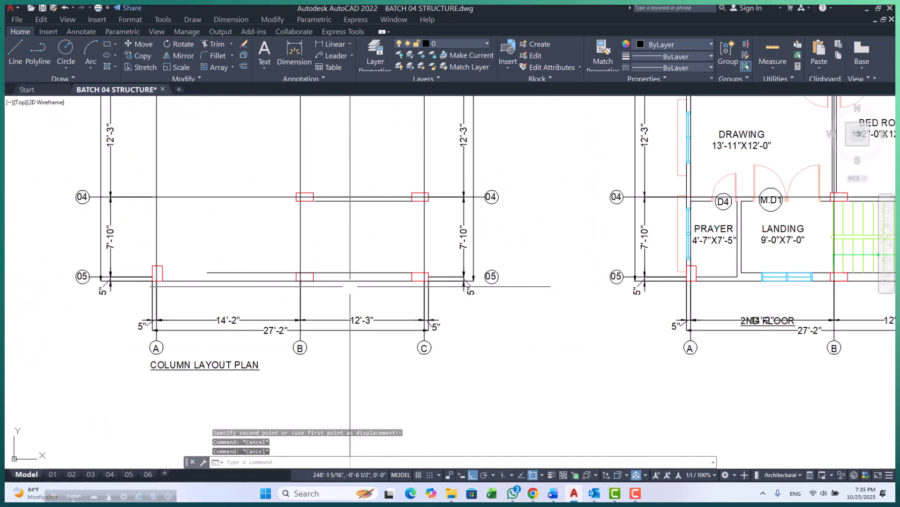
{"action": "scroll", "coordinate": [266, 268], "scroll_direction": "up", "scroll_amount": 2}
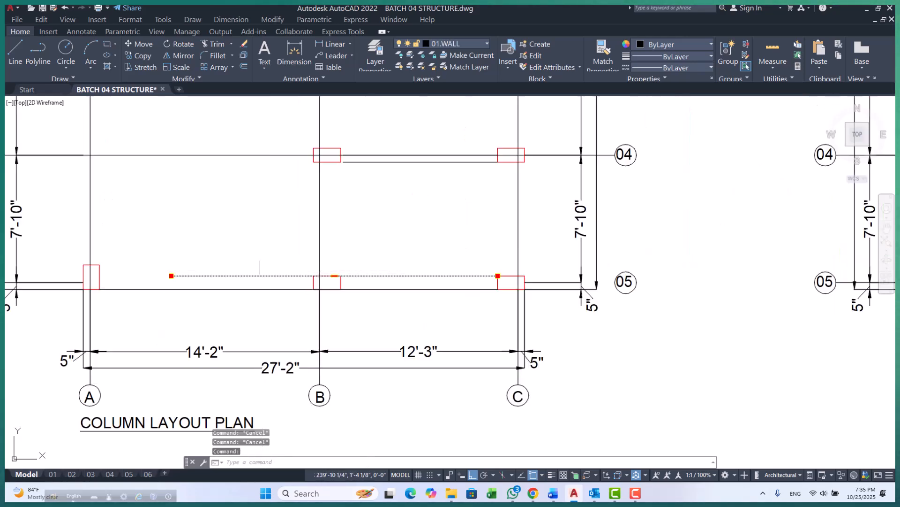
{"action": "type", "text": "e"}
{"action": "key", "text": "Return"}
{"action": "scroll", "coordinate": [211, 249], "scroll_direction": "down", "scroll_amount": 2}
- Erase the leftover wall line below grid 04 between columns B and C in the column layout plan
{"action": "scroll", "coordinate": [338, 187], "scroll_direction": "up", "scroll_amount": 4}
{"action": "left_click", "coordinate": [343, 205]}
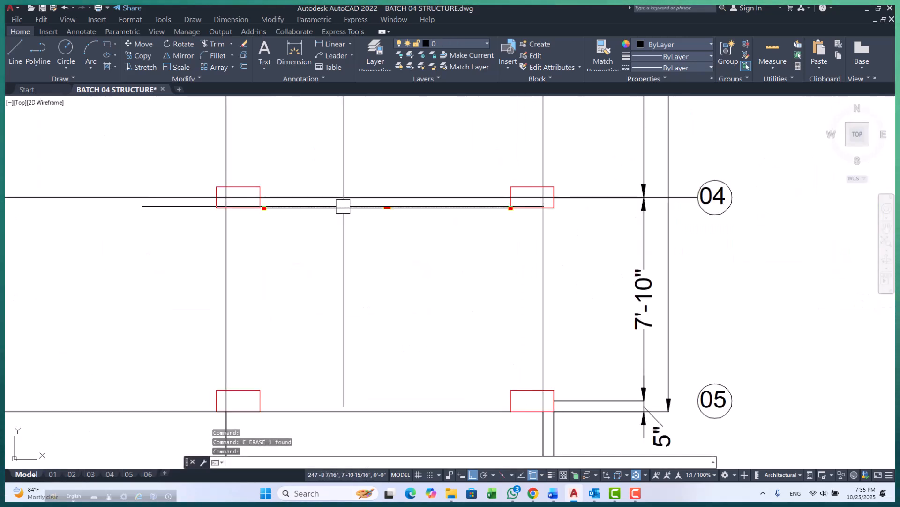
{"action": "key", "text": "space"}
{"action": "scroll", "coordinate": [347, 208], "scroll_direction": "down", "scroll_amount": 2}
{"action": "scroll", "coordinate": [321, 199], "scroll_direction": "up", "scroll_amount": 3}
{"action": "left_click", "coordinate": [261, 173]}
{"action": "scroll", "coordinate": [289, 192], "scroll_direction": "down", "scroll_amount": 3}
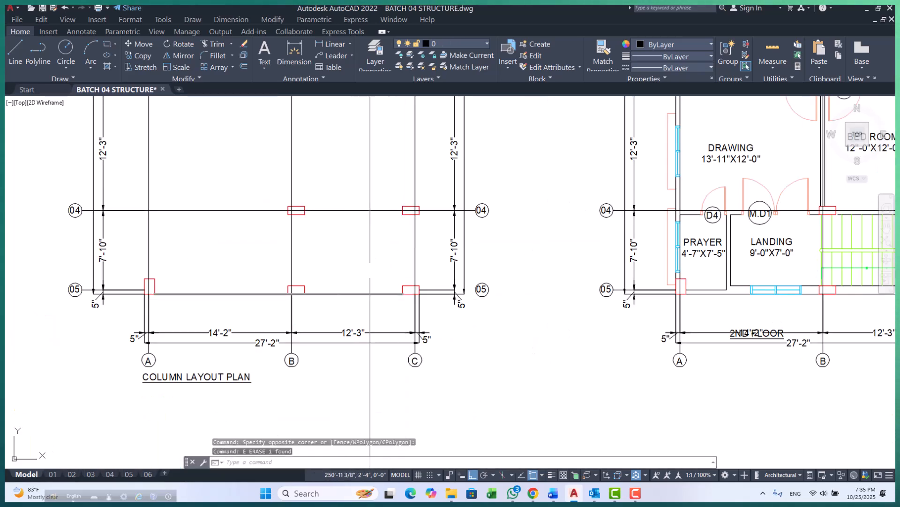
- Copy the U.G.W.T tank with its walls, hatching, diagonals and label from the footing layout plan to the same bay between grids B–C and 04–05 of the column layout plan
{"action": "scroll", "coordinate": [359, 282], "scroll_direction": "down", "scroll_amount": 6}
{"action": "scroll", "coordinate": [256, 258], "scroll_direction": "up", "scroll_amount": 8}
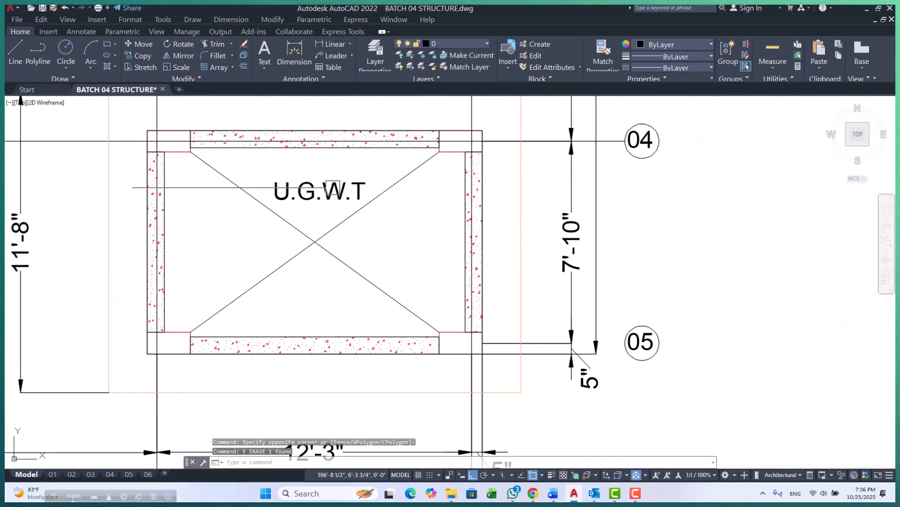
{"action": "left_click", "coordinate": [359, 171]}
{"action": "left_click", "coordinate": [182, 205]}
{"action": "scroll", "coordinate": [178, 206], "scroll_direction": "up", "scroll_amount": 4}
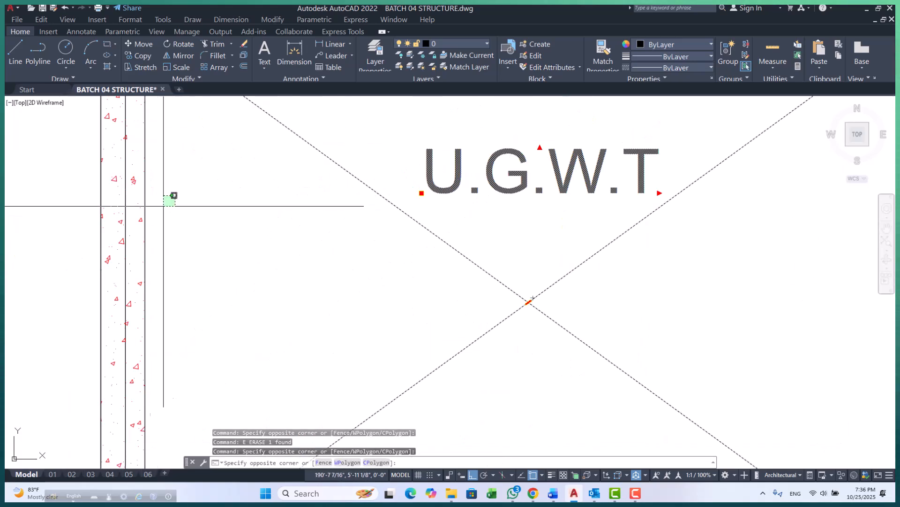
{"action": "scroll", "coordinate": [134, 224], "scroll_direction": "down", "scroll_amount": 5}
{"action": "scroll", "coordinate": [245, 224], "scroll_direction": "up", "scroll_amount": 5}
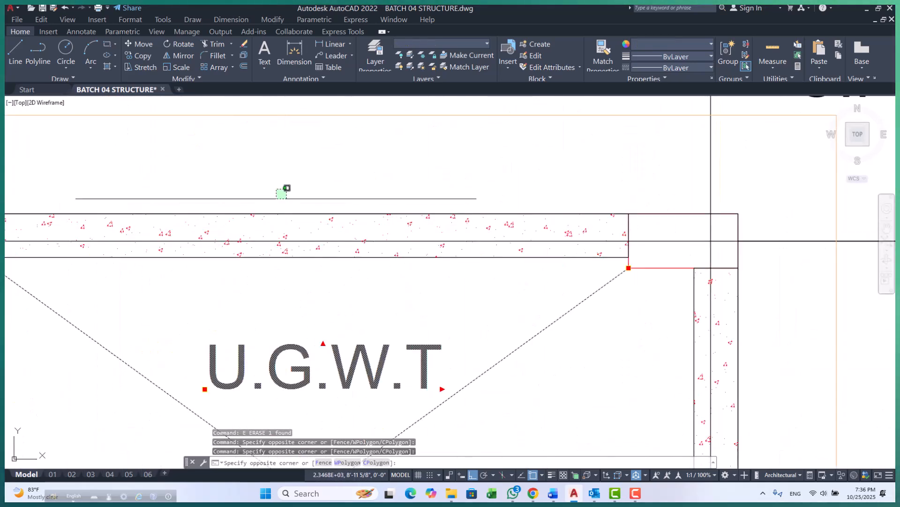
{"action": "scroll", "coordinate": [246, 223], "scroll_direction": "down", "scroll_amount": 5}
{"action": "scroll", "coordinate": [279, 207], "scroll_direction": "up", "scroll_amount": 5}
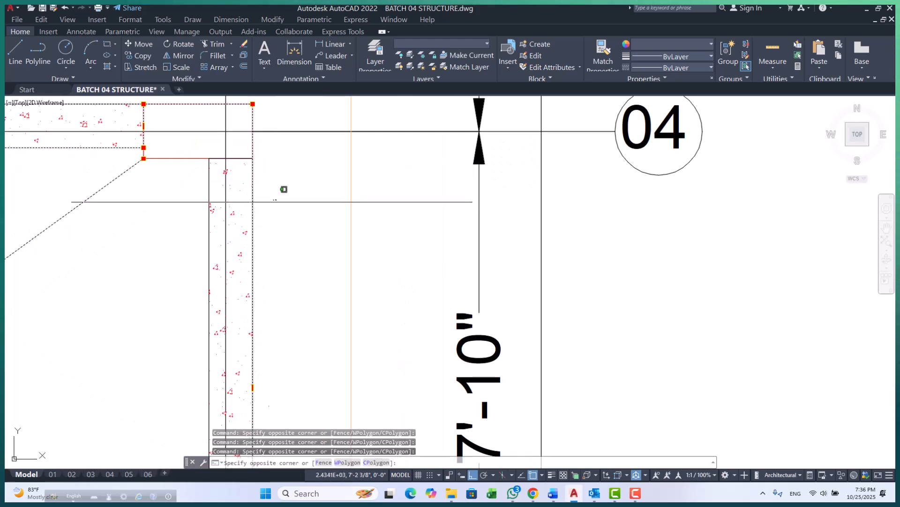
{"action": "scroll", "coordinate": [298, 150], "scroll_direction": "down", "scroll_amount": 5}
{"action": "scroll", "coordinate": [228, 255], "scroll_direction": "up", "scroll_amount": 5}
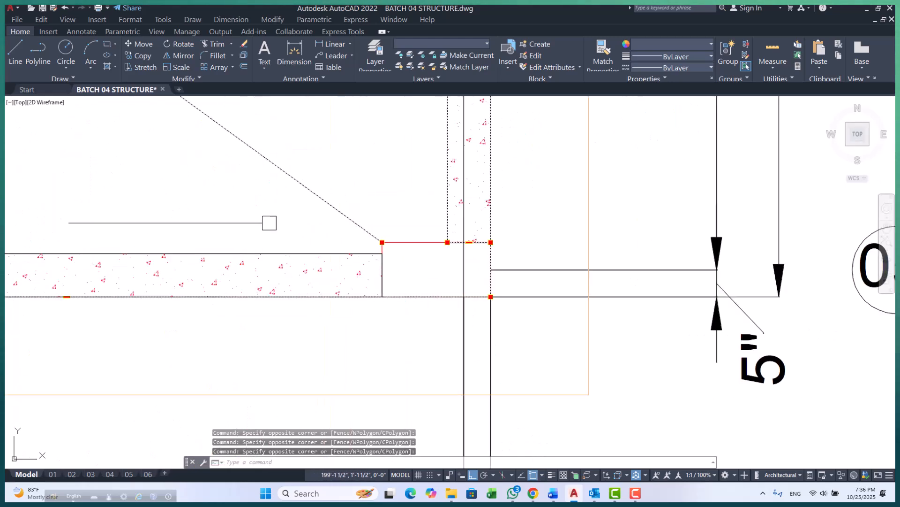
{"action": "scroll", "coordinate": [221, 261], "scroll_direction": "down", "scroll_amount": 5}
{"action": "mouse_move", "coordinate": [203, 300]}
{"action": "middle_mouse_down"}
{"action": "mouse_move", "coordinate": [283, 278]}
{"action": "mouse_move", "coordinate": [224, 279]}
{"action": "middle_mouse_up"}
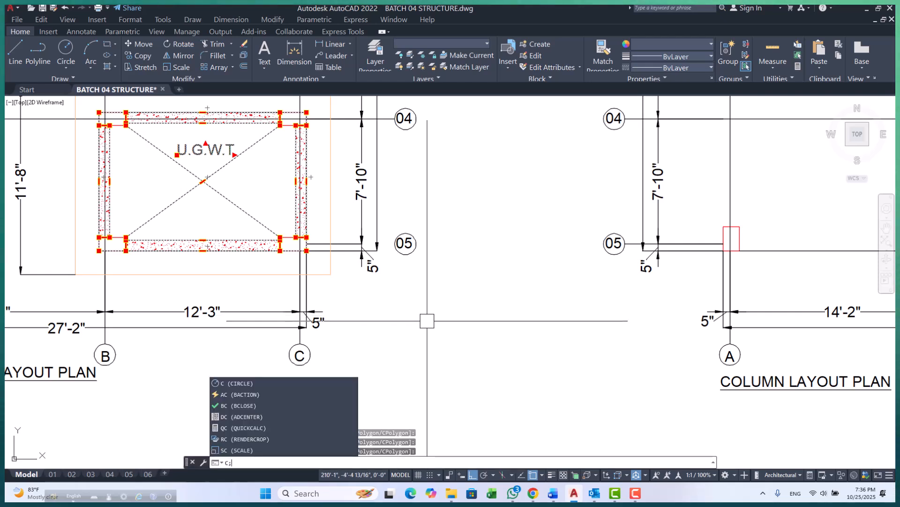
{"action": "type", "text": "p"}
{"action": "key", "text": "Return"}
{"action": "scroll", "coordinate": [271, 219], "scroll_direction": "up", "scroll_amount": 2}
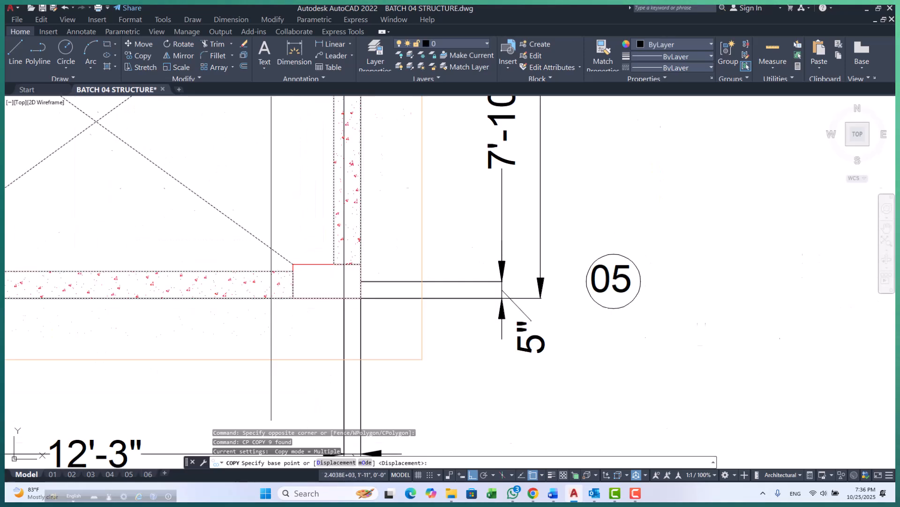
{"action": "scroll", "coordinate": [272, 219], "scroll_direction": "up", "scroll_amount": 4}
{"action": "left_click", "coordinate": [306, 291]}
{"action": "scroll", "coordinate": [306, 291], "scroll_direction": "down", "scroll_amount": 5}
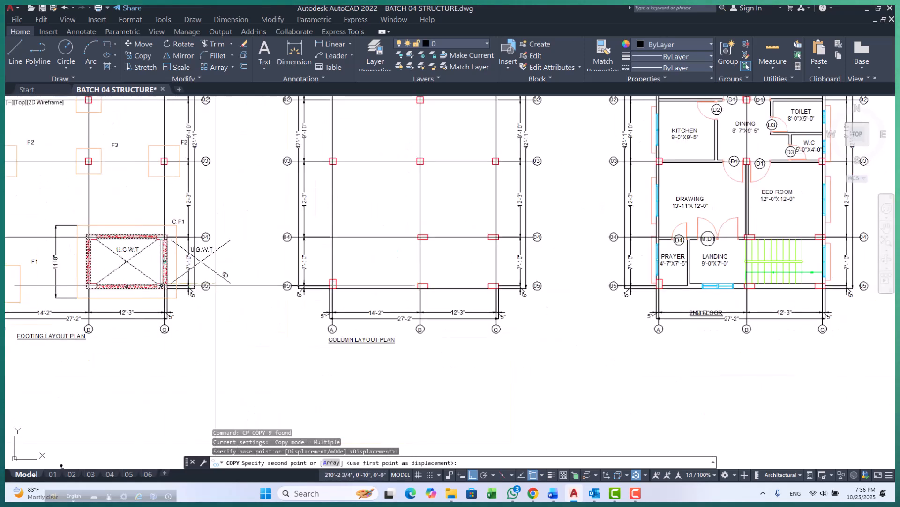
{"action": "scroll", "coordinate": [554, 283], "scroll_direction": "up", "scroll_amount": 4}
{"action": "scroll", "coordinate": [546, 292], "scroll_direction": "up", "scroll_amount": 4}
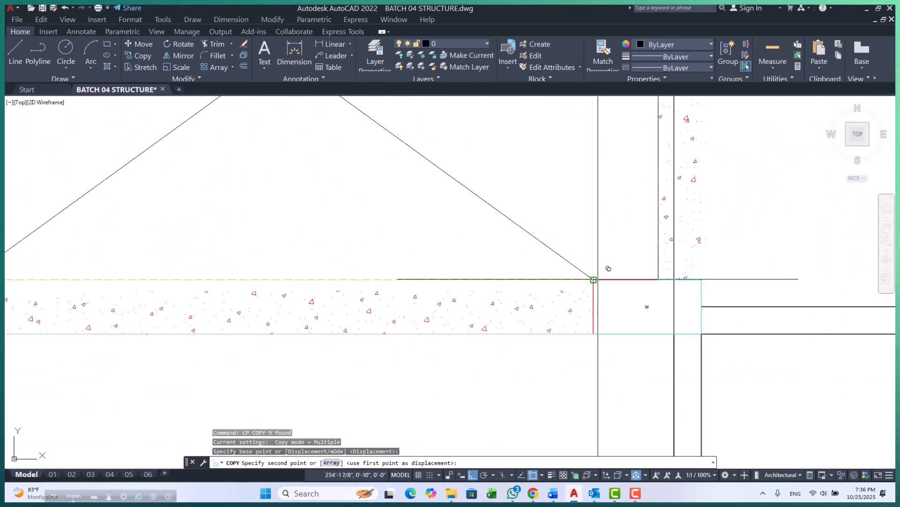
{"action": "left_click", "coordinate": [593, 280]}
{"action": "key", "text": "Escape"}
{"action": "scroll", "coordinate": [460, 277], "scroll_direction": "down", "scroll_amount": 4}
{"action": "key", "text": "Escape"}
{"action": "scroll", "coordinate": [458, 278], "scroll_direction": "down", "scroll_amount": 4}
{"action": "scroll", "coordinate": [281, 263], "scroll_direction": "down", "scroll_amount": 5}
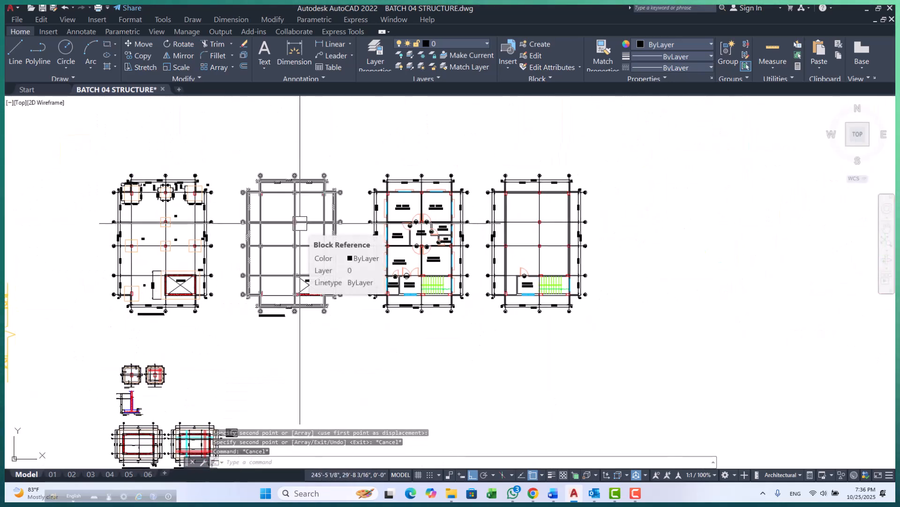
- Inspect the column layout plan closely, checking its columns, grid lines and dimensions from grid 01 downwards
{"action": "scroll", "coordinate": [245, 187], "scroll_direction": "up", "scroll_amount": 8}
{"action": "scroll", "coordinate": [237, 232], "scroll_direction": "up", "scroll_amount": 2}
{"action": "scroll", "coordinate": [237, 231], "scroll_direction": "down", "scroll_amount": 3}
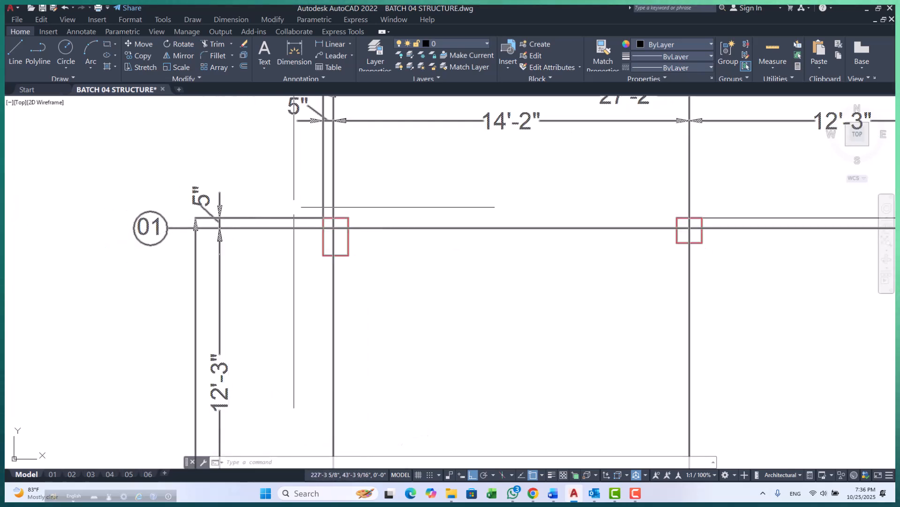
{"action": "middle_click_drag", "start_coordinate": [333, 263], "coordinate": [312, 311]}
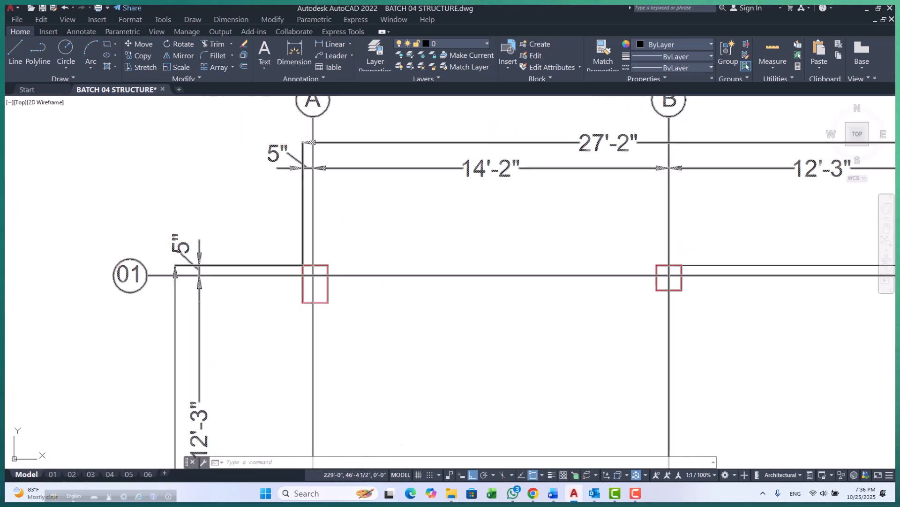
{"action": "scroll", "coordinate": [289, 254], "scroll_direction": "up", "scroll_amount": 2}
{"action": "scroll", "coordinate": [298, 267], "scroll_direction": "down", "scroll_amount": 4}
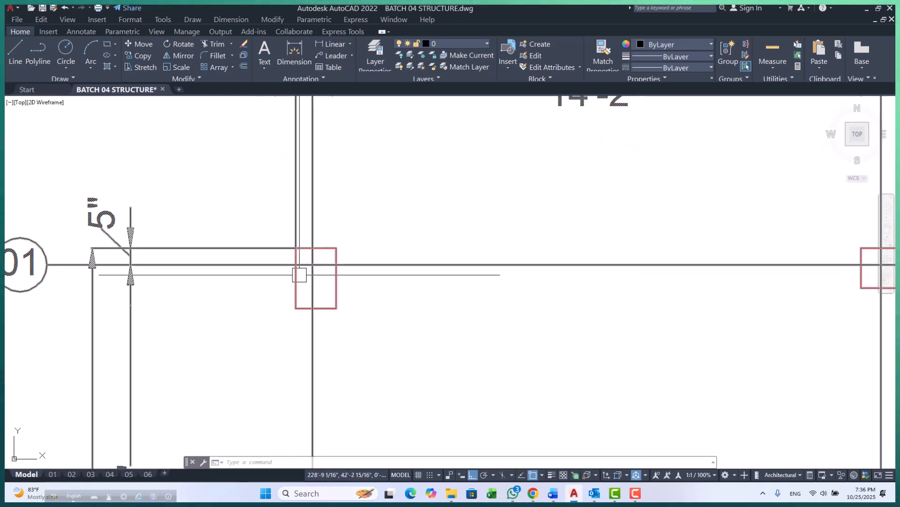
{"action": "middle_click_drag", "start_coordinate": [401, 279], "coordinate": [344, 247]}
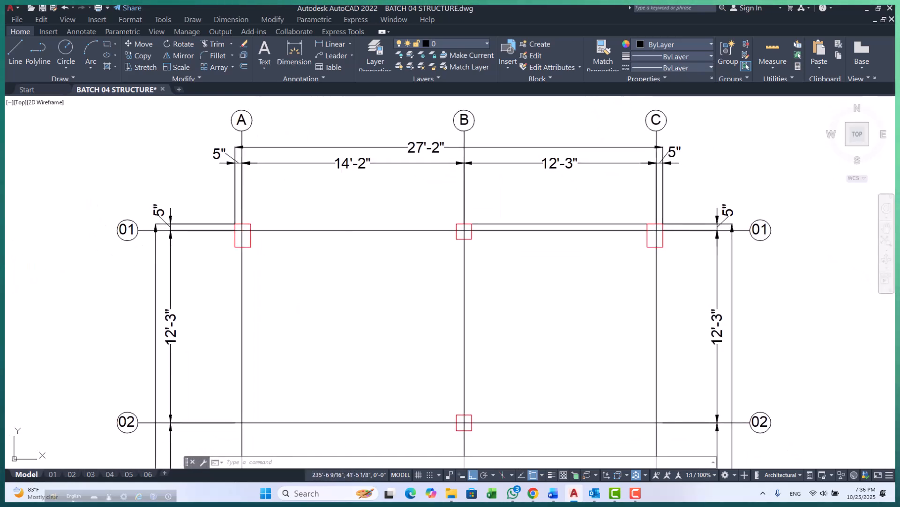
{"action": "scroll", "coordinate": [206, 239], "scroll_direction": "up", "scroll_amount": 4}
{"action": "scroll", "coordinate": [129, 161], "scroll_direction": "down", "scroll_amount": 4}
{"action": "scroll", "coordinate": [415, 197], "scroll_direction": "up", "scroll_amount": 4}
{"action": "scroll", "coordinate": [329, 296], "scroll_direction": "down", "scroll_amount": 7}
{"action": "scroll", "coordinate": [249, 223], "scroll_direction": "up", "scroll_amount": 7}
{"action": "middle_click_drag", "start_coordinate": [308, 224], "coordinate": [221, 281]}
{"action": "scroll", "coordinate": [222, 269], "scroll_direction": "down", "scroll_amount": 4}
{"action": "scroll", "coordinate": [230, 281], "scroll_direction": "up", "scroll_amount": 3}
{"action": "scroll", "coordinate": [328, 263], "scroll_direction": "down", "scroll_amount": 7}
{"action": "scroll", "coordinate": [378, 298], "scroll_direction": "up", "scroll_amount": 8}
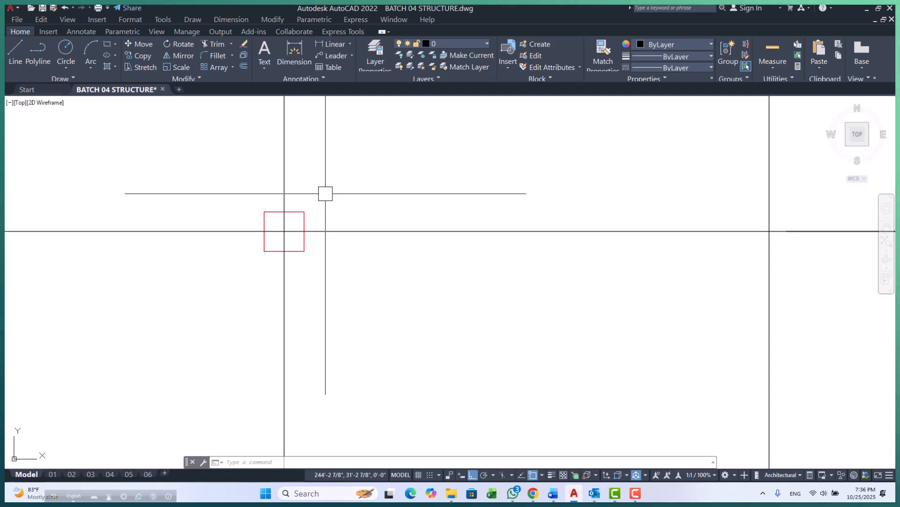
- Compare the column layout plan with the neighbouring 2nd floor plan and the architectural plans in the framed row above
{"action": "scroll", "coordinate": [325, 194], "scroll_direction": "down", "scroll_amount": 10}
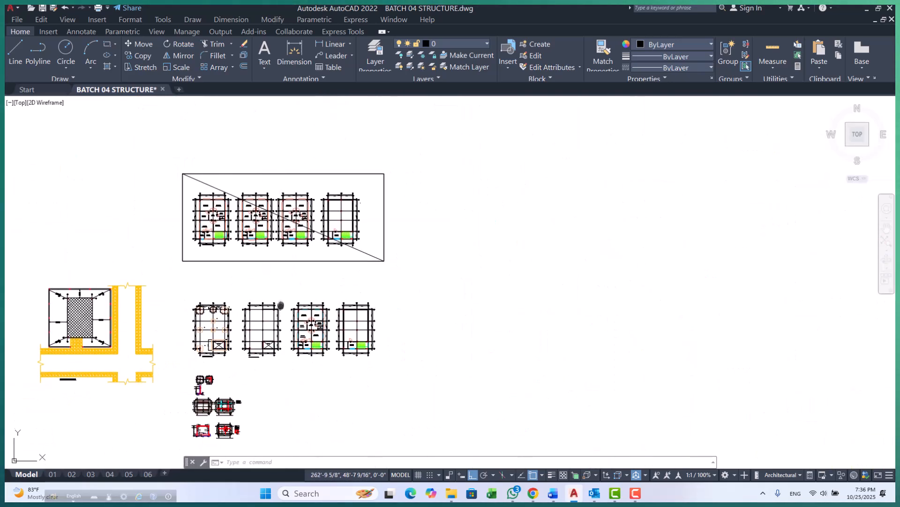
{"action": "scroll", "coordinate": [259, 318], "scroll_direction": "up", "scroll_amount": 4}
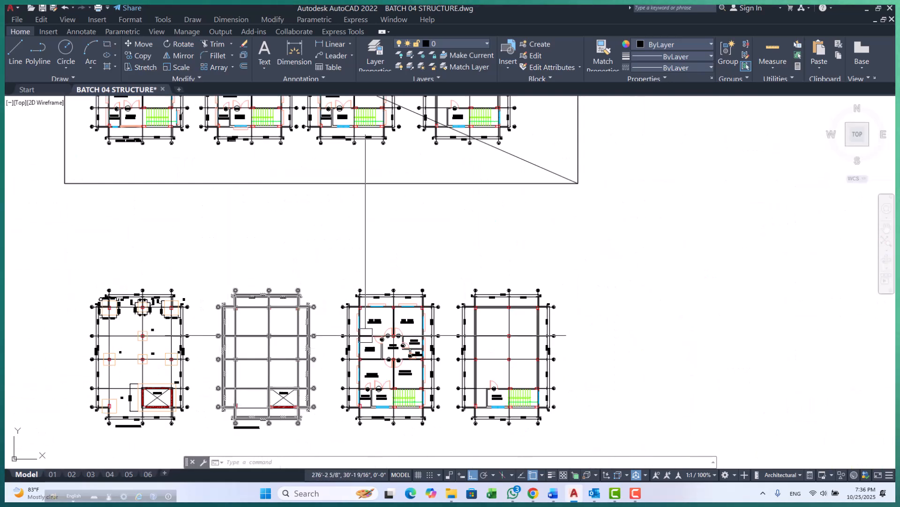
{"action": "scroll", "coordinate": [363, 335], "scroll_direction": "up", "scroll_amount": 4}
{"action": "scroll", "coordinate": [348, 327], "scroll_direction": "up", "scroll_amount": 2}
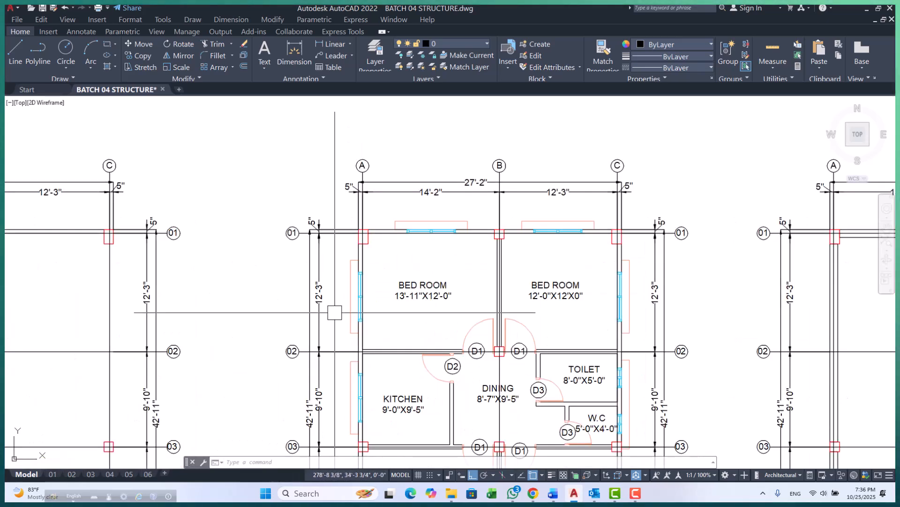
{"action": "scroll", "coordinate": [335, 313], "scroll_direction": "down", "scroll_amount": 6}
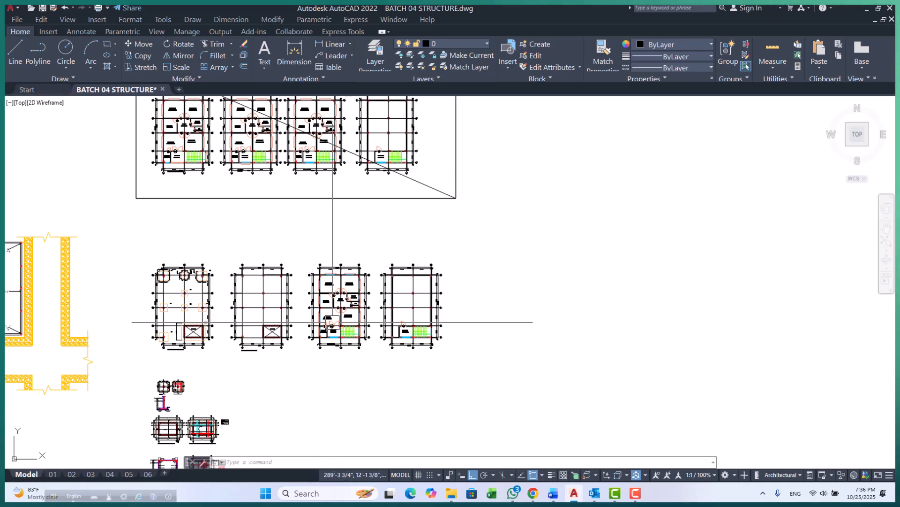
{"action": "scroll", "coordinate": [209, 171], "scroll_direction": "up", "scroll_amount": 5}
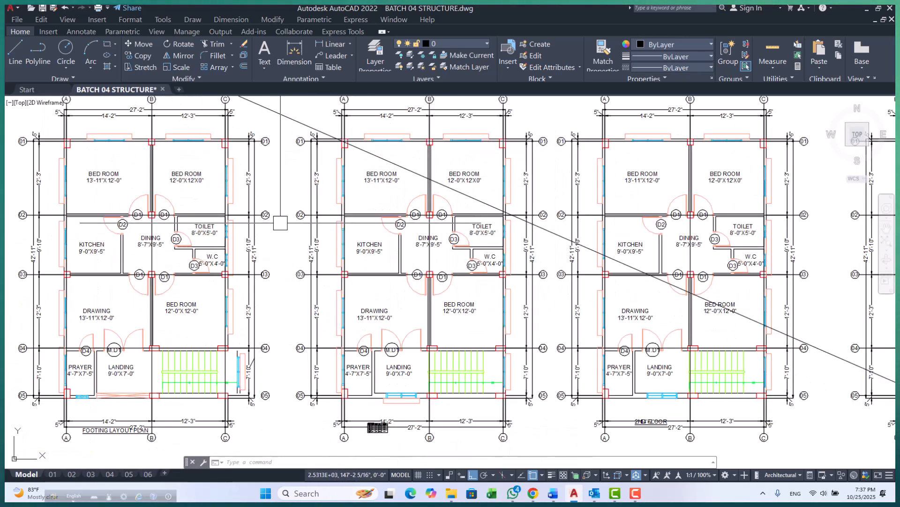
{"action": "scroll", "coordinate": [280, 190], "scroll_direction": "down", "scroll_amount": 6}
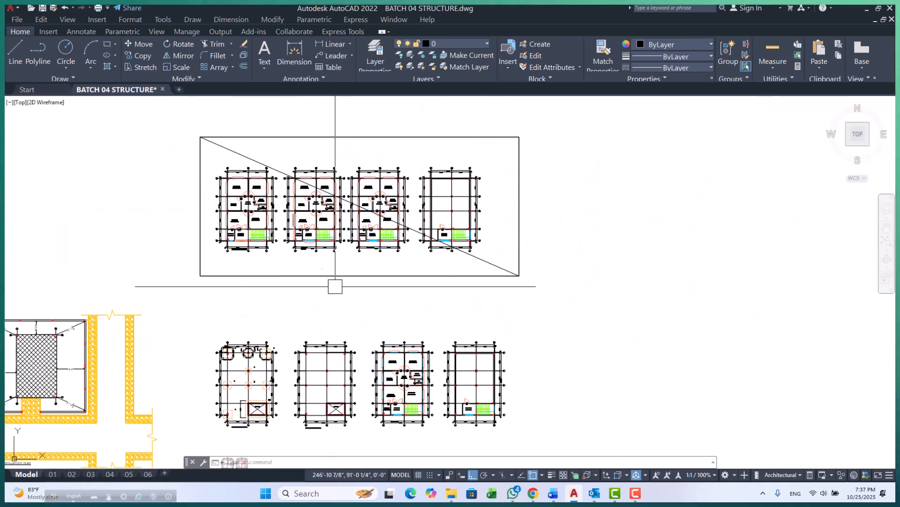
{"action": "scroll", "coordinate": [296, 349], "scroll_direction": "up", "scroll_amount": 8}
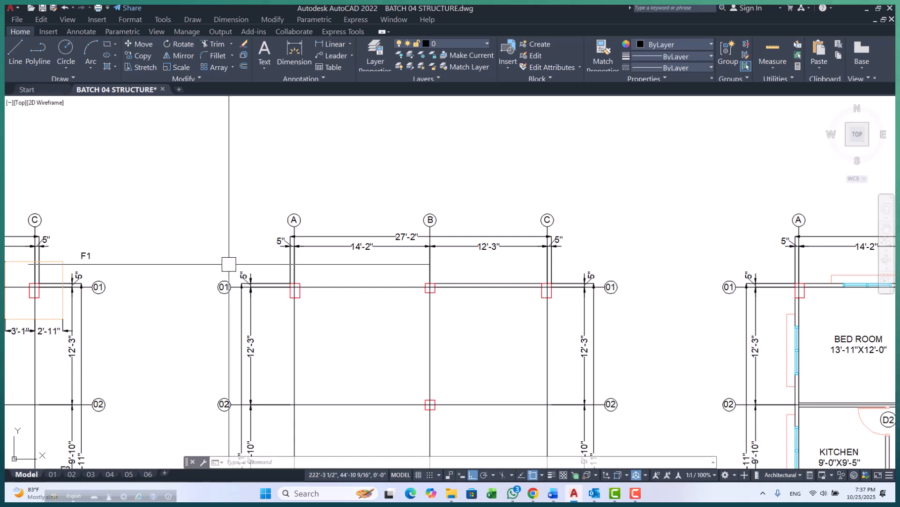
- Review the list of dimension styles in the Dimension Style Manager, then close it
{"action": "scroll", "coordinate": [171, 244], "scroll_direction": "down", "scroll_amount": 5}
{"action": "scroll", "coordinate": [224, 236], "scroll_direction": "up", "scroll_amount": 6}
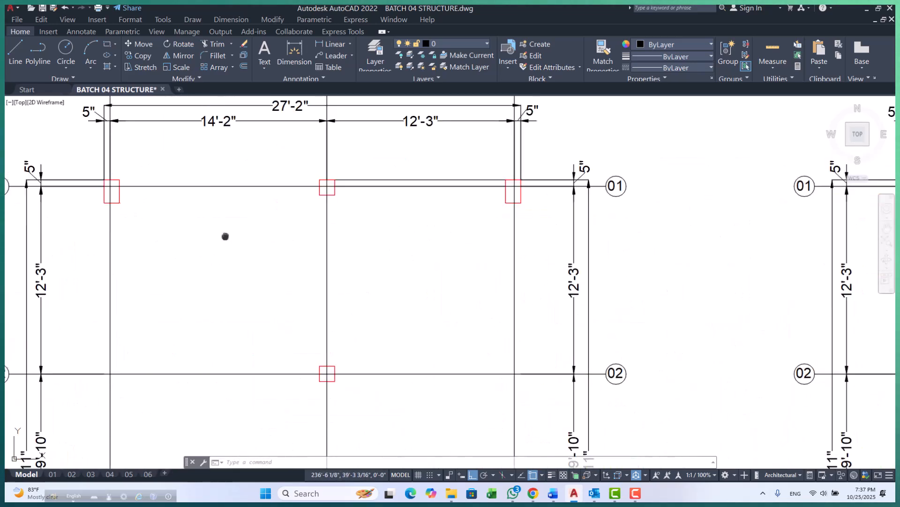
{"action": "middle_click_drag", "start_coordinate": [224, 236], "coordinate": [245, 310]}
{"action": "scroll", "coordinate": [252, 187], "scroll_direction": "up", "scroll_amount": 2}
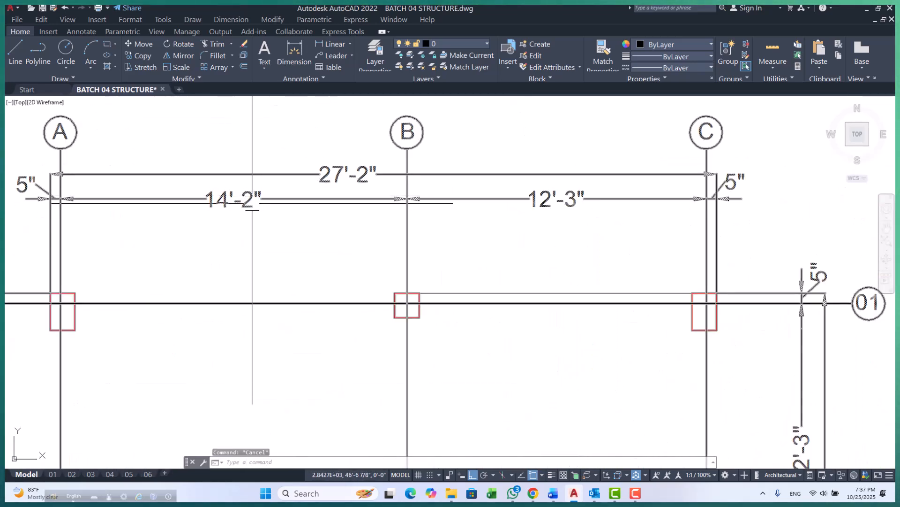
{"action": "key", "text": "Return"}
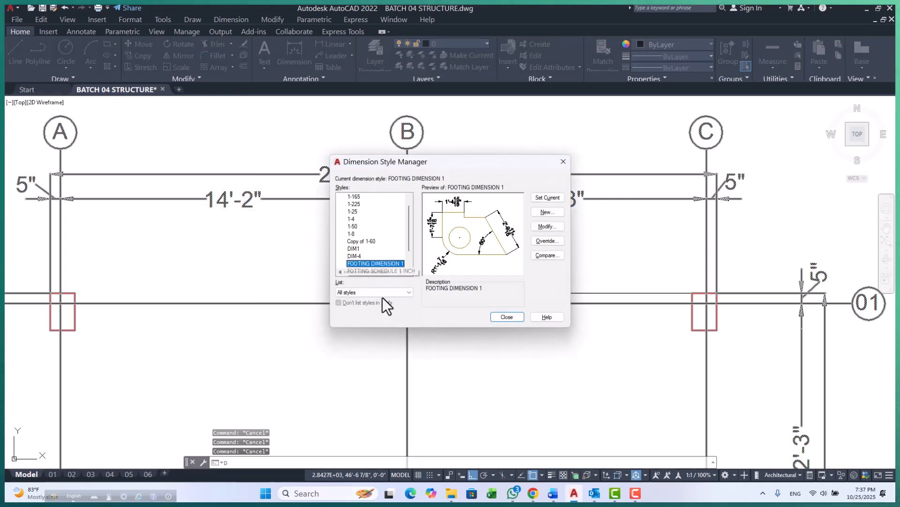
{"action": "scroll", "coordinate": [373, 243], "scroll_direction": "up", "scroll_amount": 1}
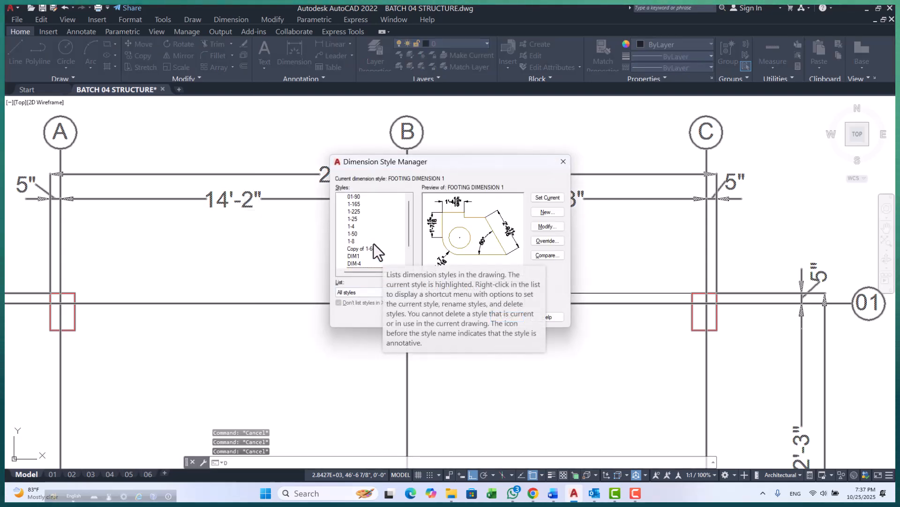
{"action": "key", "text": "Escape"}
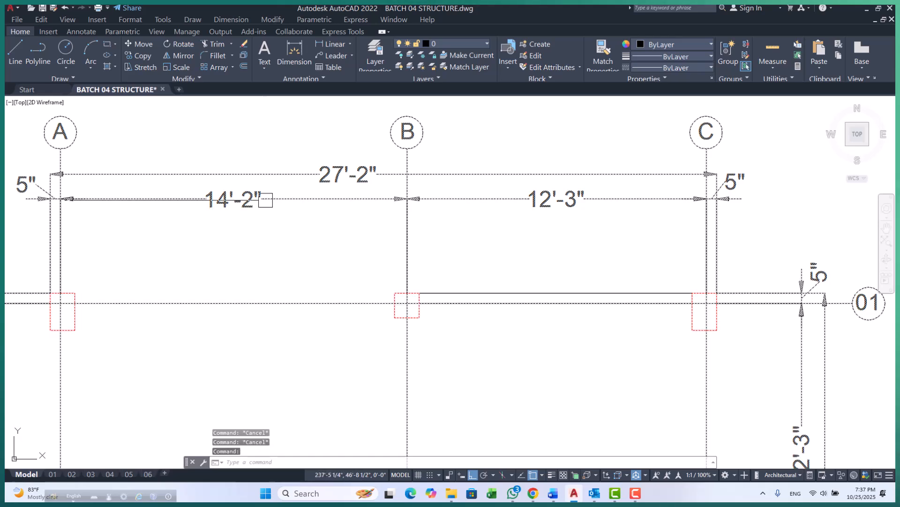
- Open the column layout block in the Block Editor and check the dim style in the properties of the overall dimension above grid 01
{"action": "left_click", "coordinate": [431, 309]}
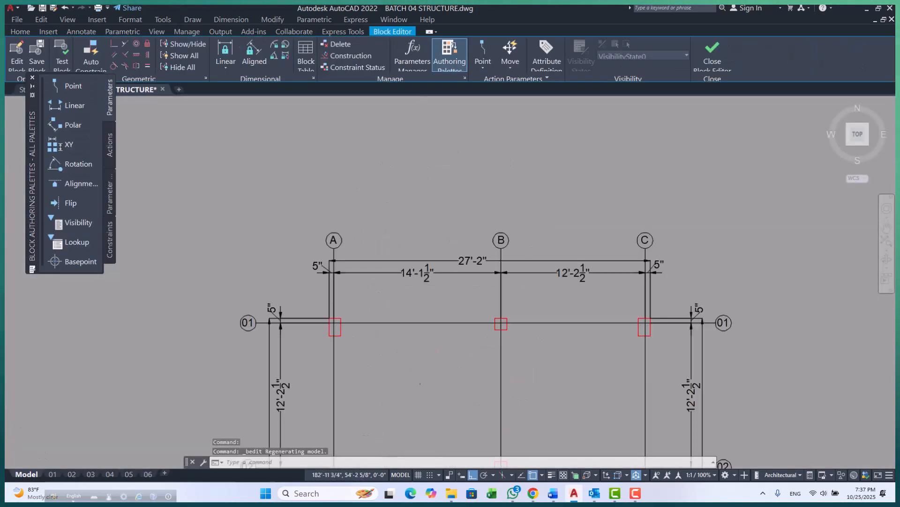
{"action": "left_click", "coordinate": [427, 261]}
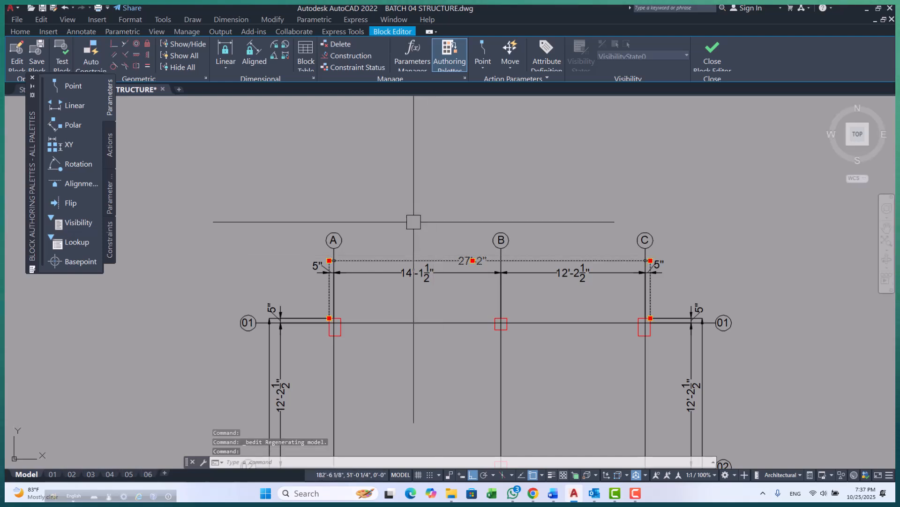
{"action": "type", "text": "mo"}
{"action": "key", "text": "Return"}
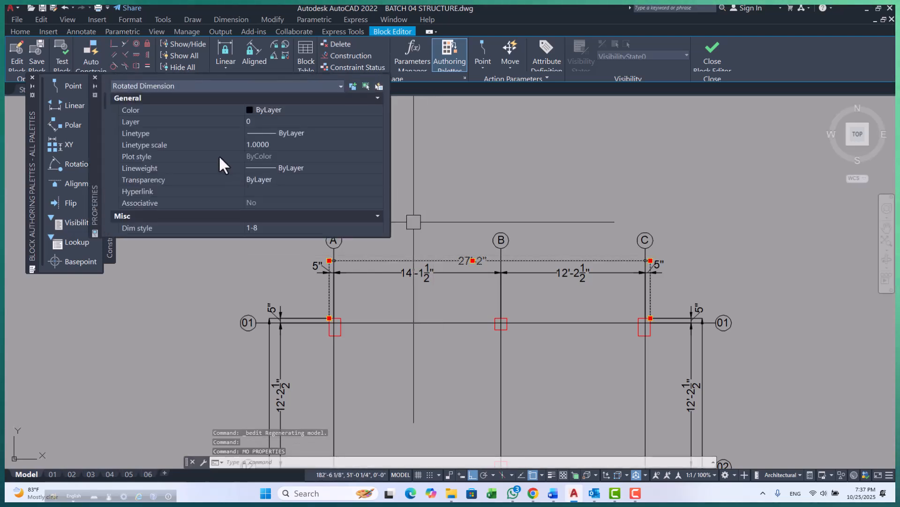
{"action": "scroll", "coordinate": [219, 155], "scroll_direction": "down", "scroll_amount": 3}
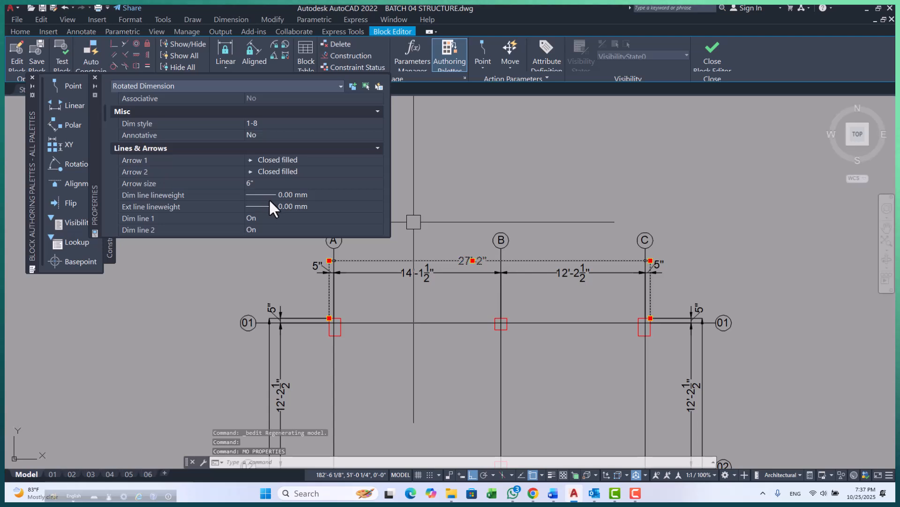
{"action": "left_click", "coordinate": [285, 124]}
{"action": "left_click", "coordinate": [285, 124]}
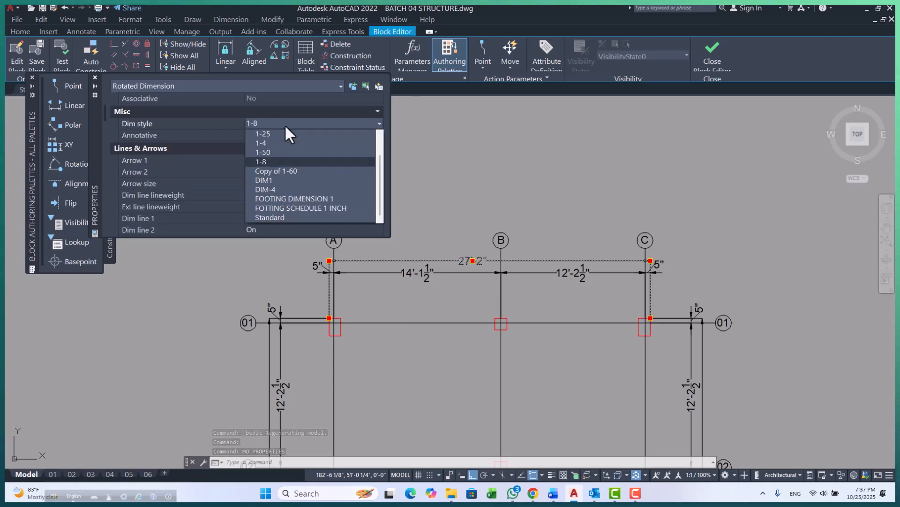
{"action": "left_click", "coordinate": [266, 162]}
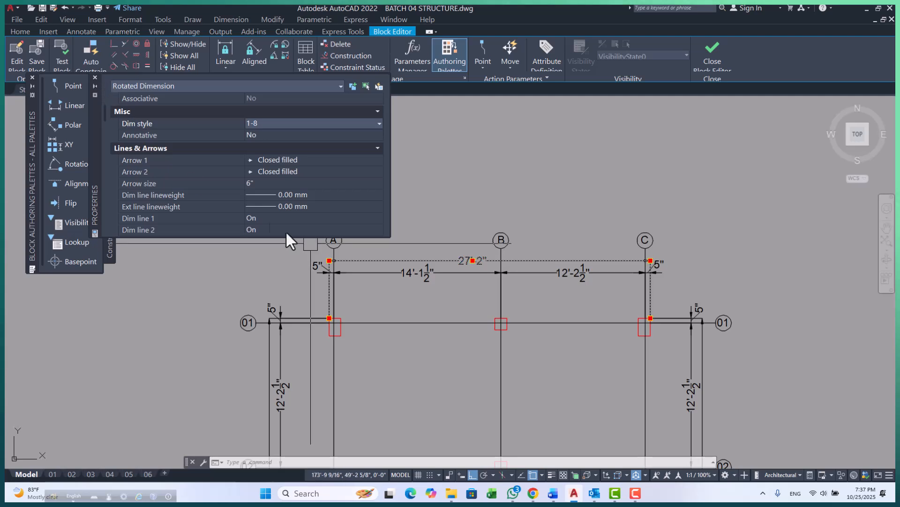
- Close the dimension's properties, clear the selection and hide the Block Authoring Palettes
{"action": "left_click", "coordinate": [94, 76]}
{"action": "key", "text": "Escape"}
{"action": "key", "text": "Escape"}
{"action": "key", "text": "Escape"}
{"action": "scroll", "coordinate": [430, 315], "scroll_direction": "up", "scroll_amount": 3}
{"action": "middle_click_drag", "start_coordinate": [438, 280], "coordinate": [383, 308]}
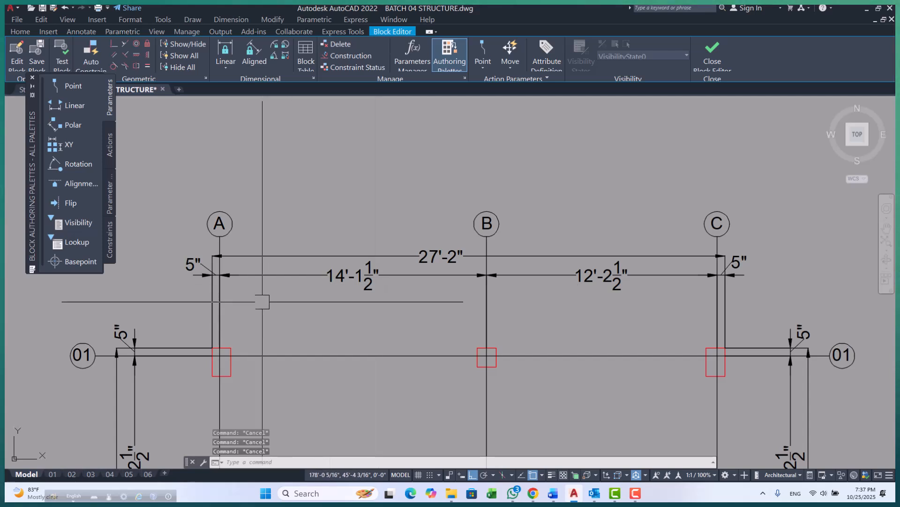
{"action": "left_click", "coordinate": [33, 77]}
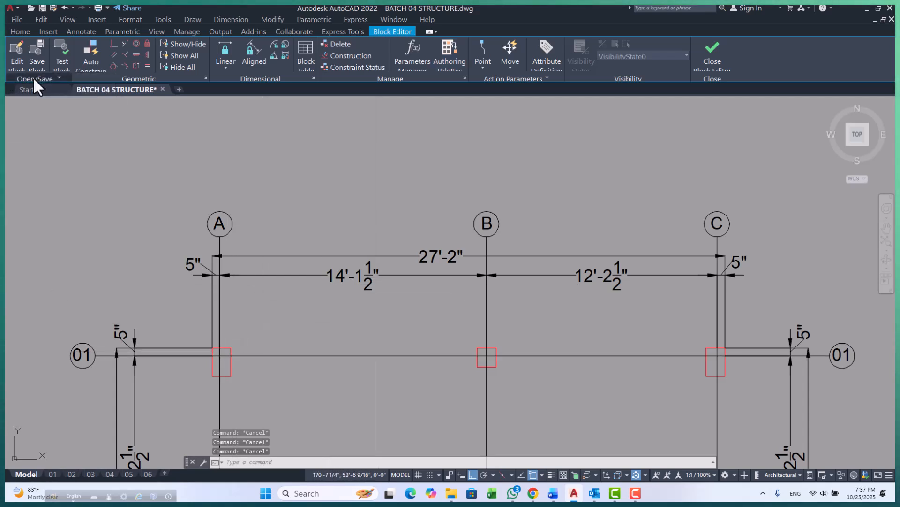
- Close the Block Editor saving the changes to STRUCTURE GRID LINE, and make 1-8 the current dimension style
{"action": "left_click", "coordinate": [708, 62]}
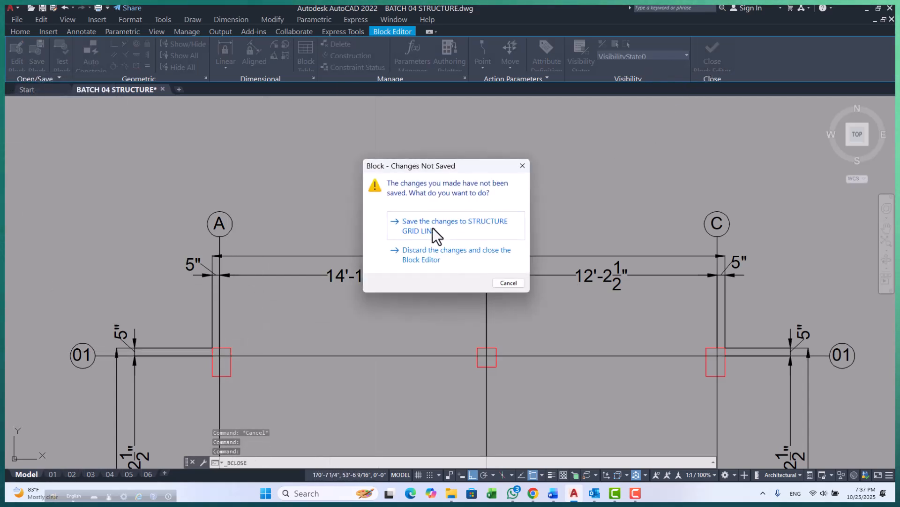
{"action": "left_click", "coordinate": [432, 229]}
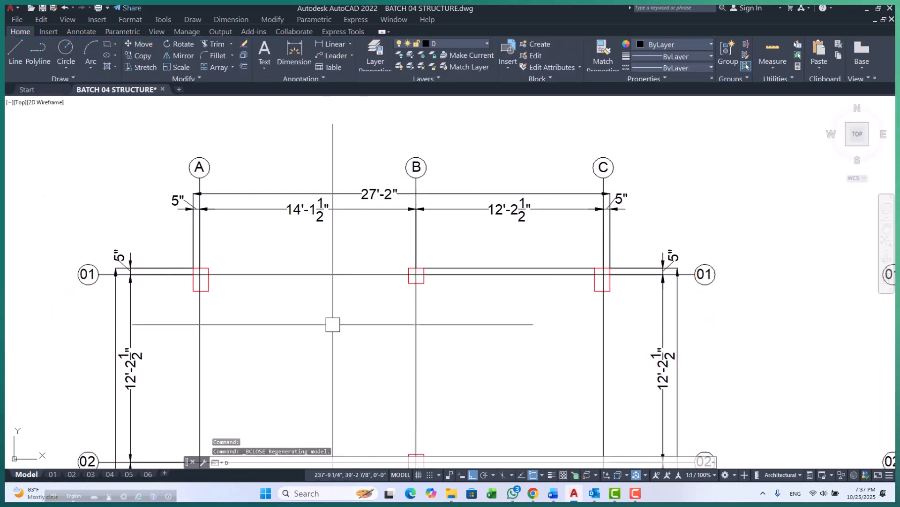
{"action": "type", "text": "d"}
{"action": "key", "text": "Return"}
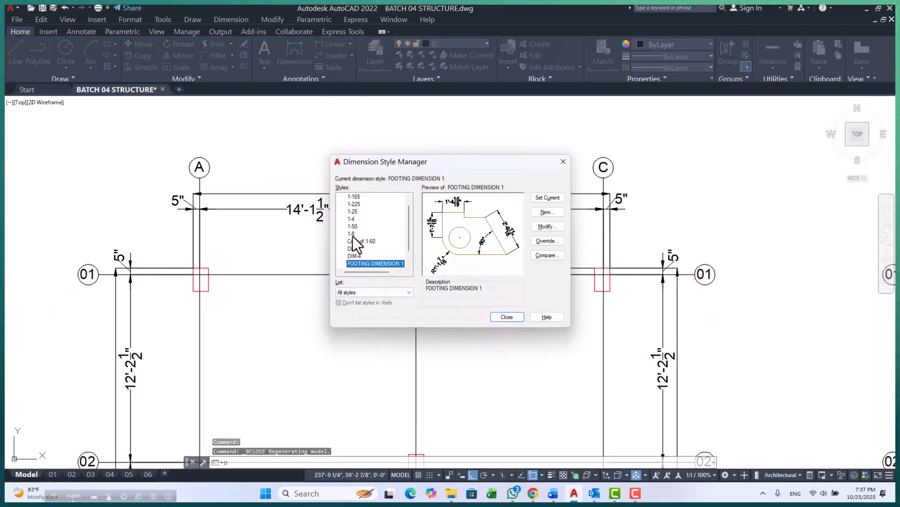
{"action": "left_click", "coordinate": [352, 234]}
{"action": "left_click", "coordinate": [550, 198]}
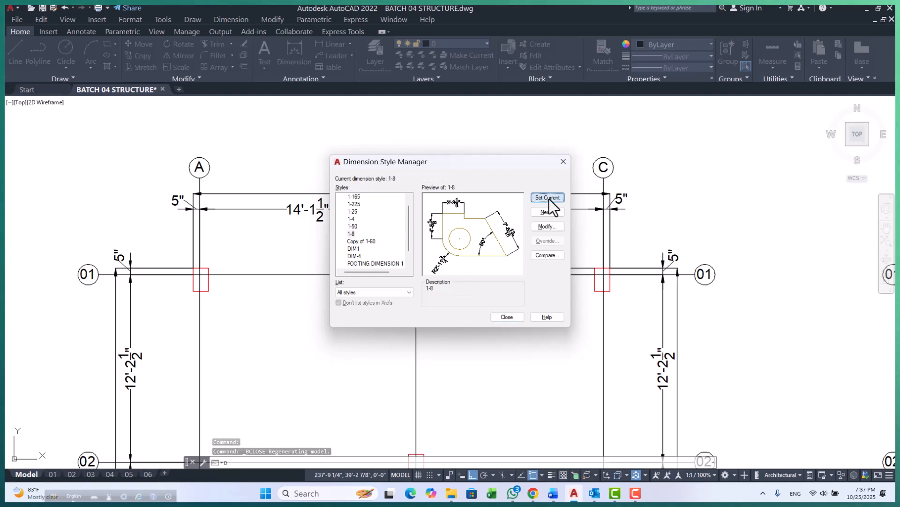
{"action": "left_click", "coordinate": [509, 318]}
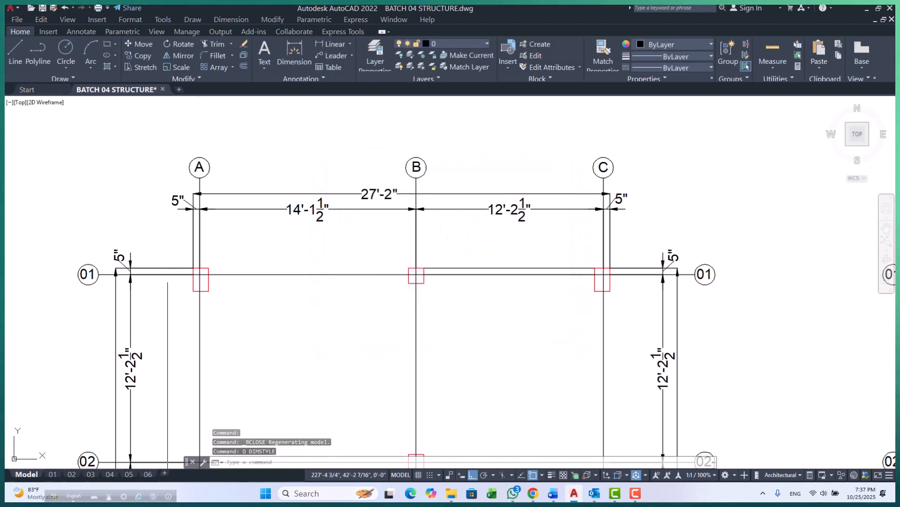
{"action": "key", "text": "Escape"}
{"action": "key", "text": "Escape"}
- Add a vertical linear dimension from the upper edge of the column at grid A-01 to grid line 01, placed right of the column
{"action": "scroll", "coordinate": [173, 278], "scroll_direction": "up", "scroll_amount": 4}
{"action": "type", "text": "D"}
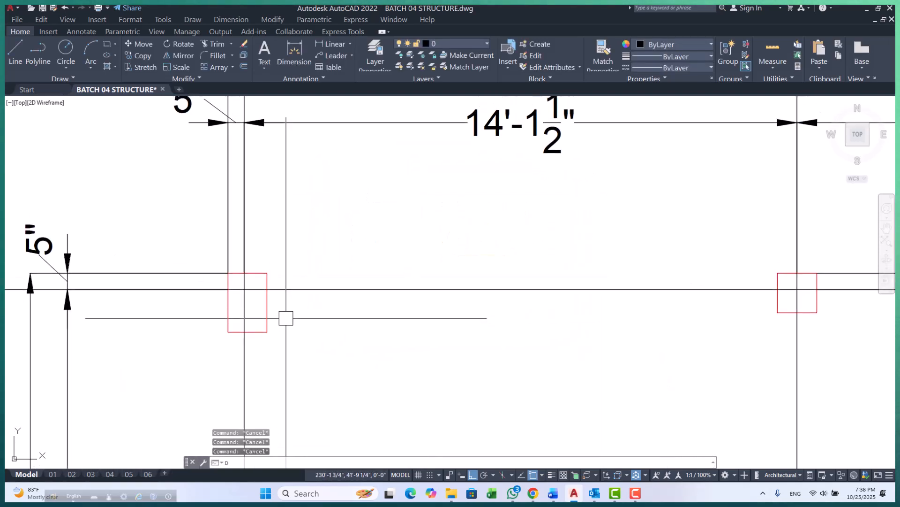
{"action": "scroll", "coordinate": [286, 318], "scroll_direction": "up", "scroll_amount": 5}
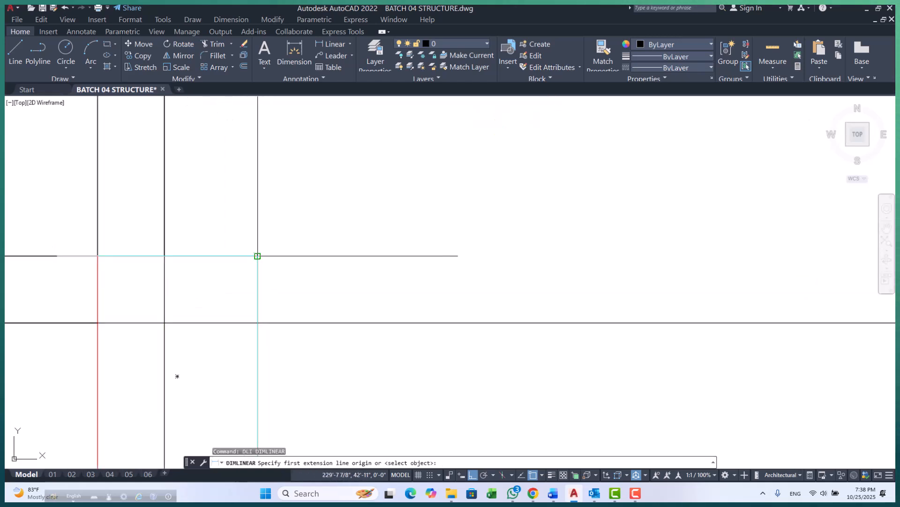
{"action": "left_click", "coordinate": [267, 289]}
{"action": "left_click", "coordinate": [257, 323]}
{"action": "scroll", "coordinate": [257, 323], "scroll_direction": "down", "scroll_amount": 6}
{"action": "scroll", "coordinate": [289, 296], "scroll_direction": "up", "scroll_amount": 6}
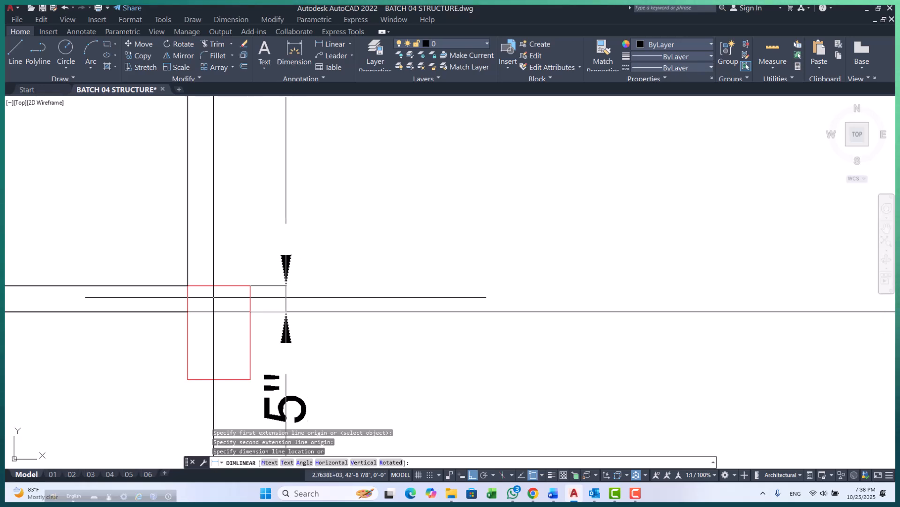
{"action": "left_click", "coordinate": [283, 298]}
{"action": "key", "text": "Escape"}
{"action": "key", "text": "Escape"}
{"action": "scroll", "coordinate": [283, 298], "scroll_direction": "down", "scroll_amount": 4}
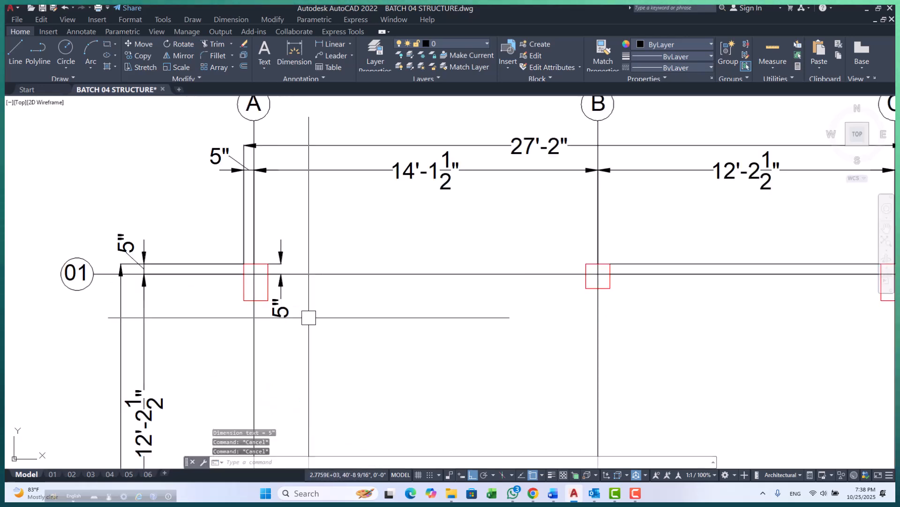
- Set the new dimension's text movement to "Move text, add leader" in its properties and close them
{"action": "type", "text": "MO"}
{"action": "key", "text": "Return"}
{"action": "scroll", "coordinate": [280, 158], "scroll_direction": "down", "scroll_amount": 12}
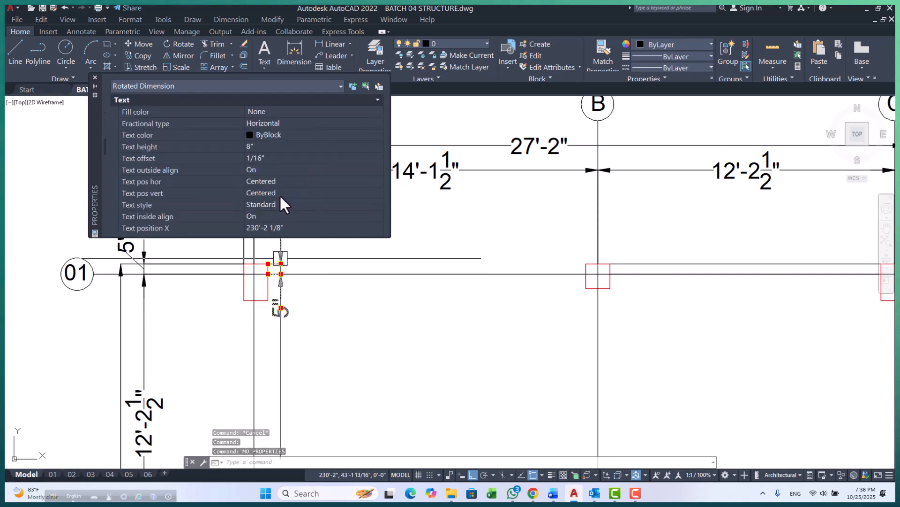
{"action": "scroll", "coordinate": [280, 196], "scroll_direction": "up", "scroll_amount": 3}
{"action": "scroll", "coordinate": [280, 197], "scroll_direction": "down", "scroll_amount": 8}
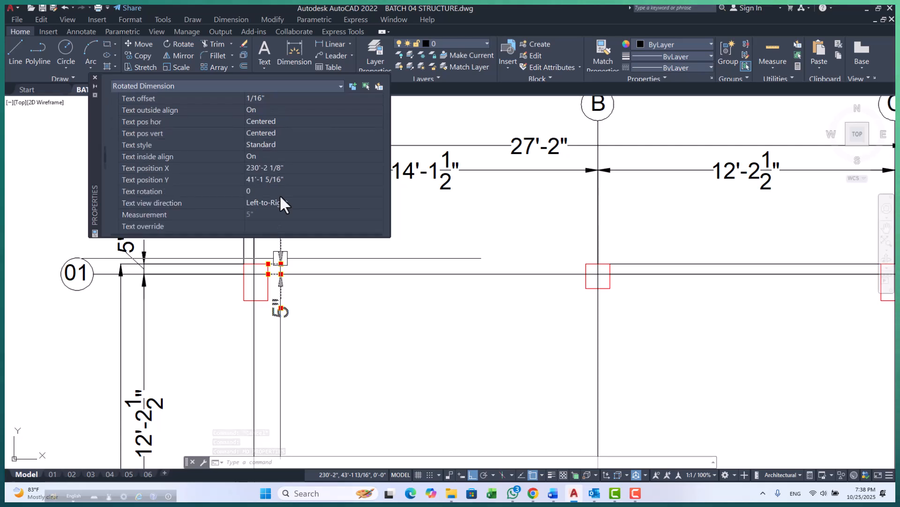
{"action": "left_click", "coordinate": [330, 192]}
{"action": "left_click", "coordinate": [330, 193]}
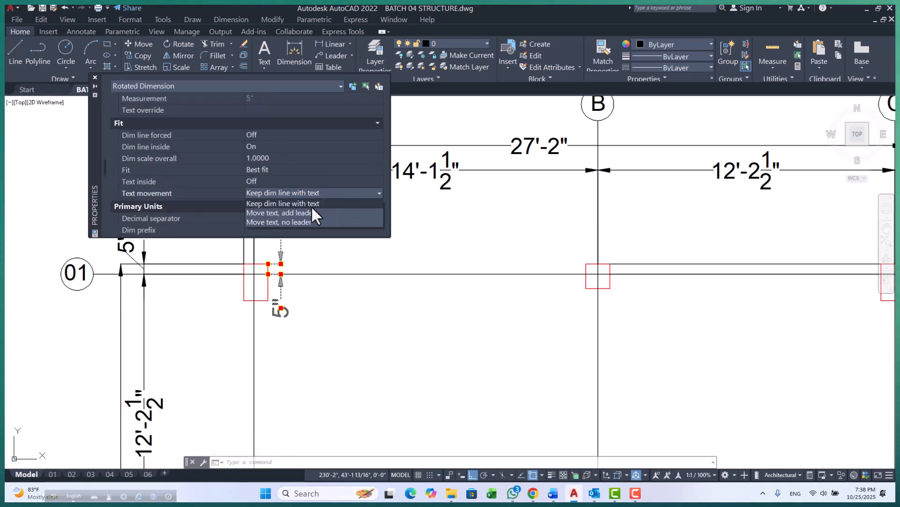
{"action": "left_click", "coordinate": [310, 212]}
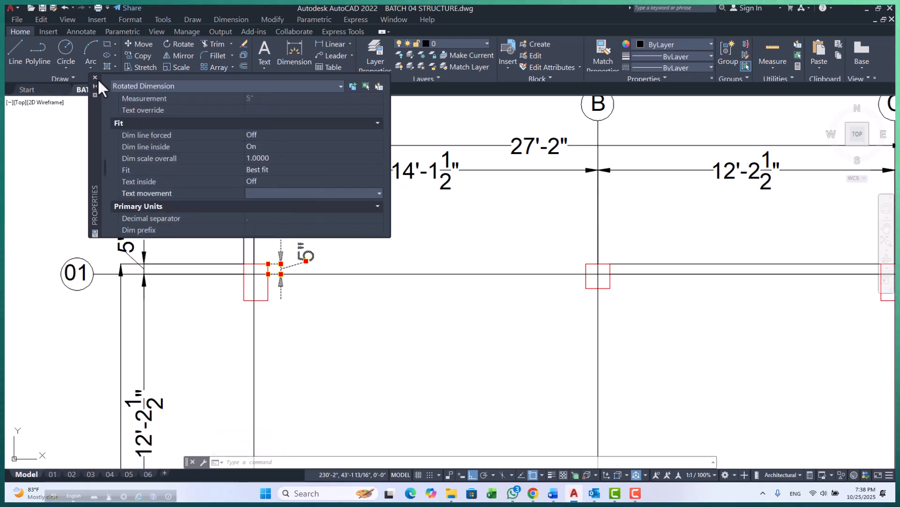
{"action": "left_click", "coordinate": [95, 77]}
- Stretch the new dimension's line slightly farther away from the right side of column A-01
{"action": "scroll", "coordinate": [280, 252], "scroll_direction": "up", "scroll_amount": 5}
{"action": "scroll", "coordinate": [295, 286], "scroll_direction": "up", "scroll_amount": 4}
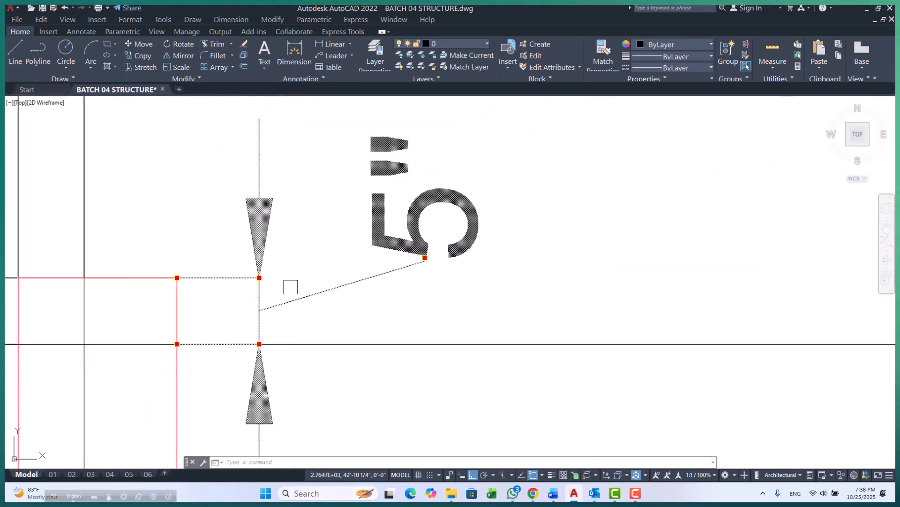
{"action": "left_click", "coordinate": [259, 278]}
{"action": "left_click", "coordinate": [271, 278]}
{"action": "key", "text": "Escape"}
{"action": "scroll", "coordinate": [372, 246], "scroll_direction": "down", "scroll_amount": 6}
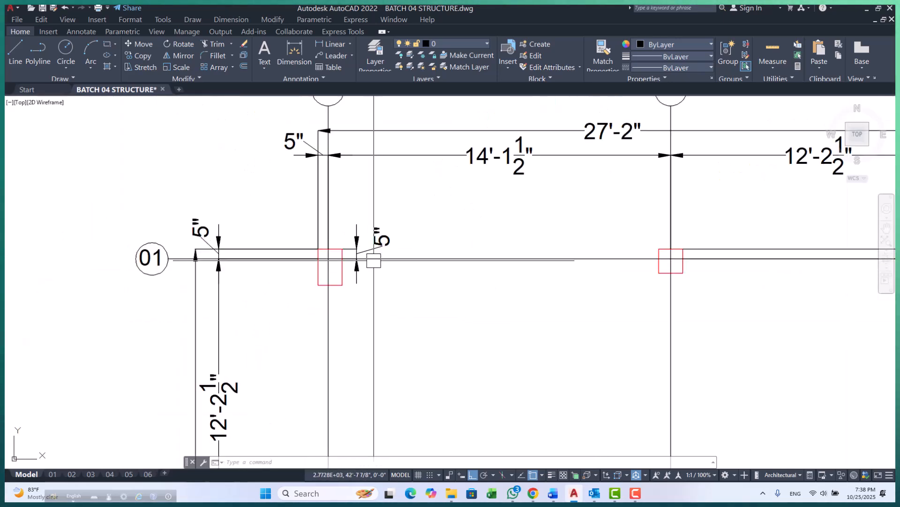
- Mirror the right-hand dimension of column A-01 to the column's left side, keeping the original
{"action": "scroll", "coordinate": [328, 273], "scroll_direction": "up", "scroll_amount": 4}
{"action": "left_click", "coordinate": [403, 285]}
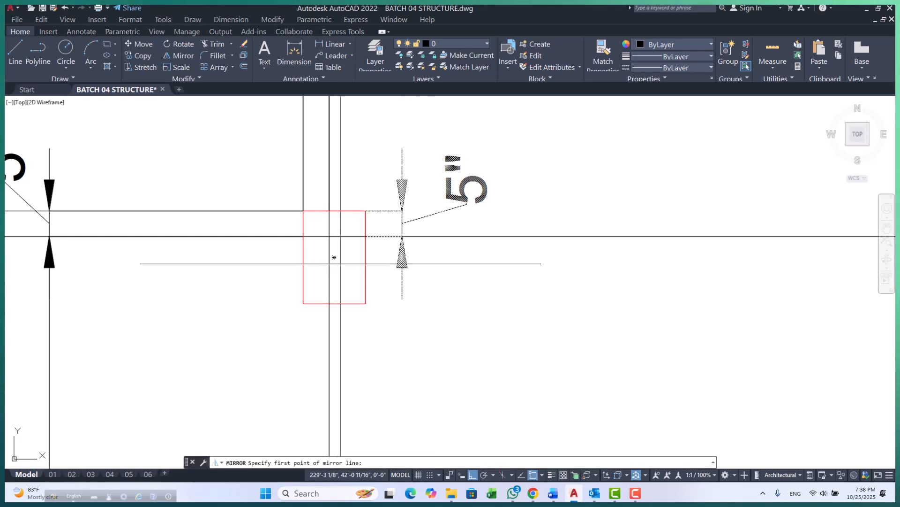
{"action": "left_click", "coordinate": [334, 257]}
{"action": "left_click", "coordinate": [334, 356]}
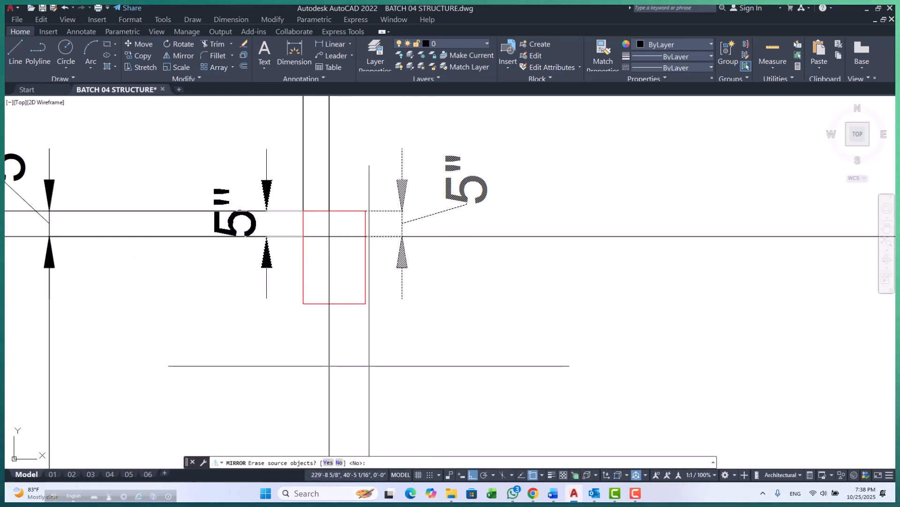
{"action": "key", "text": "Return"}
- Move the mirrored dimension to the column's lower-left corner and stretch its upper origin to grid line 01
{"action": "type", "text": "m"}
{"action": "key", "text": "Return"}
{"action": "left_click", "coordinate": [303, 236]}
{"action": "left_click", "coordinate": [304, 303]}
{"action": "left_click", "coordinate": [303, 277]}
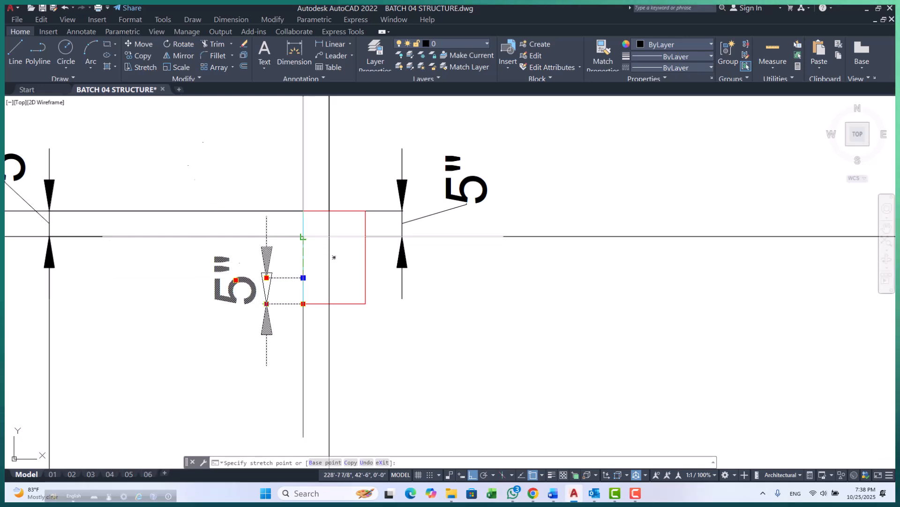
{"action": "left_click", "coordinate": [304, 236]}
{"action": "key", "text": "Escape"}
{"action": "mouse_move", "coordinate": [387, 295]}
{"action": "middle_mouse_down"}
{"action": "mouse_move", "coordinate": [342, 308]}
{"action": "mouse_move", "coordinate": [361, 324]}
{"action": "middle_mouse_up"}
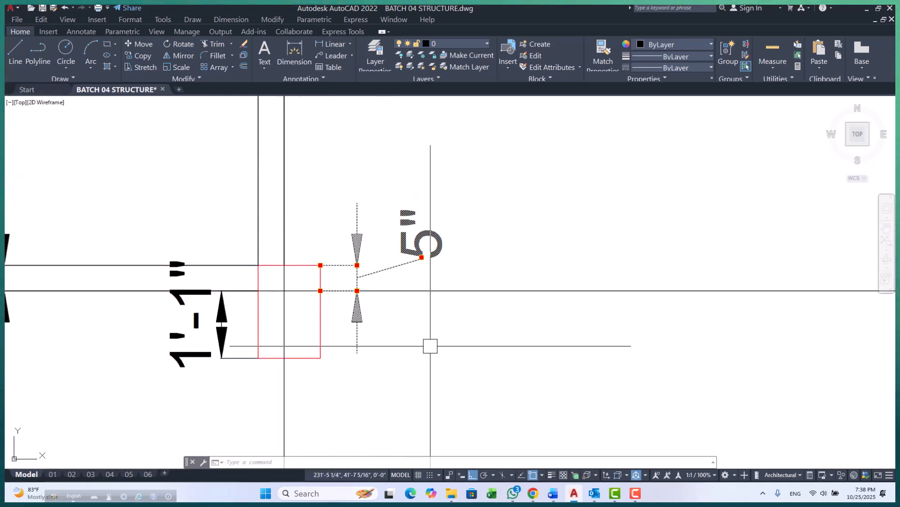
- Copy the dimension on the right of column A-01 farther to the right and rotate the copy so it measures horizontally
{"action": "left_click", "coordinate": [396, 358]}
{"action": "left_click", "coordinate": [502, 365]}
{"action": "key", "text": "Escape"}
{"action": "left_click", "coordinate": [465, 265]}
{"action": "type", "text": "ro"}
{"action": "key", "text": "Return"}
{"action": "left_click", "coordinate": [518, 368]}
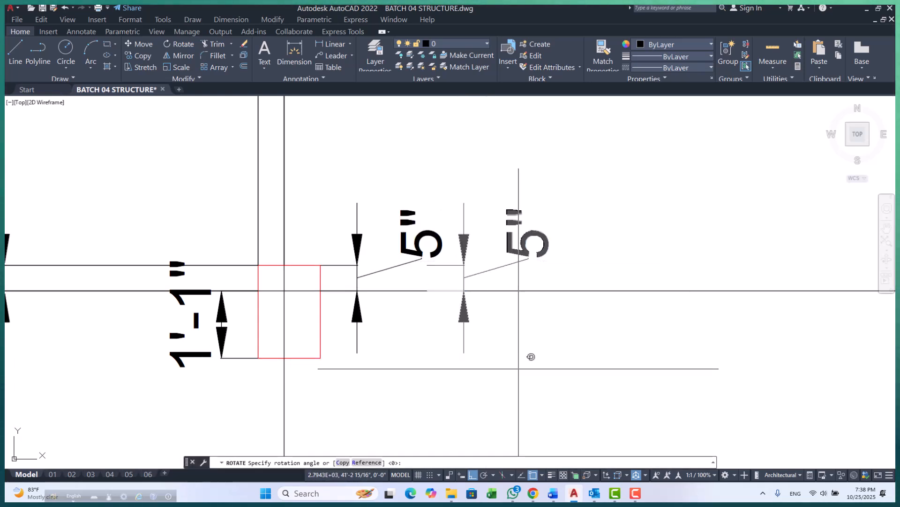
{"action": "left_click", "coordinate": [568, 215]}
- Move the rotated dimension so its left origin sits where grid line A meets the column's upper edge
{"action": "scroll", "coordinate": [562, 224], "scroll_direction": "down", "scroll_amount": 3}
{"action": "scroll", "coordinate": [538, 280], "scroll_direction": "up", "scroll_amount": 2}
{"action": "left_click", "coordinate": [509, 309]}
{"action": "type", "text": "m"}
{"action": "key", "text": "Return"}
{"action": "left_click", "coordinate": [488, 324]}
{"action": "scroll", "coordinate": [413, 192], "scroll_direction": "up", "scroll_amount": 6}
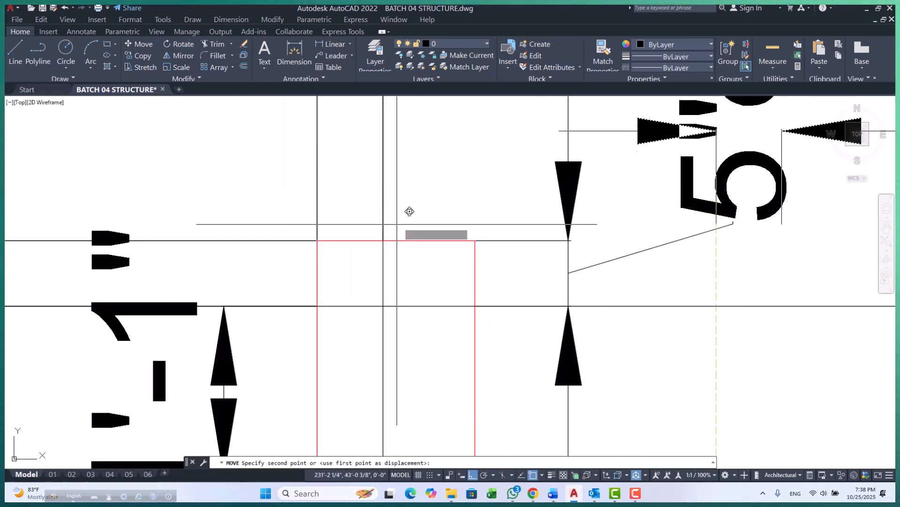
{"action": "left_click", "coordinate": [384, 240]}
- Stretch the horizontal dimension's right origin to the upper-right corner of column A-01
{"action": "scroll", "coordinate": [383, 240], "scroll_direction": "down", "scroll_amount": 4}
{"action": "scroll", "coordinate": [422, 251], "scroll_direction": "up", "scroll_amount": 3}
{"action": "left_click", "coordinate": [399, 253]}
{"action": "left_click", "coordinate": [399, 253]}
{"action": "left_click", "coordinate": [416, 253]}
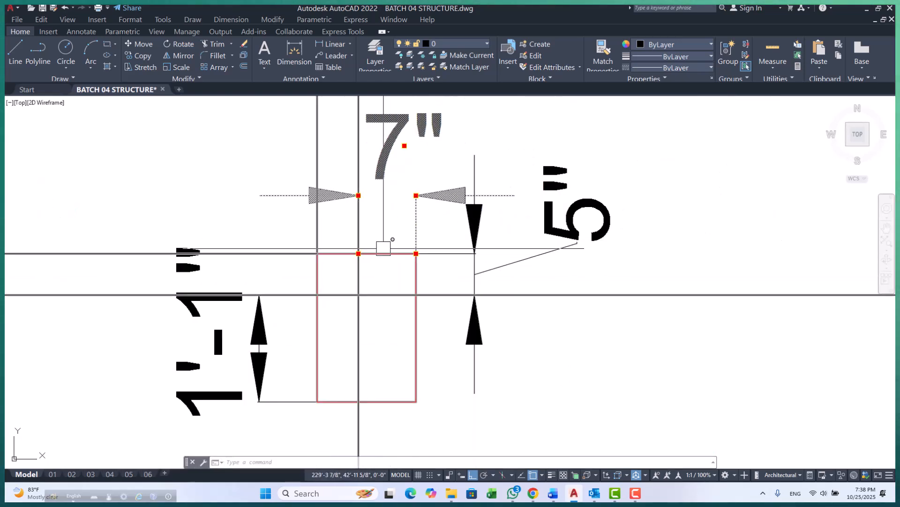
{"action": "key", "text": "Escape"}
- Mirror the horizontal dimension above column A-01 to below the column, keeping the original
{"action": "scroll", "coordinate": [346, 278], "scroll_direction": "down", "scroll_amount": 2}
{"action": "type", "text": "MI"}
{"action": "key", "text": "Return"}
{"action": "scroll", "coordinate": [411, 313], "scroll_direction": "down", "scroll_amount": 2}
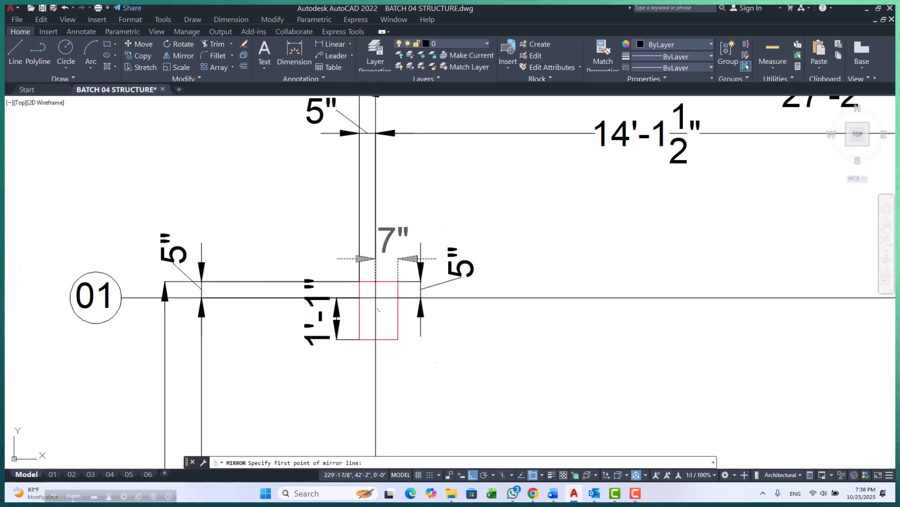
{"action": "left_click", "coordinate": [530, 335]}
{"action": "key", "text": "Return"}
- Move the lower horizontal dimension left so its right origin lies on grid line A at the column's bottom edge
{"action": "scroll", "coordinate": [395, 287], "scroll_direction": "up", "scroll_amount": 3}
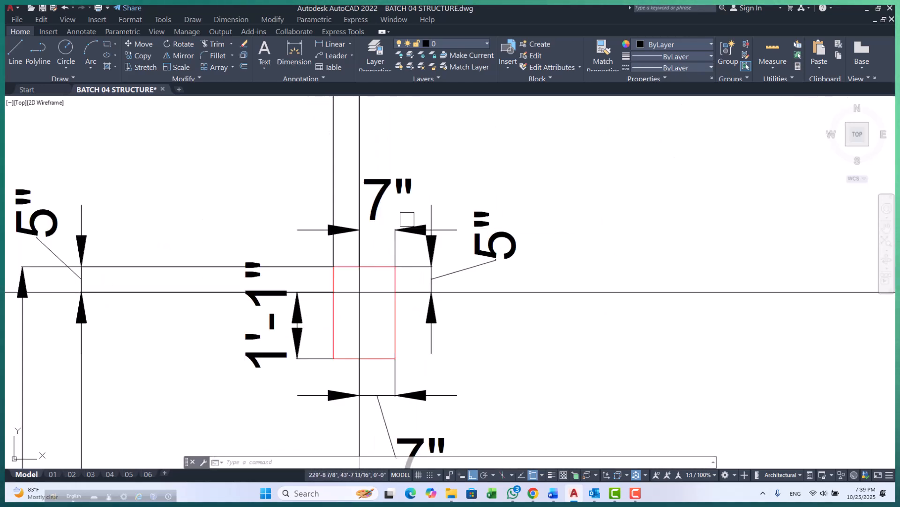
{"action": "scroll", "coordinate": [379, 384], "scroll_direction": "up", "scroll_amount": 2}
{"action": "left_click", "coordinate": [404, 381]}
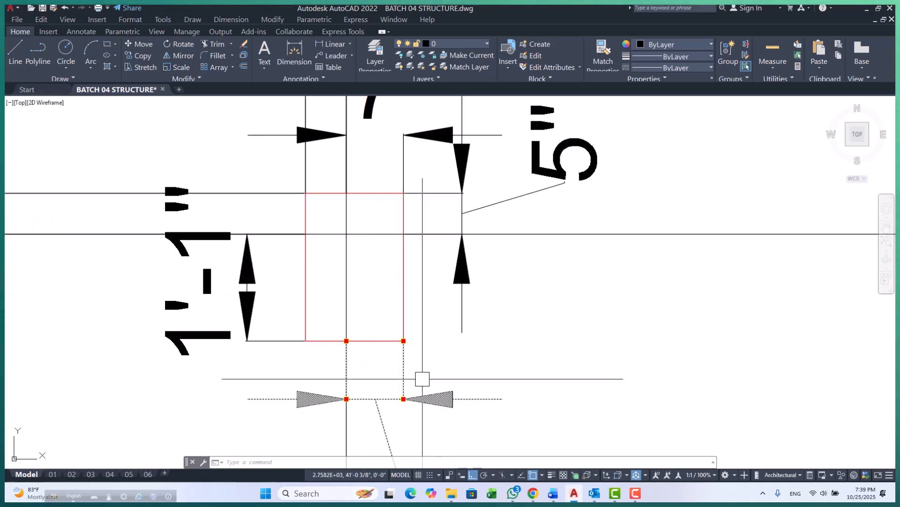
{"action": "type", "text": "m"}
{"action": "key", "text": "Return"}
{"action": "left_click", "coordinate": [403, 341]}
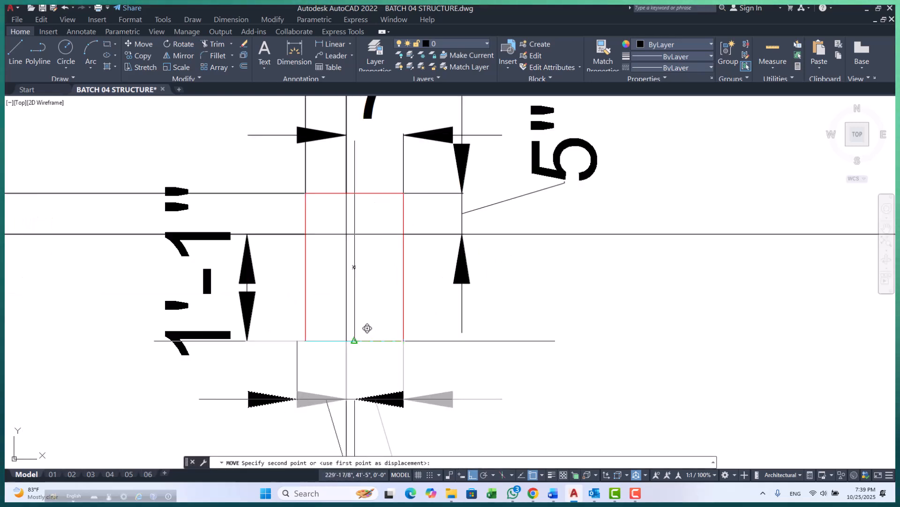
{"action": "left_click", "coordinate": [346, 340]}
- Stretch the lower dimension's left origin to the lower-left corner of column A-01
{"action": "left_click", "coordinate": [294, 345]}
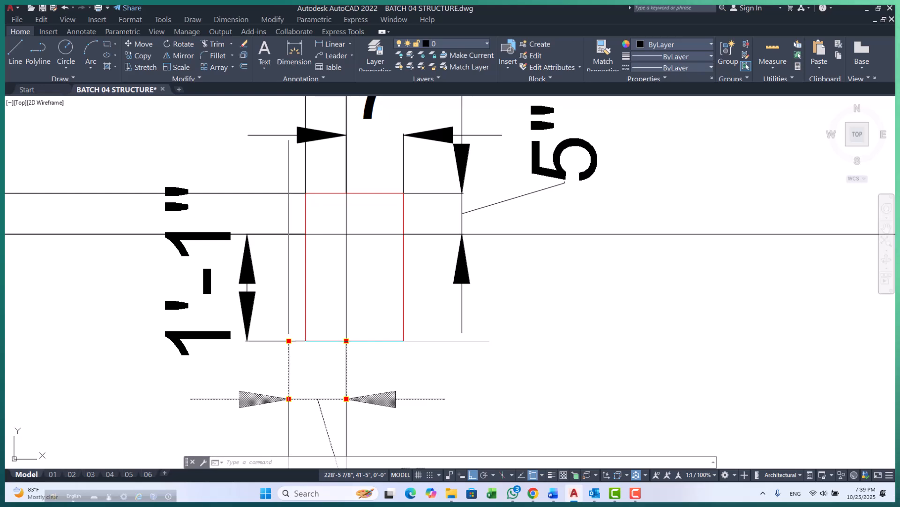
{"action": "left_click", "coordinate": [289, 341]}
{"action": "left_click", "coordinate": [306, 341]}
{"action": "key", "text": "Escape"}
{"action": "scroll", "coordinate": [300, 313], "scroll_direction": "down", "scroll_amount": 6}
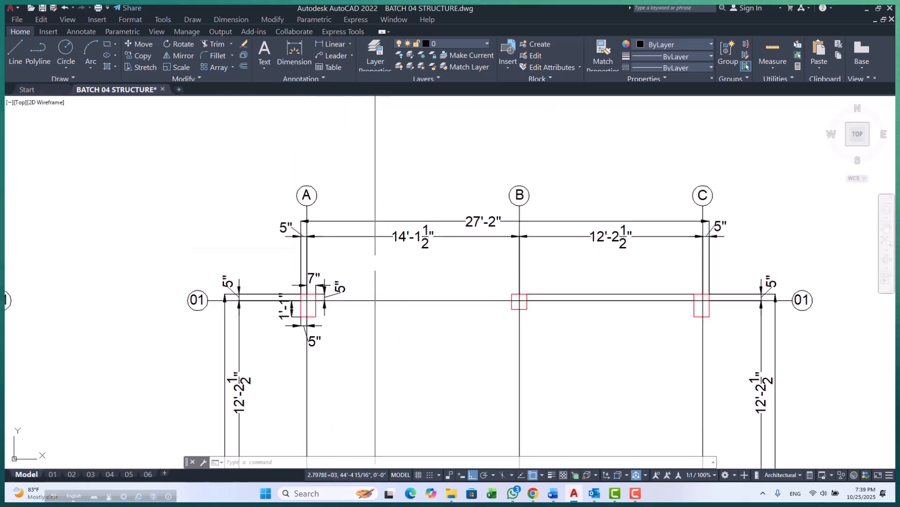
- Examine the four dimensions around column A-01 for placement and the size of their text and arrows
{"action": "scroll", "coordinate": [287, 308], "scroll_direction": "up", "scroll_amount": 6}
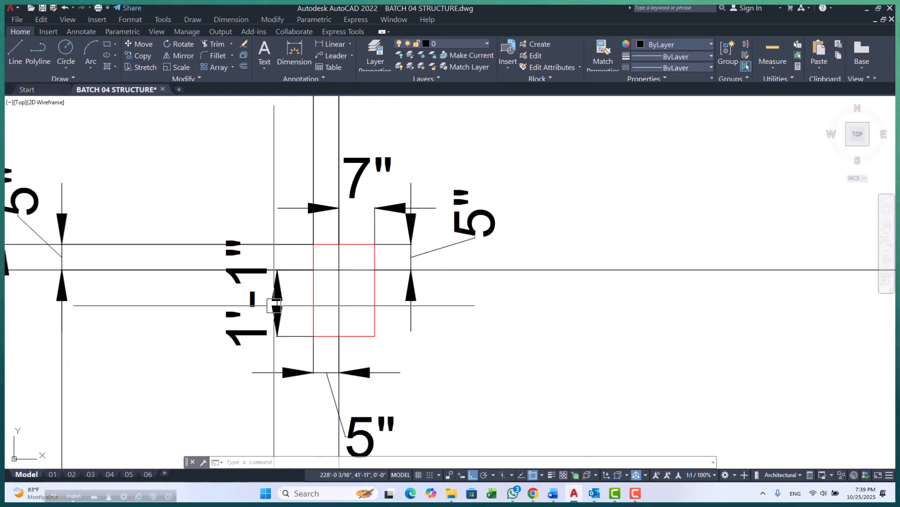
{"action": "scroll", "coordinate": [281, 306], "scroll_direction": "up", "scroll_amount": 2}
{"action": "scroll", "coordinate": [286, 306], "scroll_direction": "down", "scroll_amount": 5}
{"action": "scroll", "coordinate": [328, 301], "scroll_direction": "up", "scroll_amount": 2}
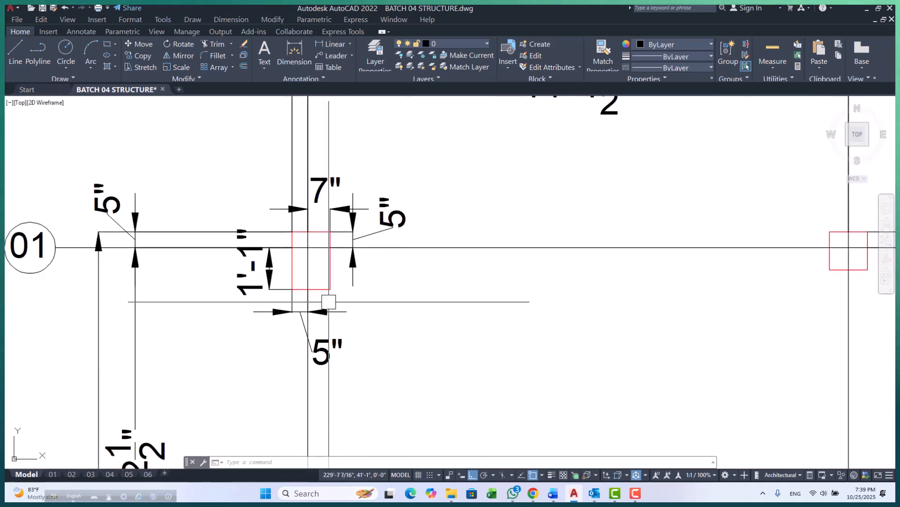
{"action": "scroll", "coordinate": [348, 218], "scroll_direction": "up", "scroll_amount": 4}
{"action": "scroll", "coordinate": [349, 215], "scroll_direction": "down", "scroll_amount": 5}
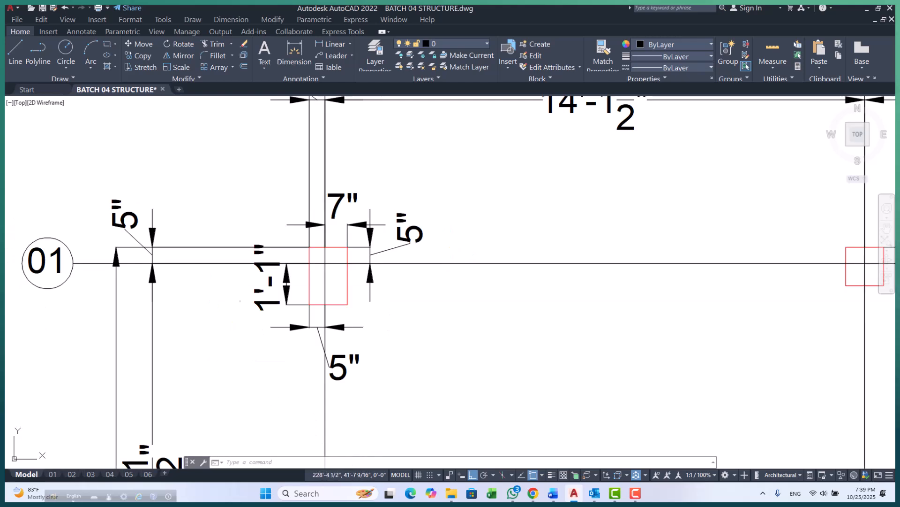
{"action": "scroll", "coordinate": [260, 263], "scroll_direction": "up", "scroll_amount": 1}
{"action": "scroll", "coordinate": [257, 259], "scroll_direction": "down", "scroll_amount": 4}
{"action": "scroll", "coordinate": [256, 258], "scroll_direction": "up", "scroll_amount": 4}
{"action": "middle_click_drag", "start_coordinate": [256, 261], "coordinate": [260, 282]}
{"action": "scroll", "coordinate": [260, 298], "scroll_direction": "up", "scroll_amount": 2}
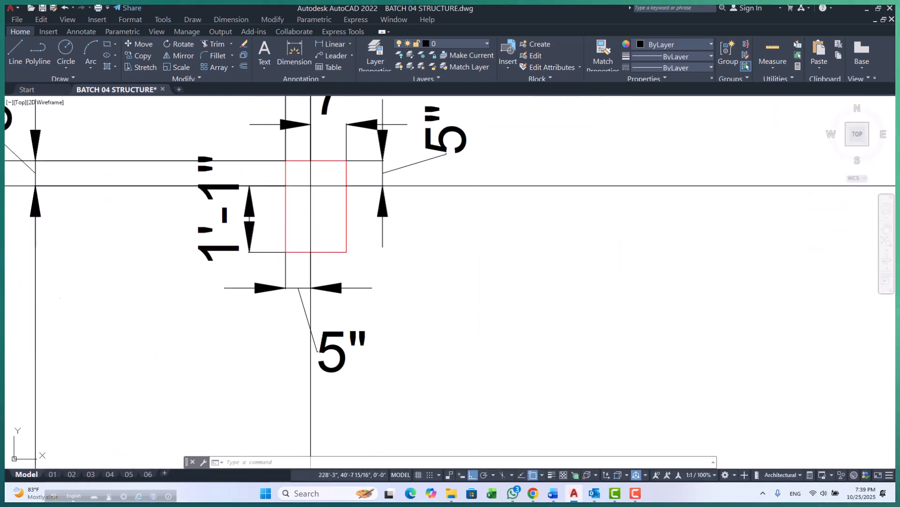
- Set the arrow size of the horizontal dimension below column A-01 to 2"
{"action": "key", "text": "ctrl+1"}
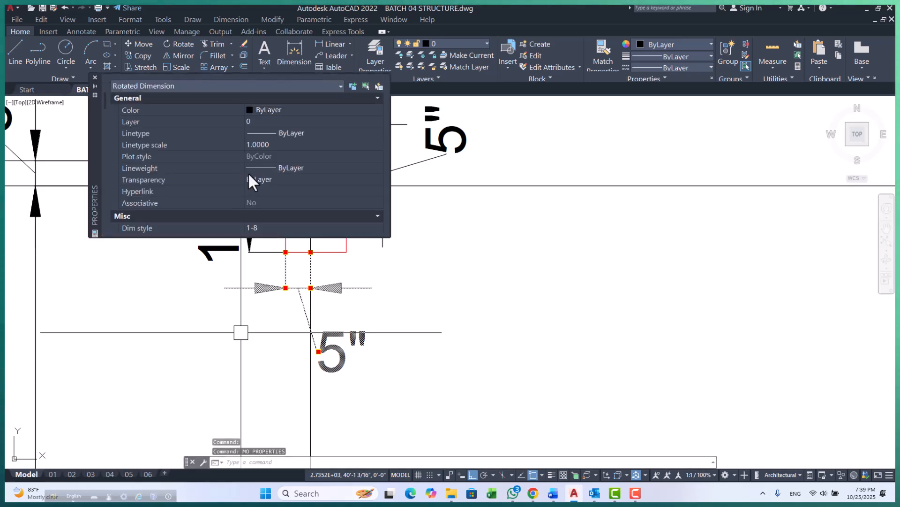
{"action": "scroll", "coordinate": [287, 192], "scroll_direction": "down", "scroll_amount": 2}
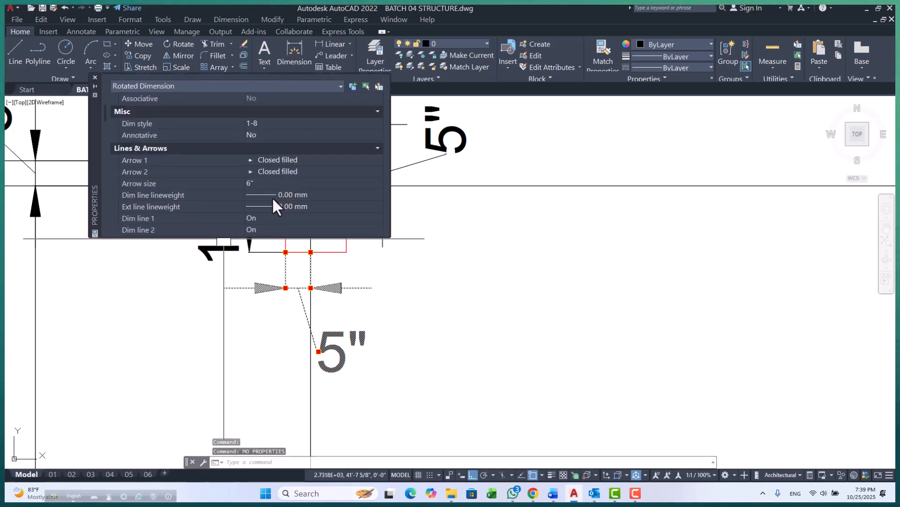
{"action": "left_click", "coordinate": [261, 184]}
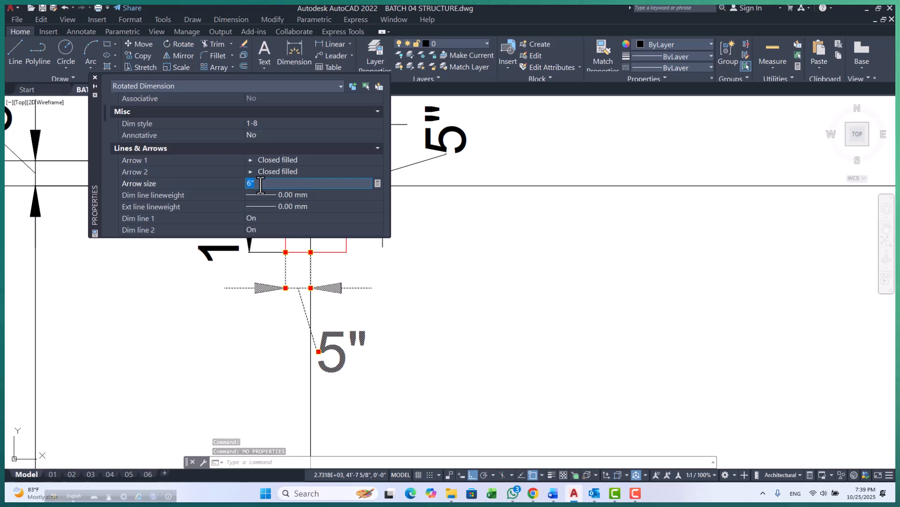
{"action": "key", "text": "Return"}
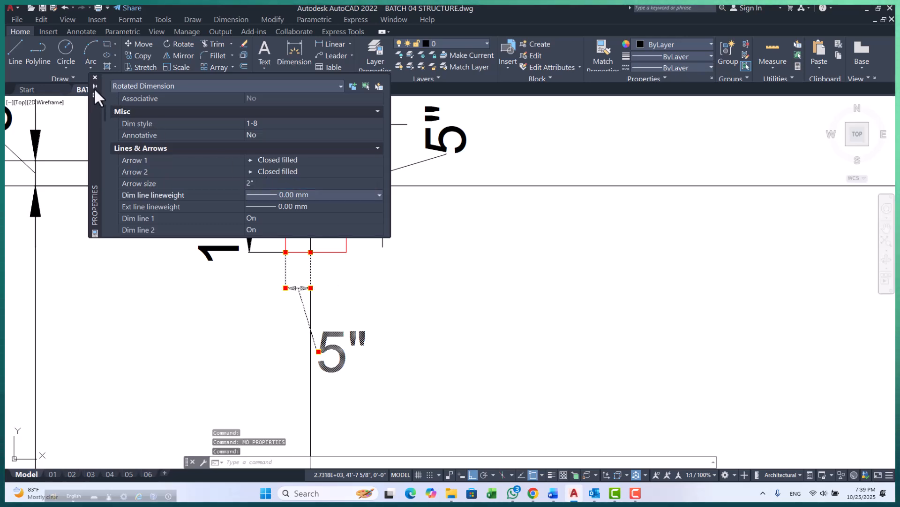
{"action": "left_click", "coordinate": [95, 78]}
{"action": "key", "text": "Escape"}
{"action": "key", "text": "Escape"}
{"action": "key", "text": "Escape"}
{"action": "scroll", "coordinate": [324, 297], "scroll_direction": "up", "scroll_amount": 4}
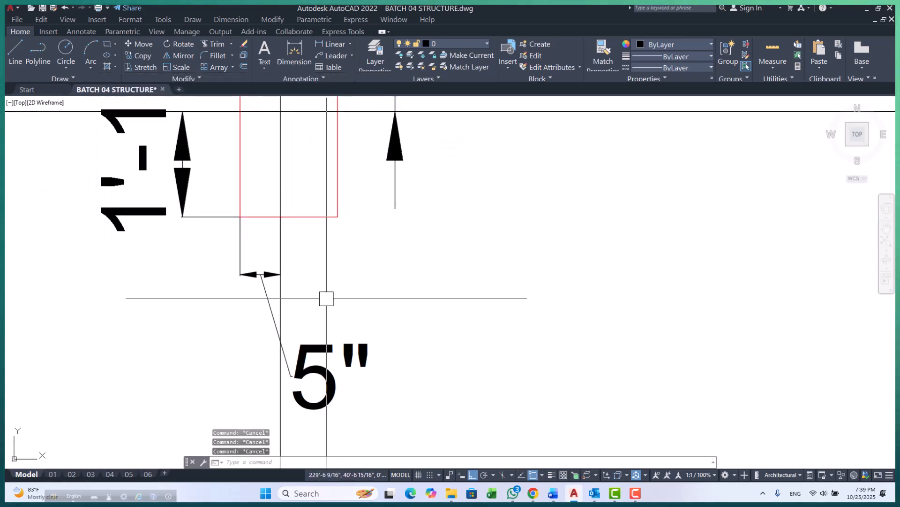
- Match the properties of the dimension below column A-01 to the three dimensions left of, above and right of the column
{"action": "type", "text": "ma"}
{"action": "key", "text": "space"}
{"action": "left_click", "coordinate": [336, 350]}
{"action": "scroll", "coordinate": [335, 350], "scroll_direction": "down", "scroll_amount": 2}
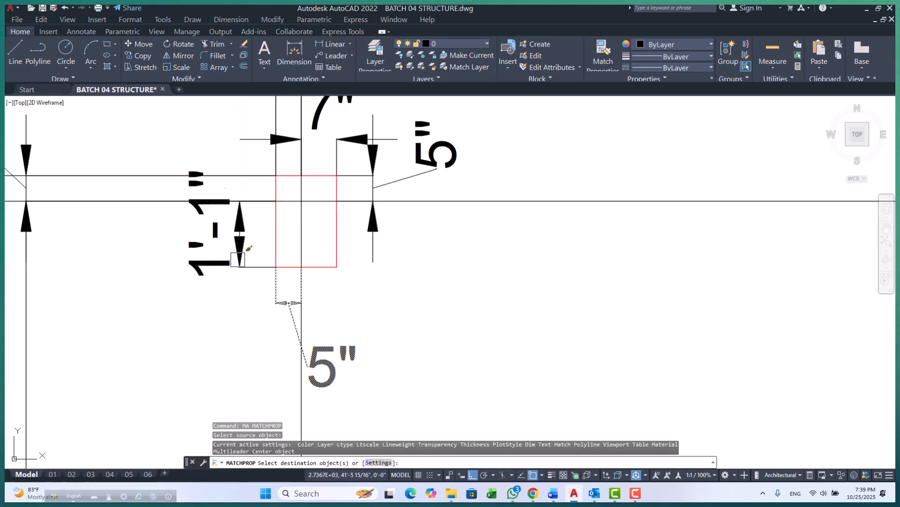
{"action": "left_click", "coordinate": [239, 259]}
{"action": "middle_click_drag", "start_coordinate": [276, 254], "coordinate": [257, 321]}
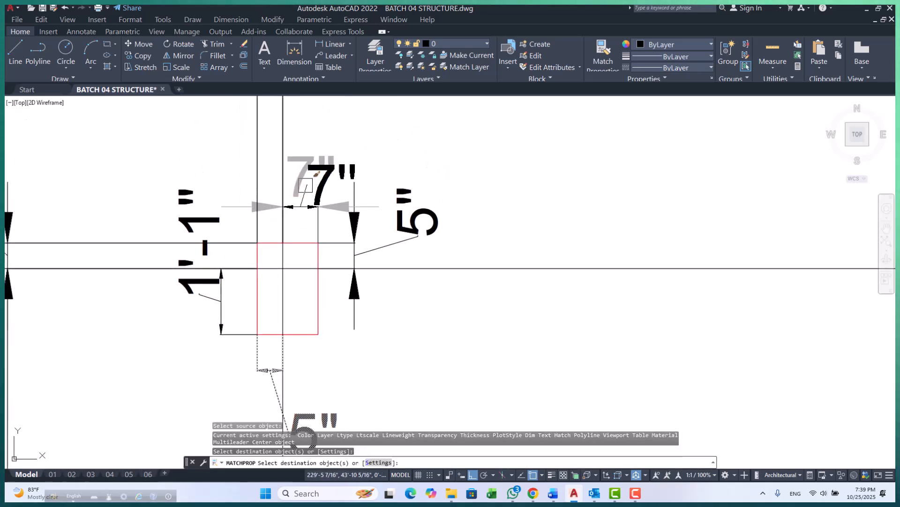
{"action": "left_click", "coordinate": [305, 185]}
{"action": "left_click", "coordinate": [356, 220]}
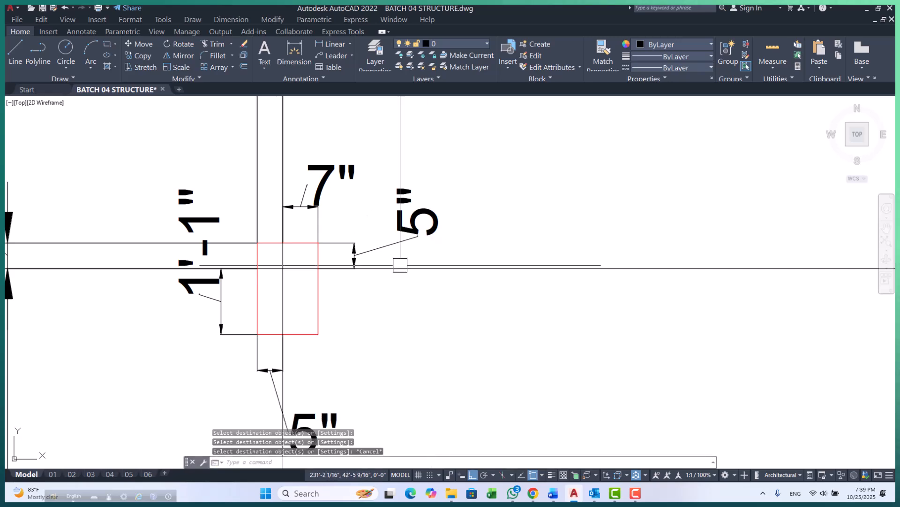
{"action": "key", "text": "Escape"}
{"action": "key", "text": "Escape"}
- Move the text of the vertical dimension right of column A-01 closer to its dimension line
{"action": "scroll", "coordinate": [377, 243], "scroll_direction": "up", "scroll_amount": 4}
{"action": "left_click", "coordinate": [438, 244]}
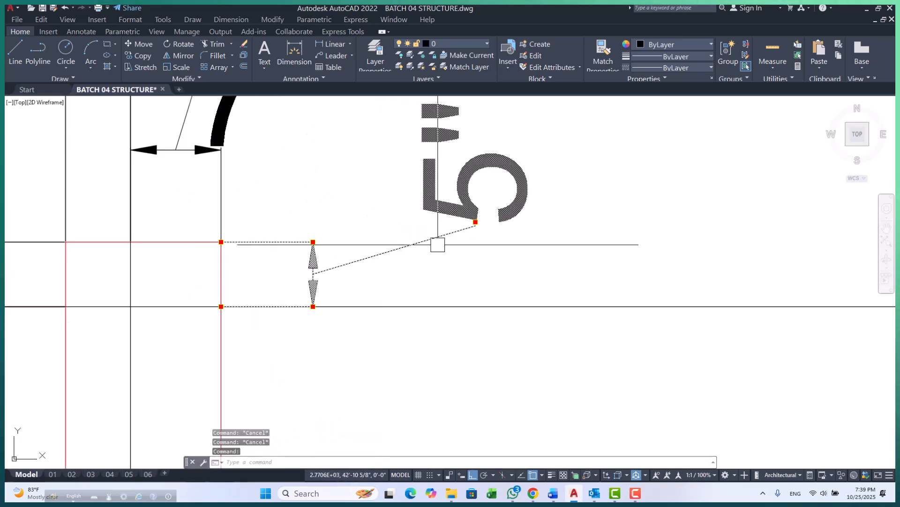
{"action": "left_click", "coordinate": [476, 222]}
{"action": "left_click", "coordinate": [423, 224]}
{"action": "scroll", "coordinate": [397, 269], "scroll_direction": "down", "scroll_amount": 6}
{"action": "key", "text": "Escape"}
{"action": "key", "text": "Escape"}
{"action": "key", "text": "Escape"}
- Move the text of the 7" dimension above column A-01 slightly upward
{"action": "scroll", "coordinate": [362, 240], "scroll_direction": "up", "scroll_amount": 4}
{"action": "left_click", "coordinate": [344, 211]}
{"action": "left_click", "coordinate": [336, 217]}
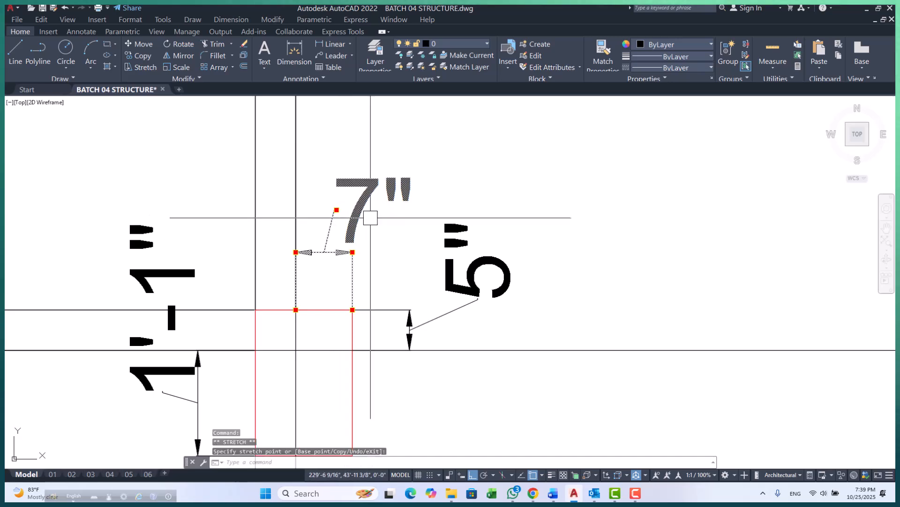
{"action": "scroll", "coordinate": [333, 230], "scroll_direction": "down", "scroll_amount": 6}
{"action": "key", "text": "Escape"}
{"action": "key", "text": "Escape"}
{"action": "key", "text": "Escape"}
{"action": "scroll", "coordinate": [331, 234], "scroll_direction": "up", "scroll_amount": 3}
{"action": "scroll", "coordinate": [283, 265], "scroll_direction": "up", "scroll_amount": 2}
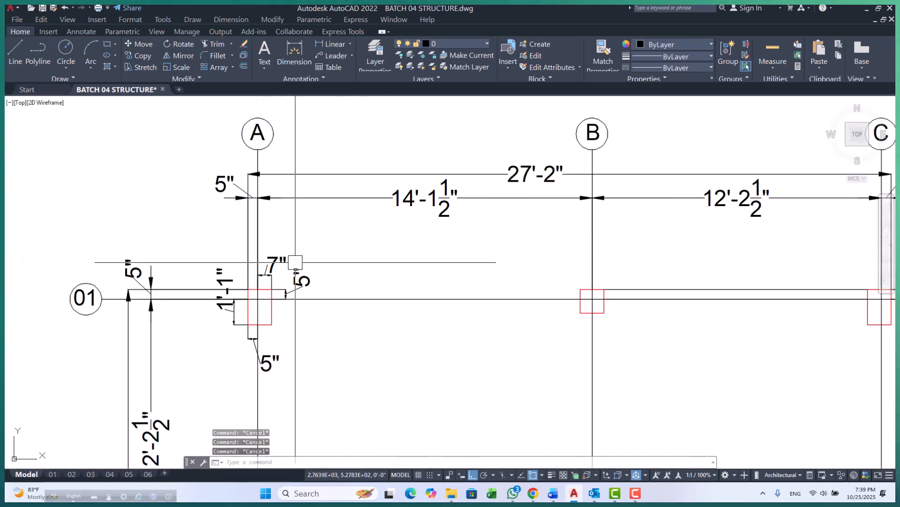
{"action": "scroll", "coordinate": [248, 323], "scroll_direction": "up", "scroll_amount": 4}
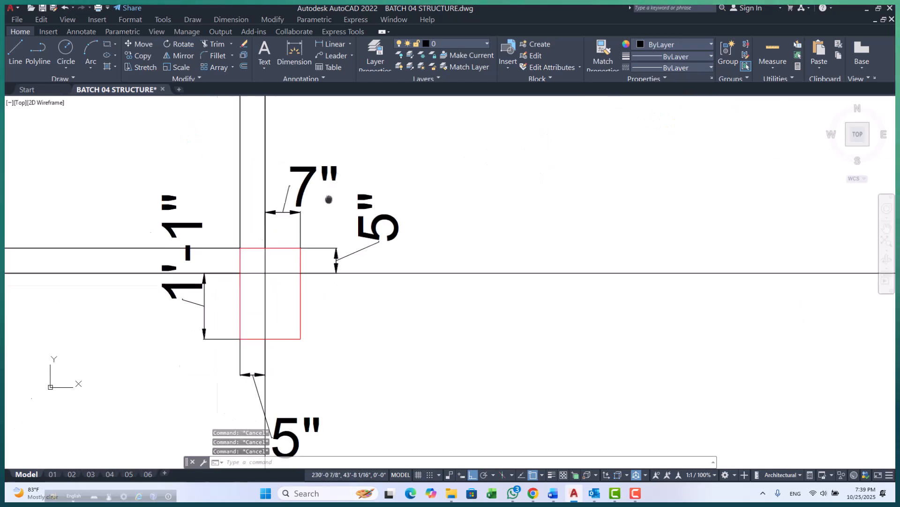
- Move the text of the vertical dimension left of column A-01 downward, clear of grid line 01
{"action": "scroll", "coordinate": [156, 275], "scroll_direction": "up", "scroll_amount": 4}
{"action": "left_click", "coordinate": [202, 286]}
{"action": "scroll", "coordinate": [292, 190], "scroll_direction": "down", "scroll_amount": 4}
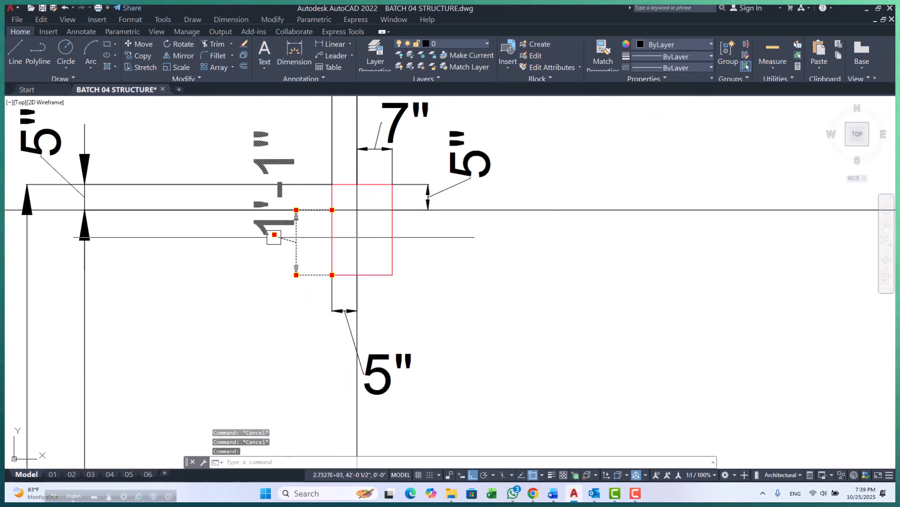
{"action": "scroll", "coordinate": [275, 233], "scroll_direction": "up", "scroll_amount": 2}
{"action": "left_click", "coordinate": [269, 265]}
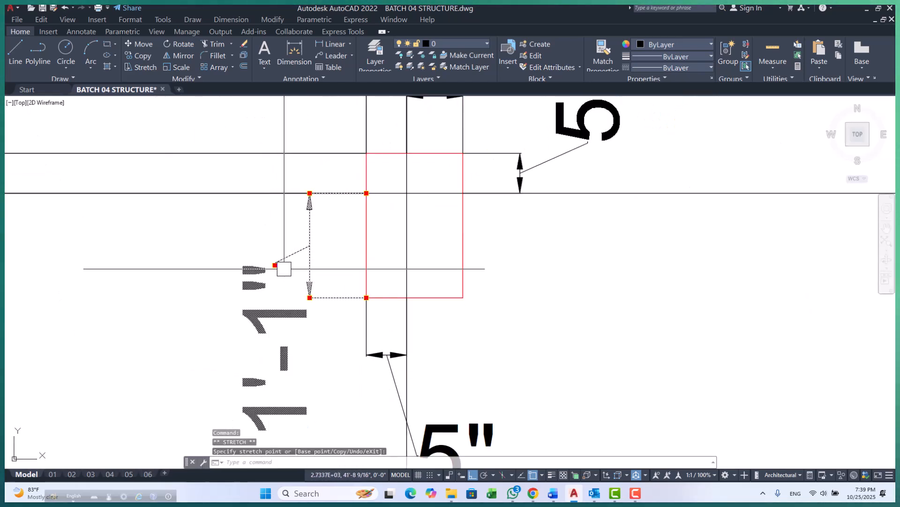
{"action": "key", "text": "Escape"}
{"action": "scroll", "coordinate": [301, 258], "scroll_direction": "down", "scroll_amount": 3}
- Move the text of the dimension below column A-01 upward, closer to its dimension line
{"action": "scroll", "coordinate": [311, 275], "scroll_direction": "up", "scroll_amount": 4}
{"action": "left_click", "coordinate": [319, 288]}
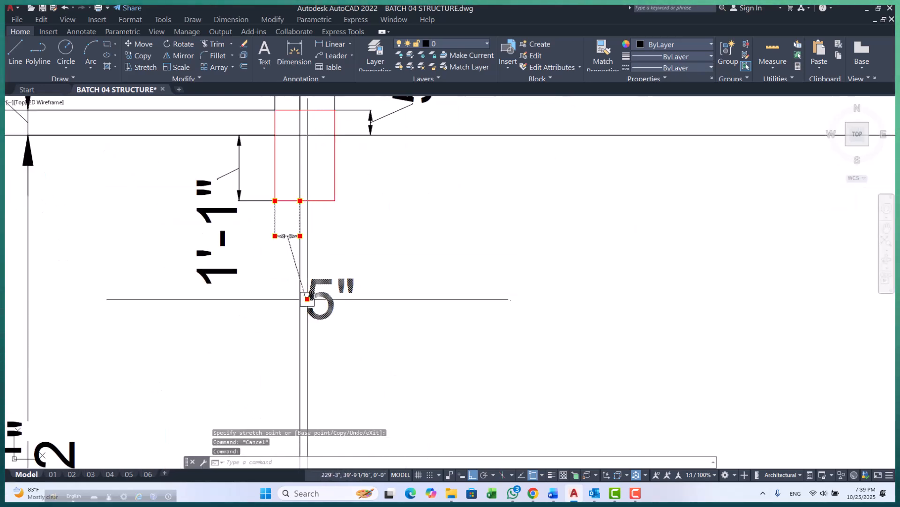
{"action": "key", "text": "Escape"}
{"action": "key", "text": "Escape"}
{"action": "scroll", "coordinate": [400, 275], "scroll_direction": "down", "scroll_amount": 3}
{"action": "scroll", "coordinate": [381, 283], "scroll_direction": "up", "scroll_amount": 5}
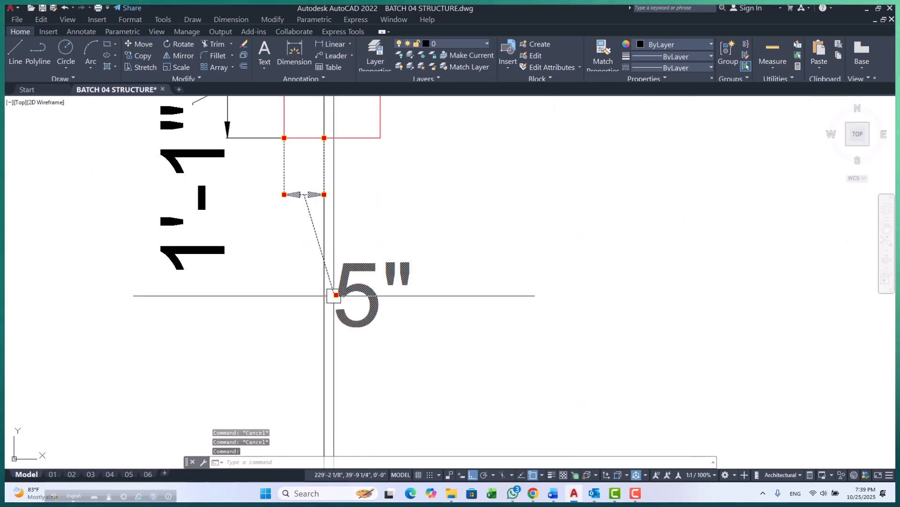
{"action": "left_click", "coordinate": [336, 295]}
{"action": "scroll", "coordinate": [337, 293], "scroll_direction": "down", "scroll_amount": 5}
{"action": "scroll", "coordinate": [324, 294], "scroll_direction": "up", "scroll_amount": 4}
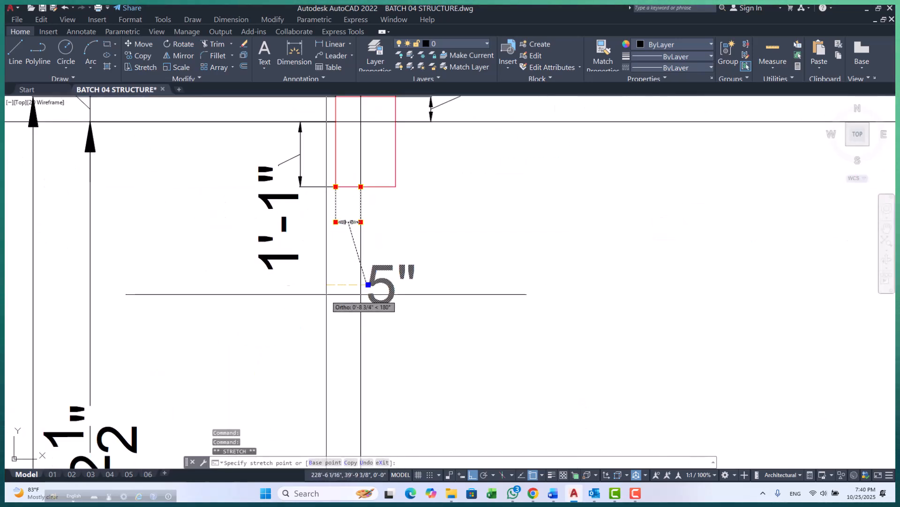
{"action": "scroll", "coordinate": [368, 284], "scroll_direction": "up", "scroll_amount": 4}
{"action": "scroll", "coordinate": [301, 350], "scroll_direction": "down", "scroll_amount": 4}
{"action": "key", "text": "Escape"}
{"action": "scroll", "coordinate": [380, 249], "scroll_direction": "down", "scroll_amount": 4}
{"action": "key", "text": "Escape"}
{"action": "key", "text": "Escape"}
{"action": "scroll", "coordinate": [346, 282], "scroll_direction": "up", "scroll_amount": 5}
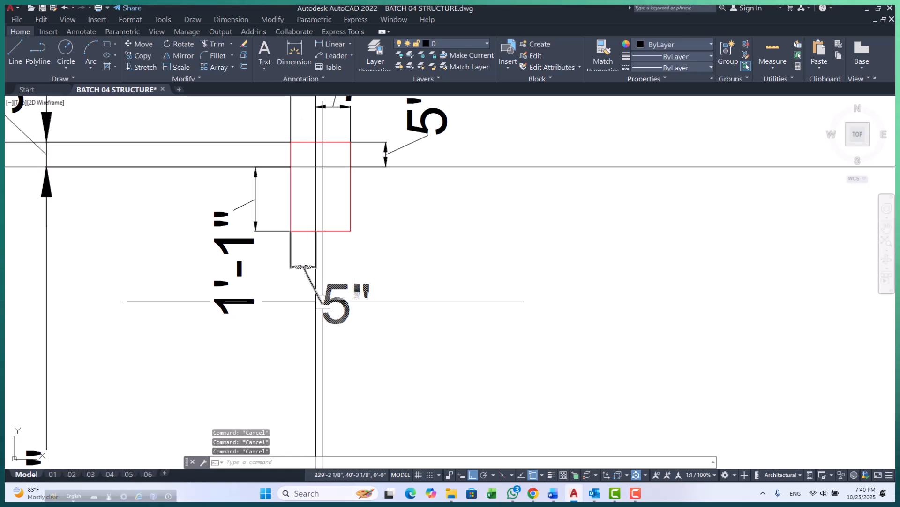
- Change the arrow size of the dimension below column A-01 to 4" in its properties
{"action": "key", "text": "Return"}
{"action": "key", "text": "Escape"}
{"action": "type", "text": "MO"}
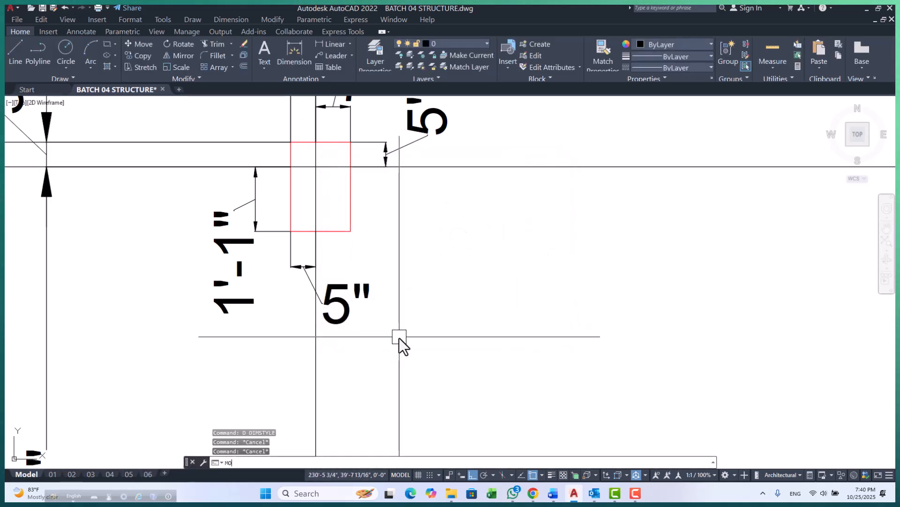
{"action": "key", "text": "Return"}
{"action": "scroll", "coordinate": [232, 165], "scroll_direction": "down", "scroll_amount": 5}
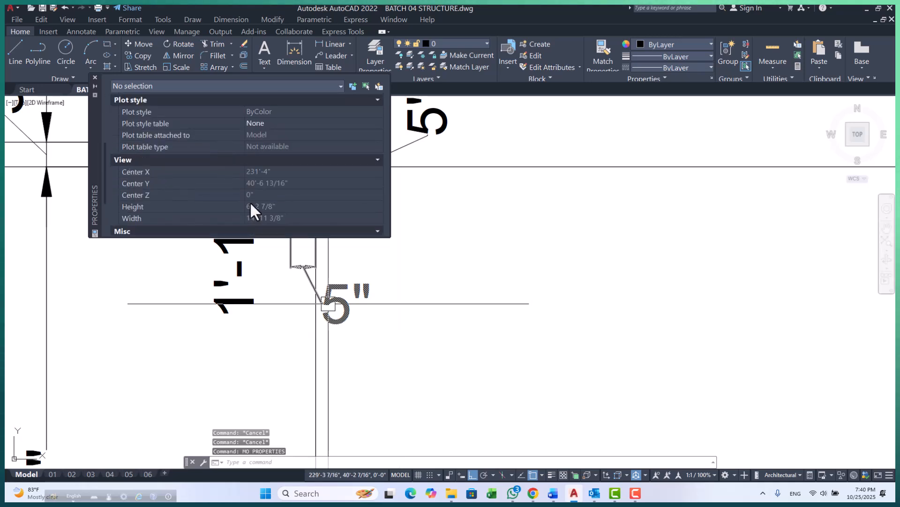
{"action": "scroll", "coordinate": [262, 207], "scroll_direction": "up", "scroll_amount": 5}
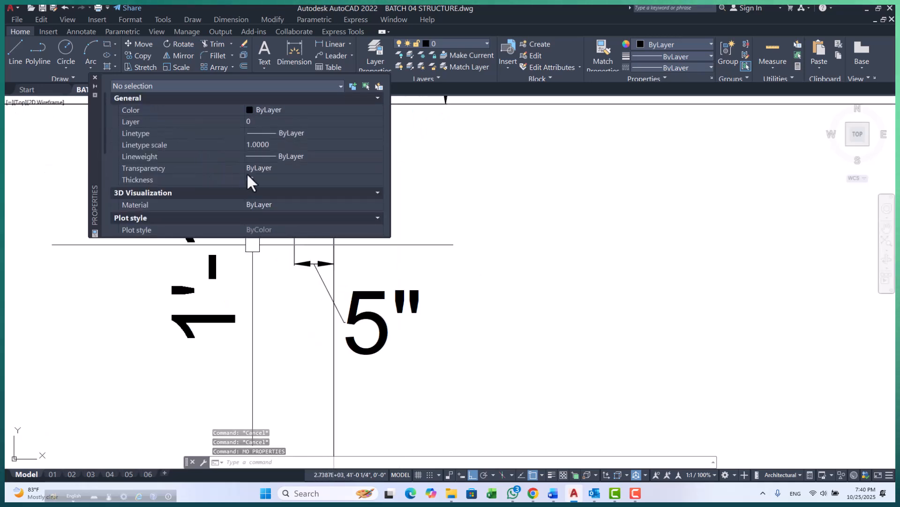
{"action": "scroll", "coordinate": [160, 189], "scroll_direction": "down", "scroll_amount": 7}
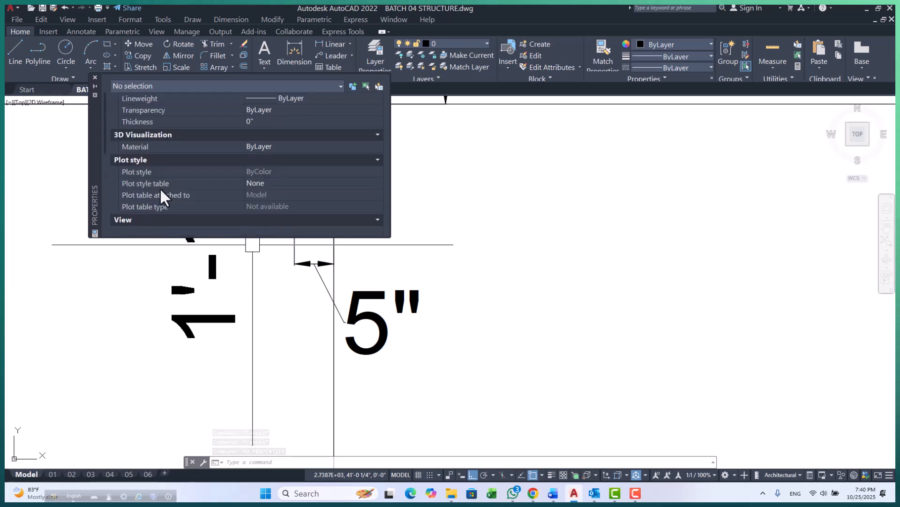
{"action": "scroll", "coordinate": [156, 185], "scroll_direction": "up", "scroll_amount": 7}
{"action": "key", "text": "Escape"}
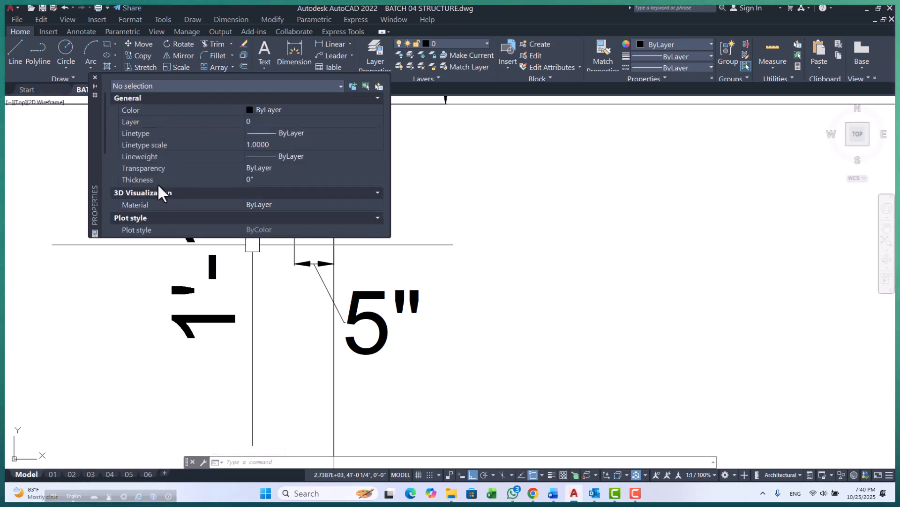
{"action": "left_click", "coordinate": [380, 320]}
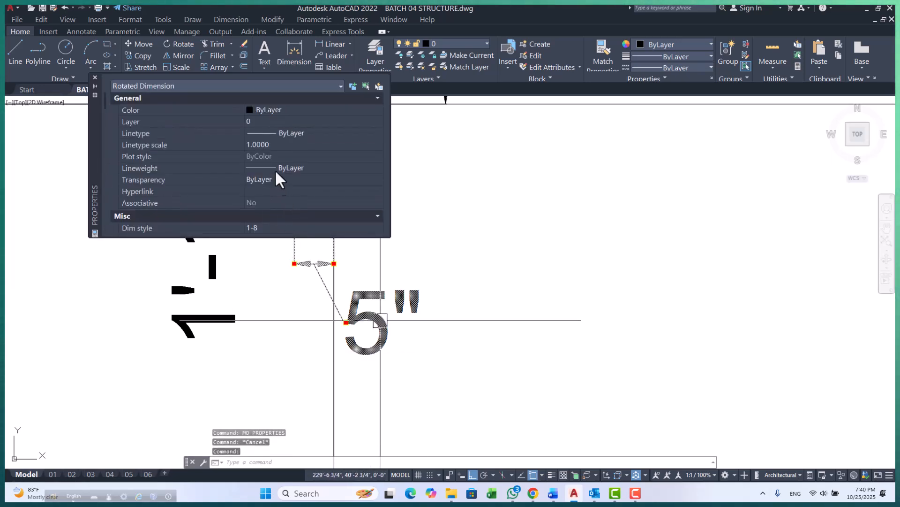
{"action": "scroll", "coordinate": [278, 183], "scroll_direction": "down", "scroll_amount": 1}
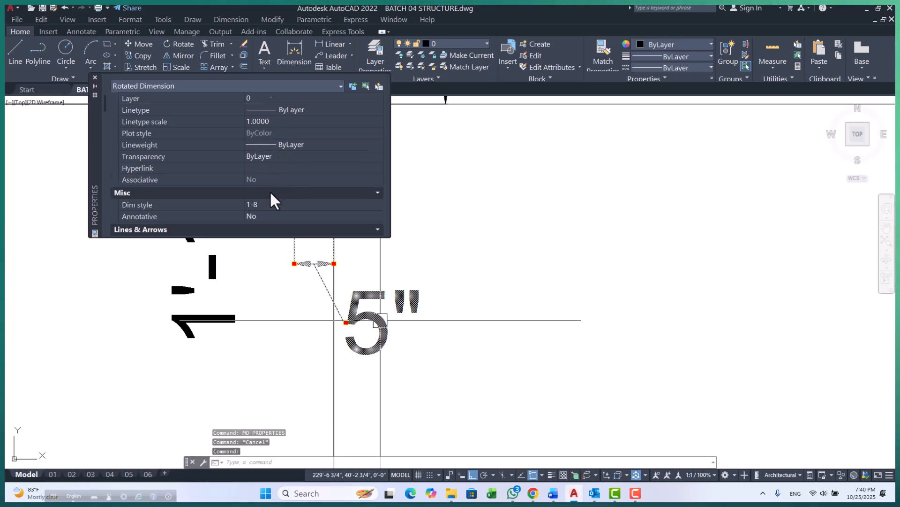
{"action": "scroll", "coordinate": [271, 193], "scroll_direction": "down", "scroll_amount": 2}
{"action": "left_click", "coordinate": [262, 206]}
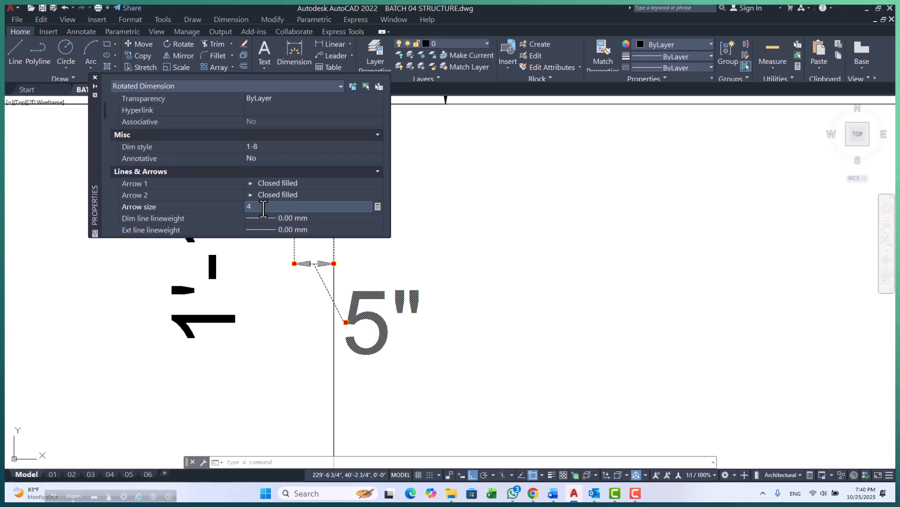
{"action": "key", "text": "Return"}
- Set the text height of the dimension below column A-01 to 6" and close its properties
{"action": "scroll", "coordinate": [307, 178], "scroll_direction": "down", "scroll_amount": 3}
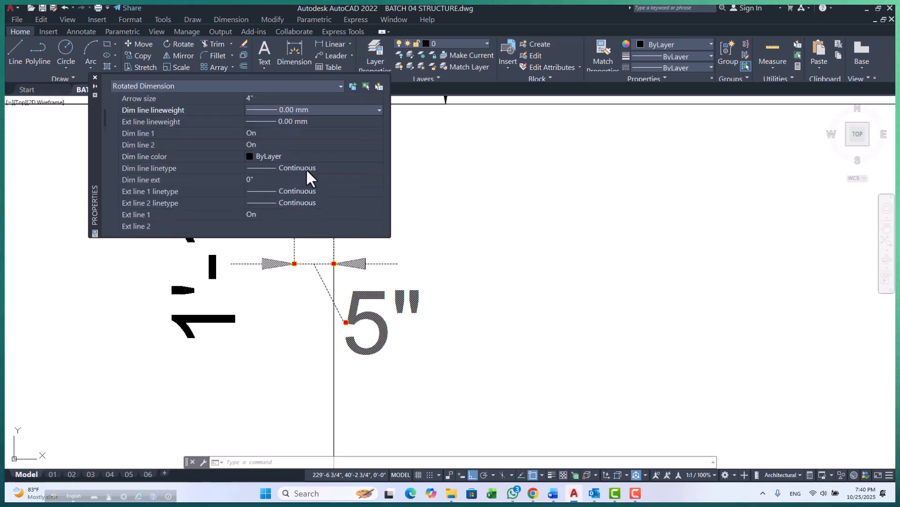
{"action": "scroll", "coordinate": [306, 172], "scroll_direction": "up", "scroll_amount": 1}
{"action": "scroll", "coordinate": [307, 176], "scroll_direction": "down", "scroll_amount": 3}
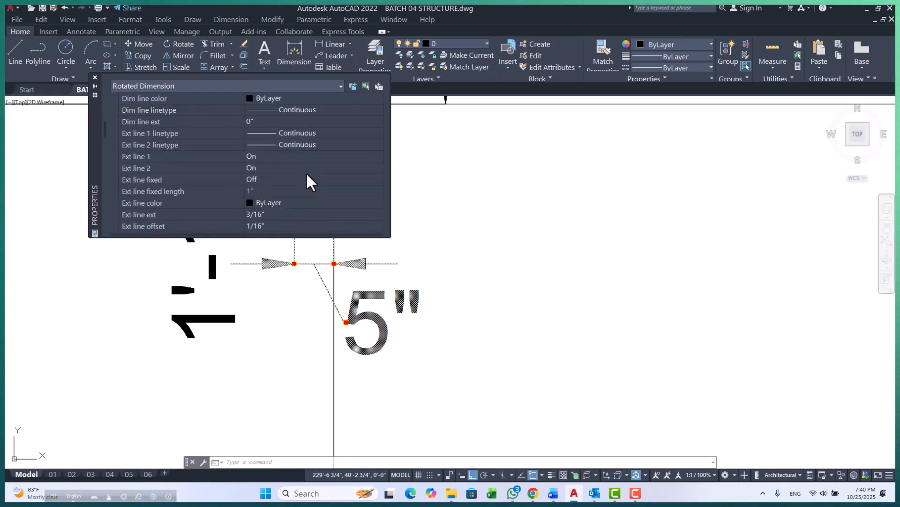
{"action": "scroll", "coordinate": [307, 176], "scroll_direction": "up", "scroll_amount": 5}
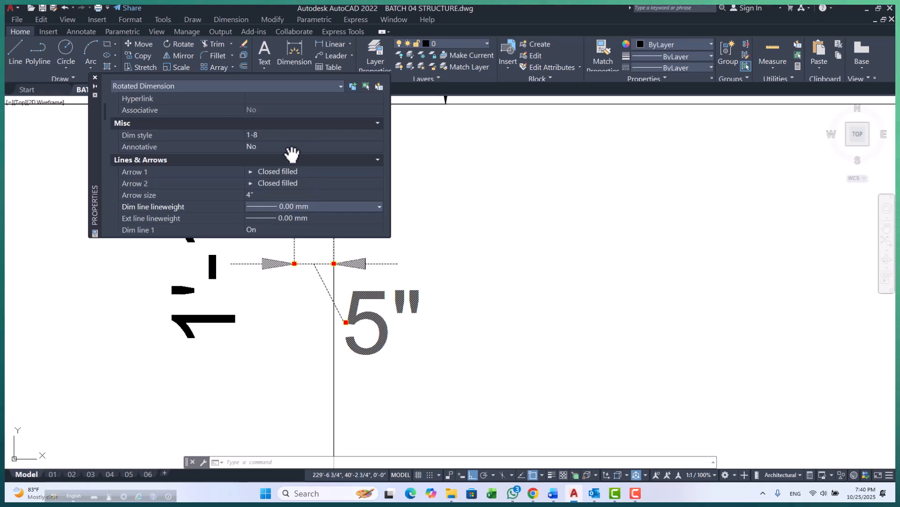
{"action": "scroll", "coordinate": [294, 181], "scroll_direction": "up", "scroll_amount": 3}
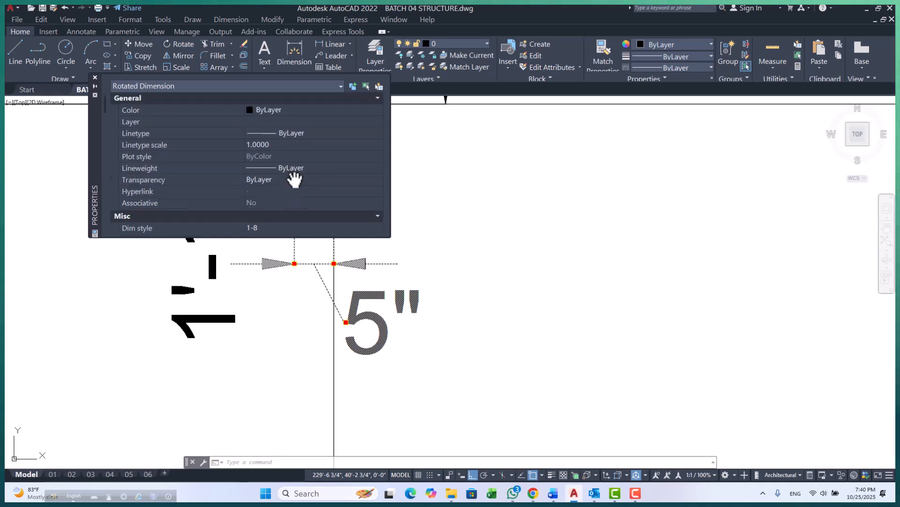
{"action": "scroll", "coordinate": [296, 187], "scroll_direction": "down", "scroll_amount": 10}
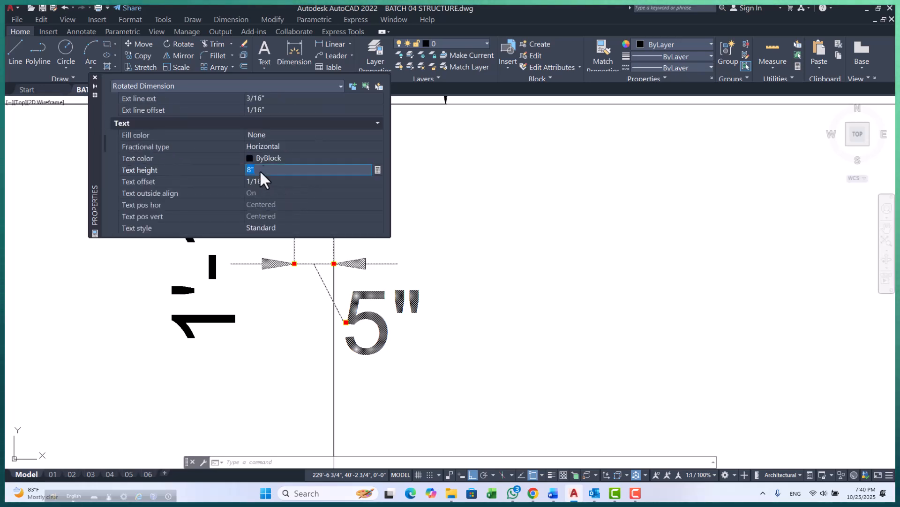
{"action": "key", "text": "Return"}
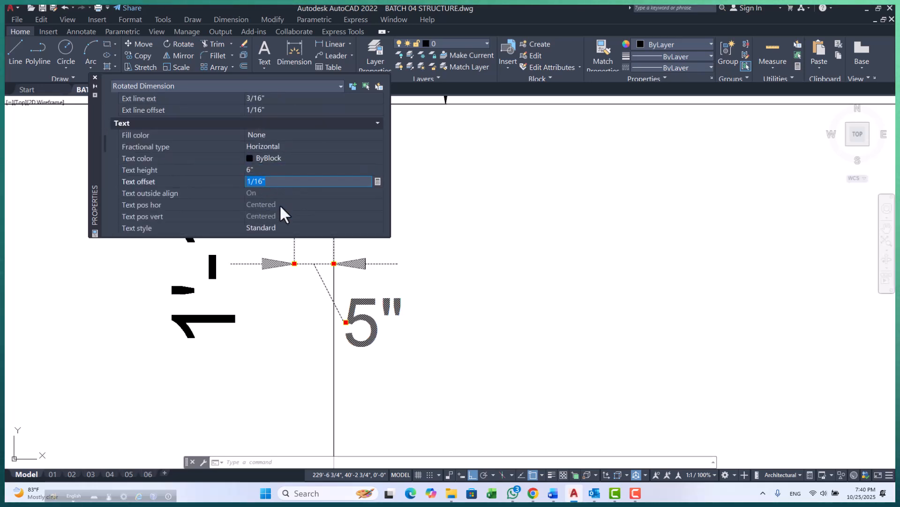
{"action": "left_click", "coordinate": [94, 77]}
- Match the properties of the horizontal dimension below column A-01 onto the column's other three offset dimensions
{"action": "scroll", "coordinate": [330, 295], "scroll_direction": "down", "scroll_amount": 5}
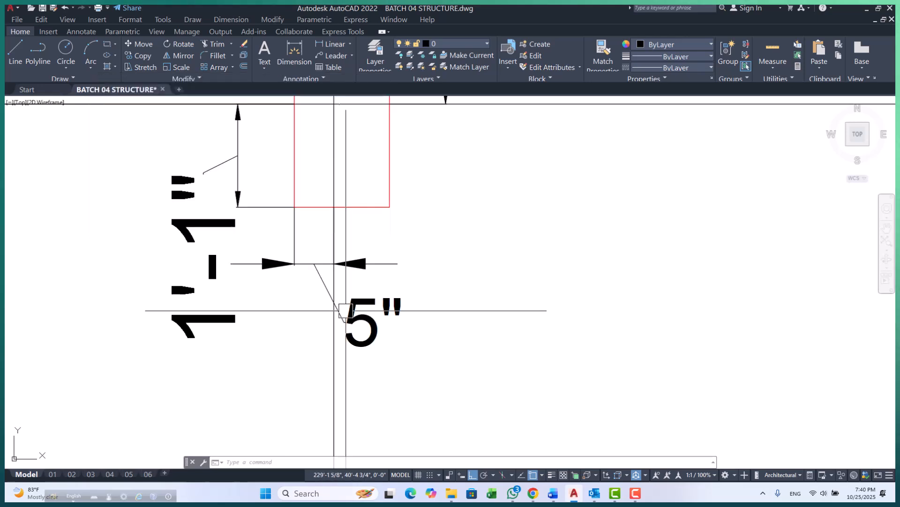
{"action": "scroll", "coordinate": [331, 295], "scroll_direction": "up", "scroll_amount": 4}
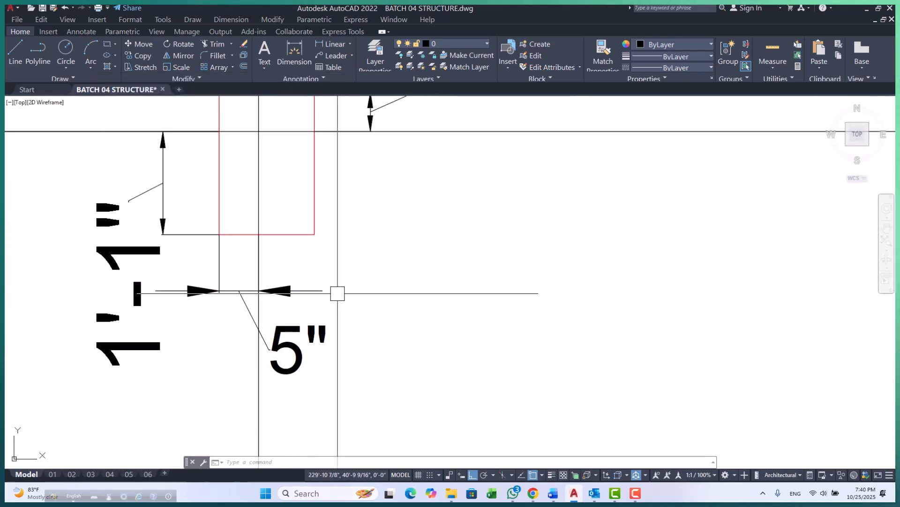
{"action": "type", "text": "ma"}
{"action": "key", "text": "Return"}
{"action": "left_click", "coordinate": [300, 290]}
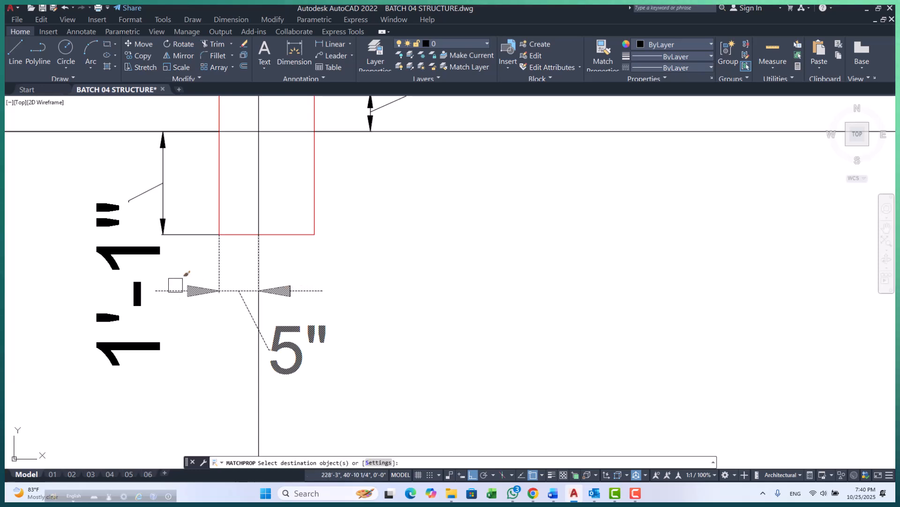
{"action": "middle_click_drag", "start_coordinate": [207, 223], "coordinate": [194, 378]}
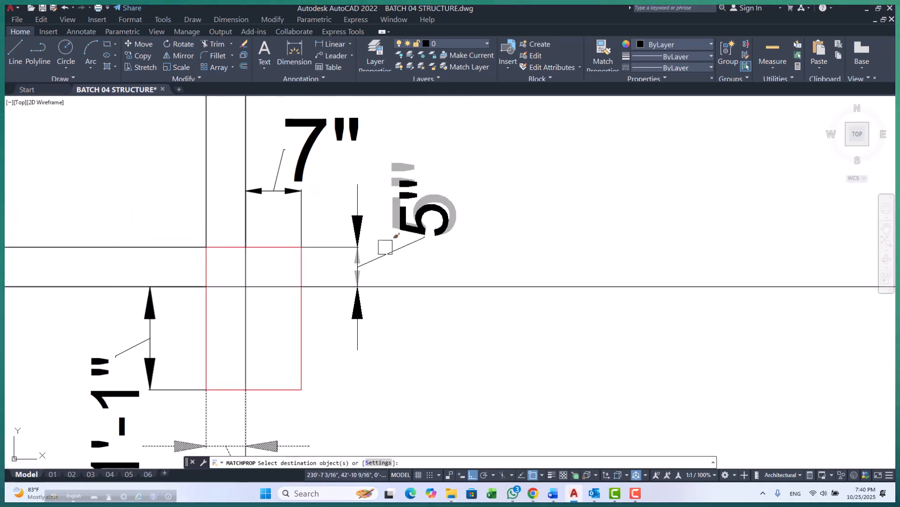
{"action": "scroll", "coordinate": [333, 177], "scroll_direction": "down", "scroll_amount": 5}
{"action": "key", "text": "Escape"}
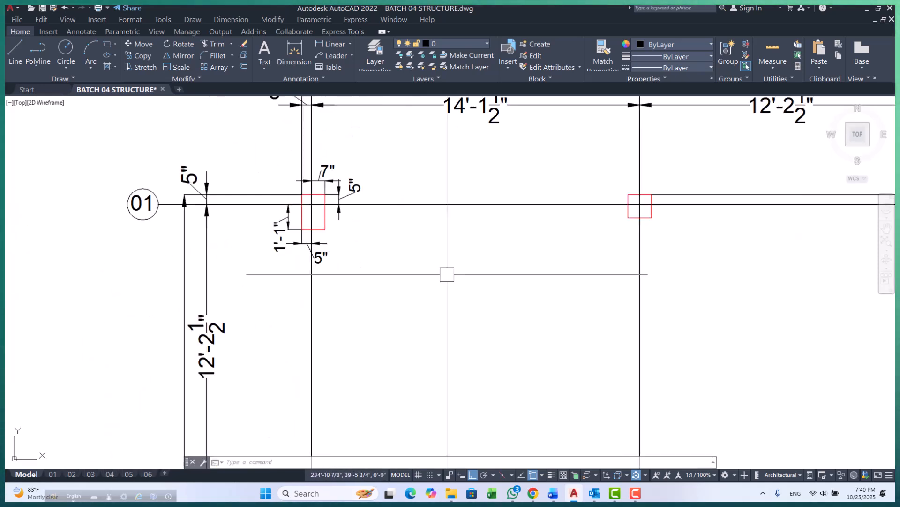
{"action": "scroll", "coordinate": [322, 151], "scroll_direction": "up", "scroll_amount": 6}
{"action": "scroll", "coordinate": [322, 227], "scroll_direction": "down", "scroll_amount": 5}
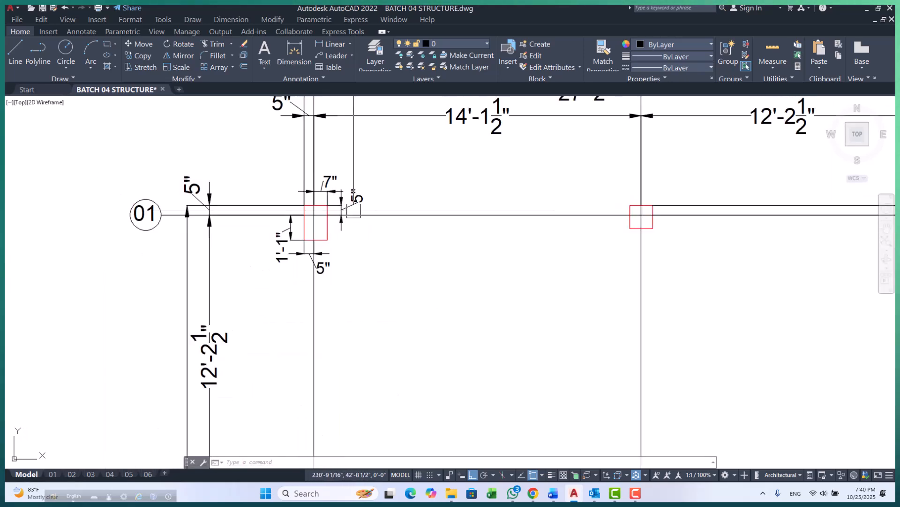
- Copy column A-01's four offset dimensions from its lower-right corner to the lower-right corner of column B-01
{"action": "scroll", "coordinate": [354, 189], "scroll_direction": "up", "scroll_amount": 2}
{"action": "scroll", "coordinate": [313, 177], "scroll_direction": "up", "scroll_amount": 4}
{"action": "left_click", "coordinate": [306, 175]}
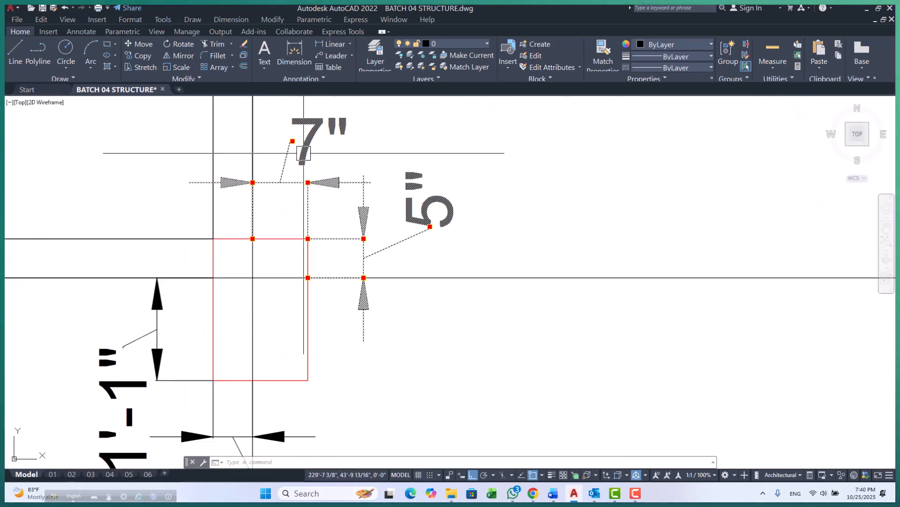
{"action": "scroll", "coordinate": [328, 140], "scroll_direction": "down", "scroll_amount": 4}
{"action": "scroll", "coordinate": [296, 270], "scroll_direction": "up", "scroll_amount": 2}
{"action": "left_click", "coordinate": [296, 271]}
{"action": "left_click", "coordinate": [217, 209]}
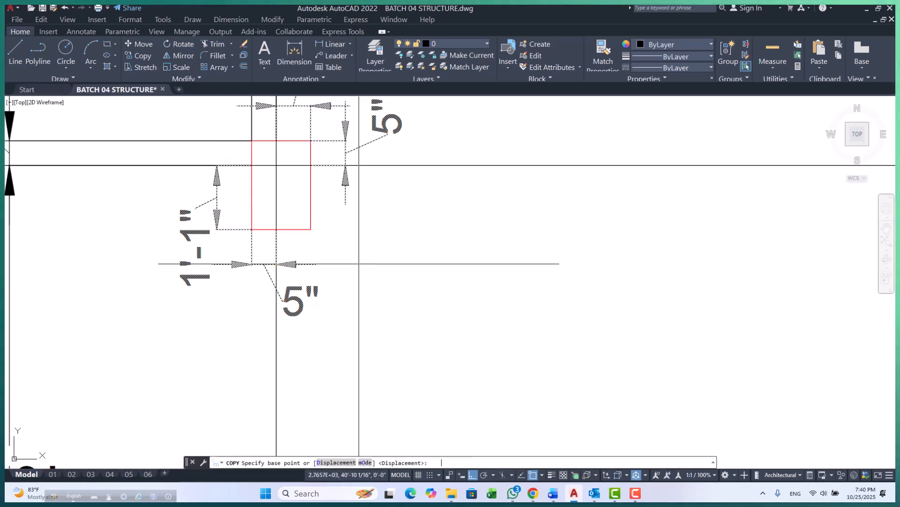
{"action": "left_click", "coordinate": [311, 229]}
{"action": "scroll", "coordinate": [311, 229], "scroll_direction": "down", "scroll_amount": 5}
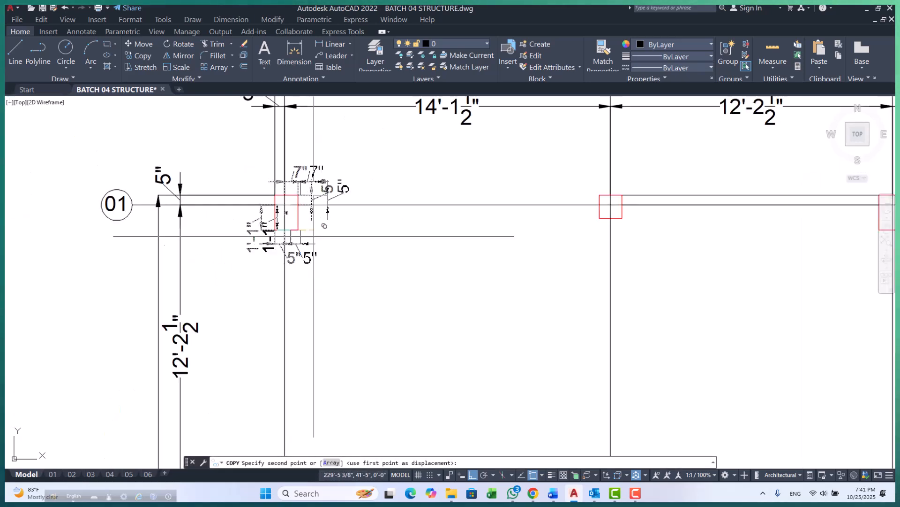
{"action": "scroll", "coordinate": [357, 220], "scroll_direction": "up", "scroll_amount": 5}
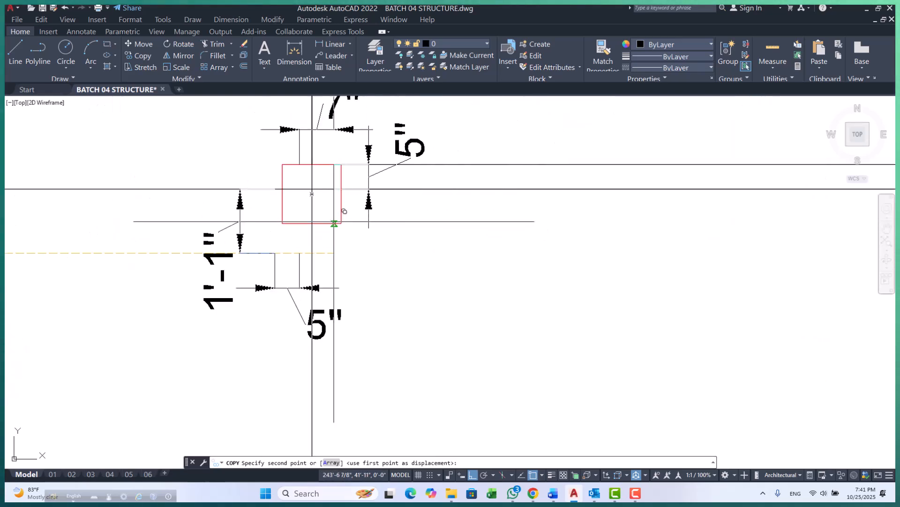
{"action": "left_click", "coordinate": [342, 223]}
- Place another copy of the offset dimensions at the lower-right corner of column C-01
{"action": "scroll", "coordinate": [265, 226], "scroll_direction": "down", "scroll_amount": 6}
{"action": "middle_click_drag", "start_coordinate": [368, 233], "coordinate": [274, 241]}
{"action": "scroll", "coordinate": [329, 236], "scroll_direction": "up", "scroll_amount": 4}
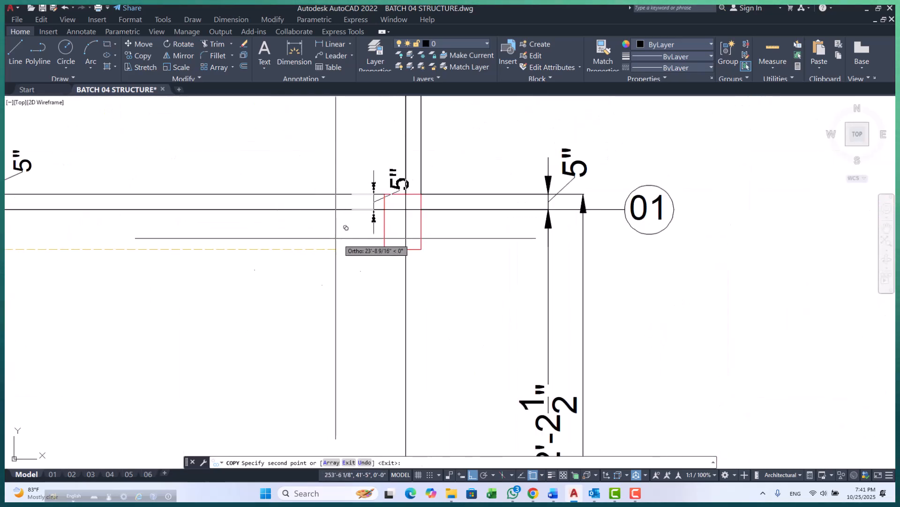
{"action": "scroll", "coordinate": [422, 237], "scroll_direction": "down", "scroll_amount": 6}
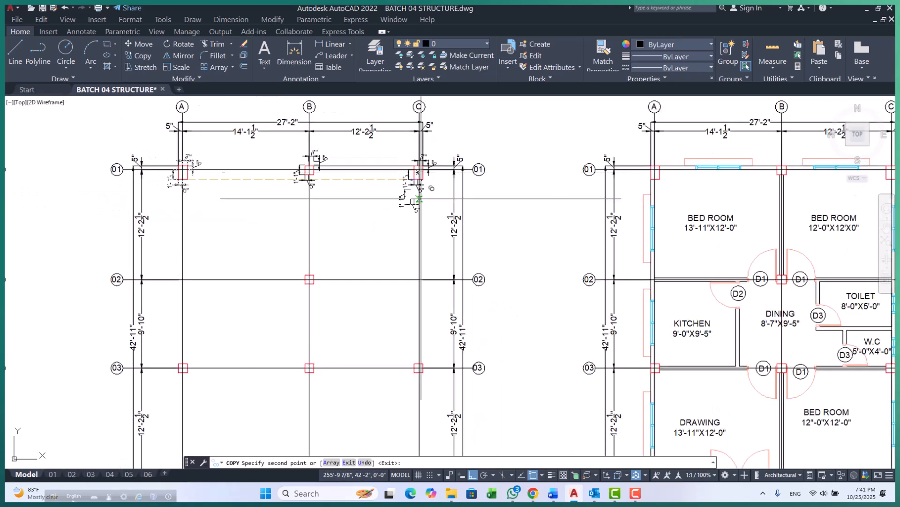
- Place copies of the offset dimensions at the lower-right corners of columns B-02 and A-03
{"action": "scroll", "coordinate": [425, 370], "scroll_direction": "up", "scroll_amount": 8}
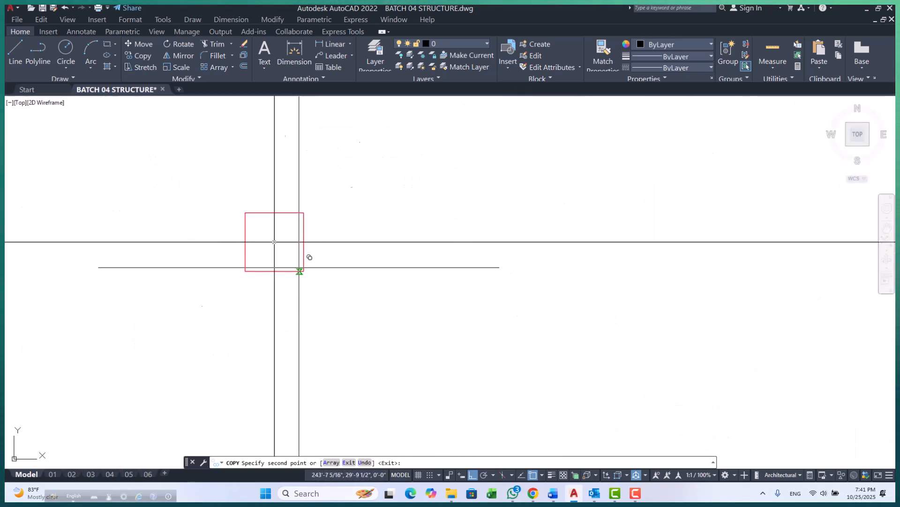
{"action": "scroll", "coordinate": [310, 265], "scroll_direction": "down", "scroll_amount": 8}
{"action": "scroll", "coordinate": [322, 280], "scroll_direction": "up", "scroll_amount": 7}
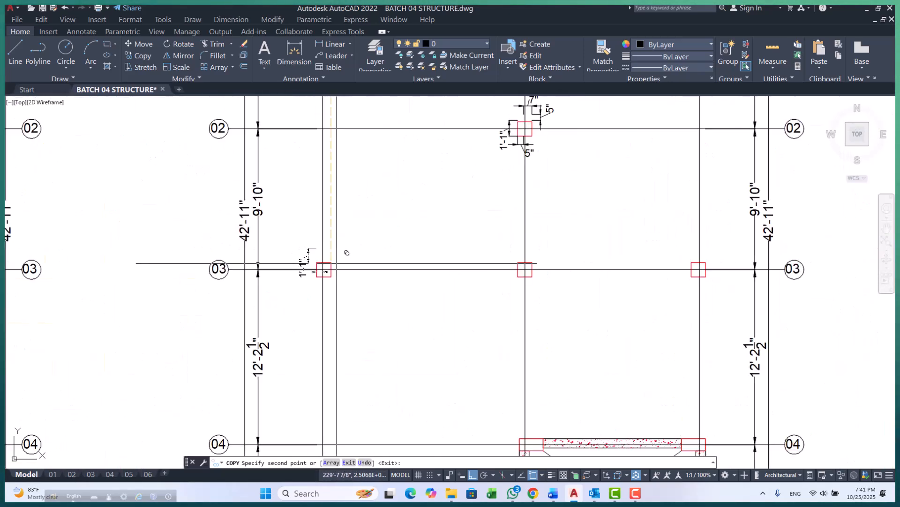
{"action": "scroll", "coordinate": [427, 251], "scroll_direction": "down", "scroll_amount": 5}
- Place copies of the offset dimensions at the lower-right corners of columns B-03 and C-03
{"action": "scroll", "coordinate": [583, 221], "scroll_direction": "up", "scroll_amount": 3}
{"action": "scroll", "coordinate": [543, 227], "scroll_direction": "down", "scroll_amount": 5}
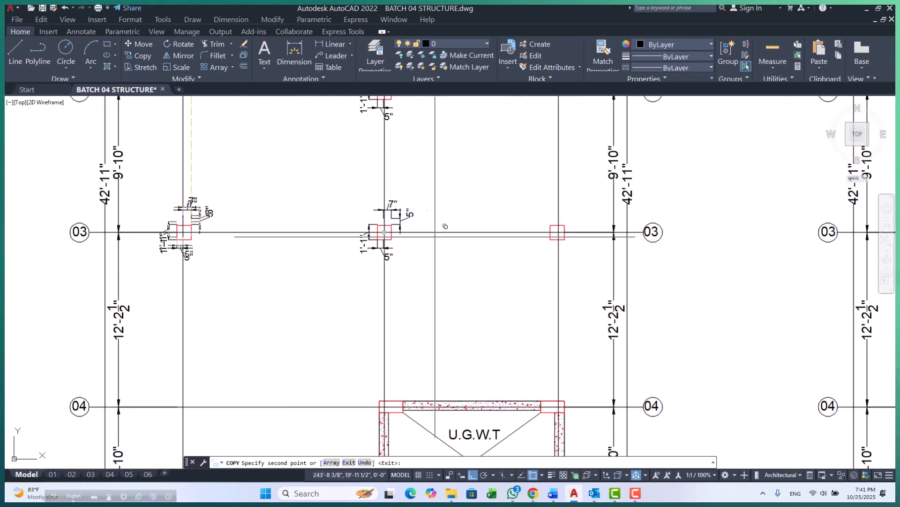
{"action": "scroll", "coordinate": [375, 239], "scroll_direction": "up", "scroll_amount": 5}
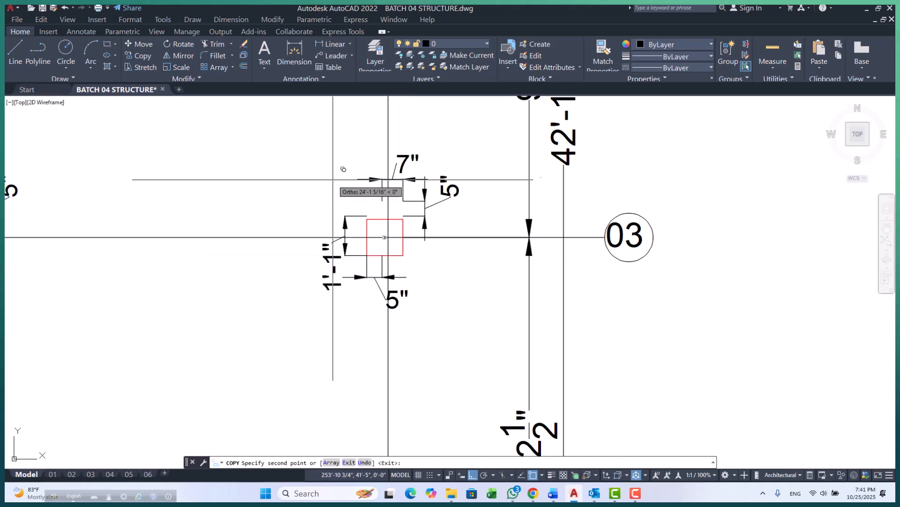
{"action": "scroll", "coordinate": [333, 179], "scroll_direction": "down", "scroll_amount": 5}
- Place copies of the offset dimensions at the lower-right corners of columns A-05 and B-04
{"action": "scroll", "coordinate": [318, 304], "scroll_direction": "up", "scroll_amount": 6}
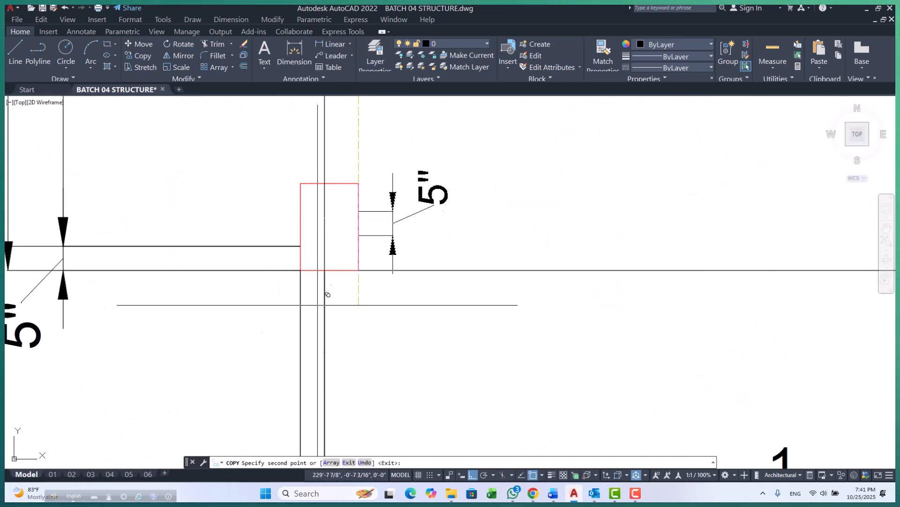
{"action": "scroll", "coordinate": [359, 270], "scroll_direction": "down", "scroll_amount": 5}
{"action": "scroll", "coordinate": [392, 280], "scroll_direction": "up", "scroll_amount": 3}
{"action": "scroll", "coordinate": [392, 281], "scroll_direction": "up", "scroll_amount": 5}
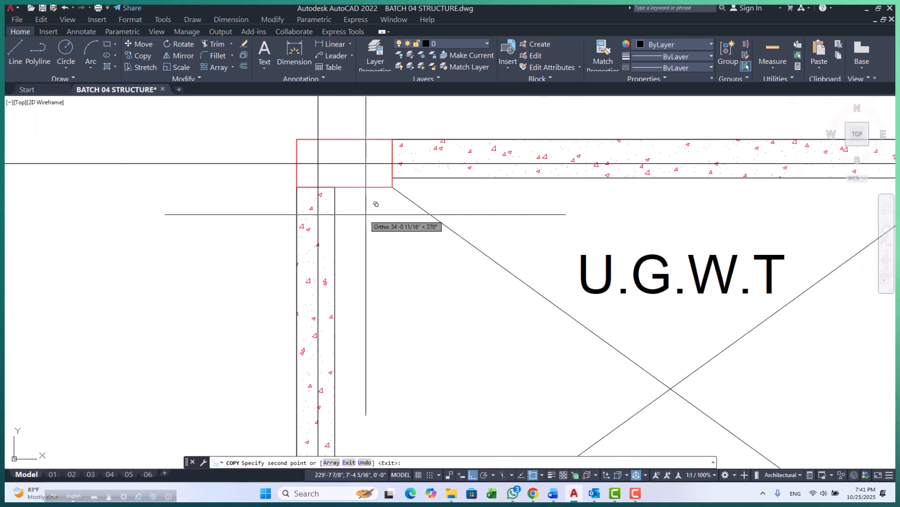
{"action": "scroll", "coordinate": [385, 190], "scroll_direction": "down", "scroll_amount": 5}
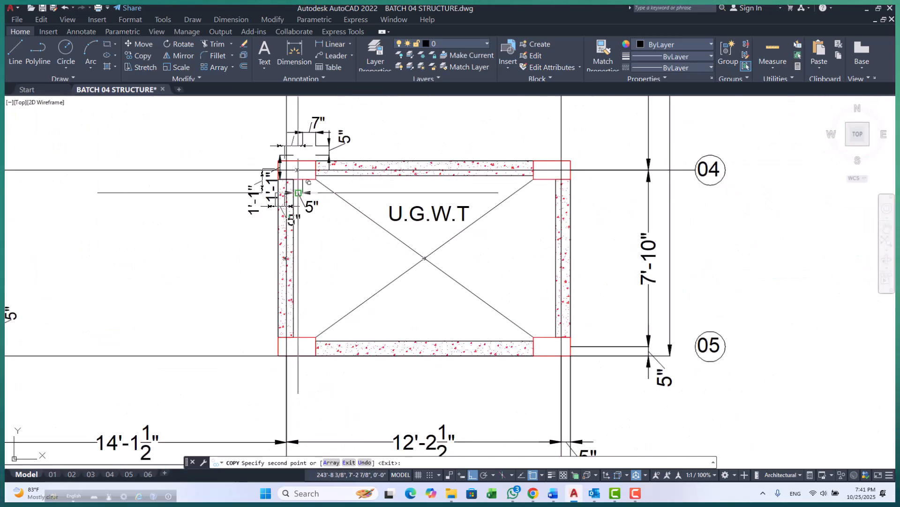
- Place copies of the offset dimensions at the lower-right corners of columns C-04 and C-05
{"action": "scroll", "coordinate": [451, 191], "scroll_direction": "up", "scroll_amount": 4}
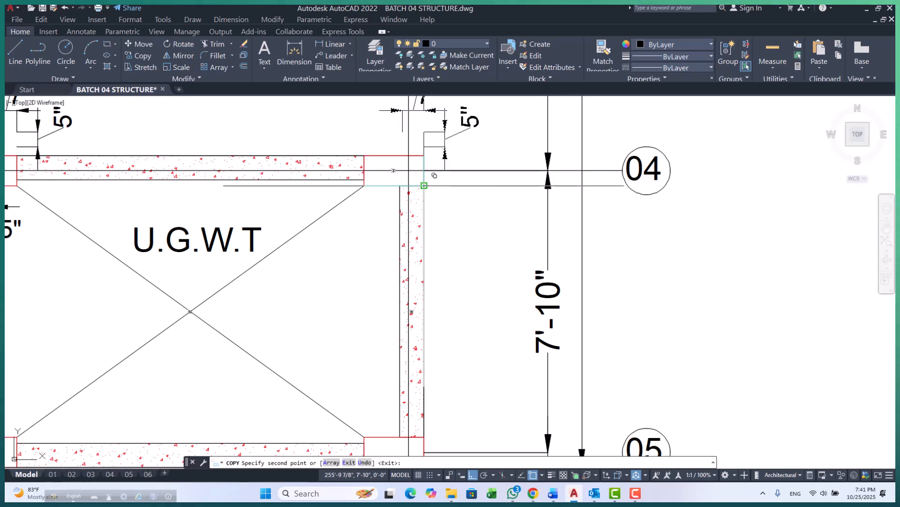
{"action": "scroll", "coordinate": [424, 186], "scroll_direction": "down", "scroll_amount": 4}
{"action": "scroll", "coordinate": [361, 272], "scroll_direction": "up", "scroll_amount": 5}
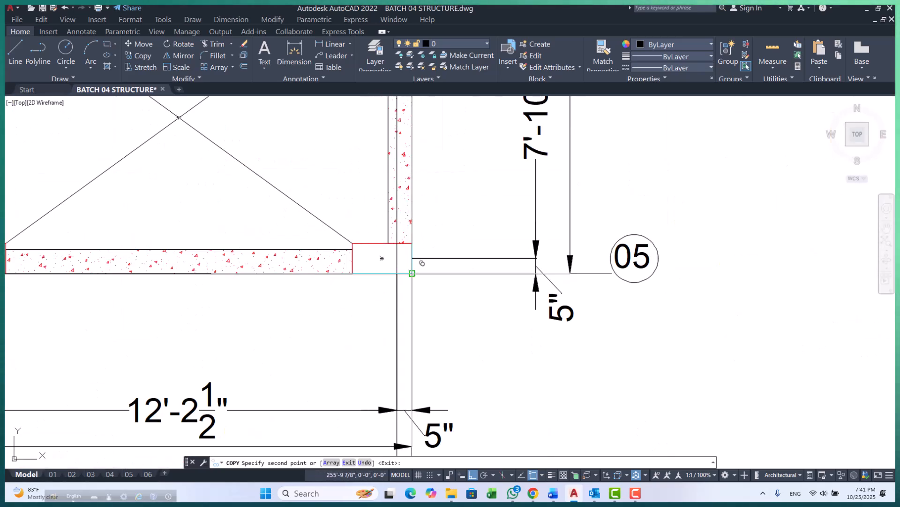
{"action": "scroll", "coordinate": [492, 188], "scroll_direction": "down", "scroll_amount": 5}
- Place the last copy of the offset dimensions at column B-05 and end the copying
{"action": "scroll", "coordinate": [282, 215], "scroll_direction": "up", "scroll_amount": 4}
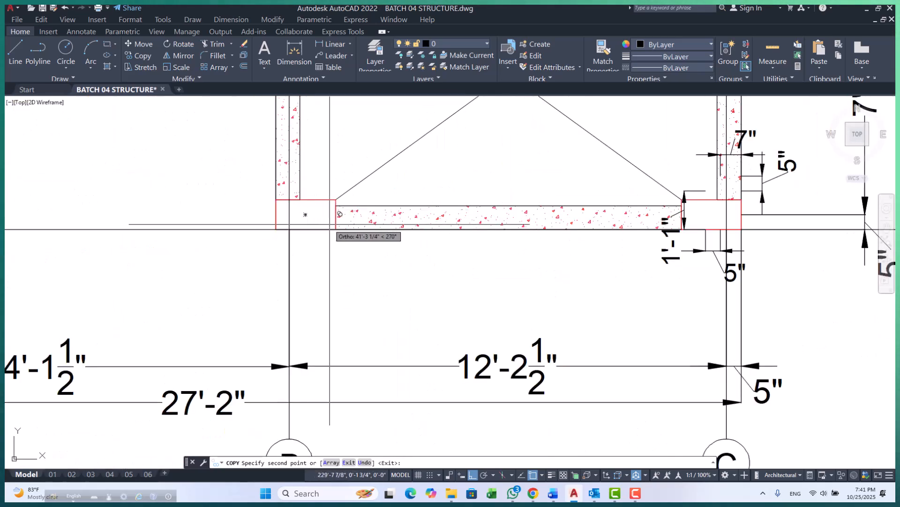
{"action": "scroll", "coordinate": [336, 229], "scroll_direction": "down", "scroll_amount": 5}
{"action": "key", "text": "Escape"}
- Stretch the horizontal dimension below column B-05 to span from grid line B to the column's lower-right corner
{"action": "scroll", "coordinate": [388, 266], "scroll_direction": "up", "scroll_amount": 6}
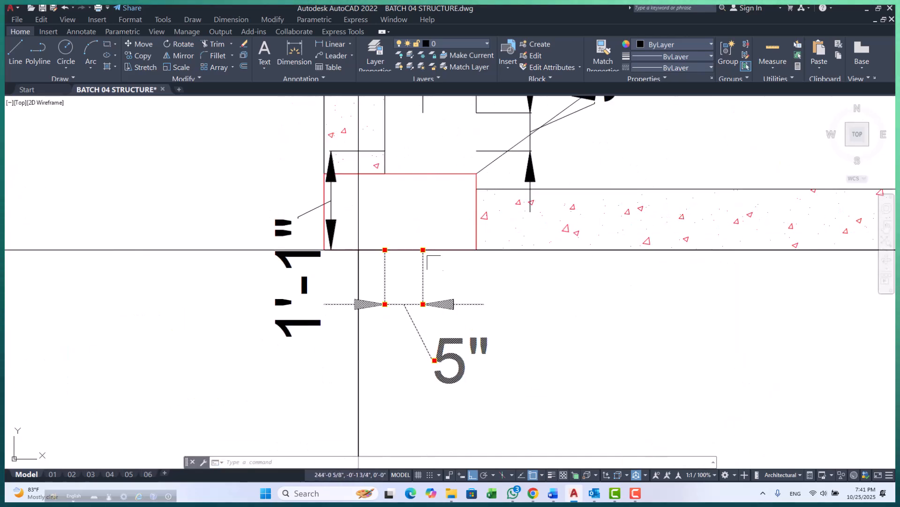
{"action": "left_click", "coordinate": [423, 250]}
{"action": "left_click", "coordinate": [477, 250]}
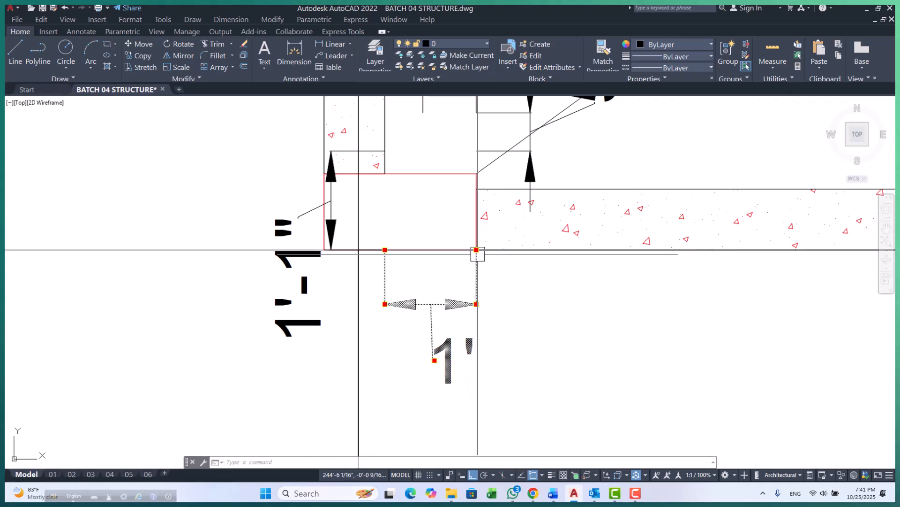
{"action": "left_click", "coordinate": [384, 250]}
{"action": "left_click", "coordinate": [359, 302]}
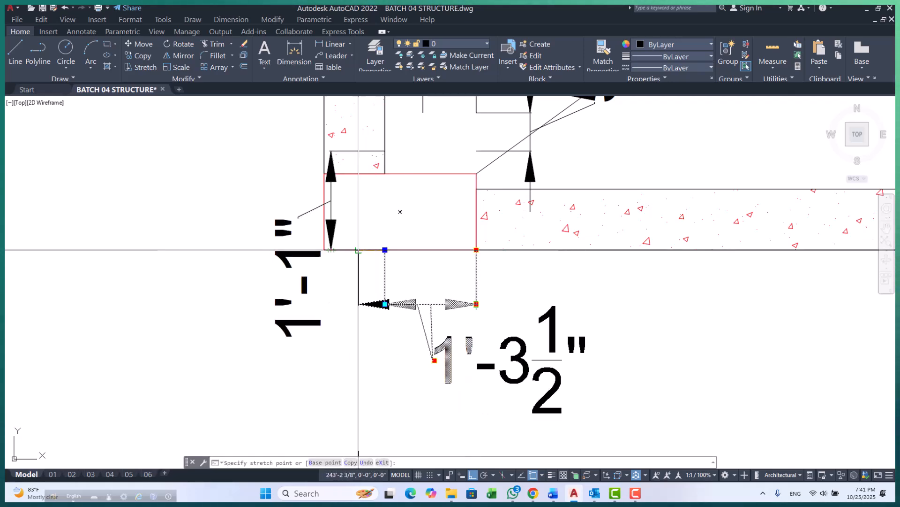
- Move the vertical dimension at column B-05 so its lower extension origin meets the column's lower-left corner
{"action": "scroll", "coordinate": [422, 286], "scroll_direction": "down", "scroll_amount": 2}
{"action": "key", "text": "Escape"}
{"action": "scroll", "coordinate": [354, 252], "scroll_direction": "up", "scroll_amount": 2}
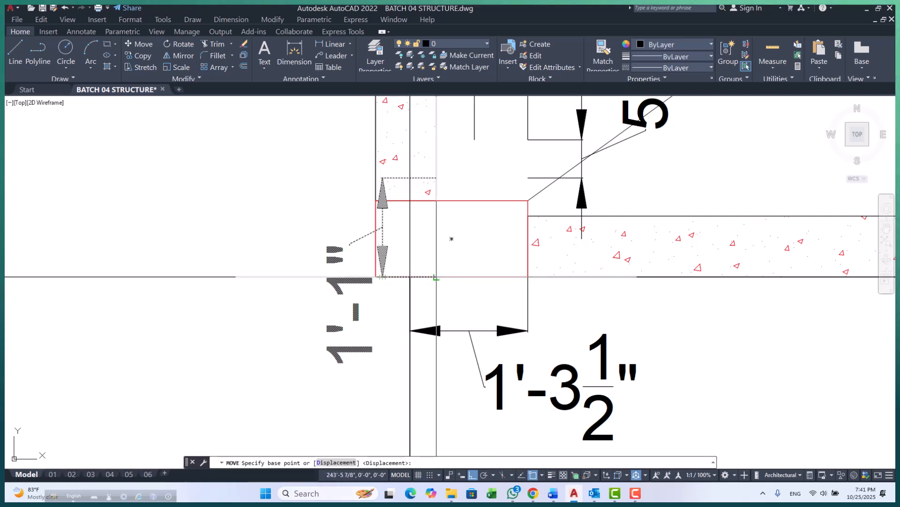
{"action": "left_click", "coordinate": [436, 277]}
{"action": "left_click", "coordinate": [388, 264]}
{"action": "scroll", "coordinate": [272, 228], "scroll_direction": "down", "scroll_amount": 4}
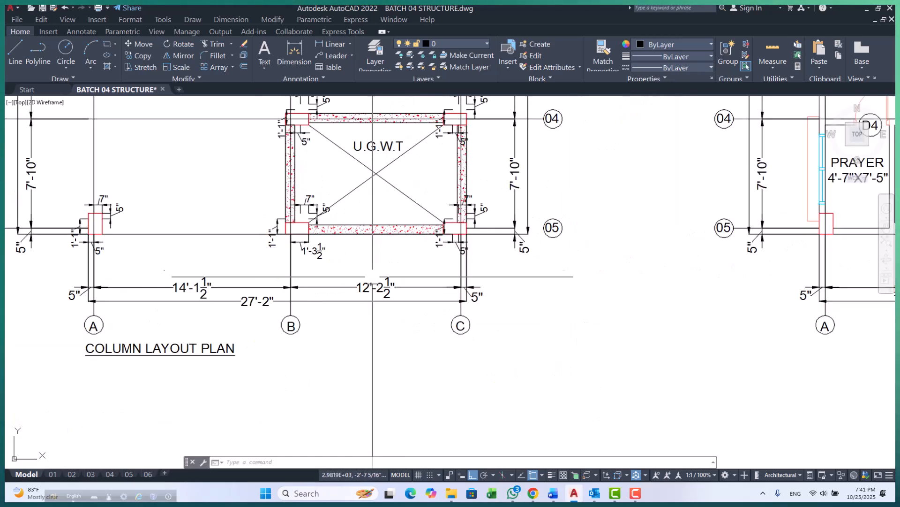
- Examine the offset dimensions copied around the columns of the column layout plan
{"action": "scroll", "coordinate": [334, 272], "scroll_direction": "down", "scroll_amount": 2}
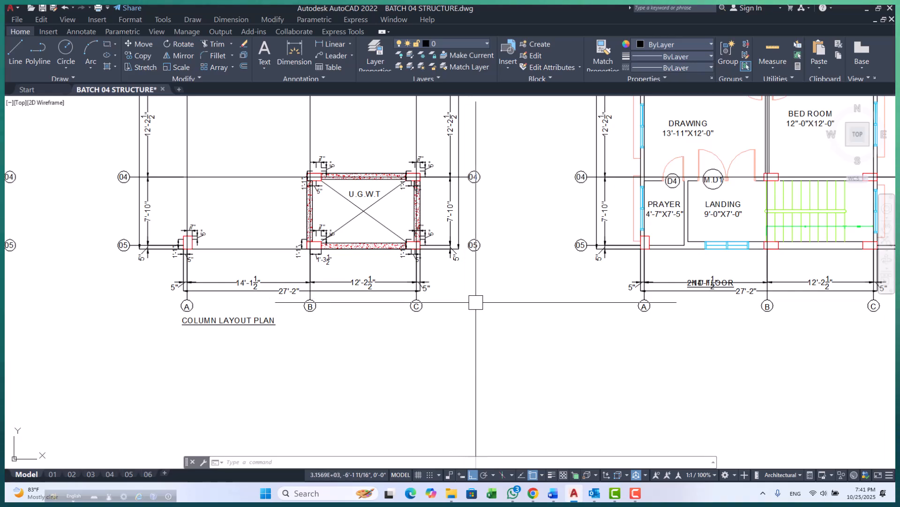
{"action": "scroll", "coordinate": [182, 255], "scroll_direction": "up", "scroll_amount": 2}
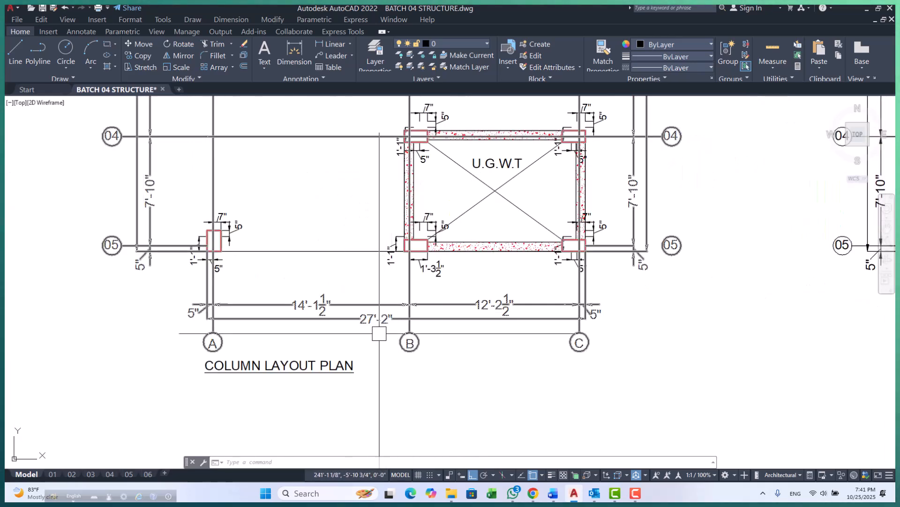
{"action": "scroll", "coordinate": [323, 322], "scroll_direction": "down", "scroll_amount": 5}
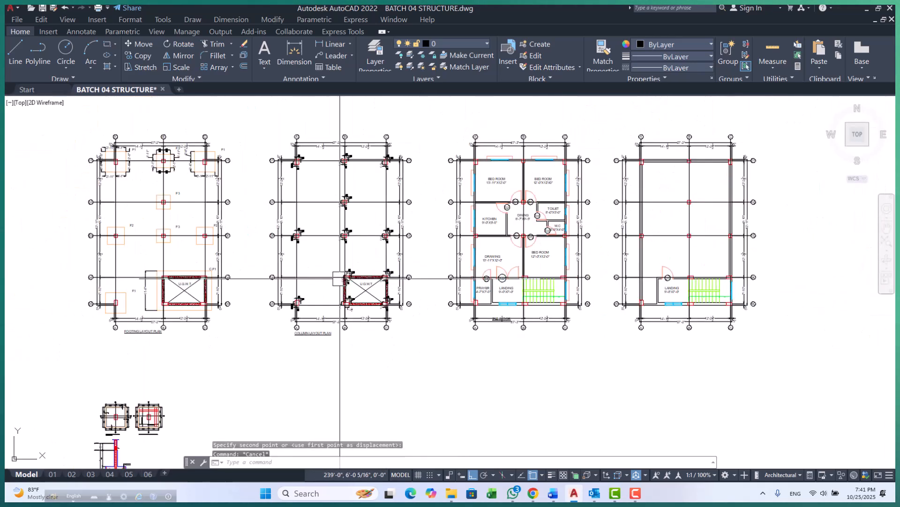
{"action": "scroll", "coordinate": [358, 225], "scroll_direction": "up", "scroll_amount": 4}
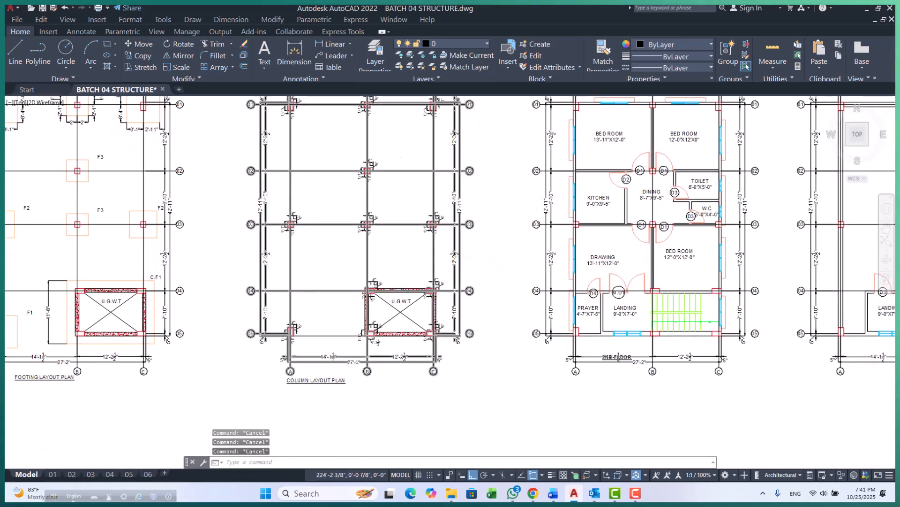
{"action": "scroll", "coordinate": [225, 331], "scroll_direction": "up", "scroll_amount": 6}
{"action": "scroll", "coordinate": [267, 315], "scroll_direction": "down", "scroll_amount": 5}
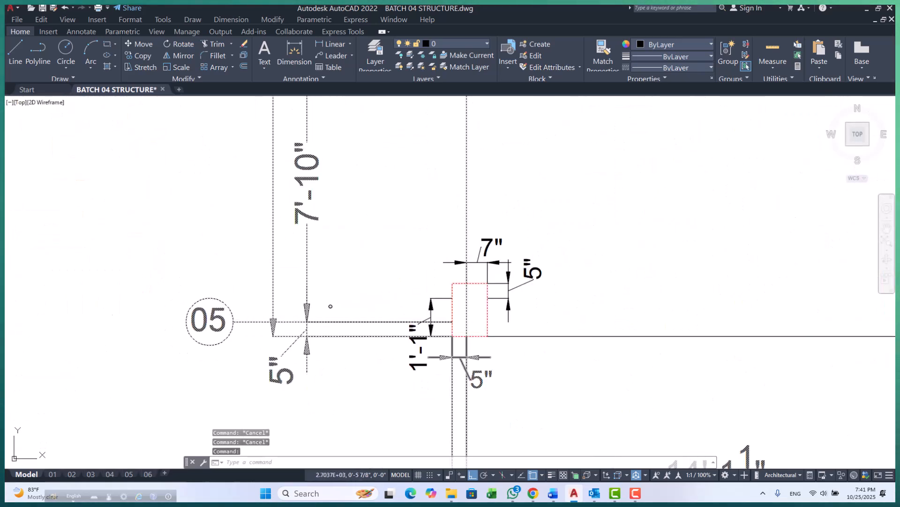
{"action": "scroll", "coordinate": [374, 305], "scroll_direction": "down", "scroll_amount": 6}
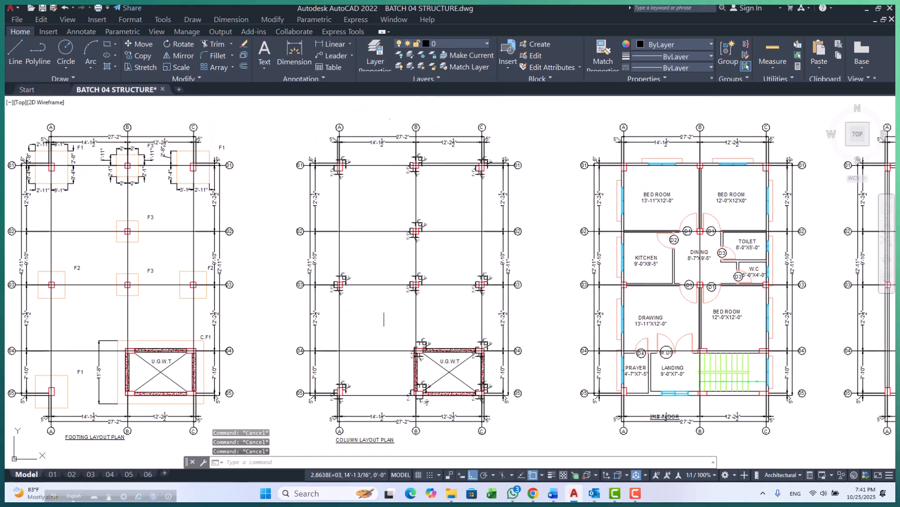
{"action": "scroll", "coordinate": [460, 304], "scroll_direction": "up", "scroll_amount": 2}
{"action": "scroll", "coordinate": [328, 240], "scroll_direction": "up", "scroll_amount": 6}
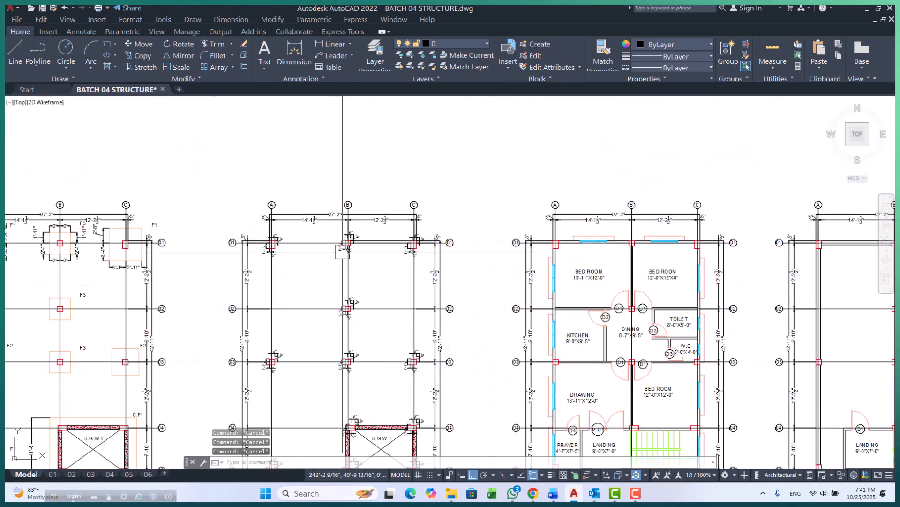
{"action": "scroll", "coordinate": [310, 241], "scroll_direction": "down", "scroll_amount": 4}
{"action": "scroll", "coordinate": [239, 264], "scroll_direction": "up", "scroll_amount": 1}
{"action": "scroll", "coordinate": [240, 263], "scroll_direction": "down", "scroll_amount": 2}
{"action": "scroll", "coordinate": [186, 284], "scroll_direction": "up", "scroll_amount": 2}
{"action": "scroll", "coordinate": [84, 273], "scroll_direction": "up", "scroll_amount": 4}
{"action": "scroll", "coordinate": [247, 272], "scroll_direction": "down", "scroll_amount": 5}
{"action": "scroll", "coordinate": [420, 238], "scroll_direction": "up", "scroll_amount": 2}
{"action": "scroll", "coordinate": [421, 238], "scroll_direction": "up", "scroll_amount": 4}
{"action": "scroll", "coordinate": [418, 227], "scroll_direction": "down", "scroll_amount": 4}
{"action": "scroll", "coordinate": [426, 225], "scroll_direction": "up", "scroll_amount": 3}
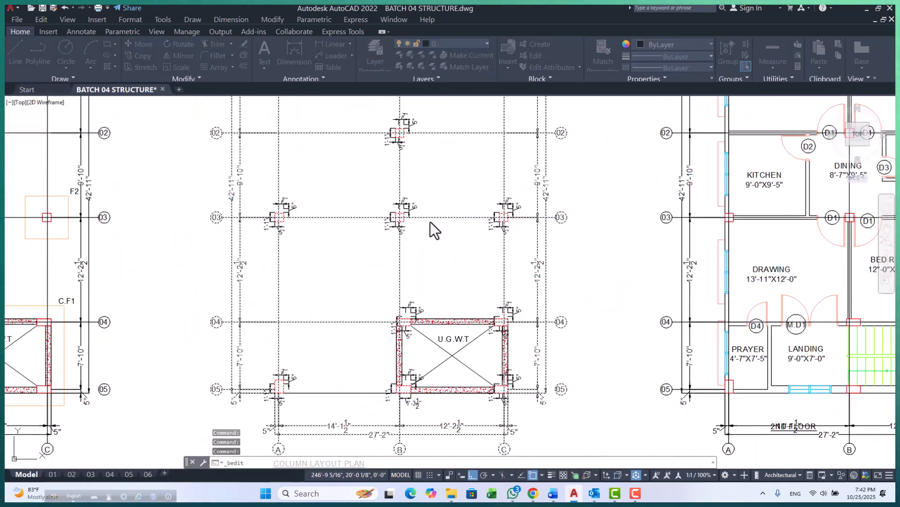
- Open the column layout plan's structure grid line block for editing and show its row 05 grid line
{"action": "double_click", "coordinate": [430, 221]}
{"action": "left_click", "coordinate": [436, 308]}
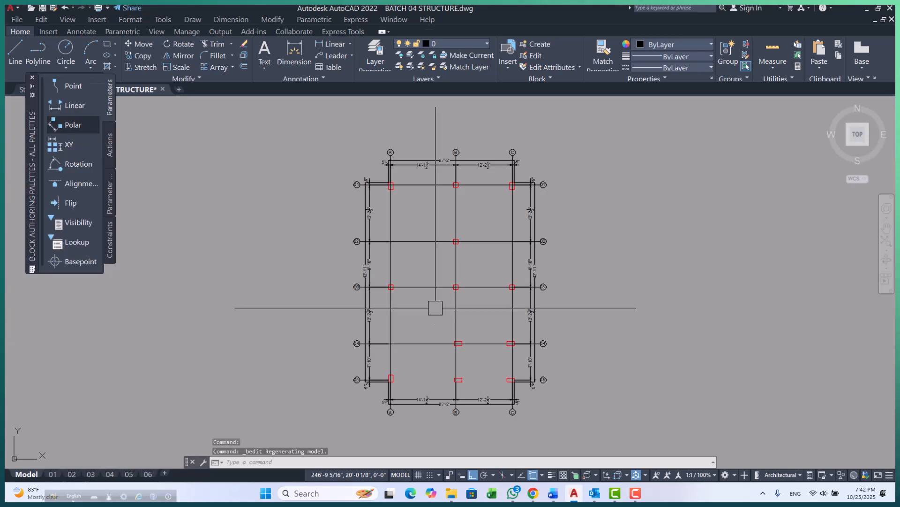
{"action": "scroll", "coordinate": [436, 315], "scroll_direction": "up", "scroll_amount": 10}
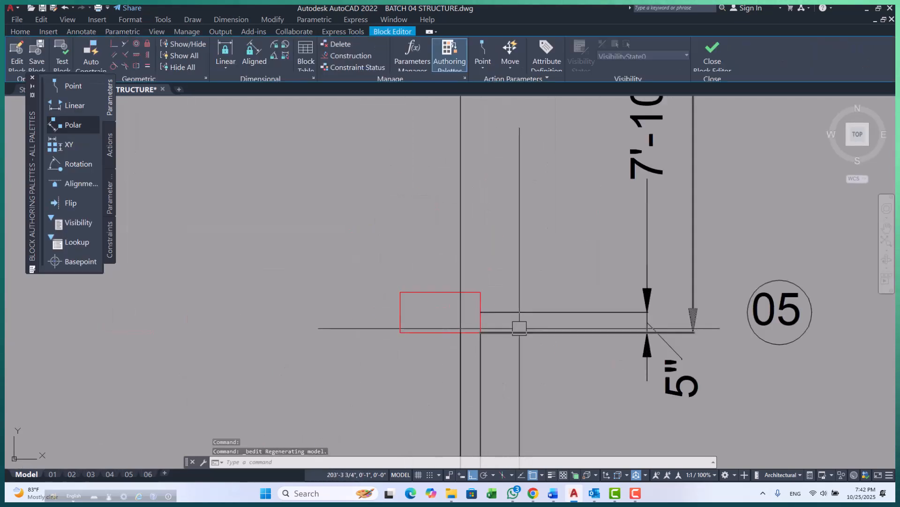
{"action": "scroll", "coordinate": [575, 322], "scroll_direction": "down", "scroll_amount": 8}
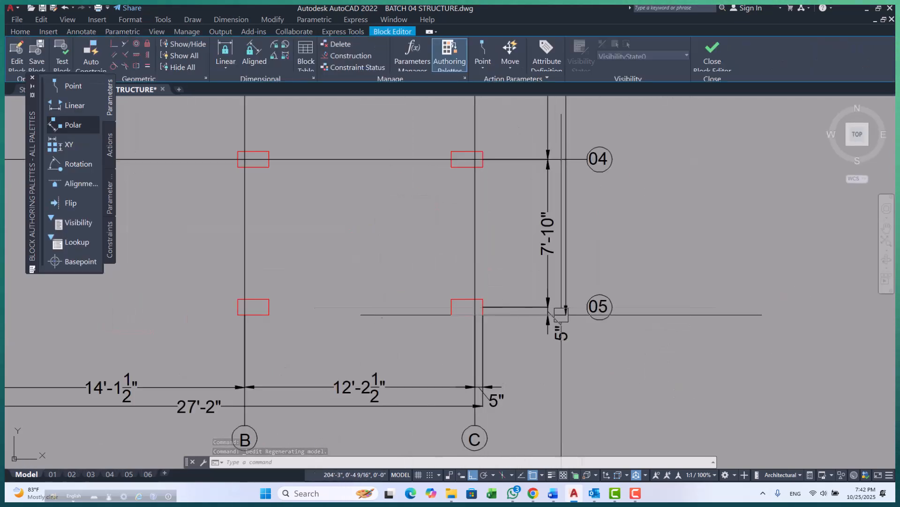
{"action": "scroll", "coordinate": [244, 315], "scroll_direction": "up", "scroll_amount": 7}
{"action": "left_click", "coordinate": [243, 316]}
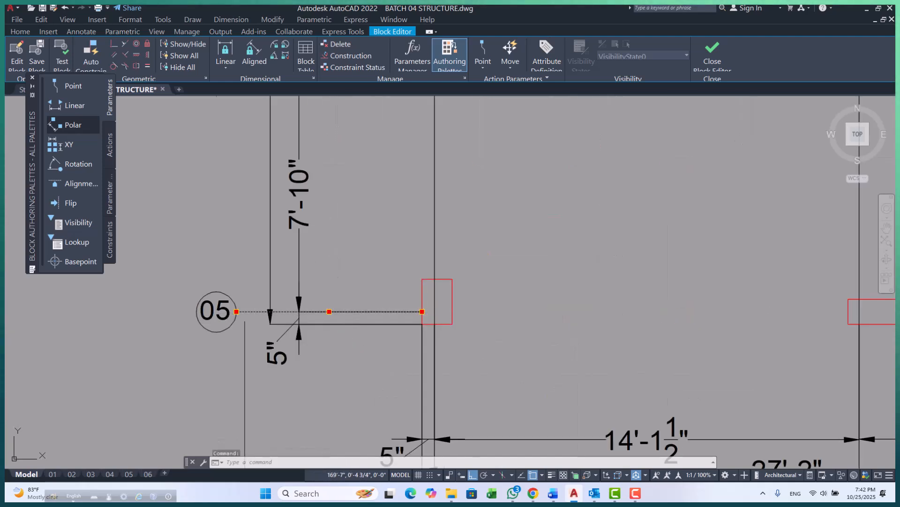
{"action": "scroll", "coordinate": [243, 316], "scroll_direction": "down", "scroll_amount": 5}
{"action": "key", "text": "Escape"}
{"action": "key", "text": "Escape"}
{"action": "key", "text": "Escape"}
- Try to extend grid line 05 from column A across the plan, using the bubble 05 beyond column C as boundary edge
{"action": "scroll", "coordinate": [685, 309], "scroll_direction": "up", "scroll_amount": 4}
{"action": "left_click", "coordinate": [555, 284]}
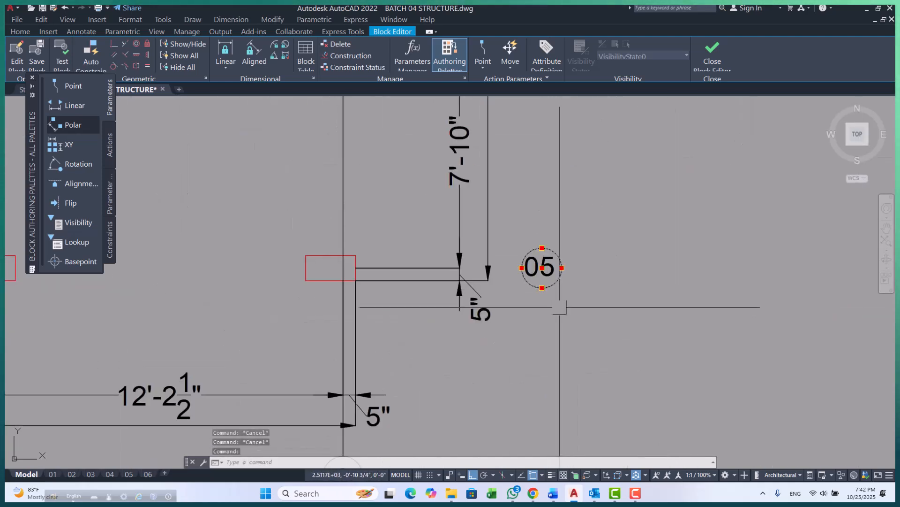
{"action": "type", "text": "EX"}
{"action": "key", "text": "Return"}
{"action": "scroll", "coordinate": [638, 301], "scroll_direction": "down", "scroll_amount": 5}
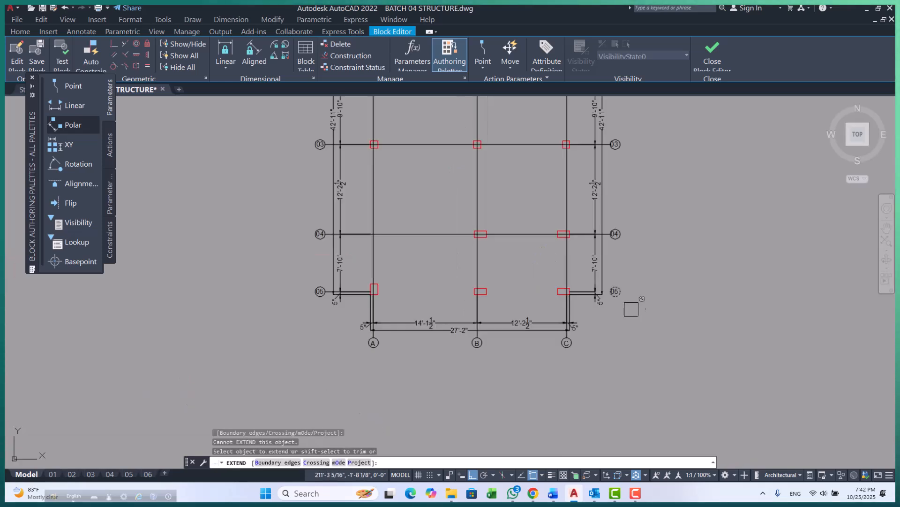
{"action": "left_click", "coordinate": [329, 292]}
{"action": "scroll", "coordinate": [328, 291], "scroll_direction": "up", "scroll_amount": 9}
{"action": "left_click", "coordinate": [316, 287]}
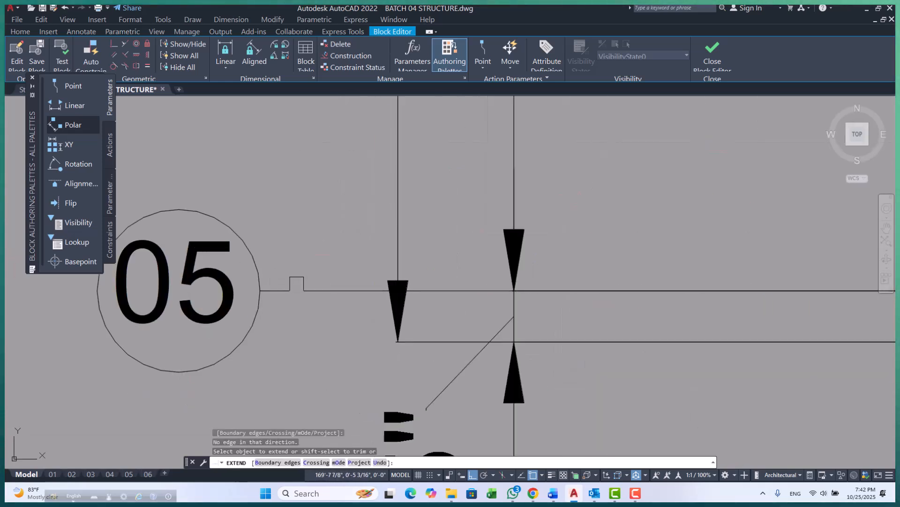
{"action": "scroll", "coordinate": [316, 287], "scroll_direction": "down", "scroll_amount": 6}
{"action": "scroll", "coordinate": [361, 278], "scroll_direction": "up", "scroll_amount": 4}
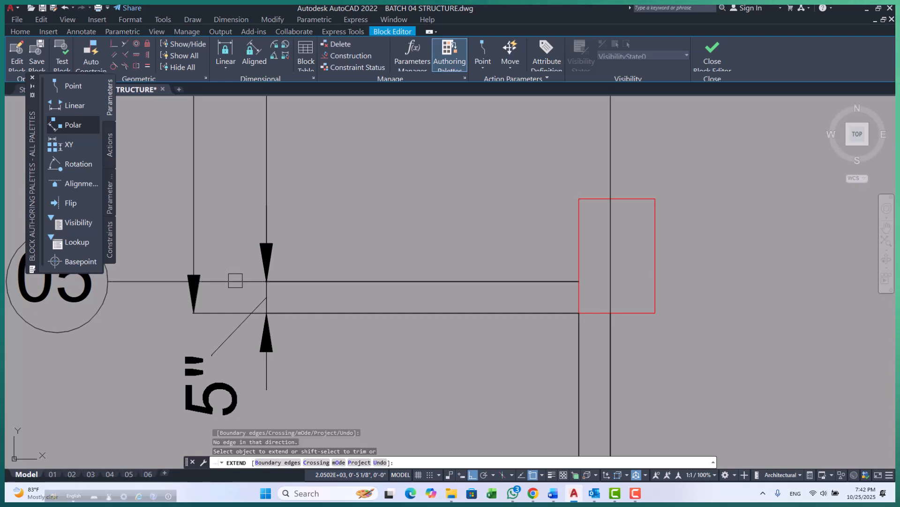
{"action": "scroll", "coordinate": [552, 276], "scroll_direction": "down", "scroll_amount": 6}
{"action": "key", "text": "Escape"}
{"action": "key", "text": "Escape"}
{"action": "key", "text": "Escape"}
- Retry the extension of grid line 05 by picking the line close to its bubble beside grid A
{"action": "scroll", "coordinate": [552, 276], "scroll_direction": "up", "scroll_amount": 5}
{"action": "left_click", "coordinate": [552, 276]}
{"action": "type", "text": "ex"}
{"action": "key", "text": "Return"}
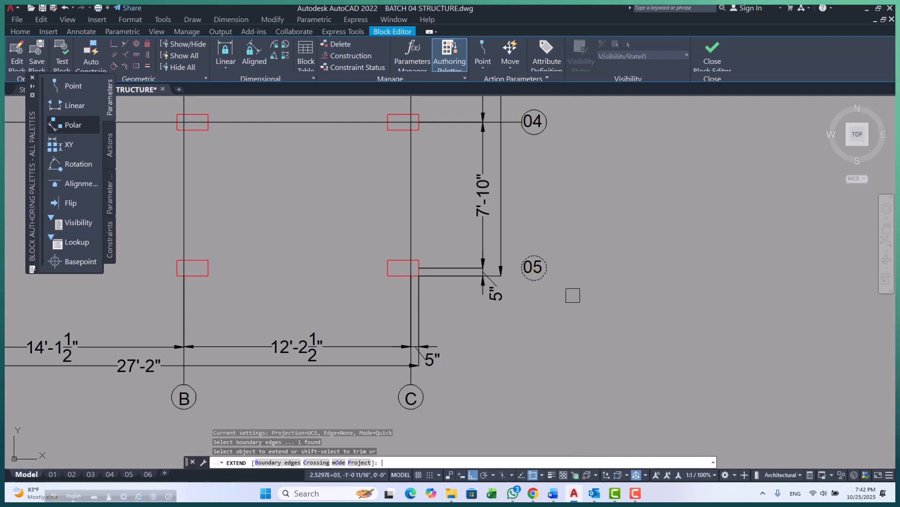
{"action": "scroll", "coordinate": [605, 292], "scroll_direction": "down", "scroll_amount": 6}
{"action": "scroll", "coordinate": [412, 286], "scroll_direction": "up", "scroll_amount": 8}
{"action": "left_click", "coordinate": [409, 287]}
{"action": "scroll", "coordinate": [430, 282], "scroll_direction": "up", "scroll_amount": 4}
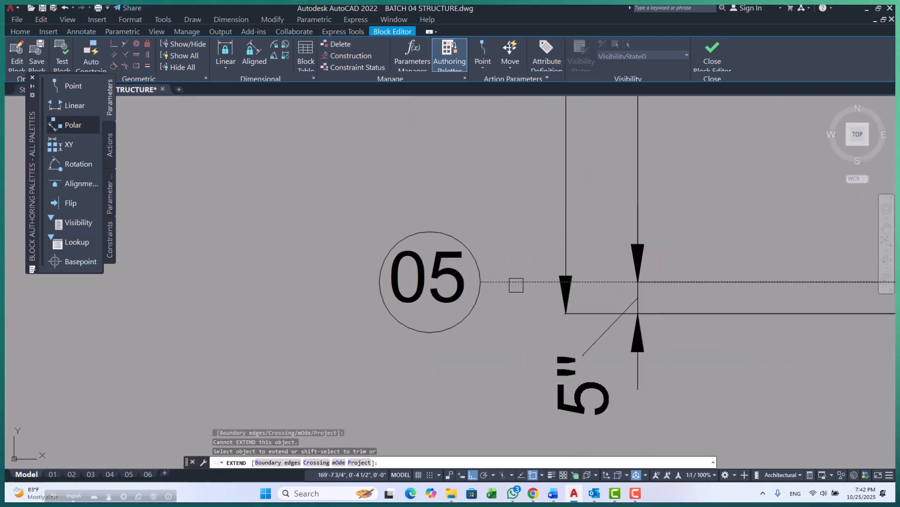
{"action": "scroll", "coordinate": [515, 285], "scroll_direction": "down", "scroll_amount": 4}
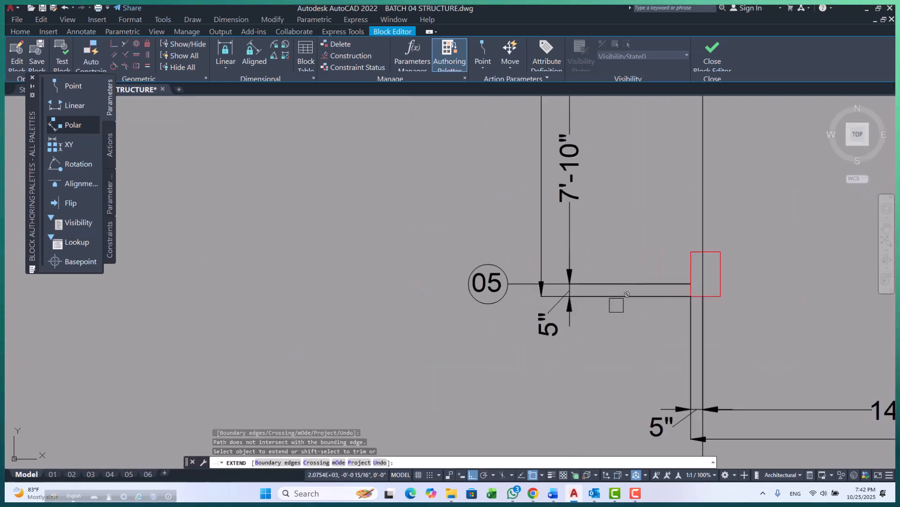
{"action": "key", "text": "Escape"}
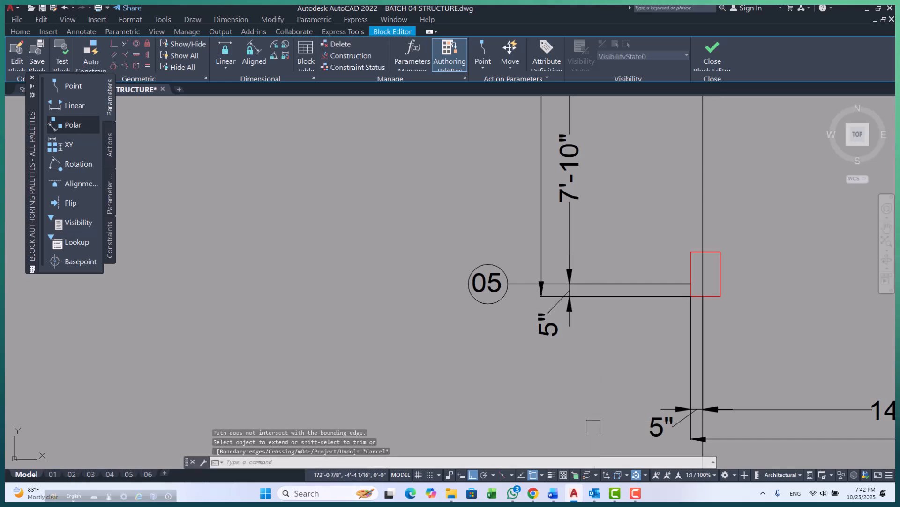
- Turn on selection cycling so that overlapping objects can be chosen individually
{"action": "left_click", "coordinate": [575, 475]}
{"action": "scroll", "coordinate": [321, 282], "scroll_direction": "down", "scroll_amount": 6}
{"action": "key", "text": "Escape"}
{"action": "key", "text": "Escape"}
- Extend grid line 05 across the plan to the bubble beyond grid C, choosing the line among the overlapping objects
{"action": "scroll", "coordinate": [656, 277], "scroll_direction": "up", "scroll_amount": 8}
{"action": "left_click", "coordinate": [655, 290]}
{"action": "type", "text": "ex"}
{"action": "key", "text": "space"}
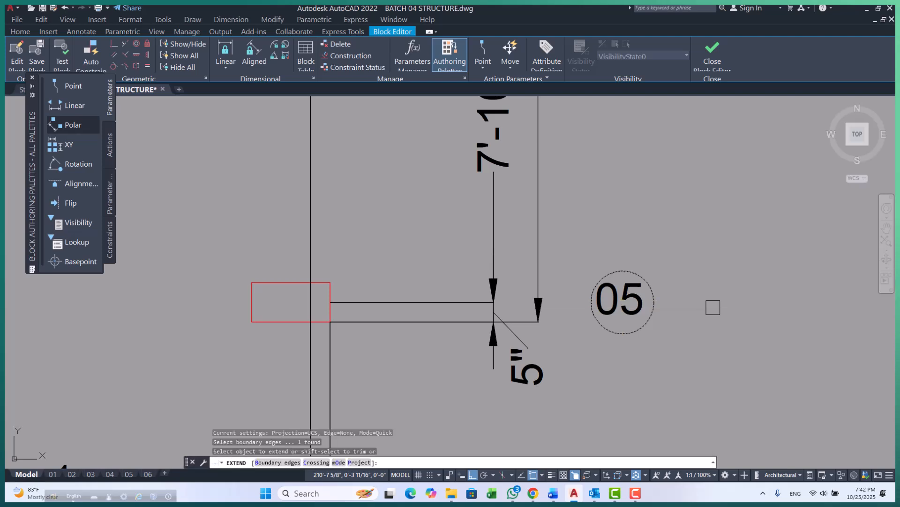
{"action": "scroll", "coordinate": [714, 307], "scroll_direction": "down", "scroll_amount": 8}
{"action": "scroll", "coordinate": [476, 288], "scroll_direction": "up", "scroll_amount": 2}
{"action": "left_click", "coordinate": [477, 290]}
{"action": "scroll", "coordinate": [477, 291], "scroll_direction": "up", "scroll_amount": 6}
{"action": "left_click", "coordinate": [461, 313]}
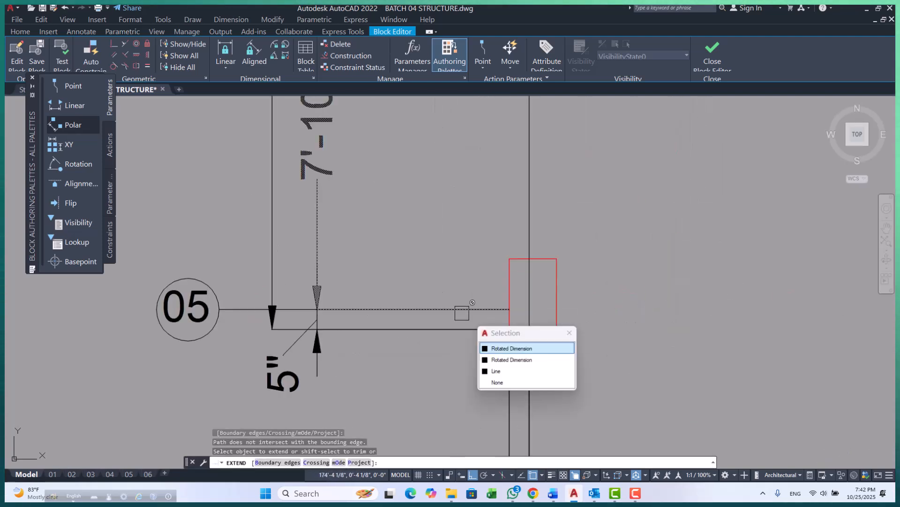
{"action": "left_click", "coordinate": [499, 371]}
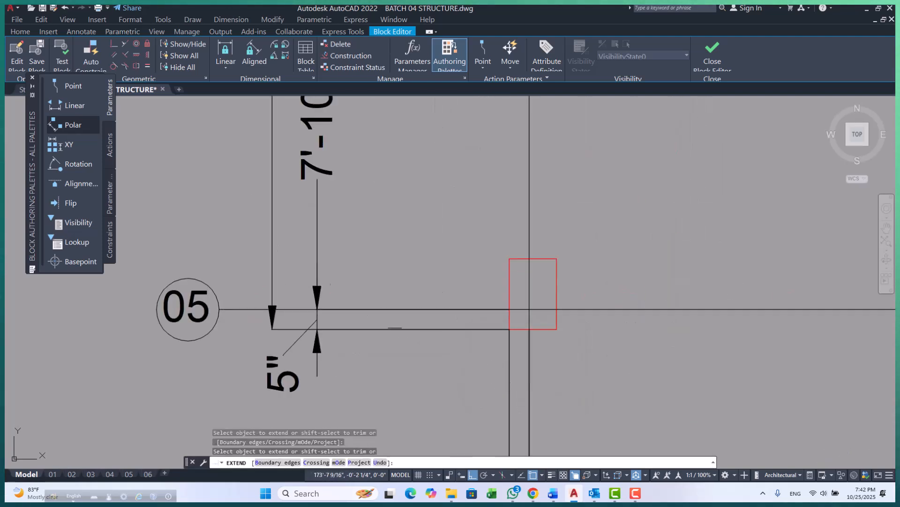
{"action": "scroll", "coordinate": [426, 336], "scroll_direction": "down", "scroll_amount": 6}
{"action": "key", "text": "space"}
{"action": "key", "text": "Escape"}
{"action": "scroll", "coordinate": [724, 297], "scroll_direction": "up", "scroll_amount": 6}
{"action": "key", "text": "Escape"}
- Check the grid in the block and close the block editor, saving the changes to STRUCTURE GRID LINE
{"action": "middle_click_drag", "start_coordinate": [735, 286], "coordinate": [582, 316]}
{"action": "scroll", "coordinate": [582, 315], "scroll_direction": "down", "scroll_amount": 4}
{"action": "scroll", "coordinate": [561, 231], "scroll_direction": "down", "scroll_amount": 2}
{"action": "middle_click_drag", "start_coordinate": [494, 166], "coordinate": [470, 276]}
{"action": "scroll", "coordinate": [469, 276], "scroll_direction": "down", "scroll_amount": 4}
{"action": "scroll", "coordinate": [395, 123], "scroll_direction": "up", "scroll_amount": 4}
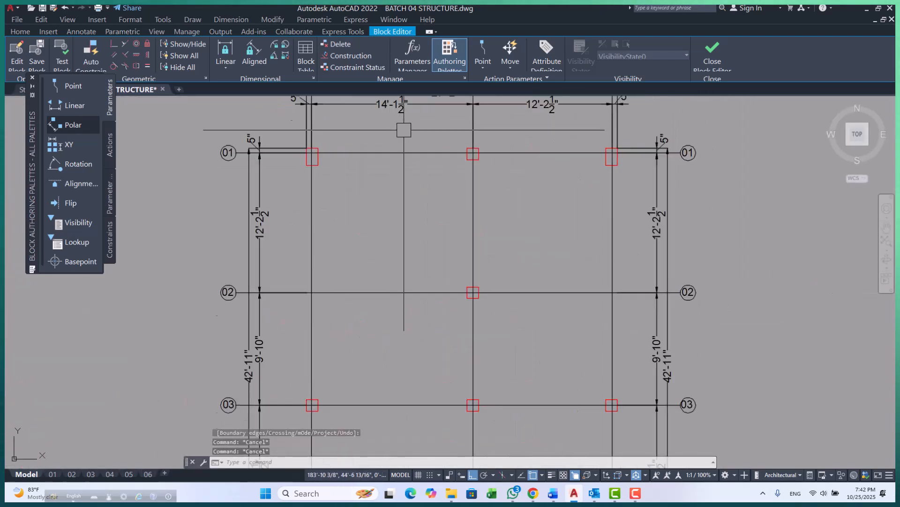
{"action": "middle_click_drag", "start_coordinate": [403, 129], "coordinate": [371, 180]}
{"action": "left_click", "coordinate": [716, 73]}
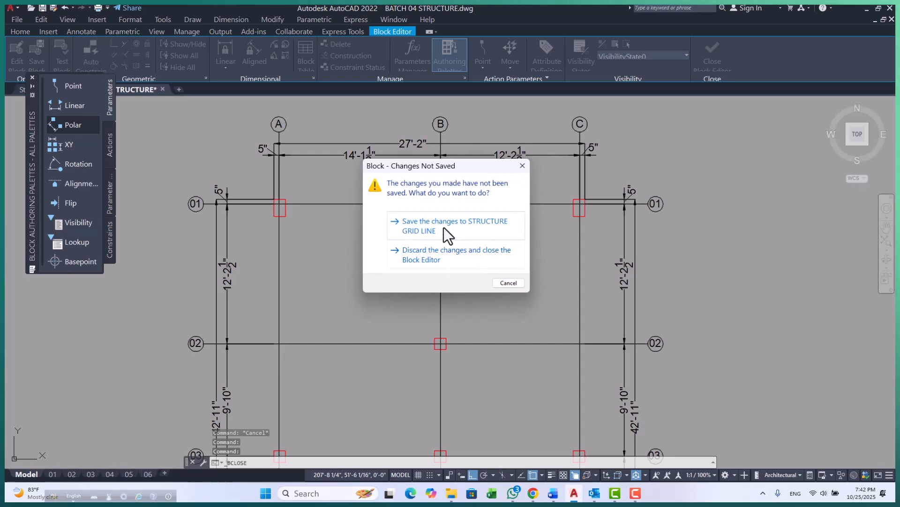
{"action": "left_click", "coordinate": [444, 227]}
- Move the horizontal 7" dimension above column B-05 so its left extension origin meets the column's upper-left corner
{"action": "scroll", "coordinate": [402, 279], "scroll_direction": "up", "scroll_amount": 8}
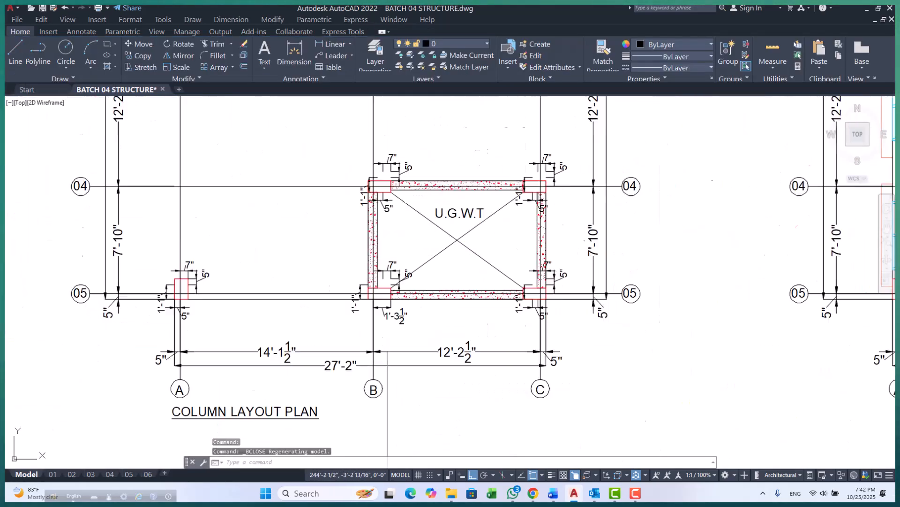
{"action": "middle_click_drag", "start_coordinate": [402, 278], "coordinate": [393, 316]}
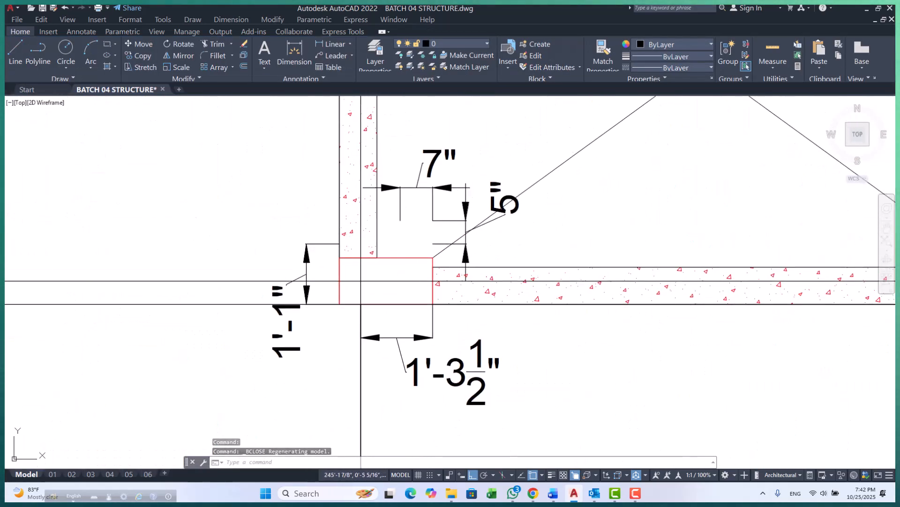
{"action": "scroll", "coordinate": [378, 336], "scroll_direction": "up", "scroll_amount": 4}
{"action": "scroll", "coordinate": [317, 301], "scroll_direction": "down", "scroll_amount": 2}
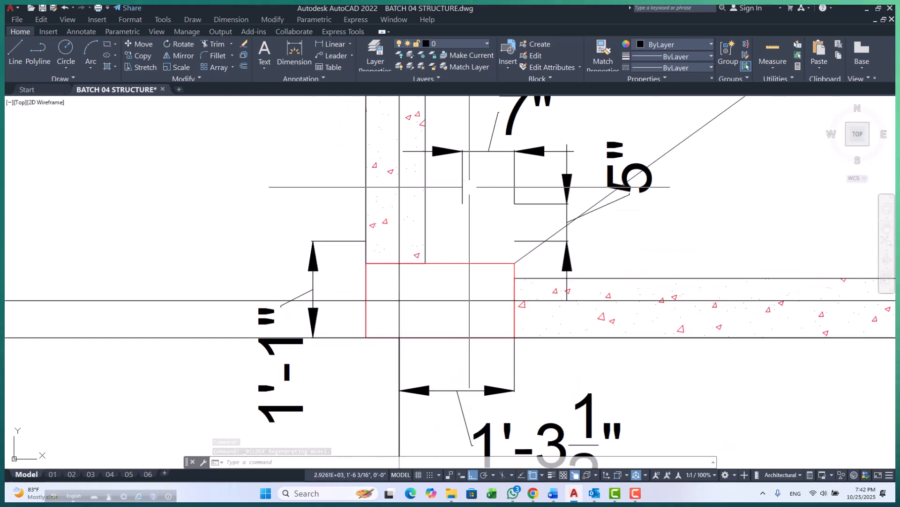
{"action": "left_click", "coordinate": [405, 211]}
{"action": "type", "text": "m"}
{"action": "key", "text": "Return"}
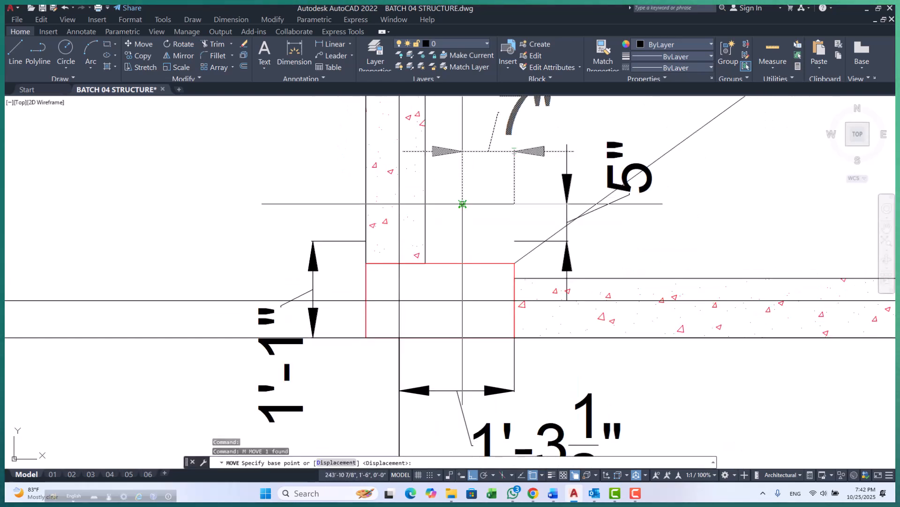
{"action": "left_click", "coordinate": [462, 204]}
{"action": "left_click", "coordinate": [366, 263]}
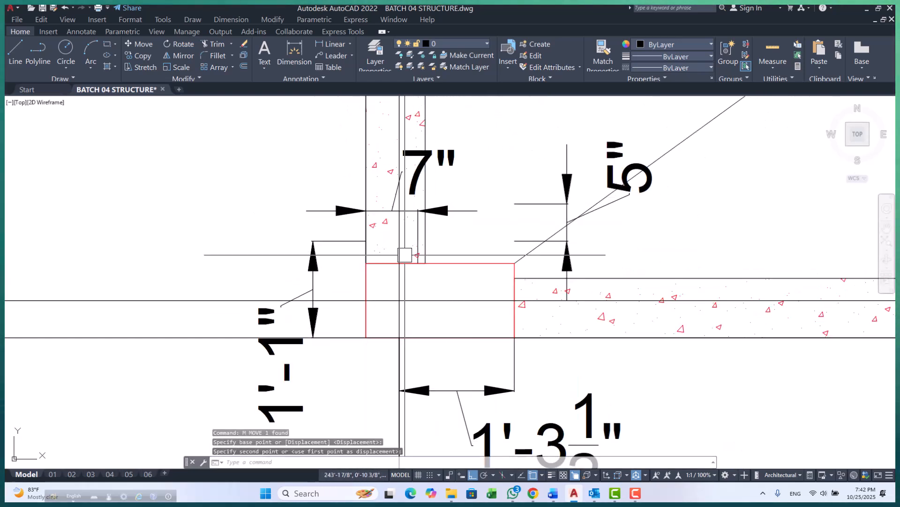
- Stretch the right extension origin of the horizontal dimension above column B-05 to grid line B
{"action": "left_click", "coordinate": [450, 206]}
{"action": "left_click", "coordinate": [399, 263]}
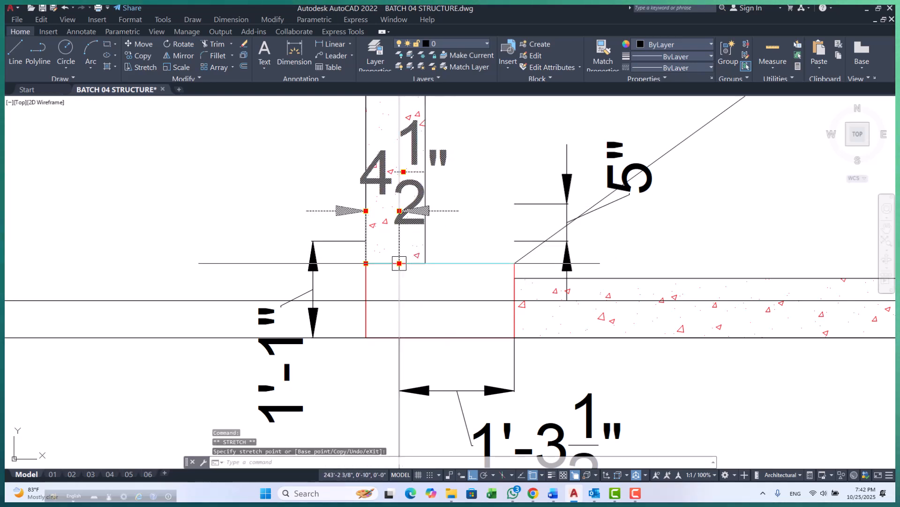
{"action": "scroll", "coordinate": [389, 298], "scroll_direction": "down", "scroll_amount": 4}
{"action": "key", "text": "Escape"}
{"action": "key", "text": "Escape"}
{"action": "key", "text": "Escape"}
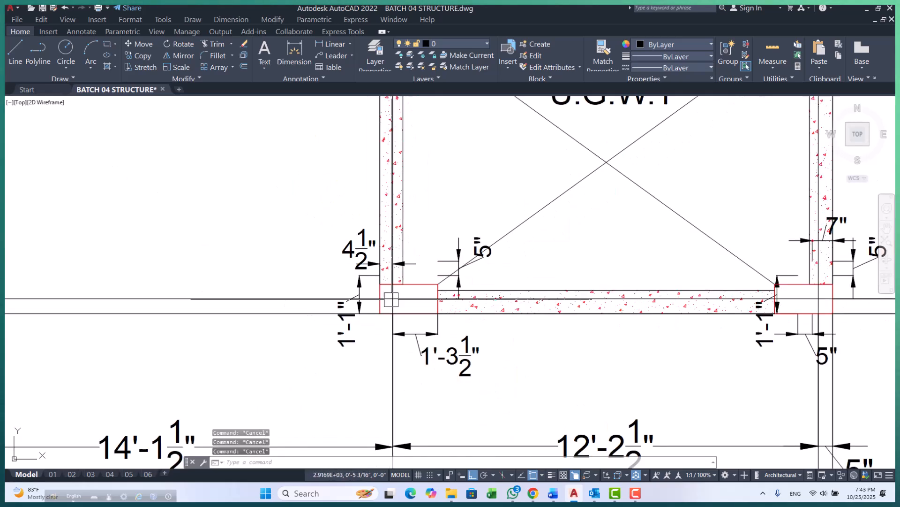
- Check the distance from grid line B to the upper-right corner of column B-03 with a temporary linear dimension
{"action": "scroll", "coordinate": [345, 301], "scroll_direction": "down", "scroll_amount": 6}
{"action": "scroll", "coordinate": [353, 319], "scroll_direction": "up", "scroll_amount": 3}
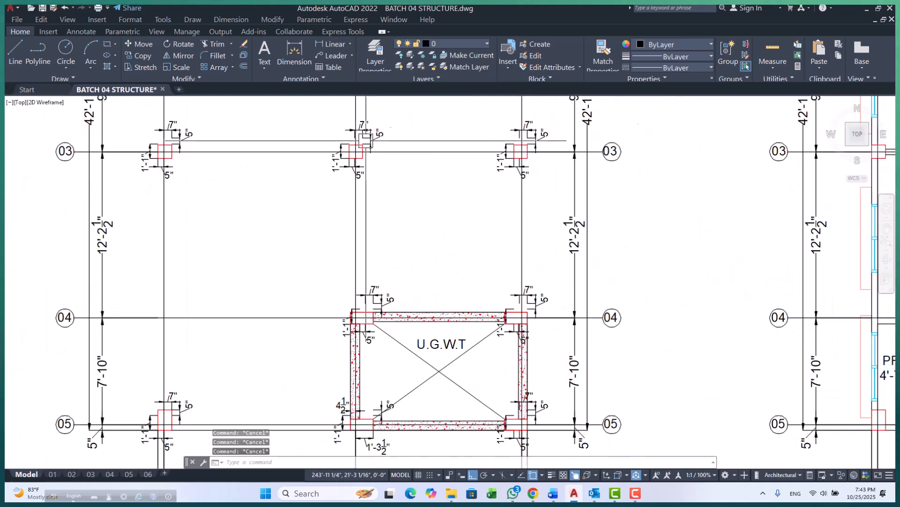
{"action": "scroll", "coordinate": [366, 140], "scroll_direction": "up", "scroll_amount": 3}
{"action": "left_click", "coordinate": [331, 44]}
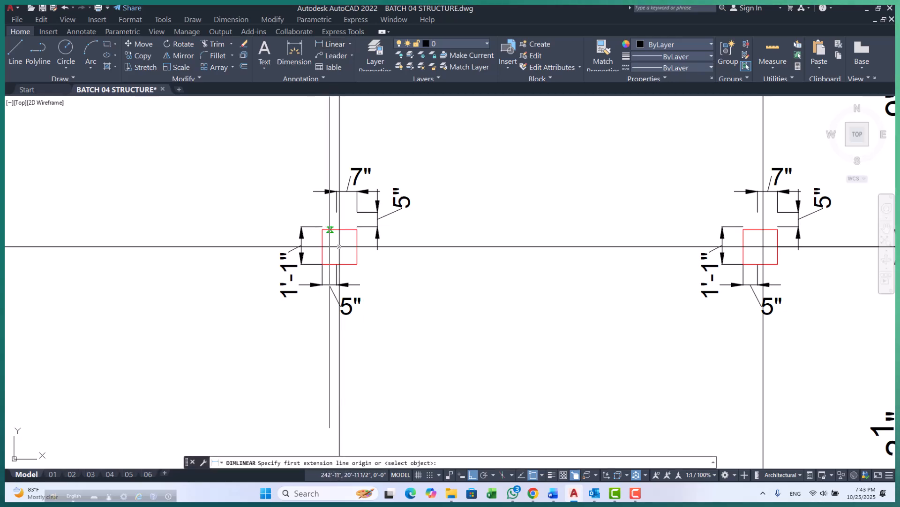
{"action": "scroll", "coordinate": [328, 227], "scroll_direction": "up", "scroll_amount": 5}
{"action": "left_click", "coordinate": [340, 229]}
{"action": "left_click", "coordinate": [357, 229]}
{"action": "key", "text": "Escape"}
- Check the offset between grid line B and the upper-left corner of column B-04 with a temporary linear dimension
{"action": "scroll", "coordinate": [381, 186], "scroll_direction": "down", "scroll_amount": 3}
{"action": "middle_click_drag", "start_coordinate": [394, 242], "coordinate": [386, 165]}
{"action": "scroll", "coordinate": [387, 165], "scroll_direction": "down", "scroll_amount": 2}
{"action": "scroll", "coordinate": [390, 250], "scroll_direction": "up", "scroll_amount": 3}
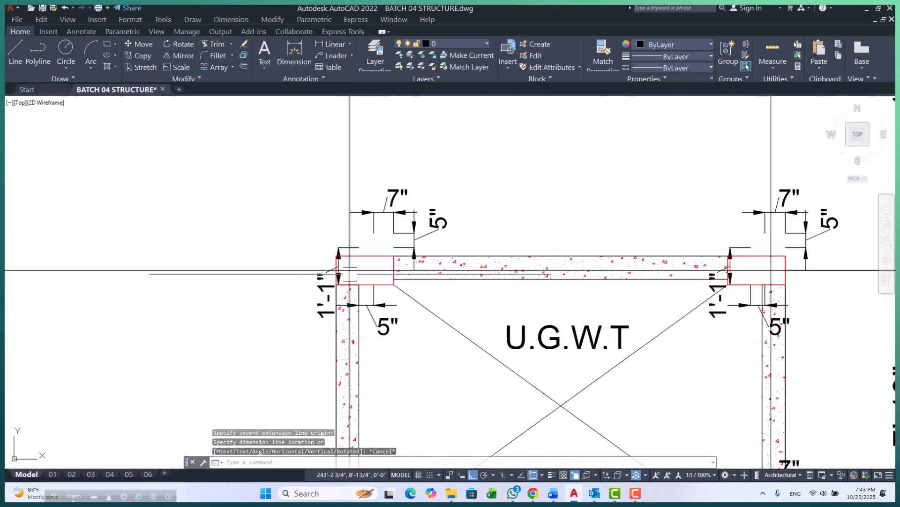
{"action": "scroll", "coordinate": [336, 273], "scroll_direction": "up", "scroll_amount": 6}
{"action": "key", "text": "Return"}
{"action": "key", "text": "Escape"}
{"action": "key", "text": "Escape"}
{"action": "key", "text": "Escape"}
{"action": "scroll", "coordinate": [457, 259], "scroll_direction": "down", "scroll_amount": 8}
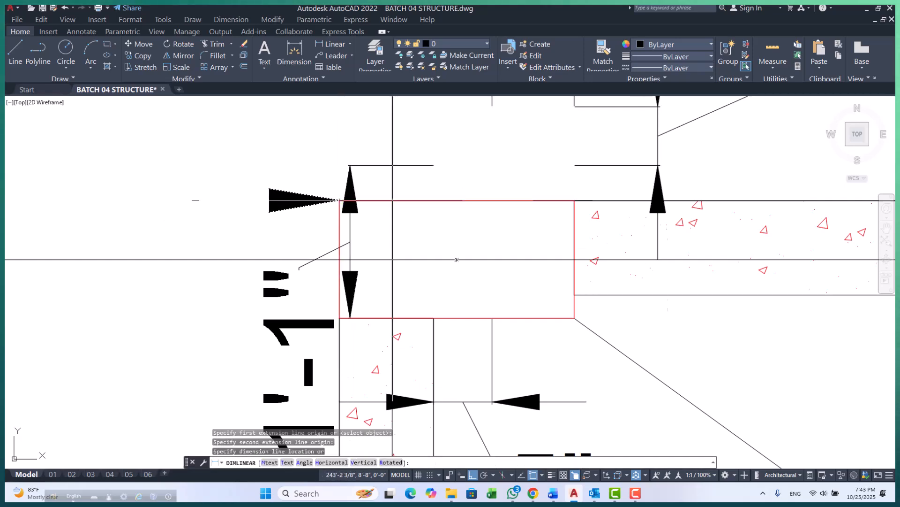
{"action": "scroll", "coordinate": [411, 361], "scroll_direction": "up", "scroll_amount": 4}
{"action": "scroll", "coordinate": [411, 361], "scroll_direction": "up", "scroll_amount": 2}
{"action": "scroll", "coordinate": [422, 281], "scroll_direction": "down", "scroll_amount": 2}
{"action": "scroll", "coordinate": [417, 291], "scroll_direction": "up", "scroll_amount": 6}
{"action": "left_click", "coordinate": [326, 256]}
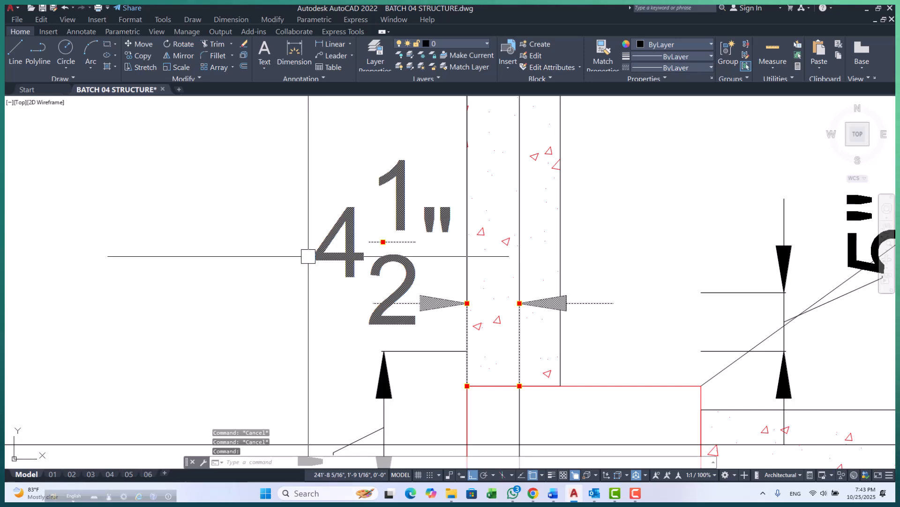
{"action": "scroll", "coordinate": [352, 195], "scroll_direction": "down", "scroll_amount": 4}
{"action": "key", "text": "Escape"}
{"action": "key", "text": "Escape"}
{"action": "scroll", "coordinate": [357, 294], "scroll_direction": "up", "scroll_amount": 4}
- Stretch the upper extension origin of the vertical dimension left of column B-05 to grid line 05
{"action": "left_click", "coordinate": [368, 266]}
{"action": "left_click", "coordinate": [381, 261]}
{"action": "scroll", "coordinate": [378, 257], "scroll_direction": "down", "scroll_amount": 3}
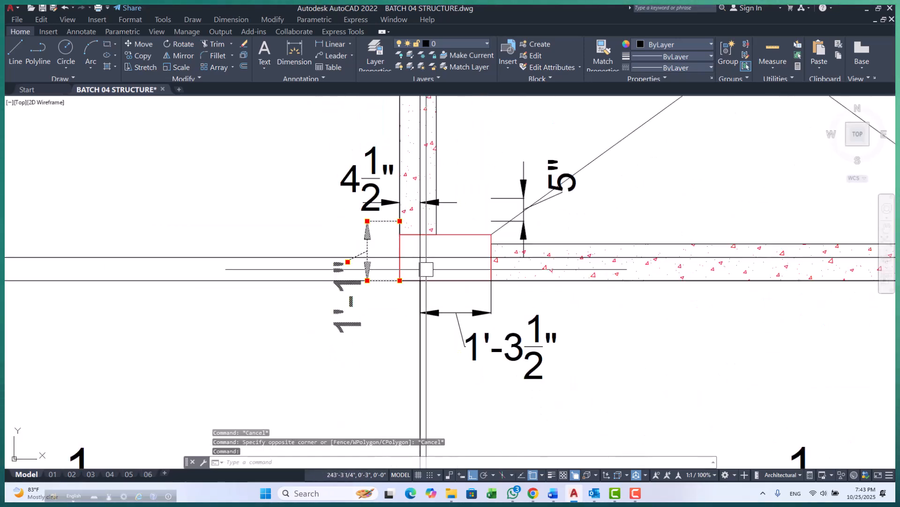
{"action": "scroll", "coordinate": [400, 224], "scroll_direction": "up", "scroll_amount": 2}
{"action": "left_click", "coordinate": [399, 219]}
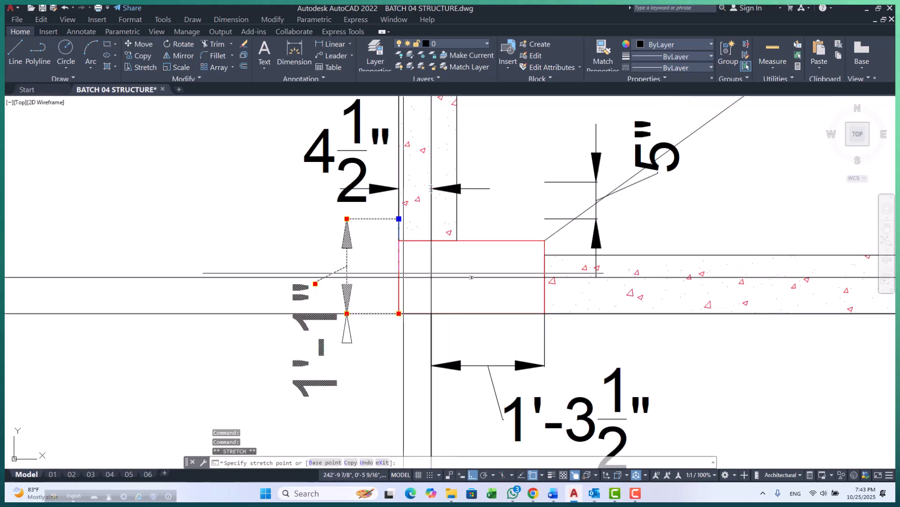
{"action": "left_click", "coordinate": [398, 278]}
{"action": "scroll", "coordinate": [431, 314], "scroll_direction": "down", "scroll_amount": 6}
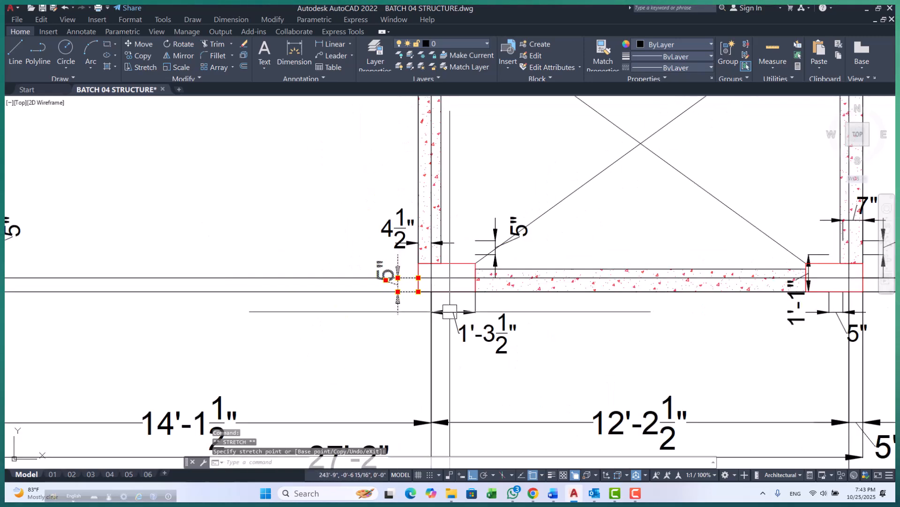
{"action": "key", "text": "Escape"}
{"action": "key", "text": "Escape"}
{"action": "key", "text": "Escape"}
- Move the vertical 5" dimension at the right of column B-05 down so its upper origin sits on the column's upper-right corner
{"action": "scroll", "coordinate": [427, 316], "scroll_direction": "down", "scroll_amount": 4}
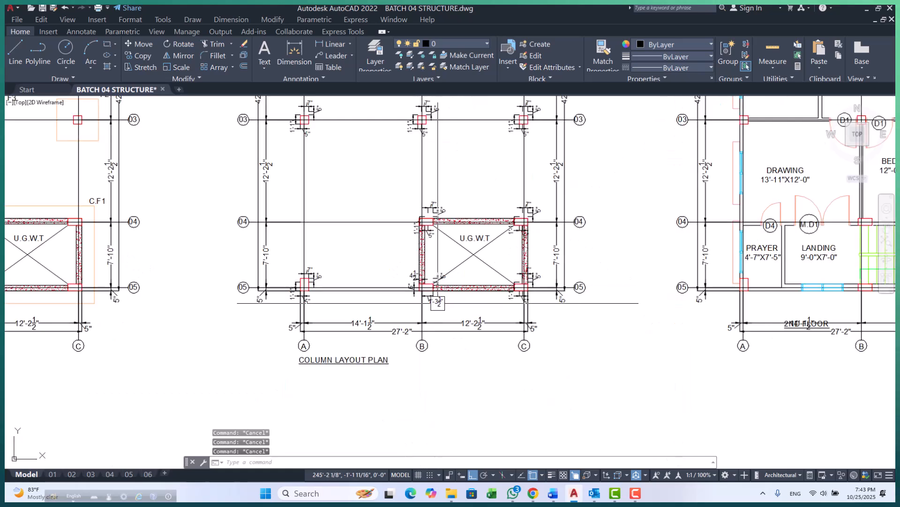
{"action": "scroll", "coordinate": [397, 304], "scroll_direction": "up", "scroll_amount": 2}
{"action": "middle_click_drag", "start_coordinate": [411, 302], "coordinate": [393, 305]}
{"action": "scroll", "coordinate": [422, 279], "scroll_direction": "up", "scroll_amount": 3}
{"action": "middle_click_drag", "start_coordinate": [456, 273], "coordinate": [395, 276]}
{"action": "scroll", "coordinate": [443, 267], "scroll_direction": "up", "scroll_amount": 1}
{"action": "left_click", "coordinate": [467, 263]}
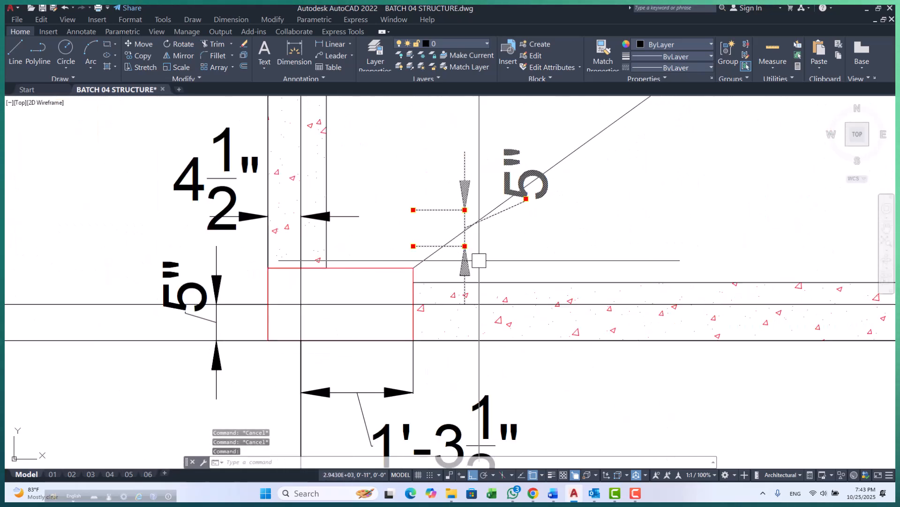
{"action": "left_click", "coordinate": [413, 246]}
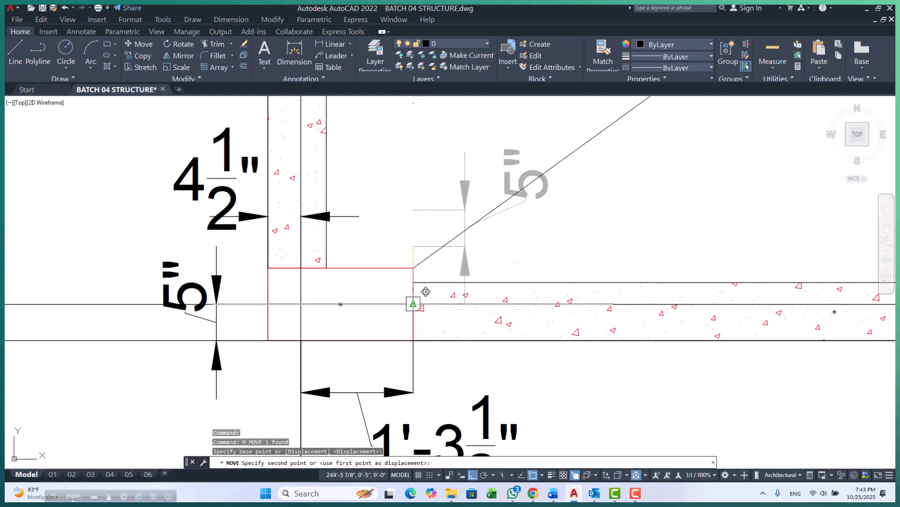
{"action": "left_click", "coordinate": [414, 269]}
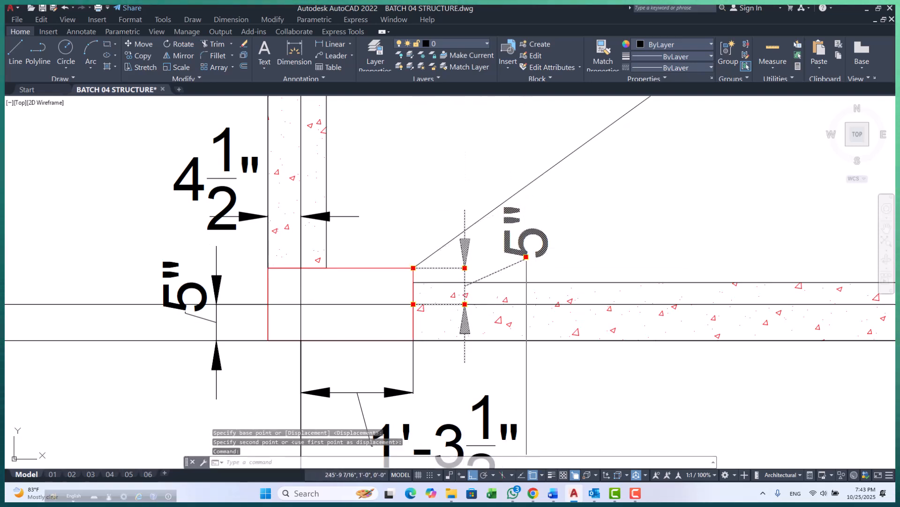
- Reposition the text of the vertical dimension at the right of column B-05
{"action": "left_click", "coordinate": [527, 257]}
{"action": "scroll", "coordinate": [532, 237], "scroll_direction": "up", "scroll_amount": 3}
{"action": "left_click", "coordinate": [533, 237]}
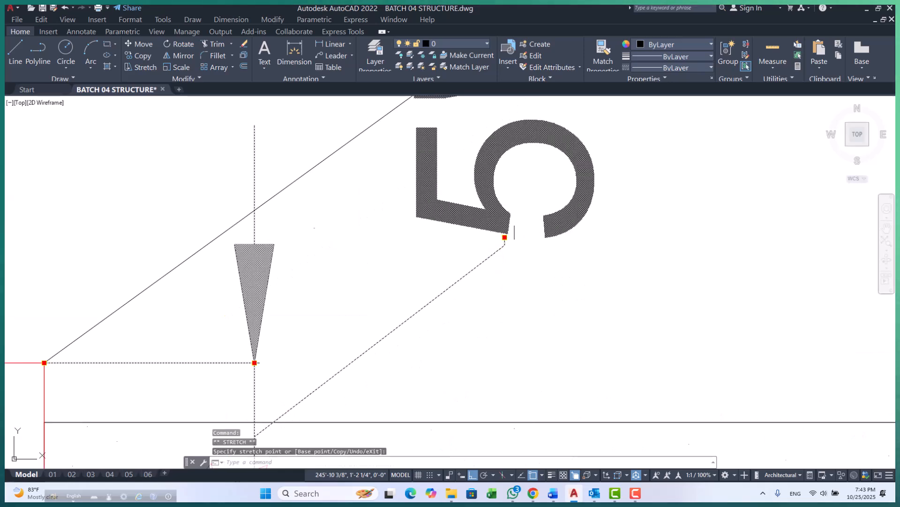
{"action": "key", "text": "Escape"}
{"action": "scroll", "coordinate": [512, 198], "scroll_direction": "down", "scroll_amount": 4}
{"action": "scroll", "coordinate": [448, 315], "scroll_direction": "down", "scroll_amount": 5}
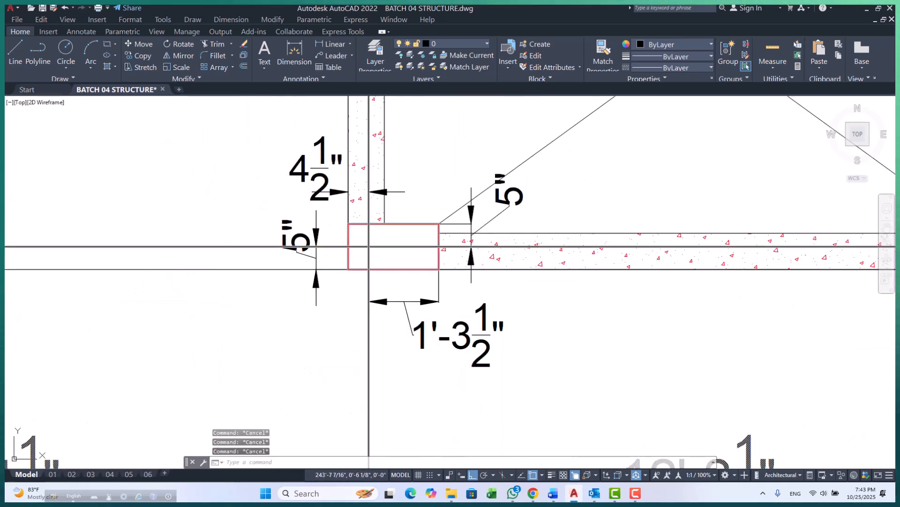
- Move the text of the vertical dimension left of column B-05 below its lower arrowhead
{"action": "scroll", "coordinate": [324, 238], "scroll_direction": "up", "scroll_amount": 6}
{"action": "left_click", "coordinate": [340, 227]}
{"action": "left_click", "coordinate": [335, 228]}
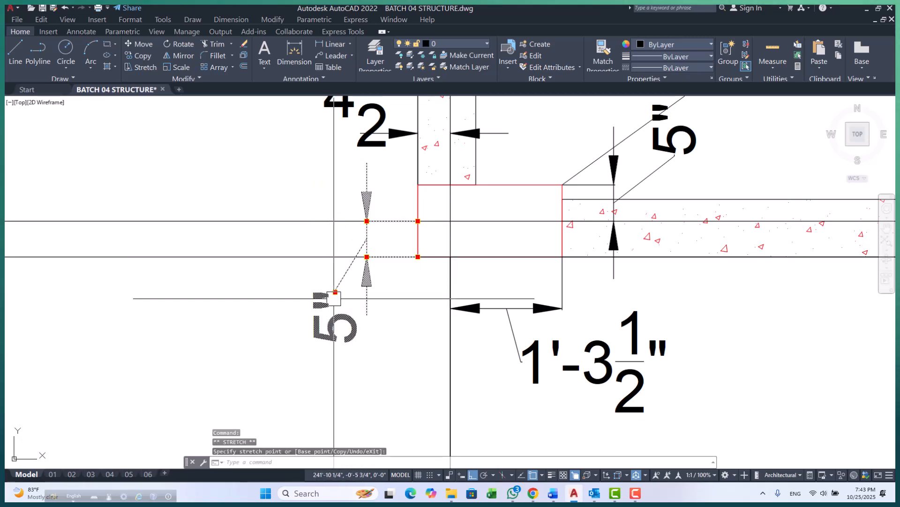
{"action": "key", "text": "Escape"}
{"action": "key", "text": "Escape"}
{"action": "scroll", "coordinate": [335, 292], "scroll_direction": "down", "scroll_amount": 8}
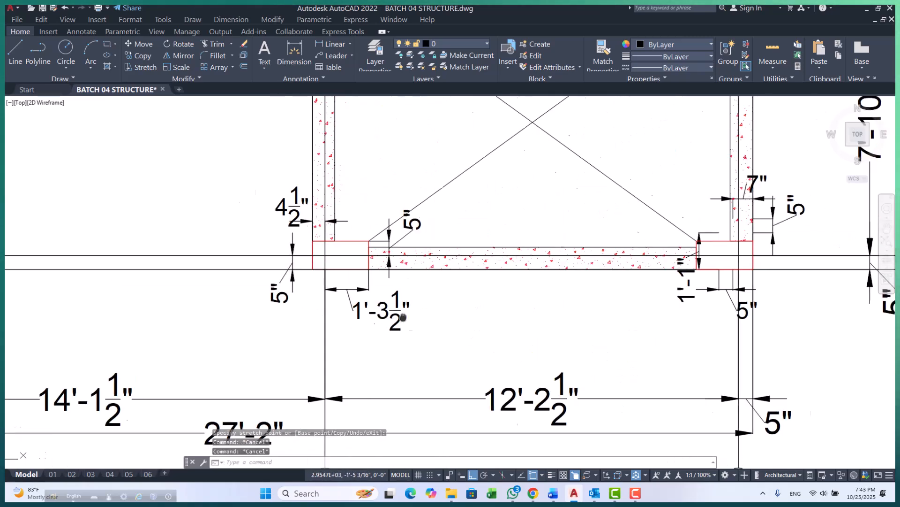
- Erase the old offset dimensions around columns C-05, C-04 and B-04
{"action": "scroll", "coordinate": [491, 312], "scroll_direction": "up", "scroll_amount": 6}
{"action": "left_click", "coordinate": [451, 313]}
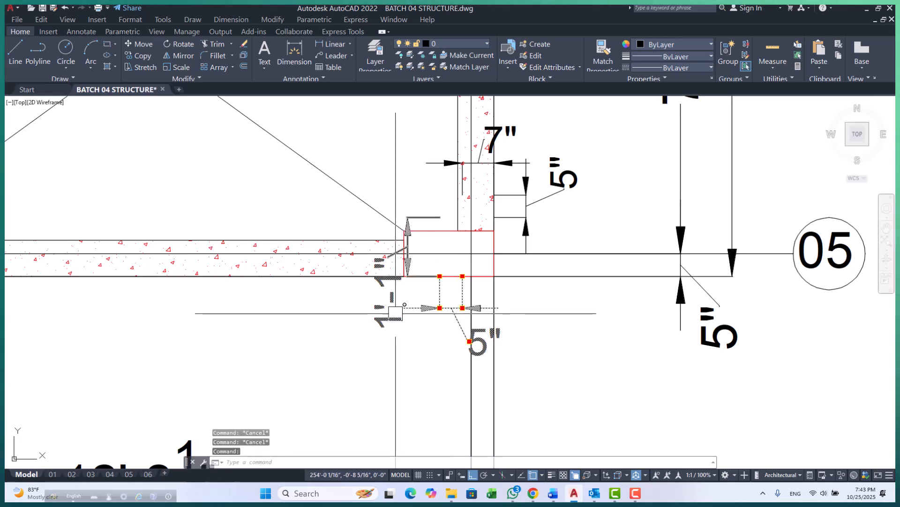
{"action": "left_click", "coordinate": [393, 310]}
{"action": "scroll", "coordinate": [383, 314], "scroll_direction": "down", "scroll_amount": 3}
{"action": "scroll", "coordinate": [454, 273], "scroll_direction": "up", "scroll_amount": 3}
{"action": "left_click", "coordinate": [454, 272]}
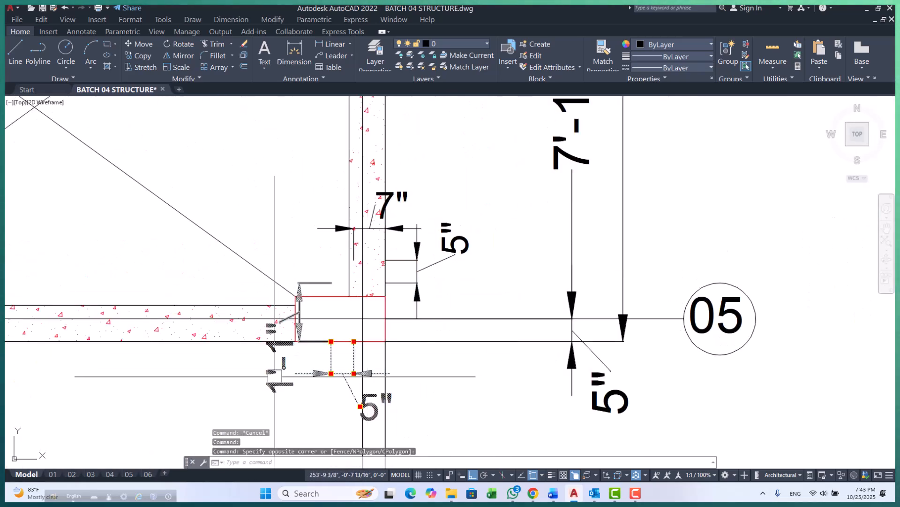
{"action": "scroll", "coordinate": [424, 265], "scroll_direction": "down", "scroll_amount": 6}
{"action": "scroll", "coordinate": [408, 191], "scroll_direction": "up", "scroll_amount": 6}
{"action": "key", "text": "Escape"}
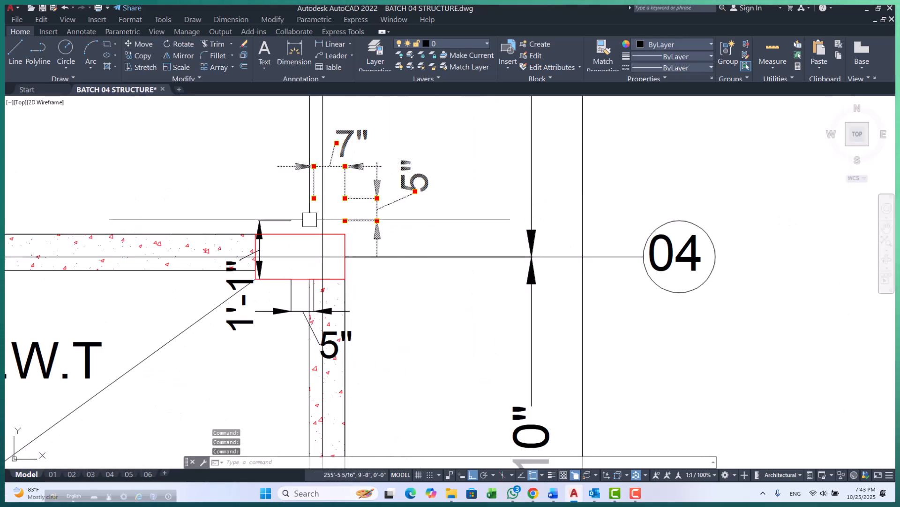
{"action": "scroll", "coordinate": [268, 314], "scroll_direction": "down", "scroll_amount": 5}
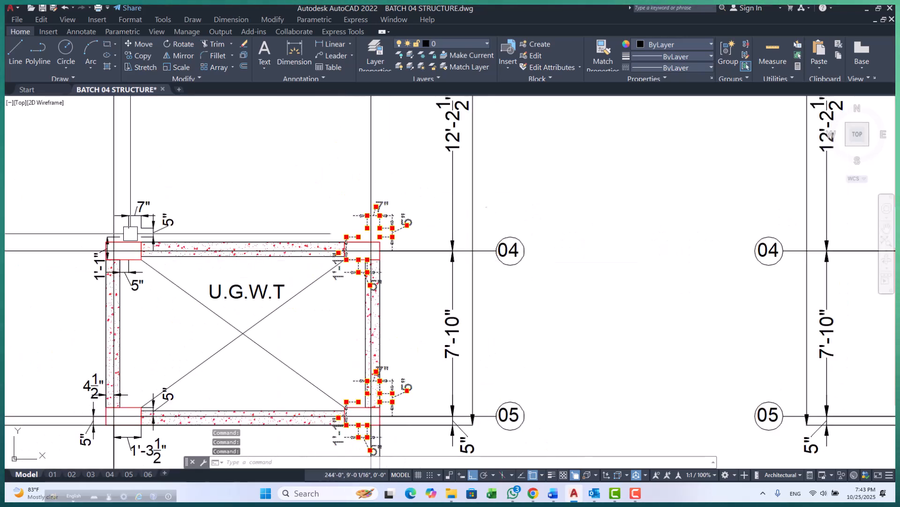
{"action": "scroll", "coordinate": [157, 191], "scroll_direction": "up", "scroll_amount": 5}
{"action": "left_click", "coordinate": [195, 215]}
{"action": "scroll", "coordinate": [318, 177], "scroll_direction": "down", "scroll_amount": 2}
{"action": "scroll", "coordinate": [213, 281], "scroll_direction": "up", "scroll_amount": 2}
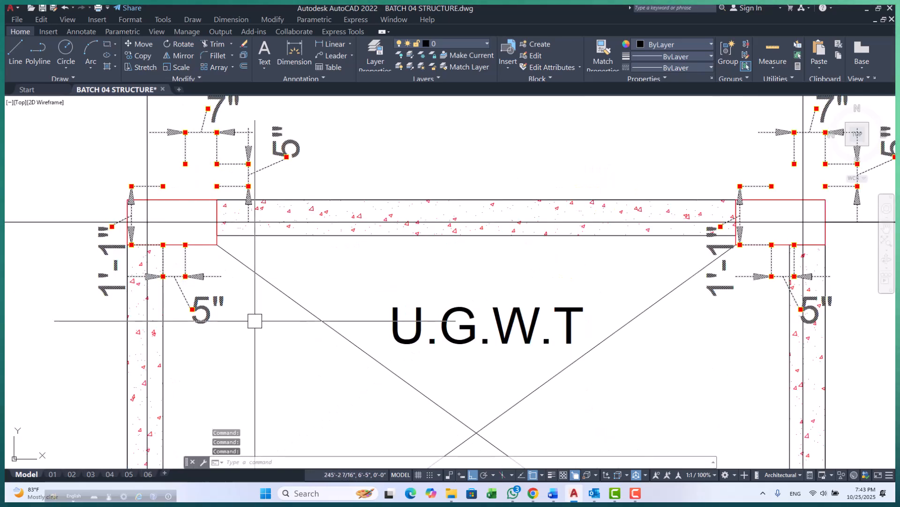
{"action": "type", "text": "e"}
{"action": "key", "text": "Return"}
- Copy the four offset dimensions of column B-05 from its upper-right corner to the upper-right corner of column C-05
{"action": "scroll", "coordinate": [280, 217], "scroll_direction": "down", "scroll_amount": 4}
{"action": "scroll", "coordinate": [279, 217], "scroll_direction": "down", "scroll_amount": 3}
{"action": "scroll", "coordinate": [329, 291], "scroll_direction": "up", "scroll_amount": 6}
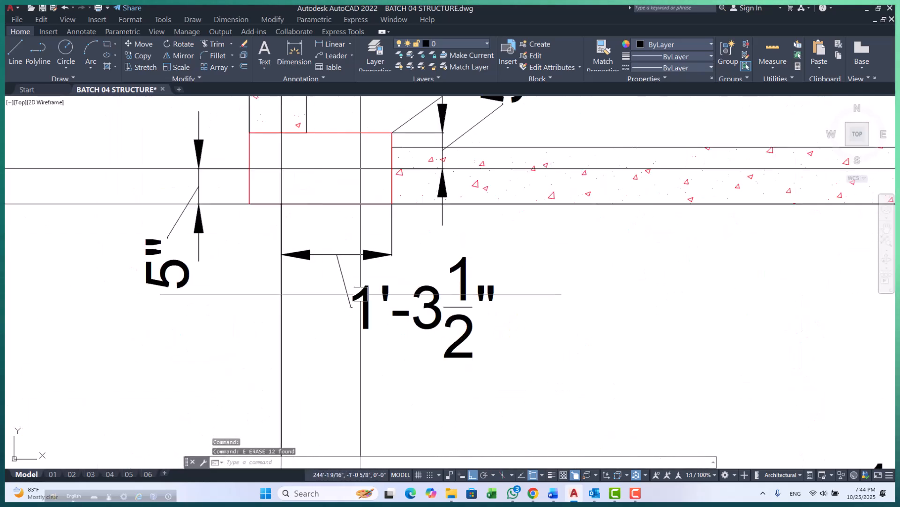
{"action": "left_click", "coordinate": [346, 307]}
{"action": "scroll", "coordinate": [347, 303], "scroll_direction": "down", "scroll_amount": 4}
{"action": "scroll", "coordinate": [389, 234], "scroll_direction": "up", "scroll_amount": 4}
{"action": "left_click", "coordinate": [377, 223]}
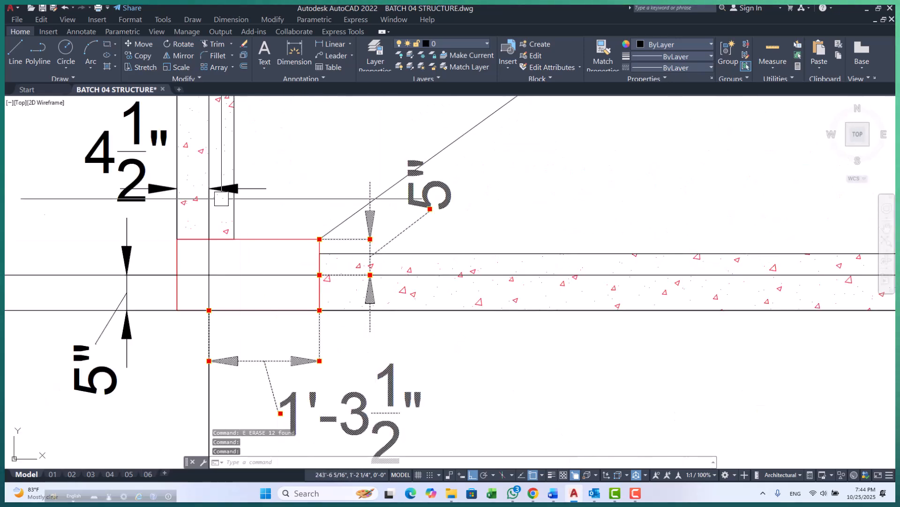
{"action": "left_click", "coordinate": [137, 179]}
{"action": "scroll", "coordinate": [164, 135], "scroll_direction": "down", "scroll_amount": 4}
{"action": "scroll", "coordinate": [143, 217], "scroll_direction": "up", "scroll_amount": 2}
{"action": "left_click", "coordinate": [154, 217]}
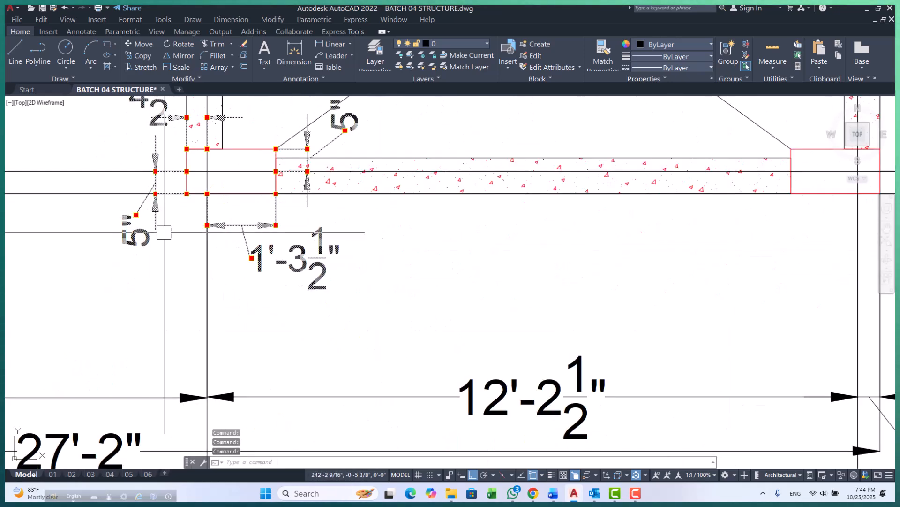
{"action": "key", "text": "Return"}
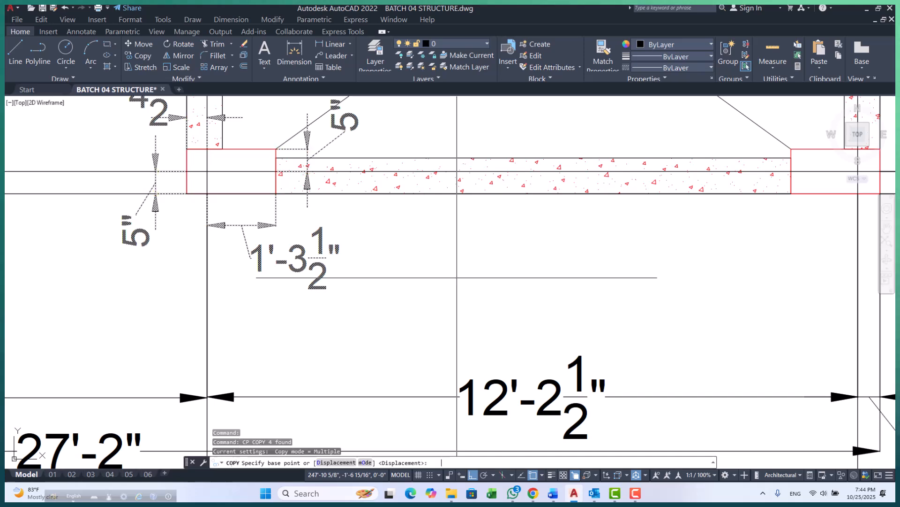
{"action": "scroll", "coordinate": [260, 146], "scroll_direction": "up", "scroll_amount": 6}
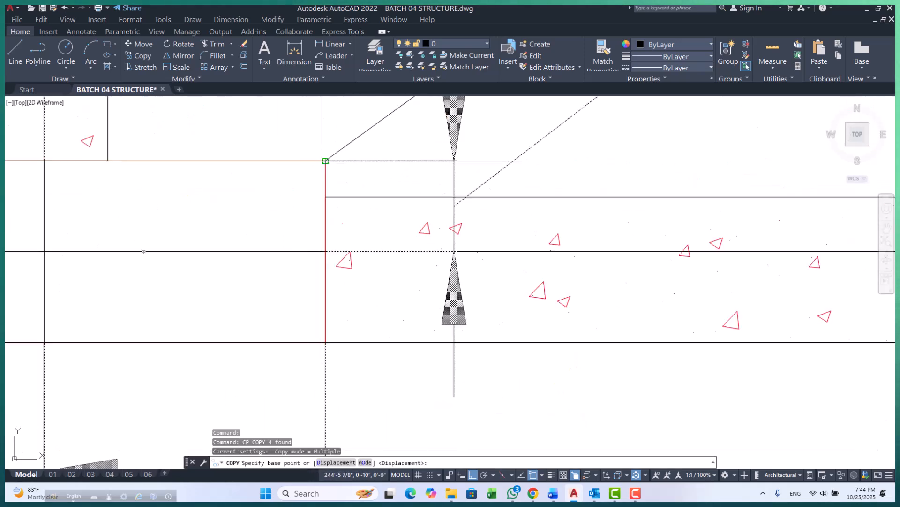
{"action": "left_click", "coordinate": [323, 161]}
{"action": "scroll", "coordinate": [211, 231], "scroll_direction": "down", "scroll_amount": 8}
{"action": "middle_click_drag", "start_coordinate": [244, 231], "coordinate": [9, 239]}
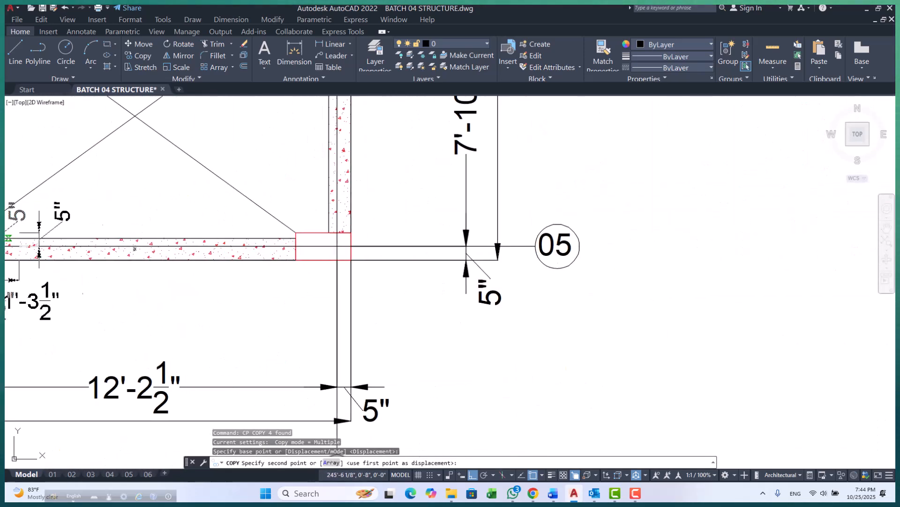
{"action": "scroll", "coordinate": [313, 234], "scroll_direction": "up", "scroll_amount": 4}
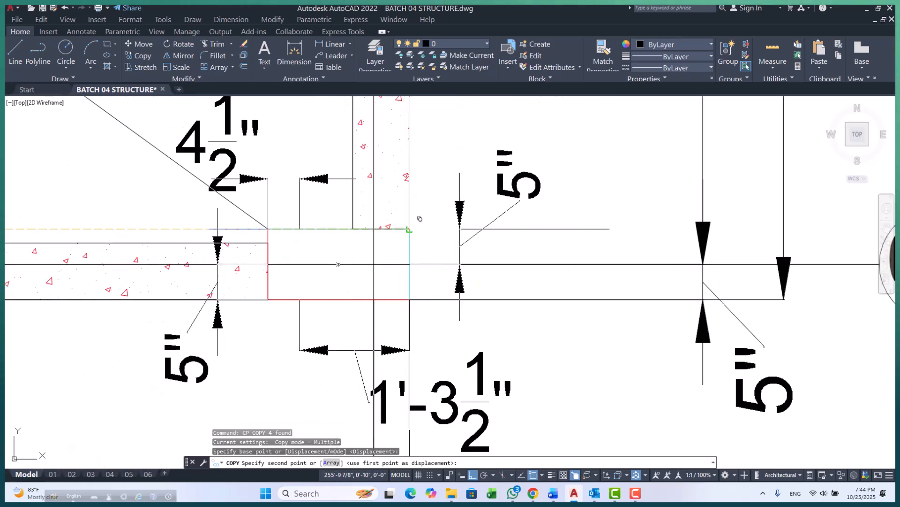
{"action": "left_click", "coordinate": [409, 229]}
- Place further copies of the four offset dimensions at columns C-04 and B-04 and finish the Copy command
{"action": "scroll", "coordinate": [328, 266], "scroll_direction": "down", "scroll_amount": 2}
{"action": "middle_click_drag", "start_coordinate": [358, 226], "coordinate": [315, 345]}
{"action": "scroll", "coordinate": [313, 350], "scroll_direction": "down", "scroll_amount": 2}
{"action": "middle_click_drag", "start_coordinate": [337, 182], "coordinate": [320, 345]}
{"action": "scroll", "coordinate": [317, 263], "scroll_direction": "up", "scroll_amount": 4}
{"action": "left_click", "coordinate": [310, 261]}
{"action": "scroll", "coordinate": [310, 261], "scroll_direction": "down", "scroll_amount": 10}
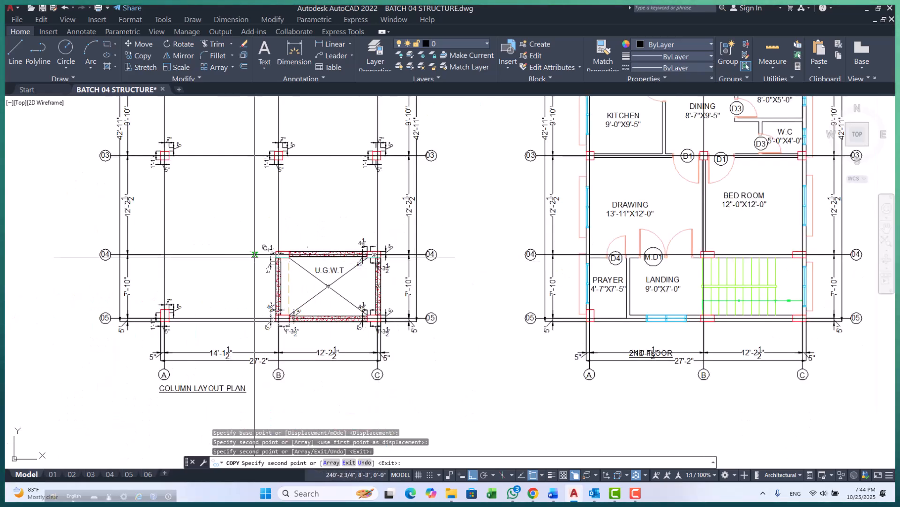
{"action": "scroll", "coordinate": [378, 257], "scroll_direction": "up", "scroll_amount": 6}
{"action": "scroll", "coordinate": [381, 227], "scroll_direction": "up", "scroll_amount": 1}
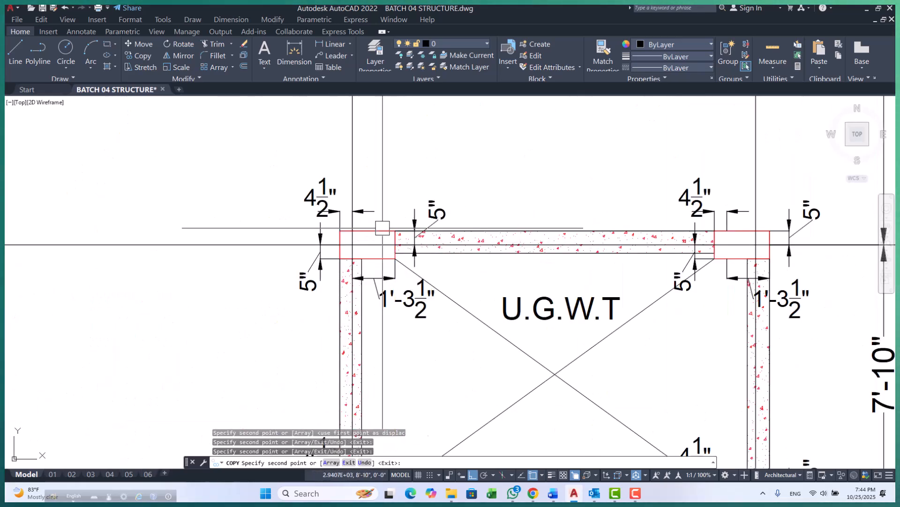
{"action": "key", "text": "Escape"}
{"action": "key", "text": "Escape"}
{"action": "key", "text": "Escape"}
- Stretch the right extension origin of the horizontal dimension above column C-04 to grid line C
{"action": "scroll", "coordinate": [371, 291], "scroll_direction": "up", "scroll_amount": 2}
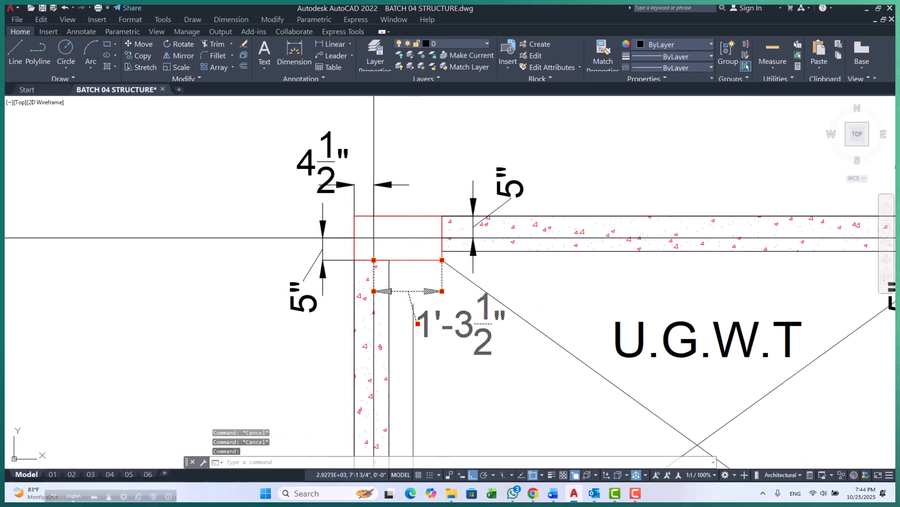
{"action": "scroll", "coordinate": [359, 217], "scroll_direction": "down", "scroll_amount": 4}
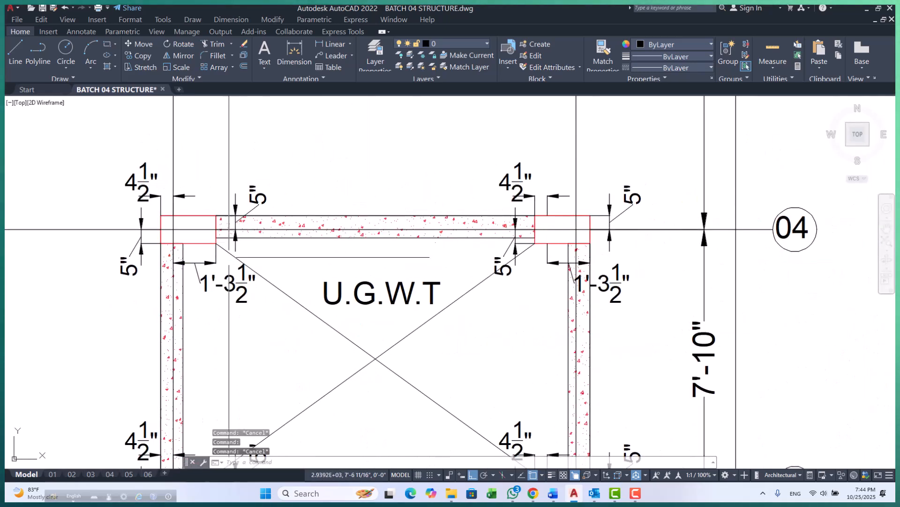
{"action": "middle_click_drag", "start_coordinate": [218, 280], "coordinate": [201, 280]}
{"action": "middle_click_drag", "start_coordinate": [256, 281], "coordinate": [144, 282]}
{"action": "scroll", "coordinate": [412, 206], "scroll_direction": "up", "scroll_amount": 4}
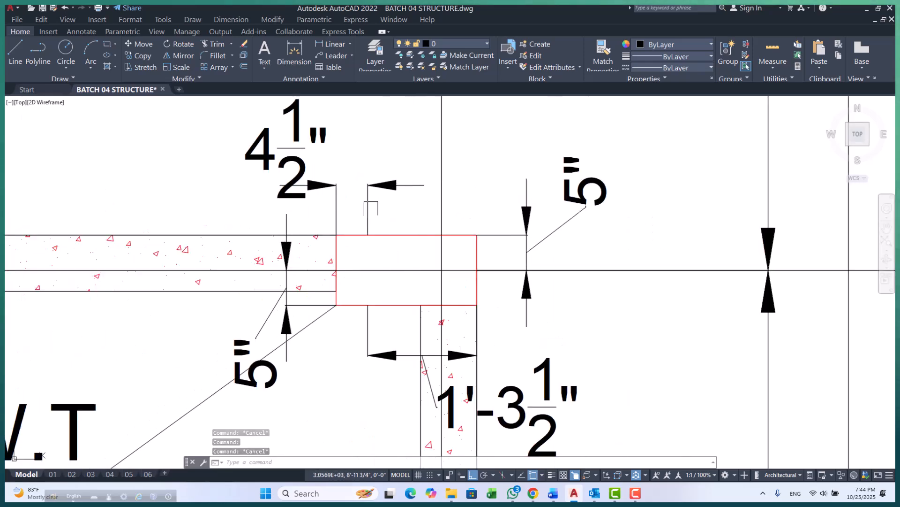
{"action": "left_click", "coordinate": [372, 212]}
{"action": "left_click", "coordinate": [368, 234]}
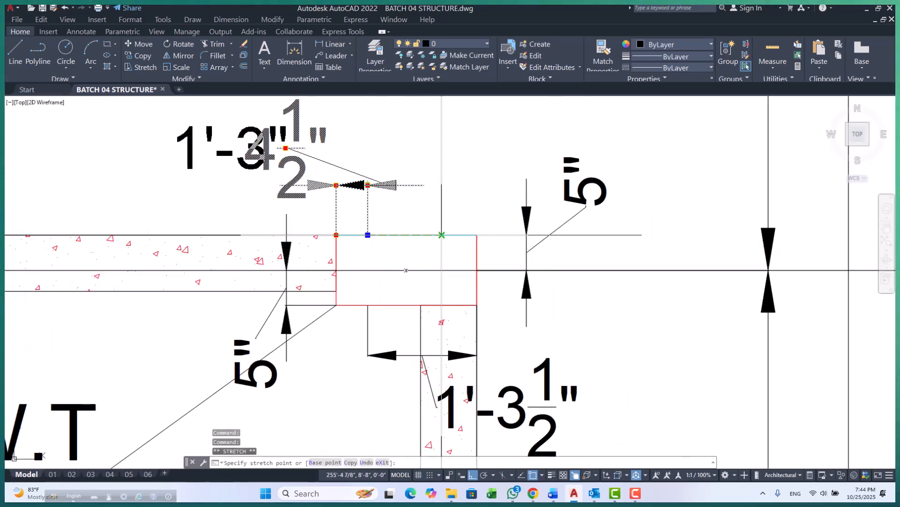
{"action": "left_click", "coordinate": [442, 235]}
{"action": "key", "text": "Escape"}
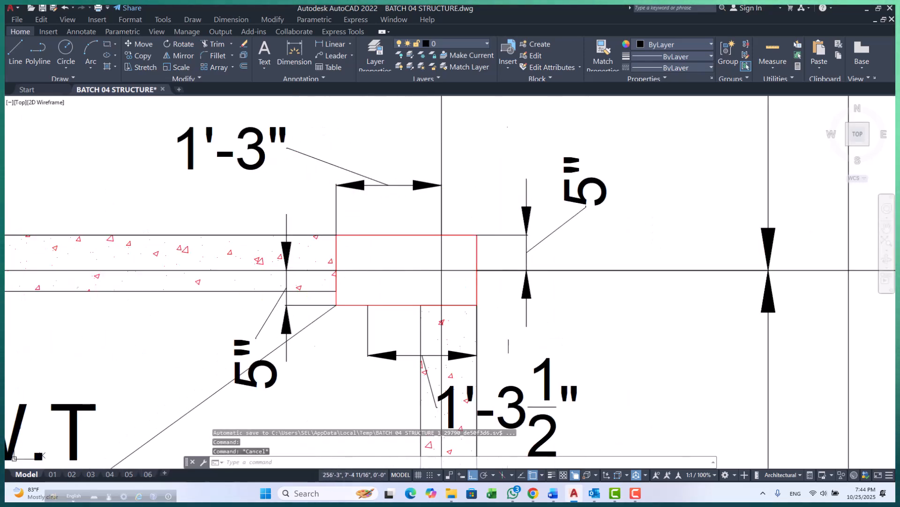
- Stretch the left extension origin of the horizontal dimension below column C-04 to grid line C
{"action": "scroll", "coordinate": [412, 277], "scroll_direction": "down", "scroll_amount": 2}
{"action": "left_click", "coordinate": [435, 325]}
{"action": "scroll", "coordinate": [436, 324], "scroll_direction": "up", "scroll_amount": 2}
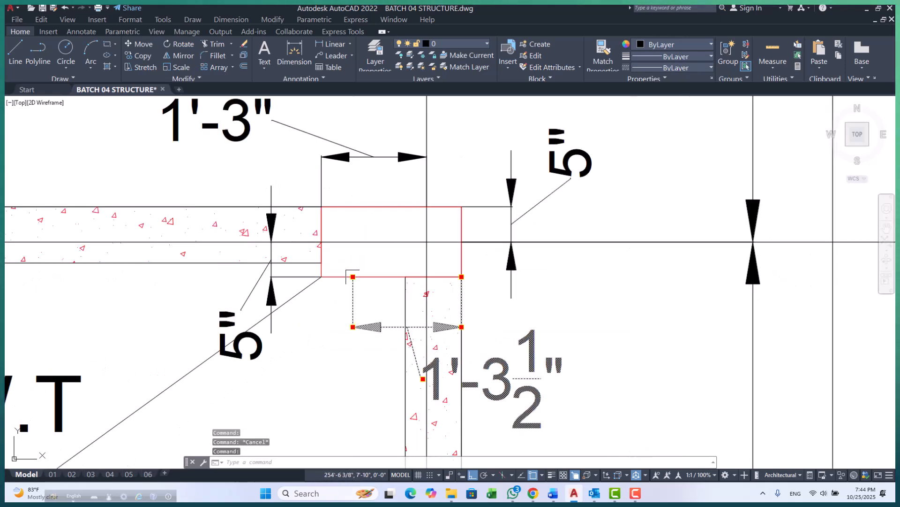
{"action": "left_click", "coordinate": [353, 276]}
{"action": "scroll", "coordinate": [423, 379], "scroll_direction": "down", "scroll_amount": 2}
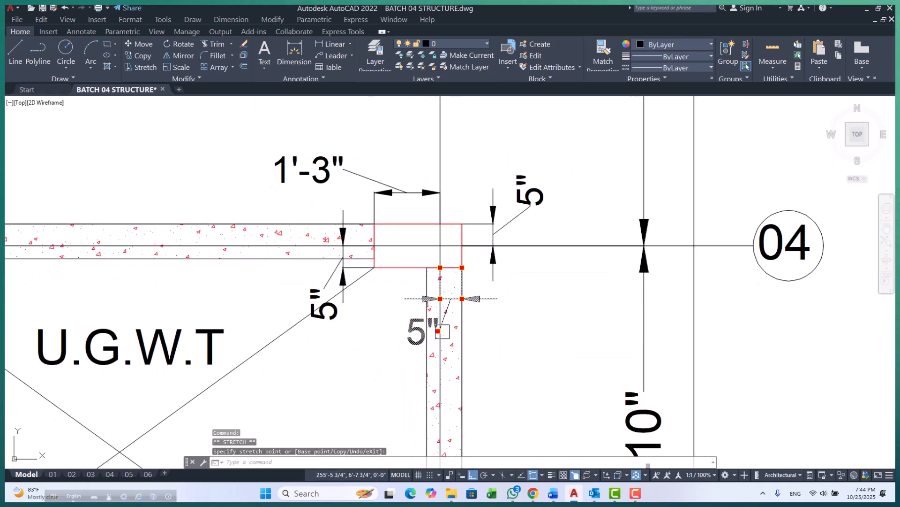
{"action": "scroll", "coordinate": [435, 332], "scroll_direction": "up", "scroll_amount": 2}
{"action": "key", "text": "Escape"}
{"action": "key", "text": "Escape"}
{"action": "left_click", "coordinate": [283, 244]}
{"action": "scroll", "coordinate": [331, 218], "scroll_direction": "down", "scroll_amount": 1}
{"action": "scroll", "coordinate": [337, 234], "scroll_direction": "down", "scroll_amount": 1}
{"action": "key", "text": "Escape"}
- Stretch the right extension origin of the horizontal dimension above column C-05 to grid line C
{"action": "scroll", "coordinate": [378, 217], "scroll_direction": "down", "scroll_amount": 2}
{"action": "middle_click_drag", "start_coordinate": [388, 360], "coordinate": [406, 268]}
{"action": "scroll", "coordinate": [406, 268], "scroll_direction": "up", "scroll_amount": 4}
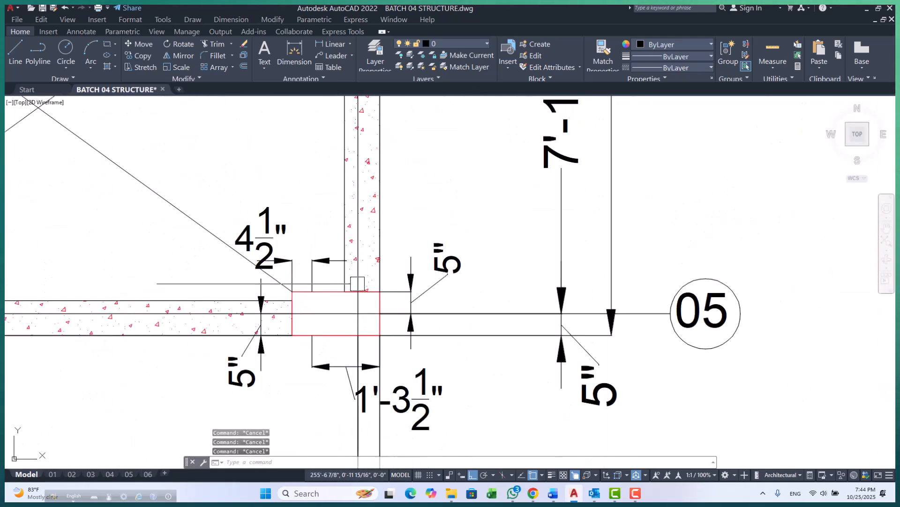
{"action": "left_click", "coordinate": [352, 269]}
{"action": "scroll", "coordinate": [353, 269], "scroll_direction": "up", "scroll_amount": 3}
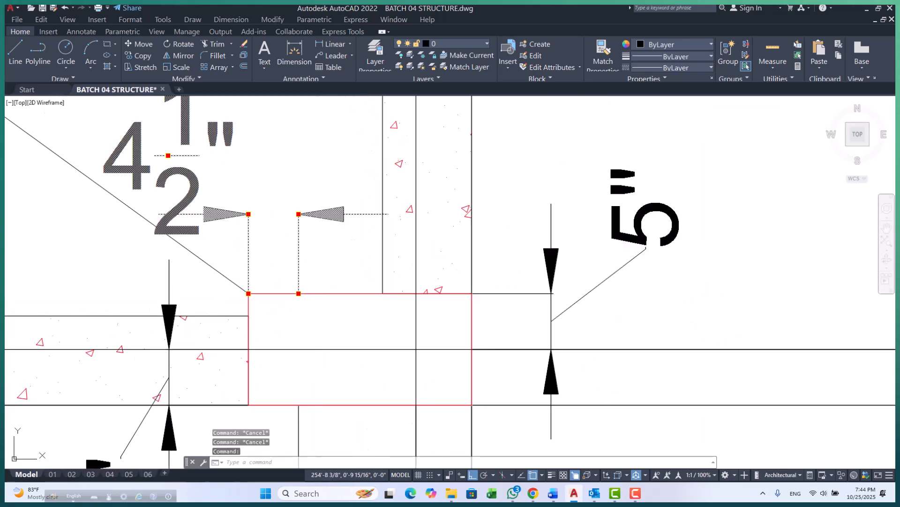
{"action": "left_click", "coordinate": [298, 293]}
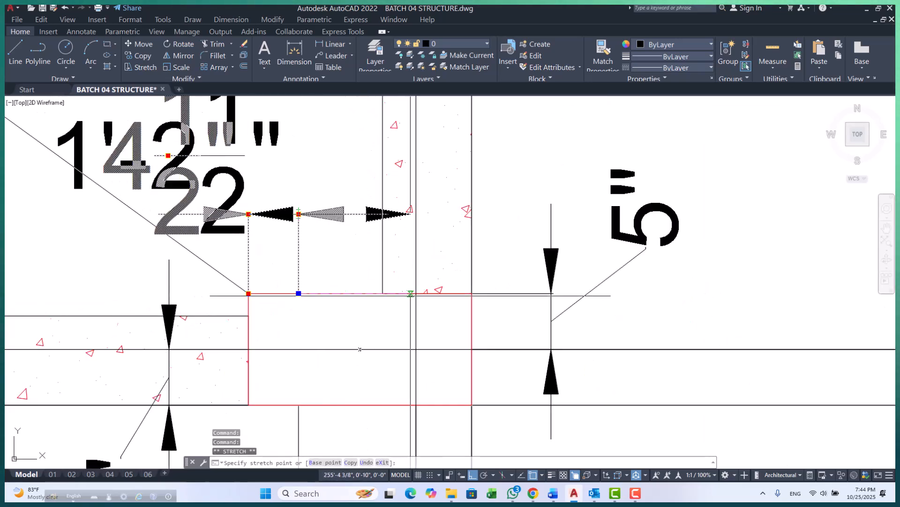
{"action": "scroll", "coordinate": [304, 215], "scroll_direction": "down", "scroll_amount": 5}
{"action": "scroll", "coordinate": [282, 209], "scroll_direction": "up", "scroll_amount": 5}
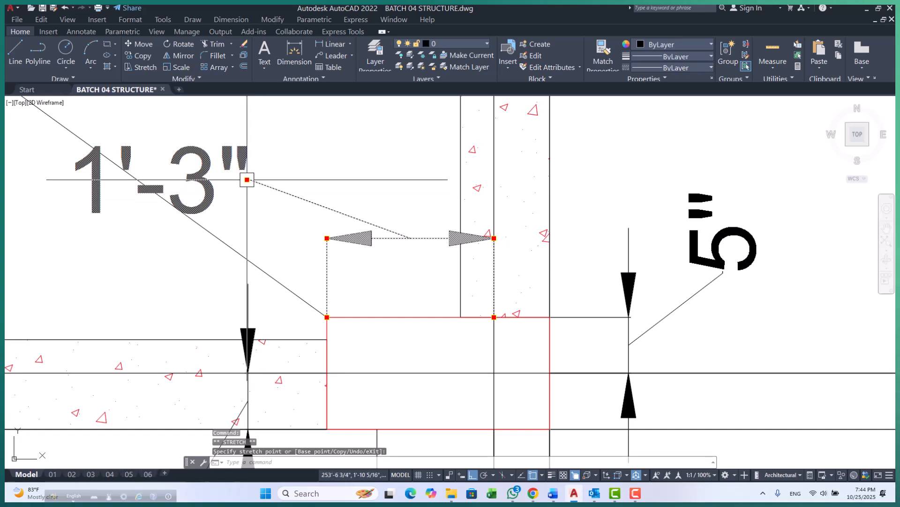
- Move the text of the horizontal dimension above column C-05 closer to its dimension line
{"action": "left_click", "coordinate": [247, 180]}
{"action": "left_click", "coordinate": [374, 174]}
{"action": "scroll", "coordinate": [405, 167], "scroll_direction": "down", "scroll_amount": 5}
{"action": "key", "text": "Escape"}
{"action": "key", "text": "Escape"}
{"action": "key", "text": "Escape"}
- Stretch the left extension origin of the horizontal dimension below column C-05 to grid line C
{"action": "middle_click_drag", "start_coordinate": [465, 199], "coordinate": [425, 203]}
{"action": "scroll", "coordinate": [306, 246], "scroll_direction": "up", "scroll_amount": 4}
{"action": "left_click", "coordinate": [435, 274]}
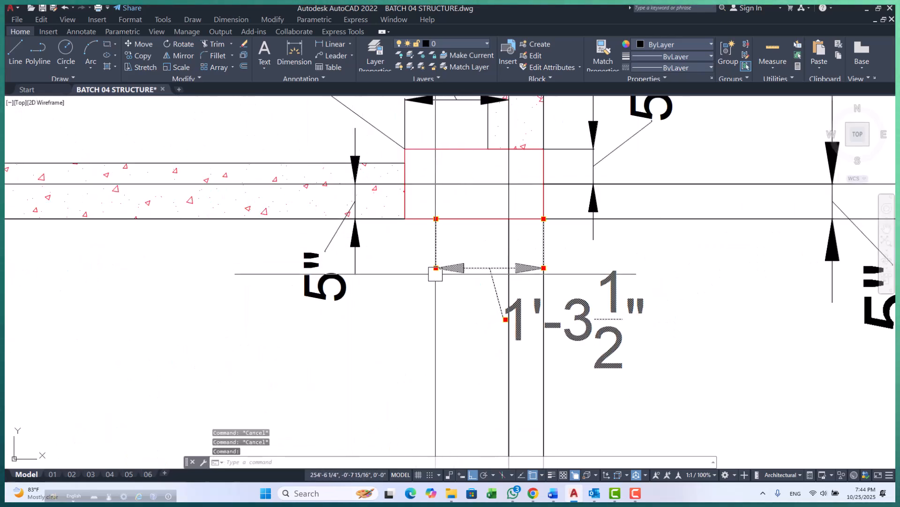
{"action": "scroll", "coordinate": [474, 254], "scroll_direction": "down", "scroll_amount": 2}
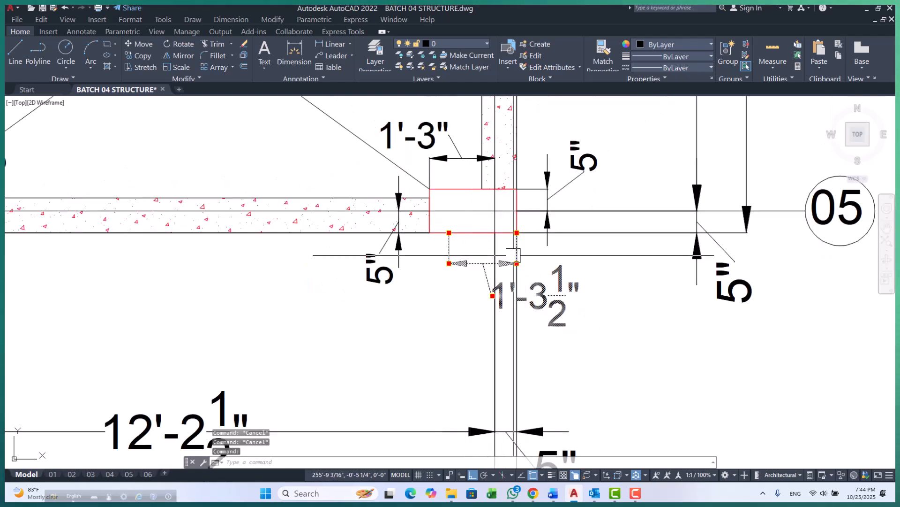
{"action": "scroll", "coordinate": [481, 255], "scroll_direction": "up", "scroll_amount": 2}
{"action": "left_click", "coordinate": [427, 220]}
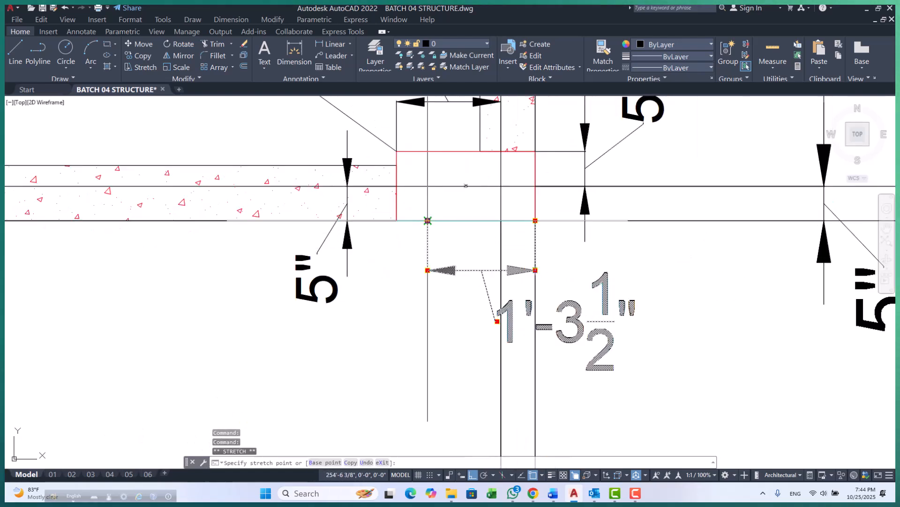
{"action": "left_click", "coordinate": [501, 220]}
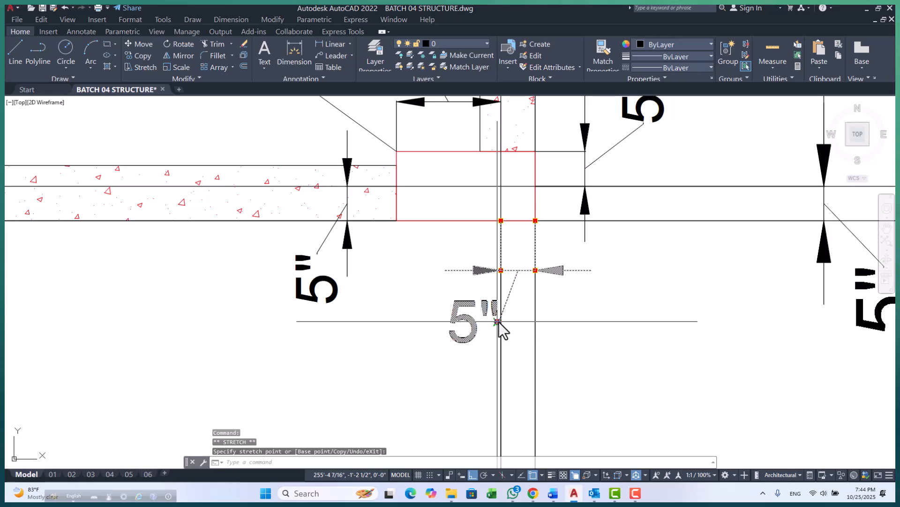
- Move the text of the horizontal dimension below column C-05 to the right of grid line C, clear of the lines
{"action": "left_click", "coordinate": [567, 328]}
{"action": "key", "text": "Escape"}
{"action": "key", "text": "Escape"}
{"action": "key", "text": "Escape"}
{"action": "scroll", "coordinate": [440, 258], "scroll_direction": "down", "scroll_amount": 2}
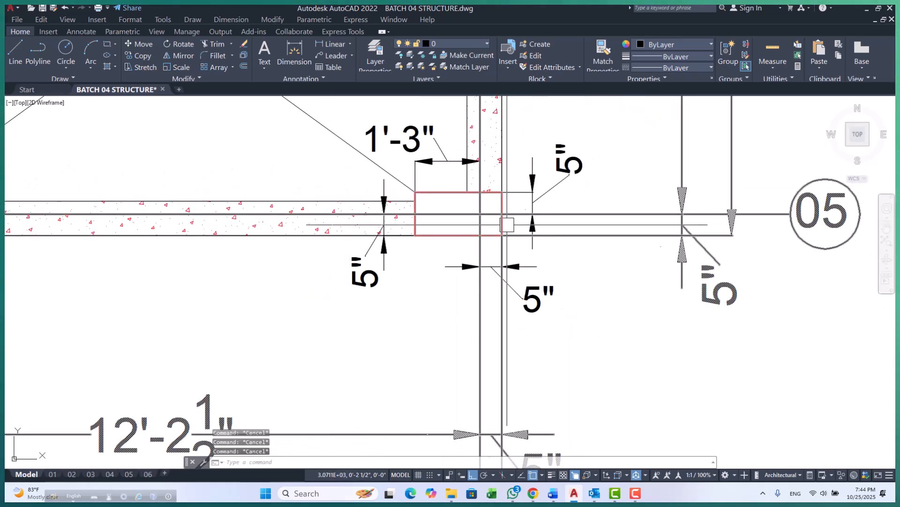
- Erase the leftover wall line running along the bottom edge from column A-05 towards column C-05
{"action": "scroll", "coordinate": [532, 209], "scroll_direction": "down", "scroll_amount": 5}
{"action": "scroll", "coordinate": [484, 311], "scroll_direction": "up", "scroll_amount": 4}
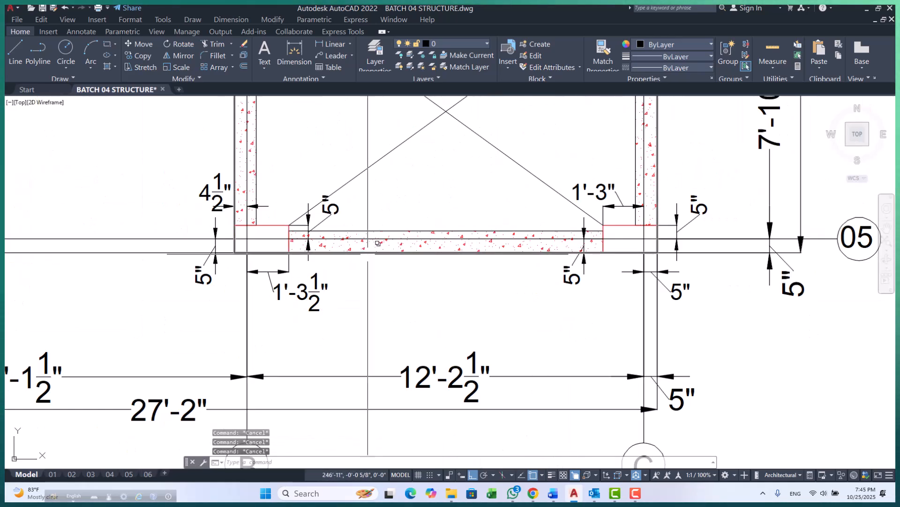
{"action": "scroll", "coordinate": [310, 216], "scroll_direction": "up", "scroll_amount": 4}
{"action": "scroll", "coordinate": [331, 281], "scroll_direction": "down", "scroll_amount": 6}
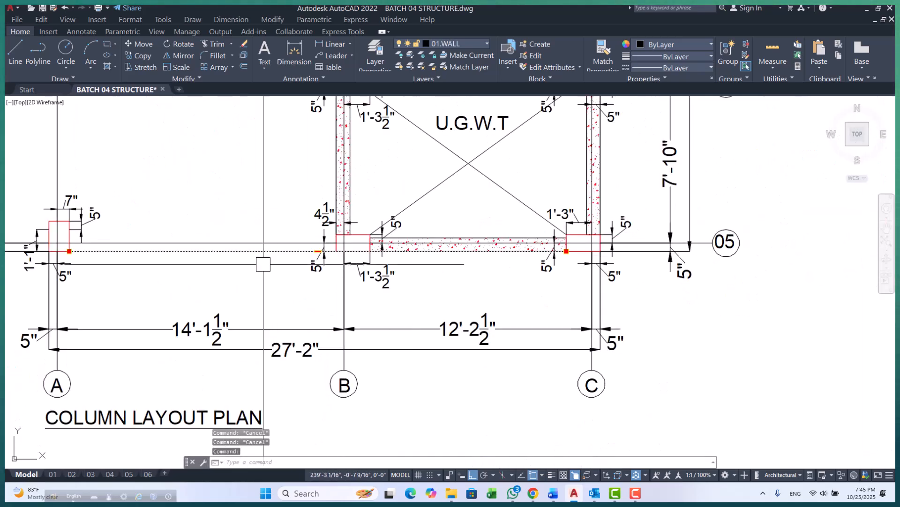
{"action": "key", "text": "e"}
{"action": "key", "text": "Return"}
{"action": "scroll", "coordinate": [273, 277], "scroll_direction": "down", "scroll_amount": 4}
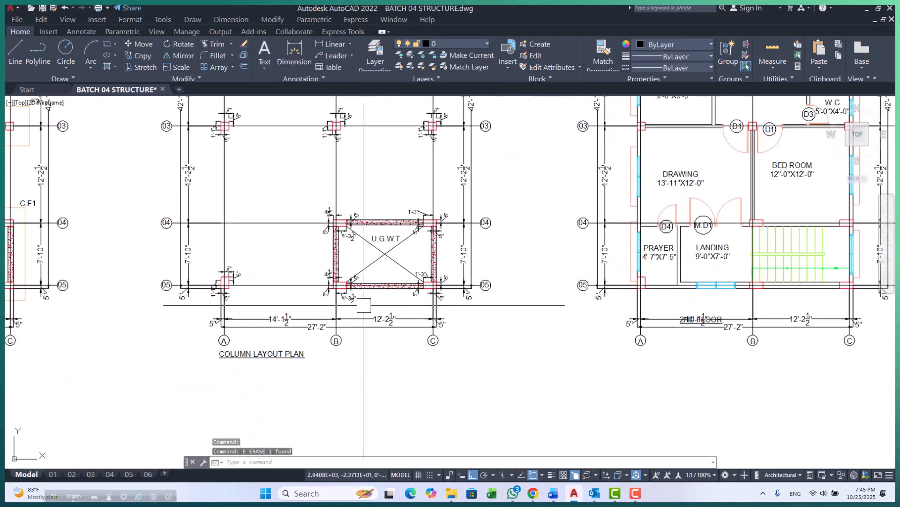
- Stretch the upper extension origin of the vertical dimension left of column A-05 to grid line 05
{"action": "scroll", "coordinate": [212, 321], "scroll_direction": "up", "scroll_amount": 10}
{"action": "left_click", "coordinate": [216, 328]}
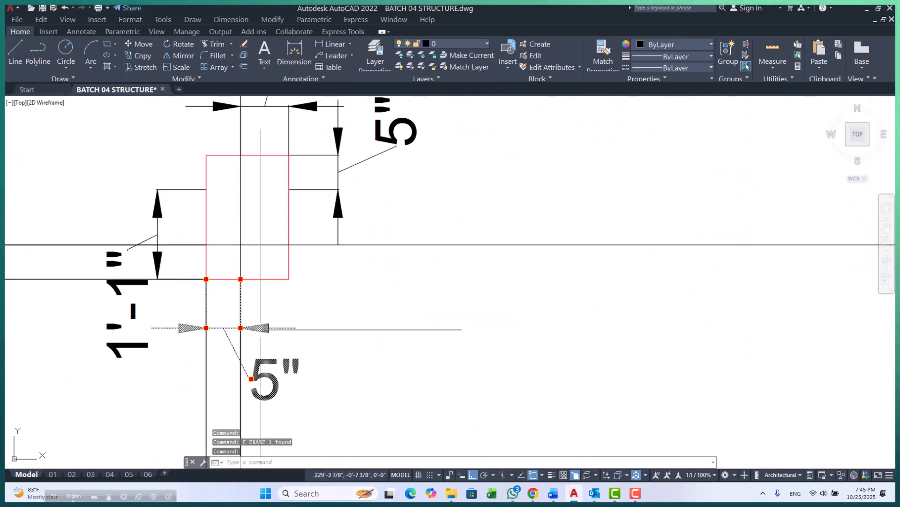
{"action": "scroll", "coordinate": [215, 329], "scroll_direction": "down", "scroll_amount": 4}
{"action": "key", "text": "Escape"}
{"action": "key", "text": "Escape"}
{"action": "scroll", "coordinate": [218, 265], "scroll_direction": "up", "scroll_amount": 4}
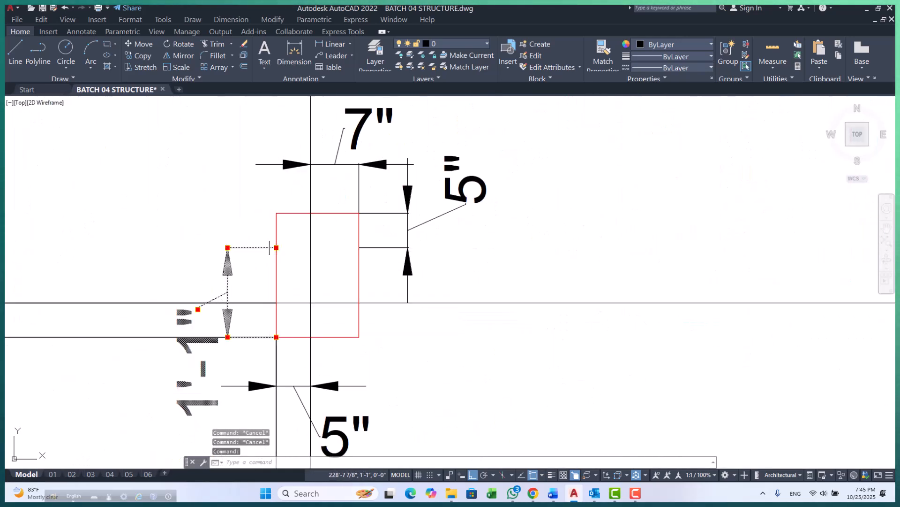
{"action": "scroll", "coordinate": [277, 302], "scroll_direction": "down", "scroll_amount": 4}
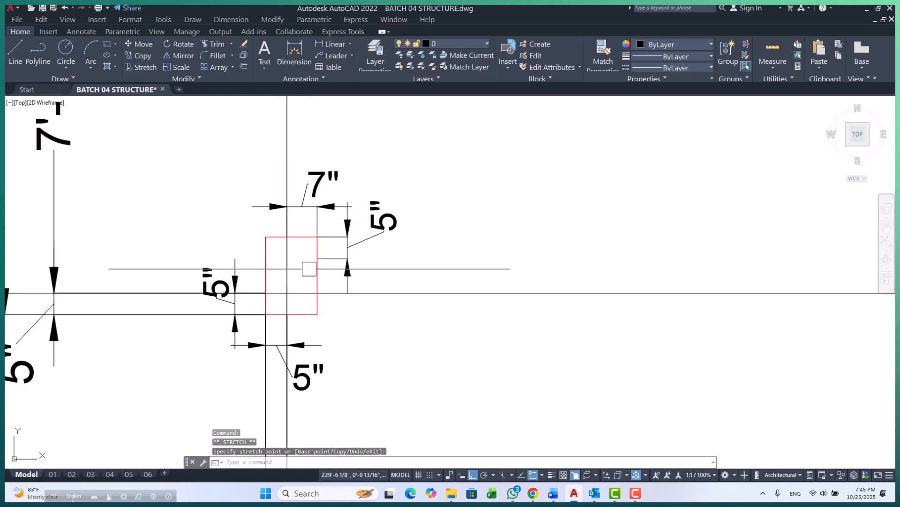
{"action": "key", "text": "Escape"}
{"action": "key", "text": "Escape"}
- Stretch the lower extension origin of the vertical dimension right of column A-05 to grid line 05
{"action": "scroll", "coordinate": [358, 253], "scroll_direction": "up", "scroll_amount": 4}
{"action": "left_click", "coordinate": [321, 253]}
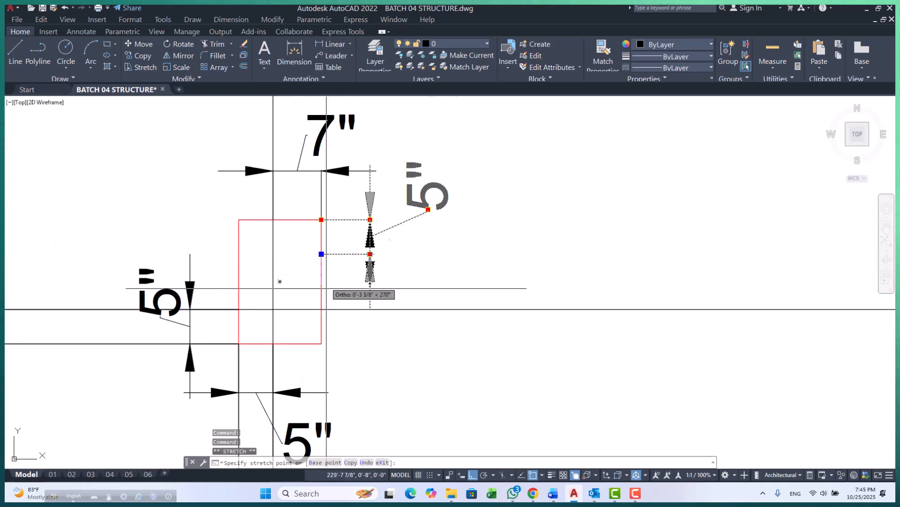
{"action": "left_click", "coordinate": [325, 309]}
{"action": "key", "text": "Escape"}
{"action": "key", "text": "Escape"}
- Move the text of the vertical dimension left of column A-05 below the column's bottom edge line
{"action": "scroll", "coordinate": [317, 189], "scroll_direction": "down", "scroll_amount": 4}
{"action": "scroll", "coordinate": [258, 249], "scroll_direction": "up", "scroll_amount": 6}
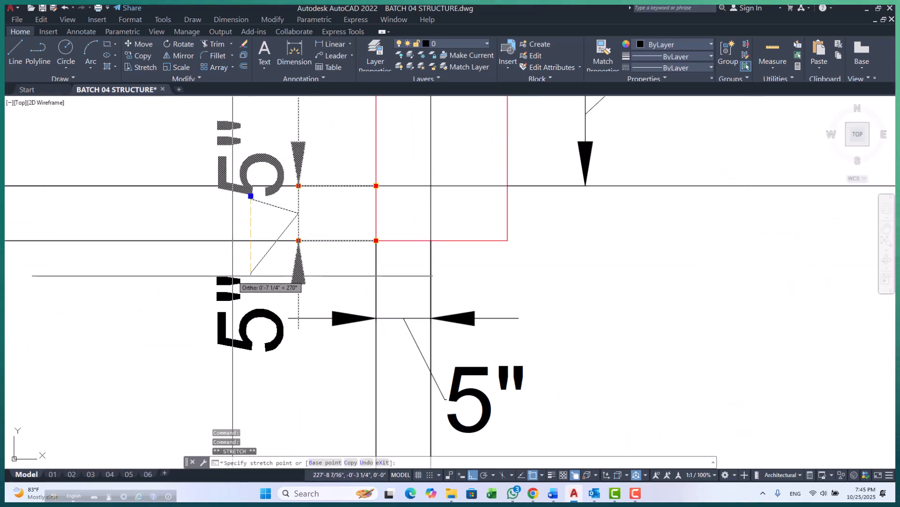
{"action": "scroll", "coordinate": [263, 300], "scroll_direction": "down", "scroll_amount": 6}
{"action": "scroll", "coordinate": [234, 221], "scroll_direction": "up", "scroll_amount": 4}
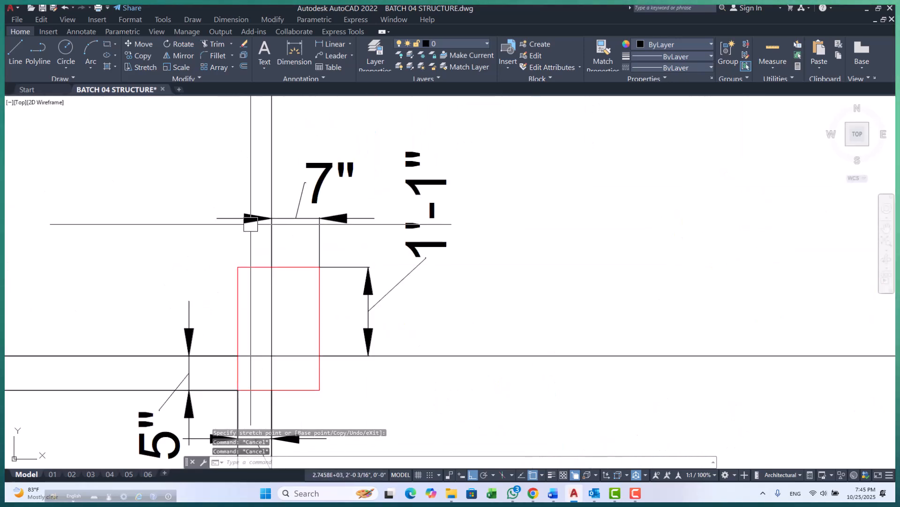
{"action": "left_click", "coordinate": [235, 221]}
{"action": "scroll", "coordinate": [230, 193], "scroll_direction": "down", "scroll_amount": 4}
{"action": "scroll", "coordinate": [260, 300], "scroll_direction": "up", "scroll_amount": 4}
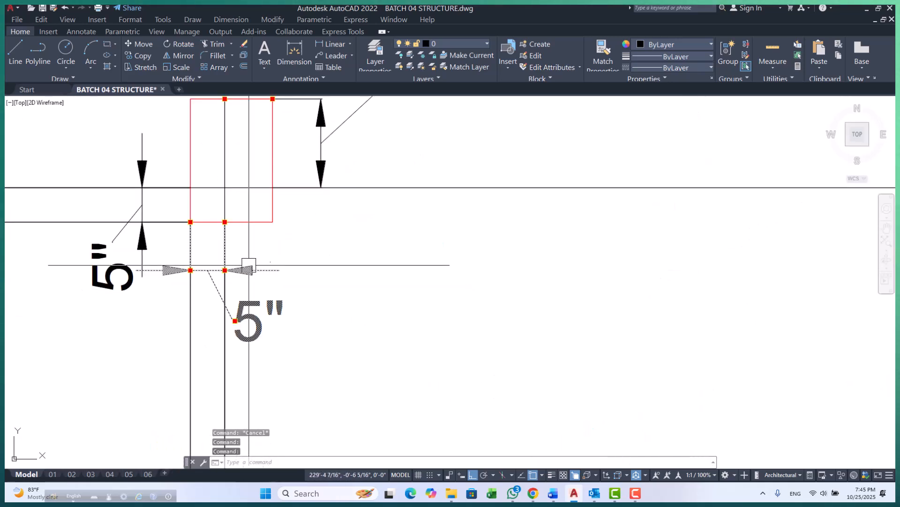
{"action": "scroll", "coordinate": [255, 277], "scroll_direction": "down", "scroll_amount": 4}
{"action": "key", "text": "Escape"}
- Move the text of the vertical dimension right of column A-05 down beside its dimension line
{"action": "scroll", "coordinate": [269, 202], "scroll_direction": "up", "scroll_amount": 4}
{"action": "middle_click_drag", "start_coordinate": [296, 230], "coordinate": [328, 121]}
{"action": "scroll", "coordinate": [292, 361], "scroll_direction": "down", "scroll_amount": 3}
{"action": "middle_click_drag", "start_coordinate": [349, 282], "coordinate": [335, 317]}
{"action": "left_click", "coordinate": [356, 239]}
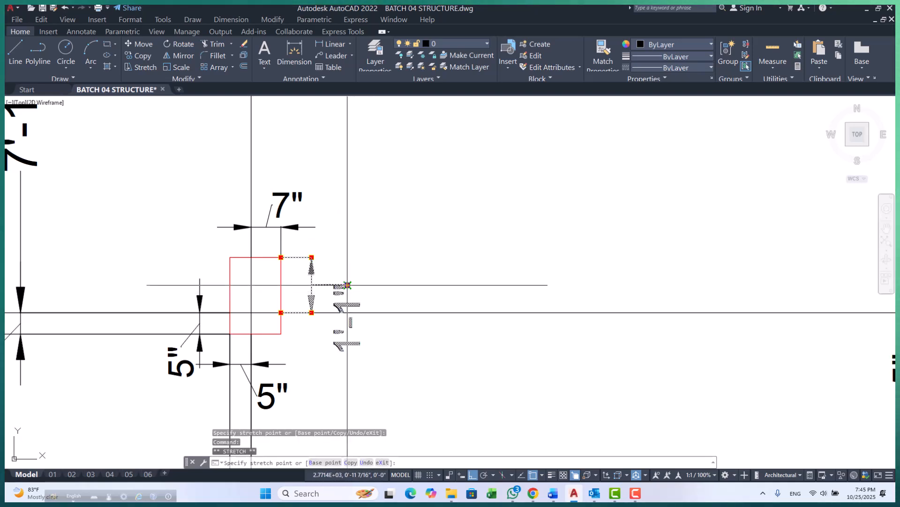
{"action": "key", "text": "Escape"}
- Move the horizontal dimension below column A-05 so that its right origin sits on the column's lower-right corner
{"action": "scroll", "coordinate": [369, 285], "scroll_direction": "down", "scroll_amount": 3}
{"action": "scroll", "coordinate": [320, 239], "scroll_direction": "up", "scroll_amount": 5}
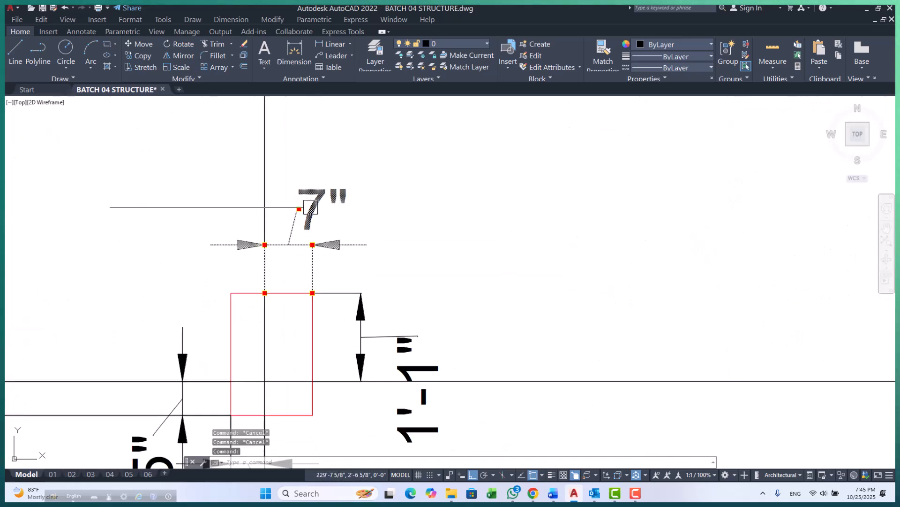
{"action": "scroll", "coordinate": [310, 207], "scroll_direction": "down", "scroll_amount": 5}
{"action": "scroll", "coordinate": [309, 328], "scroll_direction": "up", "scroll_amount": 5}
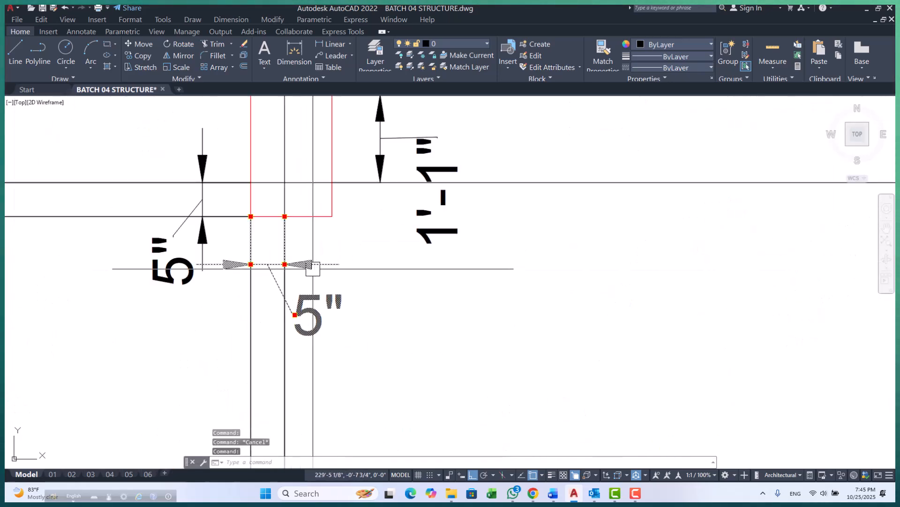
{"action": "type", "text": "m"}
{"action": "key", "text": "Return"}
{"action": "left_click", "coordinate": [284, 216]}
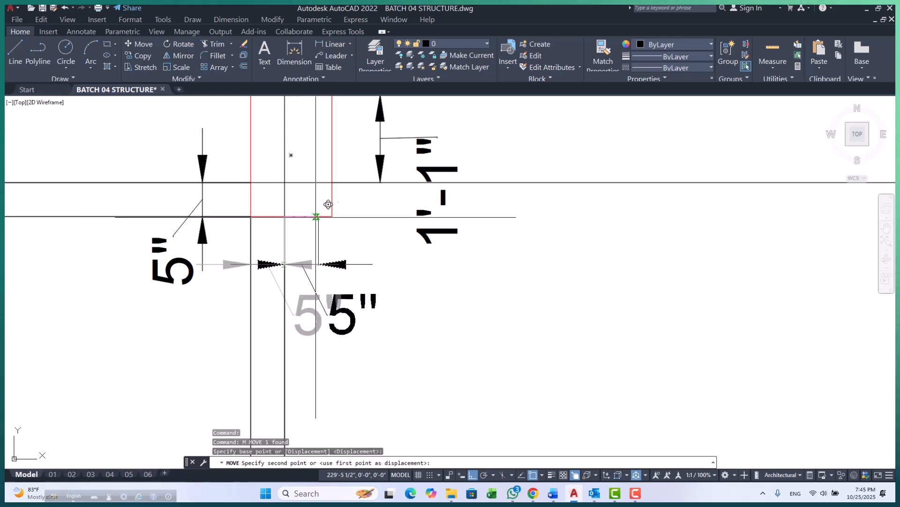
{"action": "left_click", "coordinate": [332, 216]}
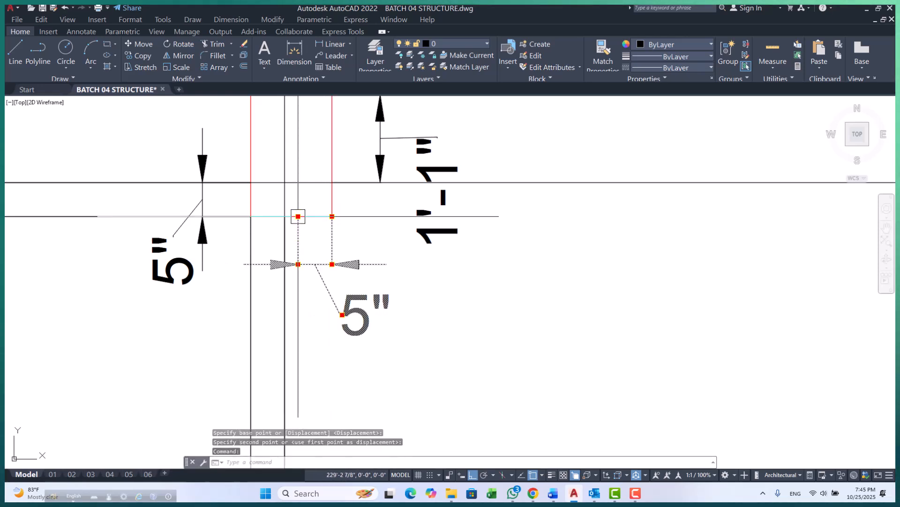
- Stretch the left extension origin of the horizontal dimension below column A-05 to grid line A
{"action": "left_click", "coordinate": [298, 216]}
{"action": "left_click", "coordinate": [284, 217]}
{"action": "key", "text": "Escape"}
{"action": "key", "text": "Escape"}
- Stretch the horizontal dimension above column A-05 so it spans from the column's upper-left corner to grid line A
{"action": "scroll", "coordinate": [292, 291], "scroll_direction": "down", "scroll_amount": 4}
{"action": "scroll", "coordinate": [293, 200], "scroll_direction": "up", "scroll_amount": 2}
{"action": "left_click", "coordinate": [293, 201]}
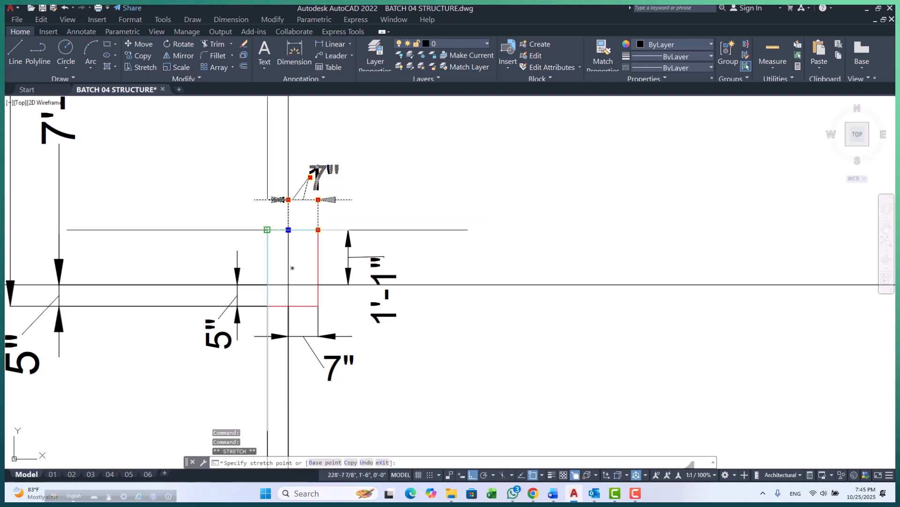
{"action": "left_click", "coordinate": [268, 229]}
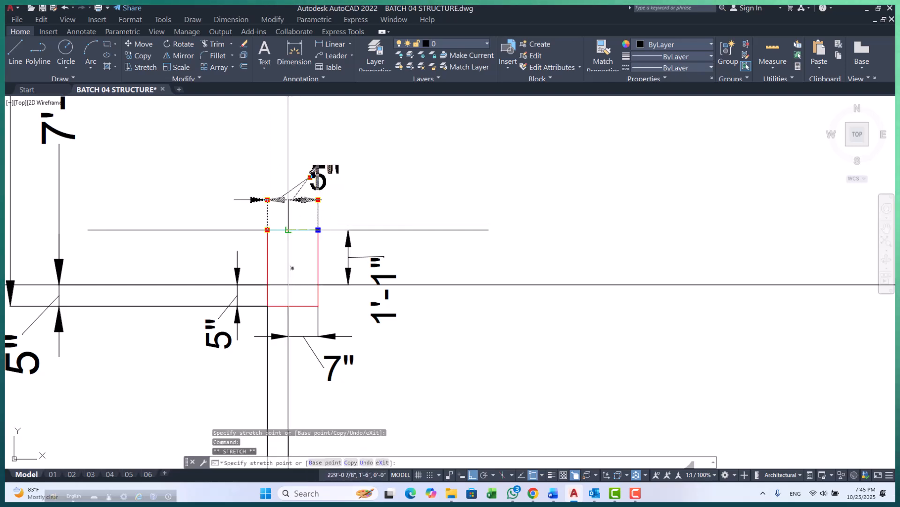
{"action": "key", "text": "Escape"}
{"action": "key", "text": "Escape"}
- Move the text of the vertical dimension right of column A-05 up and away from grid line 05
{"action": "scroll", "coordinate": [267, 246], "scroll_direction": "down", "scroll_amount": 2}
{"action": "scroll", "coordinate": [267, 246], "scroll_direction": "down", "scroll_amount": 2}
{"action": "scroll", "coordinate": [269, 259], "scroll_direction": "up", "scroll_amount": 5}
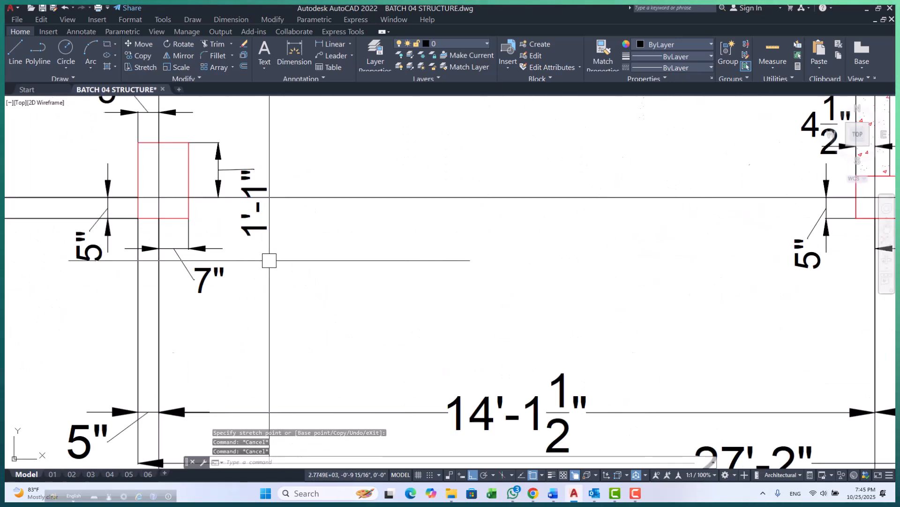
{"action": "left_click", "coordinate": [257, 226]}
{"action": "scroll", "coordinate": [263, 276], "scroll_direction": "down", "scroll_amount": 3}
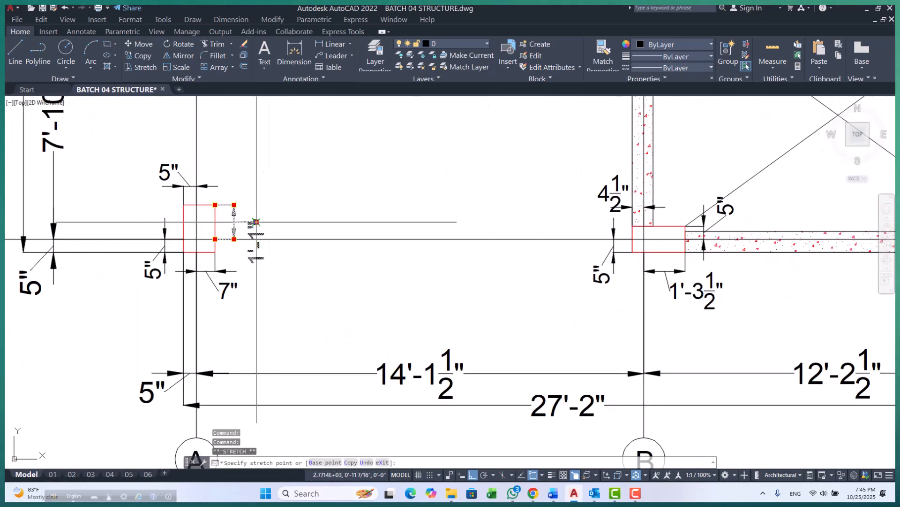
{"action": "scroll", "coordinate": [261, 215], "scroll_direction": "up", "scroll_amount": 4}
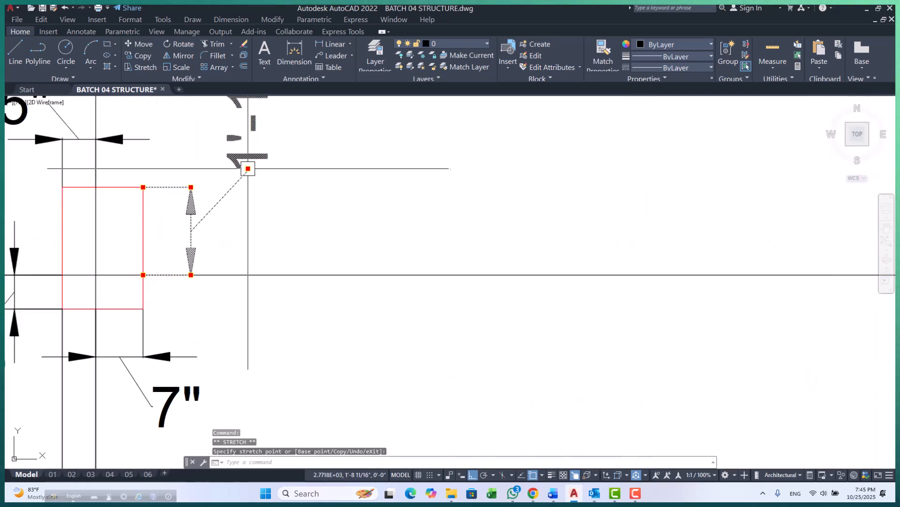
{"action": "key", "text": "Escape"}
- Stretch the upper extension origin of the vertical dimension left of column A-03 to grid line 03
{"action": "scroll", "coordinate": [253, 208], "scroll_direction": "down", "scroll_amount": 6}
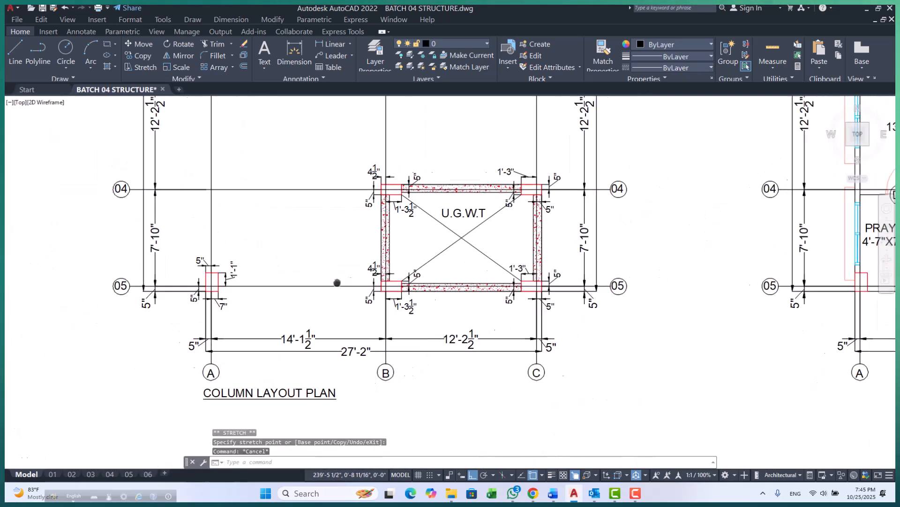
{"action": "scroll", "coordinate": [221, 233], "scroll_direction": "up", "scroll_amount": 8}
{"action": "scroll", "coordinate": [262, 251], "scroll_direction": "down", "scroll_amount": 4}
{"action": "scroll", "coordinate": [253, 245], "scroll_direction": "up", "scroll_amount": 3}
{"action": "left_click", "coordinate": [238, 237]}
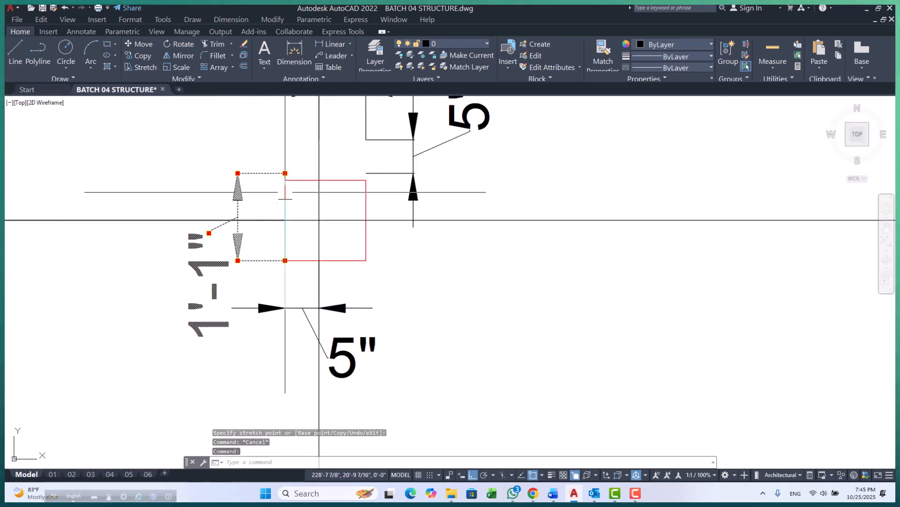
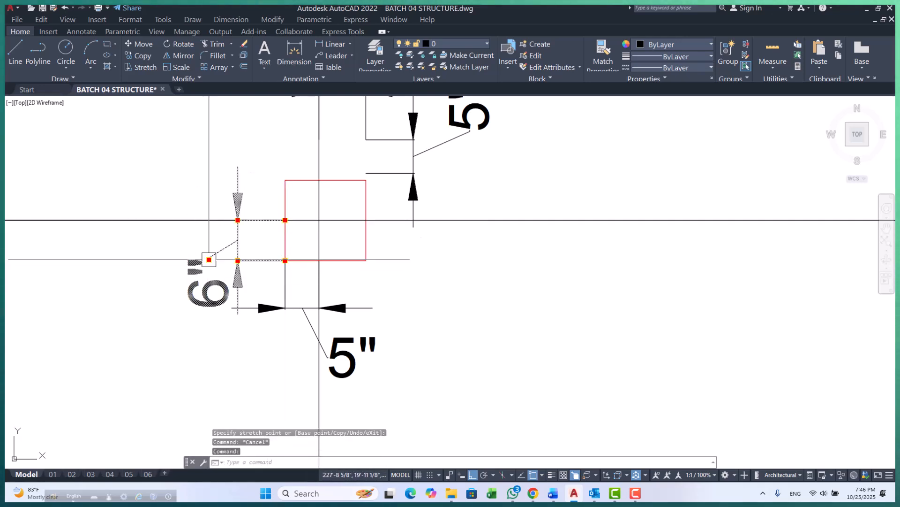
- Move the text of the vertical dimension left of column A-03 farther out from its dimension line
{"action": "scroll", "coordinate": [209, 259], "scroll_direction": "down", "scroll_amount": 6}
{"action": "scroll", "coordinate": [163, 271], "scroll_direction": "up", "scroll_amount": 6}
{"action": "left_click", "coordinate": [163, 271]}
{"action": "scroll", "coordinate": [163, 271], "scroll_direction": "up", "scroll_amount": 2}
{"action": "scroll", "coordinate": [253, 257], "scroll_direction": "down", "scroll_amount": 5}
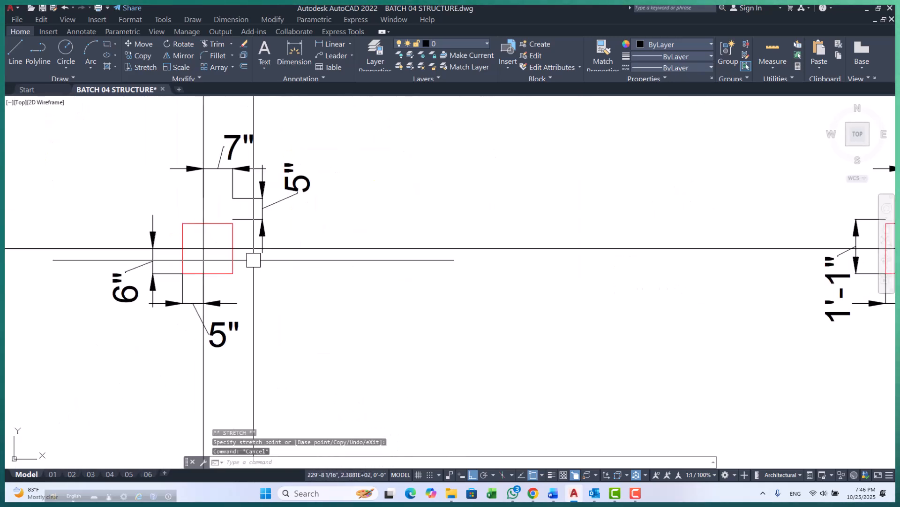
{"action": "key", "text": "Escape"}
- Move the vertical dimension right of column A-03 down so that its lower origin sits on grid line 03
{"action": "left_click", "coordinate": [253, 252]}
{"action": "type", "text": "m"}
{"action": "key", "text": "Return"}
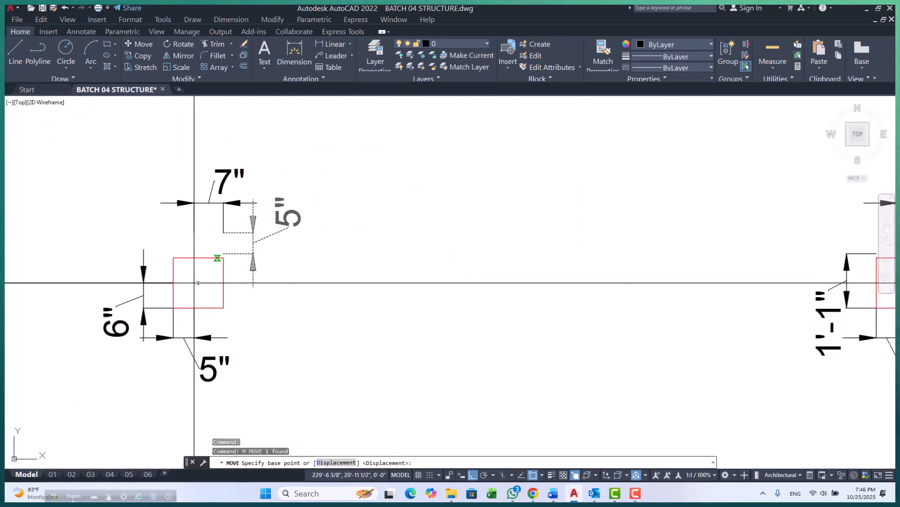
{"action": "left_click", "coordinate": [224, 282]}
{"action": "scroll", "coordinate": [239, 266], "scroll_direction": "up", "scroll_amount": 2}
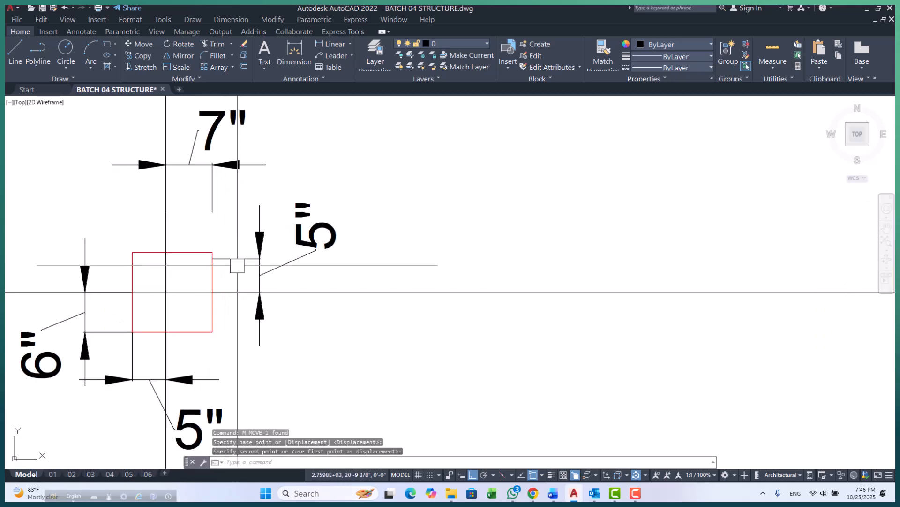
- Stretch the upper extension origin of the vertical dimension right of column A-03 to the column's upper-right corner
{"action": "scroll", "coordinate": [213, 258], "scroll_direction": "up", "scroll_amount": 4}
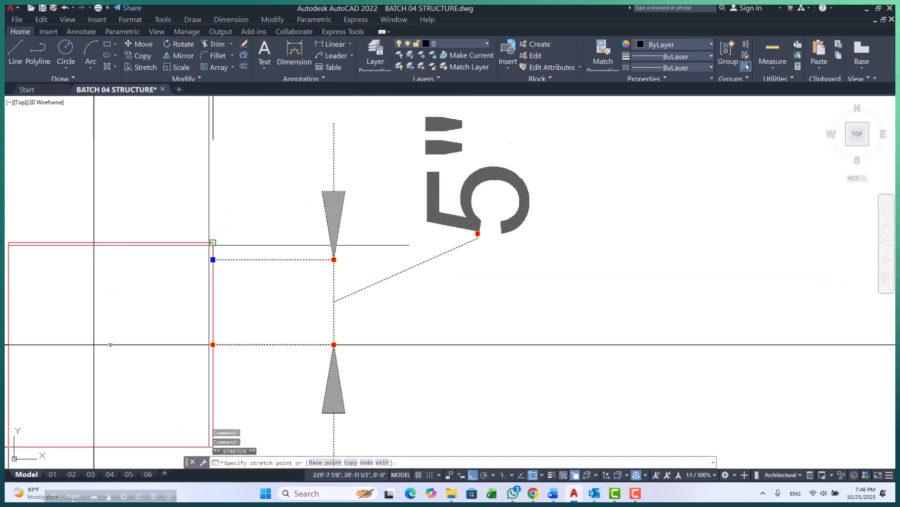
{"action": "left_click", "coordinate": [212, 244]}
{"action": "scroll", "coordinate": [334, 263], "scroll_direction": "down", "scroll_amount": 4}
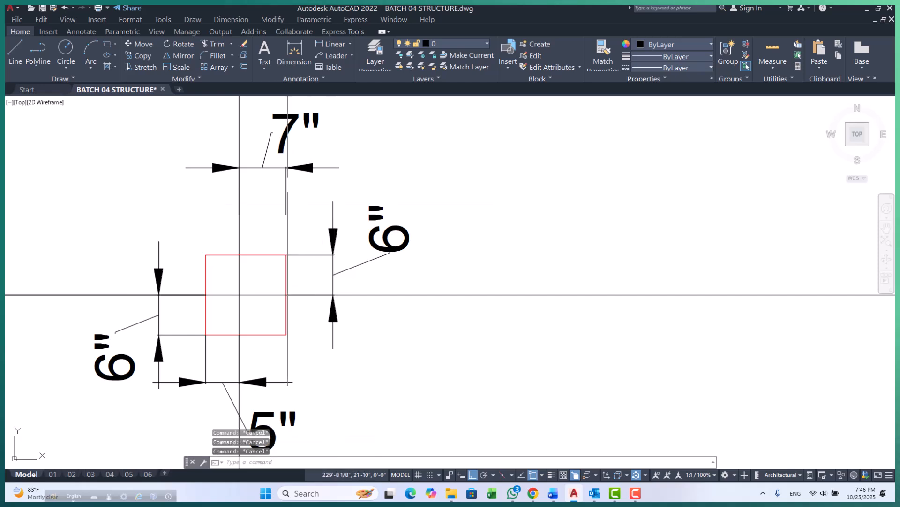
- Move the horizontal dimension above column A-03 down so its right origin meets the column's upper-right corner
{"action": "left_click", "coordinate": [286, 186]}
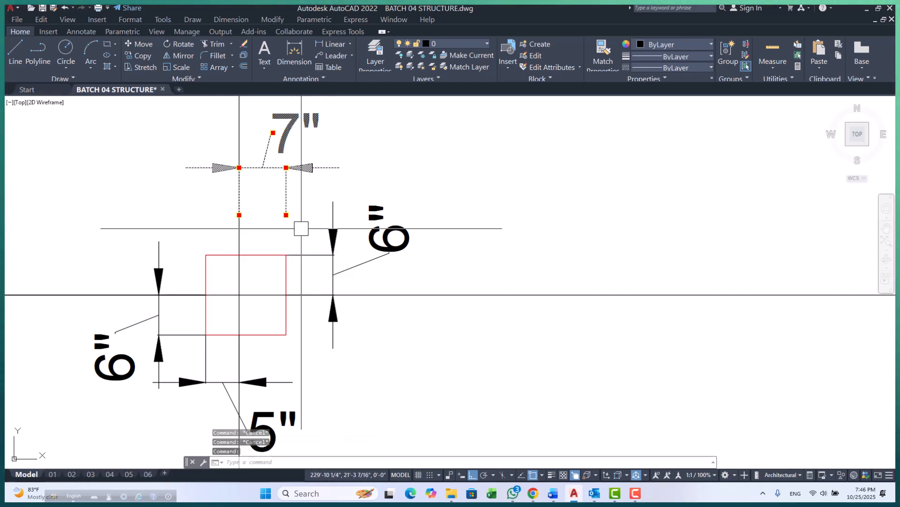
{"action": "type", "text": "m"}
{"action": "key", "text": "Return"}
{"action": "left_click", "coordinate": [285, 214]}
{"action": "left_click", "coordinate": [286, 255]}
{"action": "scroll", "coordinate": [298, 243], "scroll_direction": "down", "scroll_amount": 5}
{"action": "middle_click_drag", "start_coordinate": [392, 289], "coordinate": [378, 325]}
{"action": "scroll", "coordinate": [276, 284], "scroll_direction": "down", "scroll_amount": 5}
{"action": "scroll", "coordinate": [373, 271], "scroll_direction": "up", "scroll_amount": 5}
{"action": "scroll", "coordinate": [317, 274], "scroll_direction": "down", "scroll_amount": 6}
{"action": "key", "text": "Escape"}
{"action": "scroll", "coordinate": [262, 171], "scroll_direction": "up", "scroll_amount": 6}
{"action": "scroll", "coordinate": [244, 171], "scroll_direction": "down", "scroll_amount": 8}
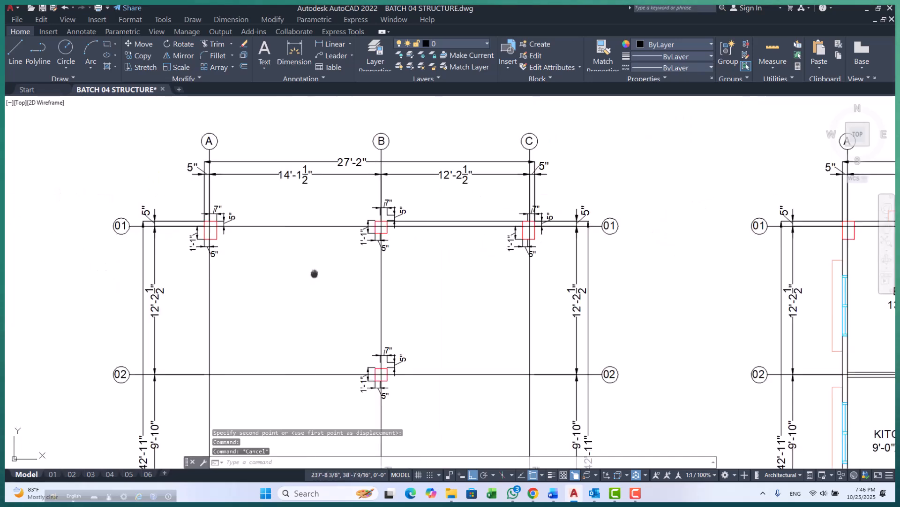
- Shift the text of the horizontal dimension above column C-04 to the right, closer to its dimension line
{"action": "middle_click_drag", "start_coordinate": [436, 226], "coordinate": [273, 218]}
{"action": "middle_click_drag", "start_coordinate": [271, 371], "coordinate": [262, 322]}
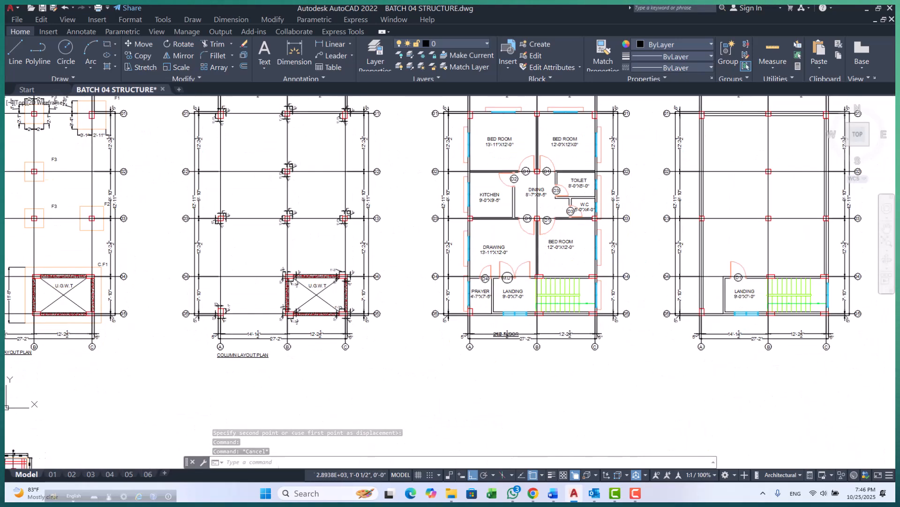
{"action": "scroll", "coordinate": [261, 321], "scroll_direction": "up", "scroll_amount": 5}
{"action": "scroll", "coordinate": [136, 275], "scroll_direction": "up", "scroll_amount": 5}
{"action": "middle_click_drag", "start_coordinate": [249, 252], "coordinate": [257, 279]}
{"action": "scroll", "coordinate": [280, 279], "scroll_direction": "down", "scroll_amount": 5}
{"action": "middle_click_drag", "start_coordinate": [364, 259], "coordinate": [335, 329]}
{"action": "middle_click_drag", "start_coordinate": [447, 324], "coordinate": [320, 317]}
{"action": "scroll", "coordinate": [394, 296], "scroll_direction": "up", "scroll_amount": 5}
{"action": "middle_click_drag", "start_coordinate": [344, 228], "coordinate": [330, 267]}
{"action": "scroll", "coordinate": [348, 225], "scroll_direction": "up", "scroll_amount": 2}
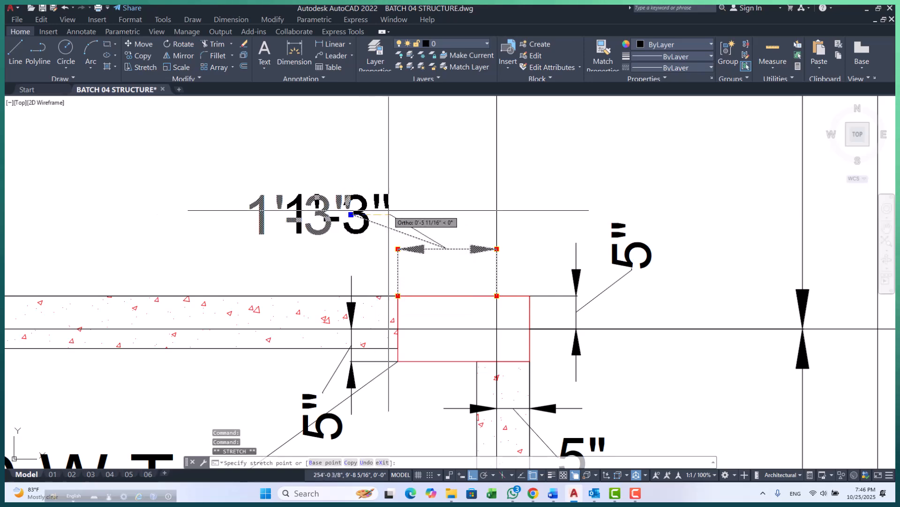
{"action": "scroll", "coordinate": [450, 183], "scroll_direction": "down", "scroll_amount": 4}
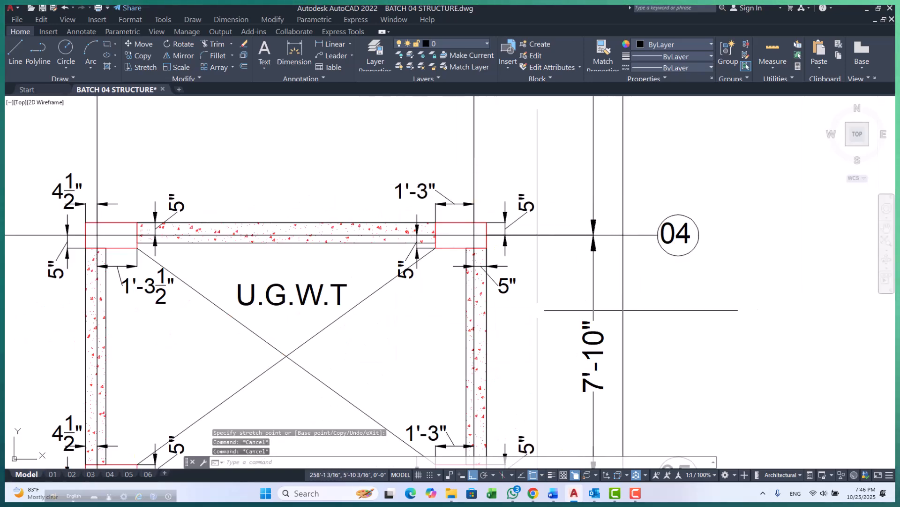
{"action": "middle_click_drag", "start_coordinate": [557, 309], "coordinate": [589, 267]}
{"action": "key", "text": "Escape"}
- Shift the text of the horizontal dimension above column B-05 slightly left, away from the tank wall
{"action": "scroll", "coordinate": [402, 268], "scroll_direction": "down", "scroll_amount": 2}
{"action": "scroll", "coordinate": [280, 264], "scroll_direction": "up", "scroll_amount": 5}
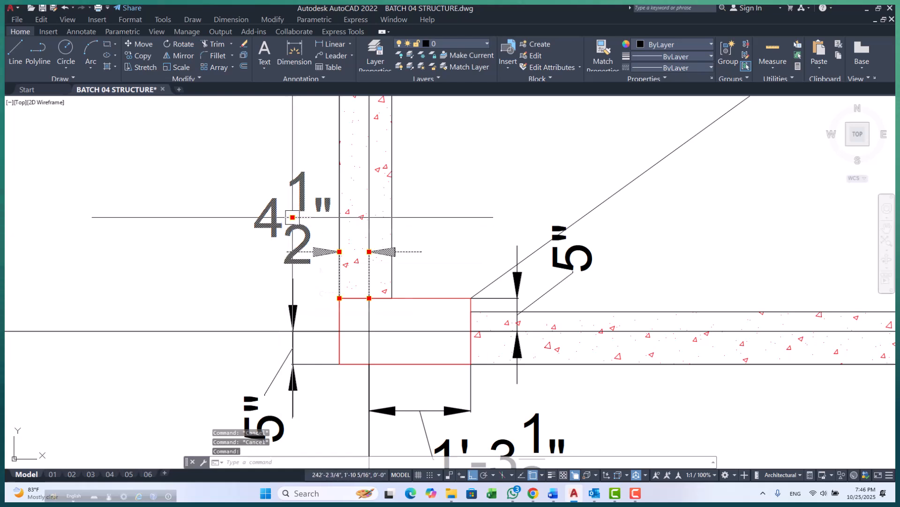
{"action": "left_click", "coordinate": [293, 217]}
{"action": "left_click", "coordinate": [253, 181]}
{"action": "key", "text": "Escape"}
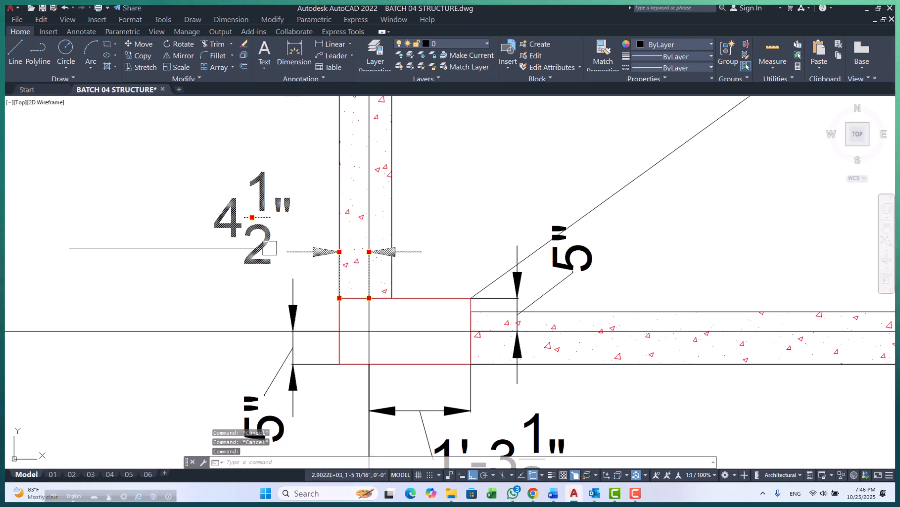
{"action": "left_click", "coordinate": [280, 217]}
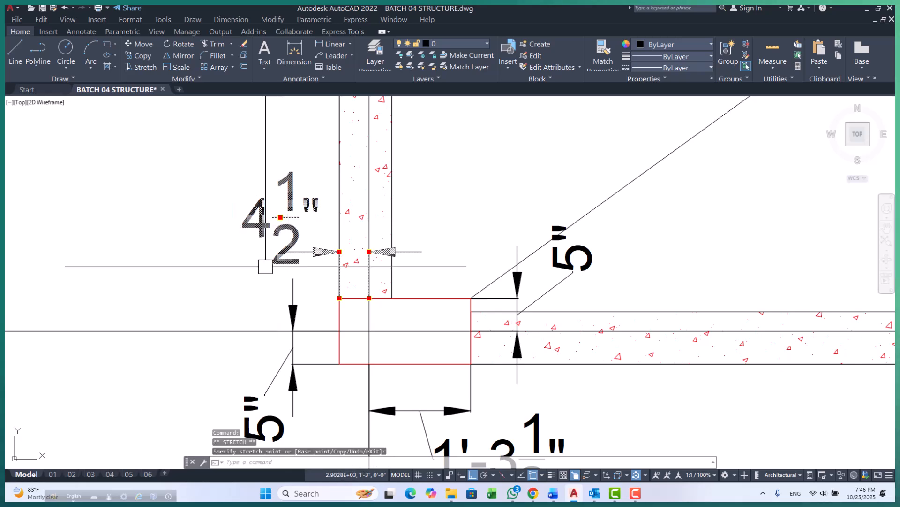
{"action": "type", "text": "ma"}
{"action": "key", "text": "Return"}
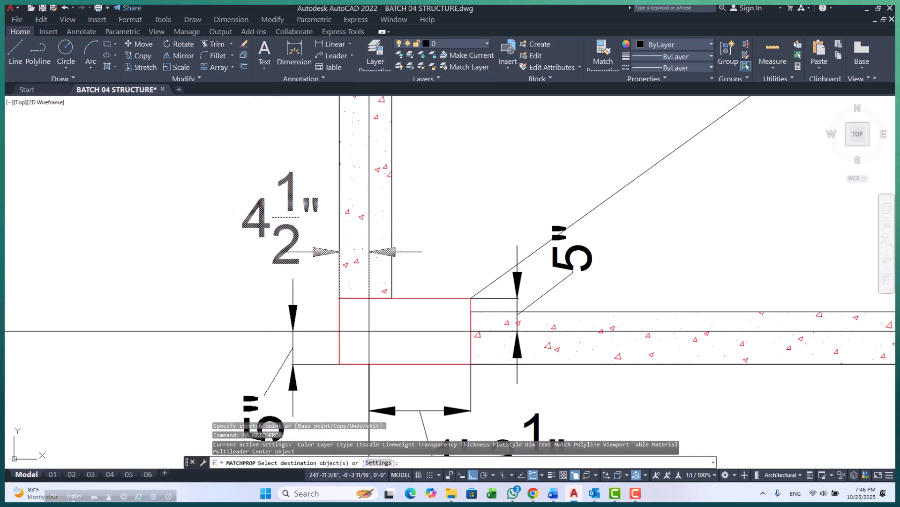
{"action": "key", "text": "Escape"}
{"action": "key", "text": "Escape"}
{"action": "key", "text": "Escape"}
- Move the horizontal dimension above column B-03 so its right origin meets grid line B at the column's top edge
{"action": "scroll", "coordinate": [282, 263], "scroll_direction": "down", "scroll_amount": 10}
{"action": "scroll", "coordinate": [303, 186], "scroll_direction": "up", "scroll_amount": 5}
{"action": "scroll", "coordinate": [324, 197], "scroll_direction": "up", "scroll_amount": 6}
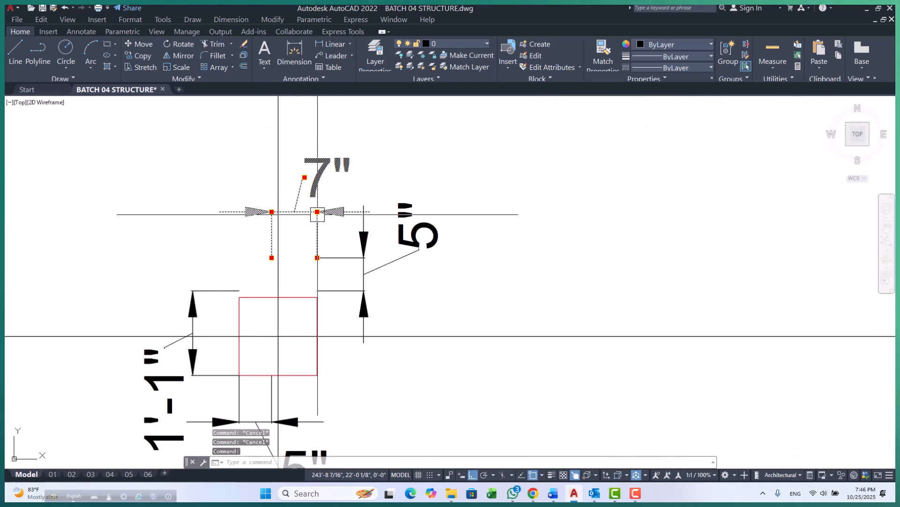
{"action": "left_click", "coordinate": [278, 296]}
{"action": "left_click", "coordinate": [235, 271]}
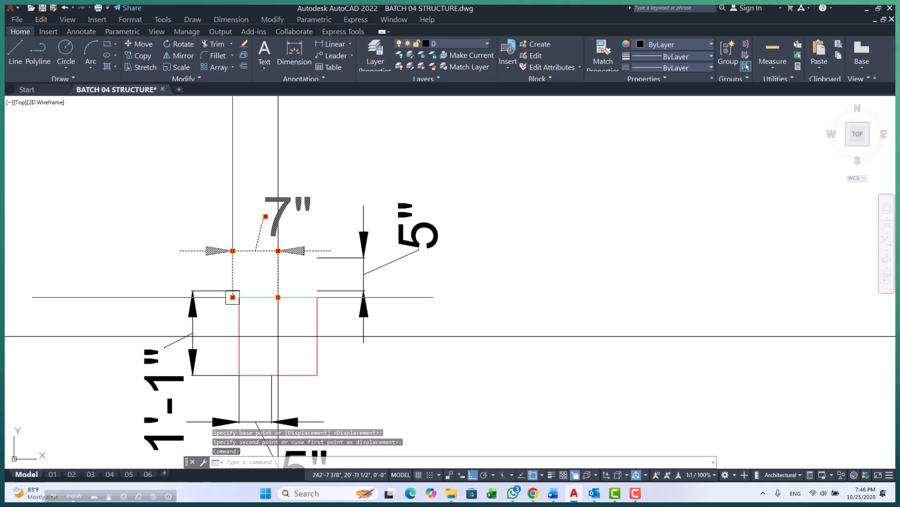
- Stretch the left origin of the horizontal dimension above column B-03 to the column's upper-left corner and shift its text left
{"action": "key", "text": "Escape"}
{"action": "scroll", "coordinate": [244, 291], "scroll_direction": "down", "scroll_amount": 4}
{"action": "scroll", "coordinate": [312, 222], "scroll_direction": "up", "scroll_amount": 5}
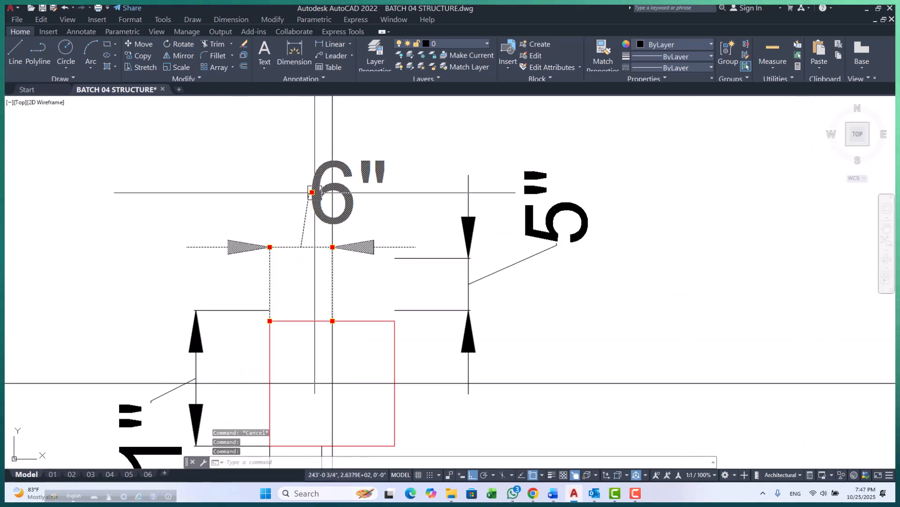
{"action": "left_click", "coordinate": [252, 191]}
{"action": "key", "text": "Escape"}
{"action": "scroll", "coordinate": [280, 220], "scroll_direction": "down", "scroll_amount": 4}
- Move the horizontal dimension above column B-01 so its left origin meets the column's upper-left corner
{"action": "middle_click_drag", "start_coordinate": [303, 189], "coordinate": [305, 296]}
{"action": "scroll", "coordinate": [303, 326], "scroll_direction": "down", "scroll_amount": 4}
{"action": "scroll", "coordinate": [286, 274], "scroll_direction": "up", "scroll_amount": 3}
{"action": "scroll", "coordinate": [300, 274], "scroll_direction": "down", "scroll_amount": 3}
{"action": "scroll", "coordinate": [323, 226], "scroll_direction": "up", "scroll_amount": 1}
{"action": "scroll", "coordinate": [321, 221], "scroll_direction": "down", "scroll_amount": 2}
{"action": "middle_click_drag", "start_coordinate": [336, 155], "coordinate": [311, 304]}
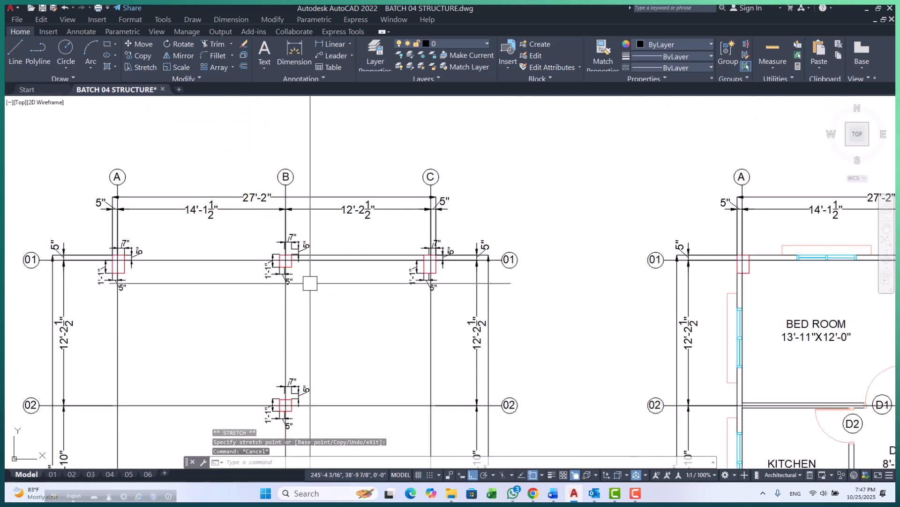
{"action": "scroll", "coordinate": [283, 246], "scroll_direction": "up", "scroll_amount": 4}
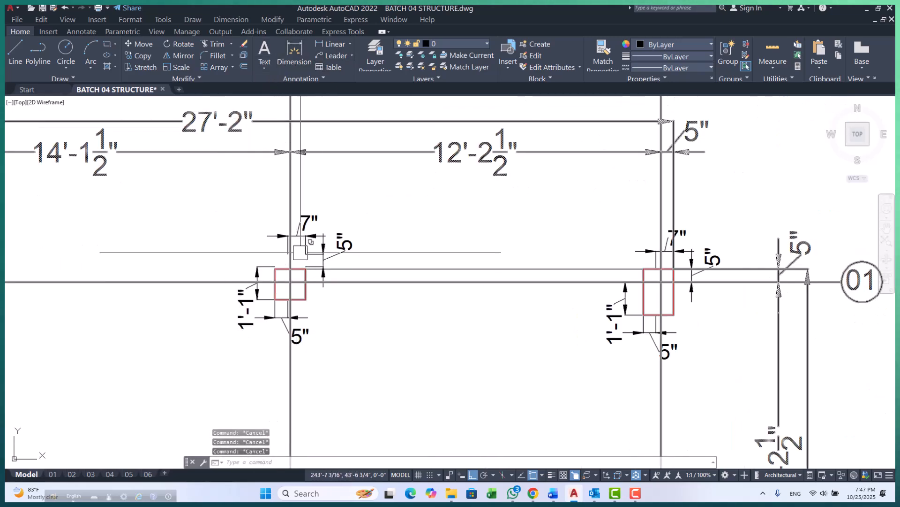
{"action": "scroll", "coordinate": [300, 252], "scroll_direction": "up", "scroll_amount": 4}
{"action": "key", "text": "Return"}
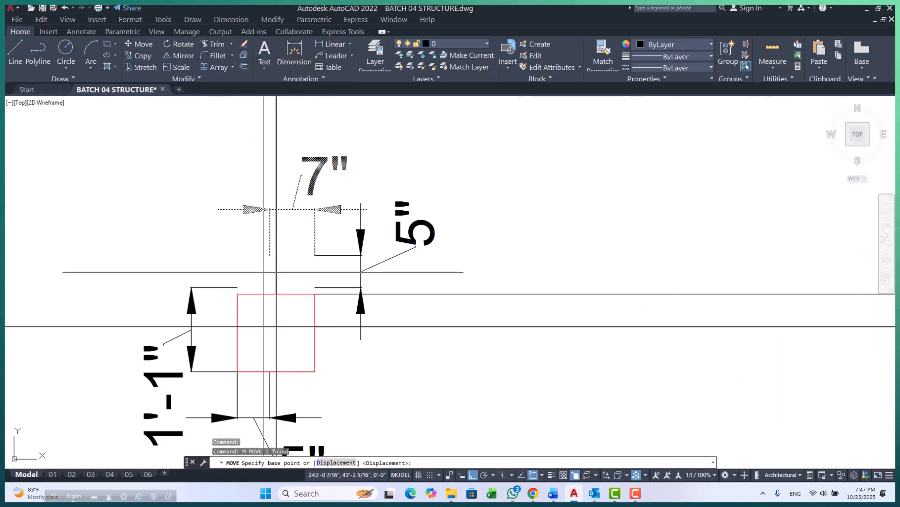
{"action": "left_click", "coordinate": [271, 255]}
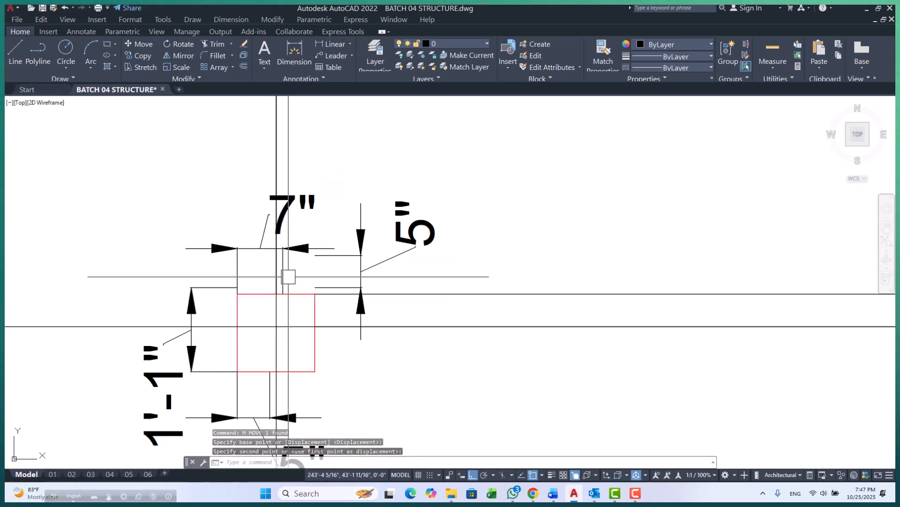
- Stretch the right origin of the horizontal dimension above column B-01 to grid line B and shift its text left
{"action": "left_click", "coordinate": [283, 294]}
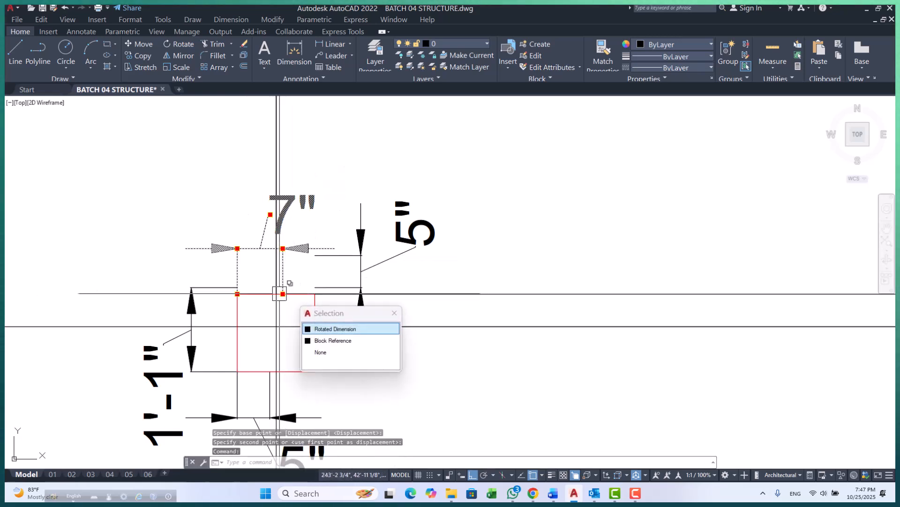
{"action": "left_click", "coordinate": [283, 293]}
{"action": "left_click", "coordinate": [277, 294]}
{"action": "left_click", "coordinate": [270, 214]}
{"action": "key", "text": "Escape"}
{"action": "key", "text": "Escape"}
{"action": "scroll", "coordinate": [228, 209], "scroll_direction": "down", "scroll_amount": 5}
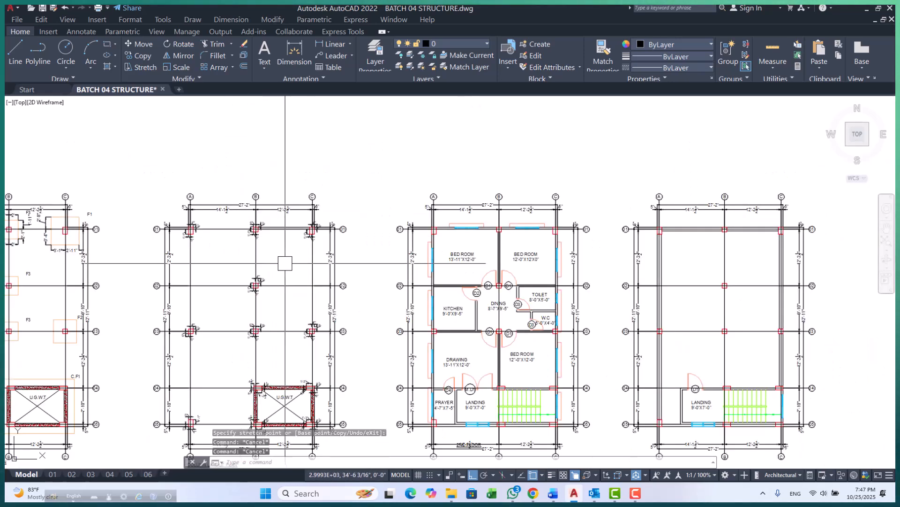
- Examine the column dimensions around the U.G.W.T. on grid lines 04 and 05, especially at column B-04
{"action": "scroll", "coordinate": [227, 203], "scroll_direction": "up", "scroll_amount": 4}
{"action": "scroll", "coordinate": [244, 230], "scroll_direction": "up", "scroll_amount": 2}
{"action": "scroll", "coordinate": [261, 255], "scroll_direction": "down", "scroll_amount": 5}
{"action": "scroll", "coordinate": [210, 177], "scroll_direction": "up", "scroll_amount": 4}
{"action": "scroll", "coordinate": [209, 177], "scroll_direction": "up", "scroll_amount": 3}
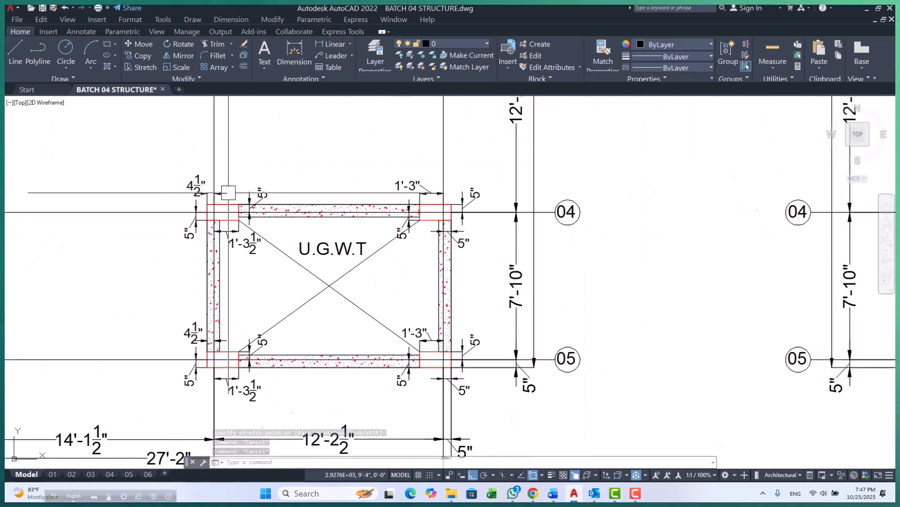
{"action": "scroll", "coordinate": [225, 193], "scroll_direction": "down", "scroll_amount": 5}
{"action": "scroll", "coordinate": [218, 253], "scroll_direction": "up", "scroll_amount": 2}
{"action": "scroll", "coordinate": [225, 242], "scroll_direction": "down", "scroll_amount": 2}
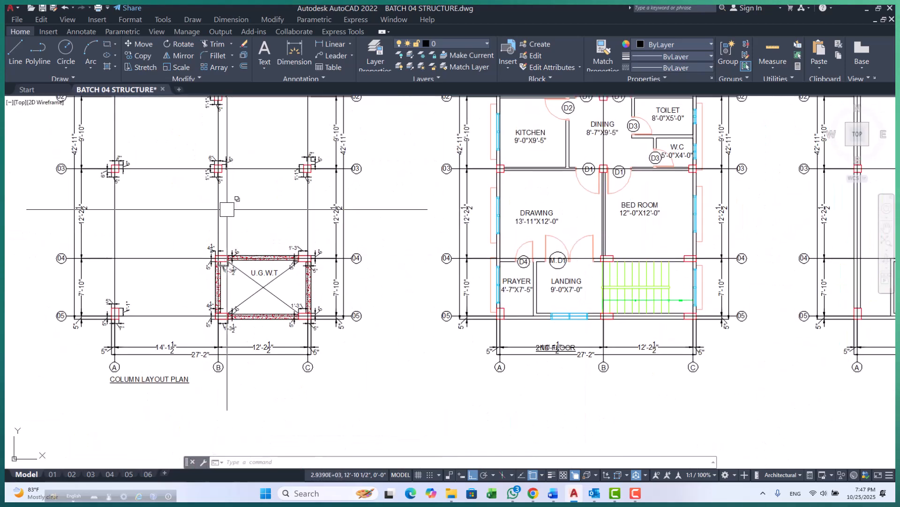
{"action": "scroll", "coordinate": [216, 273], "scroll_direction": "up", "scroll_amount": 4}
{"action": "scroll", "coordinate": [208, 227], "scroll_direction": "up", "scroll_amount": 3}
{"action": "scroll", "coordinate": [210, 235], "scroll_direction": "down", "scroll_amount": 2}
{"action": "scroll", "coordinate": [209, 251], "scroll_direction": "up", "scroll_amount": 3}
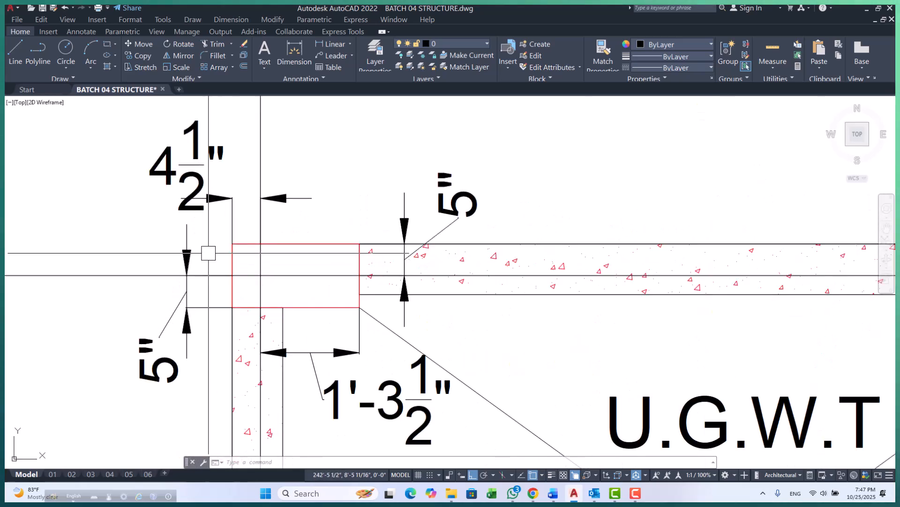
- Draw a vertical construction line along the left faces of the upper columns on grid line B
{"action": "scroll", "coordinate": [228, 258], "scroll_direction": "down", "scroll_amount": 5}
{"action": "scroll", "coordinate": [251, 210], "scroll_direction": "up", "scroll_amount": 5}
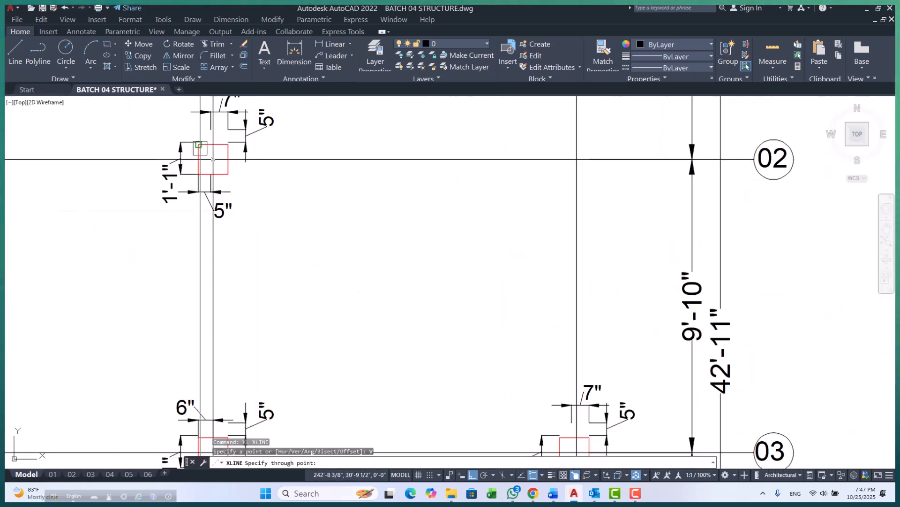
{"action": "scroll", "coordinate": [202, 153], "scroll_direction": "up", "scroll_amount": 3}
{"action": "scroll", "coordinate": [232, 178], "scroll_direction": "down", "scroll_amount": 6}
{"action": "scroll", "coordinate": [239, 173], "scroll_direction": "up", "scroll_amount": 5}
{"action": "scroll", "coordinate": [249, 170], "scroll_direction": "down", "scroll_amount": 4}
{"action": "scroll", "coordinate": [239, 241], "scroll_direction": "up", "scroll_amount": 5}
{"action": "scroll", "coordinate": [165, 309], "scroll_direction": "up", "scroll_amount": 5}
{"action": "key", "text": "Escape"}
{"action": "key", "text": "Escape"}
{"action": "scroll", "coordinate": [287, 156], "scroll_direction": "down", "scroll_amount": 5}
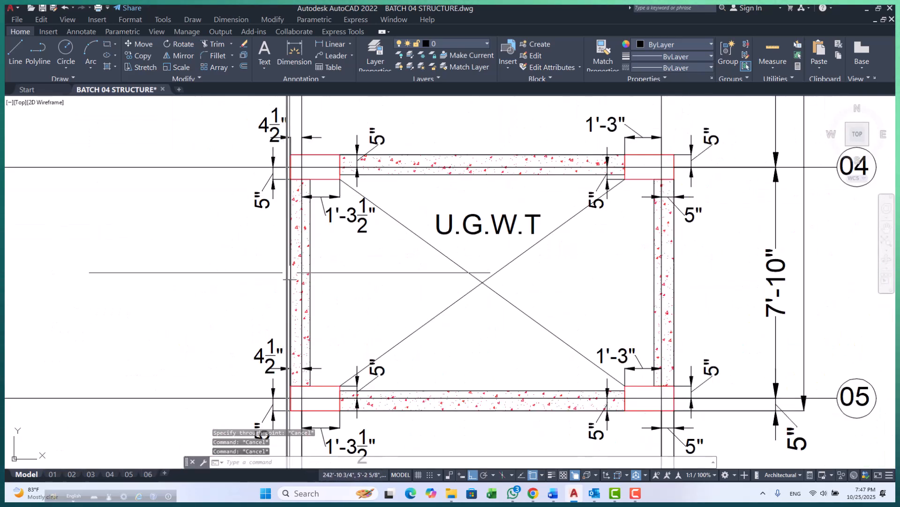
- Compare the vertical construction line with the left edges of columns B-04 and B-05
{"action": "middle_click_drag", "start_coordinate": [288, 268], "coordinate": [287, 91]}
{"action": "middle_click_drag", "start_coordinate": [287, 275], "coordinate": [278, 150]}
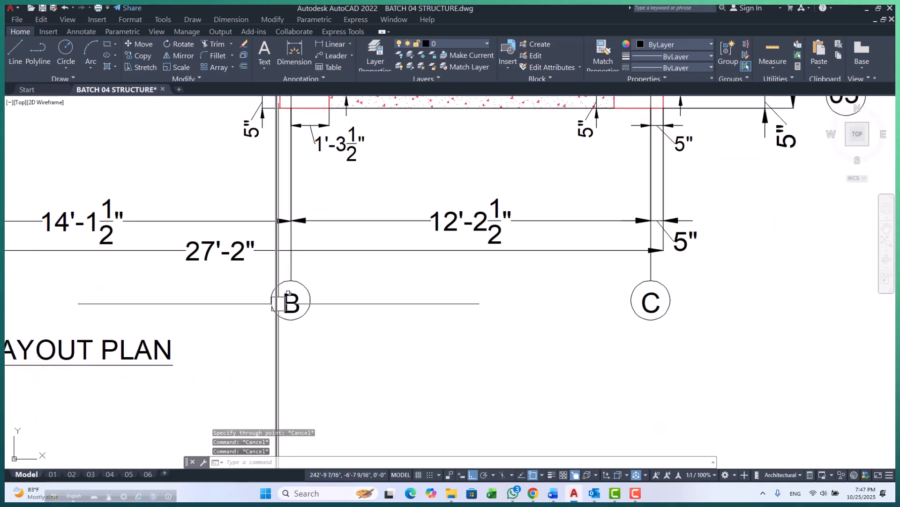
{"action": "scroll", "coordinate": [278, 302], "scroll_direction": "down", "scroll_amount": 4}
{"action": "middle_click_drag", "start_coordinate": [274, 276], "coordinate": [274, 297]}
{"action": "scroll", "coordinate": [273, 296], "scroll_direction": "up", "scroll_amount": 6}
{"action": "left_click", "coordinate": [245, 242]}
{"action": "key", "text": "Escape"}
{"action": "left_click", "coordinate": [253, 224]}
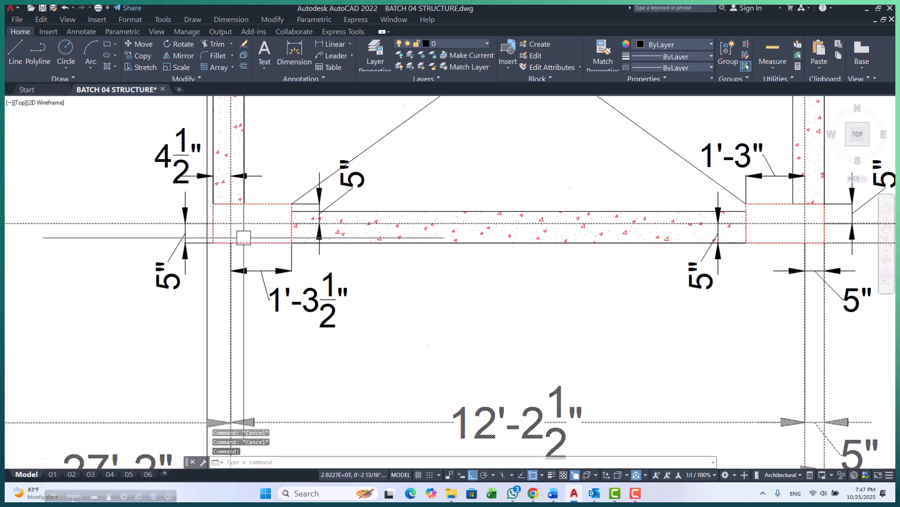
- Erase the vertical construction line beside grid line B
{"action": "scroll", "coordinate": [247, 231], "scroll_direction": "down", "scroll_amount": 6}
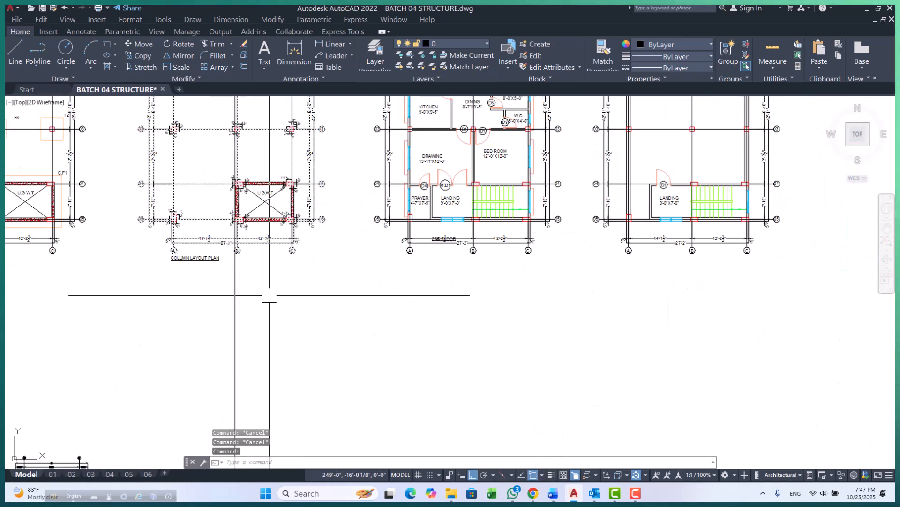
{"action": "key", "text": "Escape"}
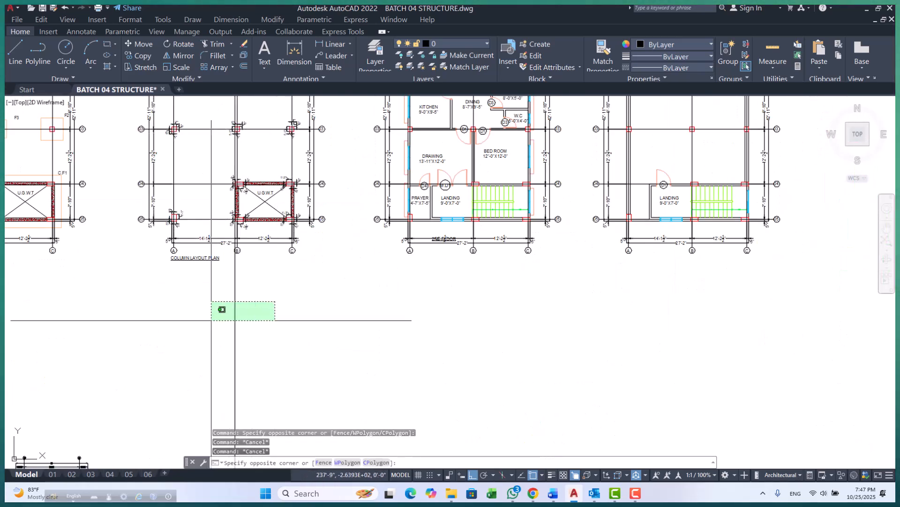
{"action": "left_click", "coordinate": [228, 317]}
- Look over the column layout plan's dimensions from the U.G.W.T. corner up to column A-01
{"action": "scroll", "coordinate": [218, 167], "scroll_direction": "up", "scroll_amount": 2}
{"action": "scroll", "coordinate": [253, 293], "scroll_direction": "down", "scroll_amount": 4}
{"action": "scroll", "coordinate": [300, 240], "scroll_direction": "up", "scroll_amount": 4}
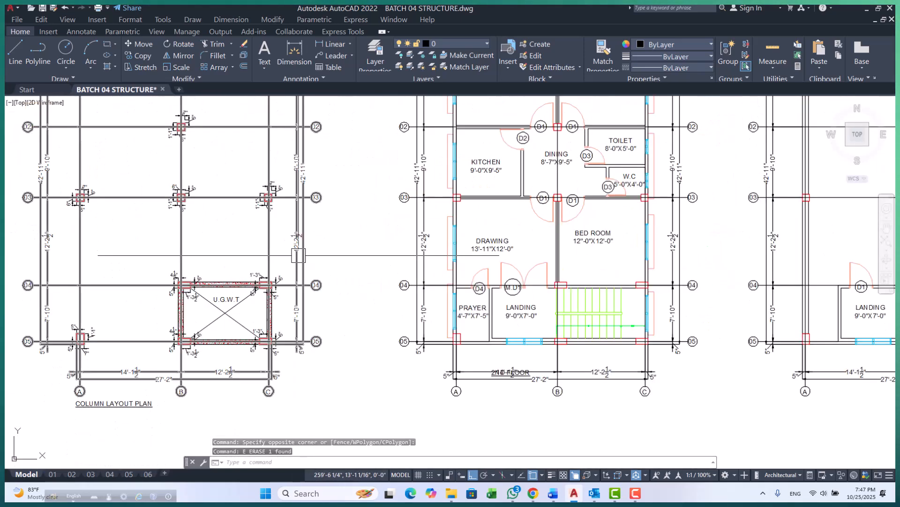
{"action": "scroll", "coordinate": [220, 361], "scroll_direction": "up", "scroll_amount": 2}
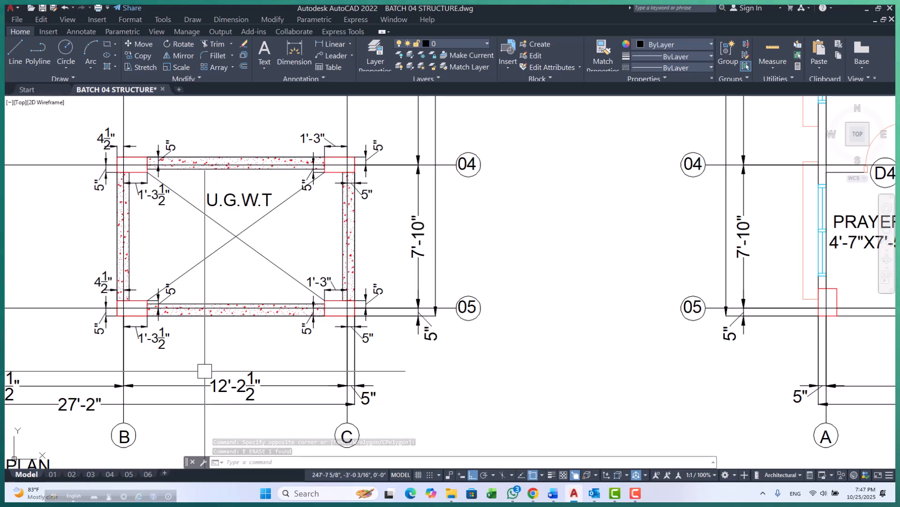
{"action": "scroll", "coordinate": [211, 300], "scroll_direction": "down", "scroll_amount": 2}
{"action": "scroll", "coordinate": [261, 284], "scroll_direction": "down", "scroll_amount": 3}
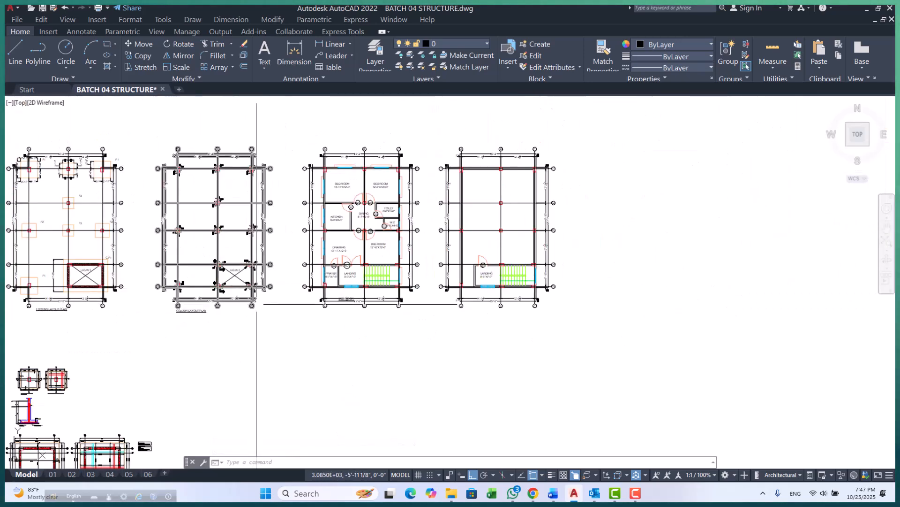
{"action": "scroll", "coordinate": [259, 277], "scroll_direction": "up", "scroll_amount": 2}
{"action": "scroll", "coordinate": [229, 323], "scroll_direction": "up", "scroll_amount": 4}
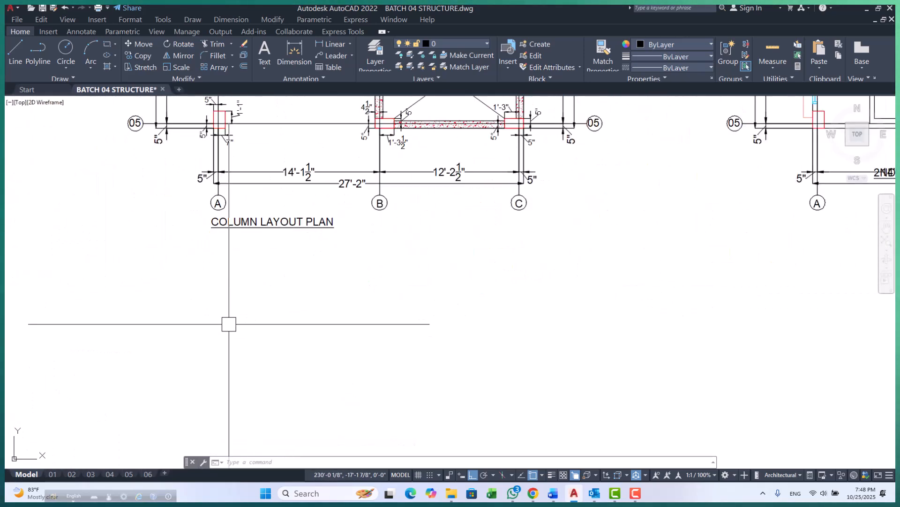
{"action": "scroll", "coordinate": [229, 324], "scroll_direction": "down", "scroll_amount": 3}
{"action": "scroll", "coordinate": [253, 268], "scroll_direction": "up", "scroll_amount": 1}
{"action": "scroll", "coordinate": [244, 235], "scroll_direction": "down", "scroll_amount": 1}
{"action": "scroll", "coordinate": [240, 202], "scroll_direction": "up", "scroll_amount": 4}
{"action": "scroll", "coordinate": [196, 219], "scroll_direction": "up", "scroll_amount": 5}
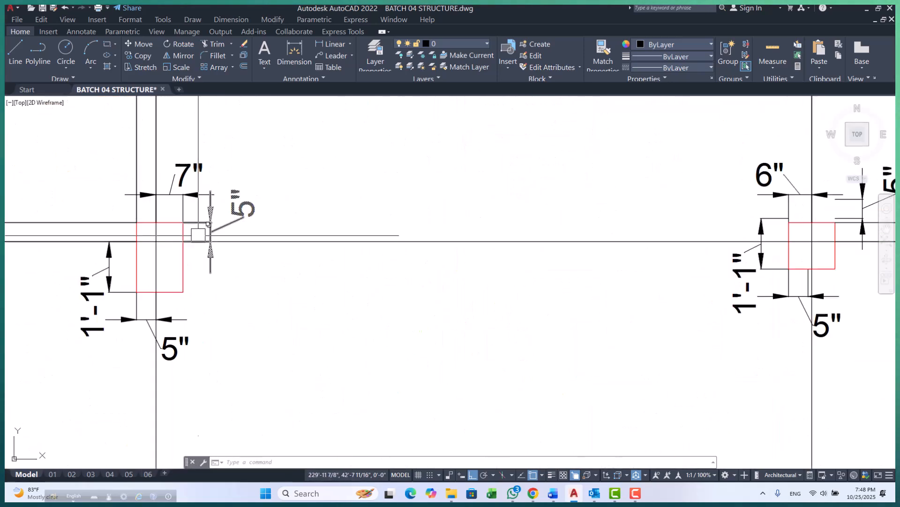
{"action": "key", "text": "Escape"}
{"action": "left_click", "coordinate": [327, 45]}
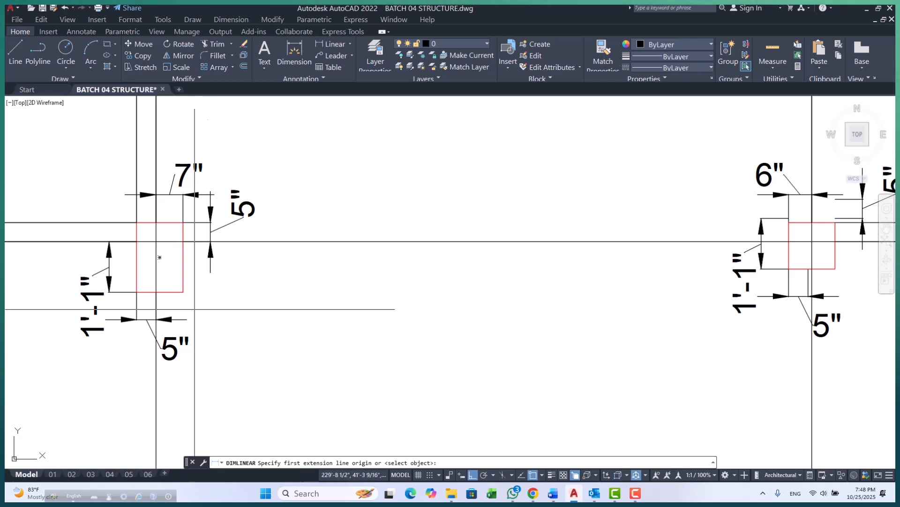
{"action": "key", "text": "Escape"}
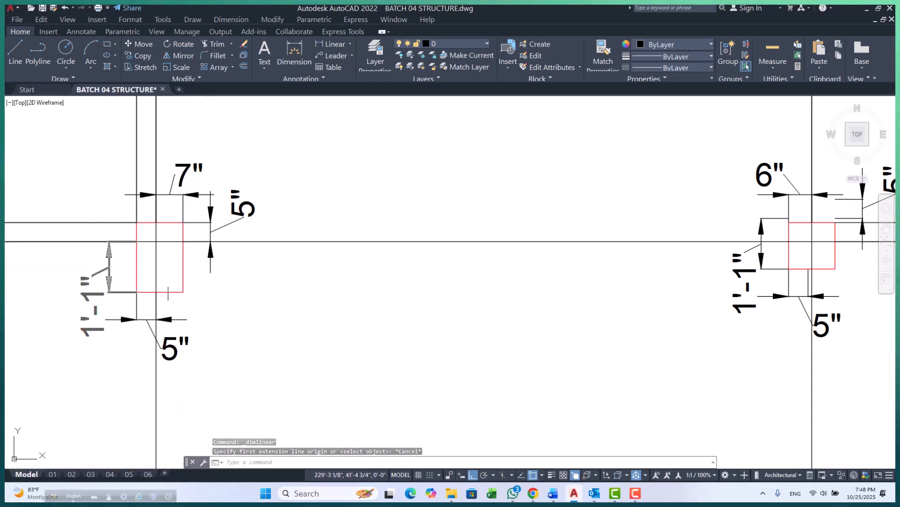
{"action": "key", "text": "Escape"}
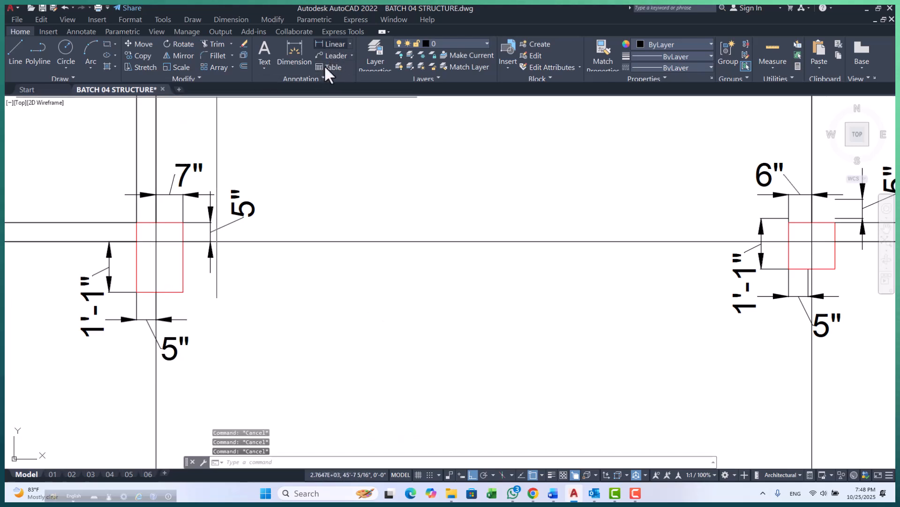
- Check column A-01's overall height with a temporary linear dimension between its upper and lower faces
{"action": "left_click", "coordinate": [331, 46]}
{"action": "scroll", "coordinate": [175, 271], "scroll_direction": "up", "scroll_amount": 4}
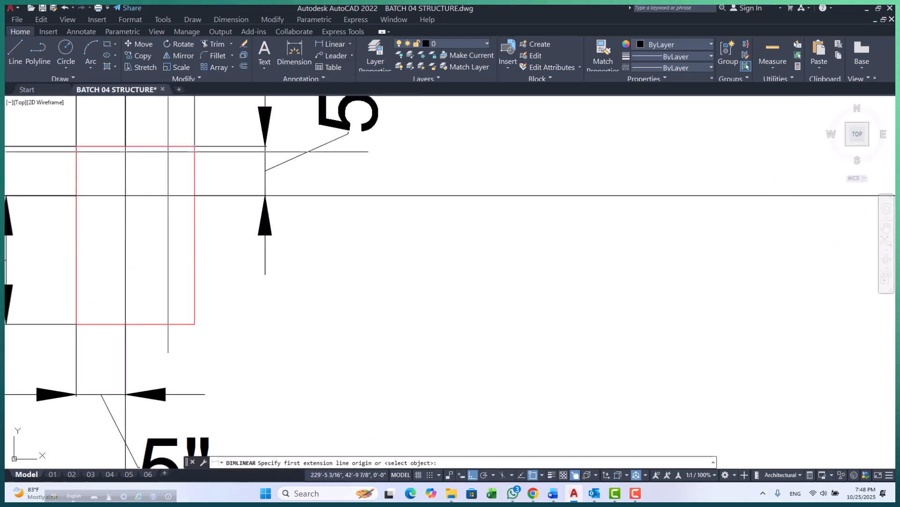
{"action": "left_click", "coordinate": [164, 325]}
{"action": "scroll", "coordinate": [168, 321], "scroll_direction": "down", "scroll_amount": 3}
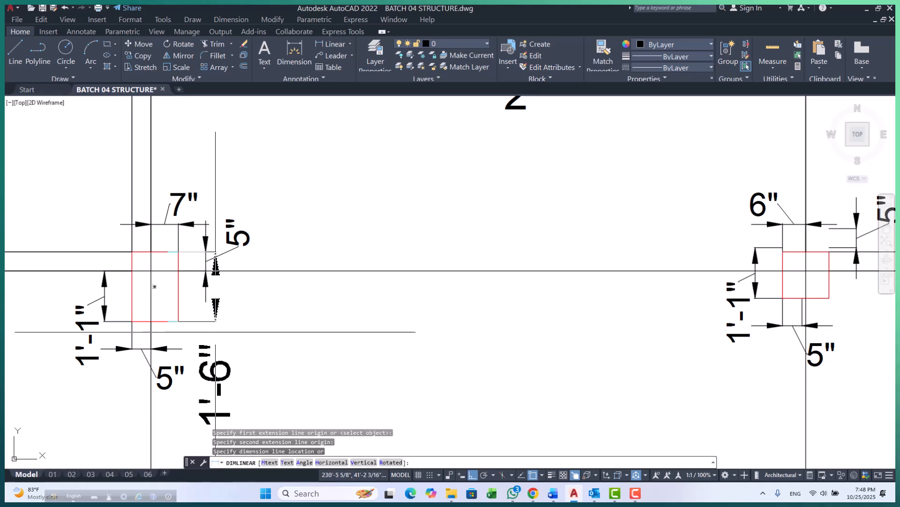
{"action": "key", "text": "Escape"}
{"action": "scroll", "coordinate": [134, 301], "scroll_direction": "up", "scroll_amount": 2}
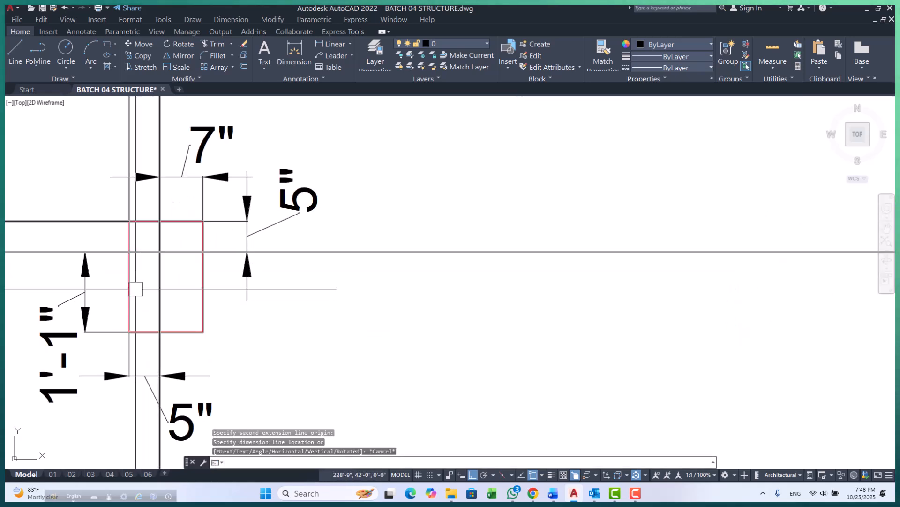
{"action": "key", "text": "Escape"}
{"action": "key", "text": "Escape"}
{"action": "key", "text": "Escape"}
- Add a multiline text label reading C1 above and beside column A-01, with its text frame narrowed to fit
{"action": "scroll", "coordinate": [209, 308], "scroll_direction": "down", "scroll_amount": 4}
{"action": "scroll", "coordinate": [217, 310], "scroll_direction": "down", "scroll_amount": 2}
{"action": "scroll", "coordinate": [218, 310], "scroll_direction": "down", "scroll_amount": 2}
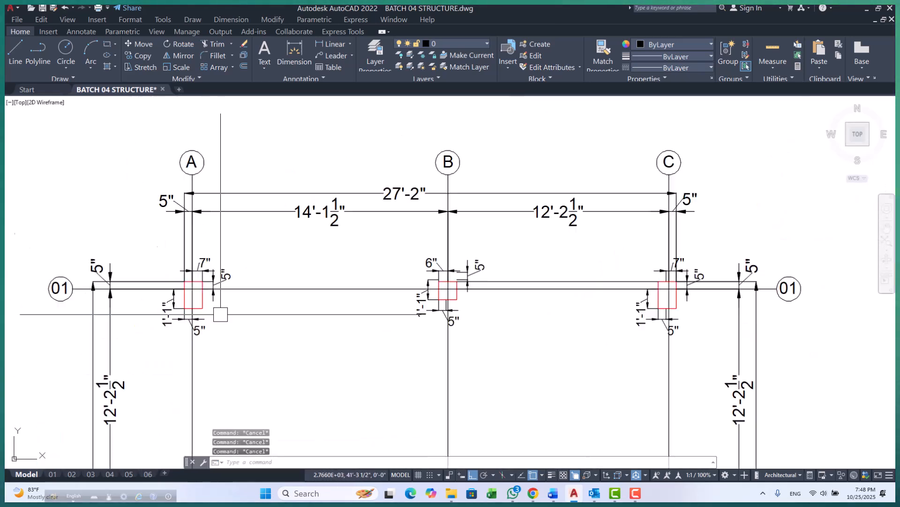
{"action": "type", "text": "T"}
{"action": "key", "text": "Return"}
{"action": "scroll", "coordinate": [225, 320], "scroll_direction": "down", "scroll_amount": 2}
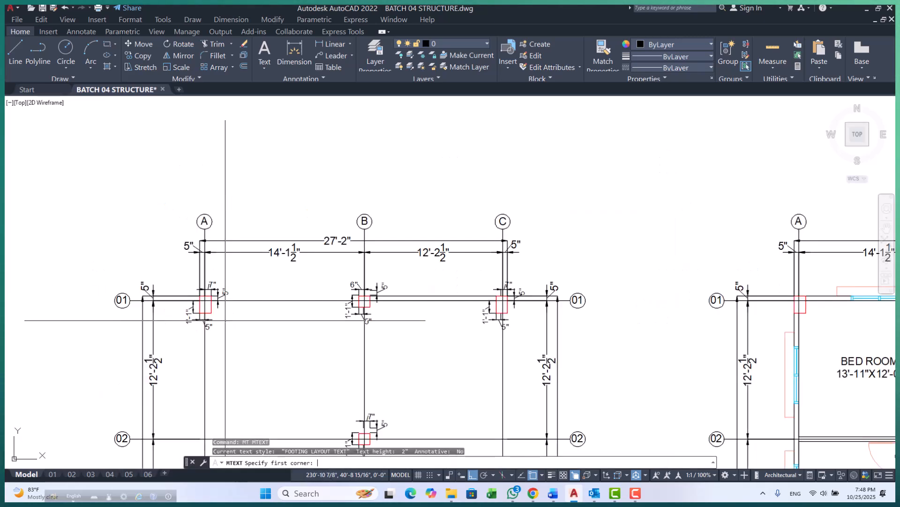
{"action": "scroll", "coordinate": [229, 294], "scroll_direction": "up", "scroll_amount": 6}
{"action": "left_click", "coordinate": [231, 197]}
{"action": "left_click", "coordinate": [388, 249]}
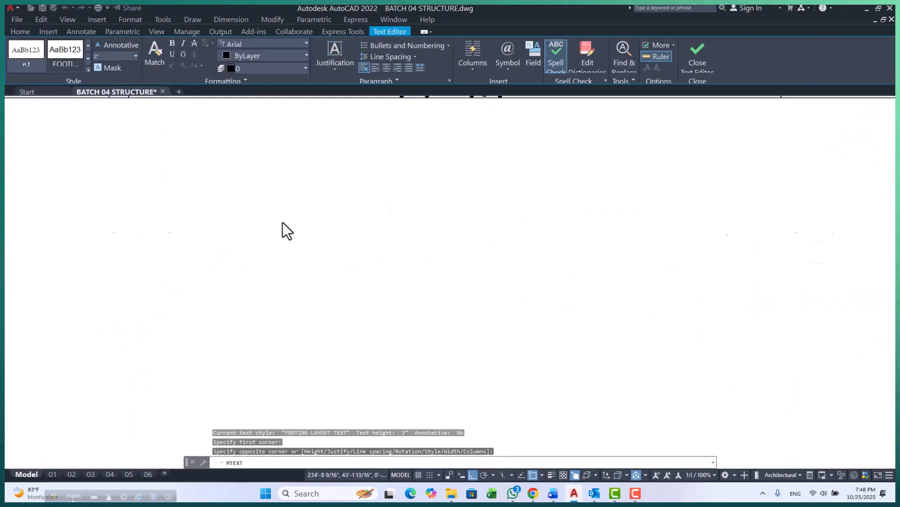
{"action": "type", "text": "F"}
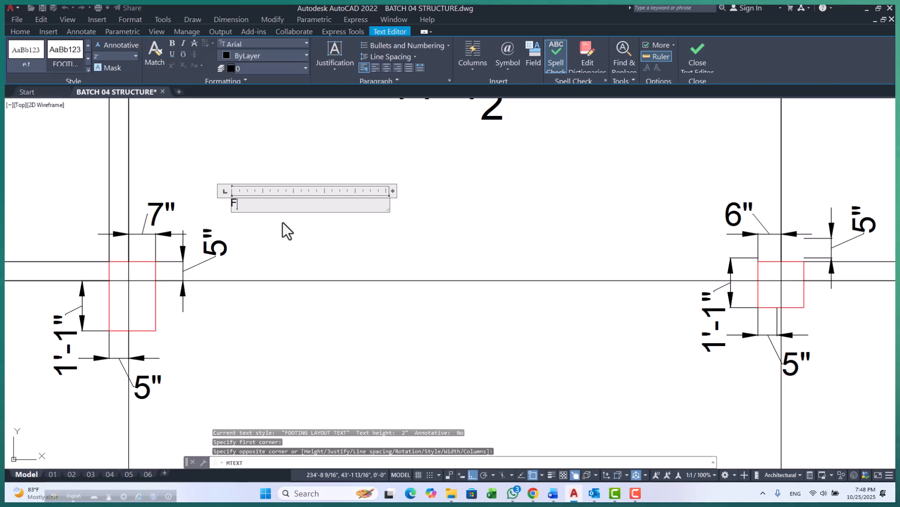
{"action": "type", "text": "1"}
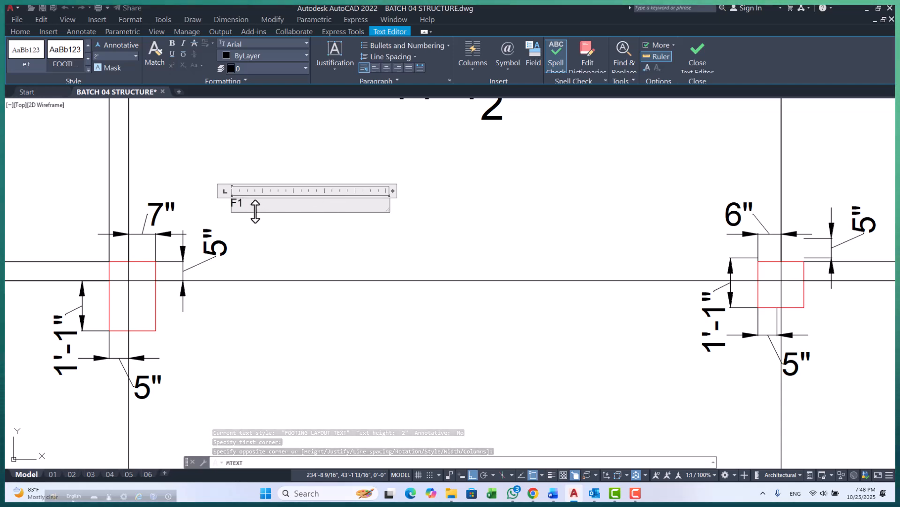
{"action": "left_click_drag", "start_coordinate": [236, 204], "coordinate": [226, 203]}
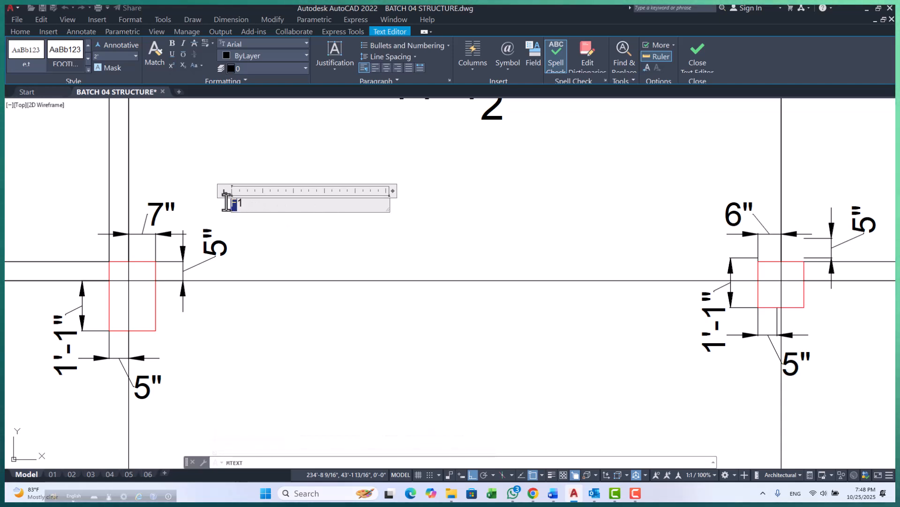
{"action": "double_click", "coordinate": [393, 192]}
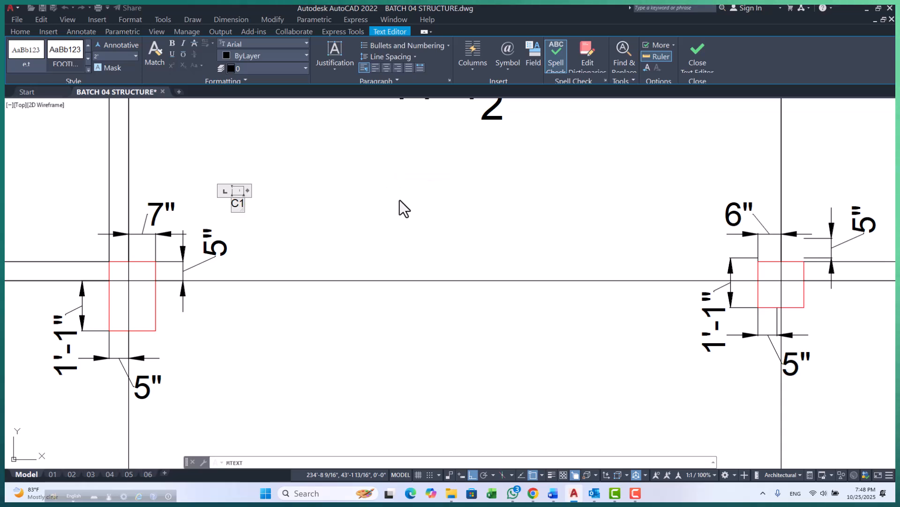
{"action": "left_click", "coordinate": [401, 206]}
- Match the C1 label's text properties to those of the COLUMN LAYOUT PLAN title
{"action": "scroll", "coordinate": [257, 193], "scroll_direction": "down", "scroll_amount": 10}
{"action": "scroll", "coordinate": [276, 315], "scroll_direction": "up", "scroll_amount": 2}
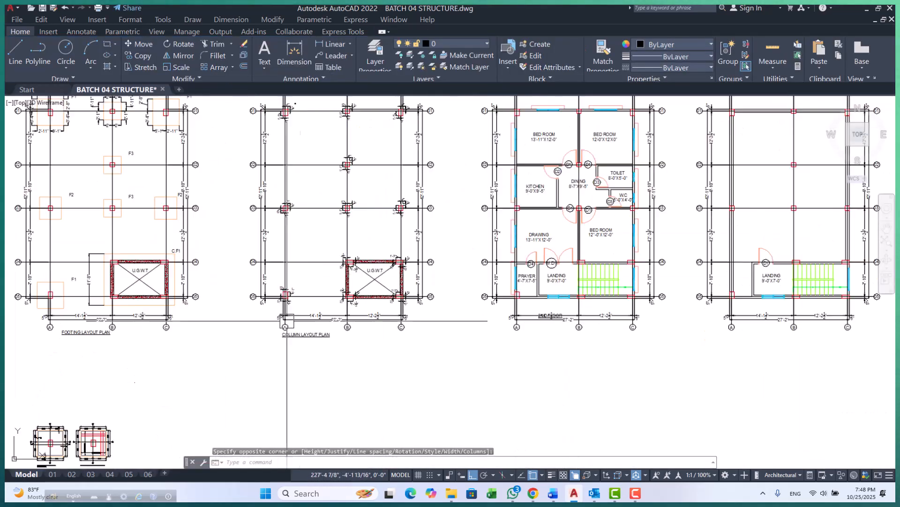
{"action": "type", "text": "MA"}
{"action": "key", "text": "space"}
{"action": "scroll", "coordinate": [297, 340], "scroll_direction": "up", "scroll_amount": 2}
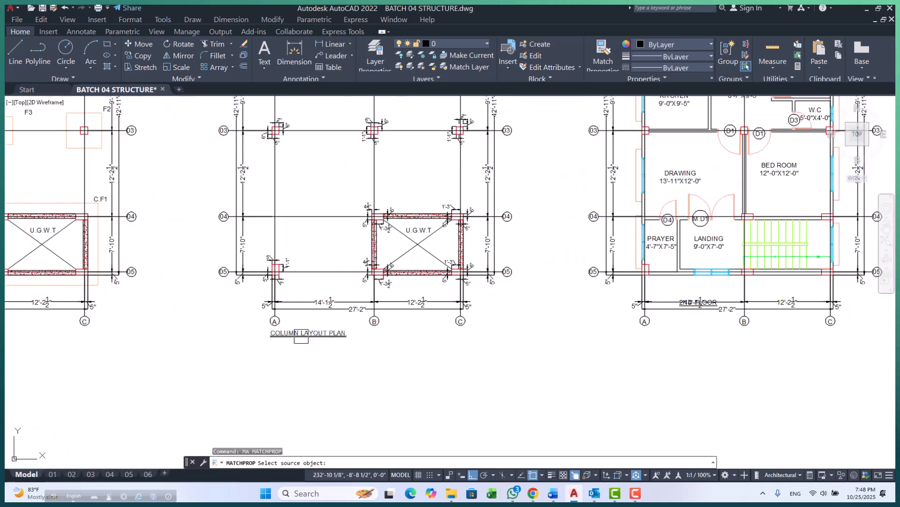
{"action": "left_click", "coordinate": [295, 334]}
{"action": "scroll", "coordinate": [303, 345], "scroll_direction": "down", "scroll_amount": 4}
{"action": "scroll", "coordinate": [290, 203], "scroll_direction": "up", "scroll_amount": 6}
{"action": "scroll", "coordinate": [303, 221], "scroll_direction": "up", "scroll_amount": 4}
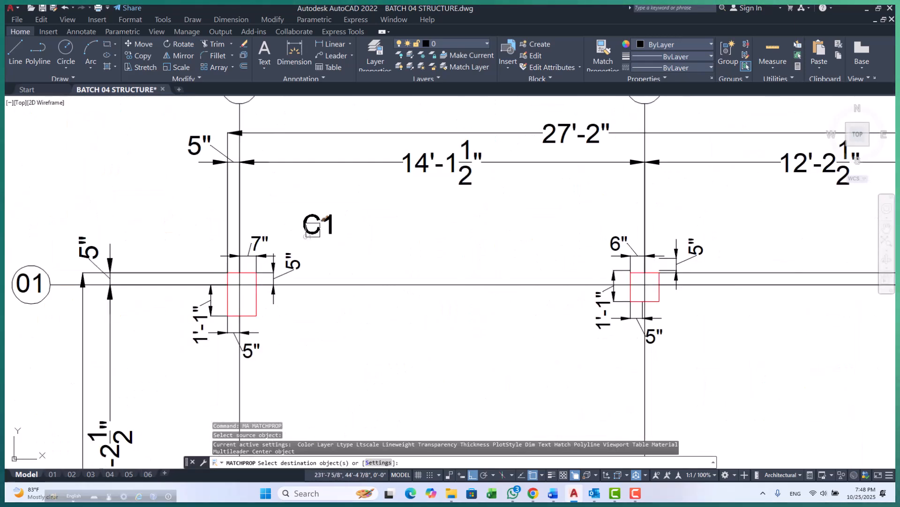
{"action": "key", "text": "Escape"}
- Move the C1 label slightly downward, closer to column A-01
{"action": "scroll", "coordinate": [197, 234], "scroll_direction": "down", "scroll_amount": 3}
{"action": "scroll", "coordinate": [269, 239], "scroll_direction": "down", "scroll_amount": 2}
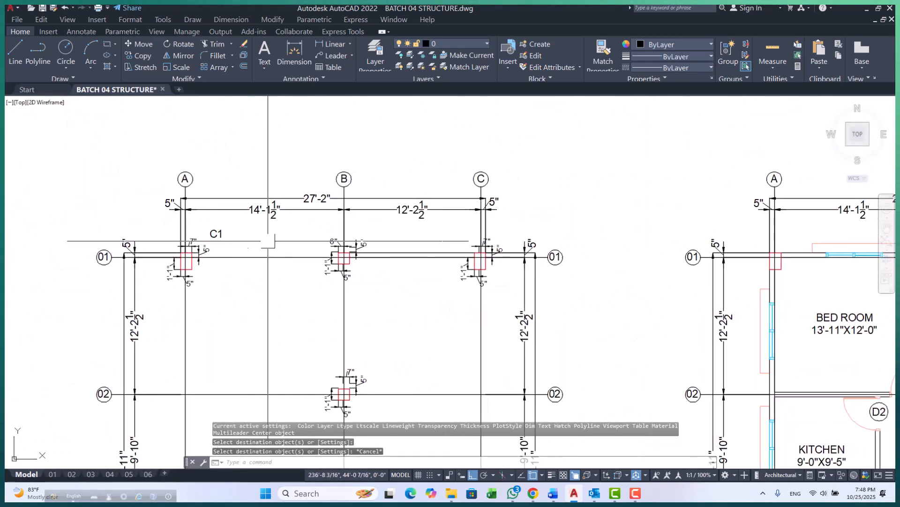
{"action": "scroll", "coordinate": [238, 237], "scroll_direction": "up", "scroll_amount": 5}
{"action": "left_click", "coordinate": [272, 227]}
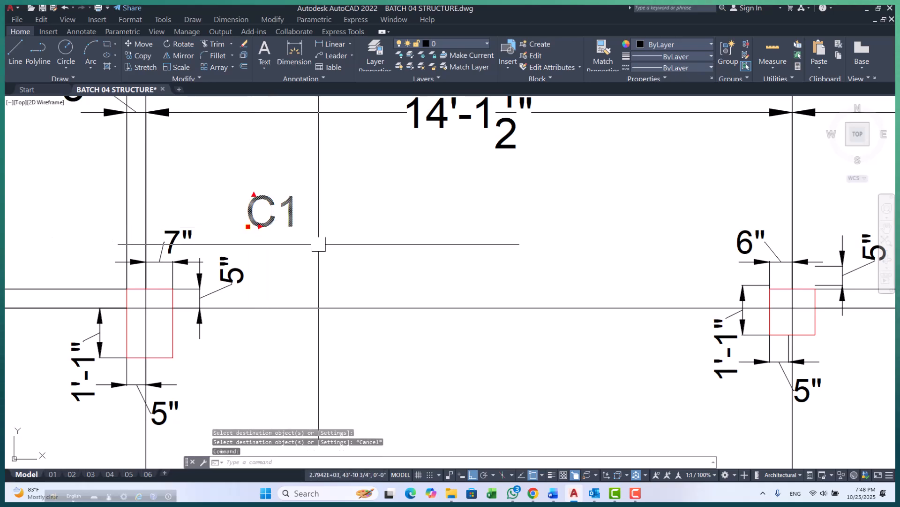
{"action": "type", "text": "M"}
{"action": "key", "text": "space"}
{"action": "left_click", "coordinate": [346, 223]}
{"action": "left_click", "coordinate": [347, 231]}
{"action": "key", "text": "Escape"}
- Copy the C1 label from column A-01's upper right corner to the matching corners of columns C-01 and A-05
{"action": "left_click", "coordinate": [285, 230]}
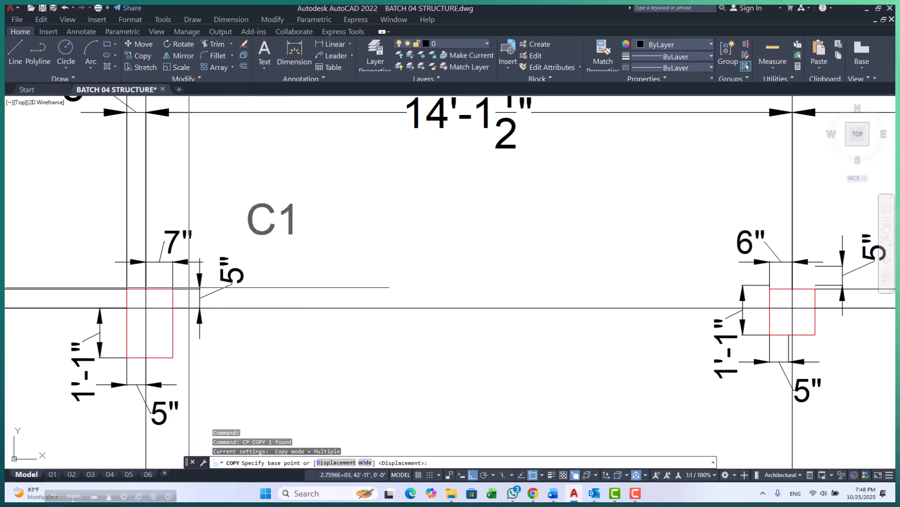
{"action": "left_click", "coordinate": [172, 288]}
{"action": "scroll", "coordinate": [172, 288], "scroll_direction": "down", "scroll_amount": 4}
{"action": "scroll", "coordinate": [294, 243], "scroll_direction": "up", "scroll_amount": 5}
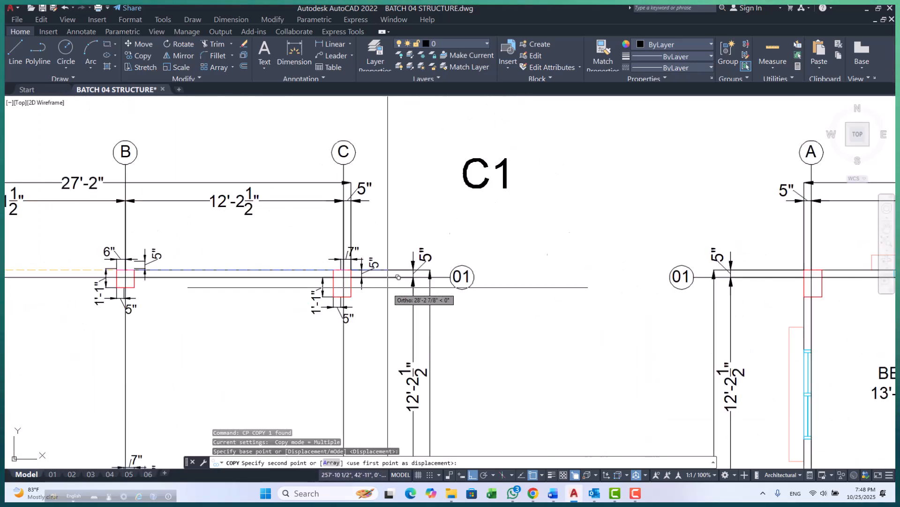
{"action": "left_click", "coordinate": [295, 240]}
{"action": "scroll", "coordinate": [340, 154], "scroll_direction": "down", "scroll_amount": 5}
{"action": "scroll", "coordinate": [337, 353], "scroll_direction": "up", "scroll_amount": 3}
{"action": "scroll", "coordinate": [322, 271], "scroll_direction": "down", "scroll_amount": 3}
{"action": "scroll", "coordinate": [199, 302], "scroll_direction": "up", "scroll_amount": 6}
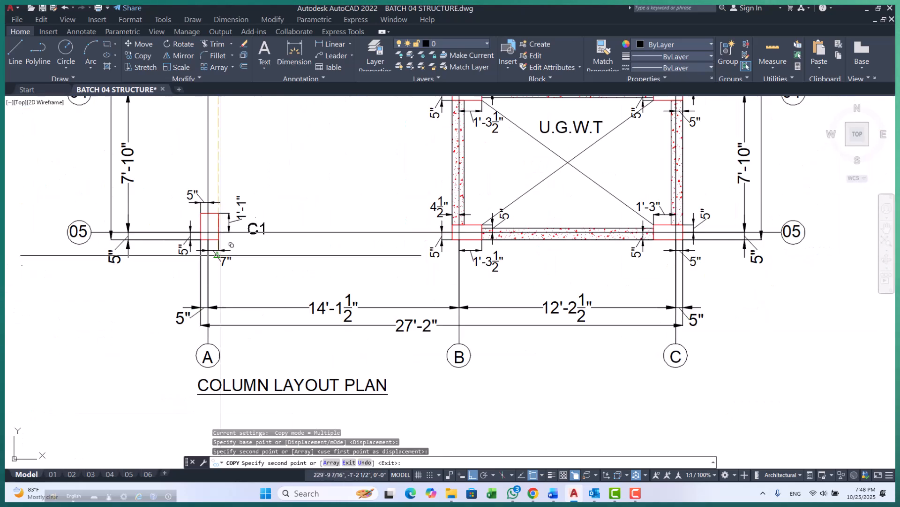
{"action": "scroll", "coordinate": [218, 212], "scroll_direction": "up", "scroll_amount": 5}
{"action": "key", "text": "Escape"}
{"action": "key", "text": "Escape"}
- Examine the column dimensions along grid line 05, from column A-05 to column C-05
{"action": "scroll", "coordinate": [220, 225], "scroll_direction": "down", "scroll_amount": 4}
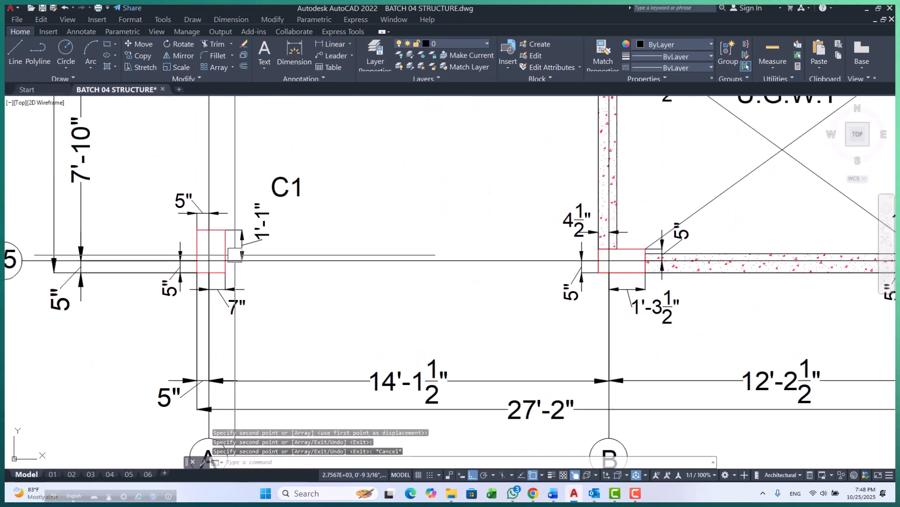
{"action": "scroll", "coordinate": [218, 272], "scroll_direction": "up", "scroll_amount": 2}
{"action": "scroll", "coordinate": [226, 276], "scroll_direction": "down", "scroll_amount": 3}
{"action": "middle_click_drag", "start_coordinate": [375, 273], "coordinate": [326, 315]}
{"action": "scroll", "coordinate": [483, 325], "scroll_direction": "up", "scroll_amount": 3}
{"action": "scroll", "coordinate": [410, 345], "scroll_direction": "up", "scroll_amount": 3}
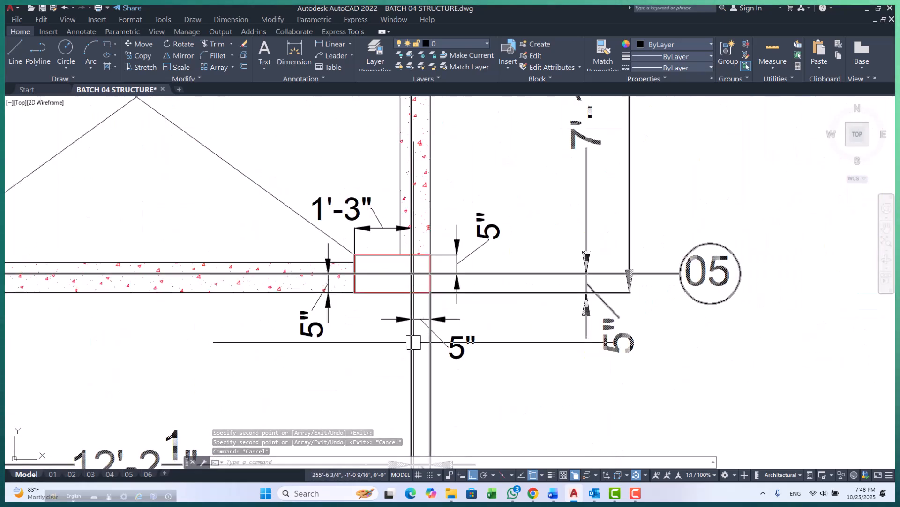
{"action": "scroll", "coordinate": [451, 310], "scroll_direction": "down", "scroll_amount": 5}
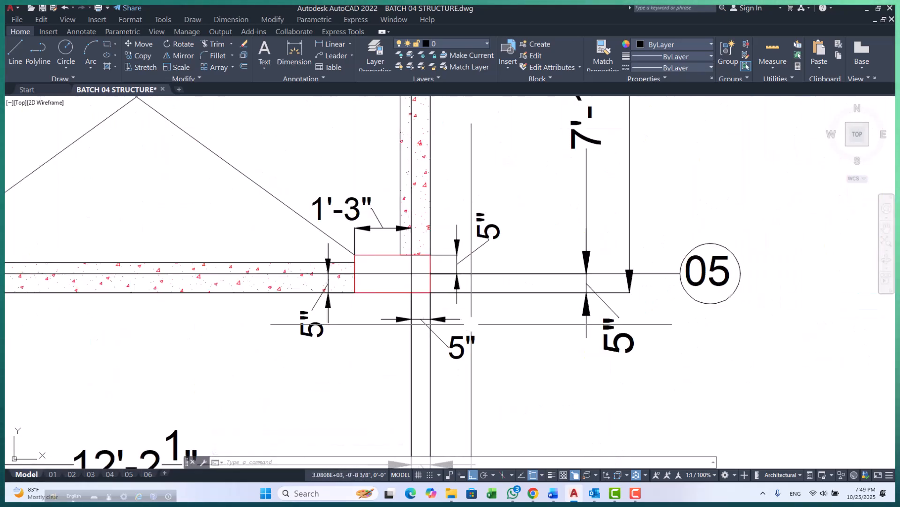
{"action": "scroll", "coordinate": [378, 245], "scroll_direction": "down", "scroll_amount": 5}
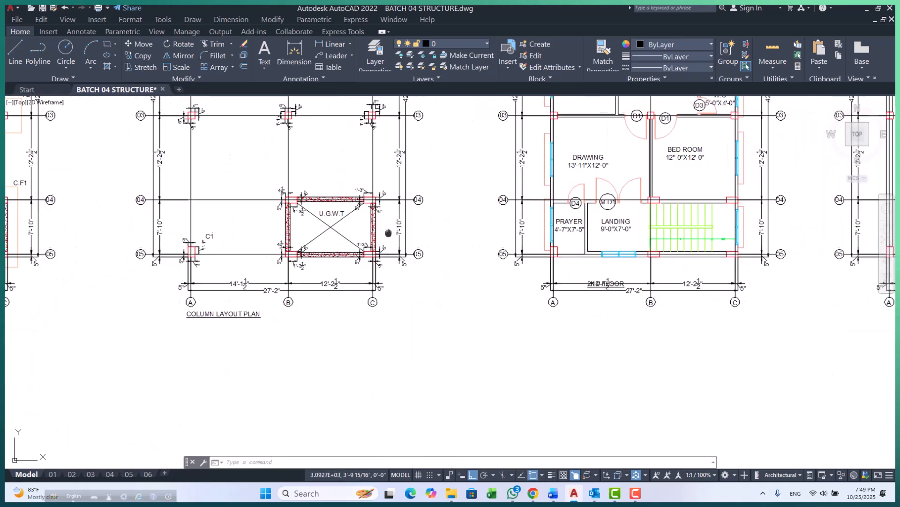
- Look over the column dimensions from grid line 03 up to columns B-01 and C-01
{"action": "scroll", "coordinate": [386, 227], "scroll_direction": "up", "scroll_amount": 5}
{"action": "scroll", "coordinate": [344, 272], "scroll_direction": "down", "scroll_amount": 5}
{"action": "middle_click_drag", "start_coordinate": [327, 249], "coordinate": [325, 303]}
{"action": "scroll", "coordinate": [211, 216], "scroll_direction": "up", "scroll_amount": 5}
{"action": "middle_click_drag", "start_coordinate": [211, 215], "coordinate": [222, 308]}
{"action": "scroll", "coordinate": [222, 307], "scroll_direction": "down", "scroll_amount": 5}
{"action": "scroll", "coordinate": [238, 338], "scroll_direction": "up", "scroll_amount": 7}
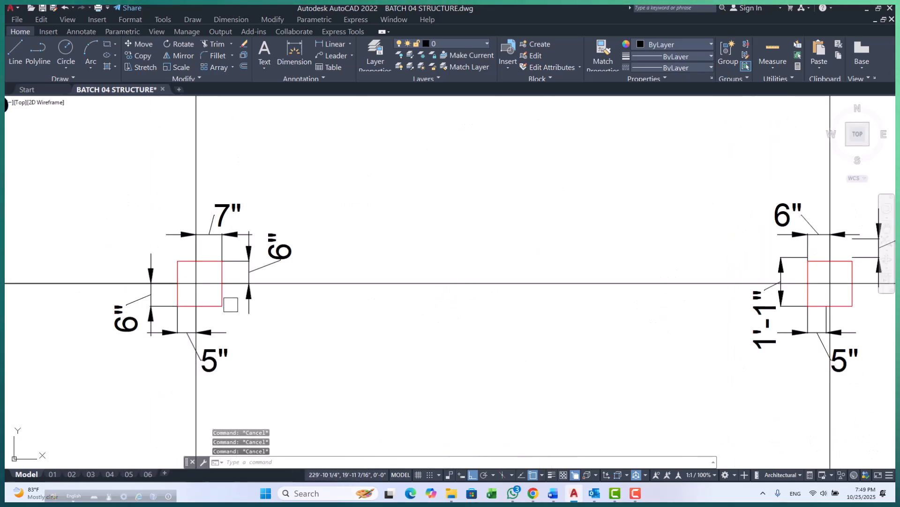
{"action": "scroll", "coordinate": [252, 319], "scroll_direction": "down", "scroll_amount": 6}
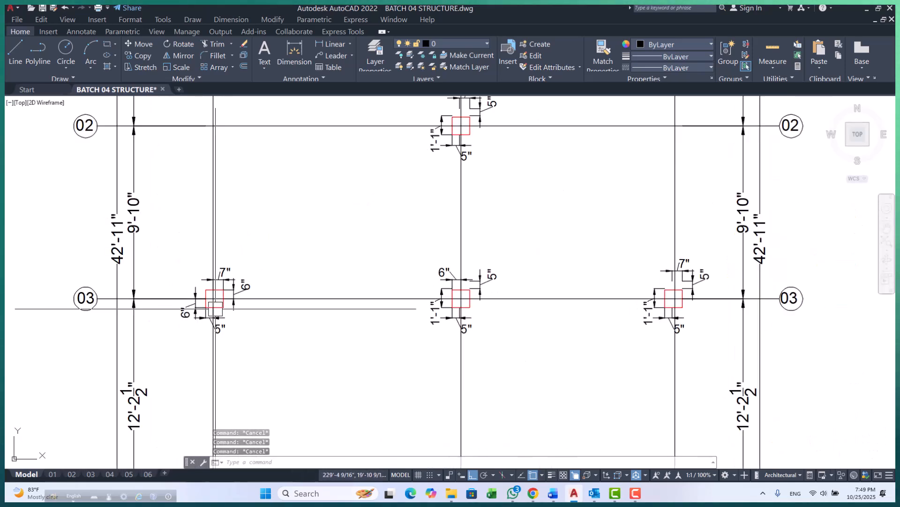
{"action": "scroll", "coordinate": [280, 262], "scroll_direction": "up", "scroll_amount": 4}
{"action": "middle_click_drag", "start_coordinate": [188, 322], "coordinate": [222, 287]}
{"action": "middle_click_drag", "start_coordinate": [275, 211], "coordinate": [294, 296]}
{"action": "scroll", "coordinate": [228, 225], "scroll_direction": "up", "scroll_amount": 6}
{"action": "scroll", "coordinate": [238, 274], "scroll_direction": "up", "scroll_amount": 4}
{"action": "scroll", "coordinate": [238, 274], "scroll_direction": "down", "scroll_amount": 4}
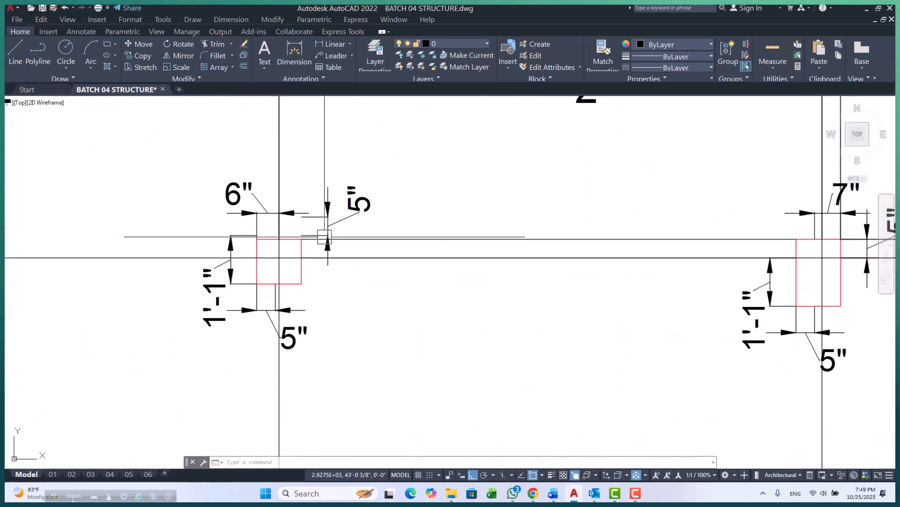
- Erase the wall line running from column B-01's upper right corner towards column C-01
{"action": "scroll", "coordinate": [292, 235], "scroll_direction": "up", "scroll_amount": 6}
{"action": "left_click", "coordinate": [272, 249]}
{"action": "scroll", "coordinate": [328, 222], "scroll_direction": "down", "scroll_amount": 4}
{"action": "key", "text": "Escape"}
{"action": "key", "text": "Escape"}
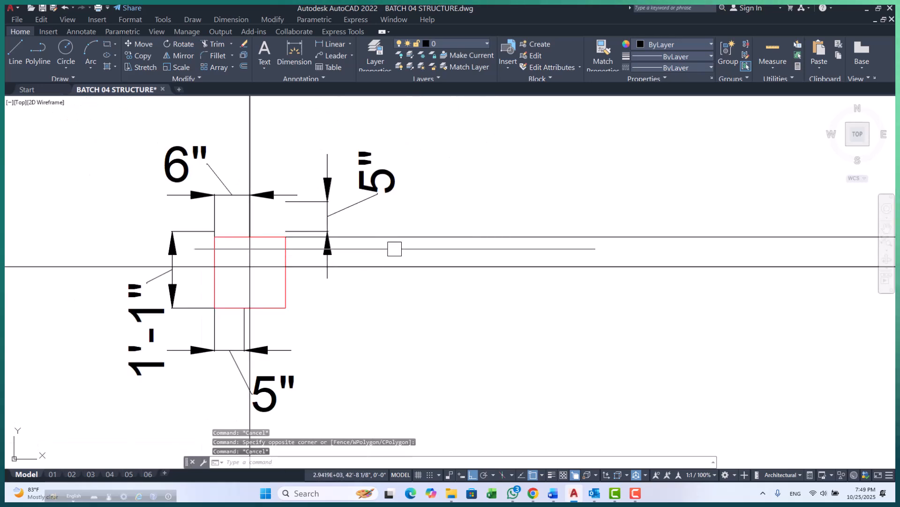
{"action": "left_click", "coordinate": [408, 230]}
{"action": "left_click", "coordinate": [378, 247]}
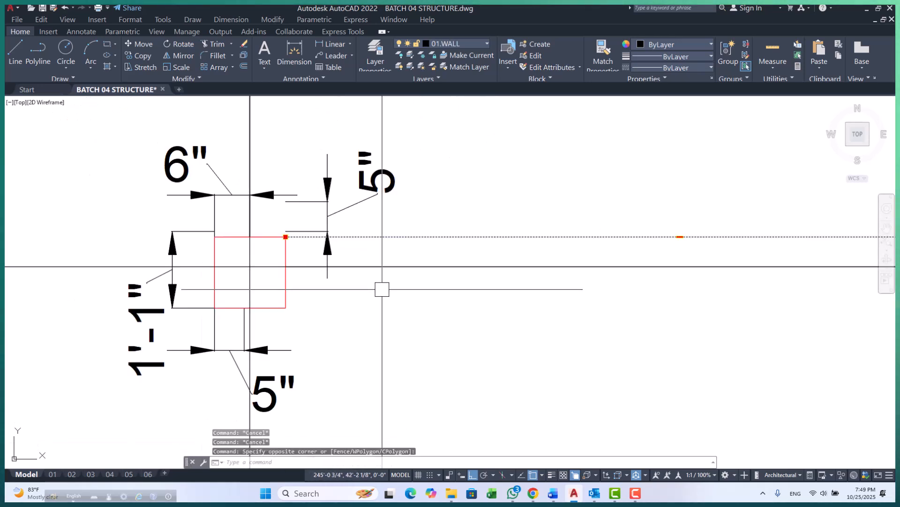
{"action": "type", "text": "e"}
{"action": "key", "text": "Return"}
- Move the vertical 5" offset dimension at column B-01 down so it spans from the column's upper face to grid line 01
{"action": "left_click", "coordinate": [330, 223]}
{"action": "type", "text": "m"}
{"action": "key", "text": "Return"}
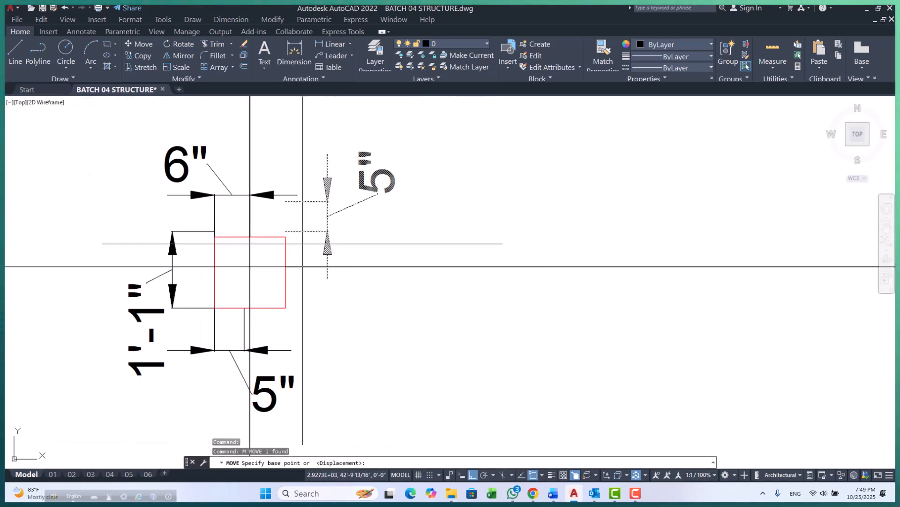
{"action": "left_click", "coordinate": [292, 246]}
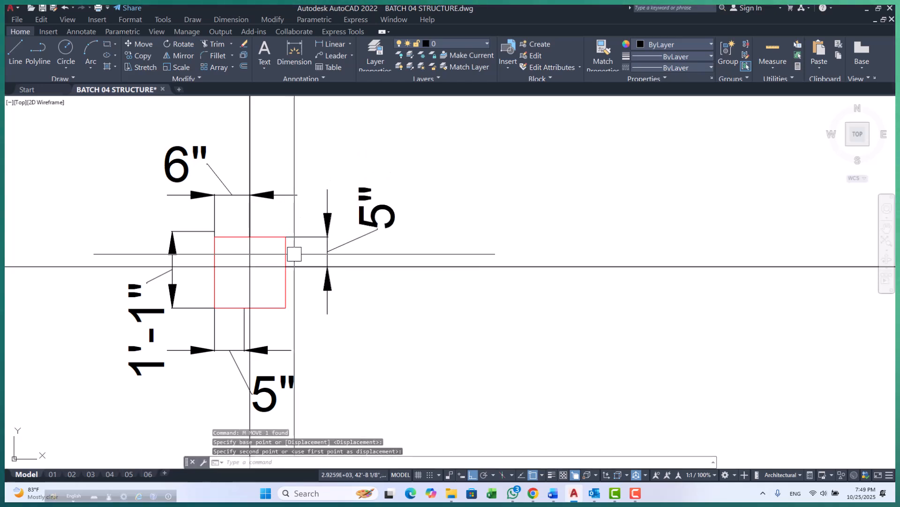
{"action": "scroll", "coordinate": [292, 246], "scroll_direction": "up", "scroll_amount": 2}
{"action": "scroll", "coordinate": [333, 207], "scroll_direction": "down", "scroll_amount": 4}
- Stretch column B-01's lower horizontal dimension to span from grid line B to the column's right face, and reposition its text
{"action": "scroll", "coordinate": [313, 287], "scroll_direction": "up", "scroll_amount": 3}
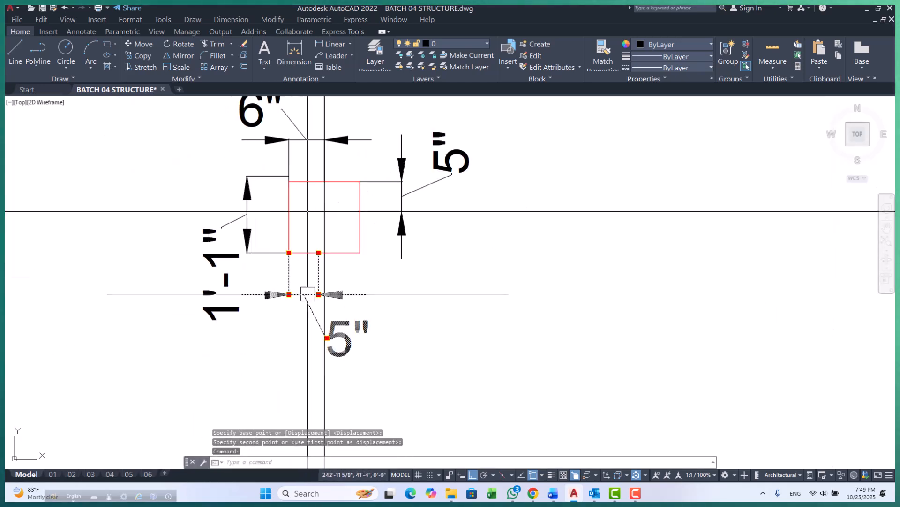
{"action": "left_click", "coordinate": [318, 253]}
{"action": "left_click", "coordinate": [360, 252]}
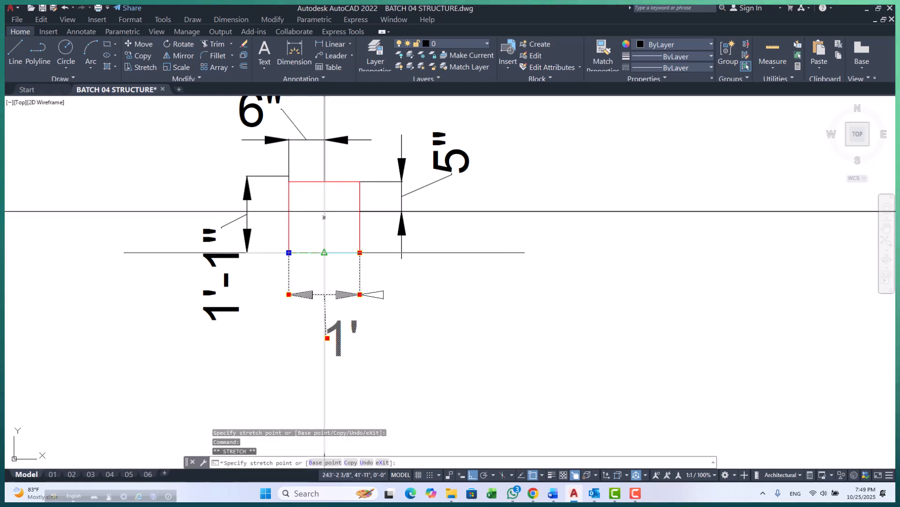
{"action": "left_click", "coordinate": [324, 253]}
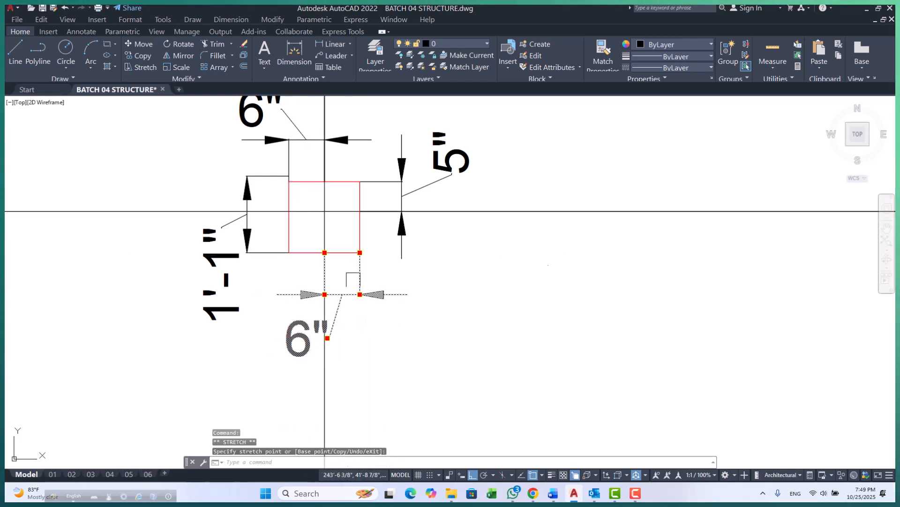
{"action": "left_click", "coordinate": [369, 343]}
- Stretch column B-01's left vertical dimension to span from grid line 01 to the column's lower face, and lower its text
{"action": "left_click", "coordinate": [249, 191]}
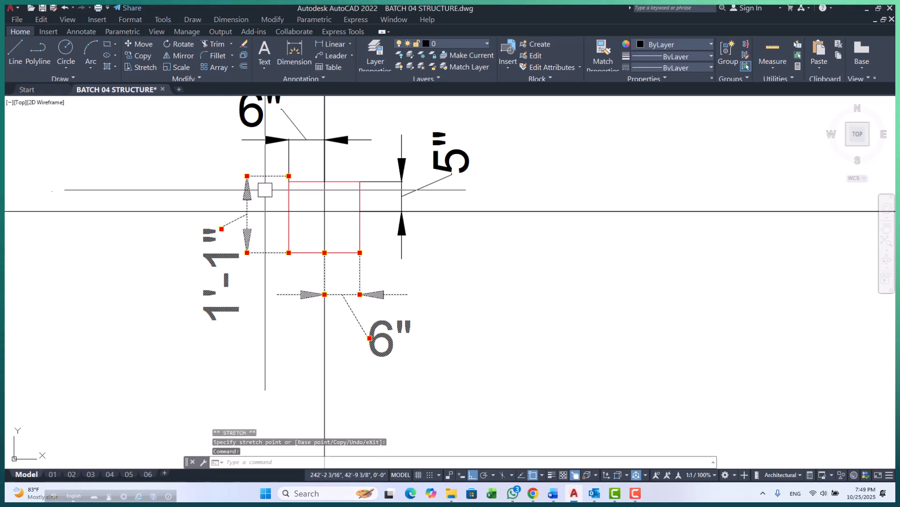
{"action": "left_click", "coordinate": [289, 176]}
{"action": "left_click", "coordinate": [289, 211]}
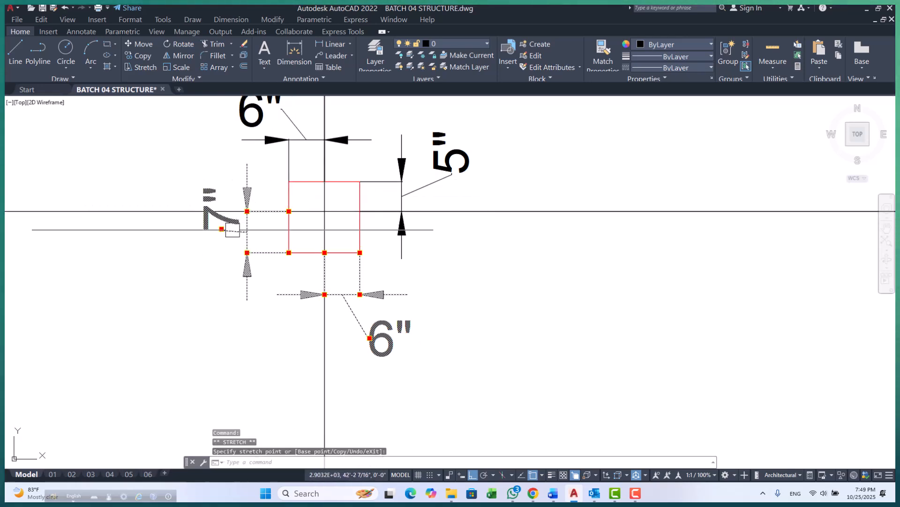
{"action": "left_click", "coordinate": [221, 229]}
{"action": "left_click", "coordinate": [210, 260]}
{"action": "middle_click_drag", "start_coordinate": [299, 215], "coordinate": [295, 324]}
{"action": "key", "text": "Escape"}
{"action": "key", "text": "Escape"}
{"action": "scroll", "coordinate": [268, 225], "scroll_direction": "down", "scroll_amount": 5}
{"action": "scroll", "coordinate": [469, 262], "scroll_direction": "up", "scroll_amount": 5}
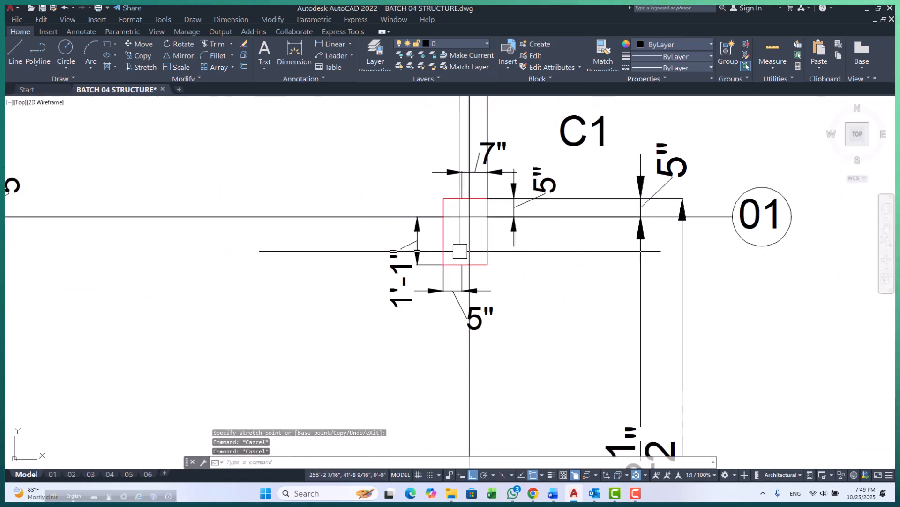
- Stretch column C-01's lower horizontal dimension so it spans from the column's left face to grid line C
{"action": "scroll", "coordinate": [476, 287], "scroll_direction": "up", "scroll_amount": 3}
{"action": "left_click", "coordinate": [436, 246]}
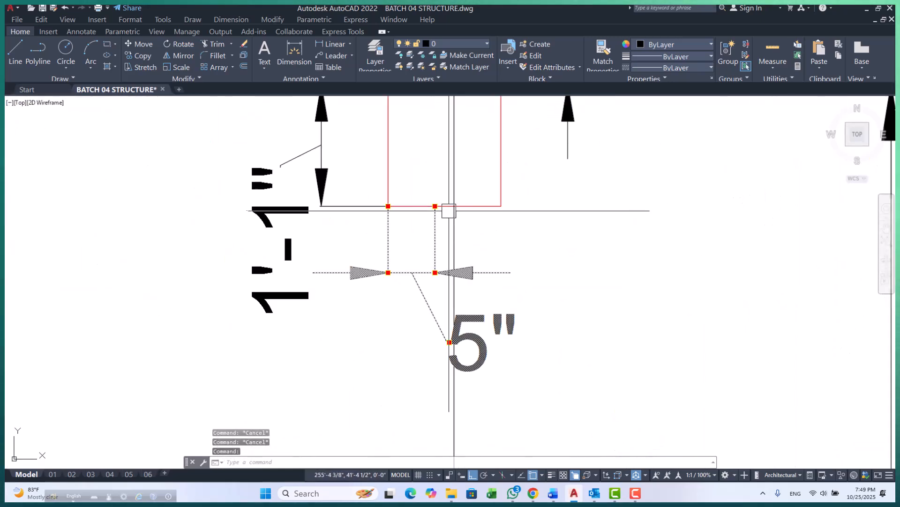
{"action": "left_click", "coordinate": [435, 206]}
{"action": "scroll", "coordinate": [399, 291], "scroll_direction": "down", "scroll_amount": 5}
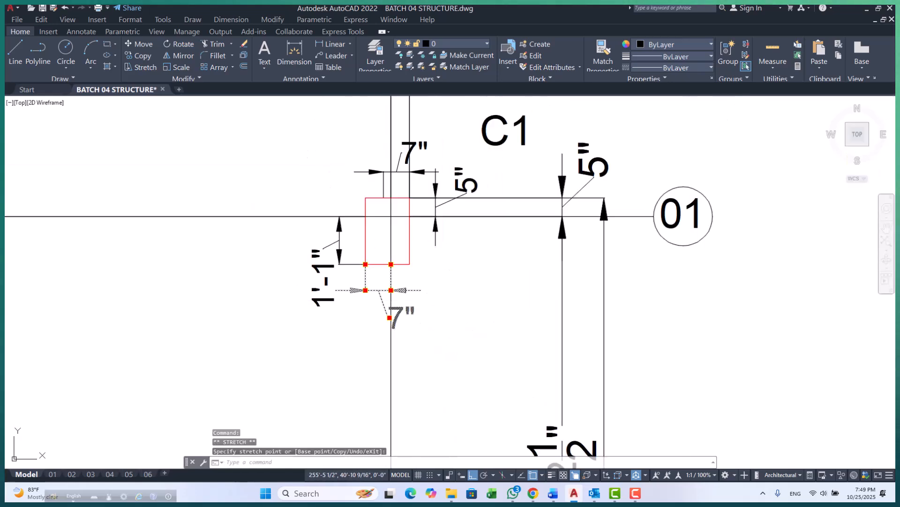
{"action": "scroll", "coordinate": [408, 263], "scroll_direction": "up", "scroll_amount": 3}
{"action": "key", "text": "Escape"}
{"action": "scroll", "coordinate": [410, 272], "scroll_direction": "down", "scroll_amount": 3}
- Stretch column C-01's upper horizontal dimension to span from grid line C to the column's right face, and shift its text to the right
{"action": "scroll", "coordinate": [413, 281], "scroll_direction": "up", "scroll_amount": 4}
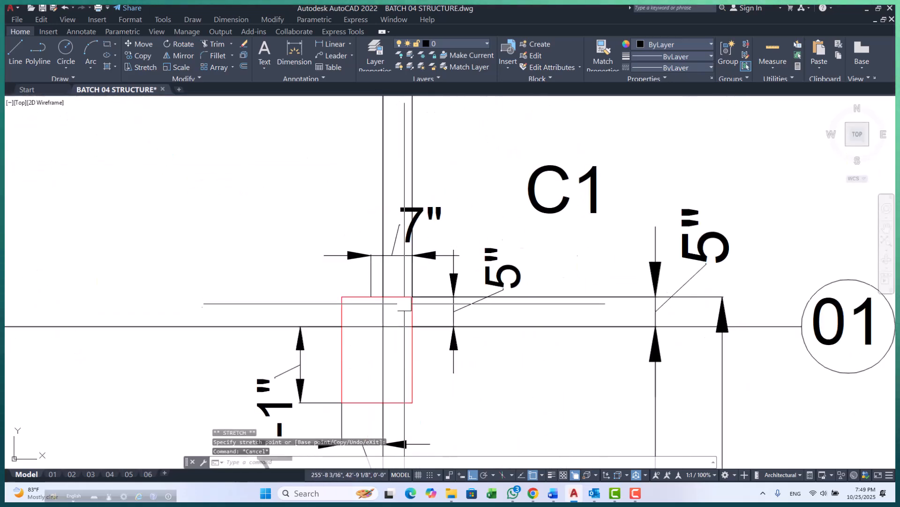
{"action": "scroll", "coordinate": [372, 297], "scroll_direction": "up", "scroll_amount": 2}
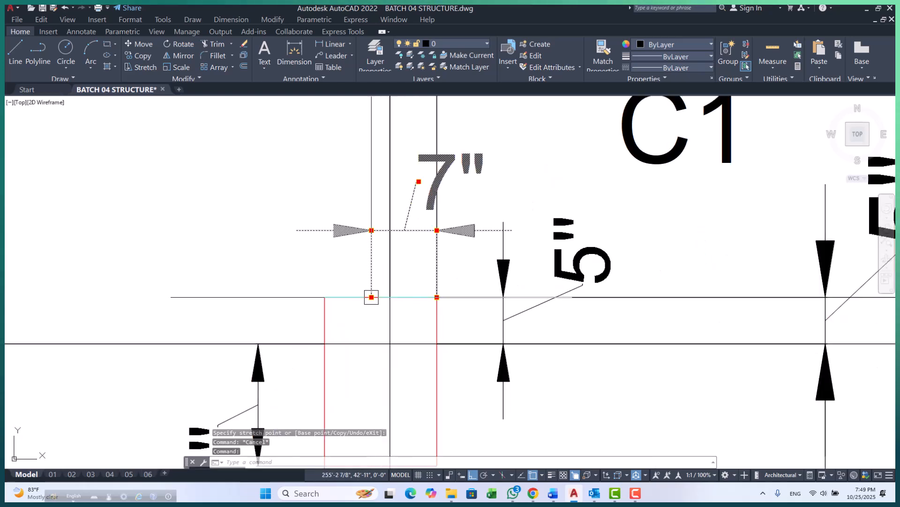
{"action": "left_click", "coordinate": [372, 297]}
{"action": "left_click", "coordinate": [371, 297]}
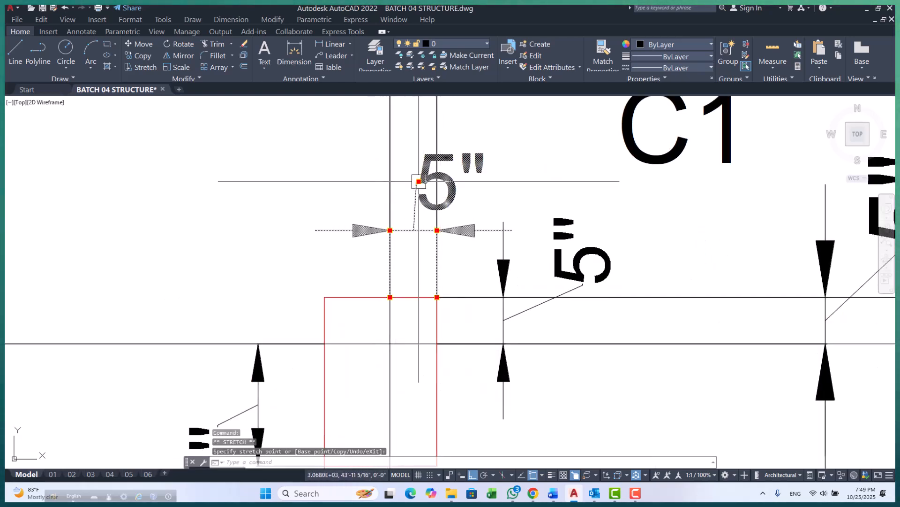
{"action": "left_click", "coordinate": [419, 181]}
{"action": "left_click", "coordinate": [476, 181]}
{"action": "scroll", "coordinate": [478, 138], "scroll_direction": "down", "scroll_amount": 4}
{"action": "key", "text": "Escape"}
{"action": "scroll", "coordinate": [503, 215], "scroll_direction": "up", "scroll_amount": 4}
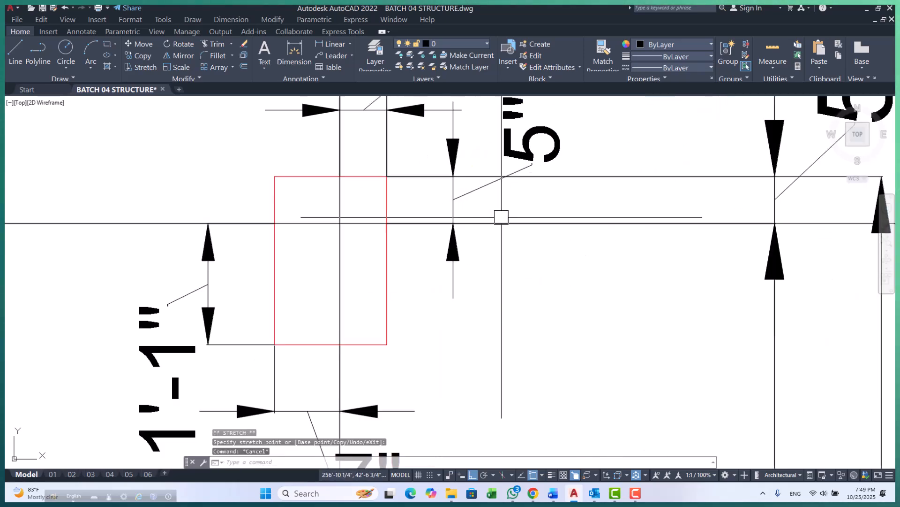
{"action": "key", "text": "Escape"}
{"action": "key", "text": "Escape"}
- Move column B-02's upper and right dimensions down to grid line 02, and stretch the right one to the column's upper face
{"action": "scroll", "coordinate": [449, 187], "scroll_direction": "down", "scroll_amount": 4}
{"action": "scroll", "coordinate": [360, 244], "scroll_direction": "down", "scroll_amount": 5}
{"action": "scroll", "coordinate": [367, 221], "scroll_direction": "up", "scroll_amount": 6}
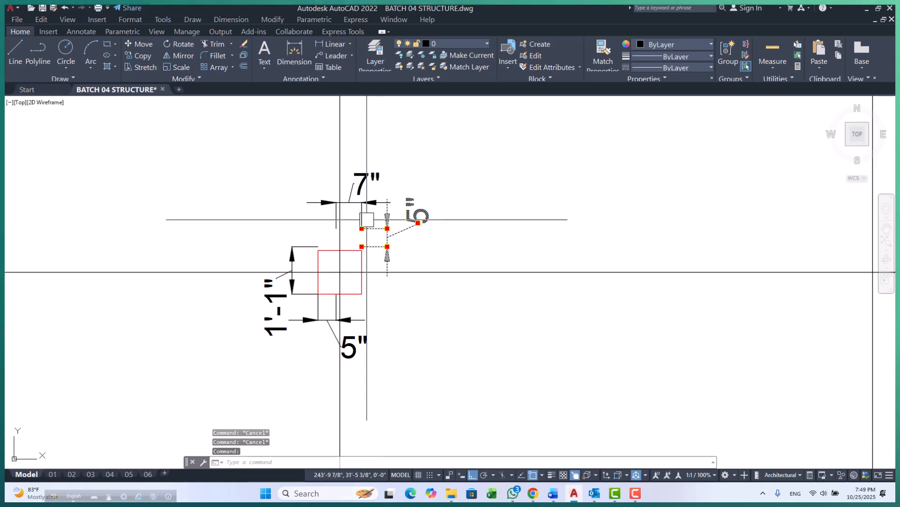
{"action": "type", "text": "m"}
{"action": "key", "text": "Return"}
{"action": "scroll", "coordinate": [374, 255], "scroll_direction": "up", "scroll_amount": 4}
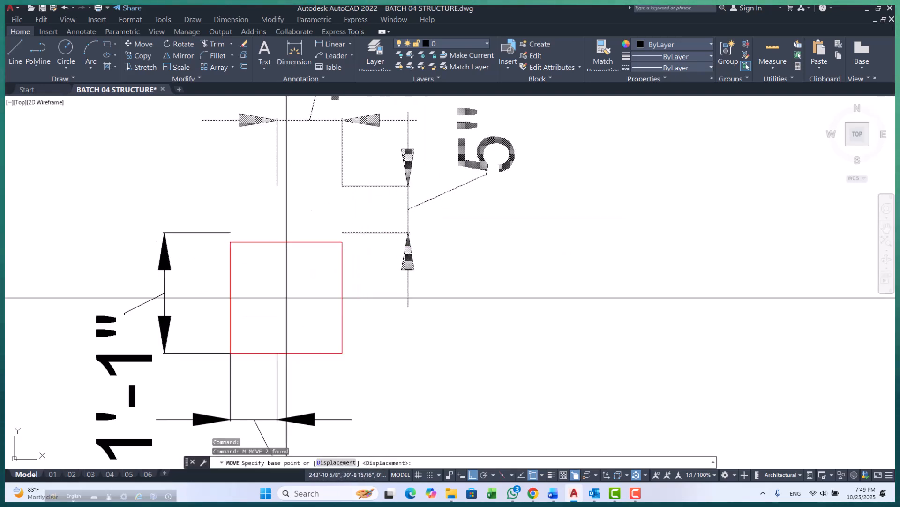
{"action": "left_click", "coordinate": [342, 233]}
{"action": "left_click", "coordinate": [342, 297]}
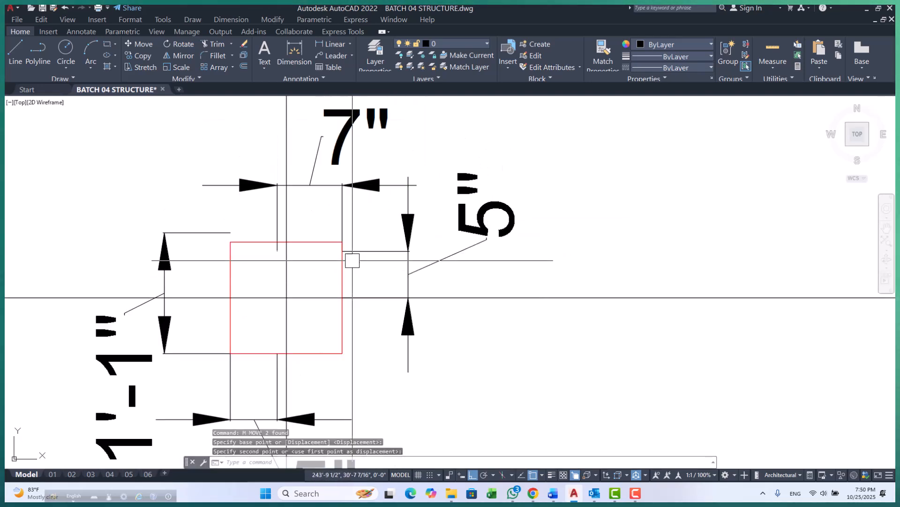
{"action": "left_click", "coordinate": [341, 251]}
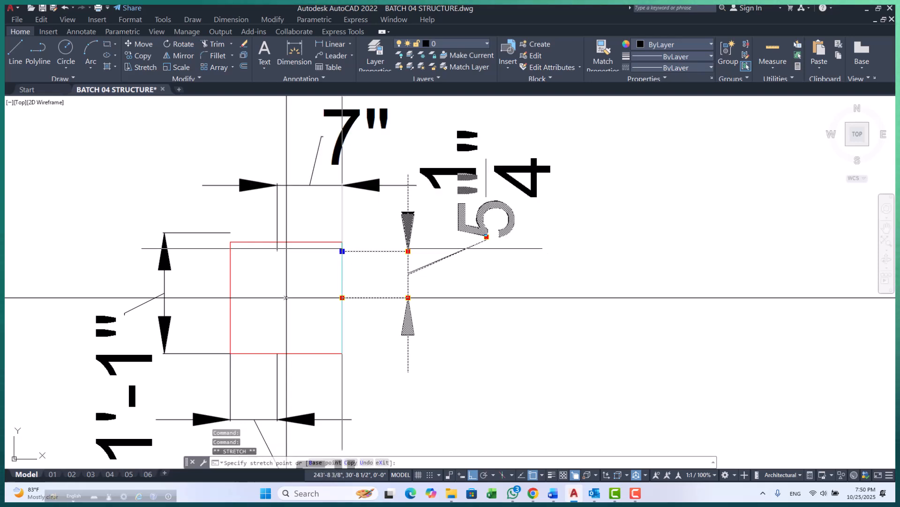
{"action": "key", "text": "Escape"}
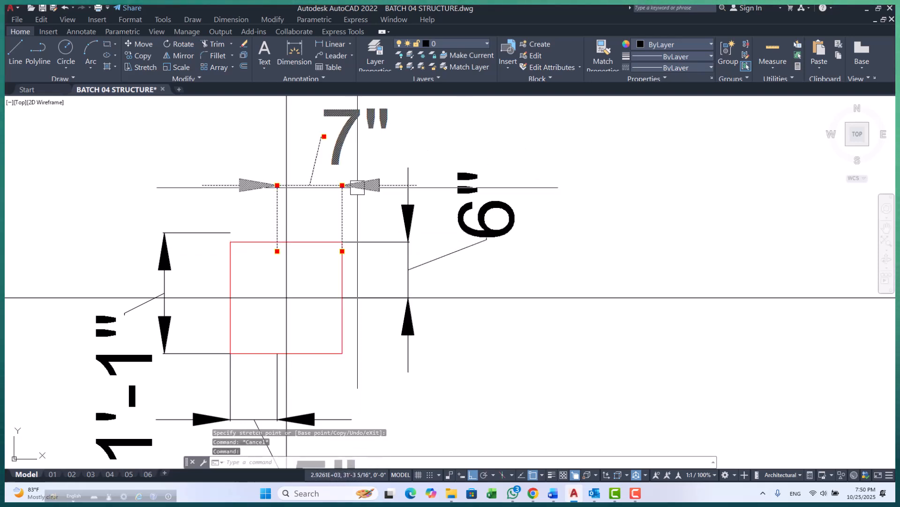
- Move column B-02's upper horizontal dimension up to the column's top edge and stretch its left end to grid line B
{"action": "type", "text": "m"}
{"action": "key", "text": "Return"}
{"action": "left_click", "coordinate": [342, 251]}
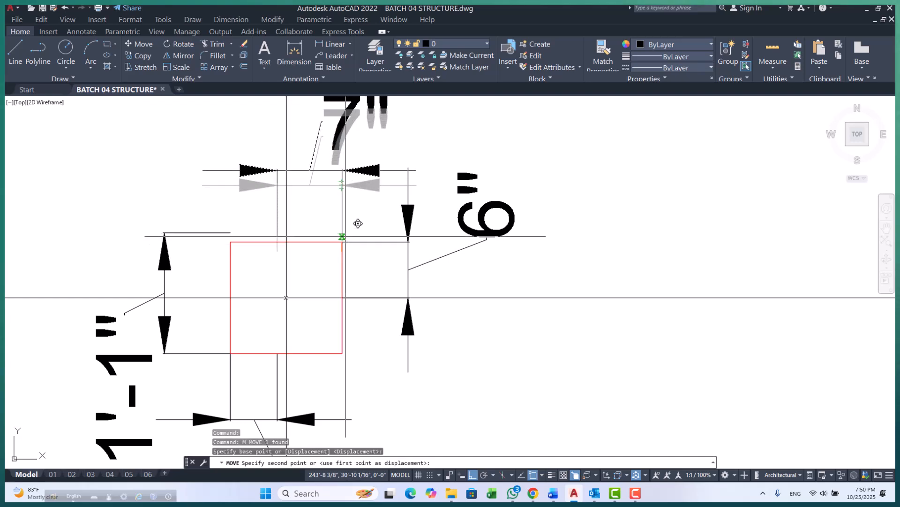
{"action": "left_click", "coordinate": [342, 242]}
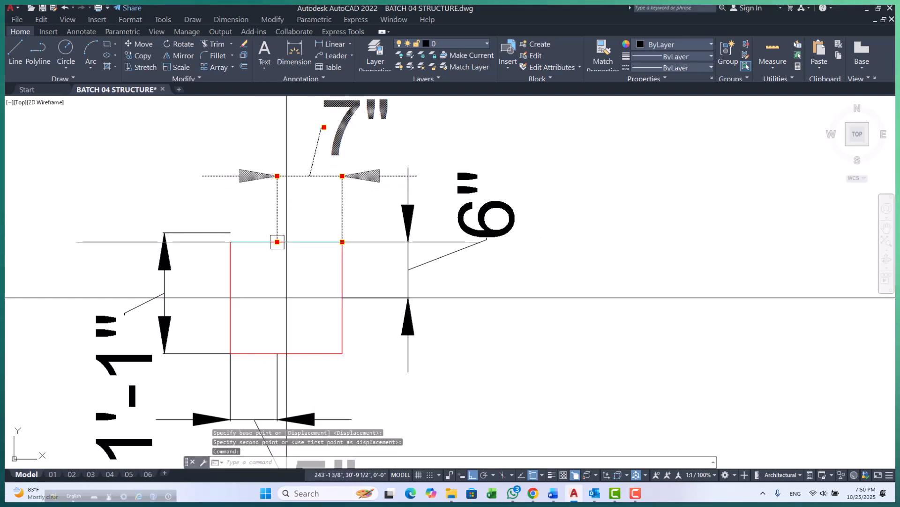
{"action": "left_click", "coordinate": [277, 241]}
{"action": "key", "text": "Escape"}
{"action": "key", "text": "Escape"}
{"action": "scroll", "coordinate": [300, 247], "scroll_direction": "down", "scroll_amount": 5}
- Stretch column B-02's left vertical dimension so it spans from grid line 02 to the column's lower face
{"action": "scroll", "coordinate": [262, 256], "scroll_direction": "up", "scroll_amount": 5}
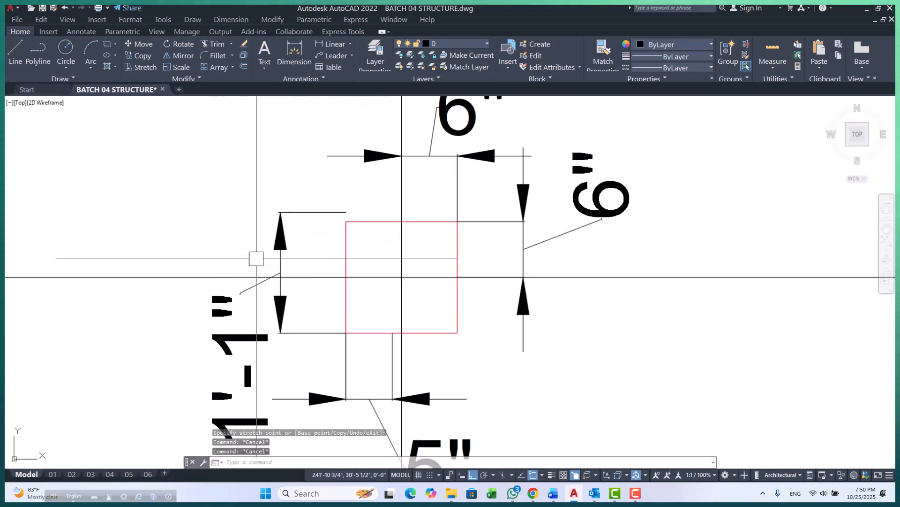
{"action": "left_click", "coordinate": [280, 244]}
{"action": "scroll", "coordinate": [291, 225], "scroll_direction": "down", "scroll_amount": 2}
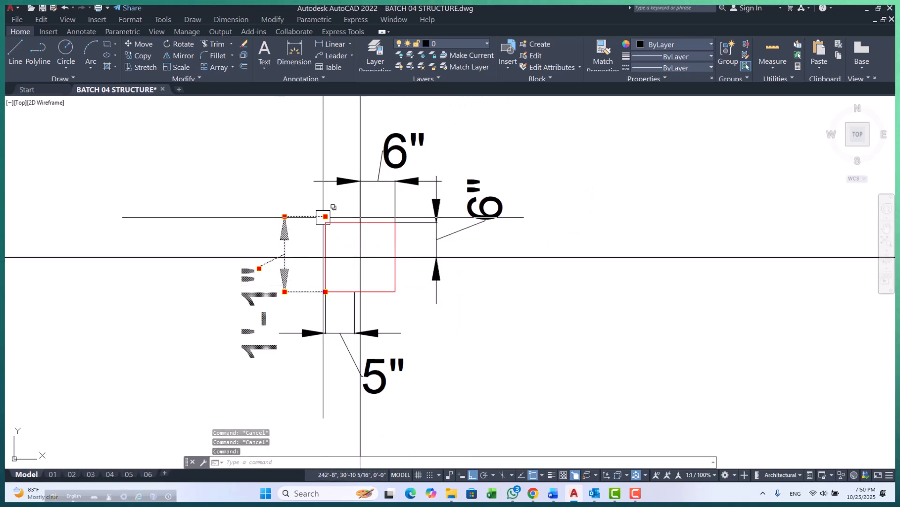
{"action": "scroll", "coordinate": [323, 217], "scroll_direction": "up", "scroll_amount": 4}
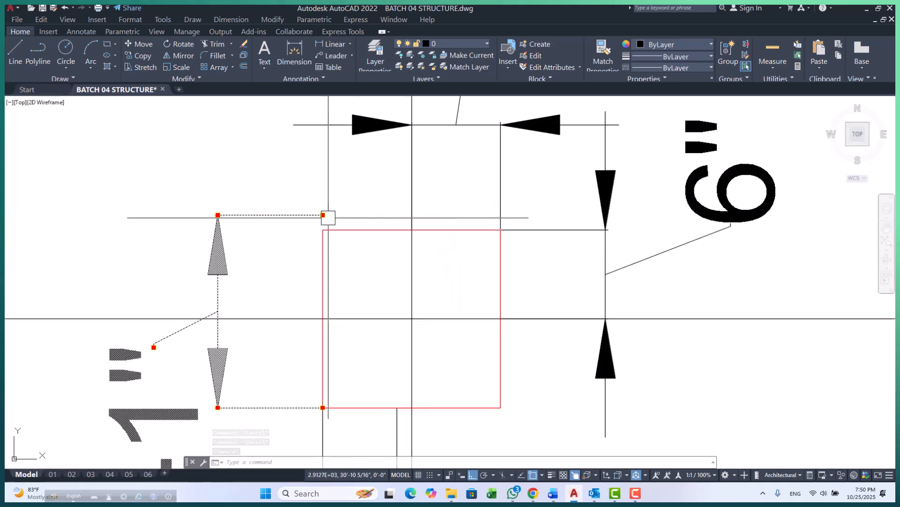
{"action": "left_click", "coordinate": [323, 215]}
{"action": "scroll", "coordinate": [323, 214], "scroll_direction": "down", "scroll_amount": 4}
{"action": "scroll", "coordinate": [318, 265], "scroll_direction": "up", "scroll_amount": 2}
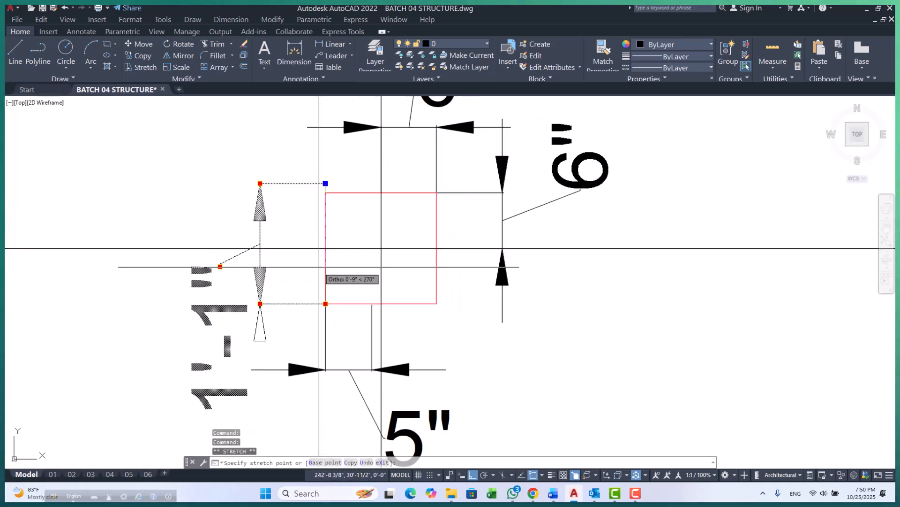
{"action": "left_click", "coordinate": [325, 249]}
{"action": "scroll", "coordinate": [331, 198], "scroll_direction": "down", "scroll_amount": 2}
{"action": "scroll", "coordinate": [330, 202], "scroll_direction": "down", "scroll_amount": 2}
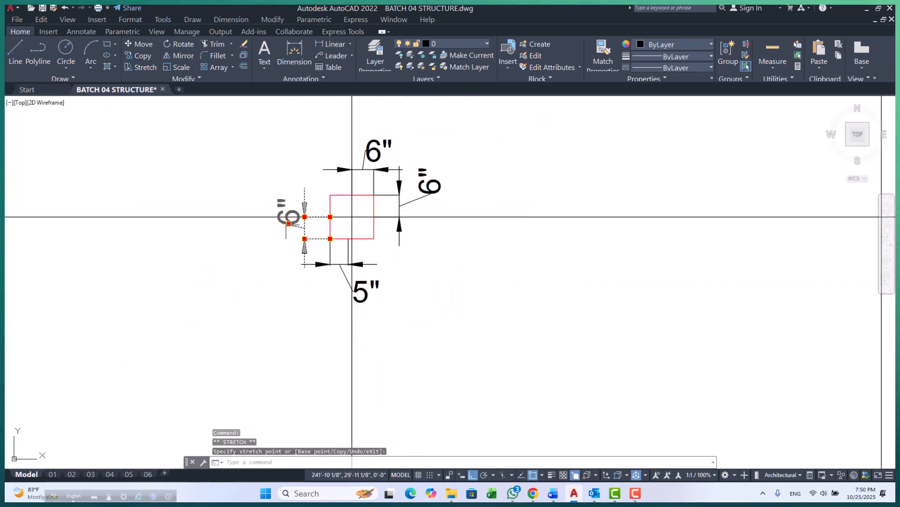
- Lower the text of column B-02's left vertical dimension so it sits below the column's lower face
{"action": "left_click", "coordinate": [289, 224]}
{"action": "left_click", "coordinate": [285, 245]}
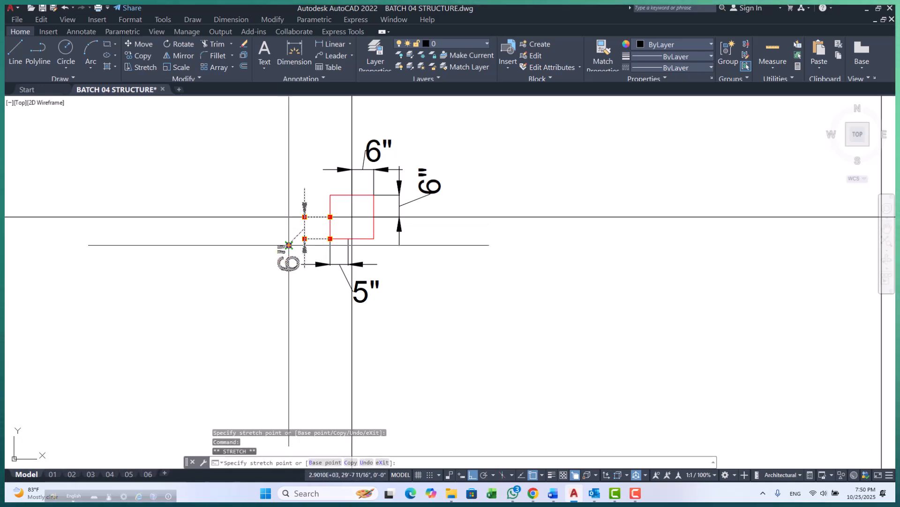
{"action": "key", "text": "Escape"}
{"action": "key", "text": "Escape"}
{"action": "scroll", "coordinate": [301, 253], "scroll_direction": "up", "scroll_amount": 3}
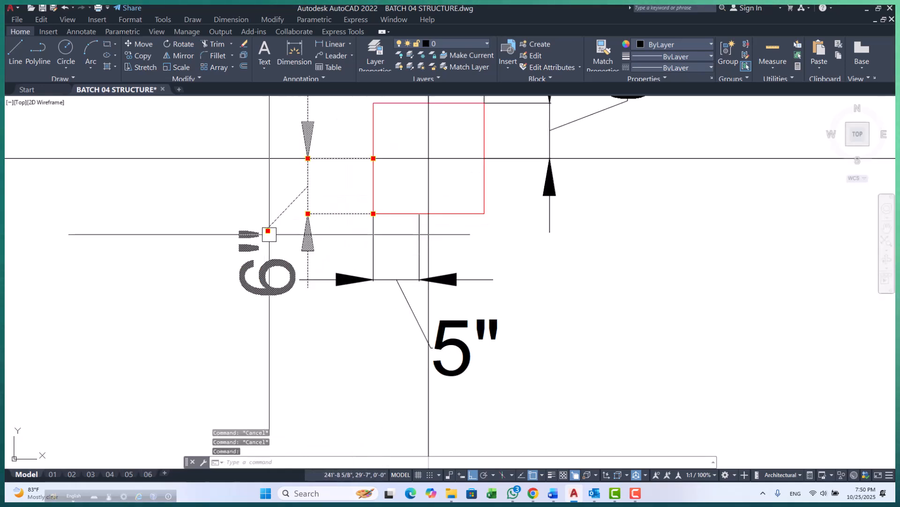
{"action": "scroll", "coordinate": [272, 235], "scroll_direction": "up", "scroll_amount": 2}
{"action": "scroll", "coordinate": [241, 225], "scroll_direction": "down", "scroll_amount": 3}
{"action": "scroll", "coordinate": [267, 247], "scroll_direction": "up", "scroll_amount": 4}
{"action": "key", "text": "Escape"}
- Stretch column B-02's lower horizontal dimension so it spans from the column's left face to grid line B
{"action": "scroll", "coordinate": [283, 272], "scroll_direction": "down", "scroll_amount": 4}
{"action": "scroll", "coordinate": [306, 271], "scroll_direction": "up", "scroll_amount": 2}
{"action": "left_click", "coordinate": [302, 279]}
{"action": "scroll", "coordinate": [290, 234], "scroll_direction": "up", "scroll_amount": 1}
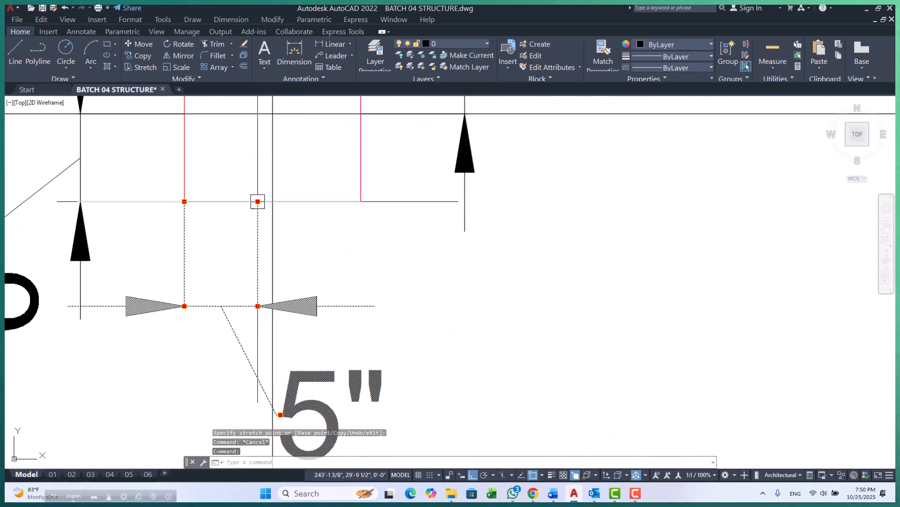
{"action": "key", "text": "Escape"}
- Stretch column B-03's lower horizontal dimension so it spans from the column's left face to grid line B
{"action": "scroll", "coordinate": [378, 289], "scroll_direction": "down", "scroll_amount": 6}
{"action": "scroll", "coordinate": [371, 312], "scroll_direction": "up", "scroll_amount": 6}
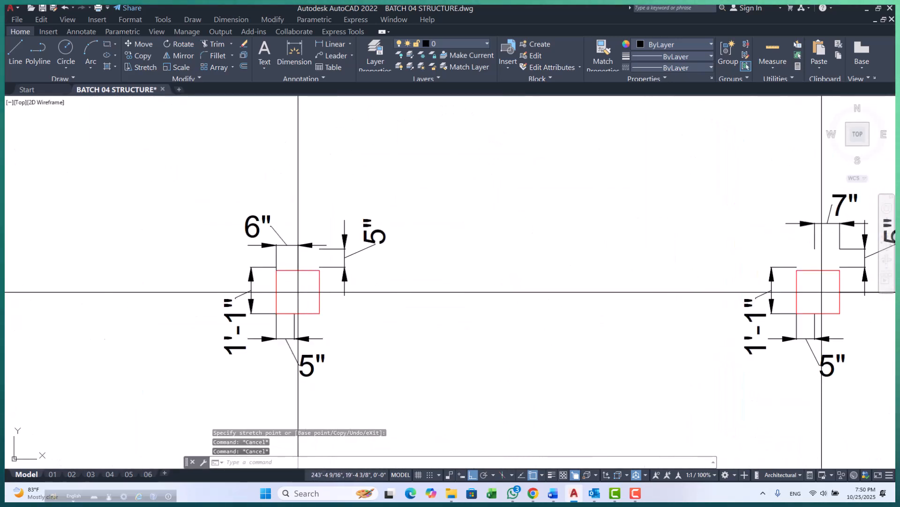
{"action": "left_click", "coordinate": [306, 338]}
{"action": "scroll", "coordinate": [303, 332], "scroll_direction": "up", "scroll_amount": 6}
{"action": "left_click", "coordinate": [269, 255]}
{"action": "left_click", "coordinate": [284, 255]}
{"action": "key", "text": "Escape"}
{"action": "key", "text": "Escape"}
{"action": "scroll", "coordinate": [270, 276], "scroll_direction": "down", "scroll_amount": 6}
{"action": "scroll", "coordinate": [265, 228], "scroll_direction": "up", "scroll_amount": 2}
- Stretch column B-03's left vertical dimension so it spans from grid line 03 to the column's lower face
{"action": "left_click", "coordinate": [235, 224]}
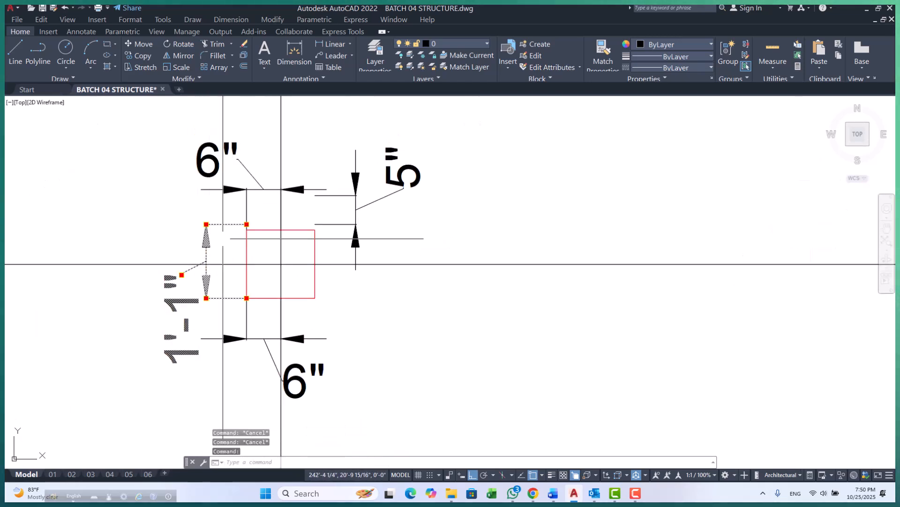
{"action": "left_click", "coordinate": [246, 224]}
{"action": "left_click", "coordinate": [247, 264]}
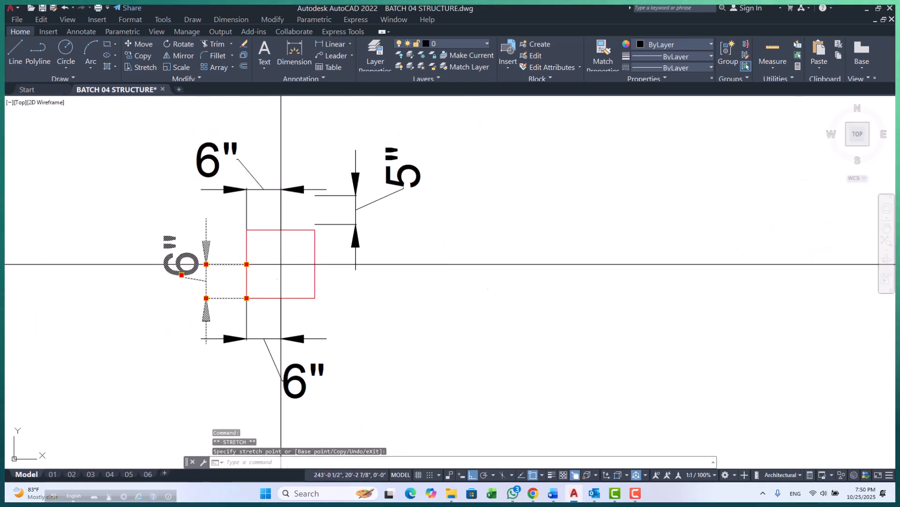
- Move the right vertical 5" dimension at column B-03 down so its lower end sits on grid line 03
{"action": "key", "text": "Return"}
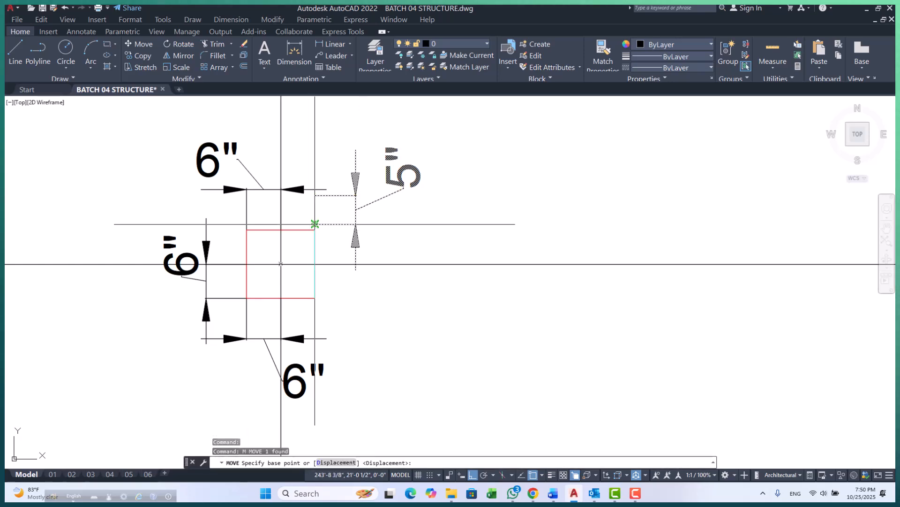
{"action": "left_click", "coordinate": [315, 224]}
{"action": "left_click", "coordinate": [312, 262]}
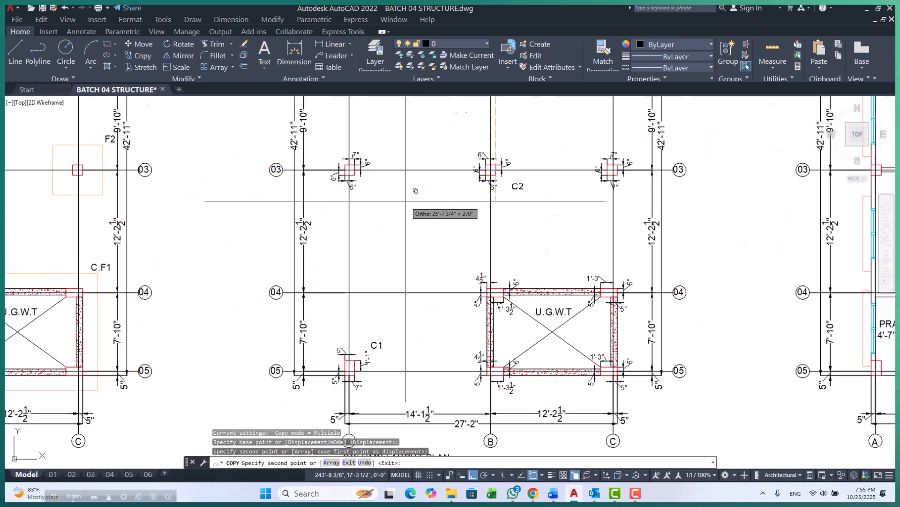
- Copy the C2 label beside the columns on grid line 03 at A-03, B-03 and C-03
{"action": "scroll", "coordinate": [345, 202], "scroll_direction": "down", "scroll_amount": 5}
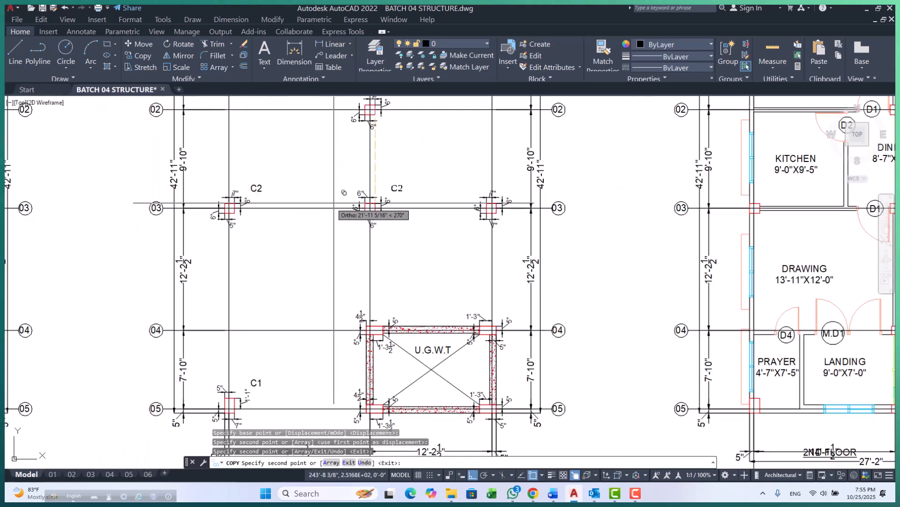
{"action": "scroll", "coordinate": [396, 207], "scroll_direction": "up", "scroll_amount": 5}
{"action": "left_click", "coordinate": [395, 213]}
{"action": "scroll", "coordinate": [253, 195], "scroll_direction": "down", "scroll_amount": 6}
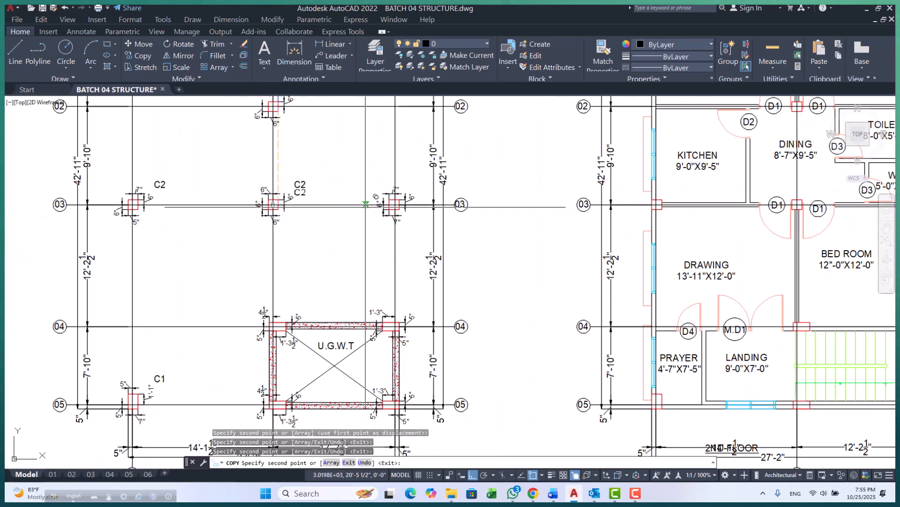
{"action": "scroll", "coordinate": [403, 197], "scroll_direction": "up", "scroll_amount": 6}
{"action": "left_click", "coordinate": [384, 205]}
{"action": "scroll", "coordinate": [383, 125], "scroll_direction": "down", "scroll_amount": 10}
- Copy the C2 label above the water tank's upper corner columns at B-04 and C-04, and end the copying
{"action": "scroll", "coordinate": [403, 201], "scroll_direction": "up", "scroll_amount": 7}
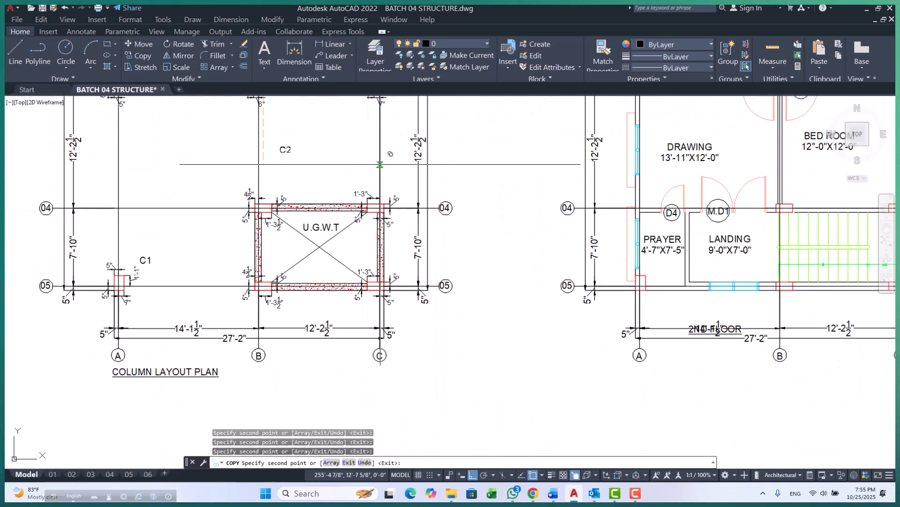
{"action": "scroll", "coordinate": [328, 206], "scroll_direction": "down", "scroll_amount": 7}
{"action": "scroll", "coordinate": [289, 208], "scroll_direction": "up", "scroll_amount": 6}
{"action": "scroll", "coordinate": [291, 207], "scroll_direction": "down", "scroll_amount": 8}
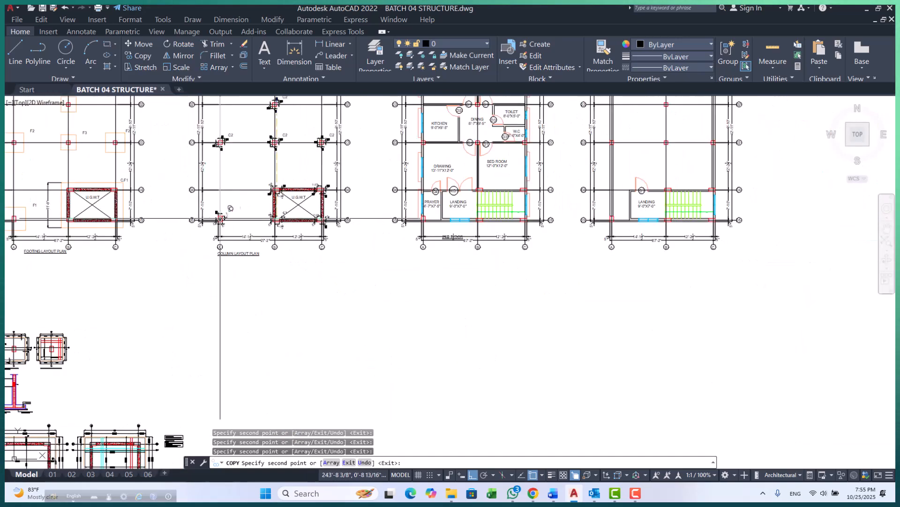
{"action": "scroll", "coordinate": [268, 193], "scroll_direction": "up", "scroll_amount": 12}
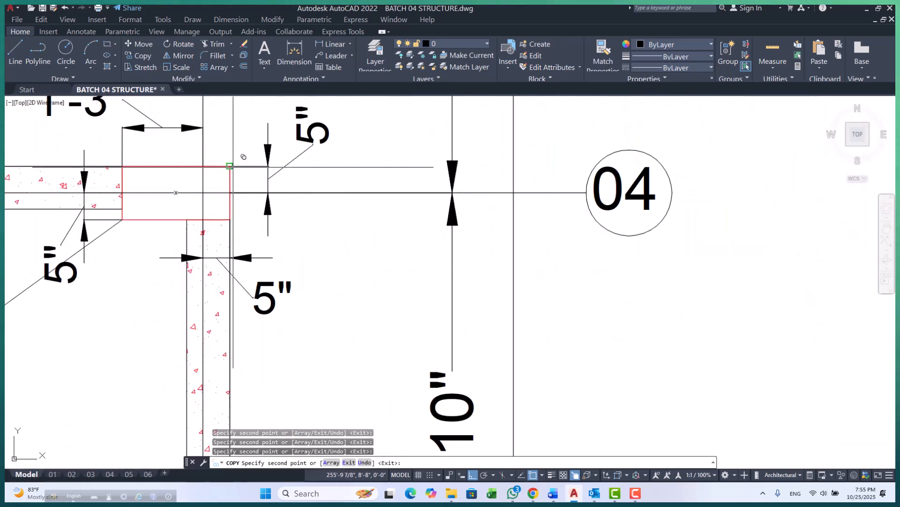
{"action": "scroll", "coordinate": [277, 161], "scroll_direction": "down", "scroll_amount": 6}
{"action": "scroll", "coordinate": [77, 155], "scroll_direction": "up", "scroll_amount": 6}
{"action": "scroll", "coordinate": [77, 156], "scroll_direction": "down", "scroll_amount": 8}
{"action": "key", "text": "Escape"}
{"action": "key", "text": "Escape"}
- Change the copied label beside column B-04 to C3
{"action": "scroll", "coordinate": [257, 158], "scroll_direction": "up", "scroll_amount": 6}
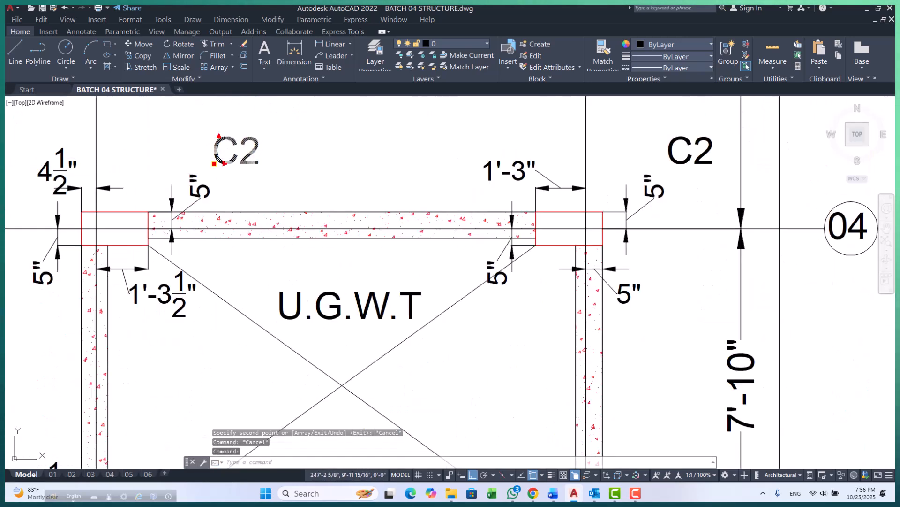
{"action": "double_click", "coordinate": [237, 151]}
{"action": "type", "text": "3"}
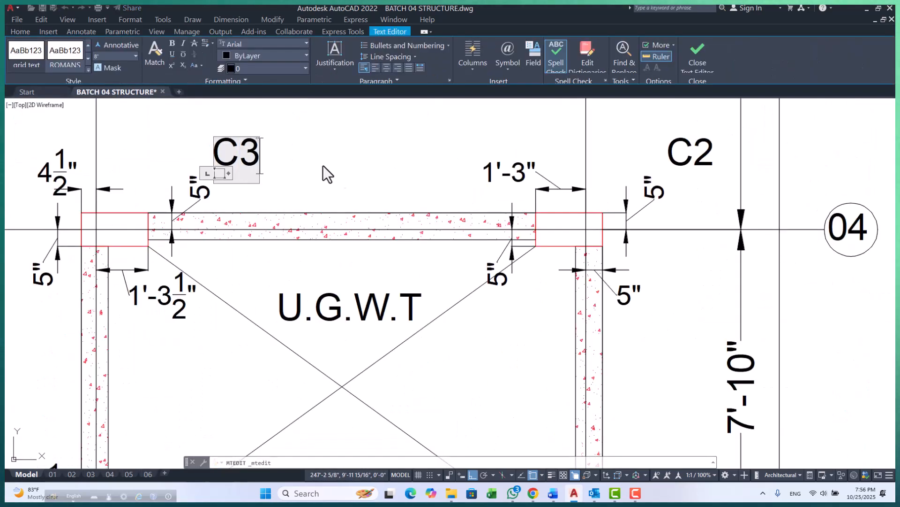
{"action": "left_click", "coordinate": [312, 161]}
- Change the copied label beside column C-04 to C3
{"action": "scroll", "coordinate": [121, 211], "scroll_direction": "down", "scroll_amount": 2}
{"action": "scroll", "coordinate": [495, 174], "scroll_direction": "up", "scroll_amount": 4}
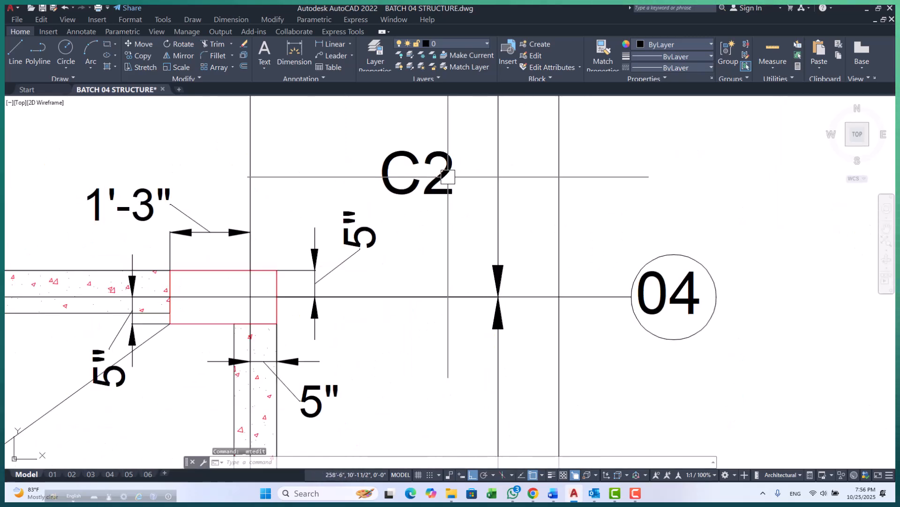
{"action": "double_click", "coordinate": [438, 176]}
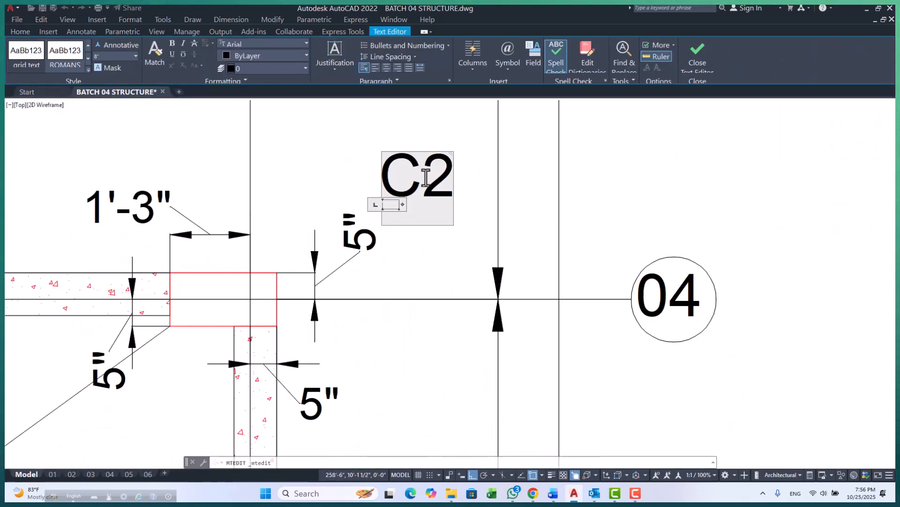
{"action": "left_click", "coordinate": [464, 258]}
{"action": "scroll", "coordinate": [453, 168], "scroll_direction": "down", "scroll_amount": 5}
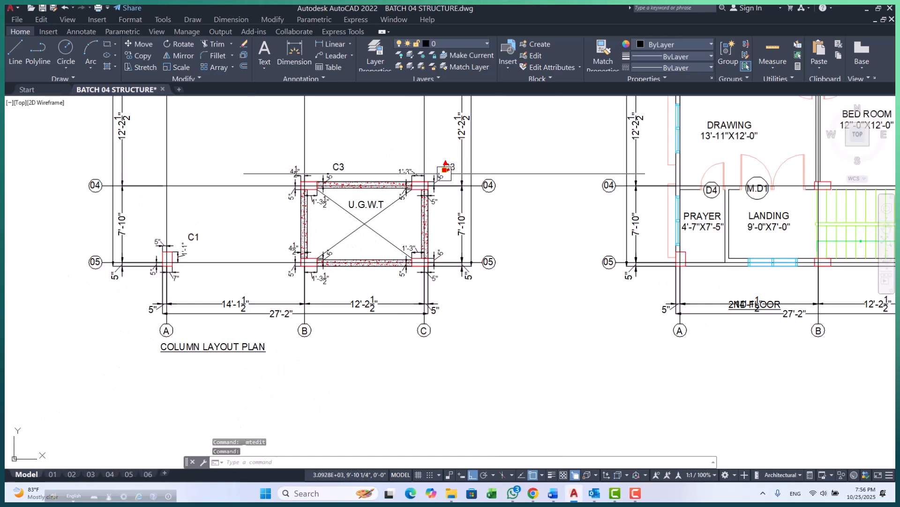
- Copy both C3 labels from the columns on grid line 04 to B-05 and C-05, using matching column corners as reference points
{"action": "scroll", "coordinate": [336, 181], "scroll_direction": "up", "scroll_amount": 4}
{"action": "left_click", "coordinate": [340, 143]}
{"action": "type", "text": "c"}
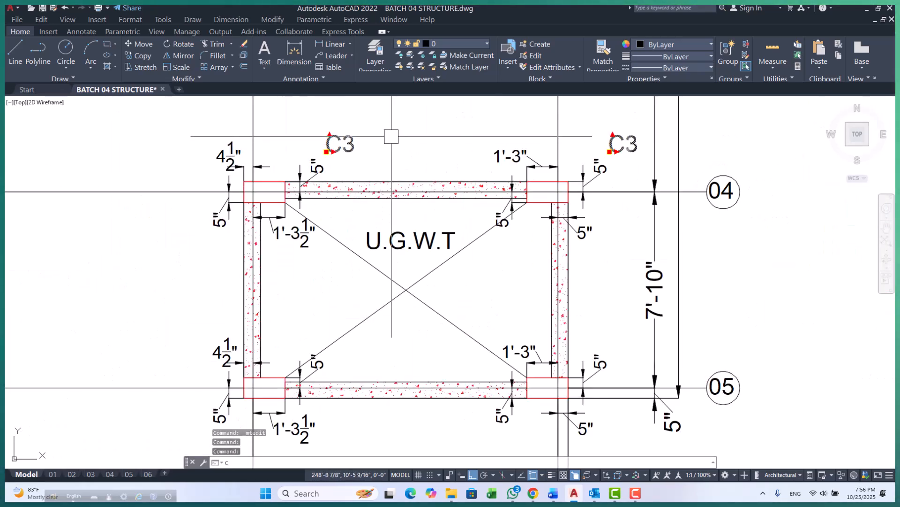
{"action": "type", "text": "p"}
{"action": "key", "text": "Return"}
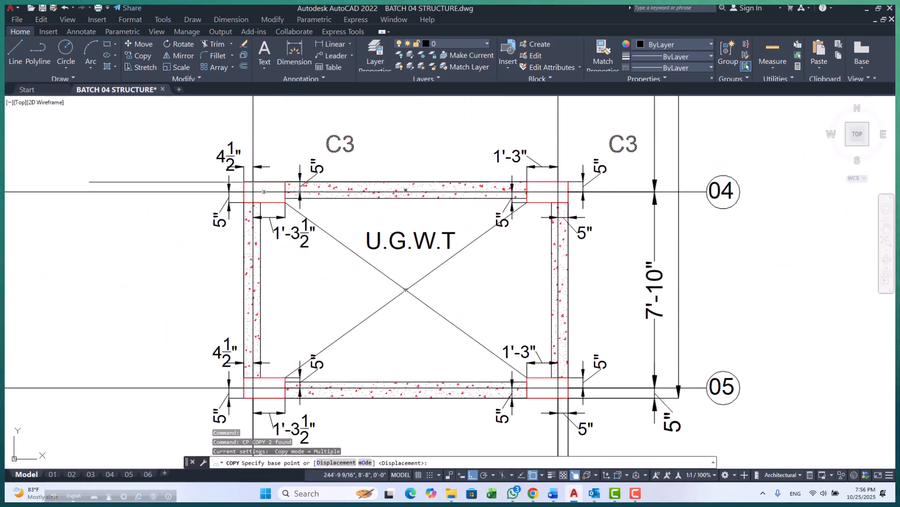
{"action": "left_click", "coordinate": [284, 181]}
{"action": "scroll", "coordinate": [285, 181], "scroll_direction": "down", "scroll_amount": 4}
{"action": "scroll", "coordinate": [281, 159], "scroll_direction": "up", "scroll_amount": 4}
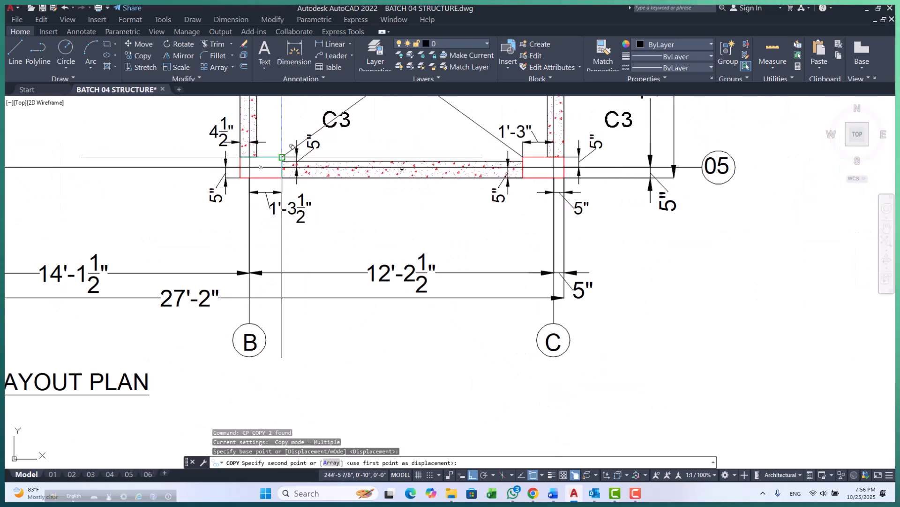
{"action": "left_click", "coordinate": [281, 157]}
{"action": "key", "text": "Escape"}
{"action": "key", "text": "Escape"}
- Review the C1, C2 and C3 labels across the whole column layout plan
{"action": "scroll", "coordinate": [281, 156], "scroll_direction": "down", "scroll_amount": 6}
{"action": "scroll", "coordinate": [340, 210], "scroll_direction": "up", "scroll_amount": 4}
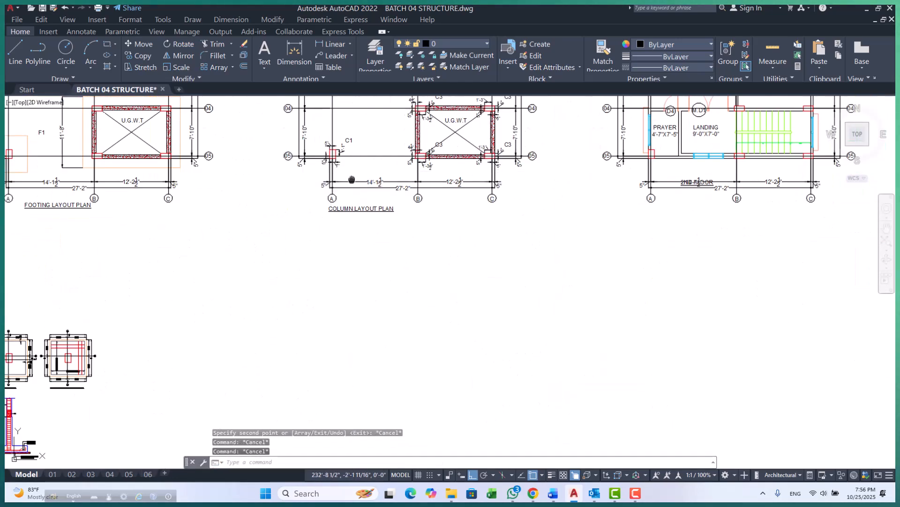
{"action": "scroll", "coordinate": [340, 210], "scroll_direction": "down", "scroll_amount": 6}
{"action": "middle_click_drag", "start_coordinate": [404, 160], "coordinate": [379, 226]}
{"action": "scroll", "coordinate": [323, 160], "scroll_direction": "up", "scroll_amount": 3}
{"action": "middle_click_drag", "start_coordinate": [335, 165], "coordinate": [332, 146]}
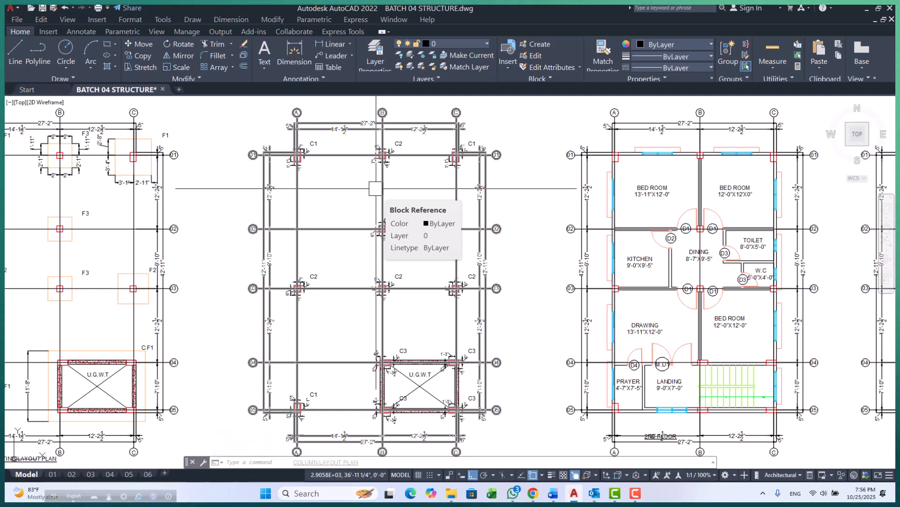
{"action": "scroll", "coordinate": [376, 188], "scroll_direction": "down", "scroll_amount": 6}
- Check the drawing's dimension styles in the Dimension Style Manager and close it
{"action": "key", "text": "Escape"}
{"action": "key", "text": "Escape"}
{"action": "key", "text": "Escape"}
{"action": "type", "text": "d"}
{"action": "key", "text": "Return"}
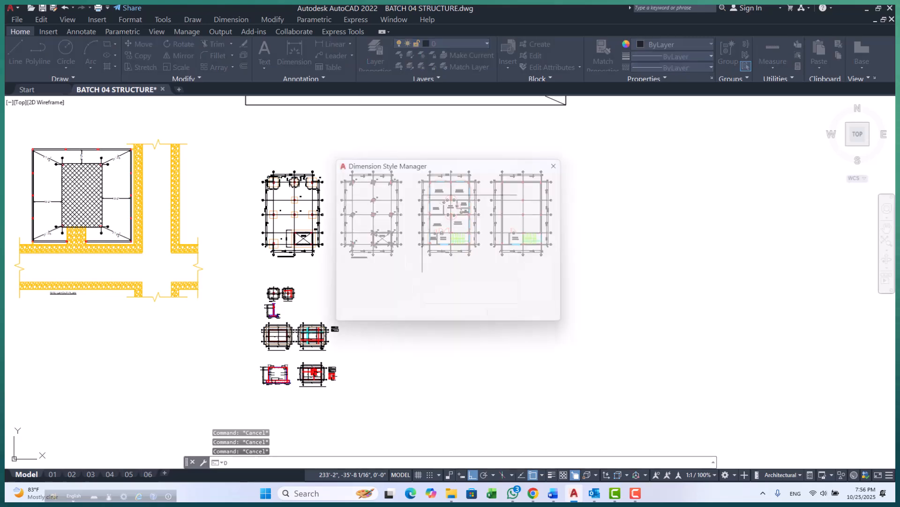
{"action": "left_click", "coordinate": [545, 198]}
{"action": "left_click", "coordinate": [506, 317]}
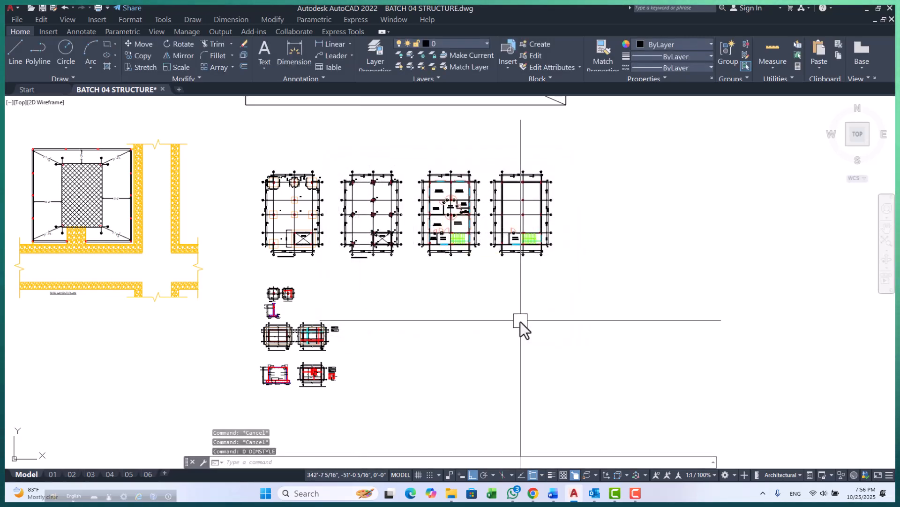
- Open the text style settings
{"action": "type", "text": "st"}
{"action": "key", "text": "Return"}
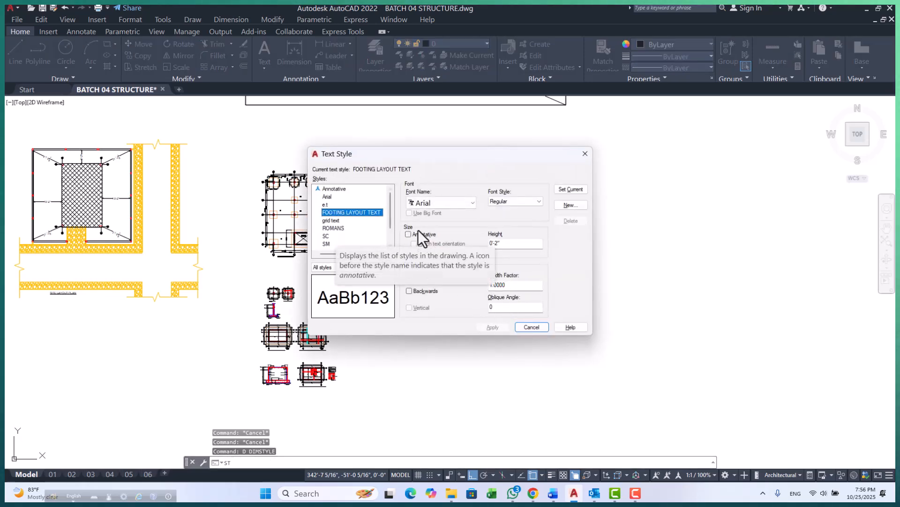
- Close the text style settings and define a multiline text area in the empty space below the column layout plan
{"action": "left_click", "coordinate": [532, 326]}
{"action": "scroll", "coordinate": [511, 326], "scroll_direction": "down", "scroll_amount": 5}
{"action": "scroll", "coordinate": [415, 303], "scroll_direction": "up", "scroll_amount": 6}
{"action": "middle_click_drag", "start_coordinate": [415, 303], "coordinate": [374, 292]}
{"action": "type", "text": "MT"}
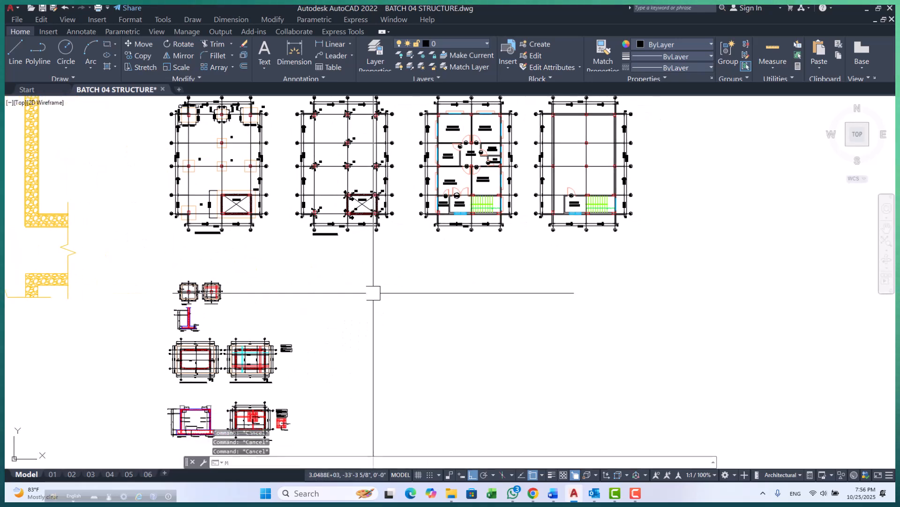
{"action": "key", "text": "Return"}
{"action": "scroll", "coordinate": [344, 257], "scroll_direction": "up", "scroll_amount": 2}
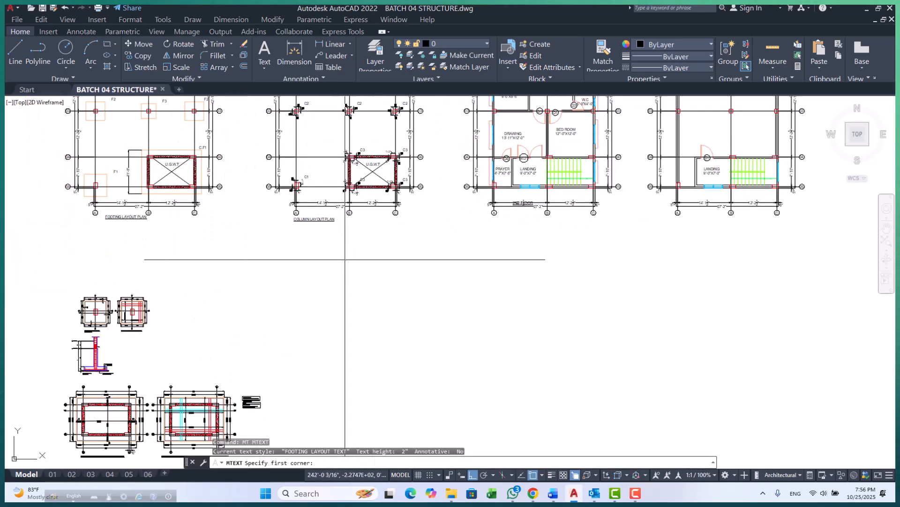
{"action": "scroll", "coordinate": [342, 261], "scroll_direction": "down", "scroll_amount": 5}
{"action": "scroll", "coordinate": [300, 225], "scroll_direction": "up", "scroll_amount": 5}
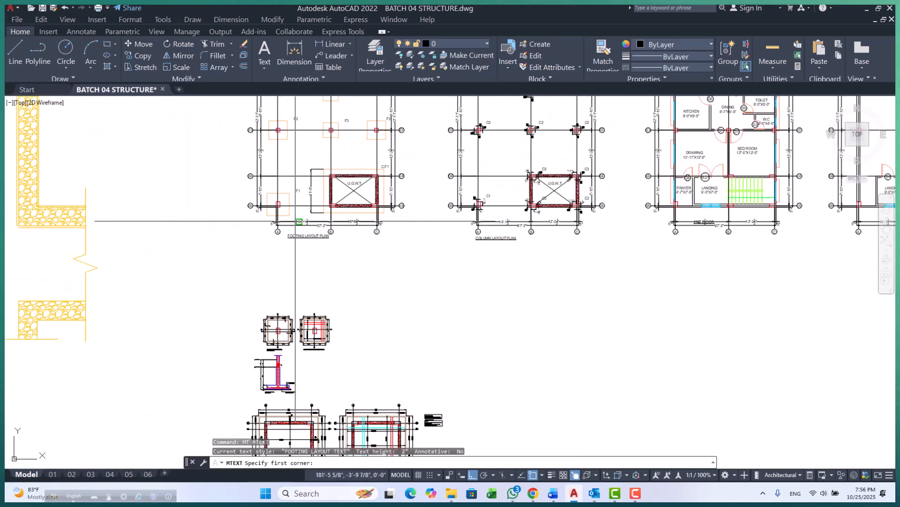
{"action": "scroll", "coordinate": [303, 215], "scroll_direction": "down", "scroll_amount": 5}
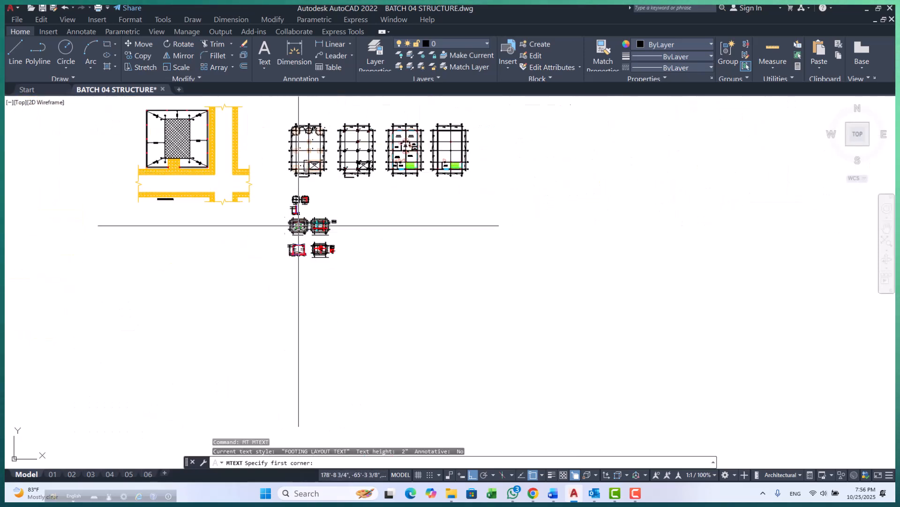
{"action": "scroll", "coordinate": [375, 218], "scroll_direction": "up", "scroll_amount": 5}
{"action": "scroll", "coordinate": [212, 200], "scroll_direction": "down", "scroll_amount": 4}
{"action": "scroll", "coordinate": [212, 200], "scroll_direction": "down", "scroll_amount": 3}
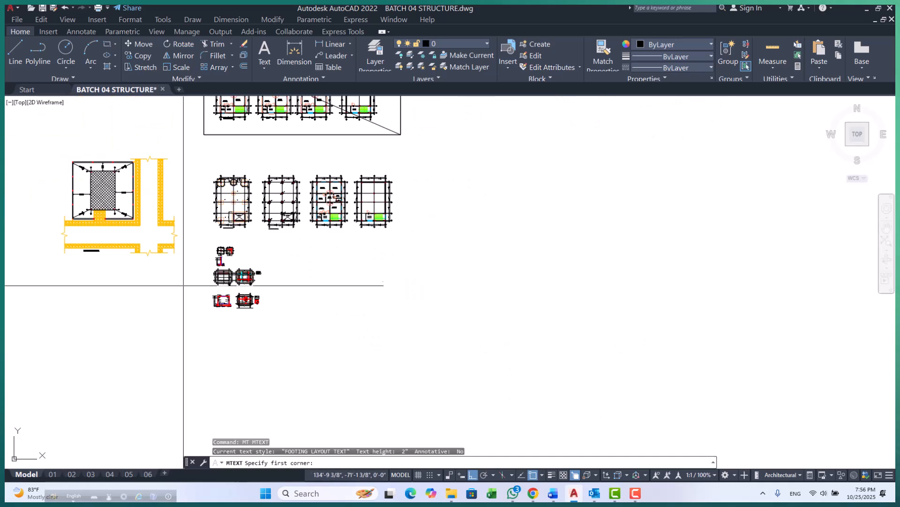
{"action": "scroll", "coordinate": [257, 281], "scroll_direction": "up", "scroll_amount": 6}
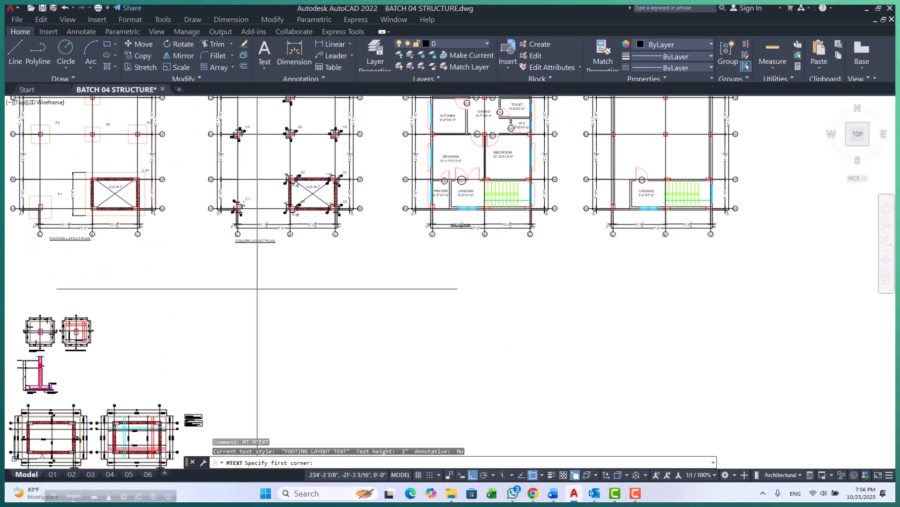
{"action": "left_click", "coordinate": [242, 268]}
{"action": "left_click", "coordinate": [348, 324]}
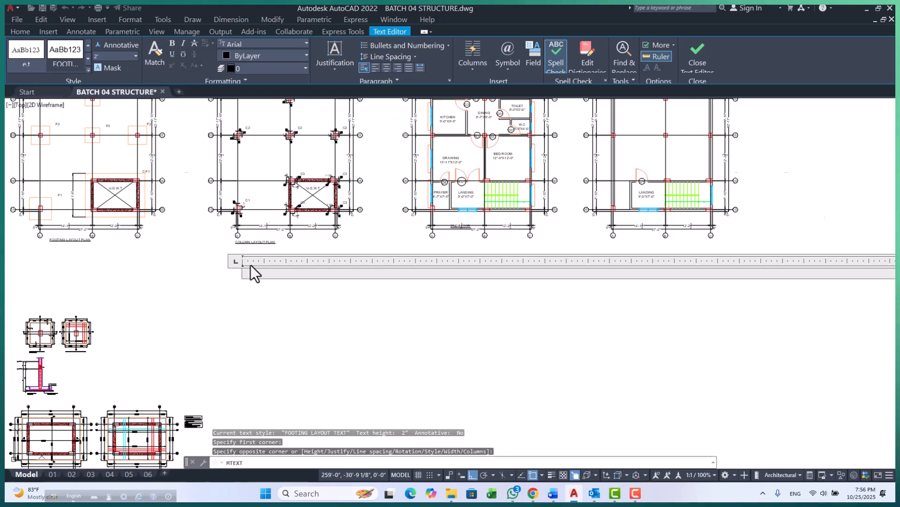
- Enter the title SCHEDULE OF COLUMN REINFORCEMENT in the text area and underline it
{"action": "scroll", "coordinate": [250, 264], "scroll_direction": "up", "scroll_amount": 4}
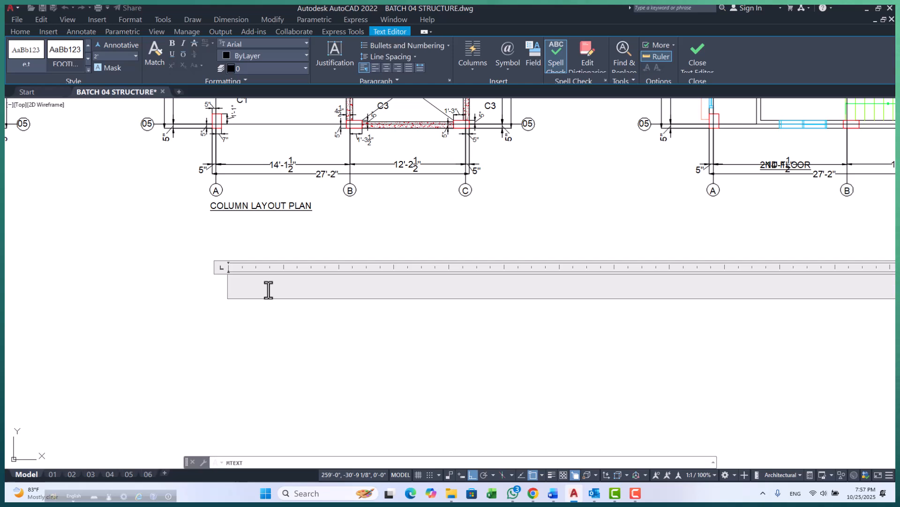
{"action": "type", "text": "HEDULE OF CO"}
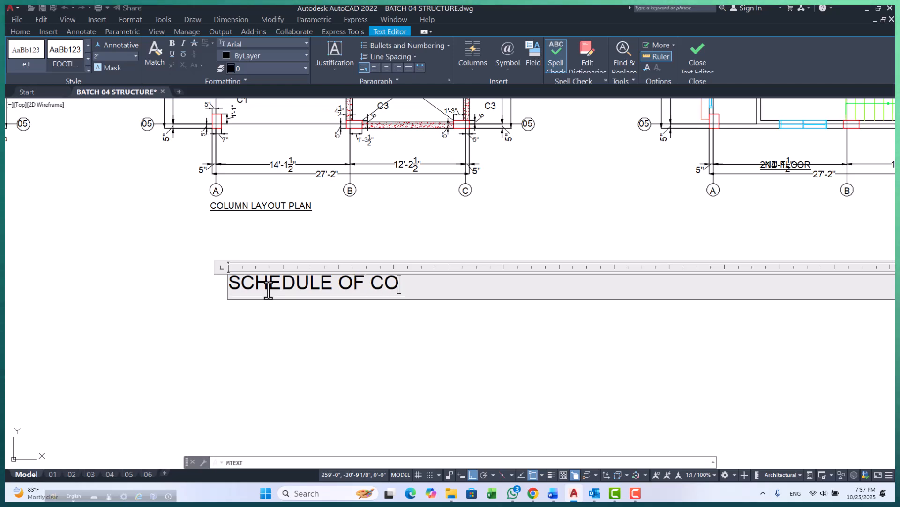
{"action": "type", "text": "LUMN REINF"}
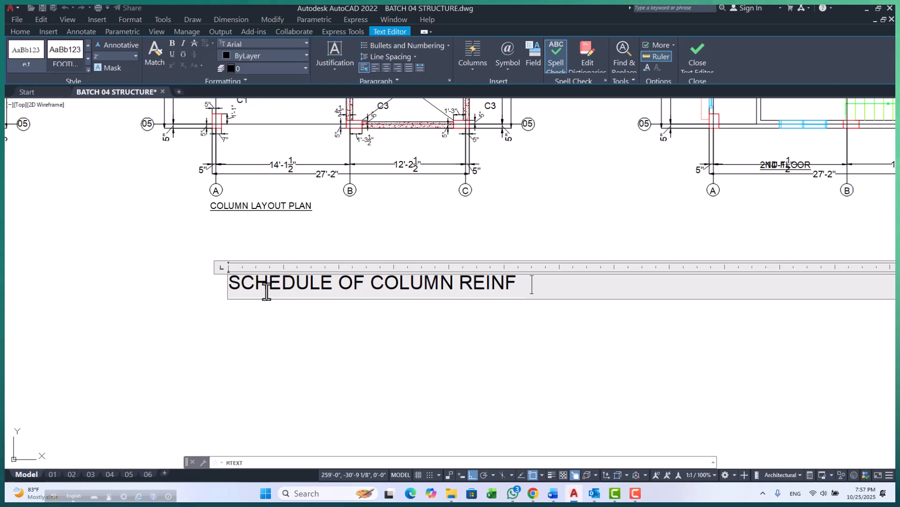
{"action": "type", "text": "ORCEMENT"}
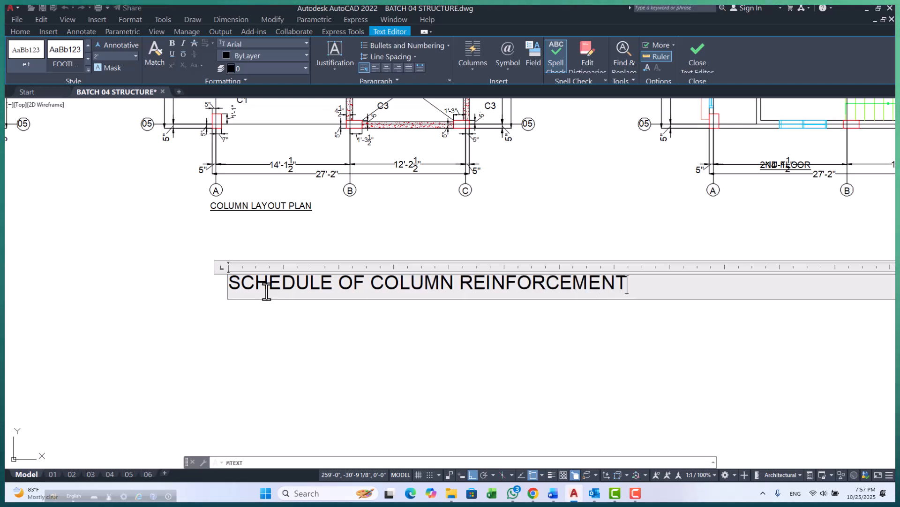
{"action": "scroll", "coordinate": [266, 291], "scroll_direction": "down", "scroll_amount": 8}
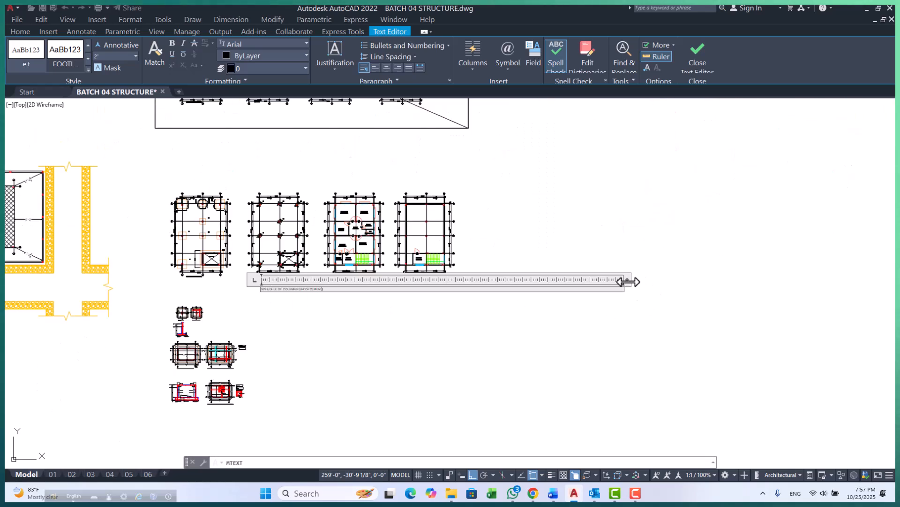
{"action": "scroll", "coordinate": [297, 305], "scroll_direction": "up", "scroll_amount": 12}
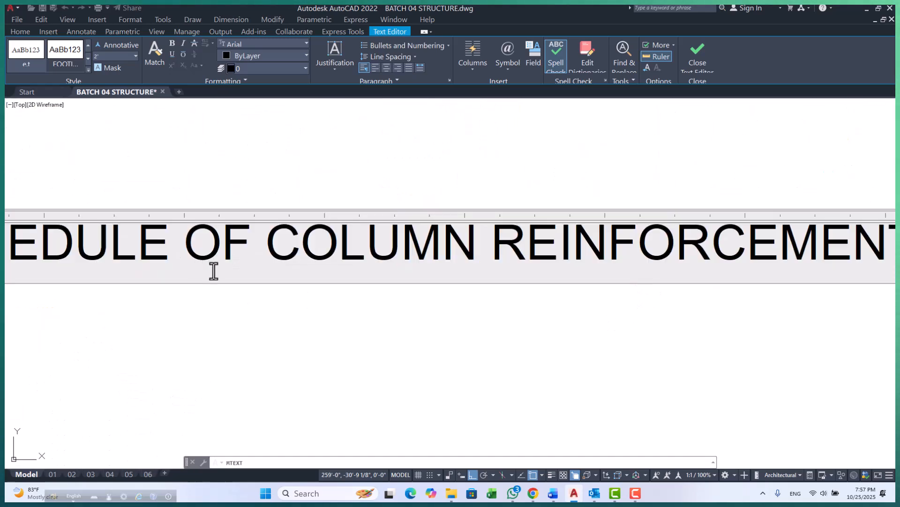
{"action": "key", "text": "ctrl+a"}
{"action": "left_click", "coordinate": [170, 56]}
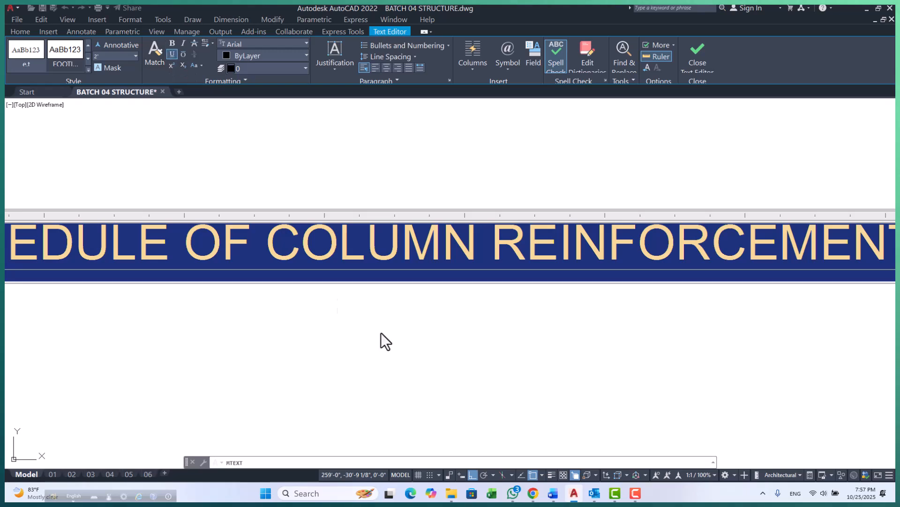
{"action": "left_click", "coordinate": [393, 332]}
- Move the schedule title straight up so it sits closer beneath the COLUMN LAYOUT PLAN label
{"action": "scroll", "coordinate": [394, 331], "scroll_direction": "down", "scroll_amount": 7}
{"action": "middle_click_drag", "start_coordinate": [394, 332], "coordinate": [402, 195]}
{"action": "scroll", "coordinate": [284, 141], "scroll_direction": "up", "scroll_amount": 6}
{"action": "middle_click_drag", "start_coordinate": [279, 139], "coordinate": [262, 258]}
{"action": "scroll", "coordinate": [260, 262], "scroll_direction": "down", "scroll_amount": 6}
{"action": "scroll", "coordinate": [267, 261], "scroll_direction": "up", "scroll_amount": 2}
{"action": "left_click", "coordinate": [271, 267]}
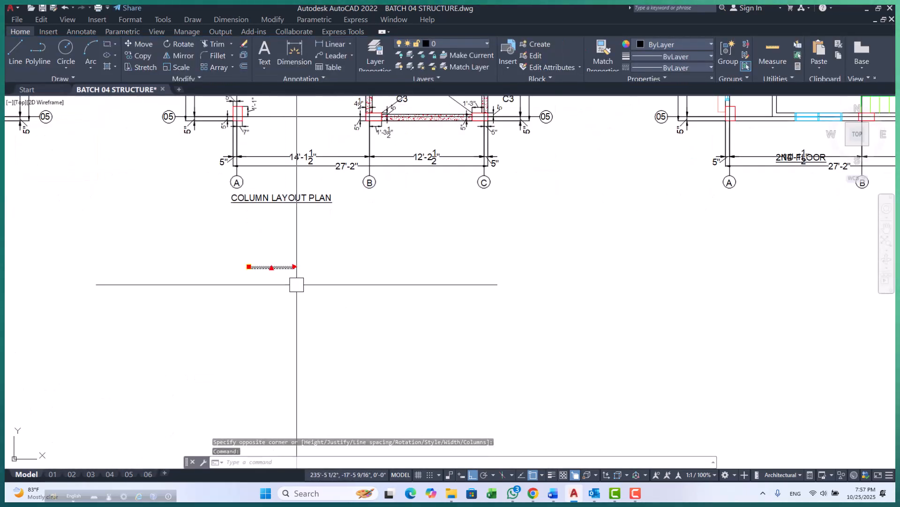
{"action": "type", "text": "m"}
{"action": "key", "text": "space"}
{"action": "left_click", "coordinate": [327, 305]}
{"action": "left_click", "coordinate": [328, 261]}
{"action": "key", "text": "Escape"}
{"action": "key", "text": "Escape"}
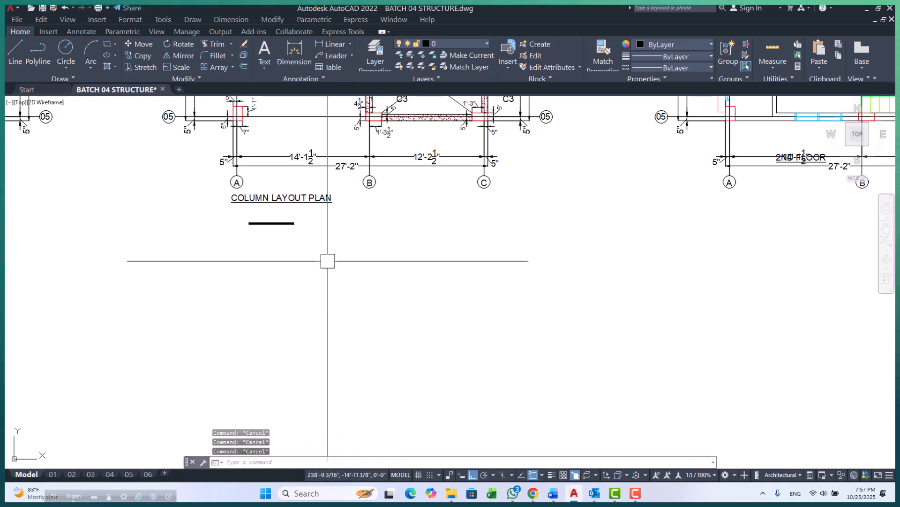
- Copy the schedule title a short distance straight down
{"action": "scroll", "coordinate": [261, 243], "scroll_direction": "up", "scroll_amount": 4}
{"action": "left_click", "coordinate": [273, 194]}
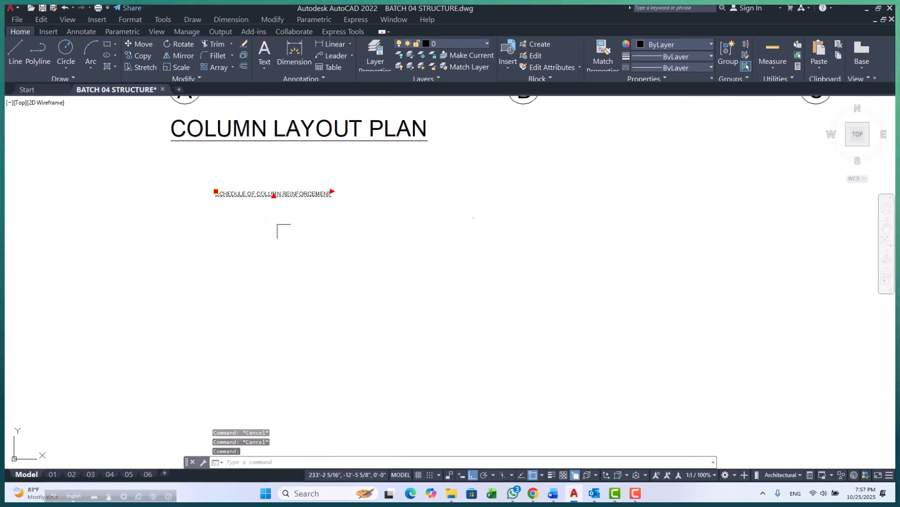
{"action": "key", "text": "space"}
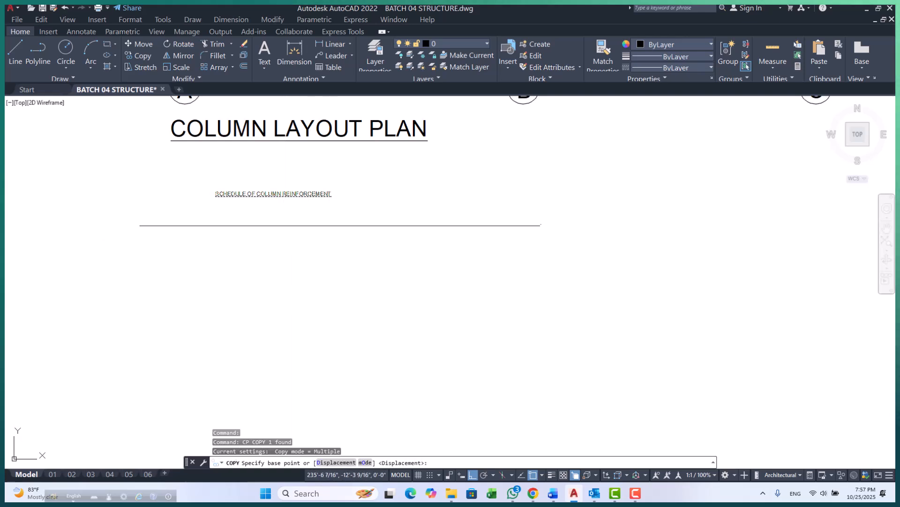
{"action": "left_click", "coordinate": [345, 224]}
{"action": "left_click", "coordinate": [346, 242]}
{"action": "key", "text": "Escape"}
{"action": "key", "text": "Escape"}
{"action": "key", "text": "Escape"}
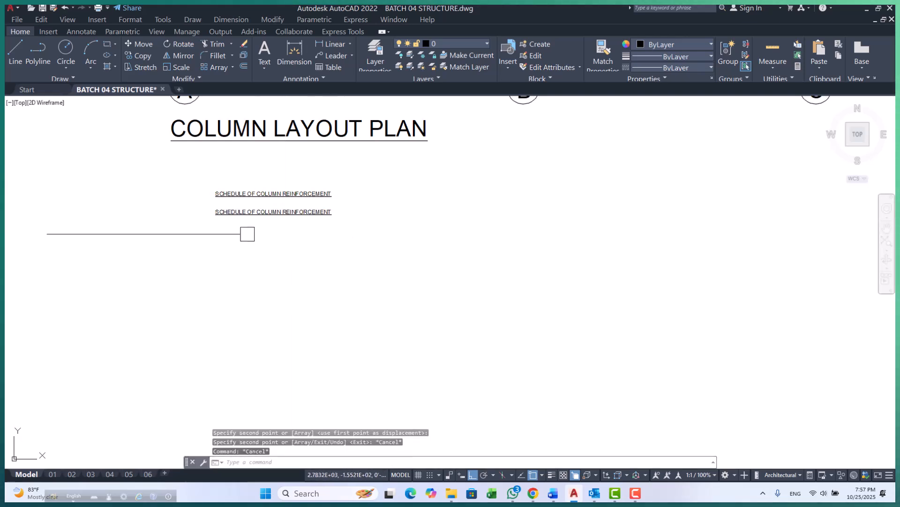
{"action": "scroll", "coordinate": [277, 206], "scroll_direction": "down", "scroll_amount": 5}
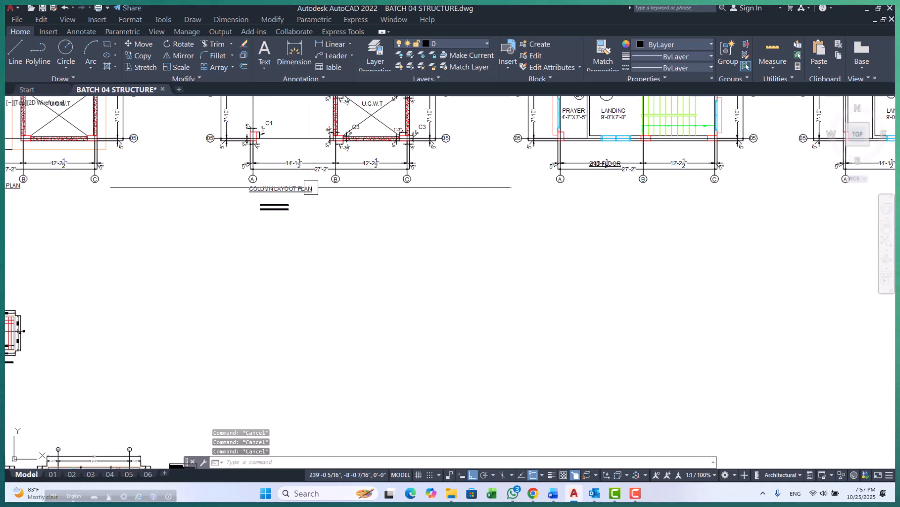
{"action": "scroll", "coordinate": [262, 208], "scroll_direction": "up", "scroll_amount": 5}
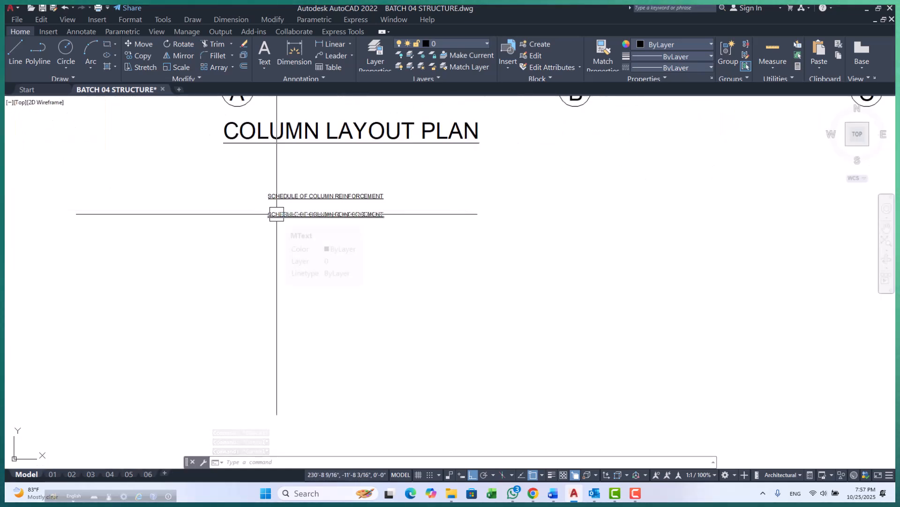
{"action": "scroll", "coordinate": [318, 261], "scroll_direction": "down", "scroll_amount": 8}
{"action": "scroll", "coordinate": [318, 261], "scroll_direction": "down", "scroll_amount": 2}
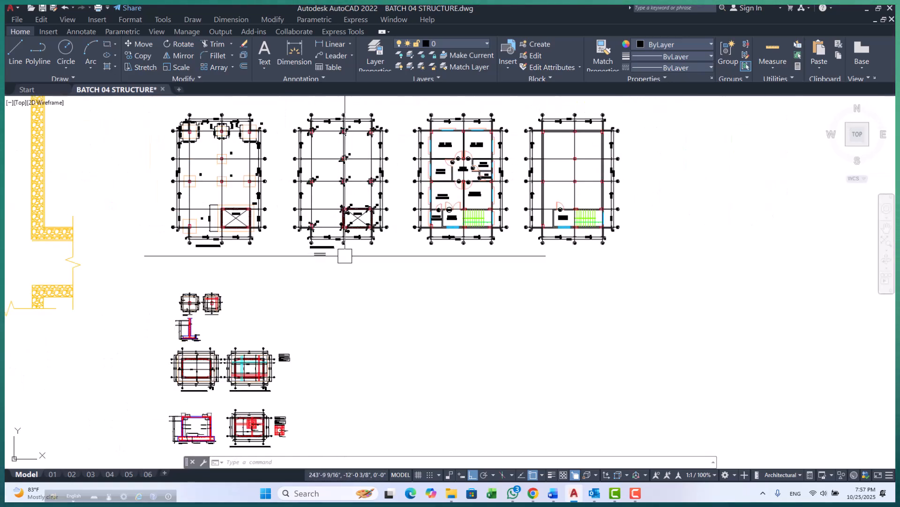
{"action": "scroll", "coordinate": [324, 264], "scroll_direction": "up", "scroll_amount": 10}
{"action": "key", "text": "Escape"}
{"action": "key", "text": "Escape"}
{"action": "key", "text": "Escape"}
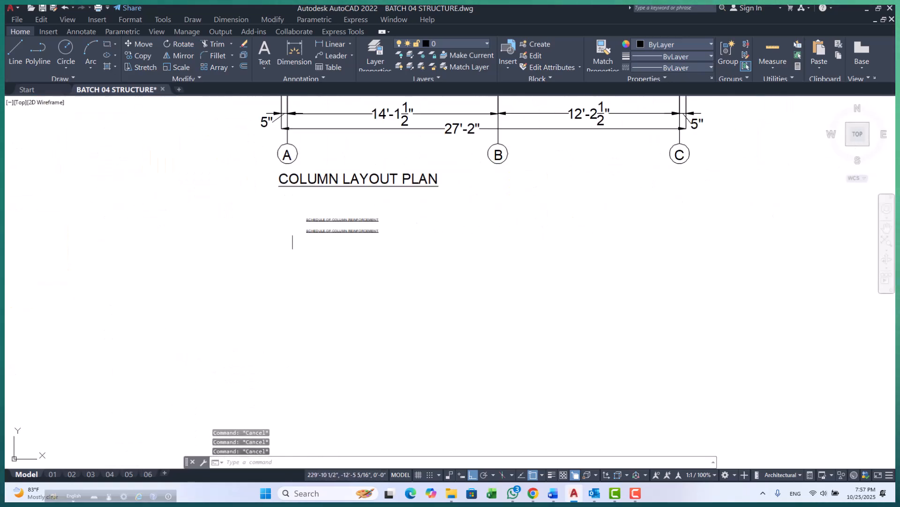
- Replace the lower title copy with NAME OF COLUMN and narrow its frame so the text wraps onto two lines
{"action": "scroll", "coordinate": [322, 239], "scroll_direction": "up", "scroll_amount": 4}
{"action": "double_click", "coordinate": [322, 214]}
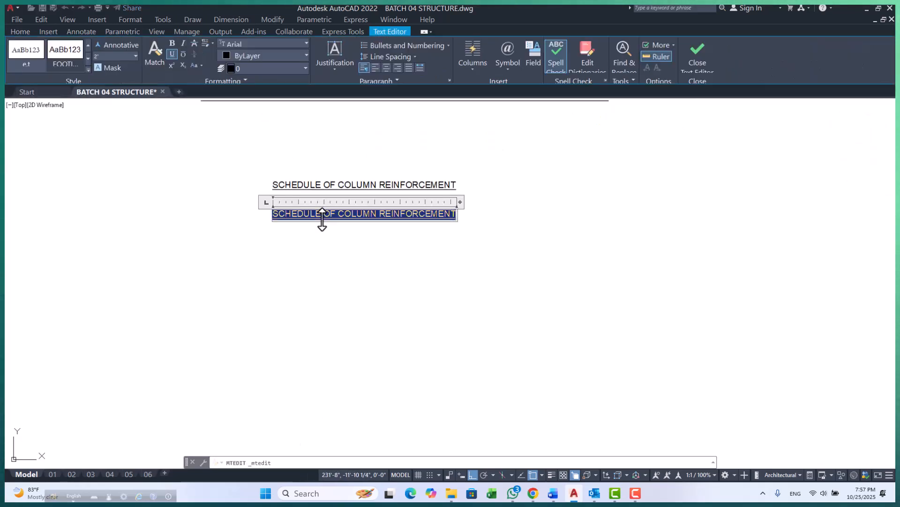
{"action": "type", "text": "NAME"}
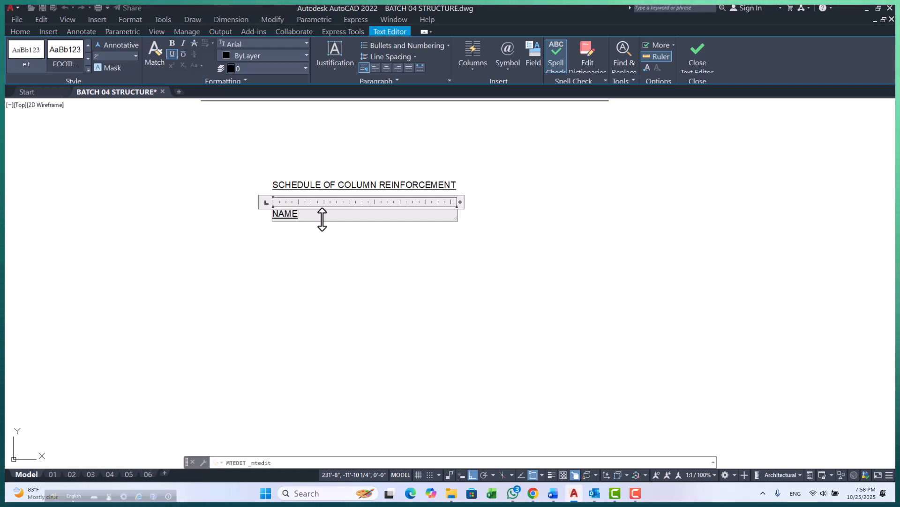
{"action": "type", "text": " OF COLUMN"}
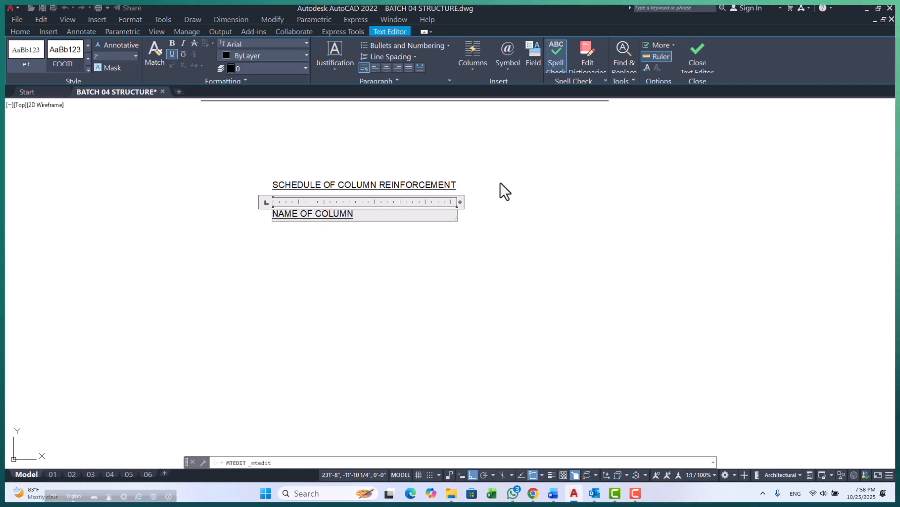
{"action": "double_click", "coordinate": [461, 204]}
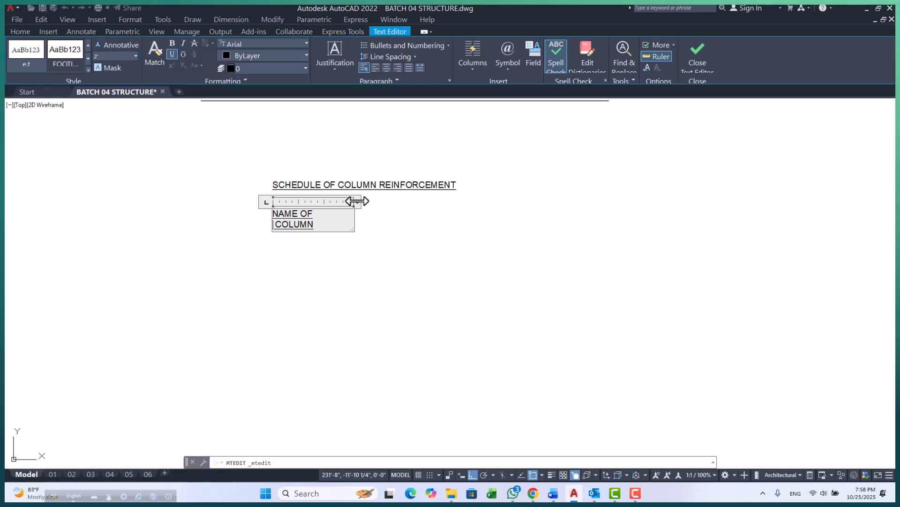
{"action": "left_click", "coordinate": [390, 231]}
- Remove the underline from the NAME OF COLUMN heading
{"action": "scroll", "coordinate": [300, 209], "scroll_direction": "up", "scroll_amount": 2}
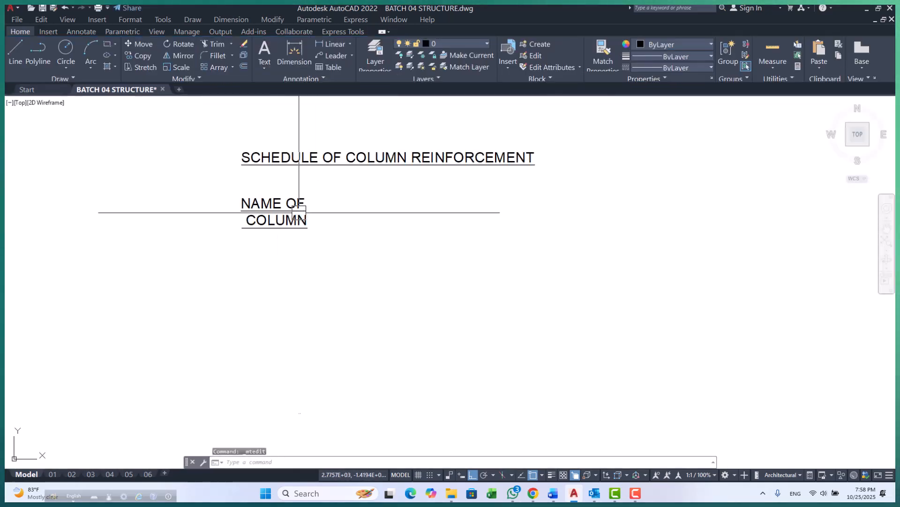
{"action": "double_click", "coordinate": [276, 212]}
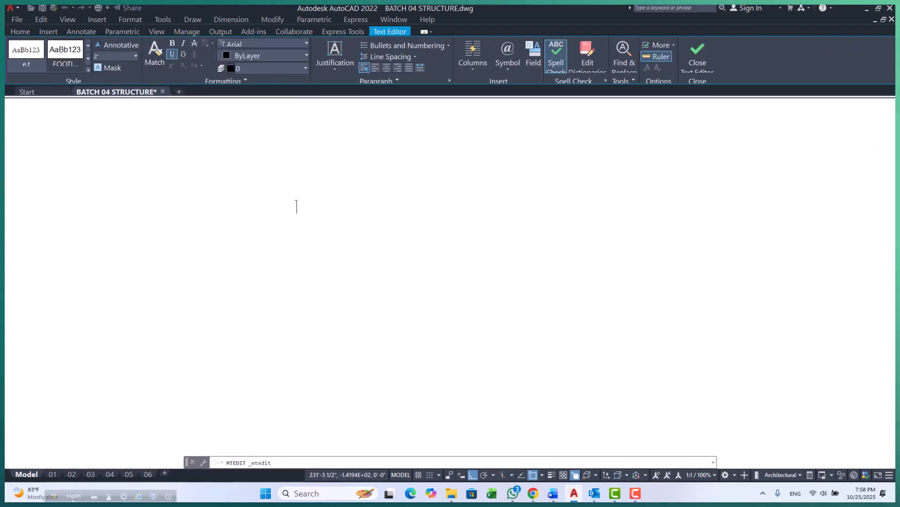
{"action": "left_click", "coordinate": [172, 52]}
{"action": "left_click", "coordinate": [369, 241]}
- Copy the NAME OF COLUMN heading horizontally to its right to form a second column heading
{"action": "left_click", "coordinate": [295, 222]}
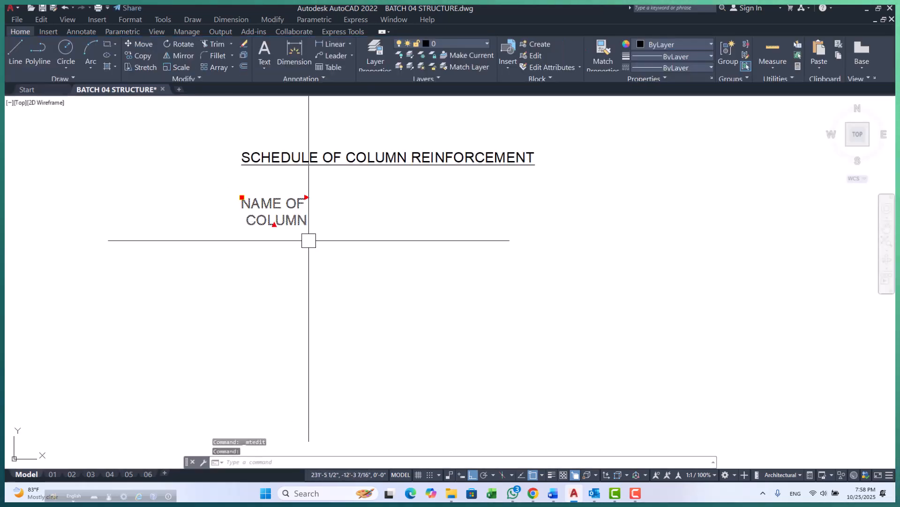
{"action": "type", "text": "cp"}
{"action": "key", "text": "Return"}
{"action": "left_click", "coordinate": [284, 260]}
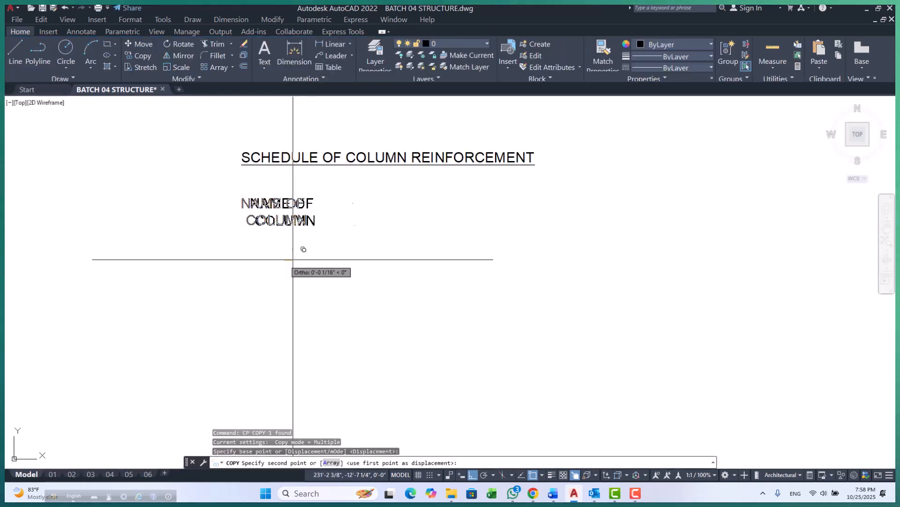
{"action": "left_click", "coordinate": [380, 258]}
{"action": "key", "text": "Escape"}
{"action": "key", "text": "Escape"}
{"action": "key", "text": "Escape"}
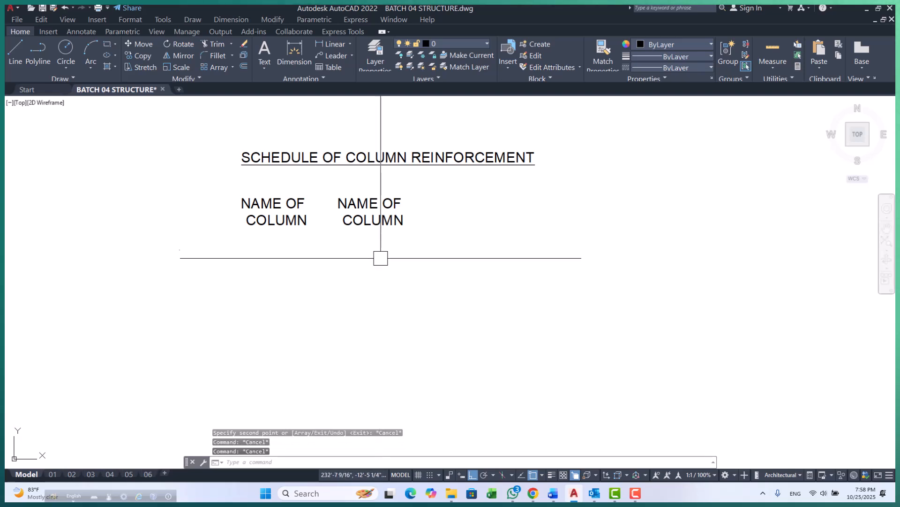
- Replace the second column heading's text with UP TO G.L and widen its frame so it fits on one line
{"action": "double_click", "coordinate": [374, 219]}
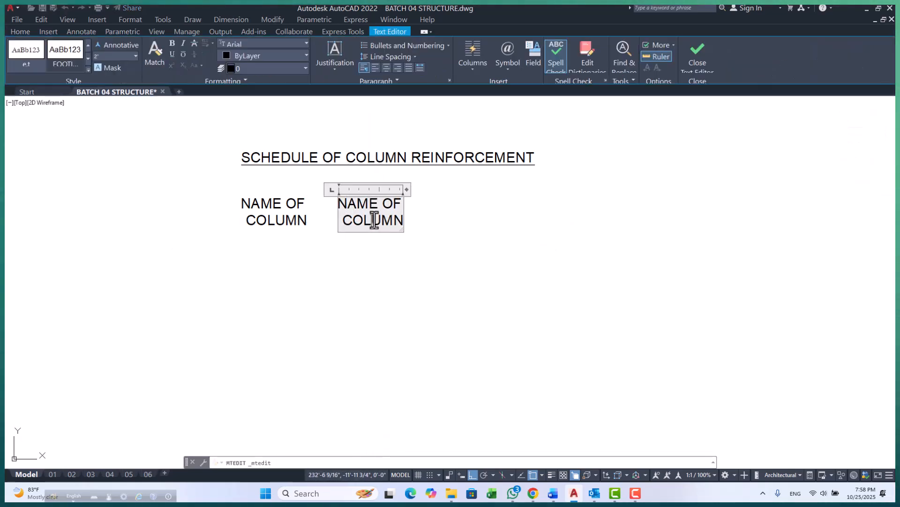
{"action": "key", "text": "ctrl+a"}
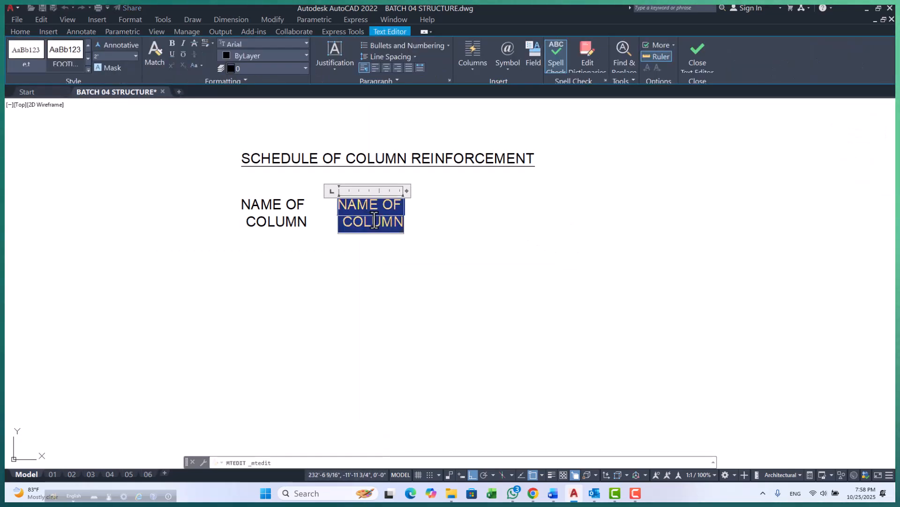
{"action": "type", "text": "UP TO"}
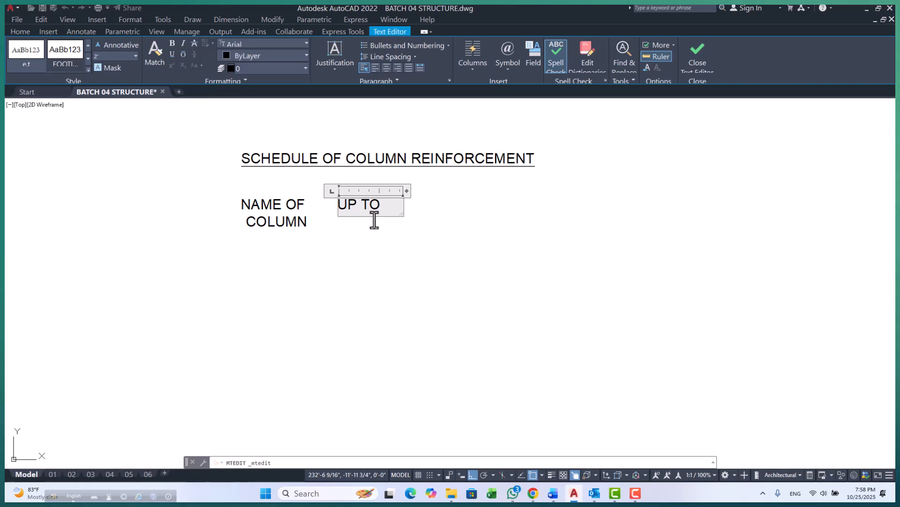
{"action": "type", "text": ".L"}
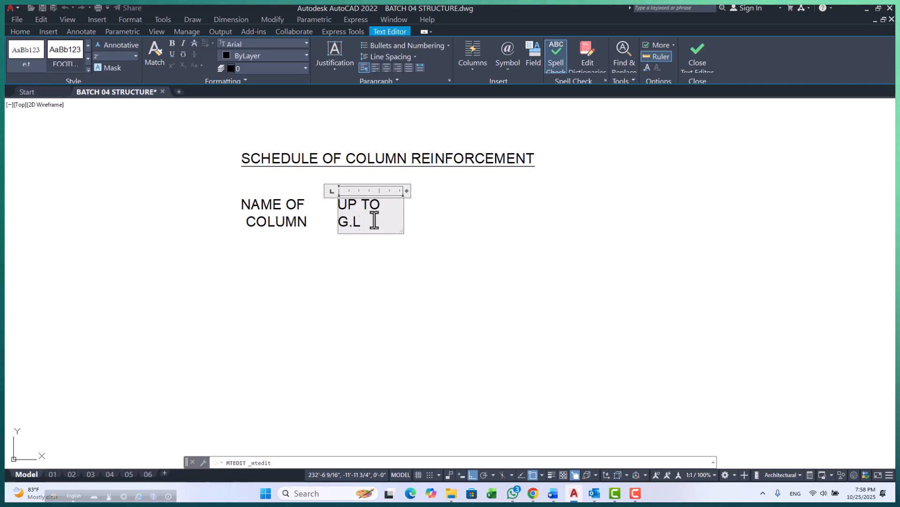
{"action": "left_click_drag", "start_coordinate": [405, 190], "coordinate": [438, 194]}
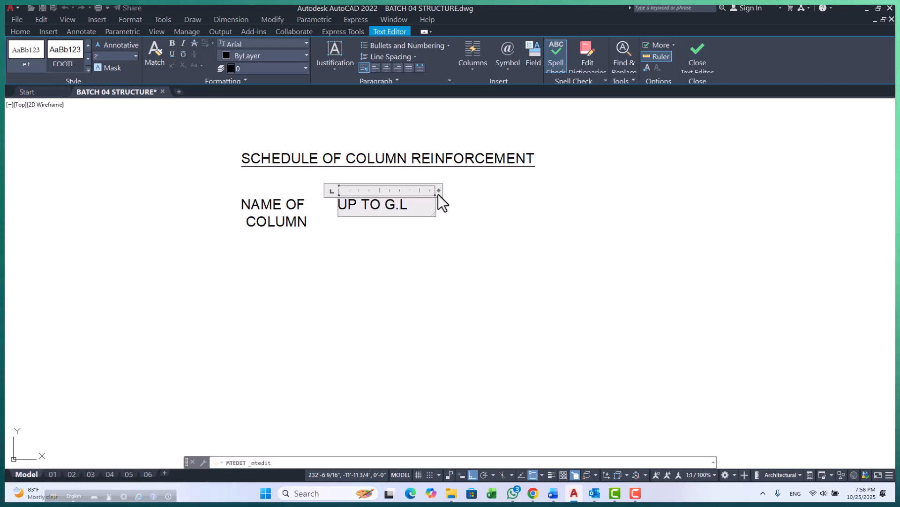
{"action": "left_click", "coordinate": [474, 213]}
- Copy the UP TO G.L heading horizontally to its right to form a third column heading
{"action": "left_click", "coordinate": [364, 201]}
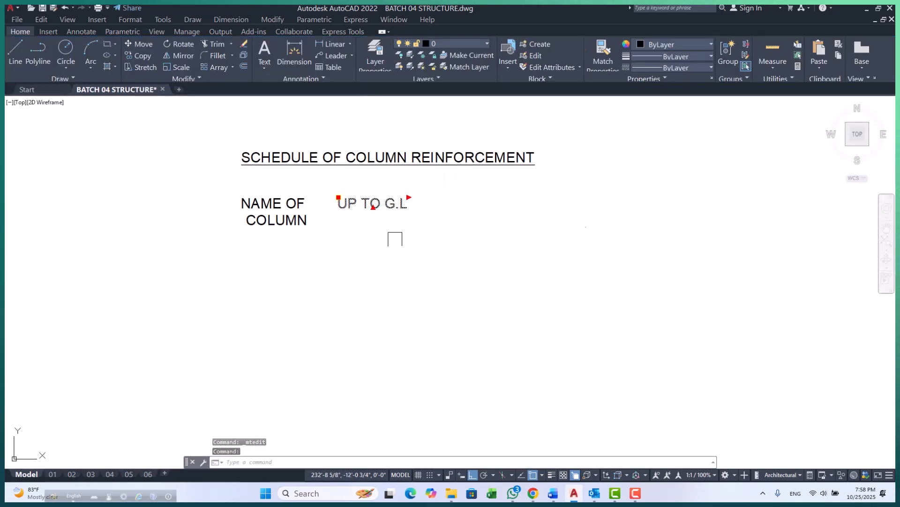
{"action": "type", "text": "c"}
{"action": "key", "text": "Return"}
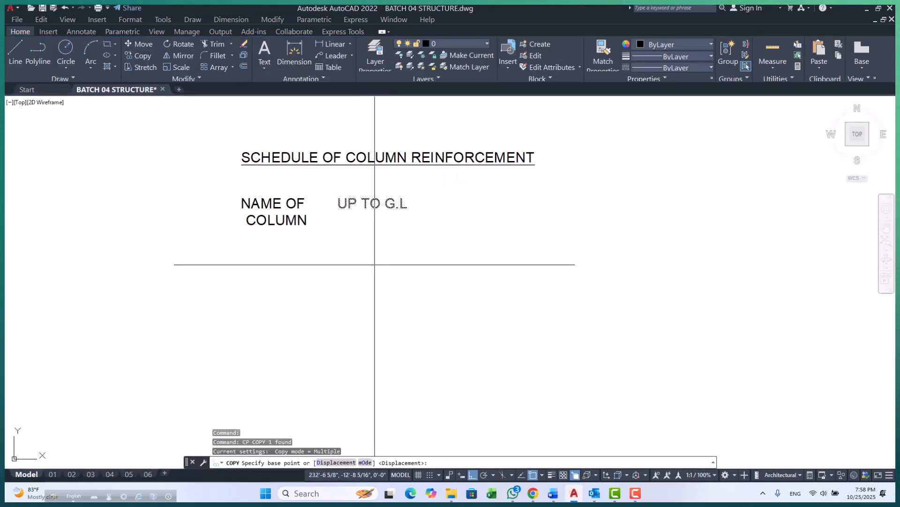
{"action": "left_click", "coordinate": [373, 262]}
{"action": "left_click", "coordinate": [463, 262]}
{"action": "key", "text": "Escape"}
{"action": "key", "text": "Escape"}
{"action": "key", "text": "Escape"}
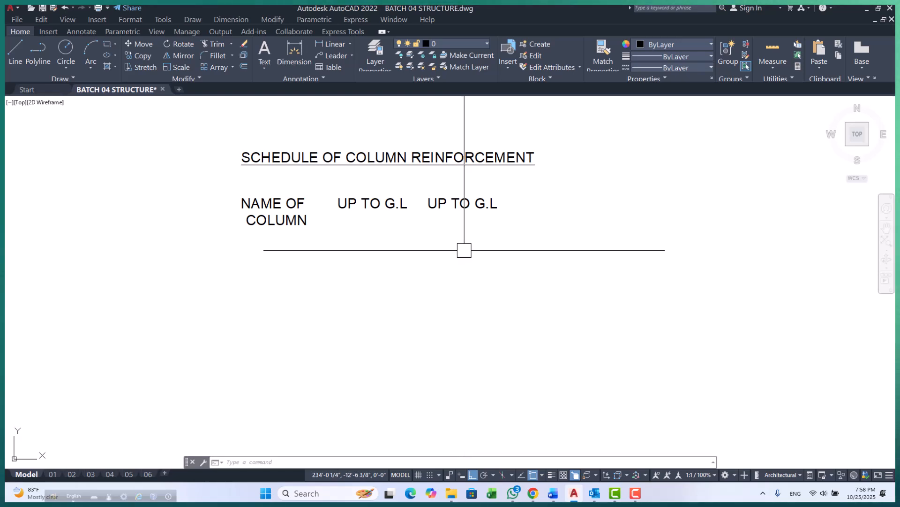
- Replace the third heading's text with FGL TO AVOBE and widen its frame to about 1'-9 3/16" so it fits on one line
{"action": "scroll", "coordinate": [474, 223], "scroll_direction": "up", "scroll_amount": 2}
{"action": "left_click", "coordinate": [451, 195]}
{"action": "double_click", "coordinate": [451, 195]}
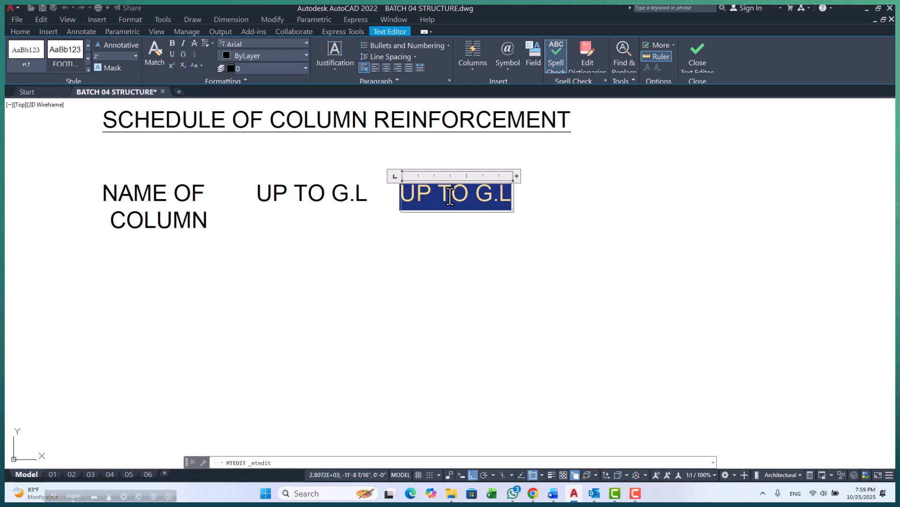
{"action": "type", "text": "G"}
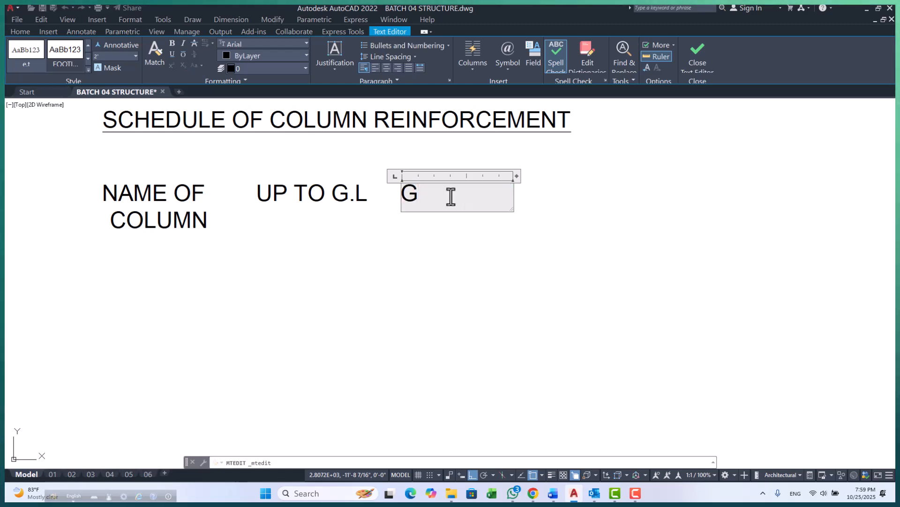
{"action": "key", "text": "BackSpace"}
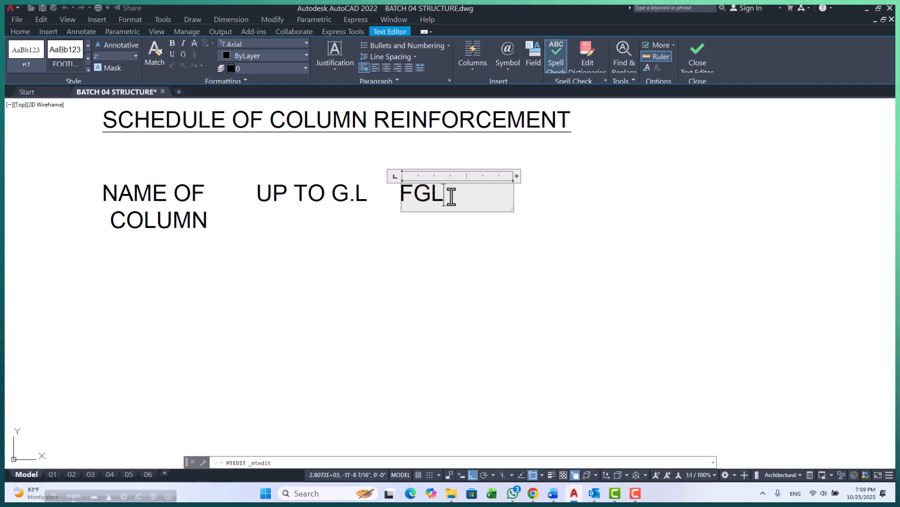
{"action": "type", "text": "FGL TO AVOBE"}
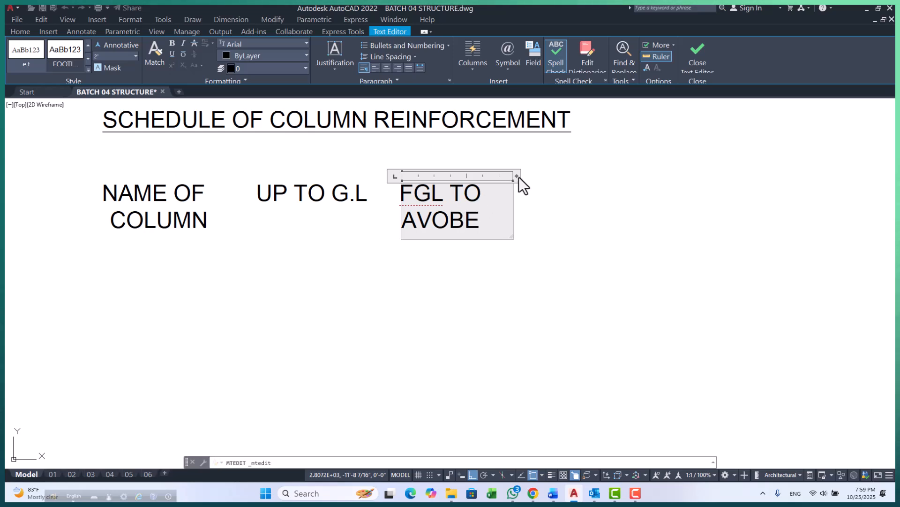
{"action": "left_click_drag", "start_coordinate": [517, 177], "coordinate": [578, 184]}
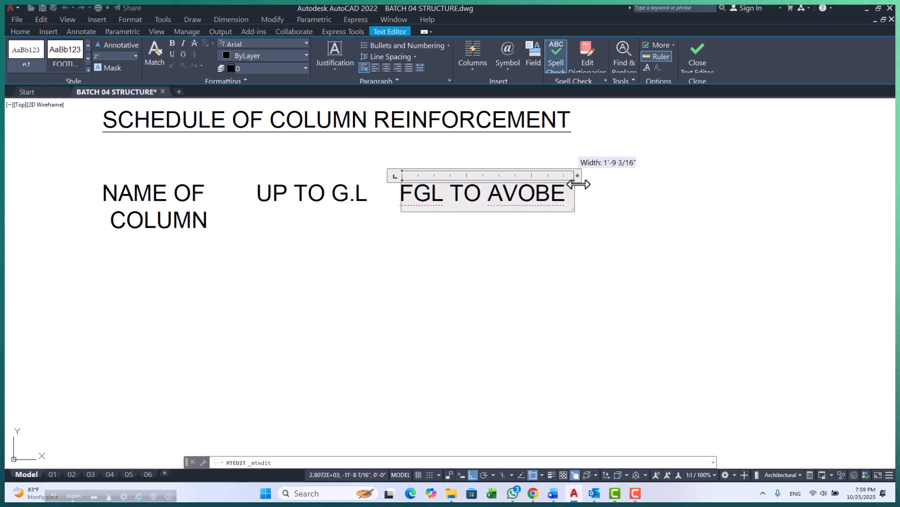
{"action": "left_click", "coordinate": [633, 300]}
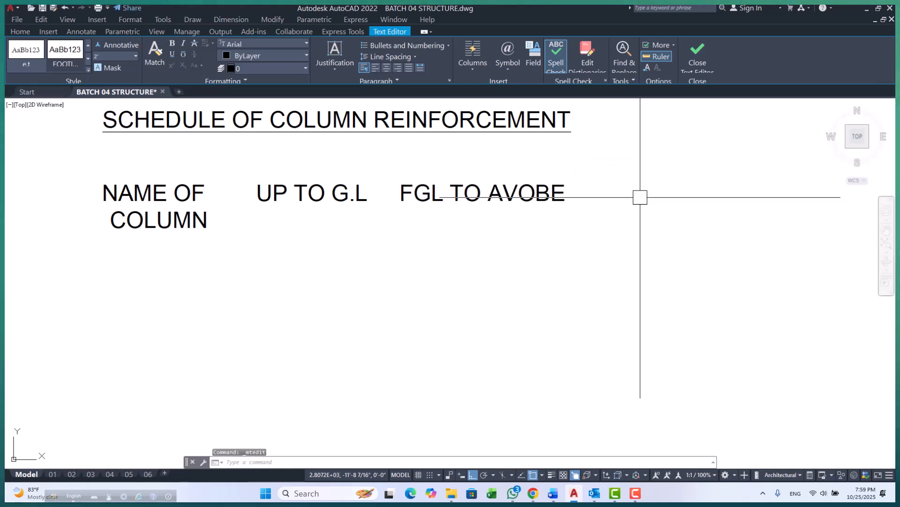
- Change the second heading to UP TO FG.L and widen its frame to about 1'-6 9/16" to keep it on one line
{"action": "scroll", "coordinate": [310, 199], "scroll_direction": "up", "scroll_amount": 2}
{"action": "double_click", "coordinate": [331, 193]}
{"action": "type", "text": "F"}
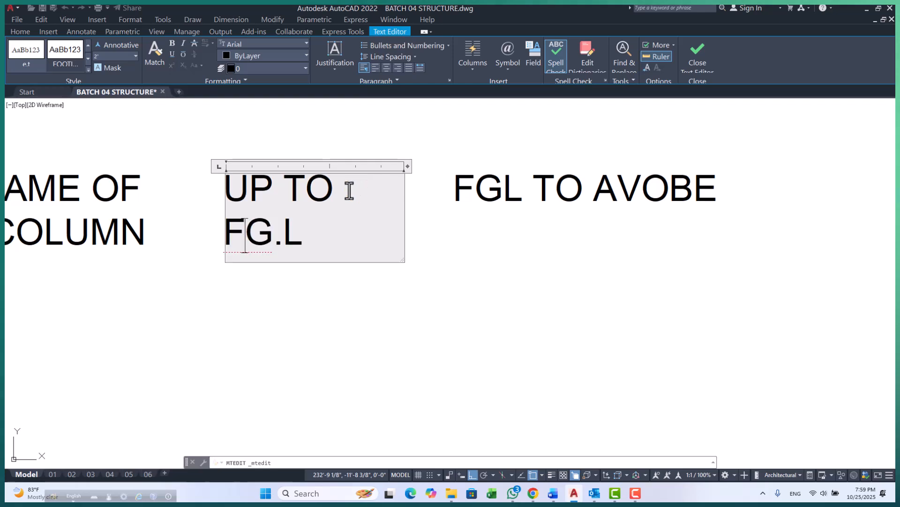
{"action": "left_click_drag", "start_coordinate": [407, 168], "coordinate": [471, 169]}
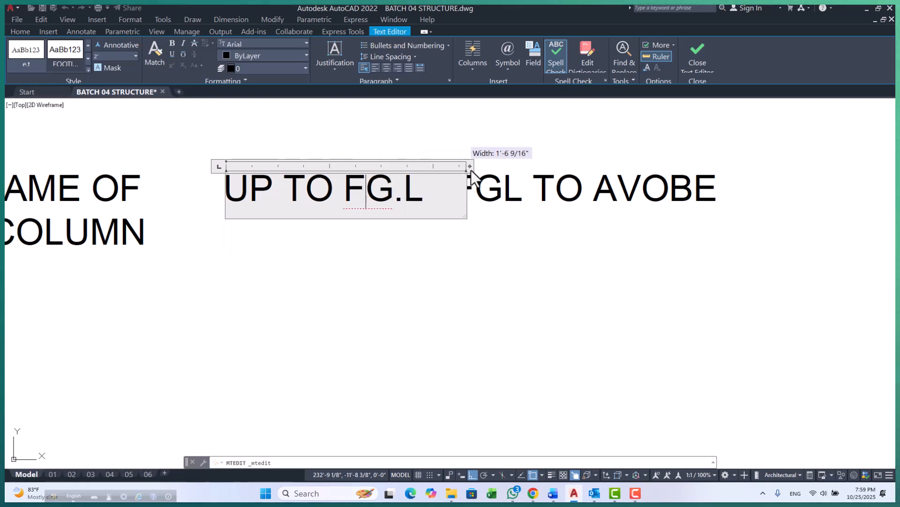
{"action": "key", "text": "Escape"}
{"action": "key", "text": "Escape"}
{"action": "scroll", "coordinate": [434, 256], "scroll_direction": "down", "scroll_amount": 1}
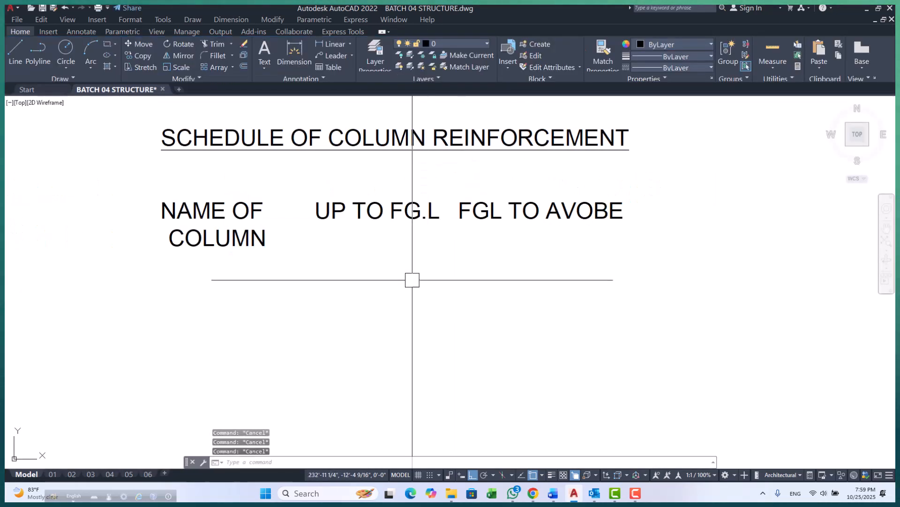
- Draw a rectangular polyline border around the three column headings below the schedule title
{"action": "type", "text": "pl"}
{"action": "key", "text": "Return"}
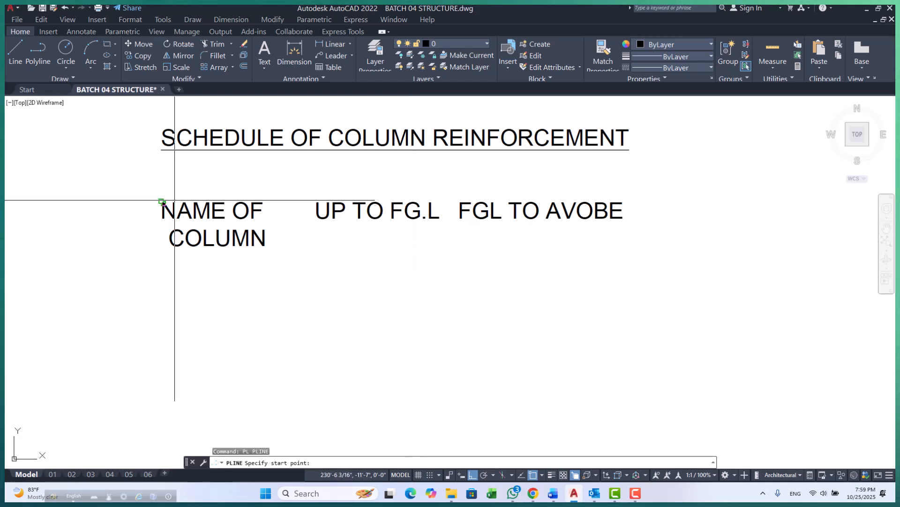
{"action": "left_click", "coordinate": [151, 188]}
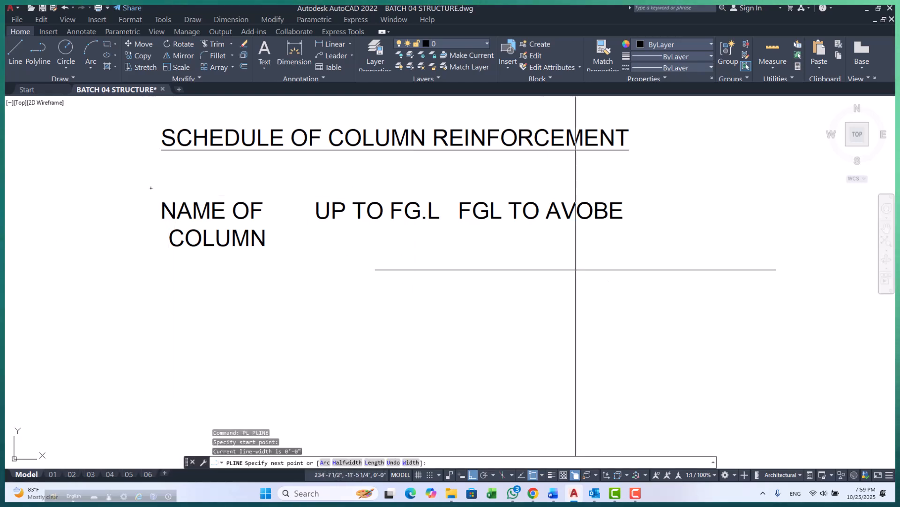
{"action": "left_click", "coordinate": [666, 262]}
{"action": "left_click", "coordinate": [666, 262]}
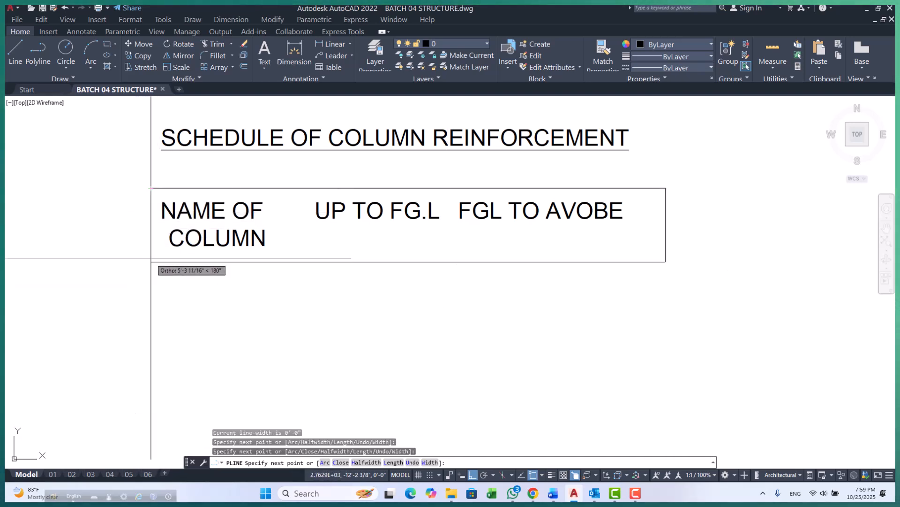
{"action": "left_click", "coordinate": [151, 261]}
{"action": "scroll", "coordinate": [162, 180], "scroll_direction": "up", "scroll_amount": 4}
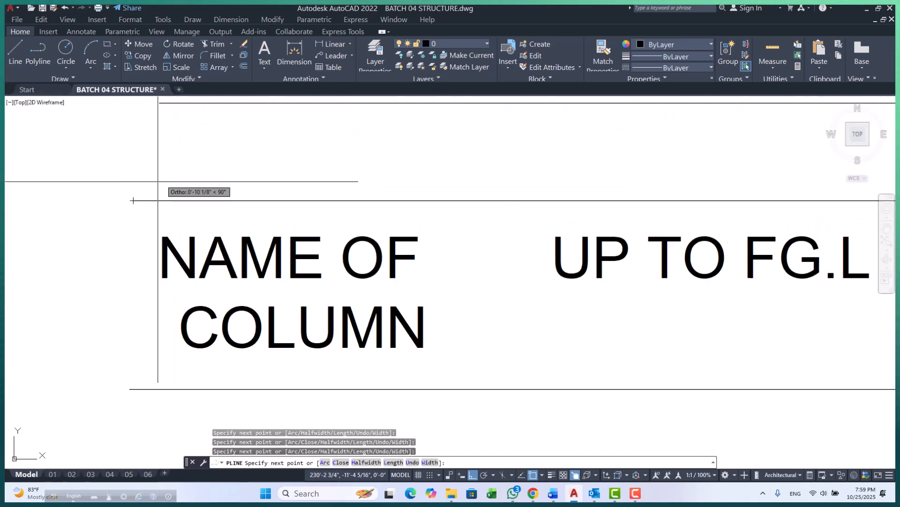
{"action": "scroll", "coordinate": [134, 200], "scroll_direction": "up", "scroll_amount": 2}
{"action": "key", "text": "Escape"}
{"action": "key", "text": "Escape"}
- Stretch the loose end of the heading border's polyline onto its upper-left corner to close the rectangle
{"action": "left_click", "coordinate": [120, 241]}
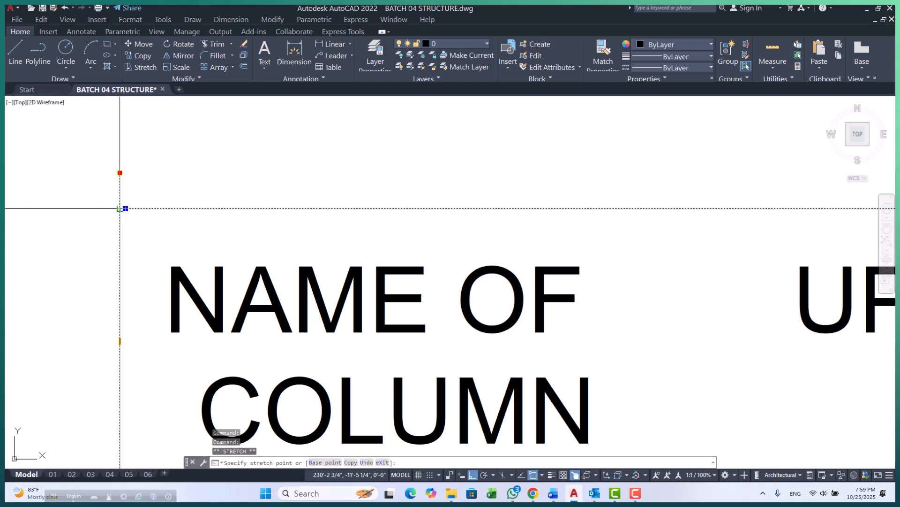
{"action": "left_click", "coordinate": [126, 209]}
{"action": "key", "text": "Escape"}
{"action": "key", "text": "Escape"}
{"action": "scroll", "coordinate": [221, 234], "scroll_direction": "down", "scroll_amount": 5}
{"action": "key", "text": "Escape"}
{"action": "scroll", "coordinate": [220, 233], "scroll_direction": "up", "scroll_amount": 4}
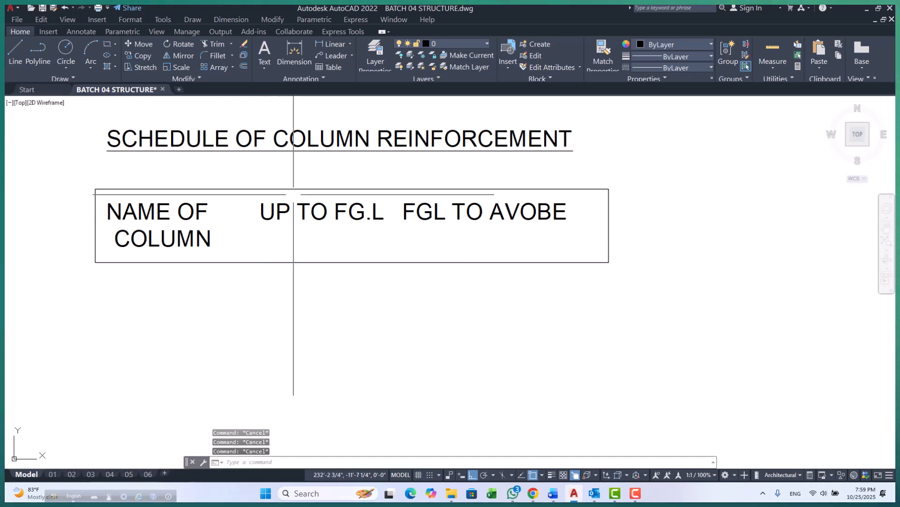
- Insert an empty Standard-style table with 5 columns, 5" column width, 4 data rows and 1-line row height below the bordered headings
{"action": "left_click", "coordinate": [331, 67]}
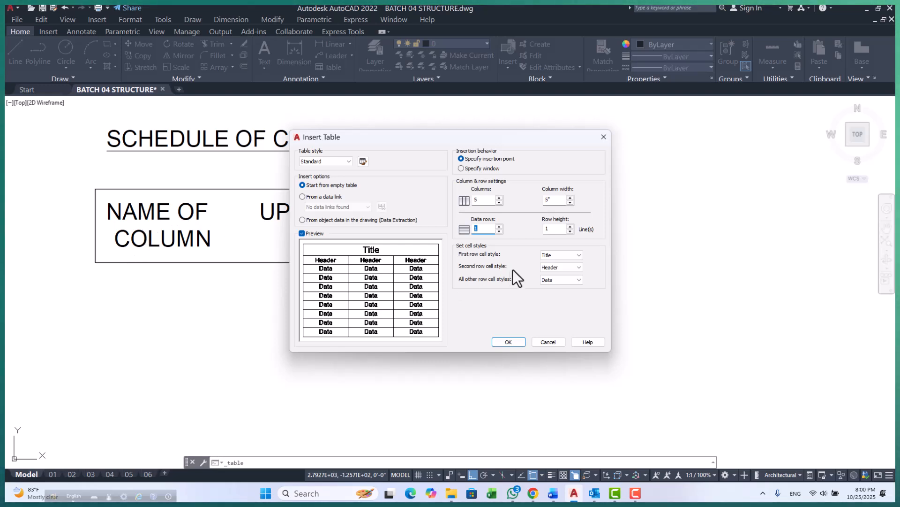
{"action": "type", "text": "4"}
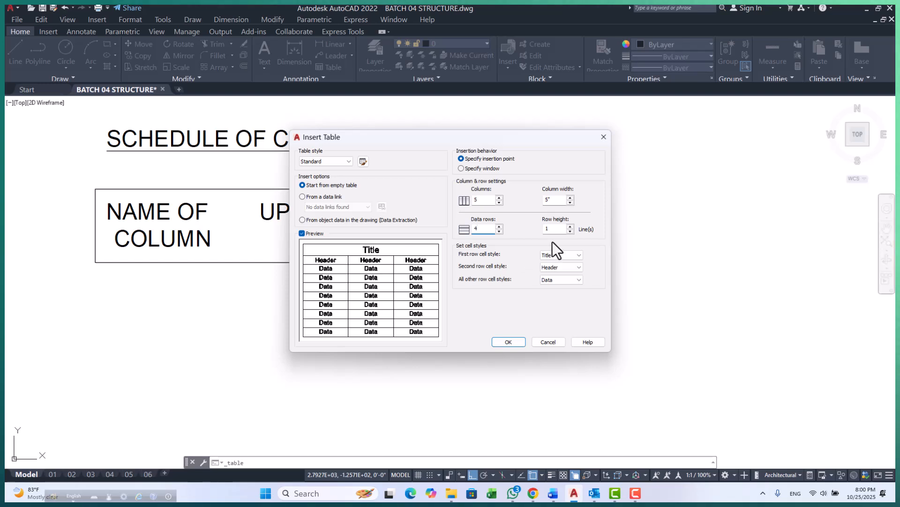
{"action": "double_click", "coordinate": [545, 229]}
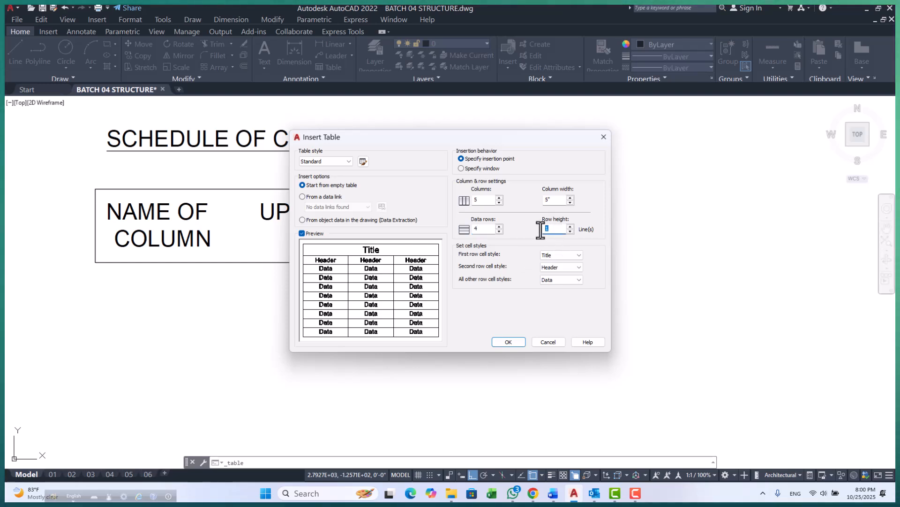
{"action": "left_click", "coordinate": [507, 342]}
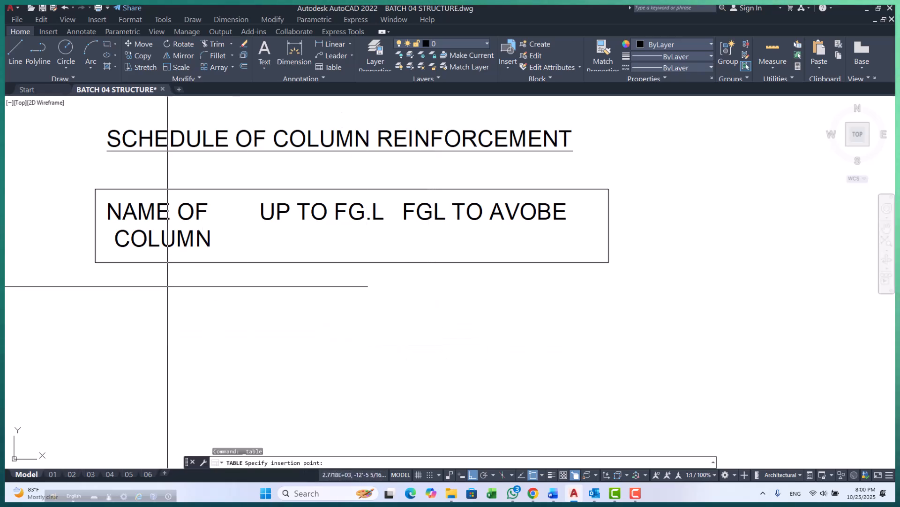
{"action": "left_click", "coordinate": [164, 279]}
{"action": "left_click", "coordinate": [408, 350]}
- Open the properties of the new table and clear the table selection
{"action": "scroll", "coordinate": [406, 277], "scroll_direction": "down", "scroll_amount": 2}
{"action": "scroll", "coordinate": [260, 296], "scroll_direction": "up", "scroll_amount": 4}
{"action": "scroll", "coordinate": [261, 296], "scroll_direction": "up", "scroll_amount": 2}
{"action": "double_click", "coordinate": [277, 280]}
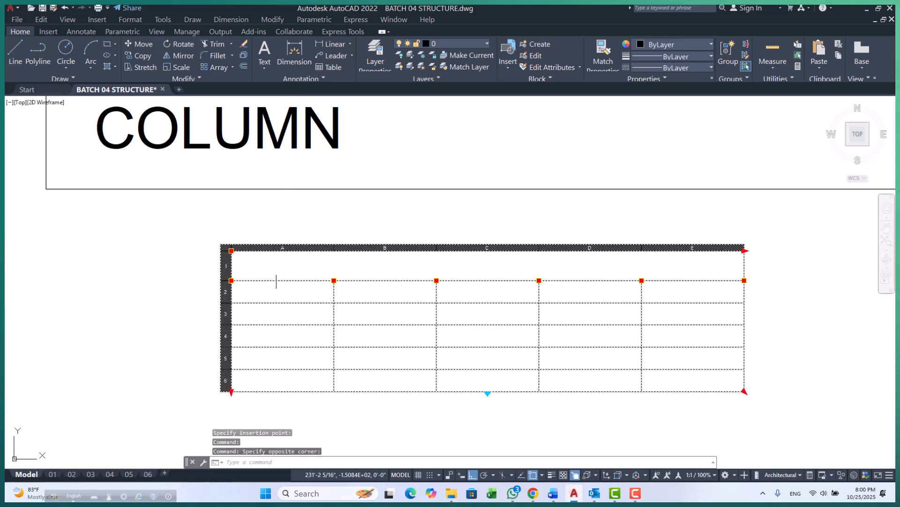
{"action": "key", "text": "Escape"}
{"action": "key", "text": "Escape"}
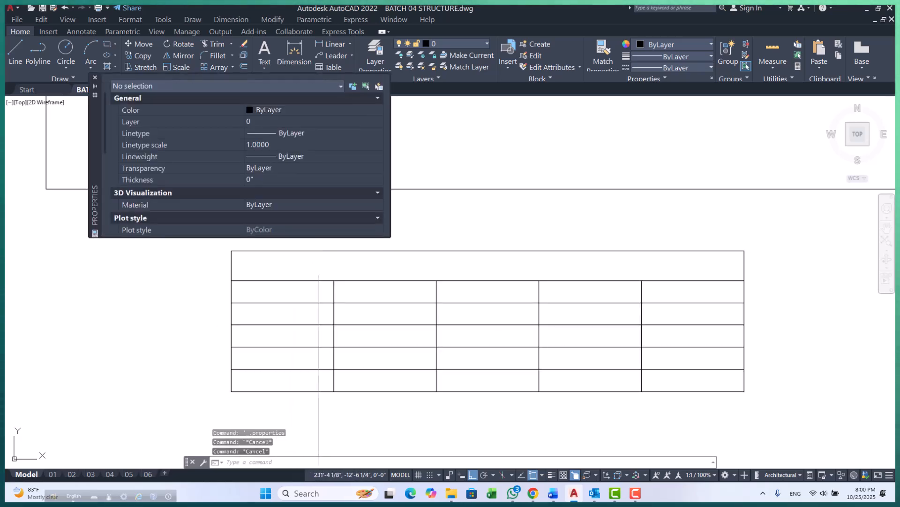
- Enter SCHEDULE OF COLUMN REINFORCEMENT in the table's title row
{"action": "scroll", "coordinate": [321, 268], "scroll_direction": "up", "scroll_amount": 2}
{"action": "left_click", "coordinate": [322, 266]}
{"action": "double_click", "coordinate": [227, 253]}
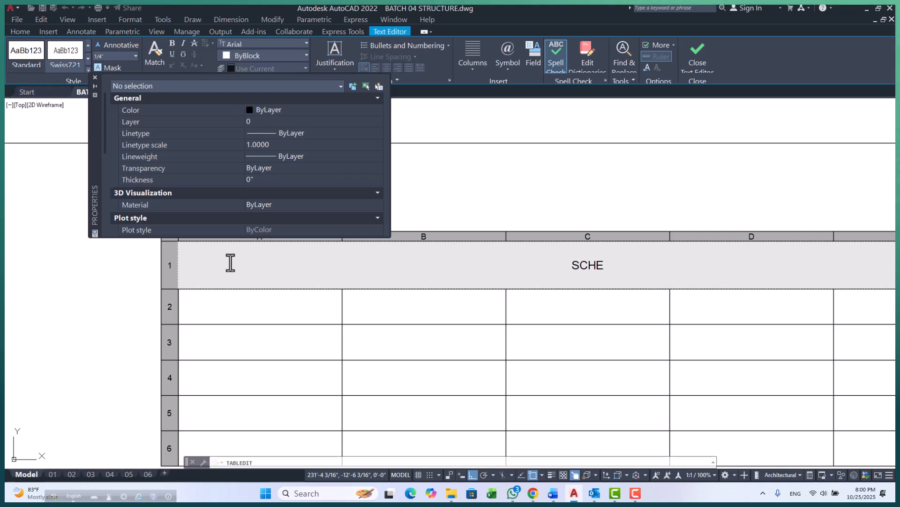
{"action": "type", "text": "SCHEDULE"}
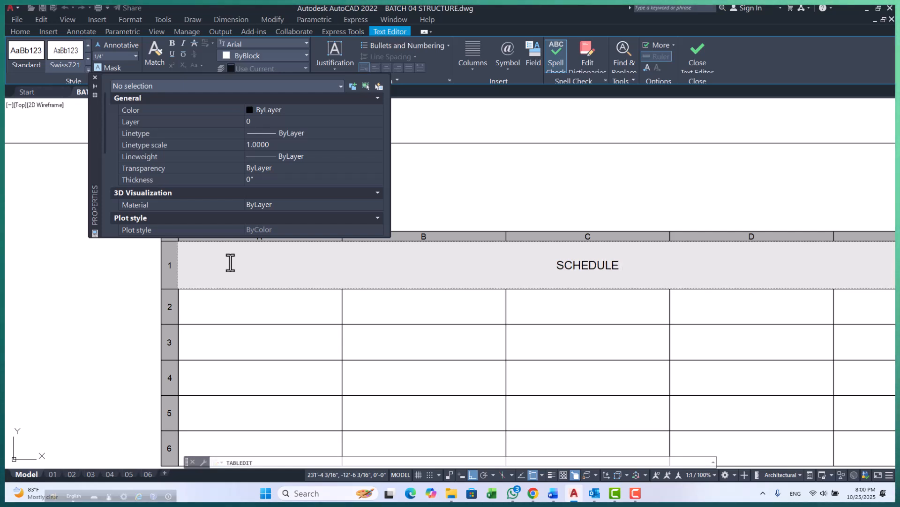
{"action": "type", "text": " OF COLUMN"}
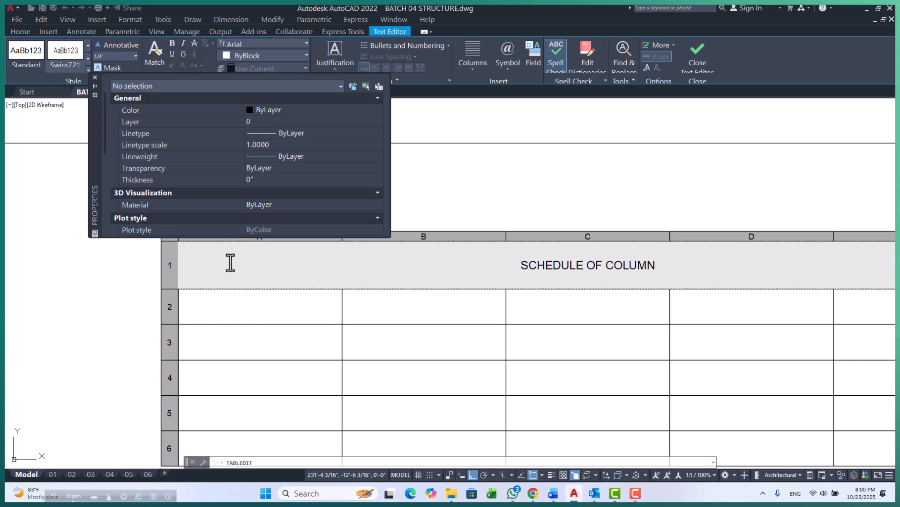
{"action": "type", "text": "RE"}
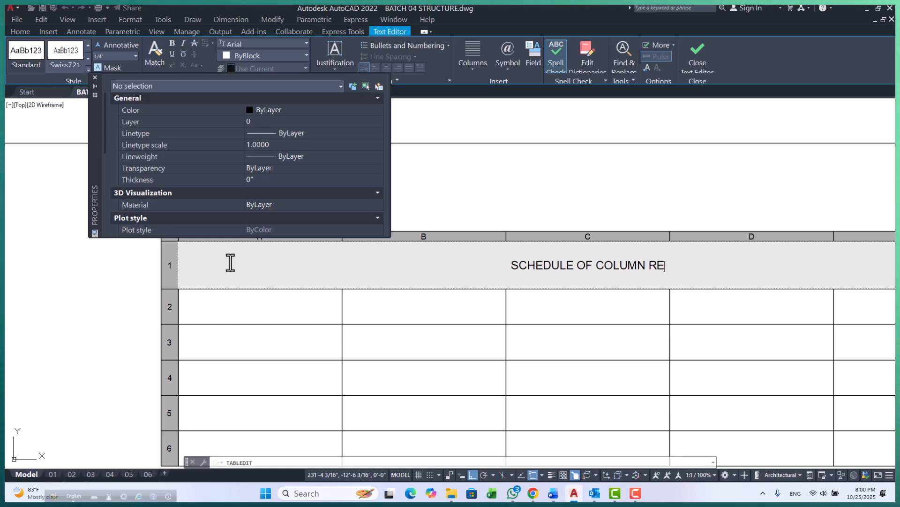
{"action": "type", "text": "INFORCEMENT"}
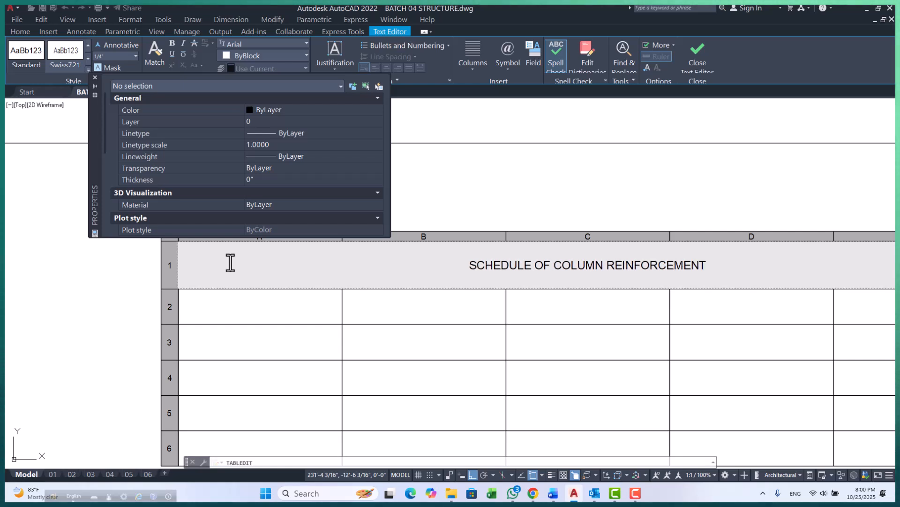
{"action": "key", "text": "Escape"}
- Finish editing the table's title row and close the properties palette
{"action": "scroll", "coordinate": [495, 310], "scroll_direction": "down", "scroll_amount": 4}
{"action": "scroll", "coordinate": [471, 294], "scroll_direction": "up", "scroll_amount": 4}
{"action": "double_click", "coordinate": [533, 280]}
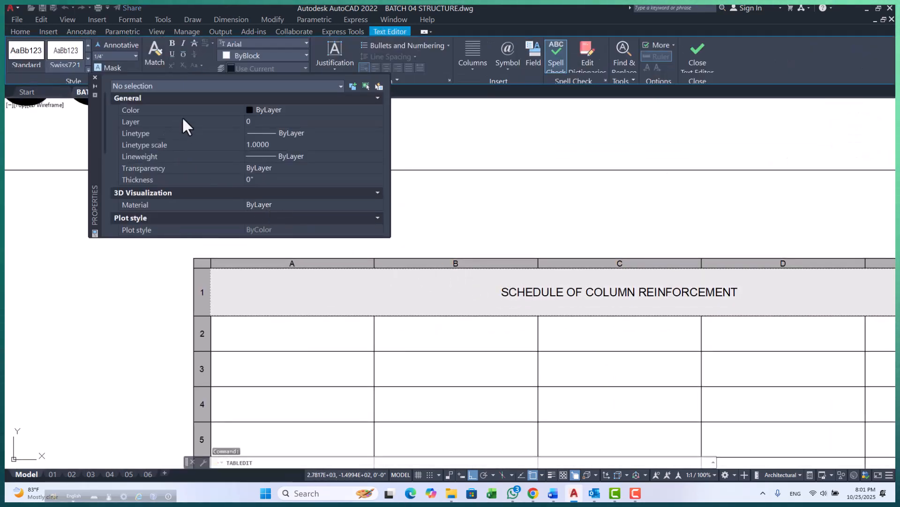
{"action": "left_click", "coordinate": [95, 78]}
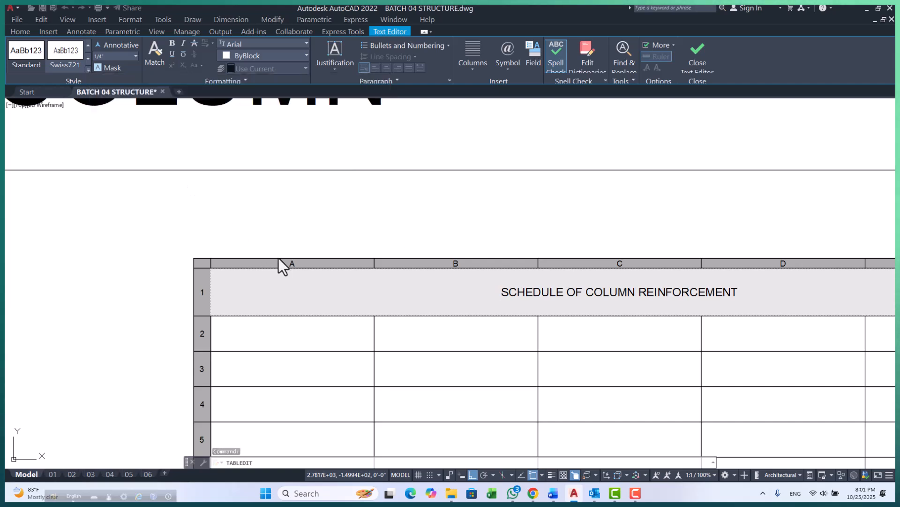
{"action": "left_click", "coordinate": [302, 223]}
{"action": "scroll", "coordinate": [305, 235], "scroll_direction": "down", "scroll_amount": 4}
{"action": "scroll", "coordinate": [287, 255], "scroll_direction": "up", "scroll_amount": 5}
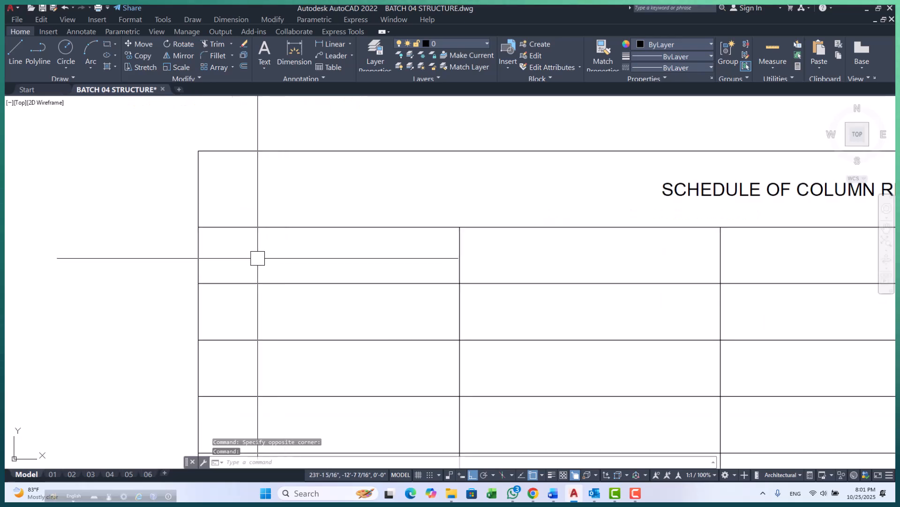
- Enter C1 in the first cell of the row below the table's title
{"action": "left_click", "coordinate": [223, 227]}
{"action": "key", "text": "Escape"}
{"action": "left_click", "coordinate": [235, 258]}
{"action": "double_click", "coordinate": [270, 265]}
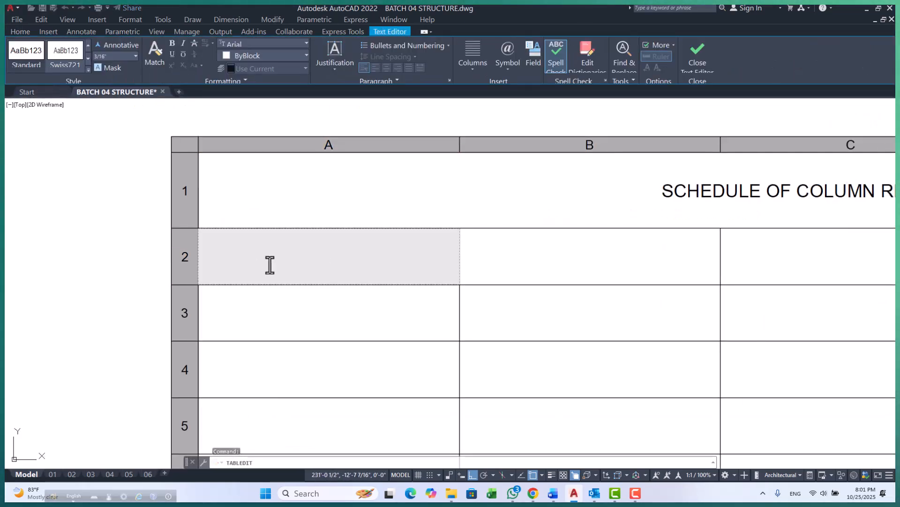
{"action": "type", "text": "C1"}
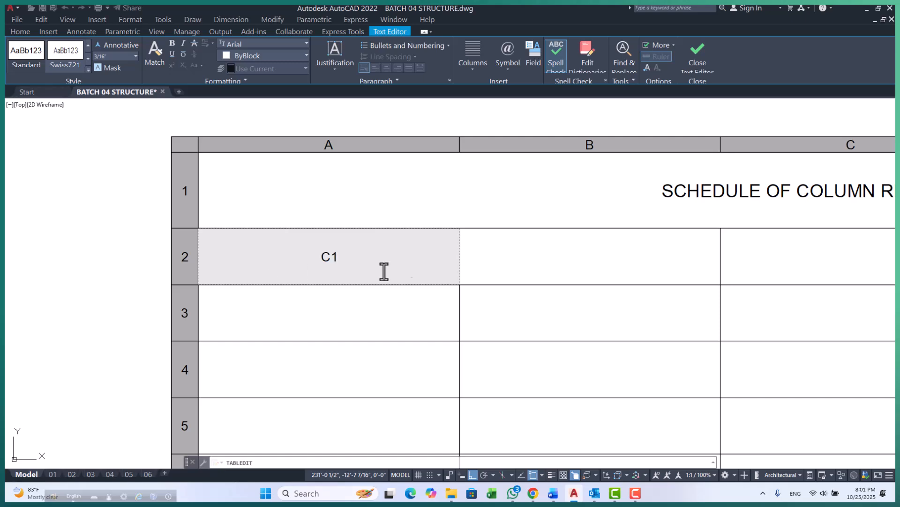
{"action": "key", "text": "Escape"}
- Examine the table's size and position relative to the bordered headings and the surrounding structural plans
{"action": "scroll", "coordinate": [428, 281], "scroll_direction": "down", "scroll_amount": 6}
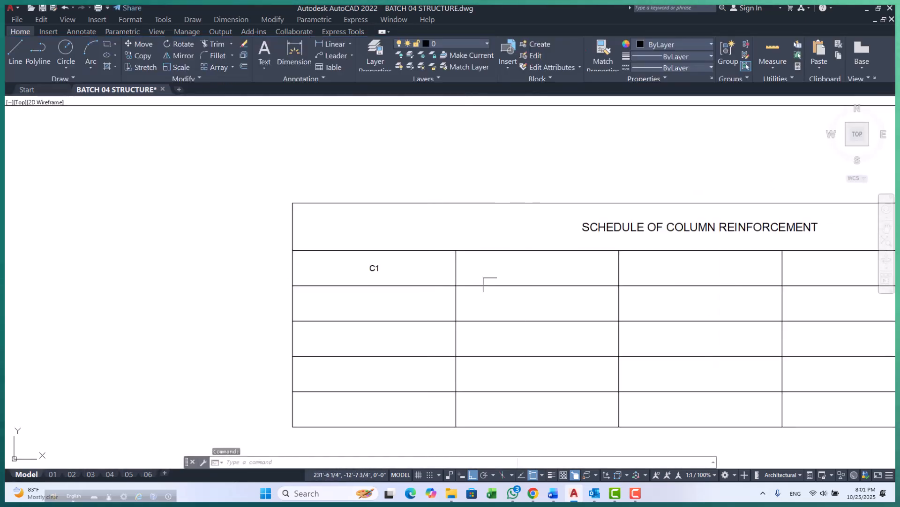
{"action": "scroll", "coordinate": [399, 300], "scroll_direction": "down", "scroll_amount": 2}
{"action": "scroll", "coordinate": [453, 307], "scroll_direction": "up", "scroll_amount": 6}
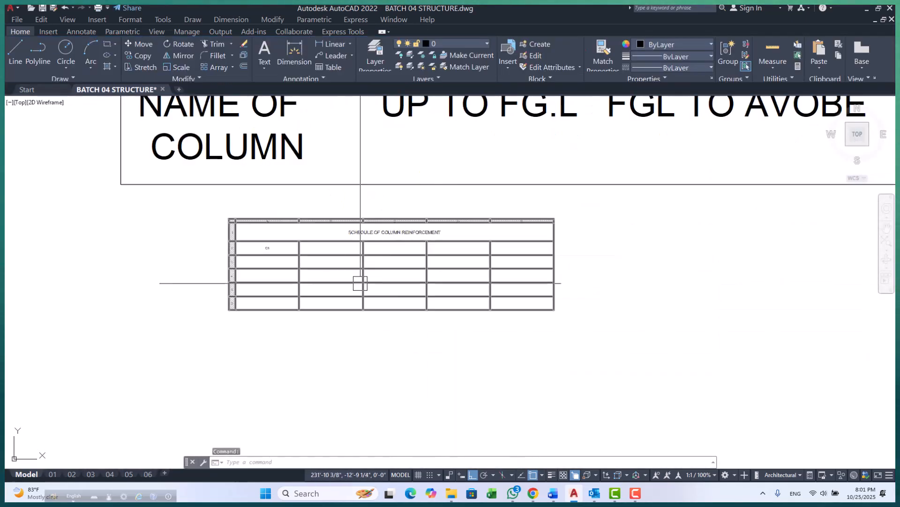
{"action": "scroll", "coordinate": [347, 307], "scroll_direction": "down", "scroll_amount": 4}
{"action": "scroll", "coordinate": [306, 301], "scroll_direction": "down", "scroll_amount": 4}
{"action": "scroll", "coordinate": [306, 301], "scroll_direction": "up", "scroll_amount": 4}
{"action": "scroll", "coordinate": [306, 301], "scroll_direction": "up", "scroll_amount": 5}
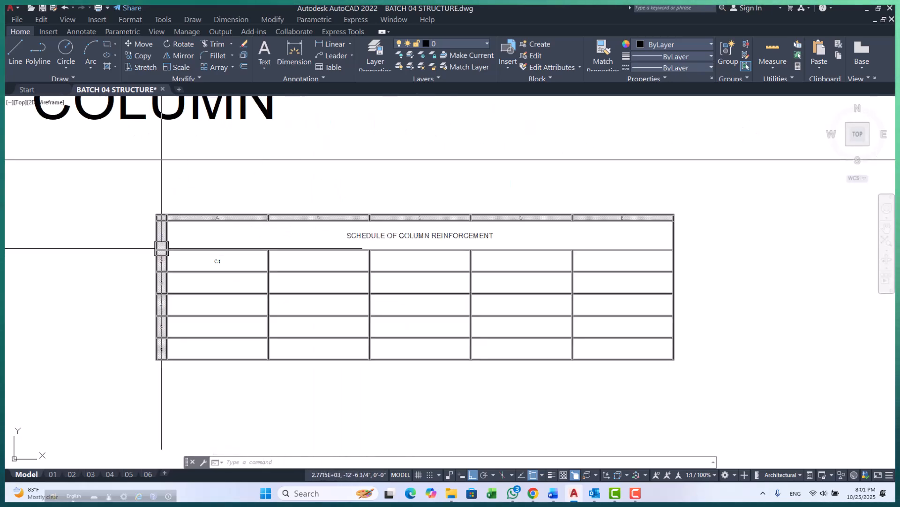
{"action": "scroll", "coordinate": [516, 280], "scroll_direction": "down", "scroll_amount": 8}
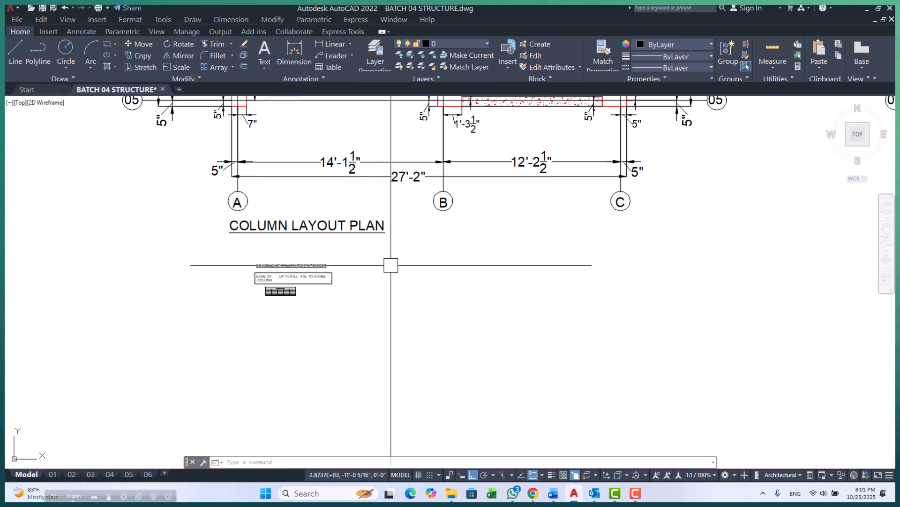
{"action": "scroll", "coordinate": [305, 291], "scroll_direction": "down", "scroll_amount": 4}
{"action": "scroll", "coordinate": [291, 321], "scroll_direction": "up", "scroll_amount": 1}
{"action": "scroll", "coordinate": [301, 281], "scroll_direction": "down", "scroll_amount": 3}
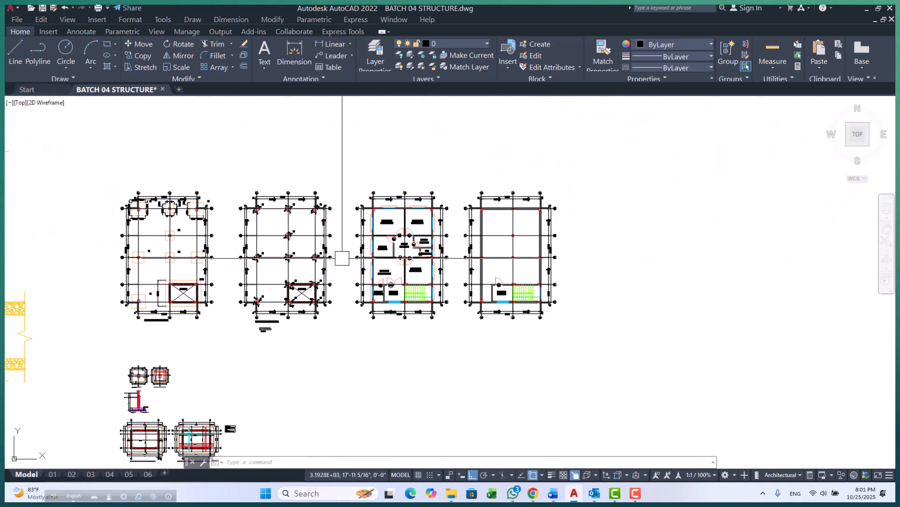
{"action": "scroll", "coordinate": [344, 213], "scroll_direction": "up", "scroll_amount": 3}
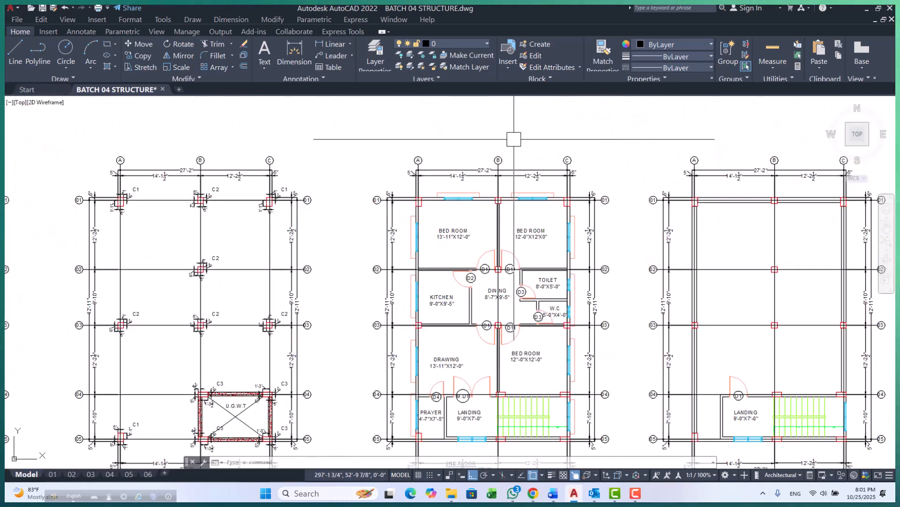
{"action": "scroll", "coordinate": [276, 262], "scroll_direction": "down", "scroll_amount": 3}
{"action": "scroll", "coordinate": [237, 271], "scroll_direction": "up", "scroll_amount": 8}
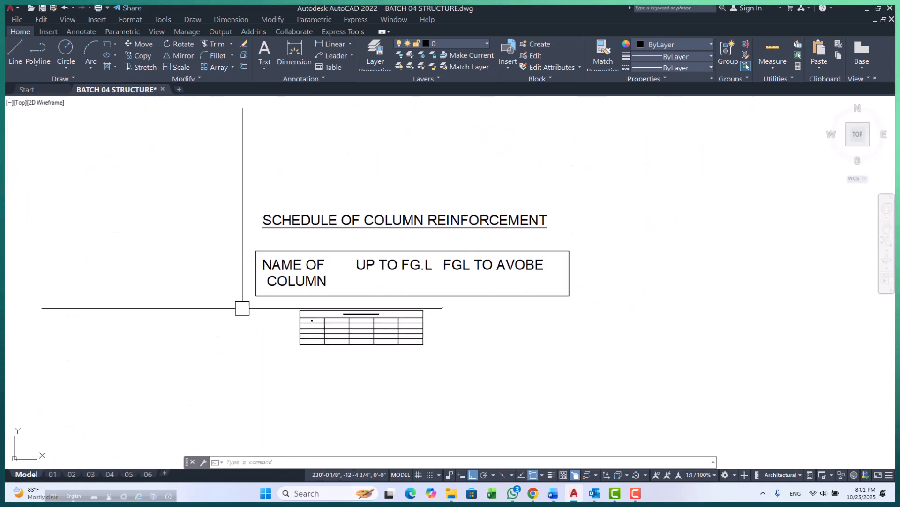
{"action": "scroll", "coordinate": [265, 240], "scroll_direction": "up", "scroll_amount": 4}
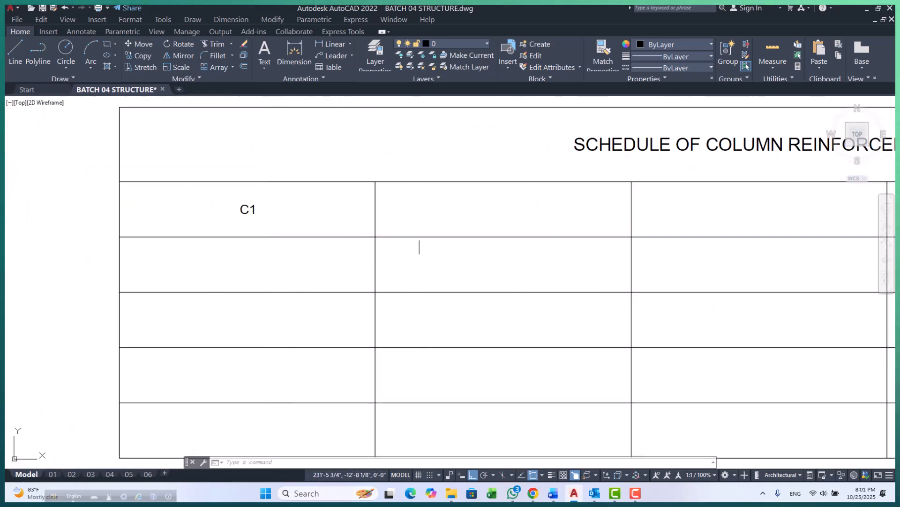
{"action": "left_click", "coordinate": [403, 208]}
{"action": "key", "text": "Escape"}
{"action": "left_click", "coordinate": [429, 276]}
{"action": "key", "text": "Escape"}
{"action": "scroll", "coordinate": [404, 265], "scroll_direction": "down", "scroll_amount": 5}
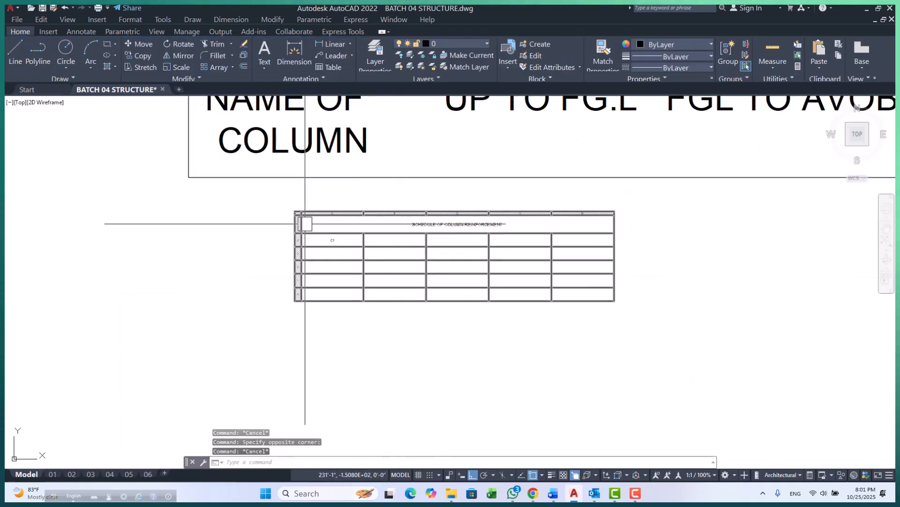
{"action": "scroll", "coordinate": [316, 233], "scroll_direction": "up", "scroll_amount": 4}
{"action": "scroll", "coordinate": [322, 237], "scroll_direction": "down", "scroll_amount": 2}
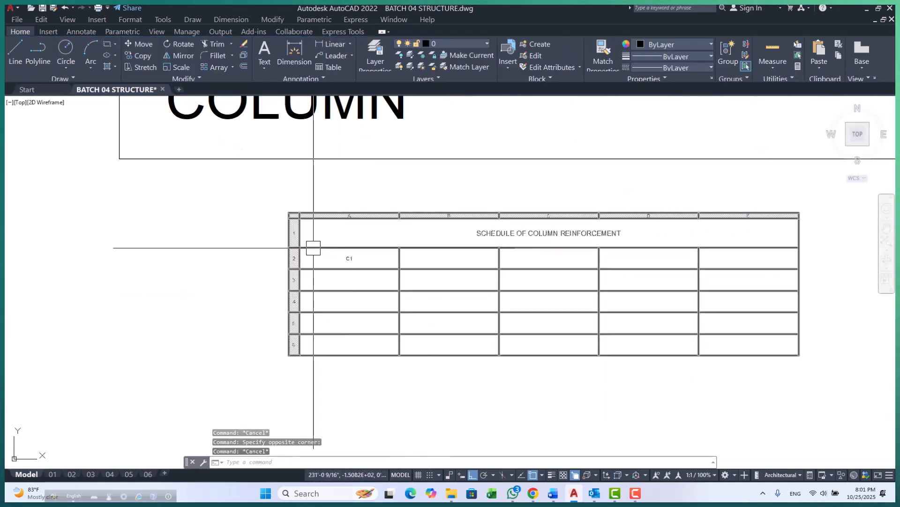
{"action": "key", "text": "Escape"}
{"action": "scroll", "coordinate": [407, 275], "scroll_direction": "up", "scroll_amount": 4}
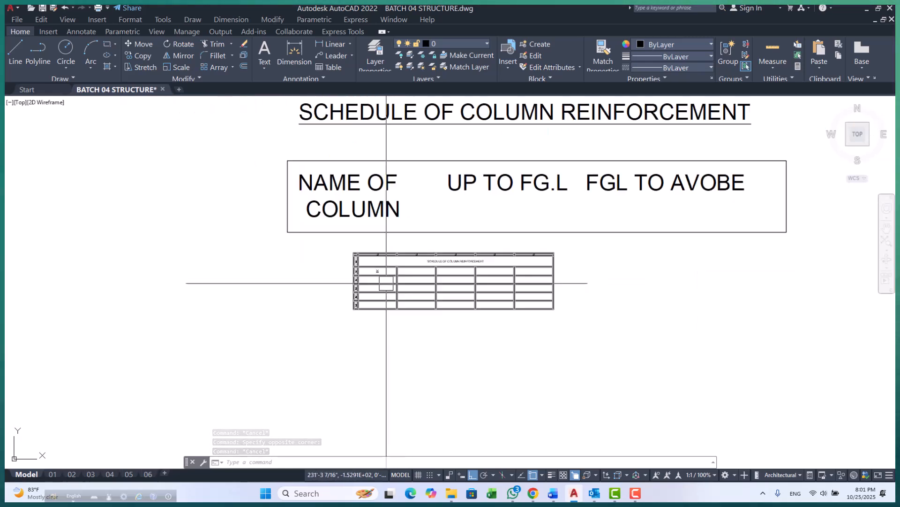
{"action": "scroll", "coordinate": [411, 283], "scroll_direction": "down", "scroll_amount": 4}
{"action": "double_click", "coordinate": [422, 264]}
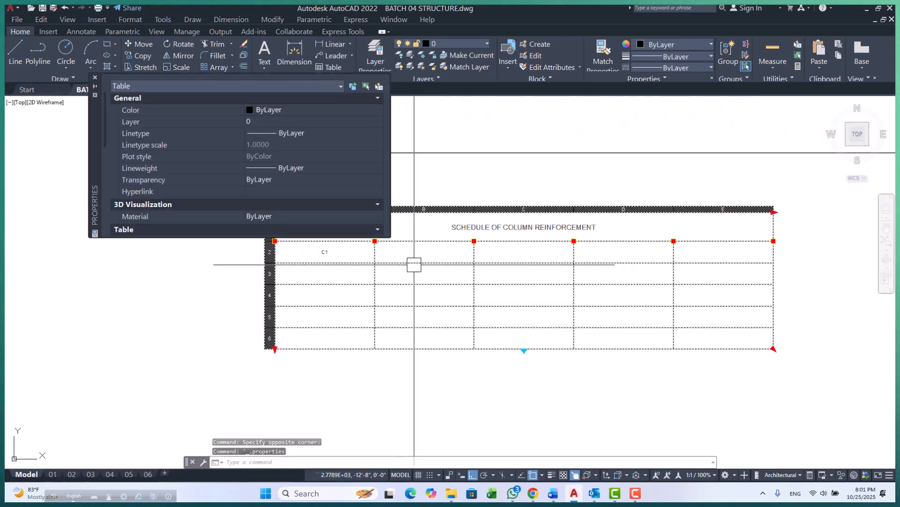
{"action": "left_click", "coordinate": [93, 77]}
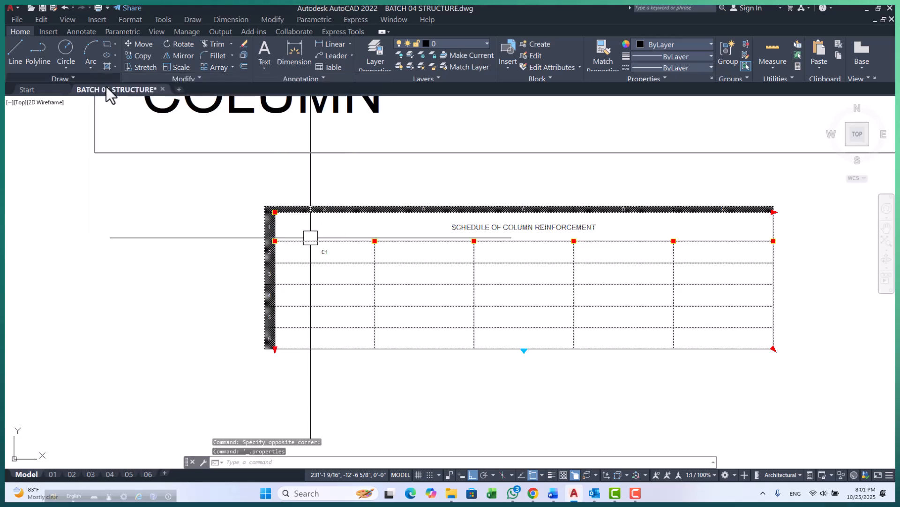
{"action": "key", "text": "Escape"}
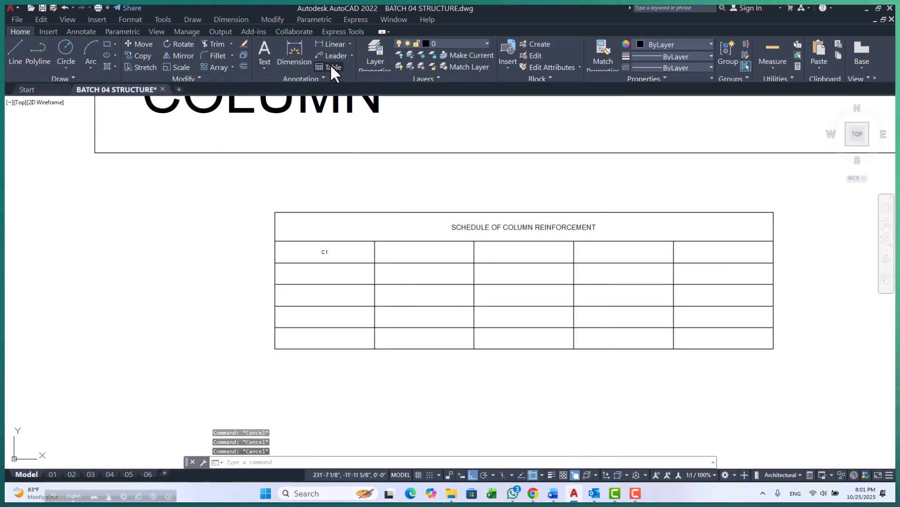
{"action": "left_click", "coordinate": [332, 67]}
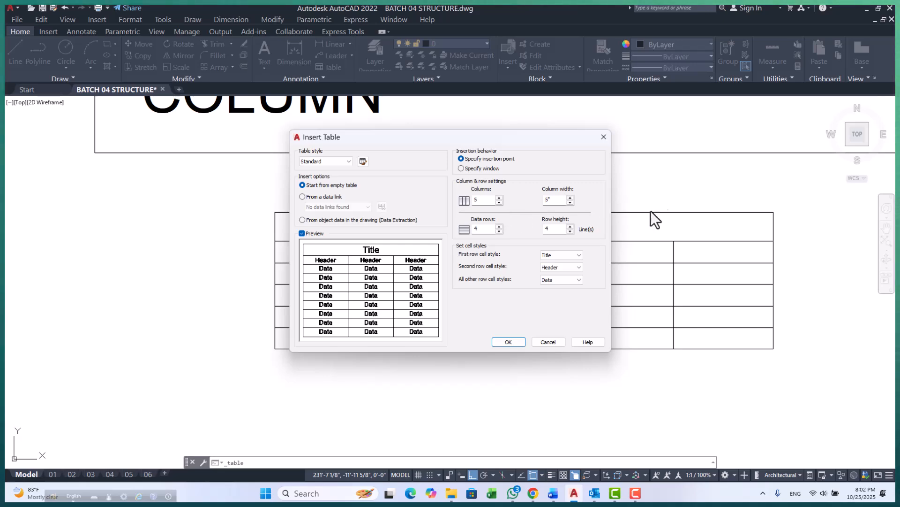
{"action": "left_click", "coordinate": [603, 138]}
- Toggle table breaking and uniformly stretch the table's column widths with its grips
{"action": "left_click", "coordinate": [677, 249]}
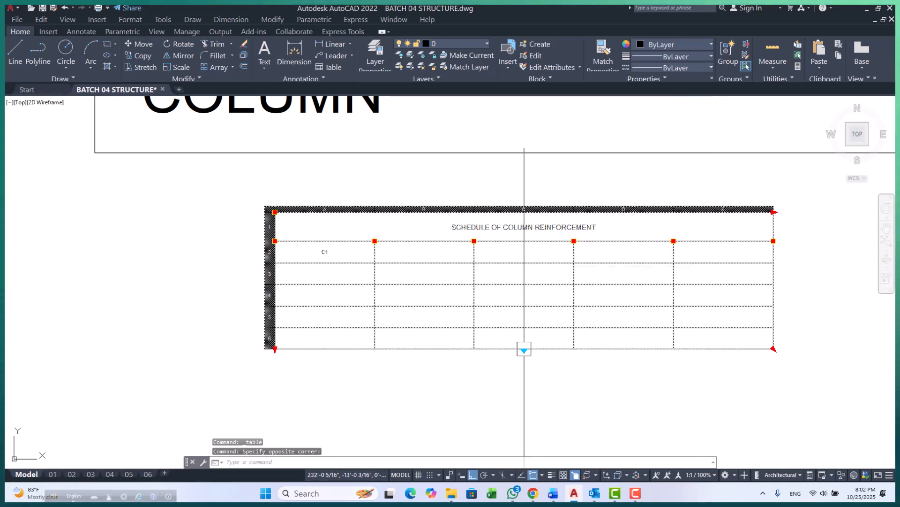
{"action": "left_click", "coordinate": [524, 349]}
{"action": "left_click", "coordinate": [532, 390]}
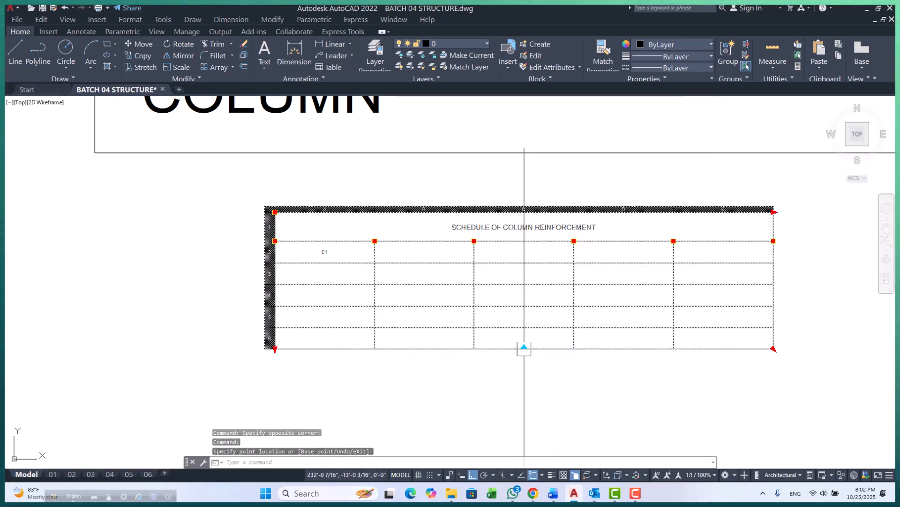
{"action": "left_click", "coordinate": [524, 348]}
{"action": "left_click", "coordinate": [525, 369]}
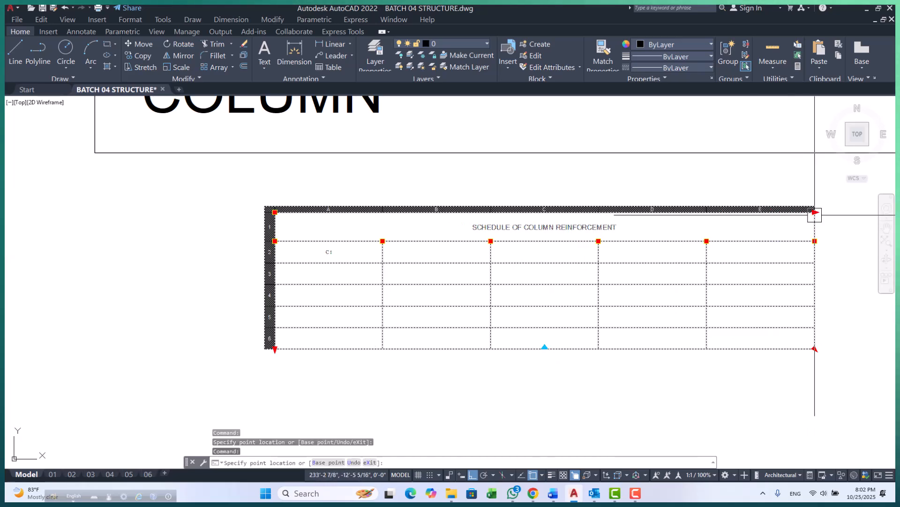
{"action": "scroll", "coordinate": [366, 226], "scroll_direction": "down", "scroll_amount": 4}
{"action": "scroll", "coordinate": [582, 222], "scroll_direction": "up", "scroll_amount": 4}
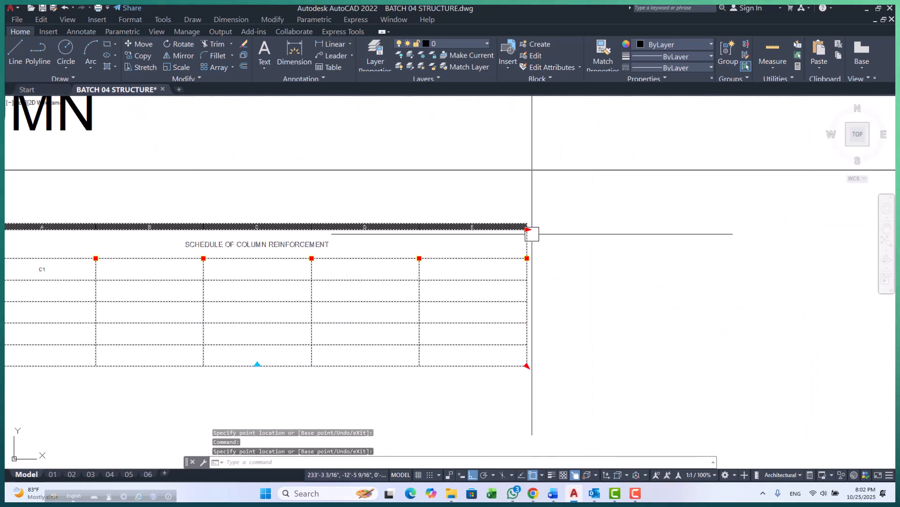
{"action": "left_click", "coordinate": [529, 224]}
{"action": "left_click", "coordinate": [426, 230]}
{"action": "scroll", "coordinate": [426, 229], "scroll_direction": "down", "scroll_amount": 5}
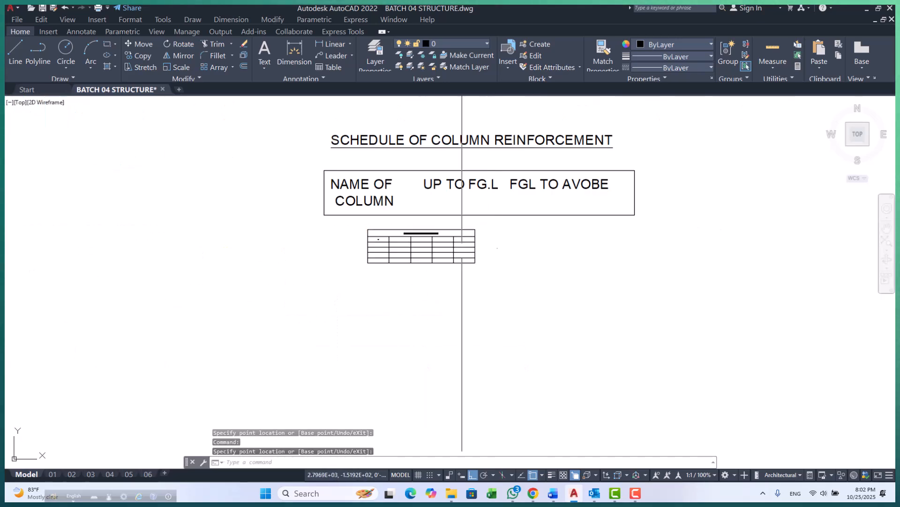
{"action": "scroll", "coordinate": [384, 226], "scroll_direction": "up", "scroll_amount": 3}
- Erase the whole table below the bordered headings
{"action": "key", "text": "Escape"}
{"action": "key", "text": "Escape"}
{"action": "left_click", "coordinate": [654, 356]}
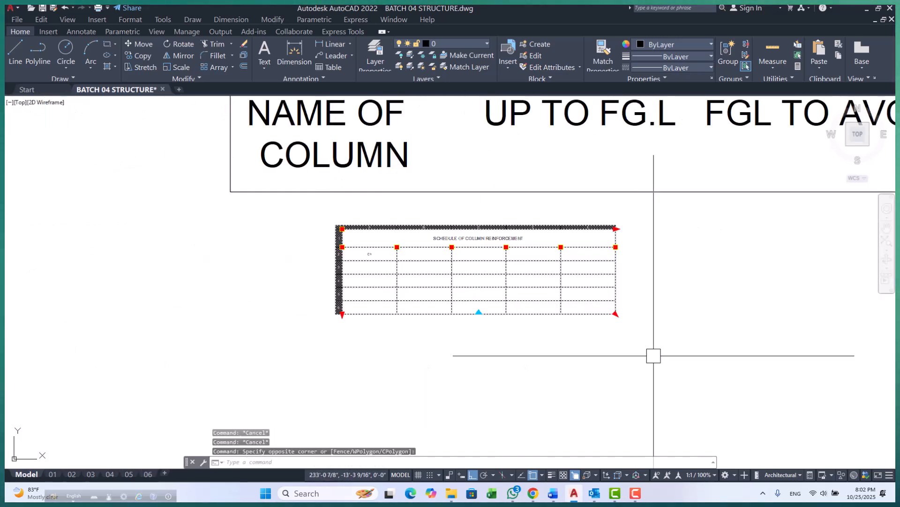
{"action": "type", "text": "e"}
{"action": "key", "text": "Return"}
{"action": "key", "text": "Escape"}
{"action": "scroll", "coordinate": [212, 297], "scroll_direction": "down", "scroll_amount": 4}
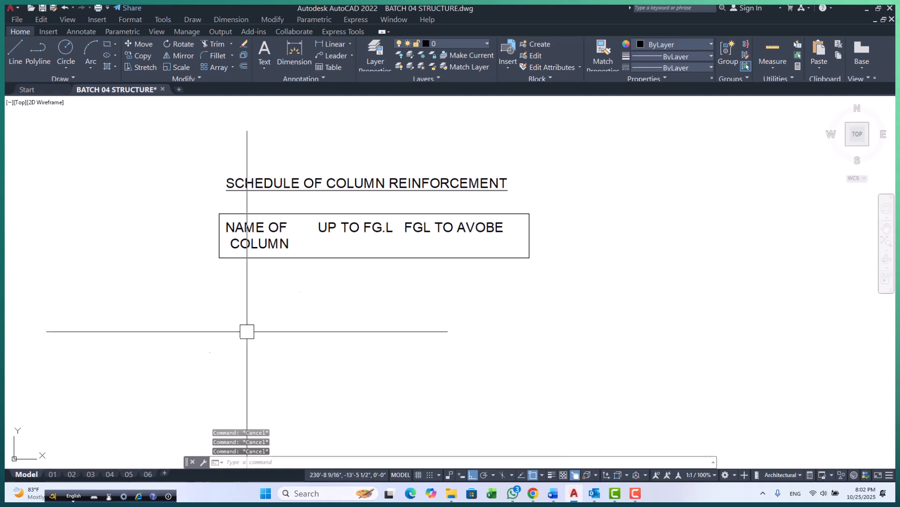
- Draw a vertical polyline between the NAME OF COLUMN and UP TO FG.L headings, from the border's top edge to well below it
{"action": "scroll", "coordinate": [336, 255], "scroll_direction": "up", "scroll_amount": 4}
{"action": "scroll", "coordinate": [332, 237], "scroll_direction": "down", "scroll_amount": 4}
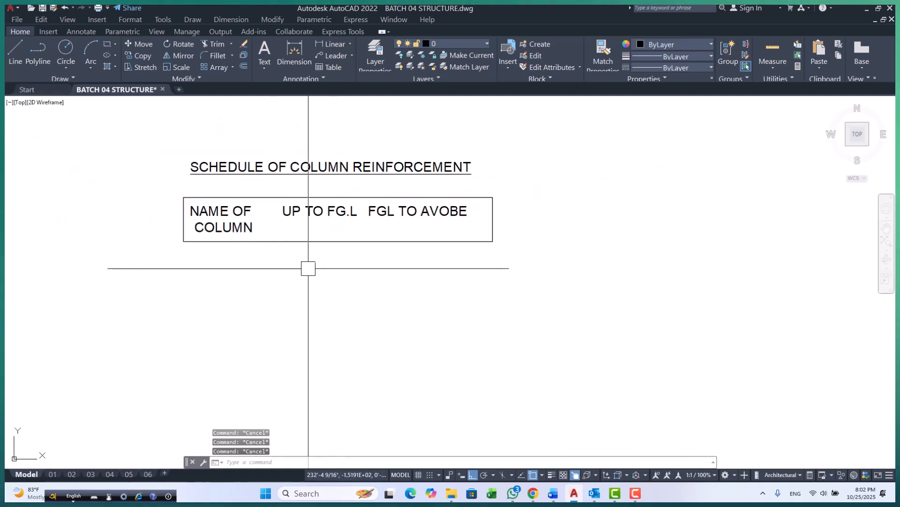
{"action": "type", "text": "pl"}
{"action": "key", "text": "Return"}
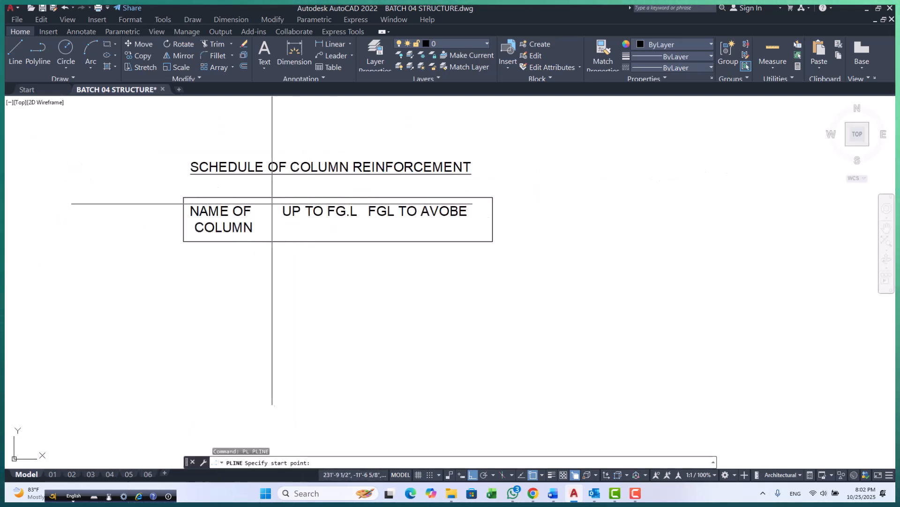
{"action": "left_click", "coordinate": [265, 197]}
{"action": "scroll", "coordinate": [265, 197], "scroll_direction": "down", "scroll_amount": 2}
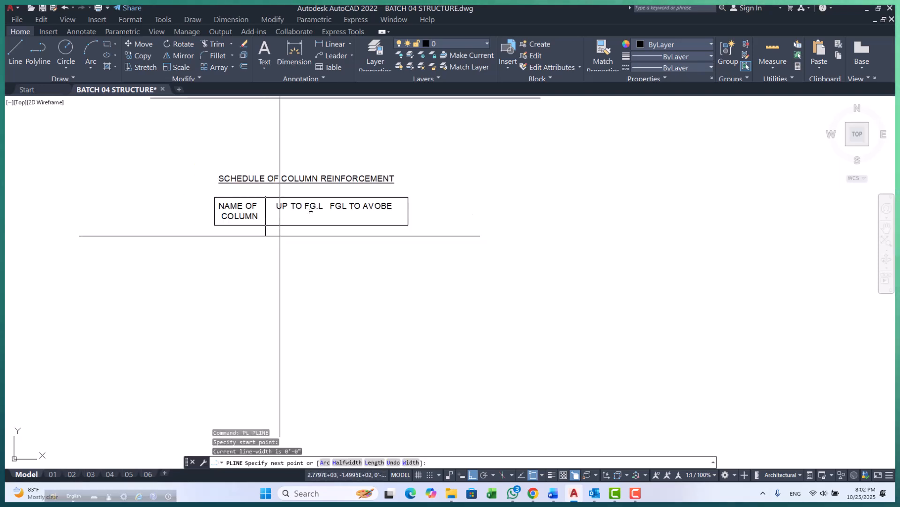
{"action": "left_click", "coordinate": [291, 366]}
{"action": "key", "text": "Escape"}
{"action": "key", "text": "Escape"}
{"action": "scroll", "coordinate": [204, 214], "scroll_direction": "up", "scroll_amount": 4}
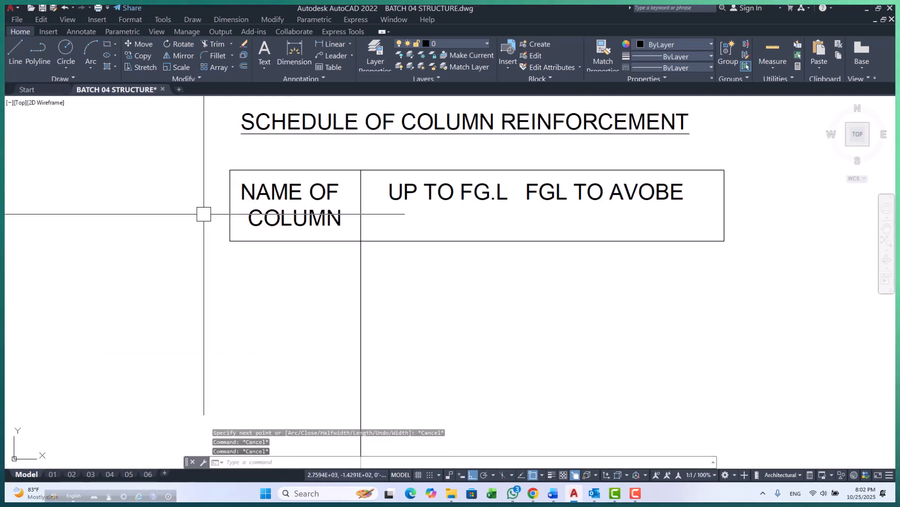
{"action": "key", "text": "Escape"}
- Draw a vertical polyline from the heading border's upper-left corner down past the end of the first divider
{"action": "middle_click_drag", "start_coordinate": [251, 266], "coordinate": [218, 250]}
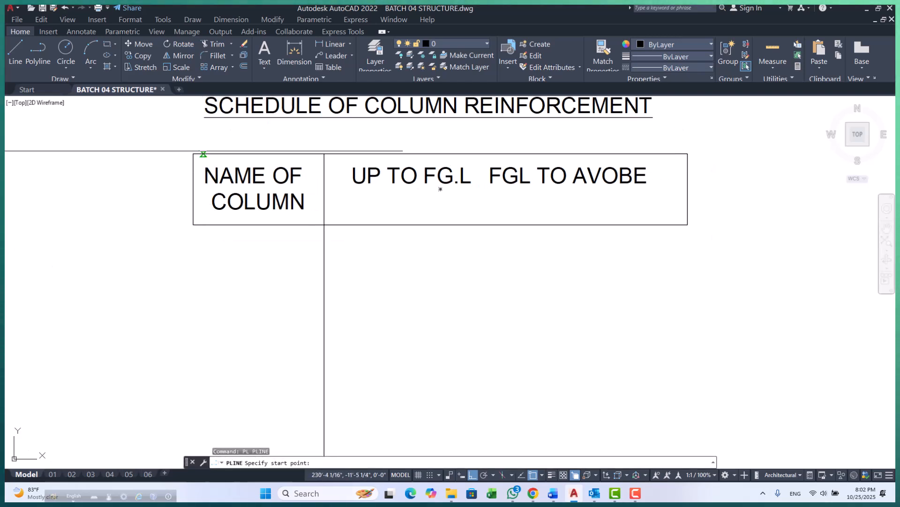
{"action": "left_click", "coordinate": [193, 154]}
{"action": "scroll", "coordinate": [194, 157], "scroll_direction": "down", "scroll_amount": 2}
{"action": "left_click", "coordinate": [264, 354]}
{"action": "key", "text": "Escape"}
{"action": "key", "text": "Escape"}
{"action": "key", "text": "Escape"}
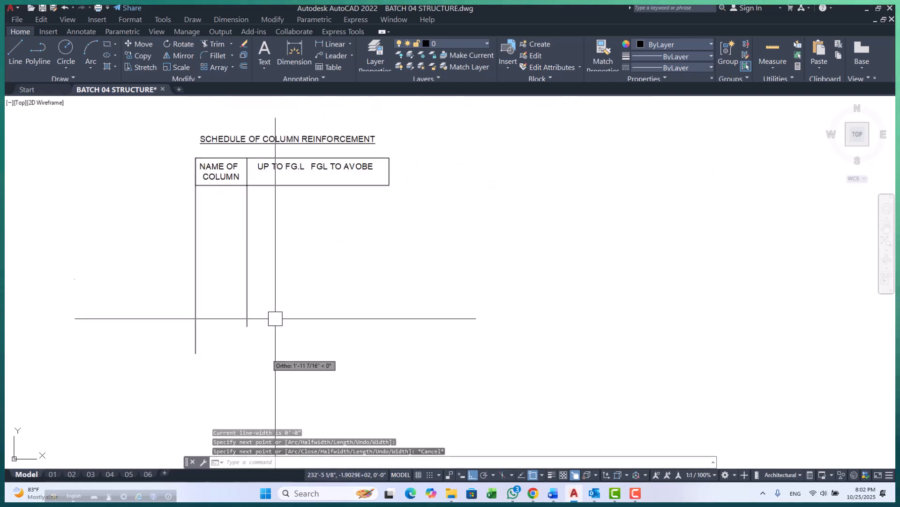
- Copy the first vertical divider to between the UP TO FG.L and FGL TO AVOBE headings and just inside the border's right edge
{"action": "scroll", "coordinate": [262, 222], "scroll_direction": "up", "scroll_amount": 1}
{"action": "left_click", "coordinate": [235, 224]}
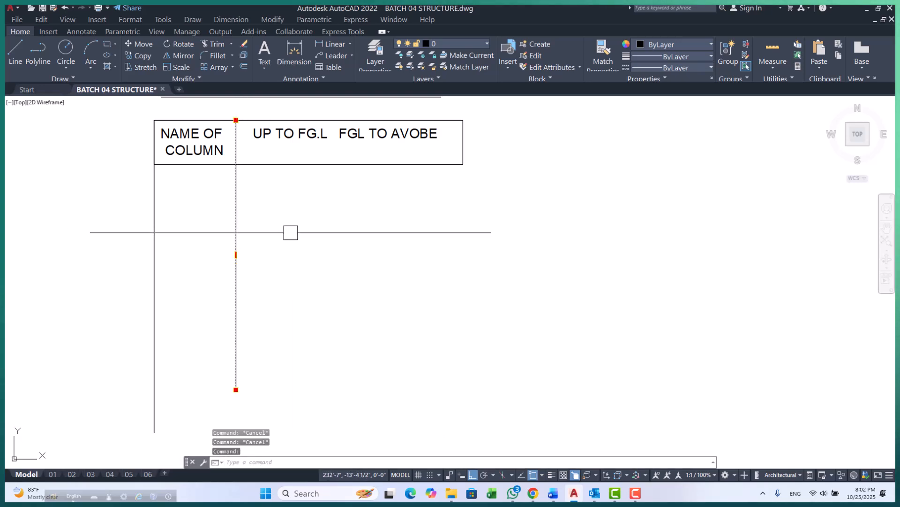
{"action": "type", "text": "cp"}
{"action": "key", "text": "Return"}
{"action": "left_click", "coordinate": [291, 251]}
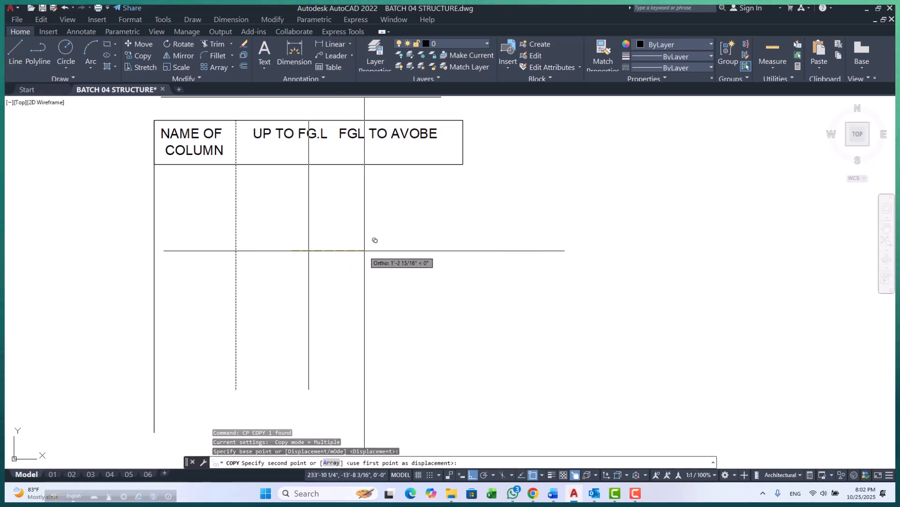
{"action": "left_click", "coordinate": [391, 249]}
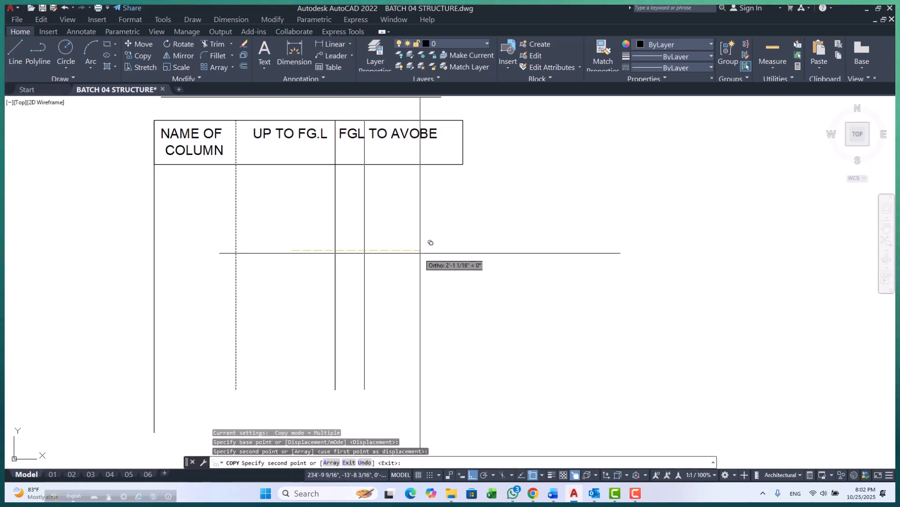
{"action": "left_click", "coordinate": [509, 249]}
{"action": "key", "text": "Escape"}
{"action": "key", "text": "Escape"}
{"action": "key", "text": "Escape"}
{"action": "key", "text": "Escape"}
- Trim the excess of the heading border that extends beyond the last vertical table line
{"action": "scroll", "coordinate": [485, 156], "scroll_direction": "up", "scroll_amount": 4}
{"action": "type", "text": "TR"}
{"action": "key", "text": "Return"}
{"action": "scroll", "coordinate": [409, 197], "scroll_direction": "down", "scroll_amount": 3}
{"action": "scroll", "coordinate": [412, 160], "scroll_direction": "up", "scroll_amount": 4}
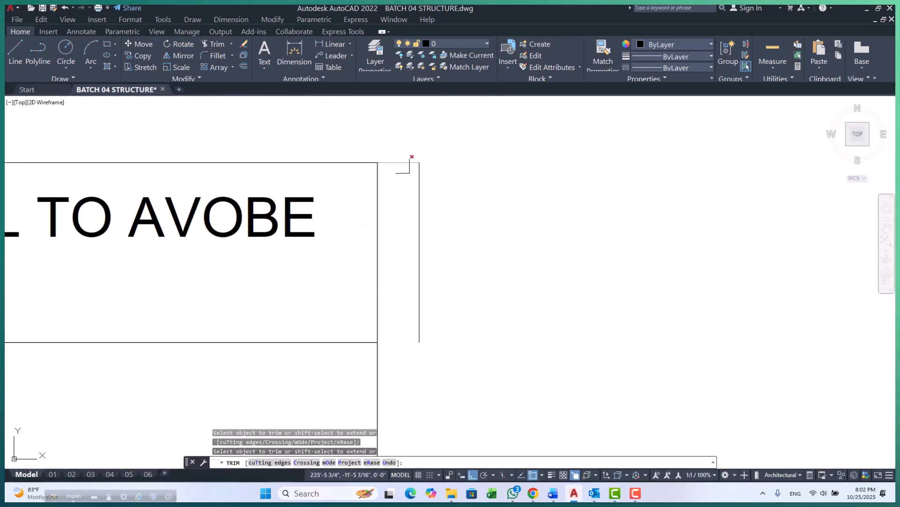
{"action": "scroll", "coordinate": [424, 196], "scroll_direction": "down", "scroll_amount": 1}
{"action": "scroll", "coordinate": [422, 292], "scroll_direction": "down", "scroll_amount": 4}
{"action": "scroll", "coordinate": [298, 235], "scroll_direction": "up", "scroll_amount": 4}
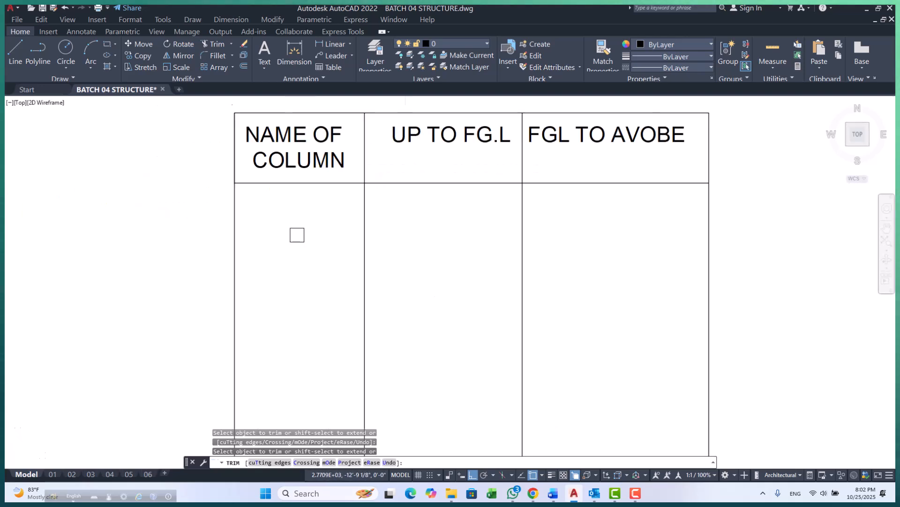
{"action": "scroll", "coordinate": [240, 191], "scroll_direction": "down", "scroll_amount": 2}
{"action": "scroll", "coordinate": [240, 191], "scroll_direction": "up", "scroll_amount": 2}
{"action": "left_click", "coordinate": [225, 155]}
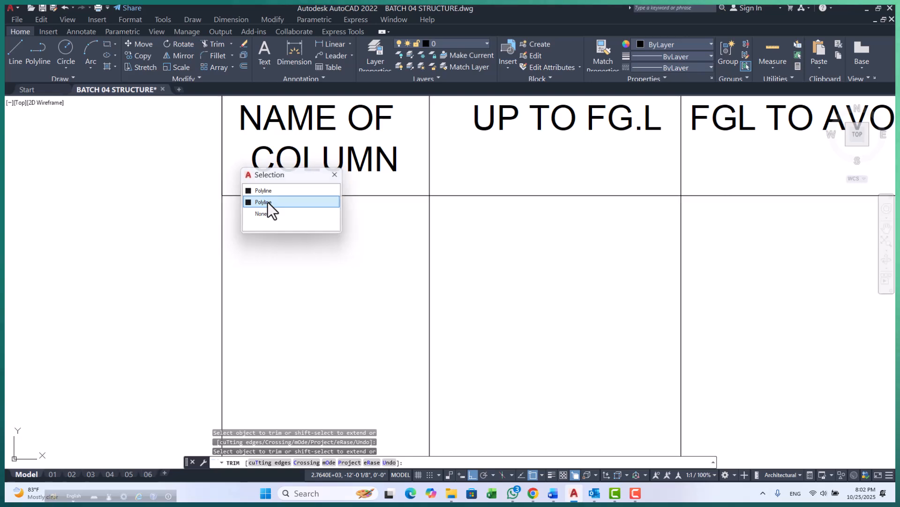
{"action": "key", "text": "Escape"}
{"action": "key", "text": "Escape"}
{"action": "scroll", "coordinate": [270, 235], "scroll_direction": "down", "scroll_amount": 3}
{"action": "scroll", "coordinate": [253, 240], "scroll_direction": "up", "scroll_amount": 3}
{"action": "left_click", "coordinate": [251, 248]}
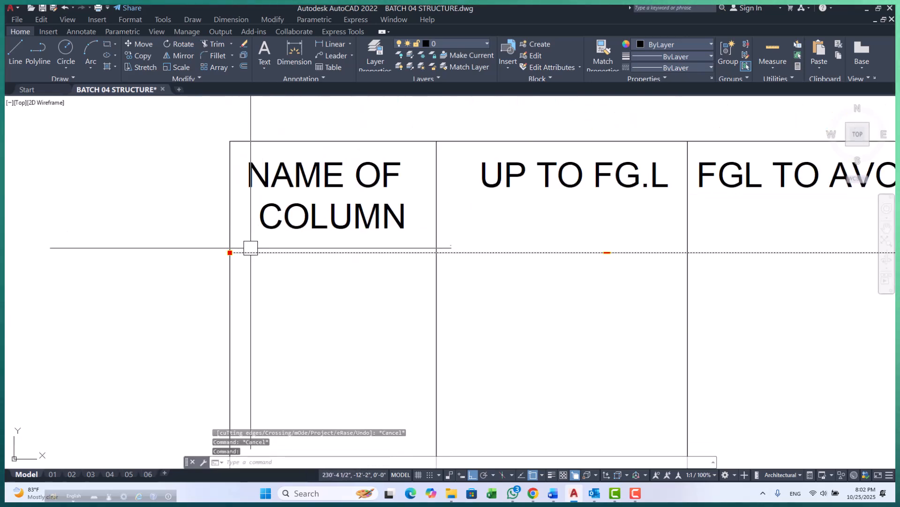
{"action": "key", "text": "Escape"}
{"action": "left_click", "coordinate": [258, 139]}
{"action": "key", "text": "Escape"}
{"action": "scroll", "coordinate": [257, 199], "scroll_direction": "down", "scroll_amount": 4}
{"action": "scroll", "coordinate": [310, 210], "scroll_direction": "up", "scroll_amount": 2}
{"action": "scroll", "coordinate": [304, 210], "scroll_direction": "down", "scroll_amount": 4}
{"action": "scroll", "coordinate": [378, 193], "scroll_direction": "up", "scroll_amount": 4}
{"action": "scroll", "coordinate": [342, 259], "scroll_direction": "down", "scroll_amount": 3}
{"action": "scroll", "coordinate": [311, 228], "scroll_direction": "up", "scroll_amount": 5}
{"action": "scroll", "coordinate": [352, 210], "scroll_direction": "down", "scroll_amount": 4}
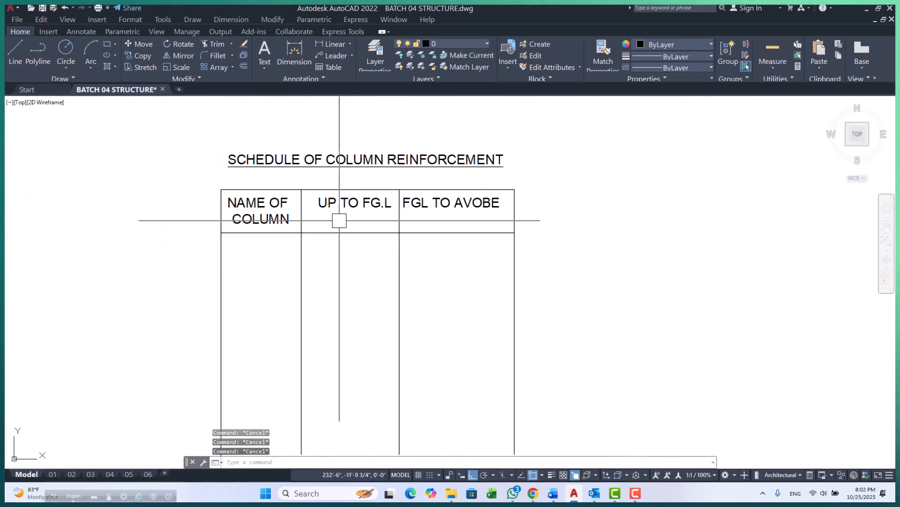
- Copy the heading row's bottom line downward twice to form two evenly spaced row lines
{"action": "left_click", "coordinate": [323, 236]}
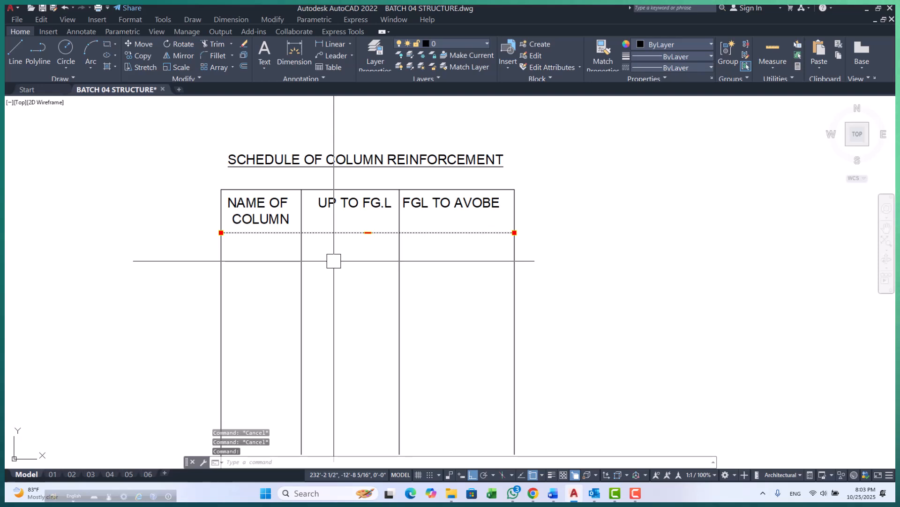
{"action": "scroll", "coordinate": [334, 261], "scroll_direction": "down", "scroll_amount": 2}
{"action": "left_click", "coordinate": [547, 270]}
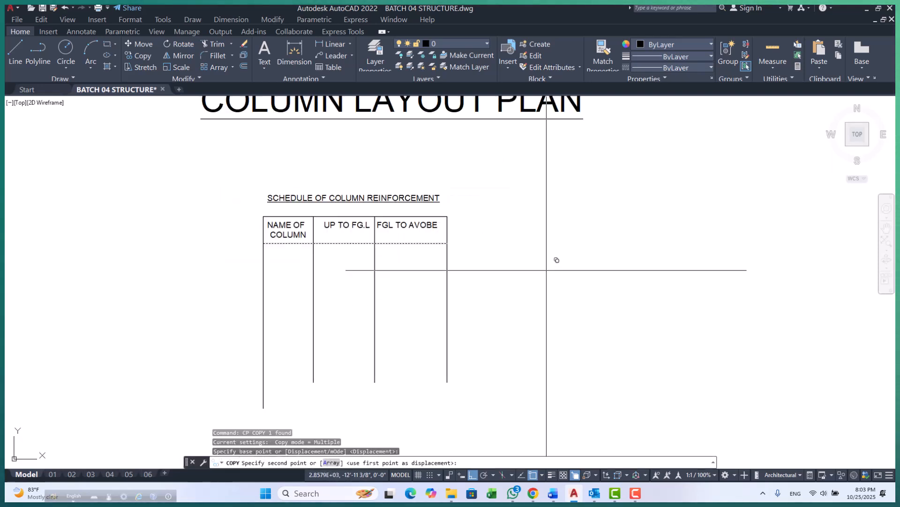
{"action": "left_click", "coordinate": [549, 314]}
{"action": "left_click", "coordinate": [559, 361]}
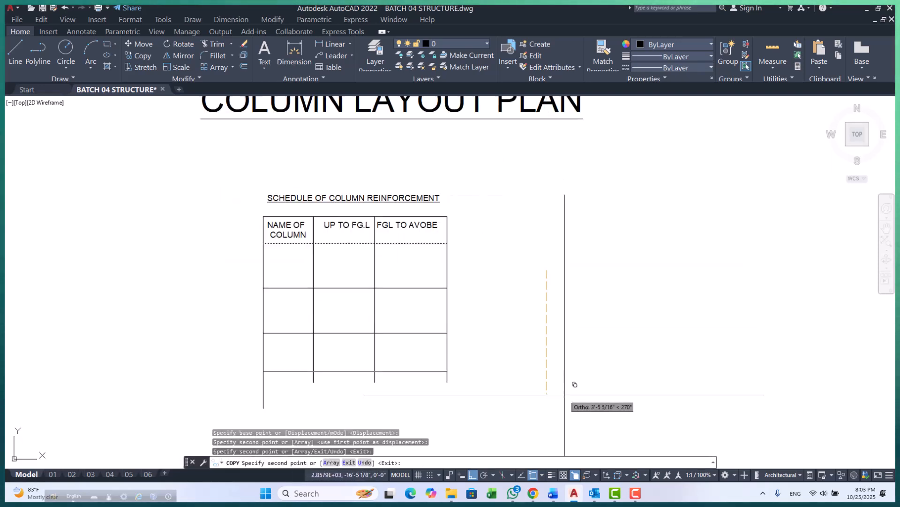
{"action": "key", "text": "Escape"}
{"action": "key", "text": "Escape"}
- Copy the NAME OF COLUMN heading into the cell below it and change the copied text to C1
{"action": "scroll", "coordinate": [276, 263], "scroll_direction": "up", "scroll_amount": 2}
{"action": "scroll", "coordinate": [272, 261], "scroll_direction": "up", "scroll_amount": 2}
{"action": "key", "text": "Escape"}
{"action": "left_click", "coordinate": [329, 176]}
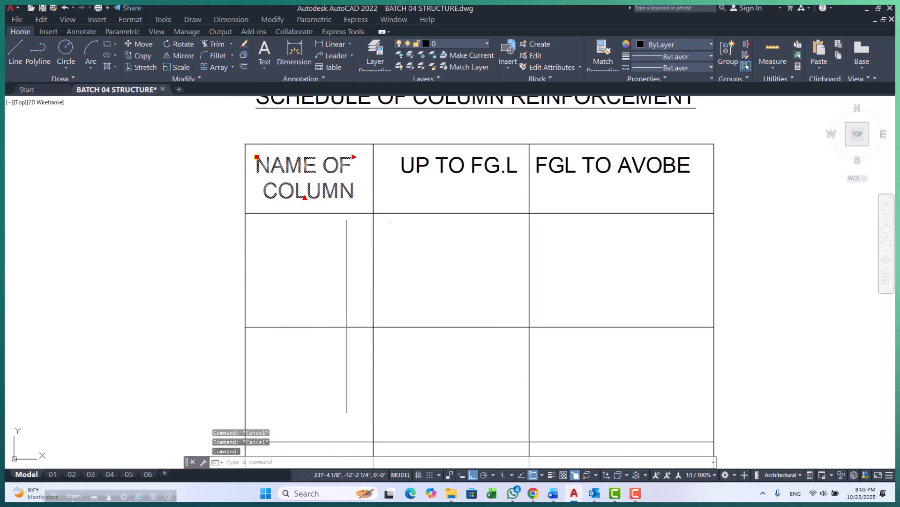
{"action": "type", "text": "cp"}
{"action": "key", "text": "Return"}
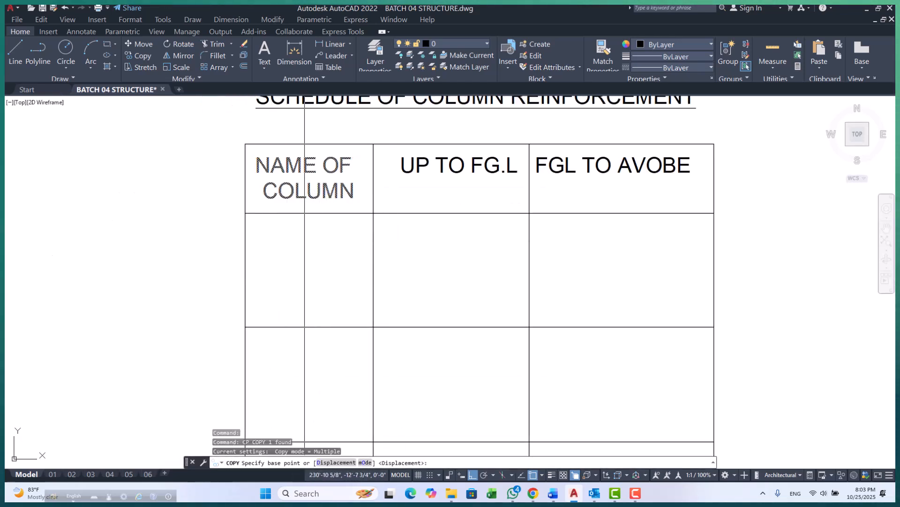
{"action": "left_click", "coordinate": [169, 181]}
{"action": "left_click", "coordinate": [175, 263]}
{"action": "key", "text": "Escape"}
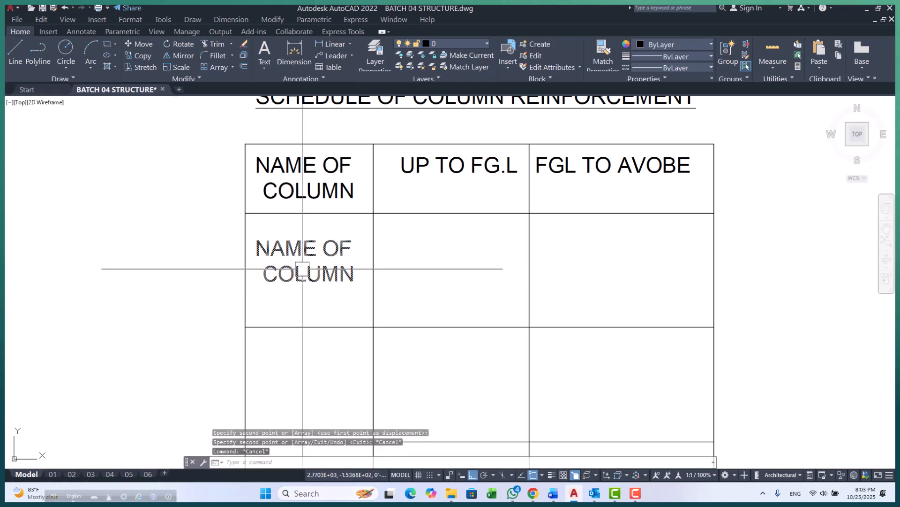
{"action": "double_click", "coordinate": [306, 276]}
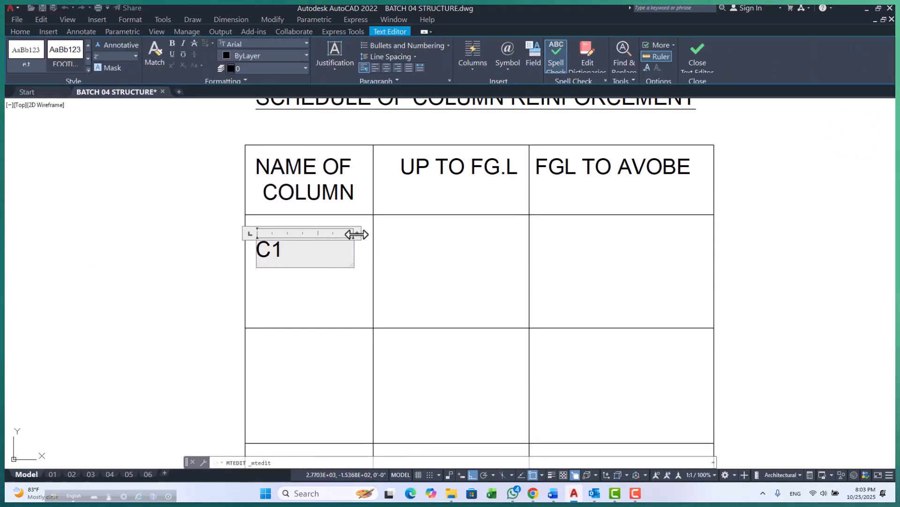
{"action": "left_click", "coordinate": [426, 269]}
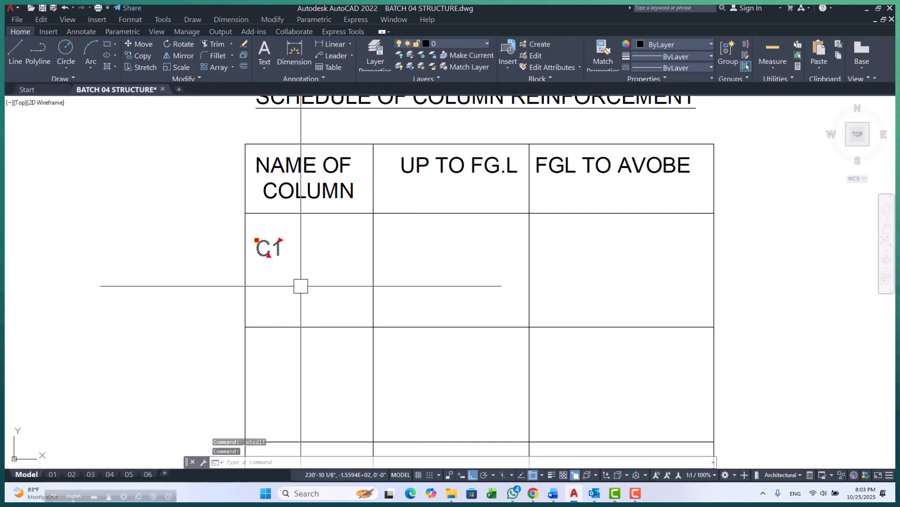
- Move the C1 text to the middle of its cell
{"action": "type", "text": "m"}
{"action": "key", "text": "Return"}
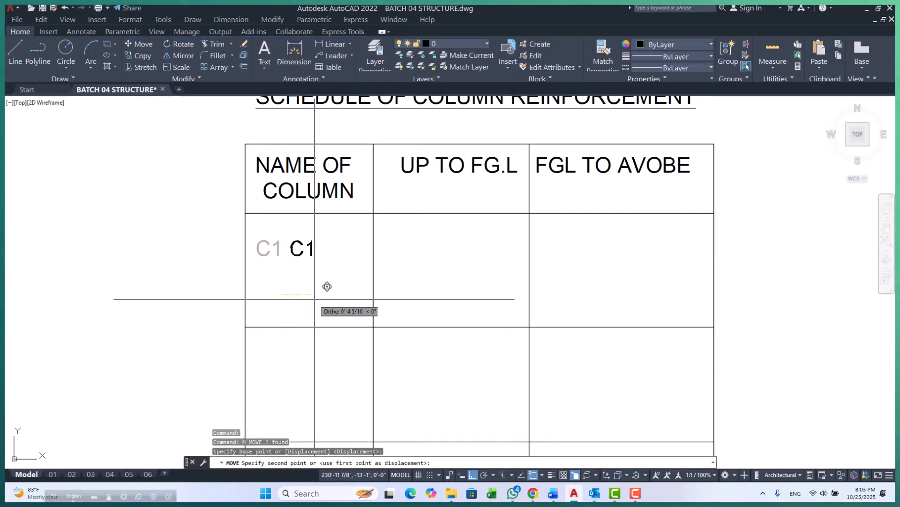
{"action": "left_click", "coordinate": [315, 299]}
{"action": "key", "text": "Return"}
{"action": "left_click", "coordinate": [305, 255]}
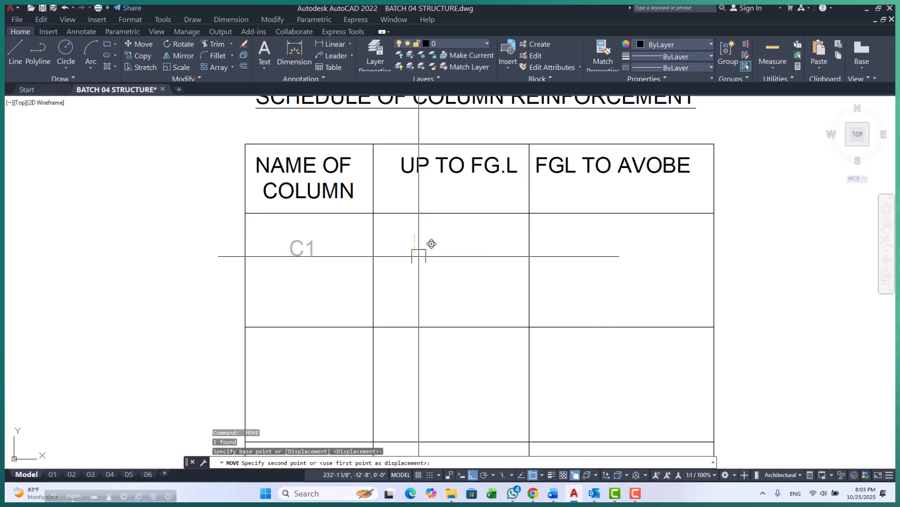
{"action": "left_click", "coordinate": [321, 295]}
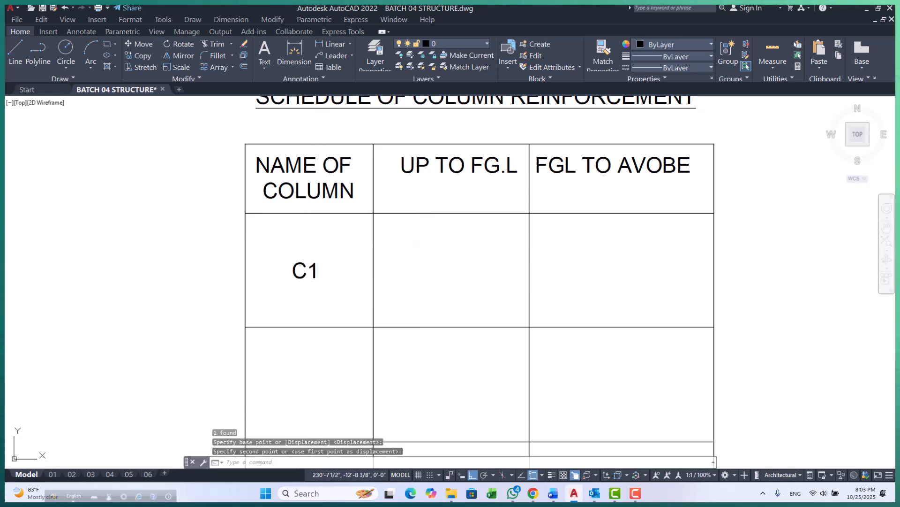
{"action": "key", "text": "Escape"}
{"action": "key", "text": "Escape"}
{"action": "key", "text": "Escape"}
{"action": "scroll", "coordinate": [305, 286], "scroll_direction": "down", "scroll_amount": 8}
{"action": "scroll", "coordinate": [286, 301], "scroll_direction": "down", "scroll_amount": 5}
{"action": "middle_click_drag", "start_coordinate": [297, 243], "coordinate": [300, 309]}
{"action": "scroll", "coordinate": [256, 145], "scroll_direction": "up", "scroll_amount": 6}
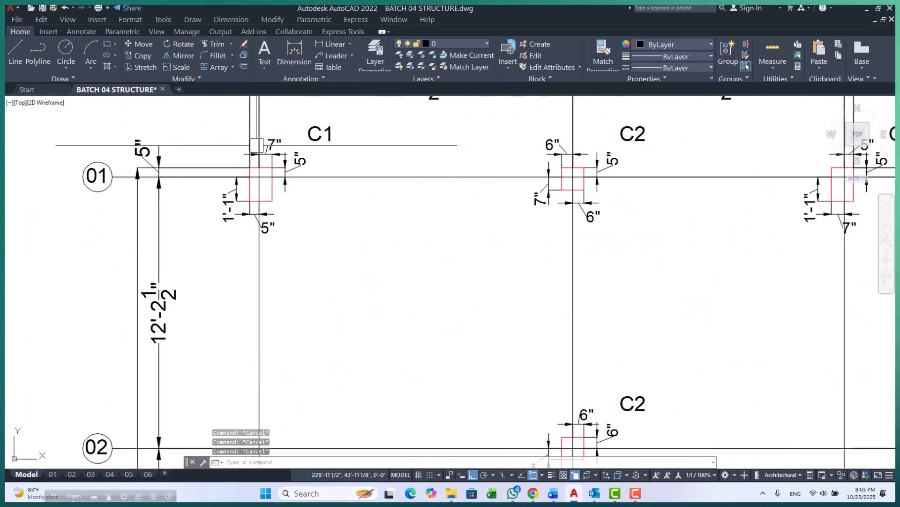
{"action": "left_click", "coordinate": [330, 44]}
{"action": "scroll", "coordinate": [253, 178], "scroll_direction": "up", "scroll_amount": 5}
{"action": "scroll", "coordinate": [253, 178], "scroll_direction": "down", "scroll_amount": 5}
{"action": "scroll", "coordinate": [253, 179], "scroll_direction": "up", "scroll_amount": 7}
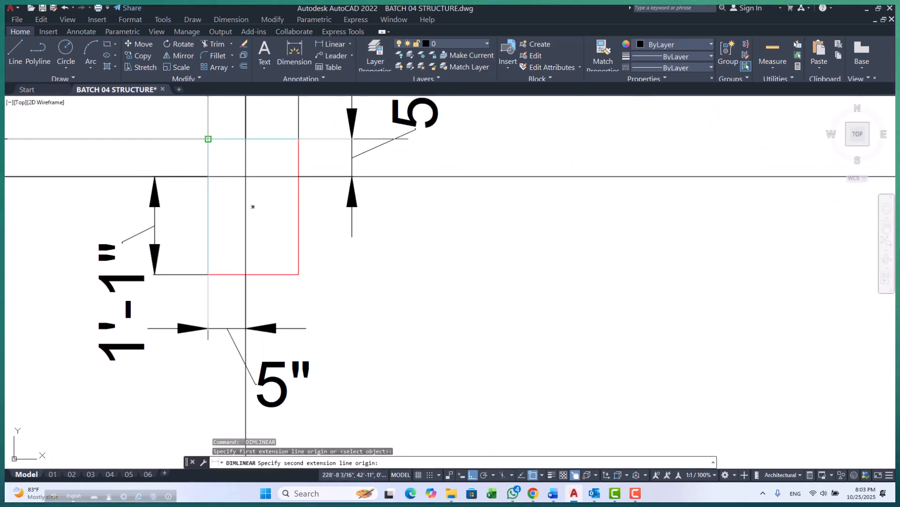
{"action": "left_click", "coordinate": [298, 274]}
{"action": "key", "text": "Escape"}
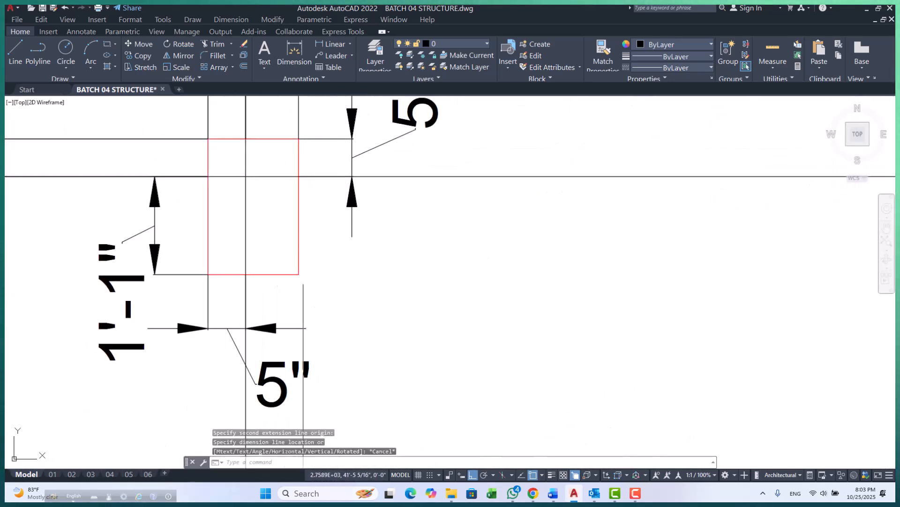
{"action": "key", "text": "Escape"}
{"action": "key", "text": "Escape"}
- Trace a rectangle over the C1 column outline near grid line 01 in the layout plan and cut it to the clipboard
{"action": "scroll", "coordinate": [242, 268], "scroll_direction": "down", "scroll_amount": 2}
{"action": "type", "text": "rec"}
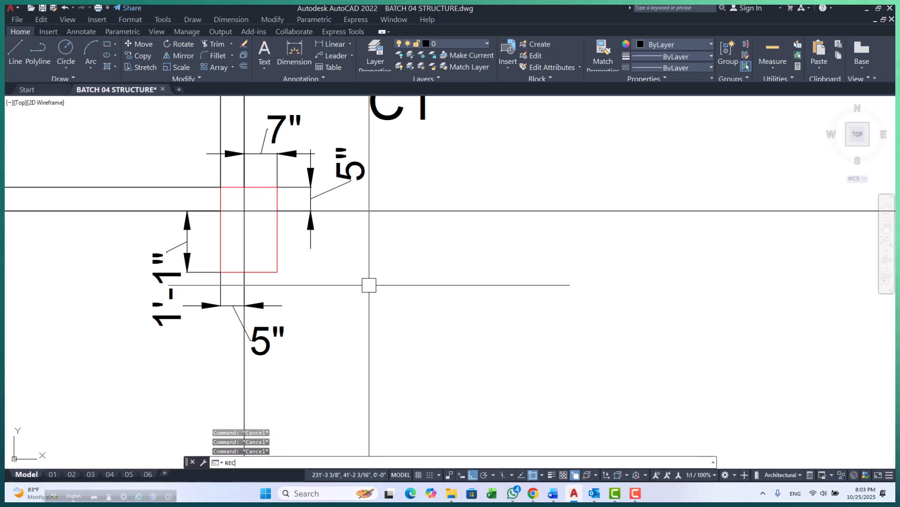
{"action": "key", "text": "Return"}
{"action": "left_click", "coordinate": [221, 187]}
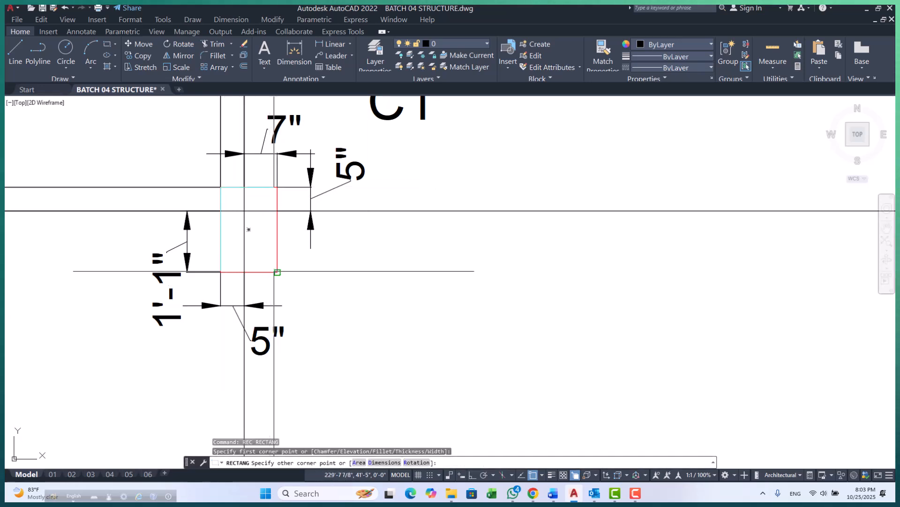
{"action": "left_click", "coordinate": [277, 272]}
{"action": "left_click", "coordinate": [279, 241]}
{"action": "left_click", "coordinate": [320, 273]}
{"action": "key", "text": "ctrl+x"}
- Paste the column rectangle into the schedule's UP TO FG.L cell in the C1 row
{"action": "scroll", "coordinate": [327, 276], "scroll_direction": "down", "scroll_amount": 10}
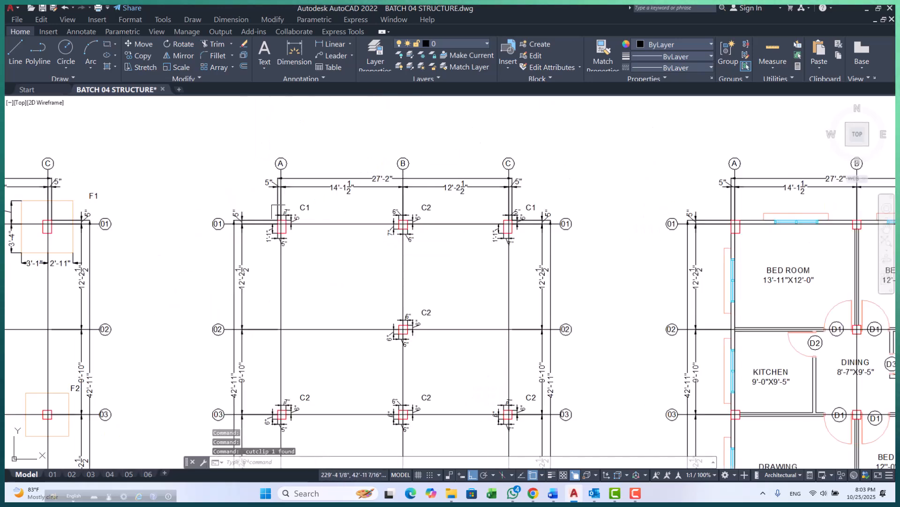
{"action": "scroll", "coordinate": [290, 330], "scroll_direction": "up", "scroll_amount": 15}
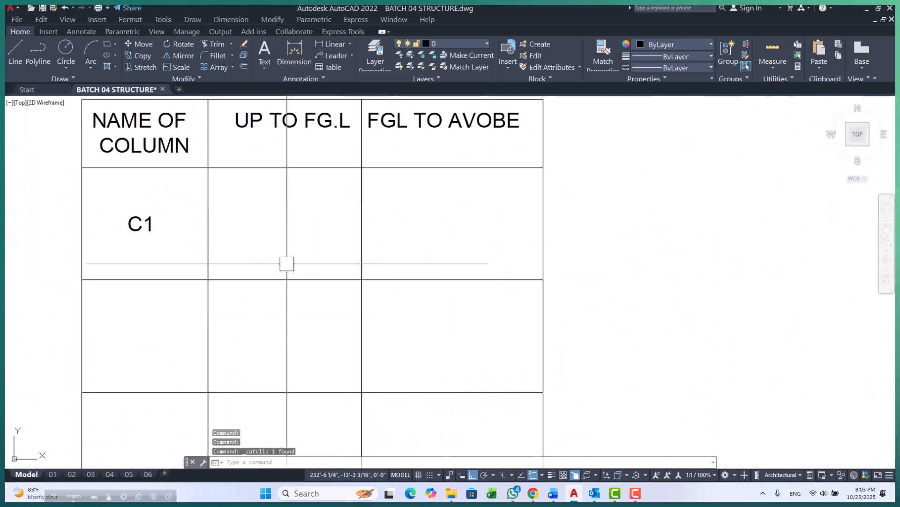
{"action": "key", "text": "ctrl+v"}
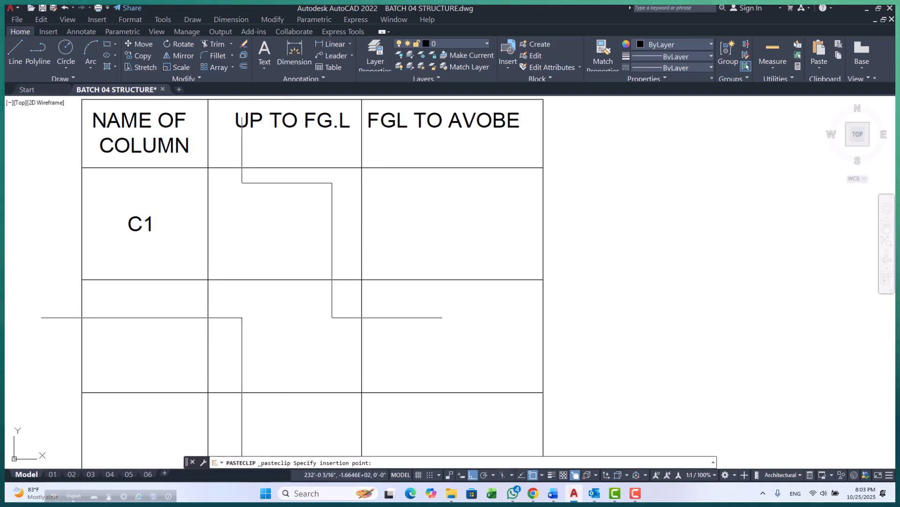
{"action": "key", "text": "Escape"}
{"action": "key", "text": "Escape"}
- Move the row line crossing the rectangle down about 8 1/2" to below it, and erase the other row line beneath
{"action": "scroll", "coordinate": [174, 105], "scroll_direction": "down", "scroll_amount": 2}
{"action": "left_click", "coordinate": [315, 214]}
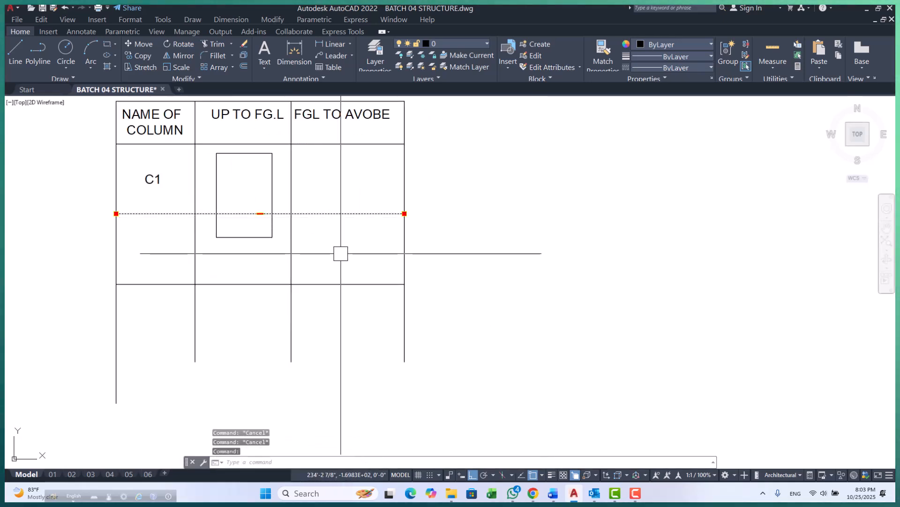
{"action": "type", "text": "m"}
{"action": "key", "text": "Return"}
{"action": "left_click", "coordinate": [547, 246]}
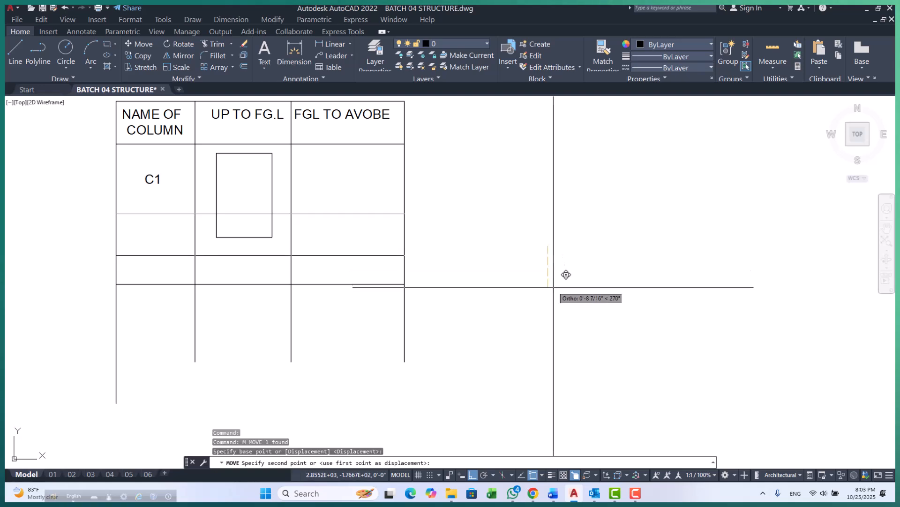
{"action": "left_click", "coordinate": [553, 288]}
{"action": "key", "text": "Escape"}
{"action": "key", "text": "Escape"}
{"action": "key", "text": "Escape"}
{"action": "scroll", "coordinate": [285, 324], "scroll_direction": "down", "scroll_amount": 2}
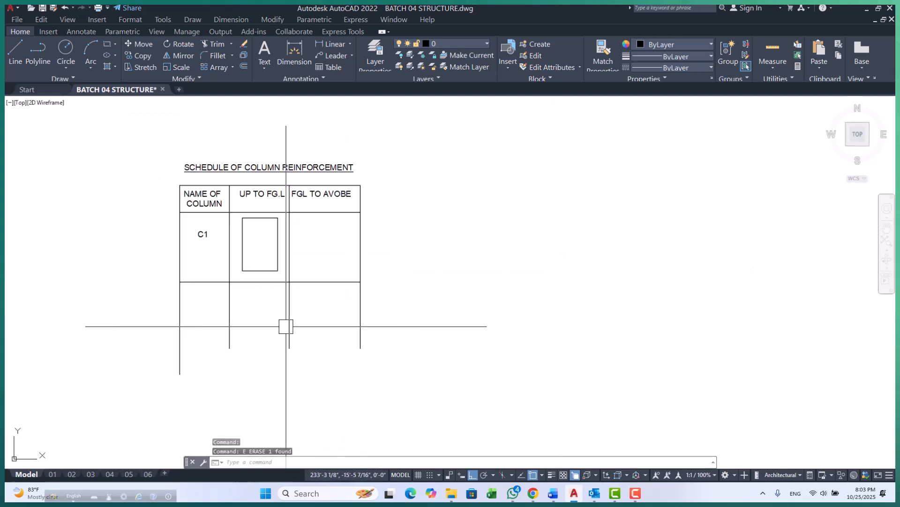
- Stretch the table's FGL TO AVOBE side to the right to widen the UP TO FG.L column
{"action": "scroll", "coordinate": [241, 242], "scroll_direction": "up", "scroll_amount": 4}
{"action": "scroll", "coordinate": [249, 226], "scroll_direction": "down", "scroll_amount": 2}
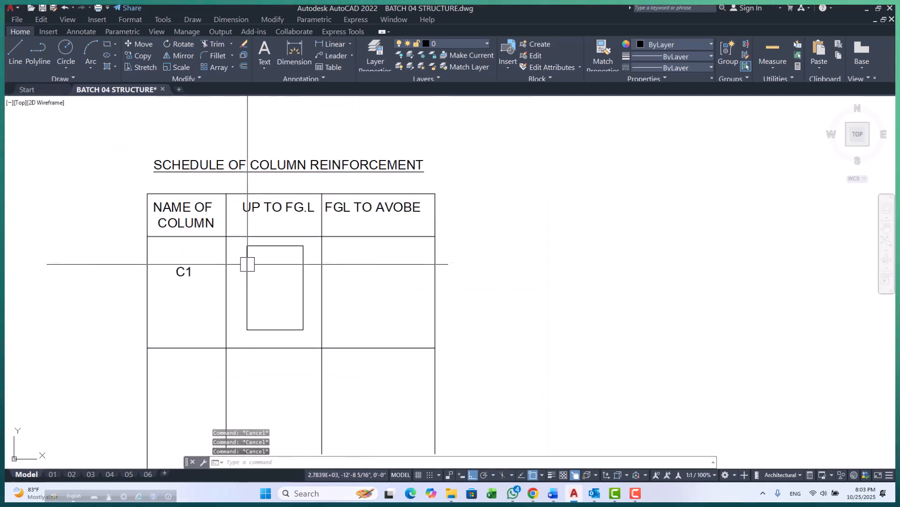
{"action": "scroll", "coordinate": [226, 221], "scroll_direction": "down", "scroll_amount": 3}
{"action": "left_click", "coordinate": [343, 175]}
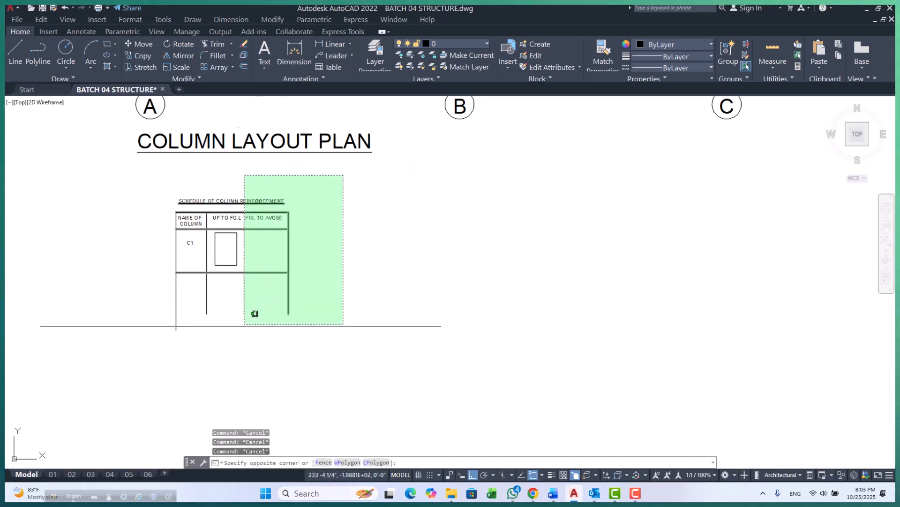
{"action": "left_click", "coordinate": [237, 326]}
{"action": "scroll", "coordinate": [267, 252], "scroll_direction": "up", "scroll_amount": 2}
{"action": "type", "text": "s"}
{"action": "key", "text": "space"}
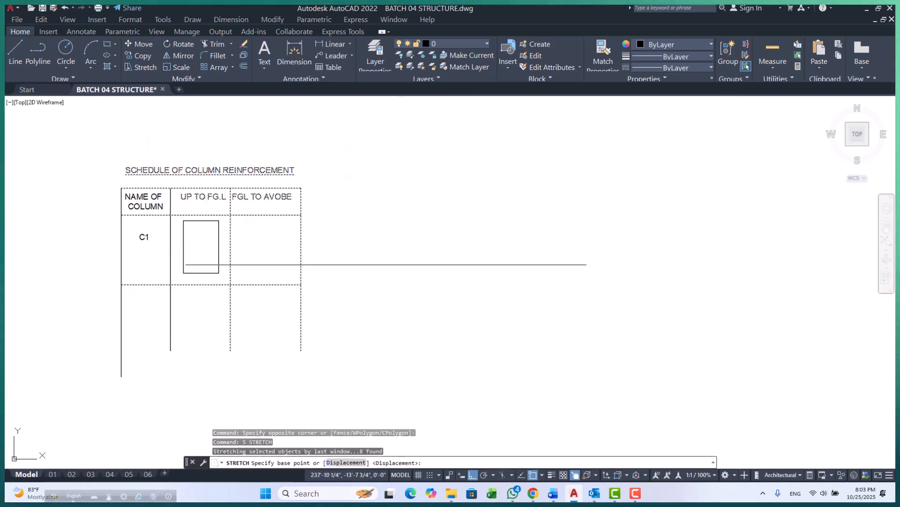
{"action": "left_click", "coordinate": [388, 267]}
{"action": "left_click", "coordinate": [418, 268]}
{"action": "left_click", "coordinate": [396, 272]}
{"action": "left_click", "coordinate": [79, 406]}
{"action": "type", "text": "s"}
{"action": "key", "text": "space"}
{"action": "left_click", "coordinate": [358, 302]}
{"action": "key", "text": "Escape"}
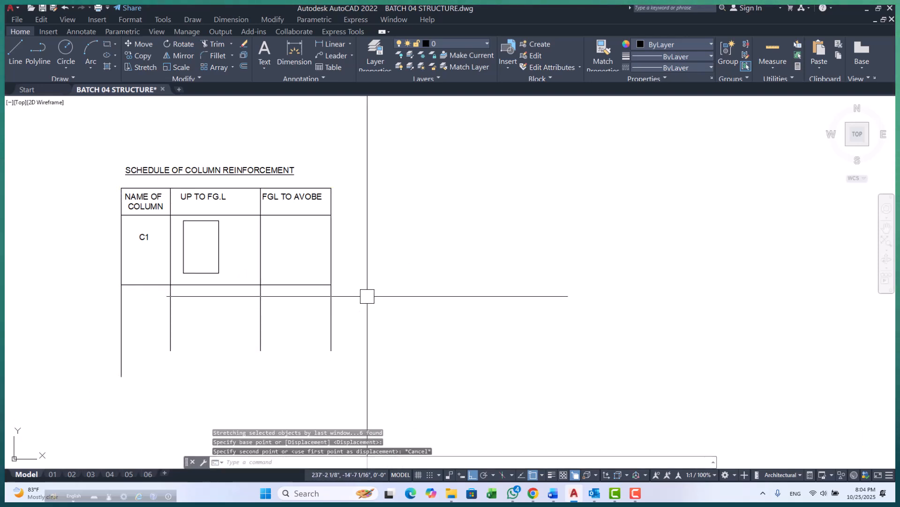
- Stretch the lower part of the table downward to make the C1 row taller
{"action": "left_click", "coordinate": [390, 281]}
{"action": "left_click", "coordinate": [79, 391]}
{"action": "type", "text": "s"}
{"action": "key", "text": "space"}
{"action": "left_click", "coordinate": [432, 286]}
{"action": "left_click", "coordinate": [434, 323]}
- Move the column rectangle slightly downward within the C1 row's UP TO FG.L cell
{"action": "left_click", "coordinate": [219, 246]}
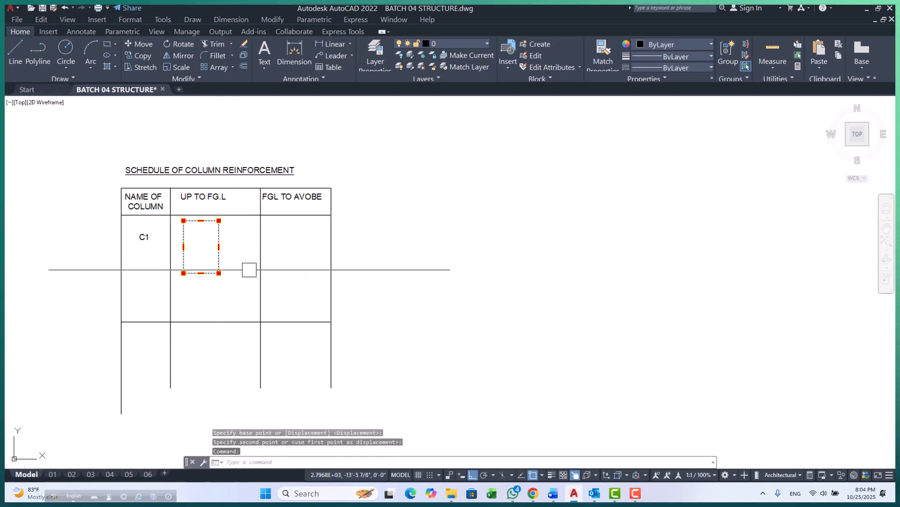
{"action": "type", "text": "m"}
{"action": "key", "text": "space"}
{"action": "left_click", "coordinate": [427, 231]}
{"action": "left_click", "coordinate": [428, 245]}
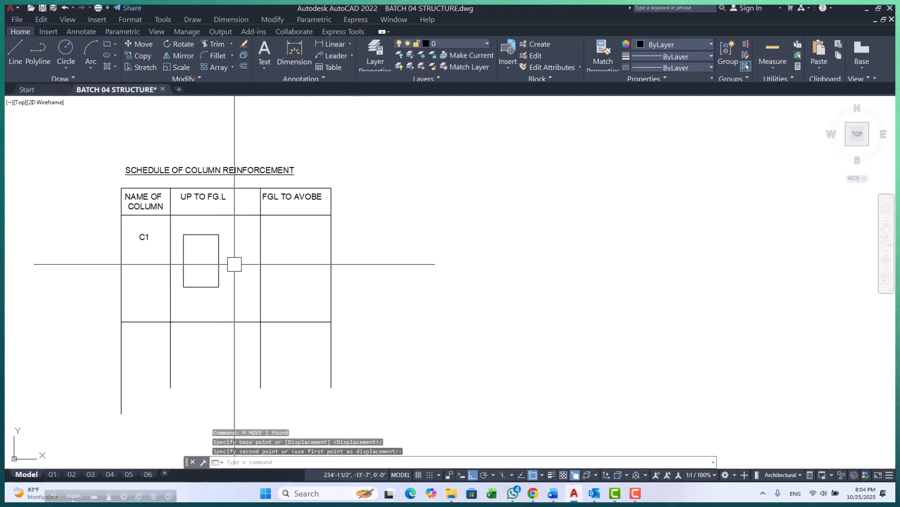
{"action": "key", "text": "Escape"}
{"action": "scroll", "coordinate": [160, 244], "scroll_direction": "up", "scroll_amount": 4}
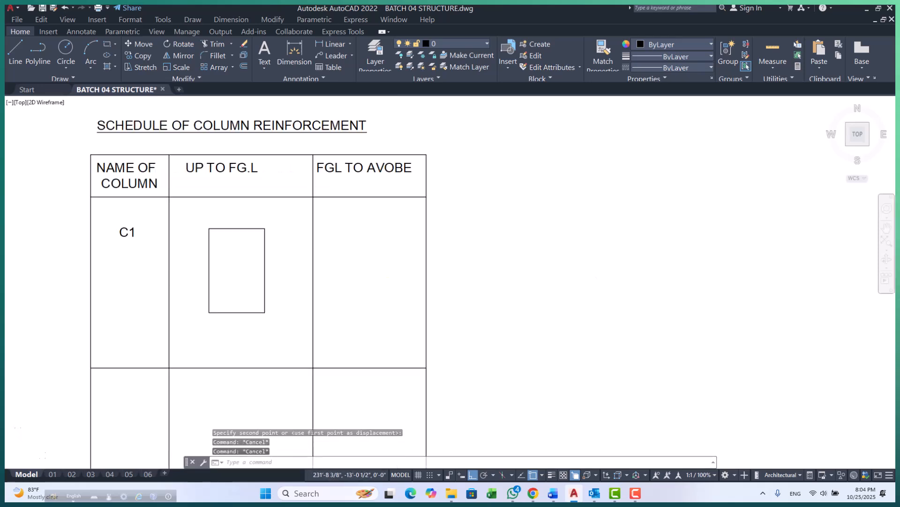
{"action": "key", "text": "Escape"}
{"action": "key", "text": "space"}
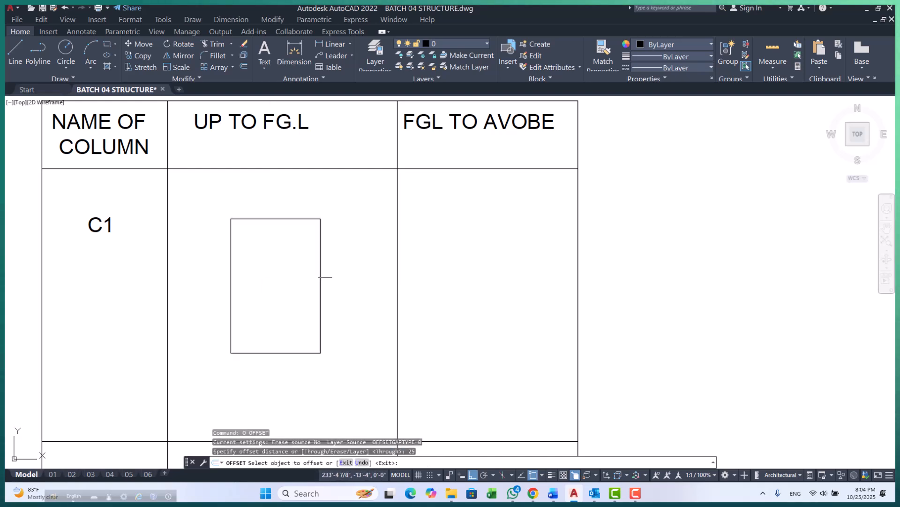
{"action": "left_click", "coordinate": [324, 271]}
{"action": "key", "text": "Escape"}
{"action": "key", "text": "Escape"}
{"action": "type", "text": "e"}
{"action": "key", "text": "space"}
{"action": "key", "text": "Escape"}
{"action": "key", "text": "Escape"}
{"action": "key", "text": "Escape"}
- Offset the column rectangle in the UP TO FG.L cell 1" outward
{"action": "scroll", "coordinate": [335, 299], "scroll_direction": "down", "scroll_amount": 4}
{"action": "mouse_move", "coordinate": [322, 273]}
{"action": "middle_mouse_down"}
{"action": "mouse_move", "coordinate": [312, 300]}
{"action": "mouse_move", "coordinate": [326, 309]}
{"action": "middle_mouse_up"}
{"action": "scroll", "coordinate": [313, 301], "scroll_direction": "up", "scroll_amount": 2}
{"action": "type", "text": "o"}
{"action": "key", "text": "space"}
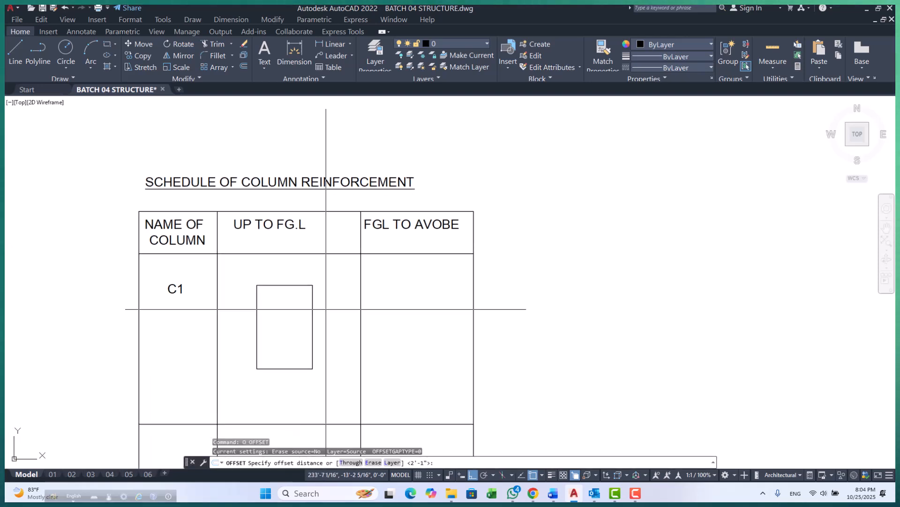
{"action": "type", "text": "1"}
{"action": "key", "text": "space"}
{"action": "left_click", "coordinate": [313, 305]}
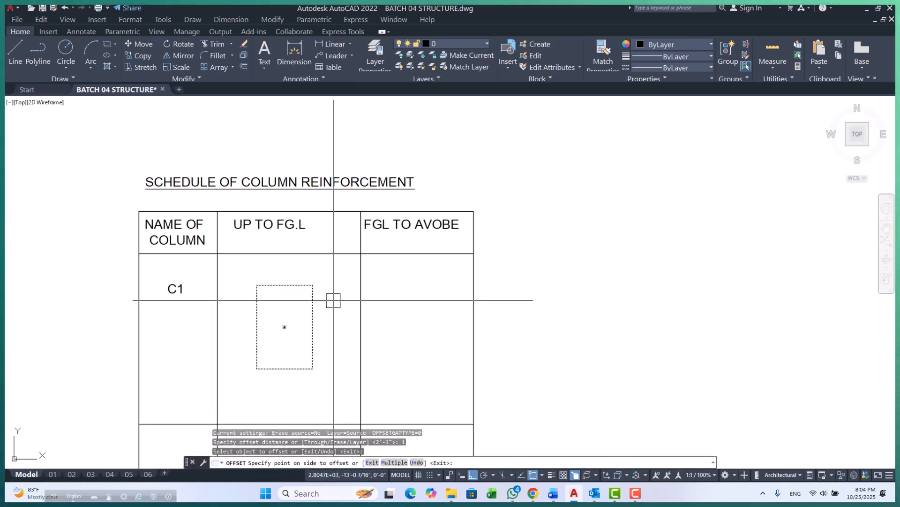
{"action": "left_click", "coordinate": [333, 300]}
{"action": "key", "text": "Escape"}
{"action": "key", "text": "Escape"}
{"action": "key", "text": "Escape"}
- Erase the original inner rectangle, keeping only the outward offset
{"action": "scroll", "coordinate": [310, 298], "scroll_direction": "up", "scroll_amount": 4}
{"action": "left_click", "coordinate": [317, 290]}
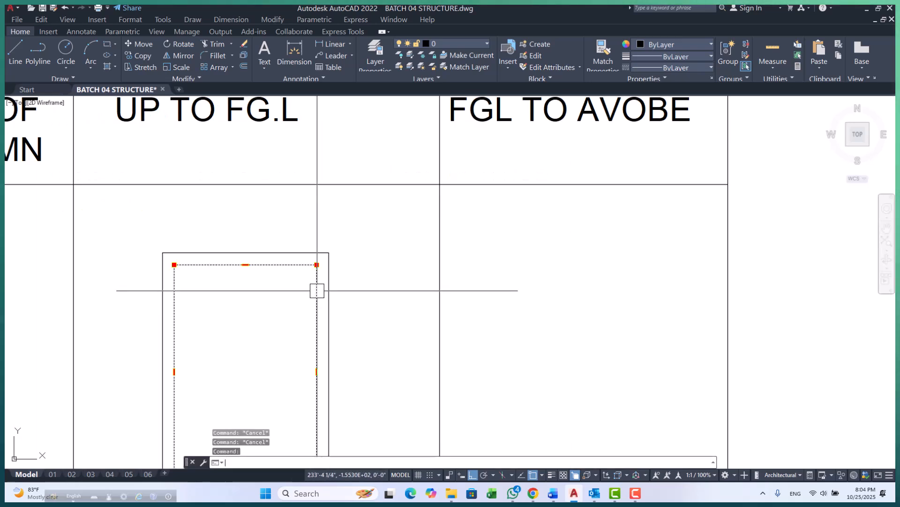
{"action": "scroll", "coordinate": [319, 291], "scroll_direction": "down", "scroll_amount": 4}
{"action": "type", "text": "e"}
{"action": "key", "text": "space"}
{"action": "key", "text": "Escape"}
- Put the column rectangle on layer 03.COLUMN and override its colour with blue
{"action": "scroll", "coordinate": [325, 303], "scroll_direction": "down", "scroll_amount": 10}
{"action": "scroll", "coordinate": [296, 301], "scroll_direction": "up", "scroll_amount": 8}
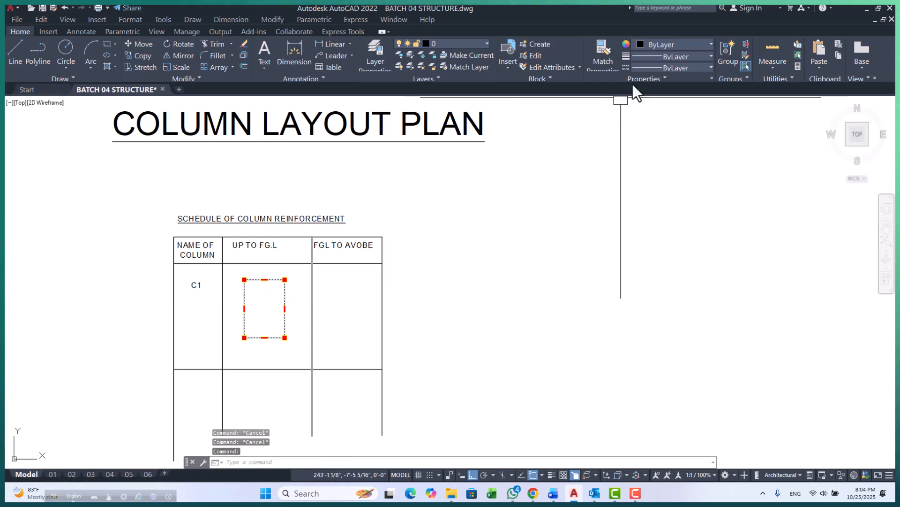
{"action": "left_click", "coordinate": [674, 44]}
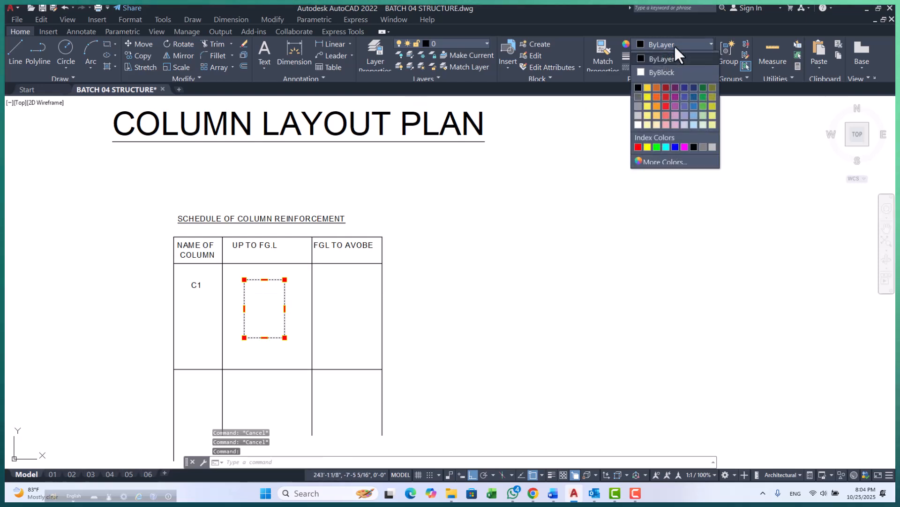
{"action": "left_click", "coordinate": [465, 42]}
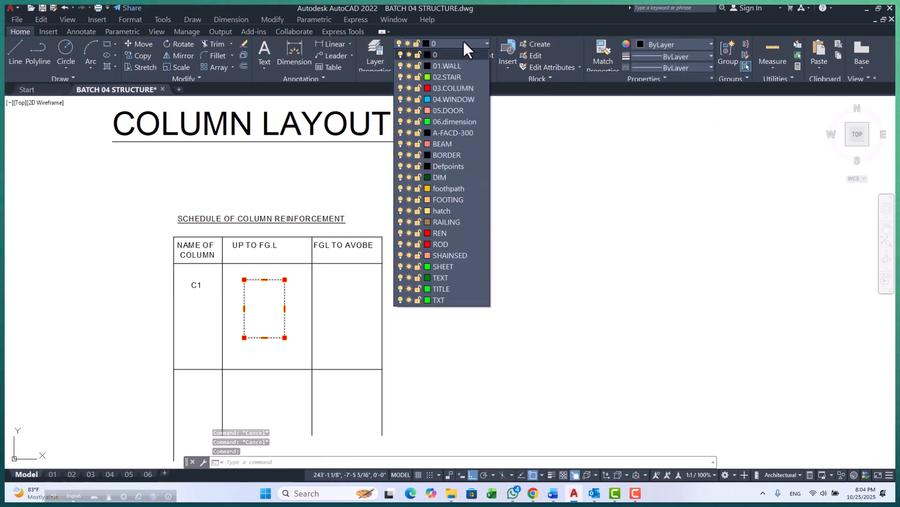
{"action": "left_click", "coordinate": [460, 89]}
{"action": "left_click", "coordinate": [678, 42]}
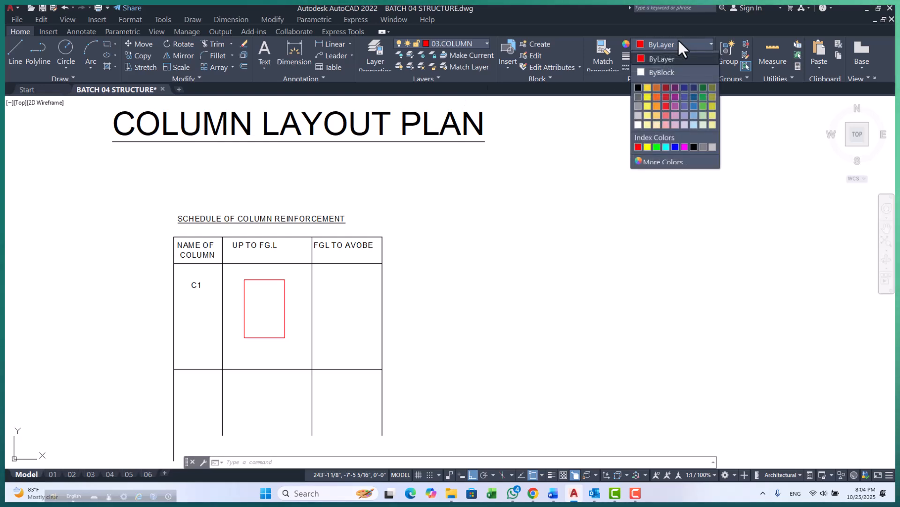
{"action": "left_click", "coordinate": [674, 147]}
{"action": "key", "text": "Escape"}
{"action": "key", "text": "Escape"}
{"action": "key", "text": "Escape"}
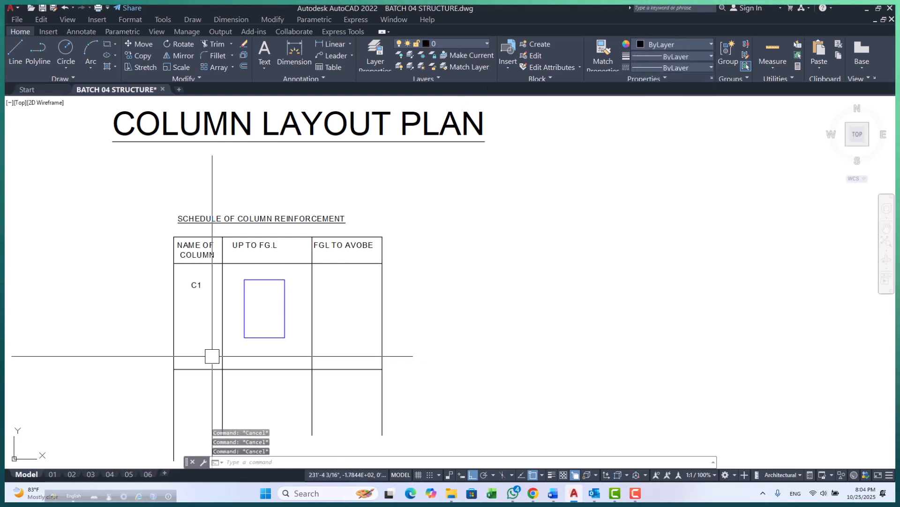
- Look up the column clear cover below and above F.G.L in the structural notes' CLEAR COVER section, and return to the schedule
{"action": "scroll", "coordinate": [209, 331], "scroll_direction": "up", "scroll_amount": 2}
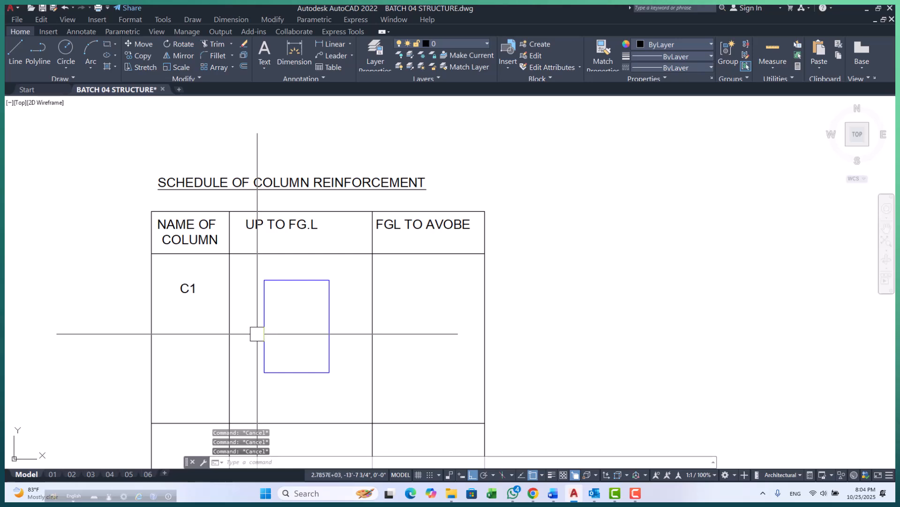
{"action": "scroll", "coordinate": [257, 333], "scroll_direction": "down", "scroll_amount": 10}
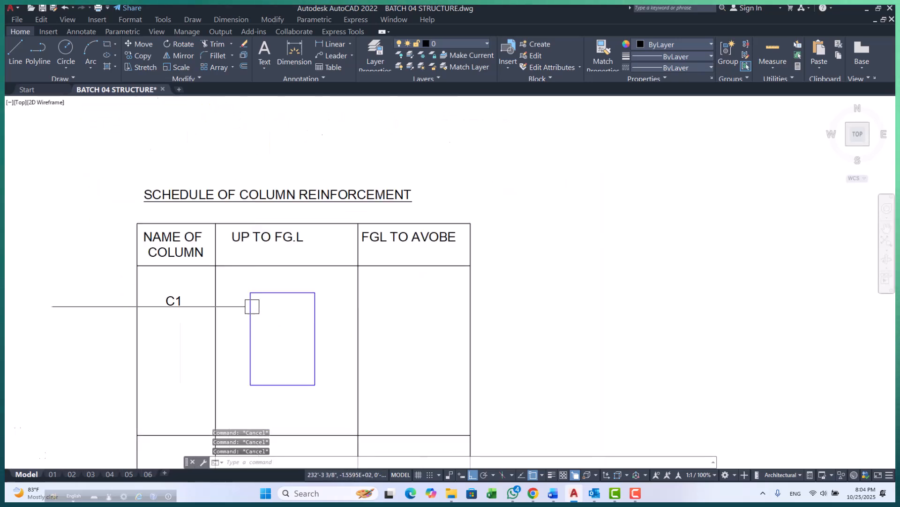
{"action": "scroll", "coordinate": [272, 351], "scroll_direction": "down", "scroll_amount": 8}
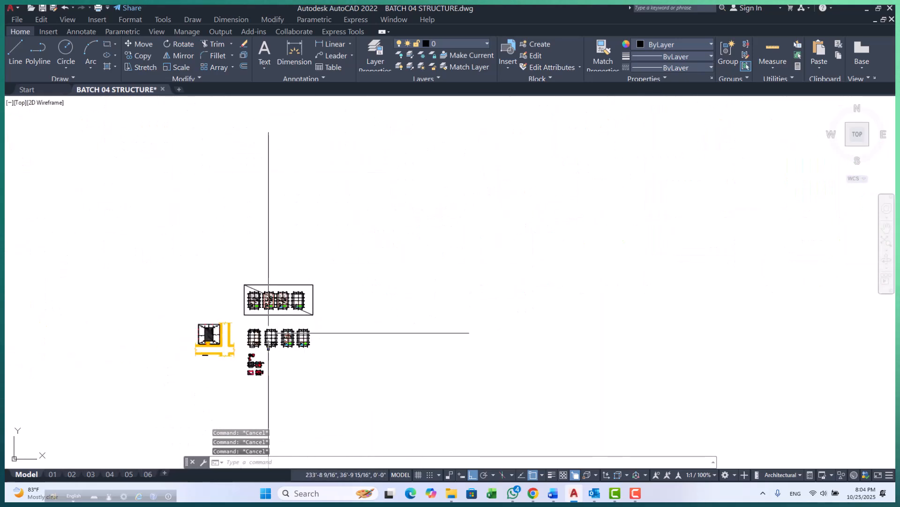
{"action": "scroll", "coordinate": [269, 333], "scroll_direction": "down", "scroll_amount": 5}
{"action": "middle_click_drag", "start_coordinate": [332, 225], "coordinate": [297, 290]}
{"action": "scroll", "coordinate": [297, 287], "scroll_direction": "up", "scroll_amount": 15}
{"action": "middle_click_drag", "start_coordinate": [376, 164], "coordinate": [380, 241]}
{"action": "scroll", "coordinate": [380, 241], "scroll_direction": "down", "scroll_amount": 4}
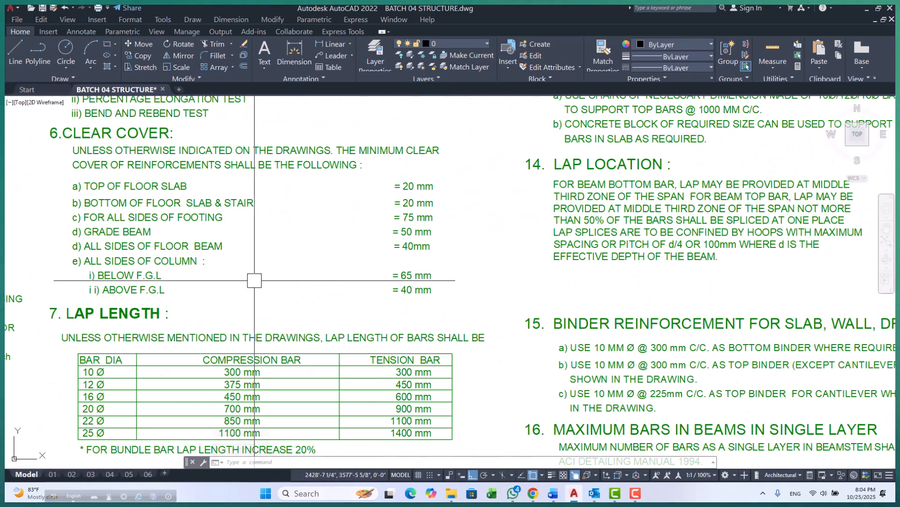
{"action": "scroll", "coordinate": [118, 278], "scroll_direction": "up", "scroll_amount": 2}
{"action": "scroll", "coordinate": [316, 279], "scroll_direction": "down", "scroll_amount": 2}
{"action": "scroll", "coordinate": [323, 299], "scroll_direction": "up", "scroll_amount": 2}
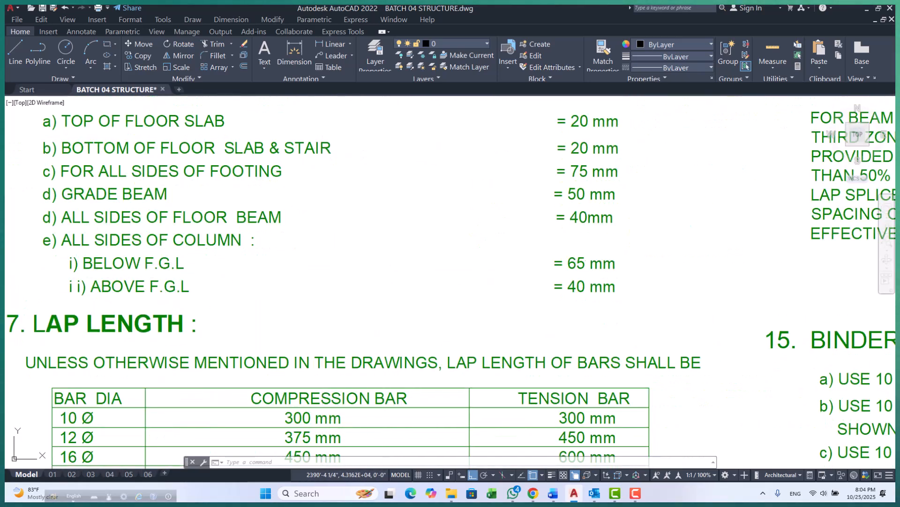
{"action": "scroll", "coordinate": [351, 251], "scroll_direction": "down", "scroll_amount": 10}
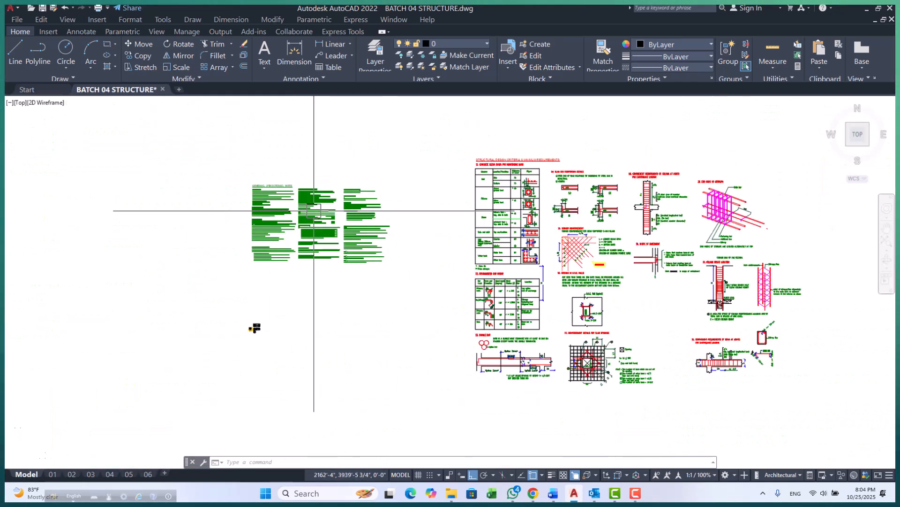
{"action": "scroll", "coordinate": [263, 256], "scroll_direction": "up", "scroll_amount": 6}
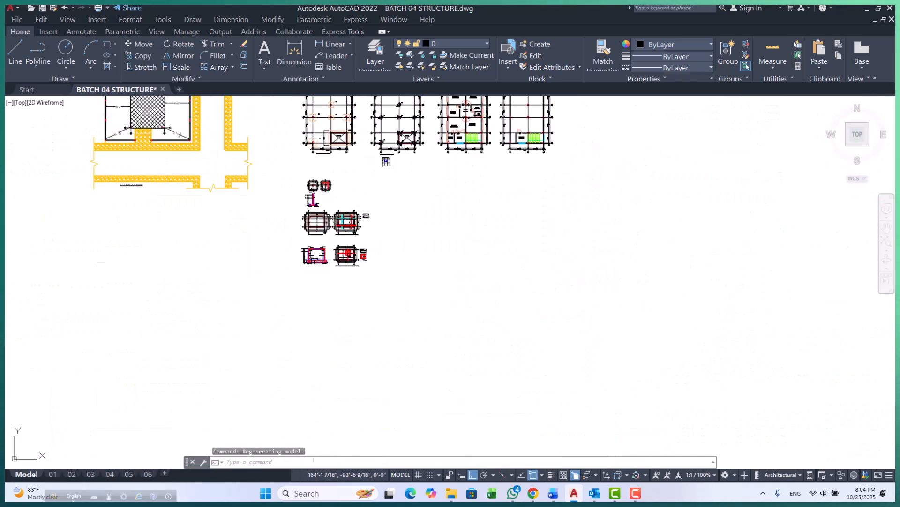
{"action": "scroll", "coordinate": [300, 263], "scroll_direction": "down", "scroll_amount": 4}
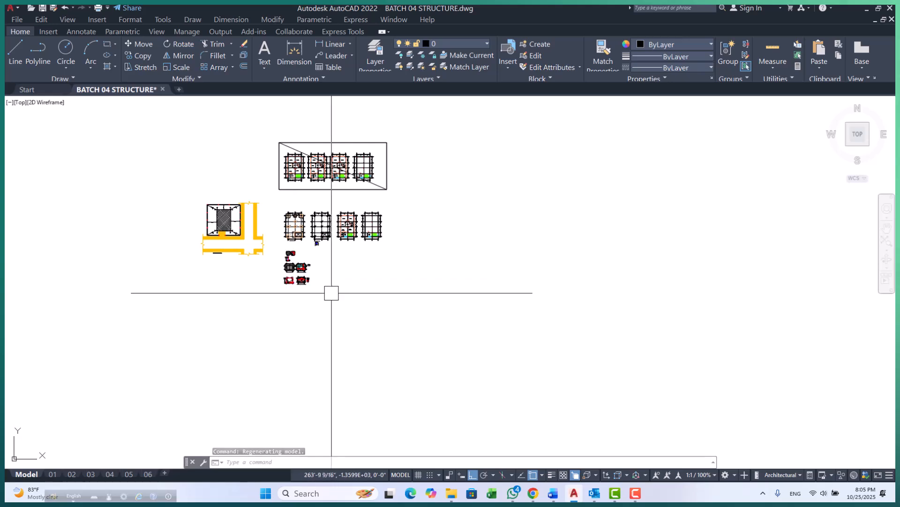
{"action": "scroll", "coordinate": [329, 241], "scroll_direction": "up", "scroll_amount": 12}
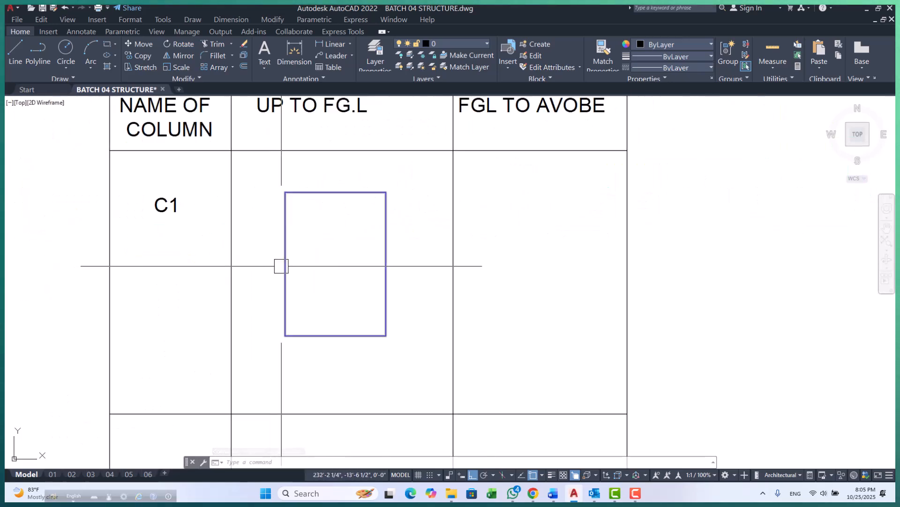
{"action": "key", "text": "Escape"}
{"action": "key", "text": "Escape"}
{"action": "type", "text": "o"}
{"action": "key", "text": "Return"}
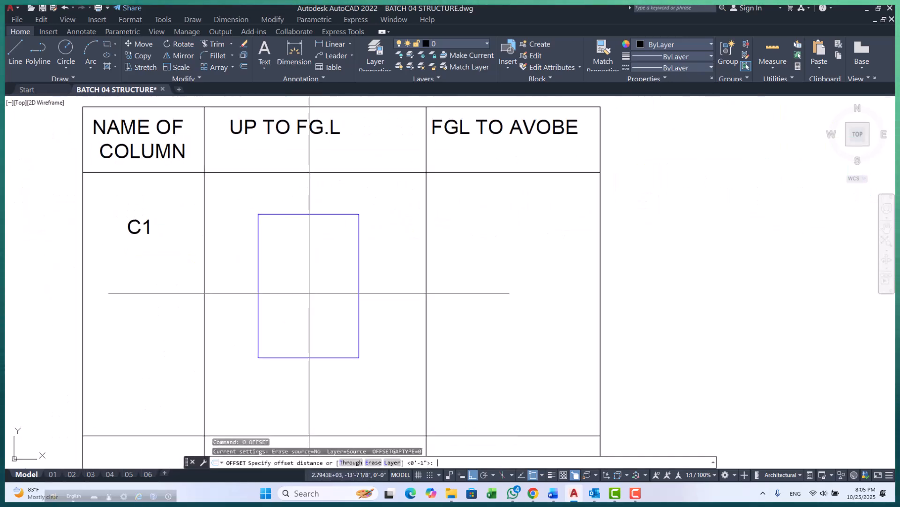
{"action": "type", "text": "65"}
{"action": "key", "text": "Return"}
{"action": "left_click", "coordinate": [359, 265]}
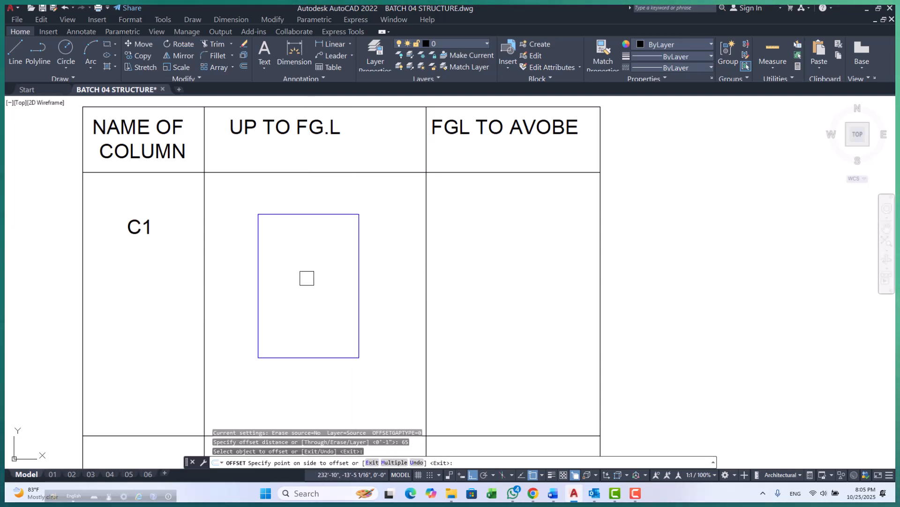
{"action": "key", "text": "Escape"}
{"action": "key", "text": "Escape"}
{"action": "key", "text": "Escape"}
- Offset the blue column rectangle 2.5" inward to mark the clear cover in the UP TO FG.L cell
{"action": "scroll", "coordinate": [311, 278], "scroll_direction": "down", "scroll_amount": 4}
{"action": "scroll", "coordinate": [310, 285], "scroll_direction": "up", "scroll_amount": 6}
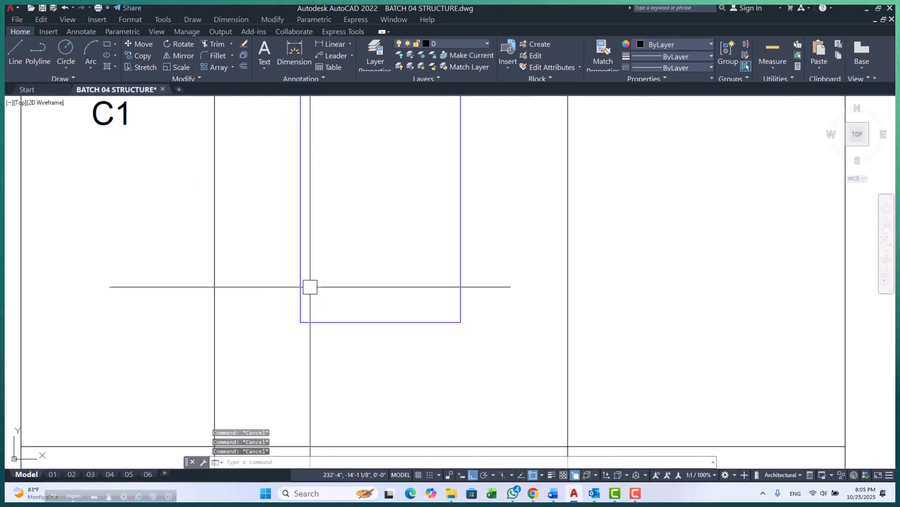
{"action": "middle_click_drag", "start_coordinate": [337, 272], "coordinate": [290, 328]}
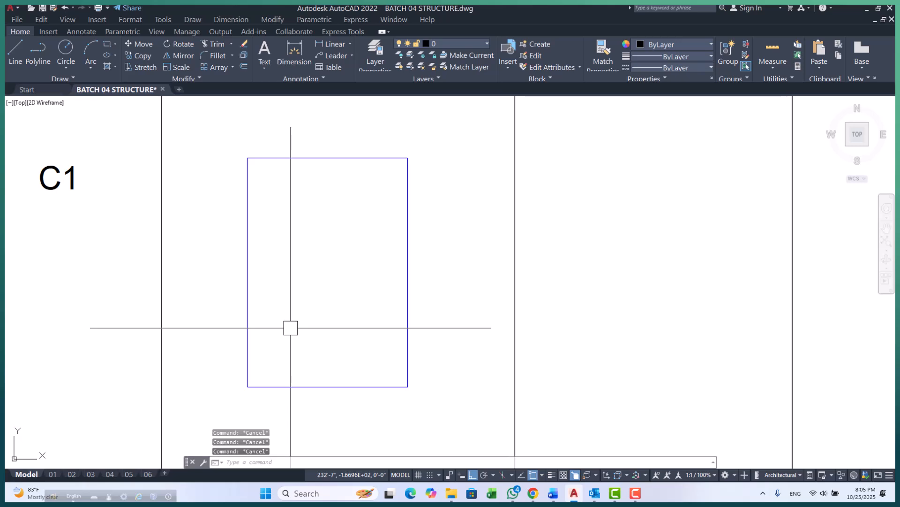
{"action": "key", "text": "Return"}
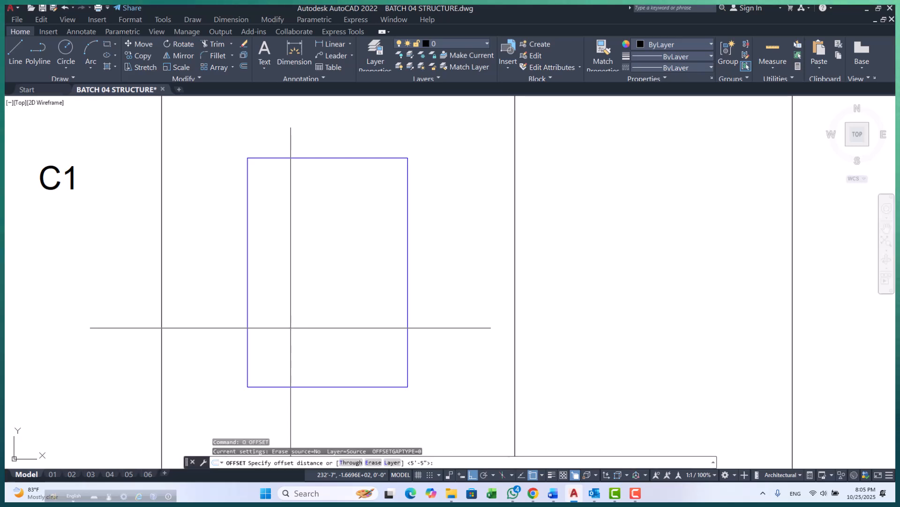
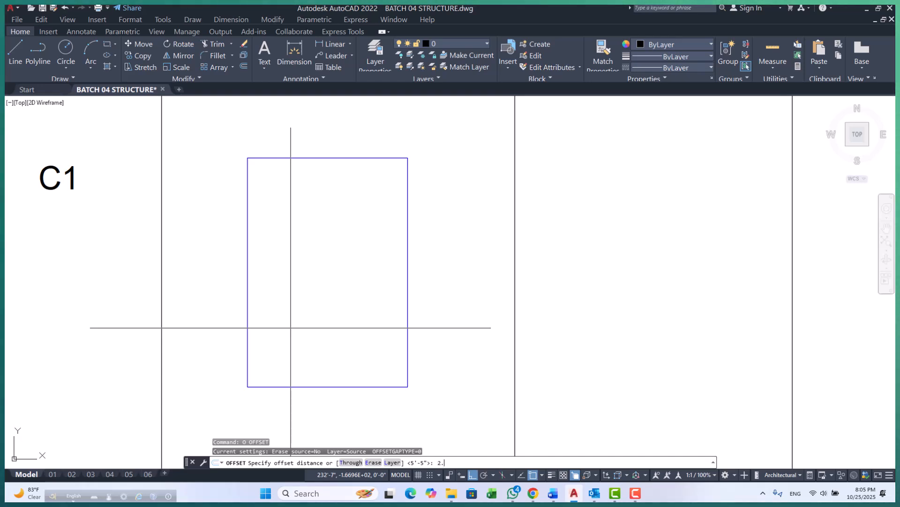
{"action": "key", "text": "Return"}
{"action": "left_click", "coordinate": [408, 261]}
{"action": "left_click", "coordinate": [381, 269]}
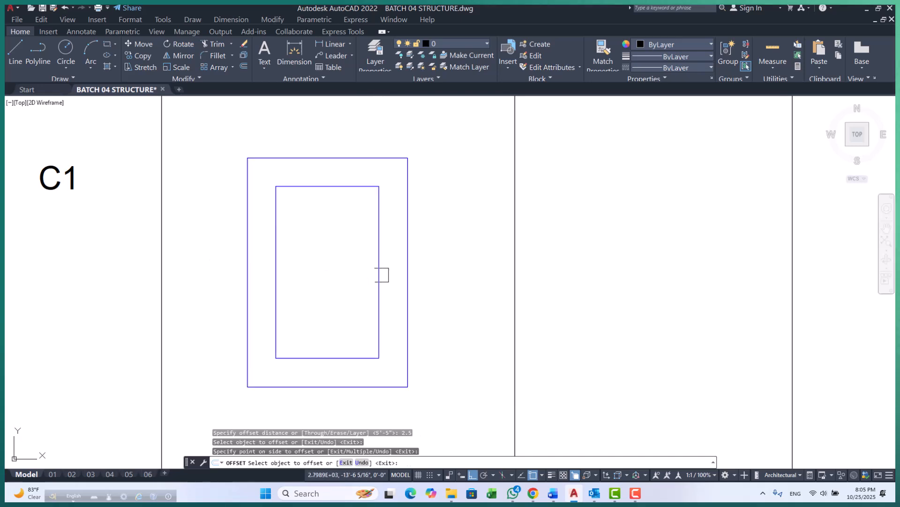
{"action": "key", "text": "Escape"}
{"action": "key", "text": "Escape"}
{"action": "scroll", "coordinate": [382, 269], "scroll_direction": "down", "scroll_amount": 2}
{"action": "scroll", "coordinate": [378, 264], "scroll_direction": "down", "scroll_amount": 3}
{"action": "key", "text": "Escape"}
{"action": "key", "text": "Escape"}
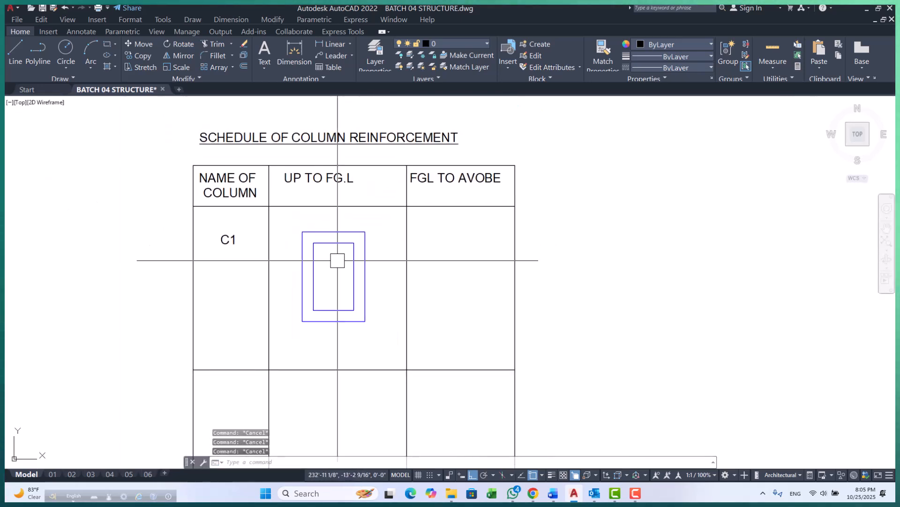
{"action": "scroll", "coordinate": [312, 247], "scroll_direction": "up", "scroll_amount": 4}
{"action": "scroll", "coordinate": [311, 247], "scroll_direction": "down", "scroll_amount": 4}
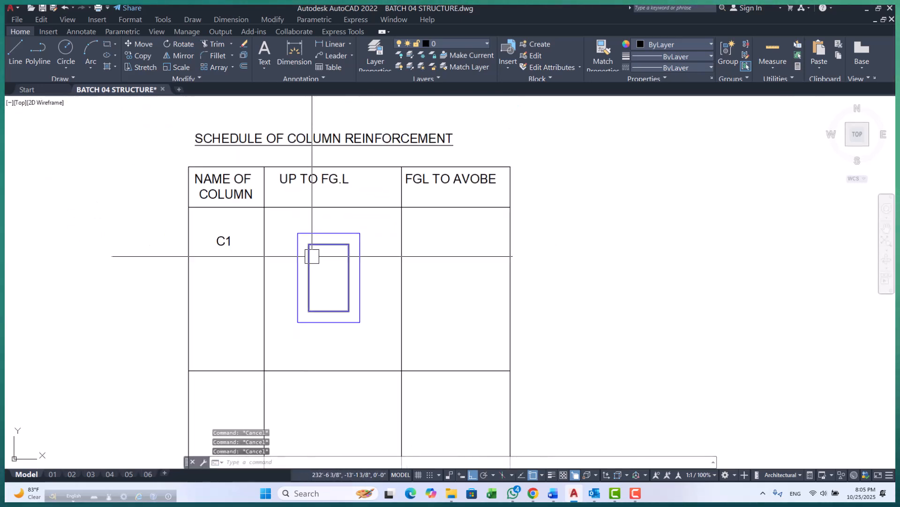
{"action": "scroll", "coordinate": [307, 247], "scroll_direction": "up", "scroll_amount": 4}
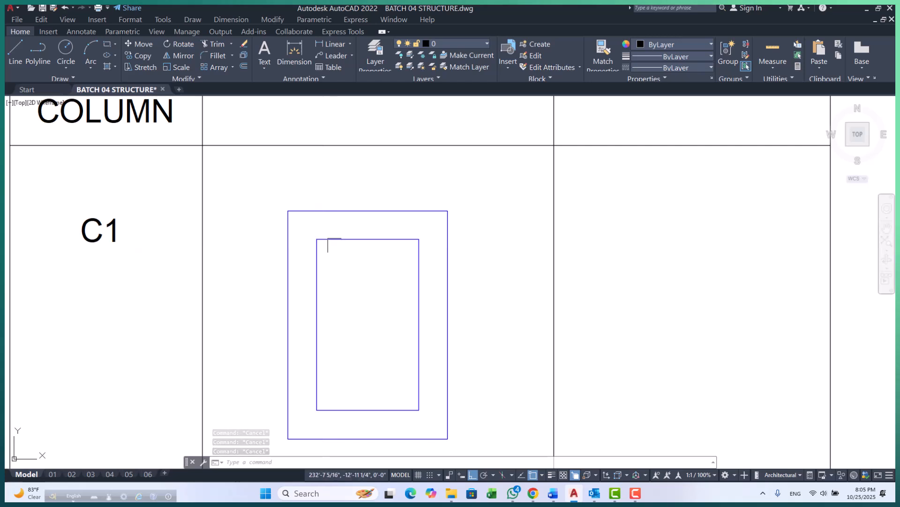
{"action": "left_click", "coordinate": [321, 222]}
{"action": "key", "text": "Escape"}
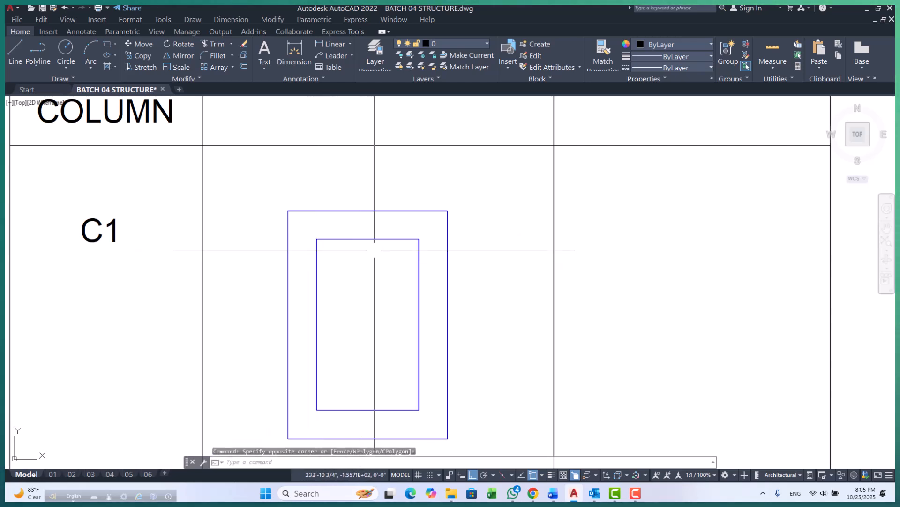
{"action": "scroll", "coordinate": [387, 223], "scroll_direction": "down", "scroll_amount": 10}
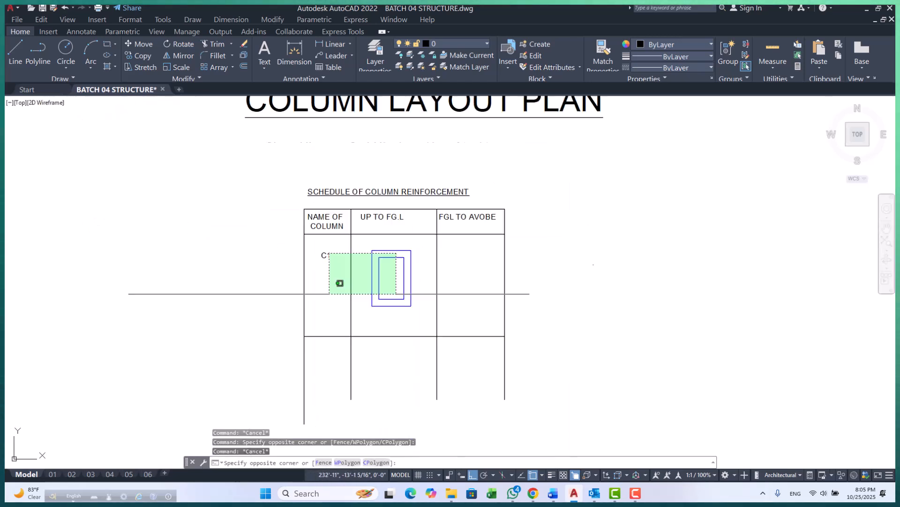
{"action": "scroll", "coordinate": [375, 308], "scroll_direction": "down", "scroll_amount": 2}
{"action": "scroll", "coordinate": [368, 255], "scroll_direction": "up", "scroll_amount": 3}
{"action": "scroll", "coordinate": [284, 287], "scroll_direction": "up", "scroll_amount": 5}
{"action": "scroll", "coordinate": [130, 235], "scroll_direction": "up", "scroll_amount": 3}
{"action": "scroll", "coordinate": [129, 235], "scroll_direction": "up", "scroll_amount": 4}
{"action": "scroll", "coordinate": [235, 217], "scroll_direction": "down", "scroll_amount": 2}
{"action": "middle_click_drag", "start_coordinate": [179, 269], "coordinate": [196, 234]}
{"action": "scroll", "coordinate": [196, 235], "scroll_direction": "down", "scroll_amount": 1}
{"action": "scroll", "coordinate": [185, 209], "scroll_direction": "up", "scroll_amount": 3}
{"action": "scroll", "coordinate": [207, 193], "scroll_direction": "down", "scroll_amount": 4}
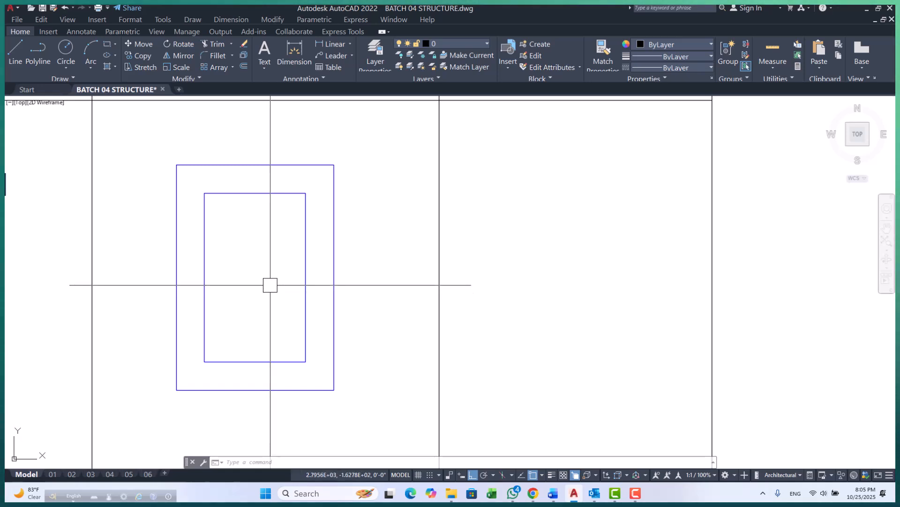
{"action": "key", "text": "Escape"}
{"action": "key", "text": "Escape"}
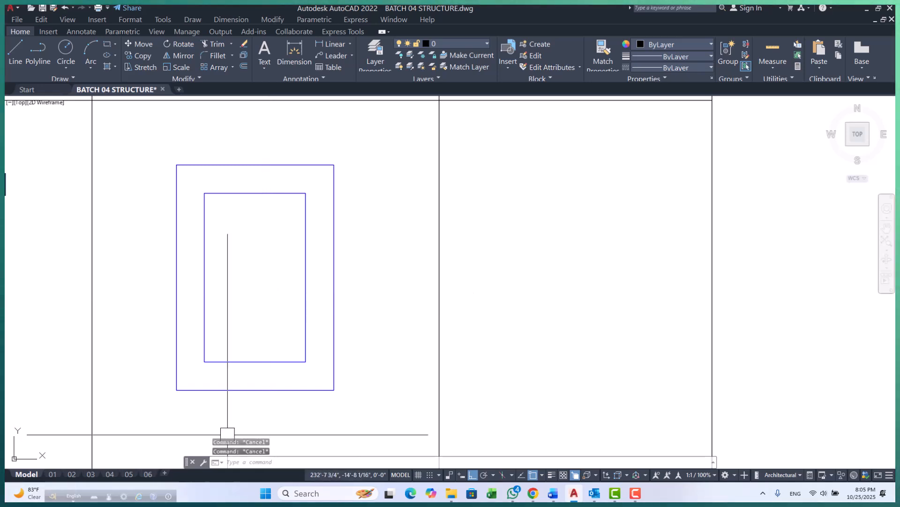
- Place a solid donut with inside diameter 0 and outside diameter 1" at the upper-left corner of the inner cover rectangle
{"action": "scroll", "coordinate": [265, 275], "scroll_direction": "down", "scroll_amount": 4}
{"action": "key", "text": "Escape"}
{"action": "scroll", "coordinate": [257, 259], "scroll_direction": "up", "scroll_amount": 3}
{"action": "middle_click_drag", "start_coordinate": [253, 259], "coordinate": [252, 238]}
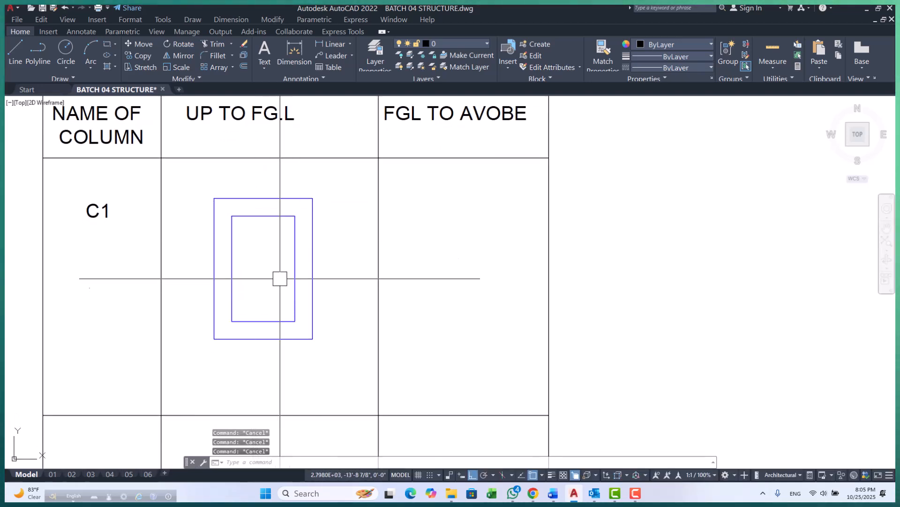
{"action": "middle_click_drag", "start_coordinate": [287, 288], "coordinate": [291, 302]}
{"action": "type", "text": "DO"}
{"action": "key", "text": "Return"}
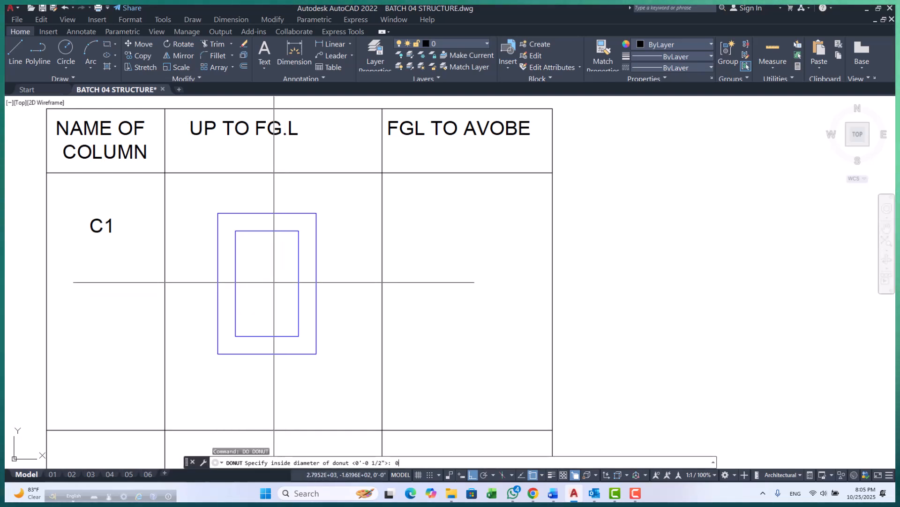
{"action": "type", "text": "0"}
{"action": "key", "text": "Return"}
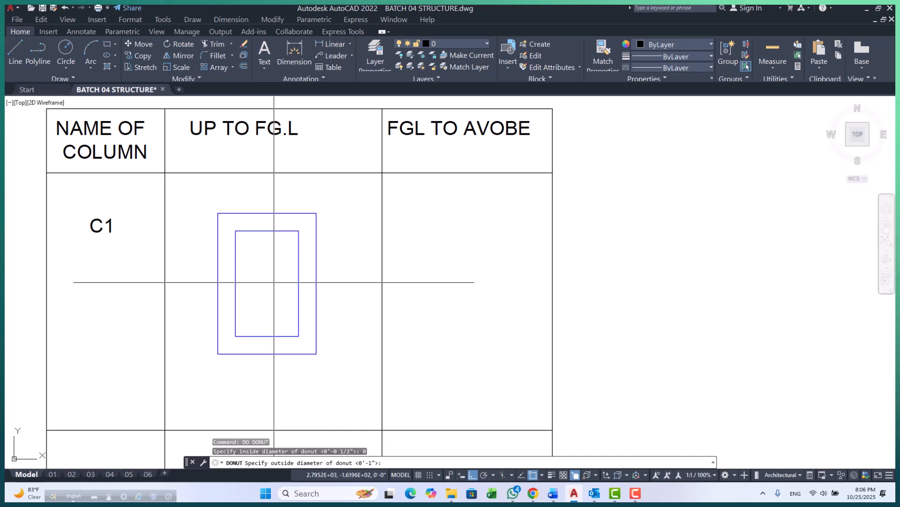
{"action": "type", "text": "1"}
{"action": "key", "text": "Return"}
{"action": "scroll", "coordinate": [240, 243], "scroll_direction": "up", "scroll_amount": 6}
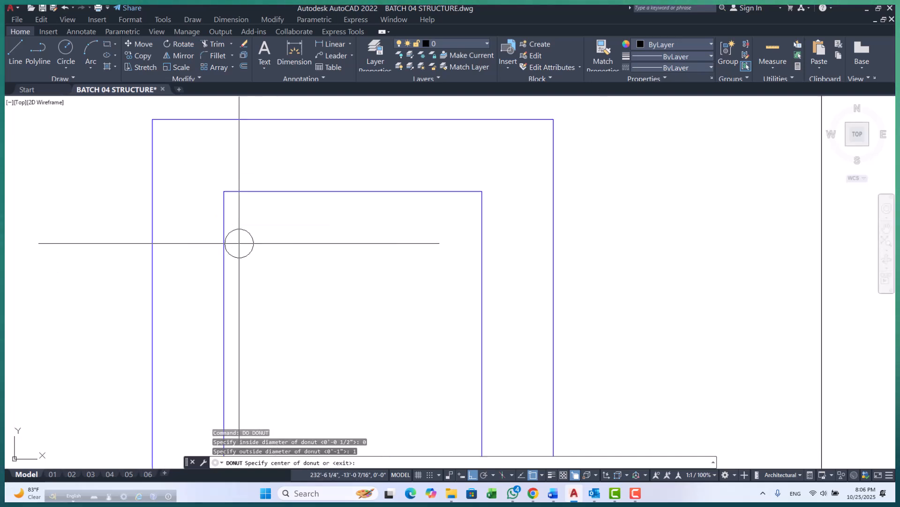
{"action": "left_click", "coordinate": [224, 191]}
{"action": "key", "text": "Escape"}
{"action": "key", "text": "Escape"}
- Move the donut 0.5" right and 0.5" down so it sits inside the corner of the inner rectangle
{"action": "left_click", "coordinate": [191, 157]}
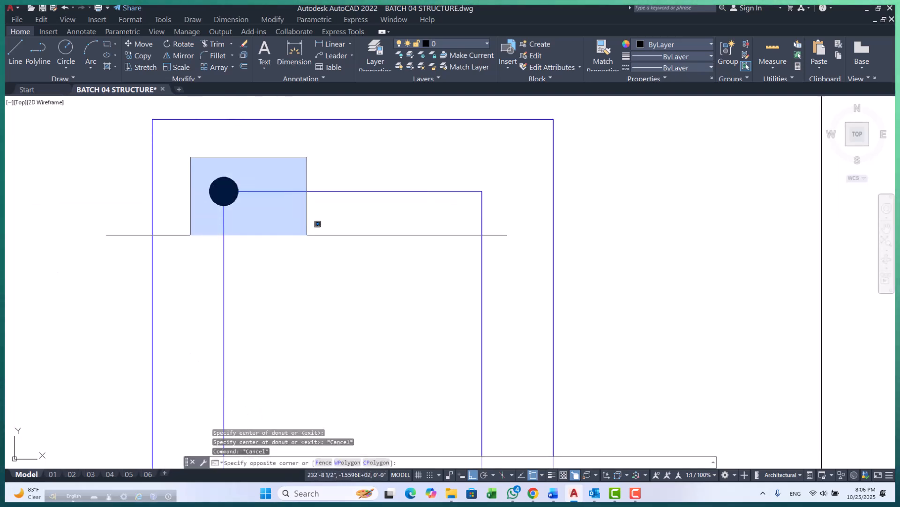
{"action": "left_click", "coordinate": [307, 236]}
{"action": "type", "text": "m"}
{"action": "key", "text": "Return"}
{"action": "left_click", "coordinate": [262, 274]}
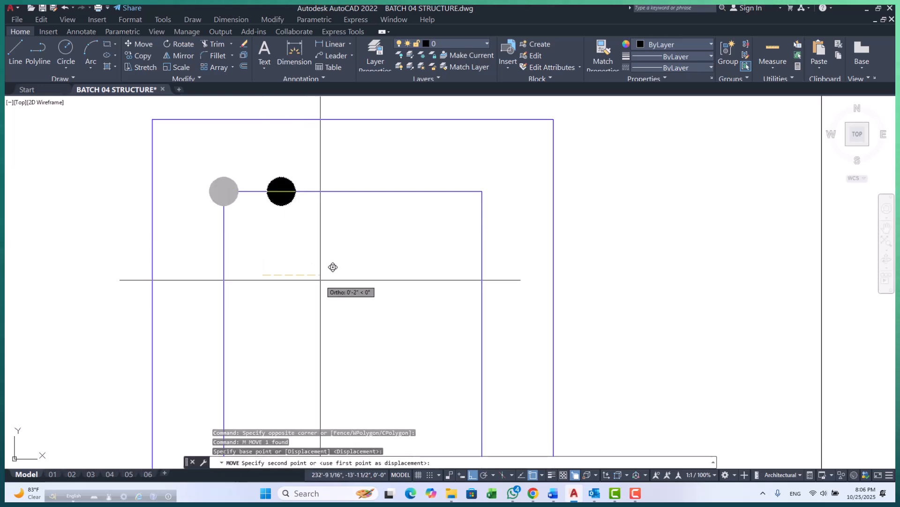
{"action": "type", "text": ".5"}
{"action": "key", "text": "Return"}
{"action": "left_click", "coordinate": [186, 140]}
{"action": "left_click", "coordinate": [315, 237]}
{"action": "key", "text": "Return"}
{"action": "left_click", "coordinate": [318, 232]}
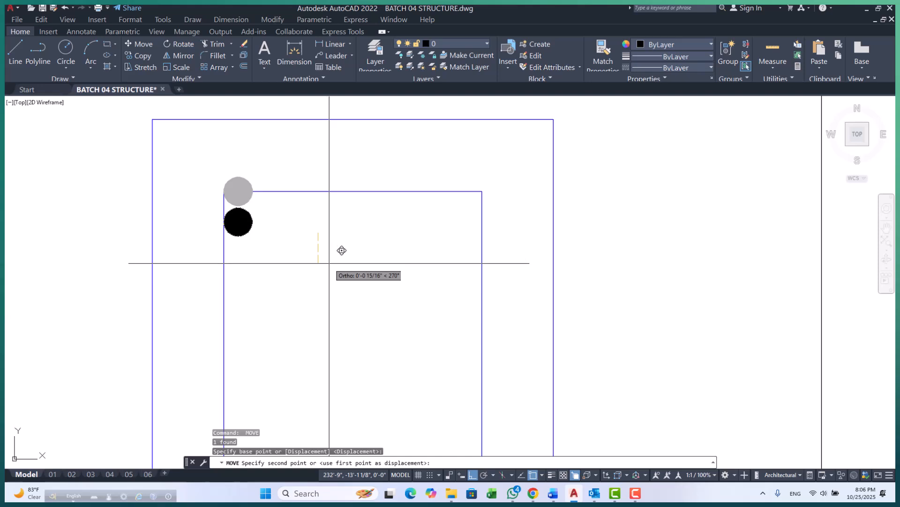
{"action": "key", "text": "Return"}
{"action": "scroll", "coordinate": [231, 186], "scroll_direction": "up", "scroll_amount": 4}
{"action": "scroll", "coordinate": [201, 207], "scroll_direction": "down", "scroll_amount": 4}
- Put the donut and the inner rectangle on layer ROD with their colour set to ByLayer
{"action": "left_click", "coordinate": [196, 189]}
{"action": "left_click", "coordinate": [247, 243]}
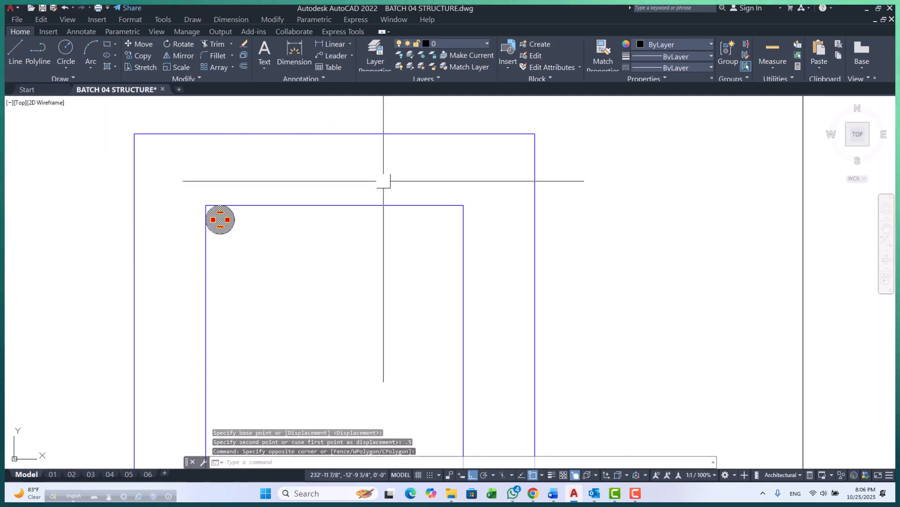
{"action": "left_click", "coordinate": [460, 44]}
{"action": "left_click", "coordinate": [450, 242]}
{"action": "left_click", "coordinate": [463, 237]}
{"action": "left_click", "coordinate": [467, 43]}
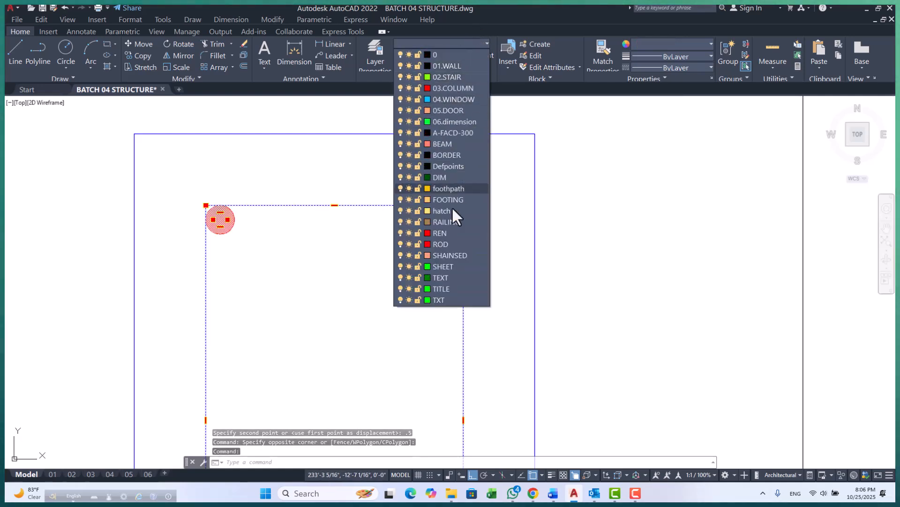
{"action": "left_click", "coordinate": [446, 244]}
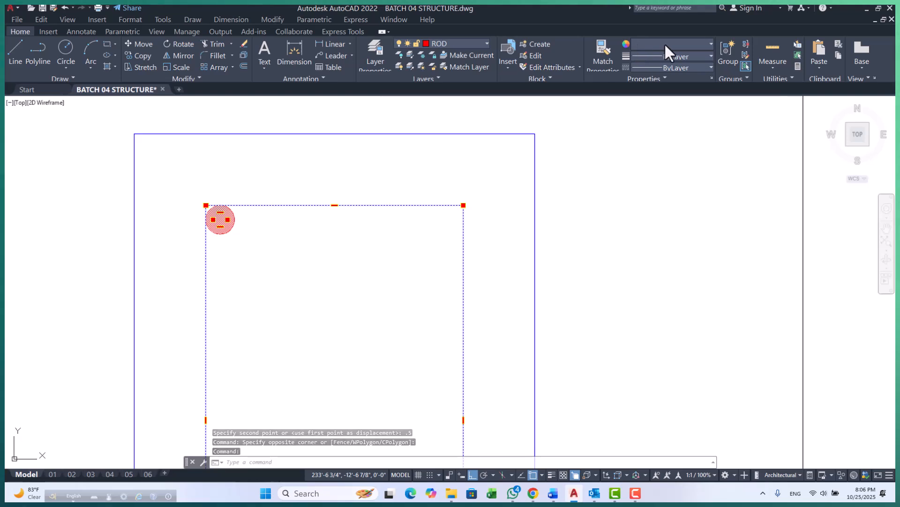
{"action": "left_click", "coordinate": [665, 43]}
{"action": "left_click", "coordinate": [639, 57]}
{"action": "key", "text": "Escape"}
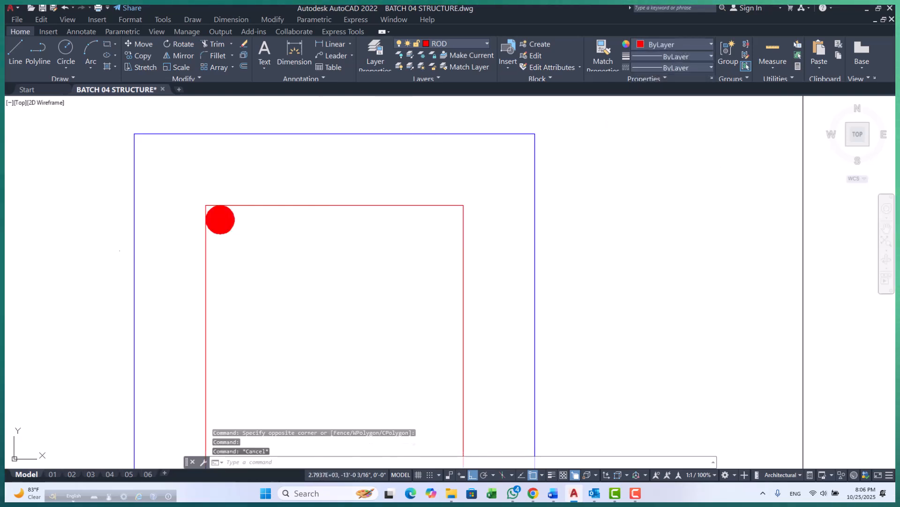
- Mirror the corner bar about the inner rectangle's vertical centreline, keeping the original
{"action": "left_click", "coordinate": [187, 191]}
{"action": "left_click", "coordinate": [317, 299]}
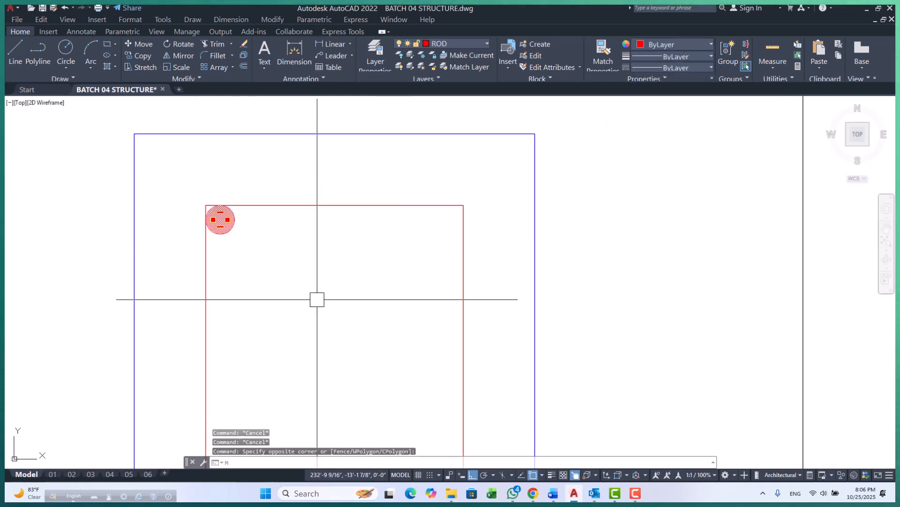
{"action": "type", "text": "MI"}
{"action": "key", "text": "Return"}
{"action": "left_click", "coordinate": [334, 205]}
{"action": "left_click", "coordinate": [350, 277]}
{"action": "key", "text": "Return"}
{"action": "scroll", "coordinate": [350, 277], "scroll_direction": "down", "scroll_amount": 3}
{"action": "scroll", "coordinate": [258, 197], "scroll_direction": "up", "scroll_amount": 3}
- Mirror the two upper bars about the rectangle's horizontal centreline to fill the lower corners, keeping the originals
{"action": "left_click", "coordinate": [191, 169]}
{"action": "left_click", "coordinate": [488, 281]}
{"action": "type", "text": "M"}
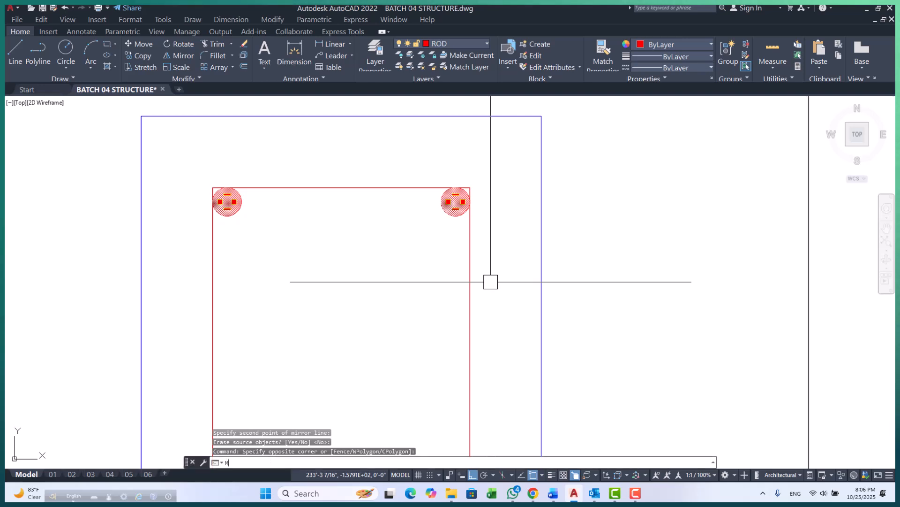
{"action": "type", "text": "I"}
{"action": "key", "text": "Return"}
{"action": "scroll", "coordinate": [490, 281], "scroll_direction": "down", "scroll_amount": 5}
{"action": "left_click", "coordinate": [485, 275]}
{"action": "key", "text": "Return"}
{"action": "middle_click_drag", "start_coordinate": [371, 242], "coordinate": [349, 217]}
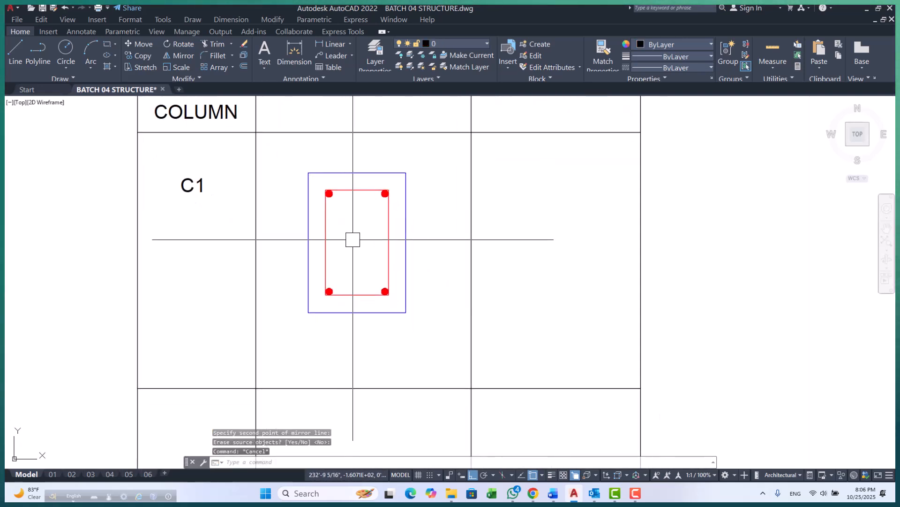
{"action": "key", "text": "Escape"}
{"action": "key", "text": "Escape"}
{"action": "key", "text": "Escape"}
{"action": "scroll", "coordinate": [338, 263], "scroll_direction": "up", "scroll_amount": 3}
{"action": "scroll", "coordinate": [344, 257], "scroll_direction": "down", "scroll_amount": 5}
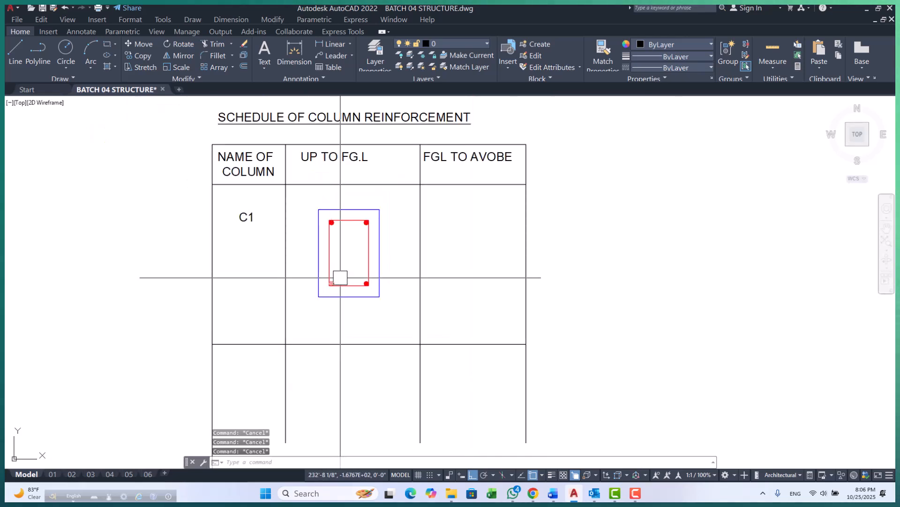
{"action": "scroll", "coordinate": [343, 229], "scroll_direction": "up", "scroll_amount": 4}
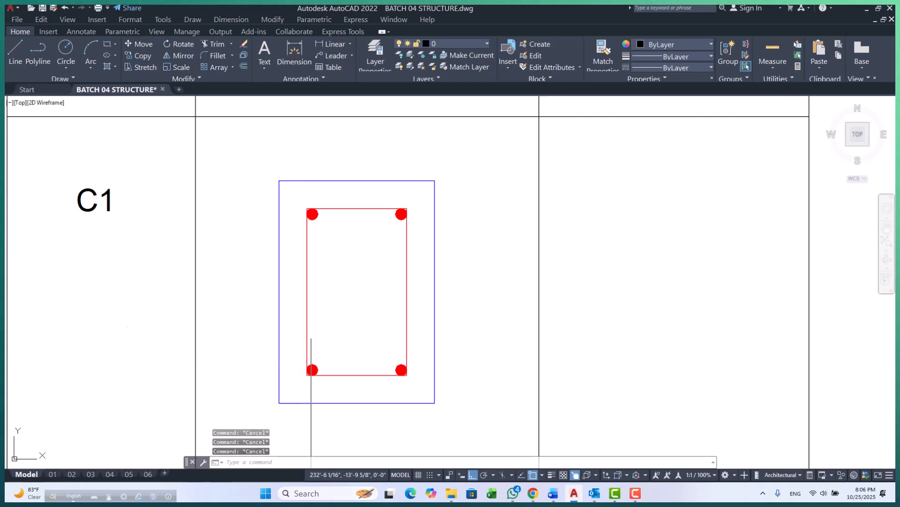
{"action": "scroll", "coordinate": [297, 352], "scroll_direction": "up", "scroll_amount": 2}
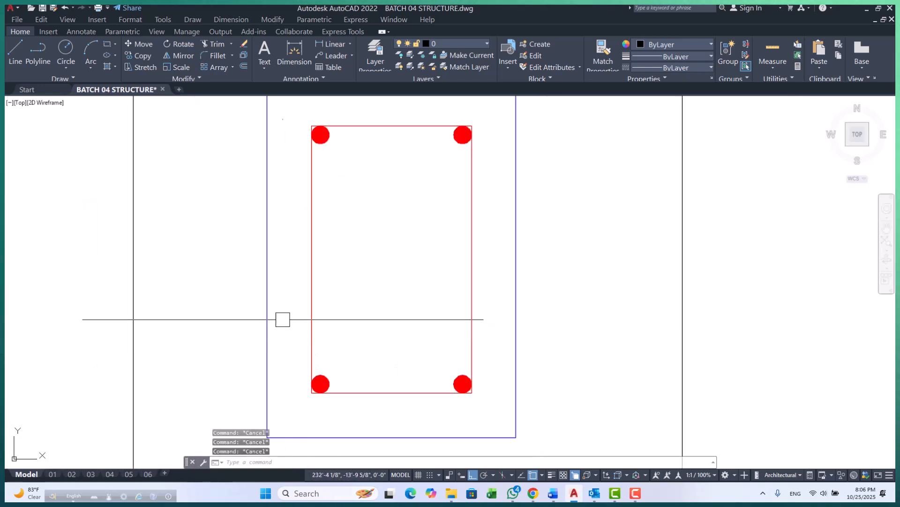
{"action": "scroll", "coordinate": [271, 308], "scroll_direction": "down", "scroll_amount": 2}
{"action": "key", "text": "Escape"}
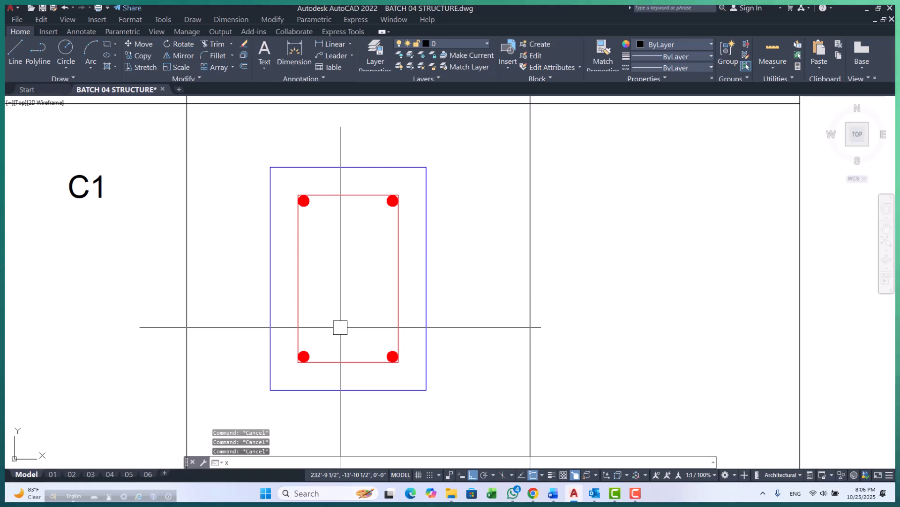
{"action": "type", "text": "xl"}
{"action": "key", "text": "Return"}
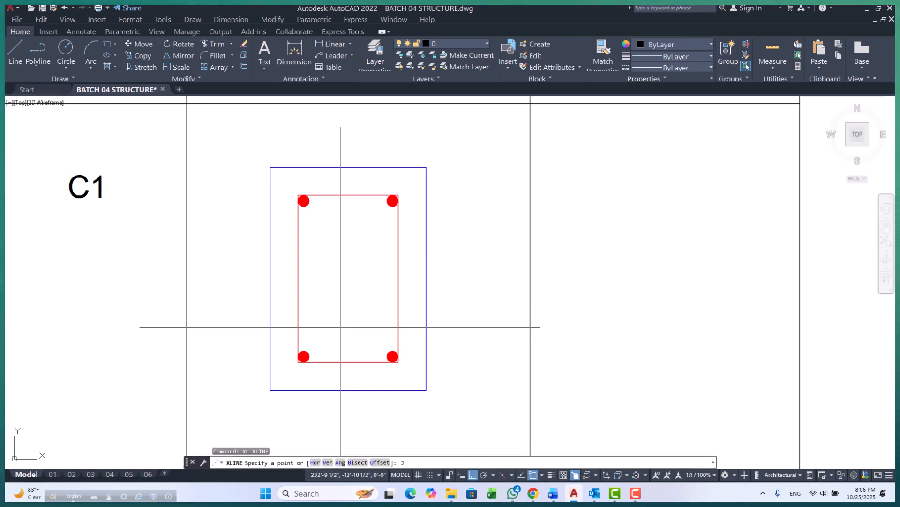
{"action": "key", "text": "Escape"}
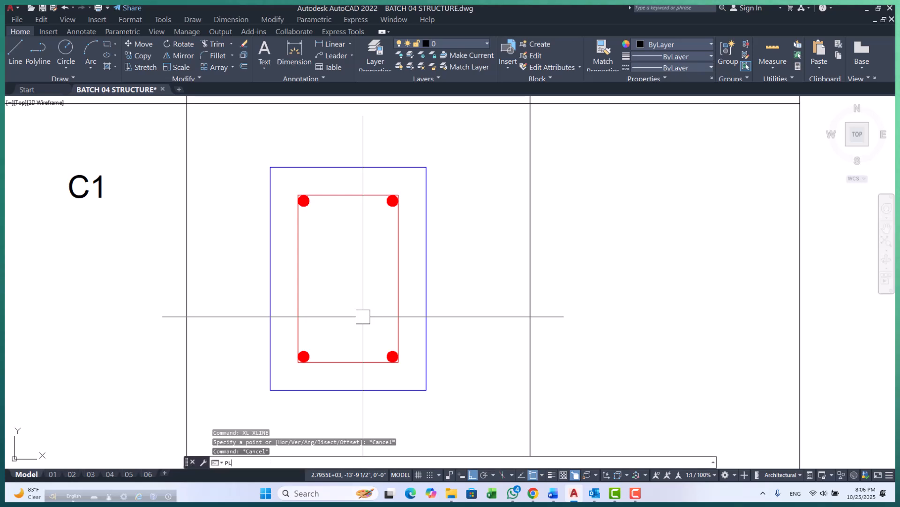
- Draw a horizontal polyline across the inner rectangle at mid-height as a guide
{"action": "left_click", "coordinate": [348, 279]}
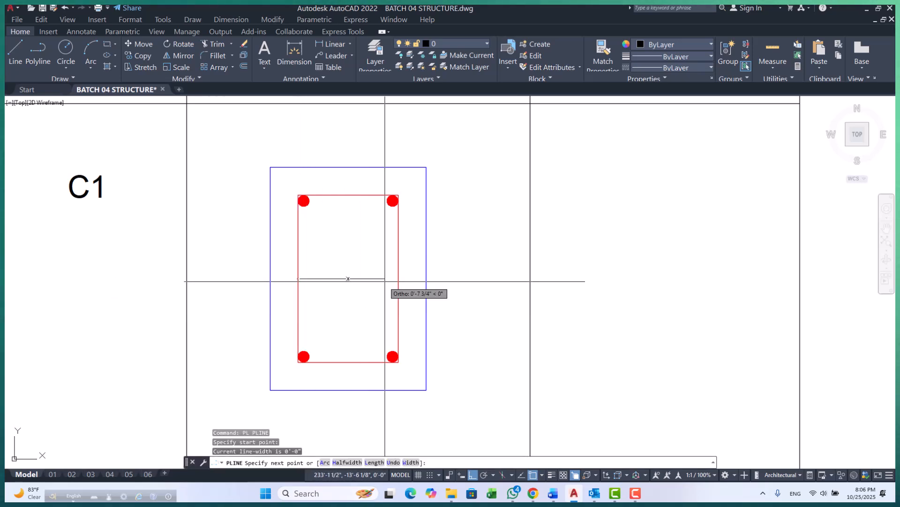
{"action": "left_click", "coordinate": [398, 277]}
{"action": "key", "text": "Escape"}
{"action": "key", "text": "Escape"}
{"action": "key", "text": "Escape"}
- Copy the two lower corner bars up to the horizontal guide line at mid-height
{"action": "scroll", "coordinate": [282, 345], "scroll_direction": "up", "scroll_amount": 2}
{"action": "left_click", "coordinate": [280, 325]}
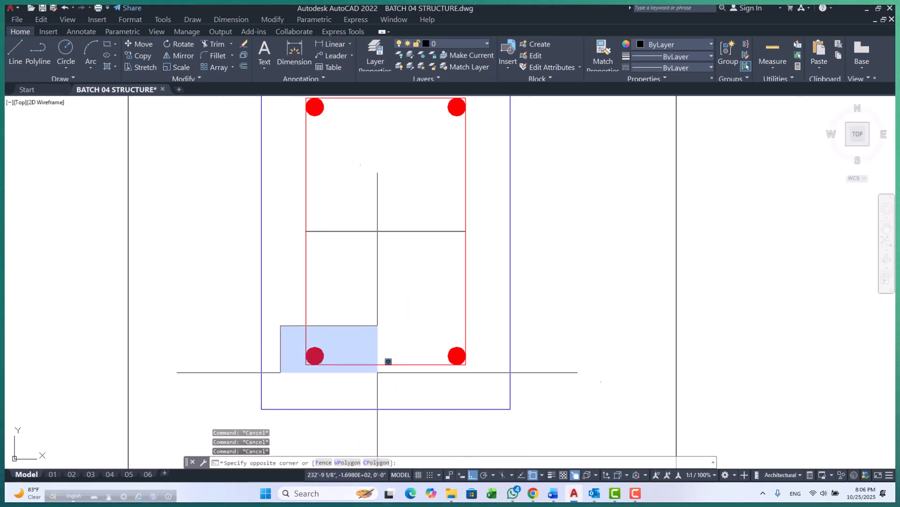
{"action": "left_click", "coordinate": [500, 394]}
{"action": "type", "text": "cp"}
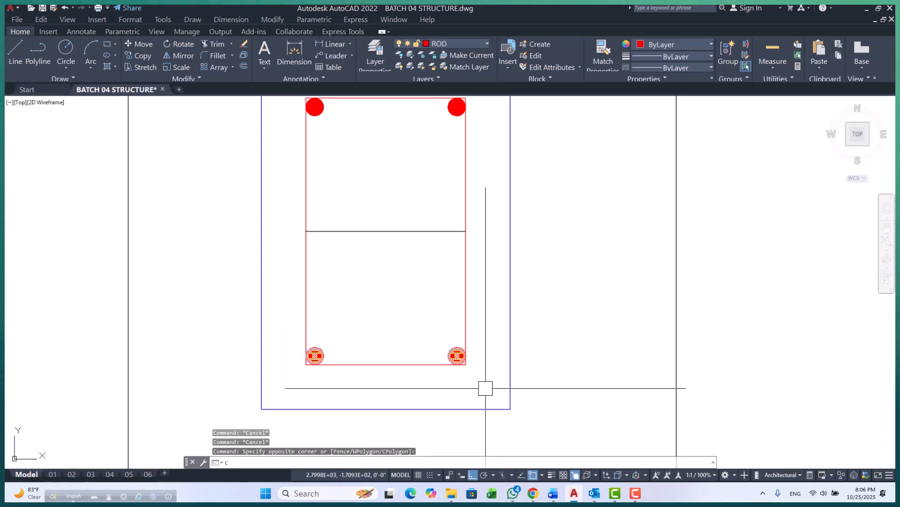
{"action": "key", "text": "Return"}
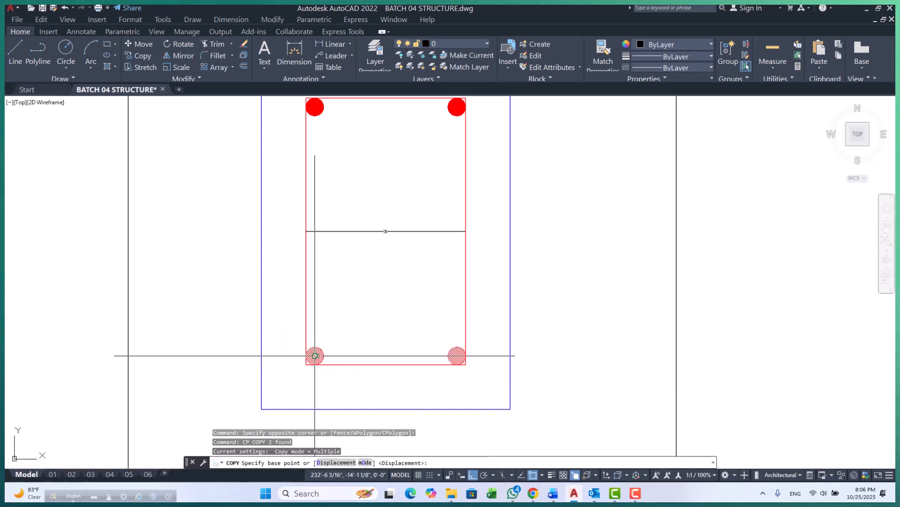
{"action": "left_click", "coordinate": [315, 356]}
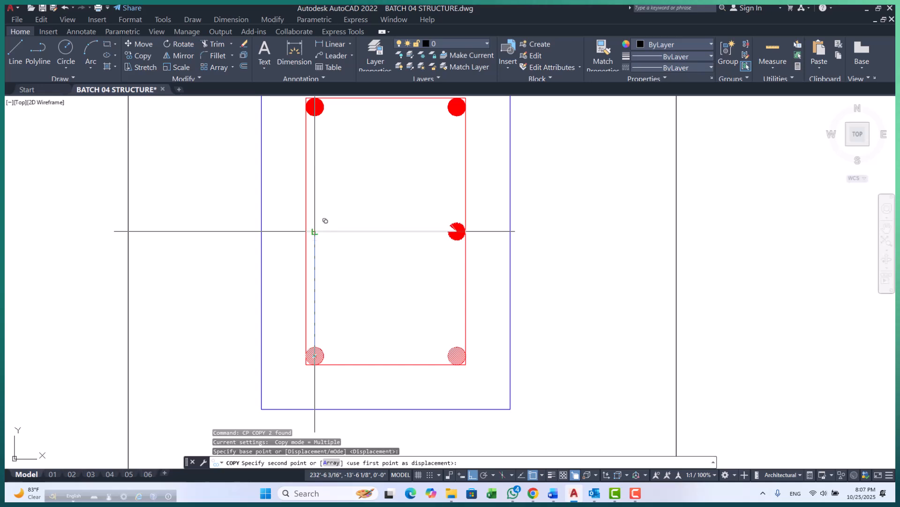
{"action": "left_click", "coordinate": [314, 231]}
{"action": "scroll", "coordinate": [321, 273], "scroll_direction": "down", "scroll_amount": 2}
{"action": "key", "text": "Escape"}
{"action": "key", "text": "Escape"}
{"action": "key", "text": "Escape"}
{"action": "scroll", "coordinate": [346, 201], "scroll_direction": "up", "scroll_amount": 2}
{"action": "key", "text": "Escape"}
{"action": "scroll", "coordinate": [316, 212], "scroll_direction": "down", "scroll_amount": 1}
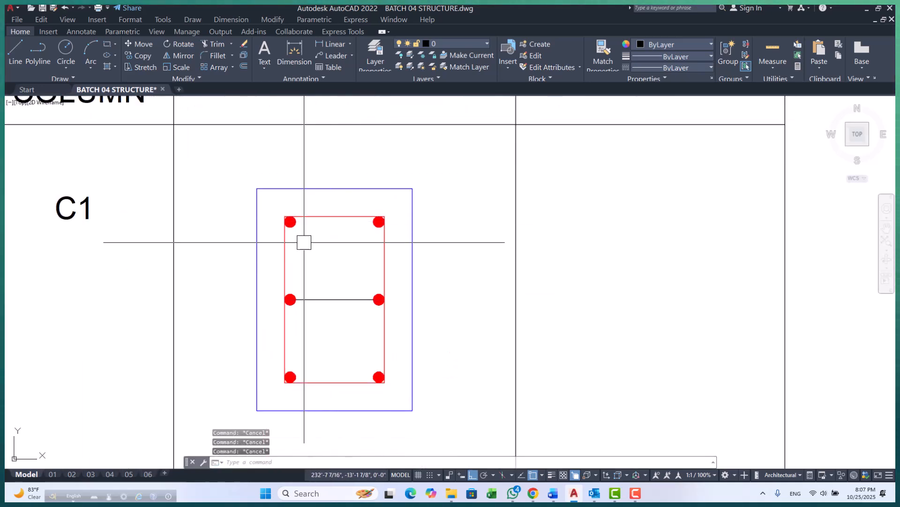
- Draw a vertical guide polyline between the midpoints of the inner rectangle's top and bottom edges
{"action": "scroll", "coordinate": [280, 216], "scroll_direction": "up", "scroll_amount": 2}
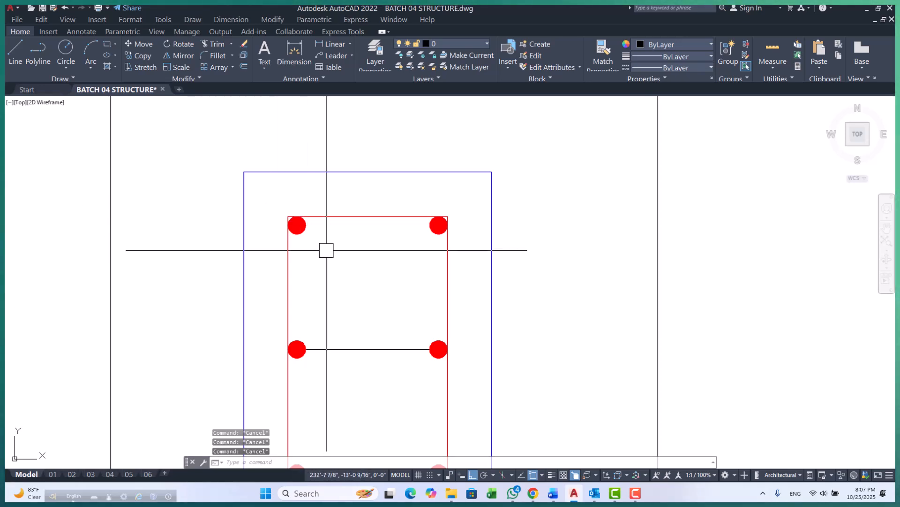
{"action": "type", "text": "PL"}
{"action": "key", "text": "Return"}
{"action": "left_click", "coordinate": [367, 217]}
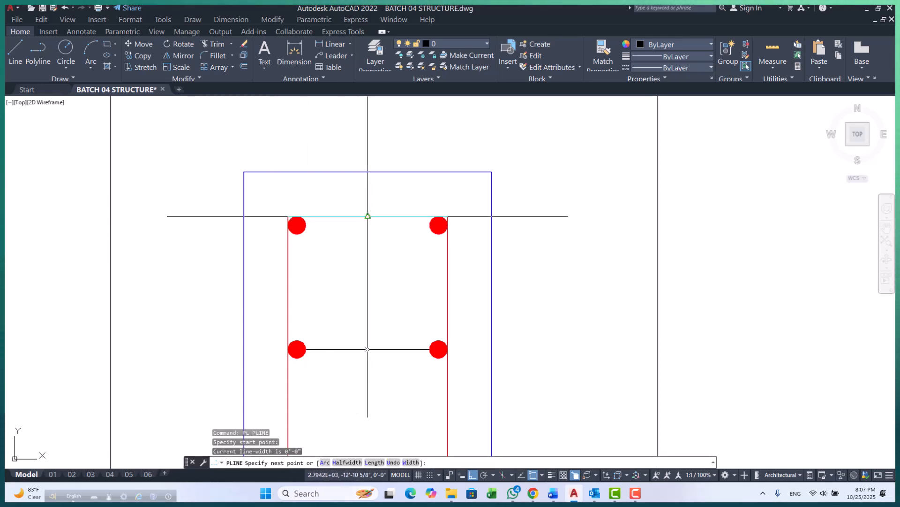
{"action": "scroll", "coordinate": [368, 216], "scroll_direction": "down", "scroll_amount": 2}
{"action": "left_click", "coordinate": [368, 381]}
{"action": "key", "text": "Escape"}
{"action": "scroll", "coordinate": [386, 381], "scroll_direction": "up", "scroll_amount": 4}
{"action": "key", "text": "Escape"}
{"action": "key", "text": "Escape"}
- Copy the upper-right and lower-right corner bars onto the vertical guide line to form the middle bars of the short sides
{"action": "left_click", "coordinate": [380, 332]}
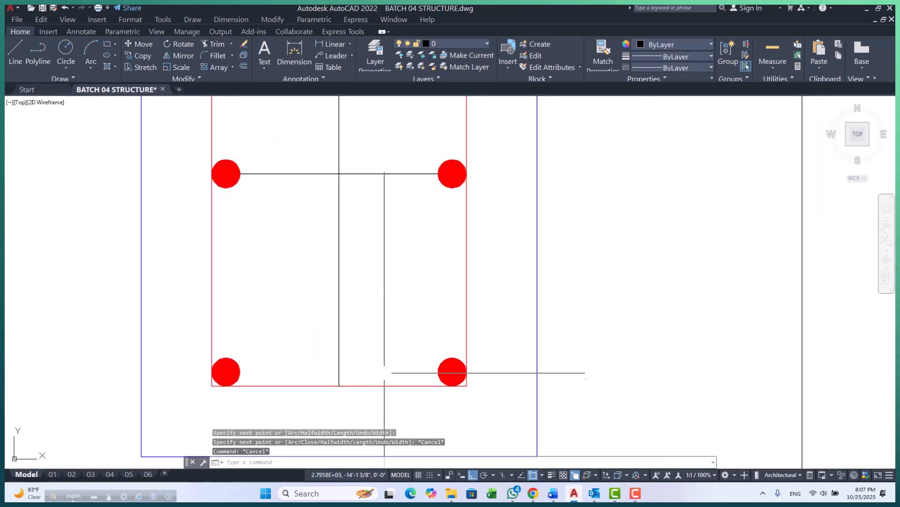
{"action": "left_click", "coordinate": [486, 403]}
{"action": "scroll", "coordinate": [400, 372], "scroll_direction": "down", "scroll_amount": 6}
{"action": "scroll", "coordinate": [389, 269], "scroll_direction": "up", "scroll_amount": 4}
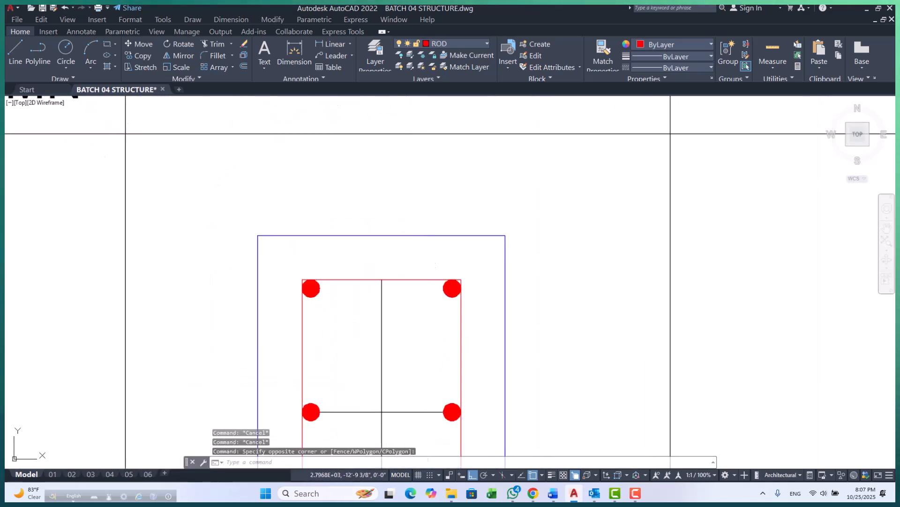
{"action": "left_click", "coordinate": [428, 260]}
{"action": "left_click", "coordinate": [485, 313]}
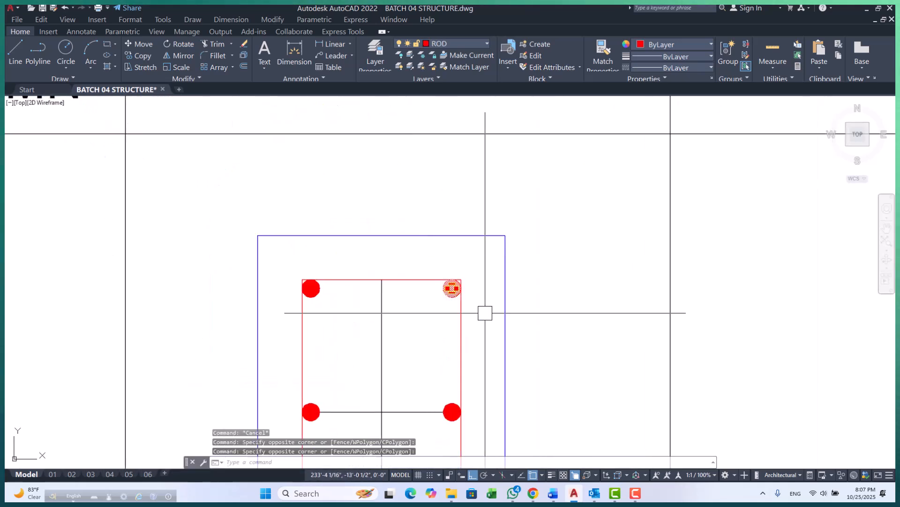
{"action": "type", "text": "cp"}
{"action": "key", "text": "Return"}
{"action": "scroll", "coordinate": [453, 293], "scroll_direction": "up", "scroll_amount": 4}
{"action": "left_click", "coordinate": [448, 280]}
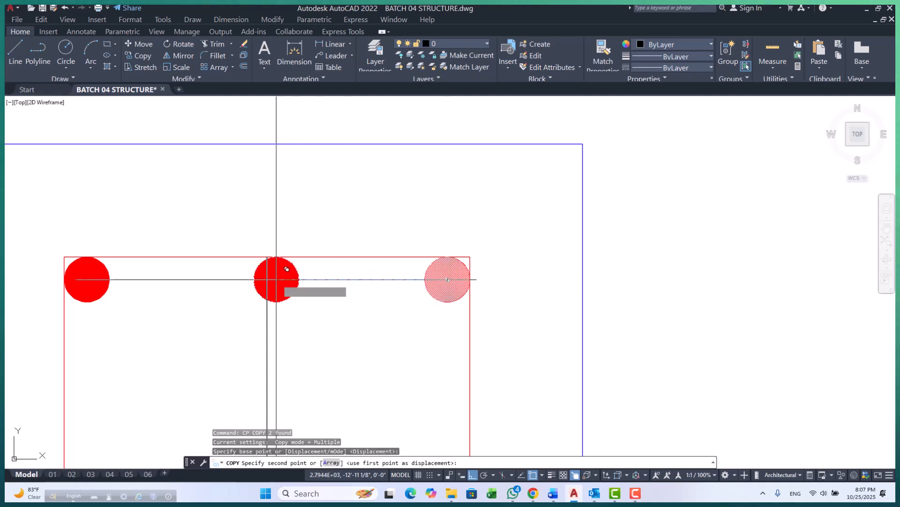
{"action": "left_click", "coordinate": [267, 279]}
{"action": "key", "text": "Escape"}
{"action": "scroll", "coordinate": [313, 244], "scroll_direction": "down", "scroll_amount": 4}
{"action": "key", "text": "Escape"}
{"action": "key", "text": "Escape"}
- Erase the horizontal and vertical guide lines inside the column section
{"action": "left_click", "coordinate": [338, 312]}
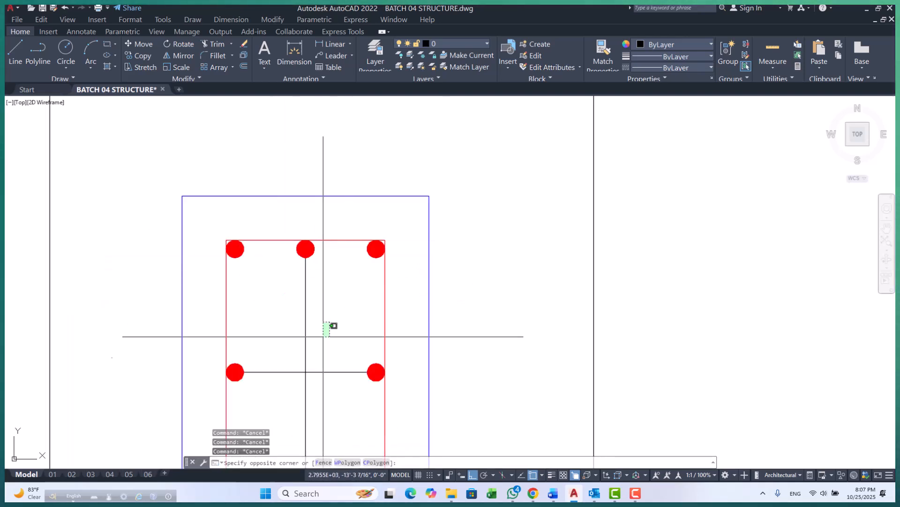
{"action": "left_click", "coordinate": [275, 396]}
{"action": "type", "text": "e"}
{"action": "key", "text": "Return"}
{"action": "scroll", "coordinate": [294, 369], "scroll_direction": "down", "scroll_amount": 4}
{"action": "key", "text": "Escape"}
{"action": "key", "text": "Escape"}
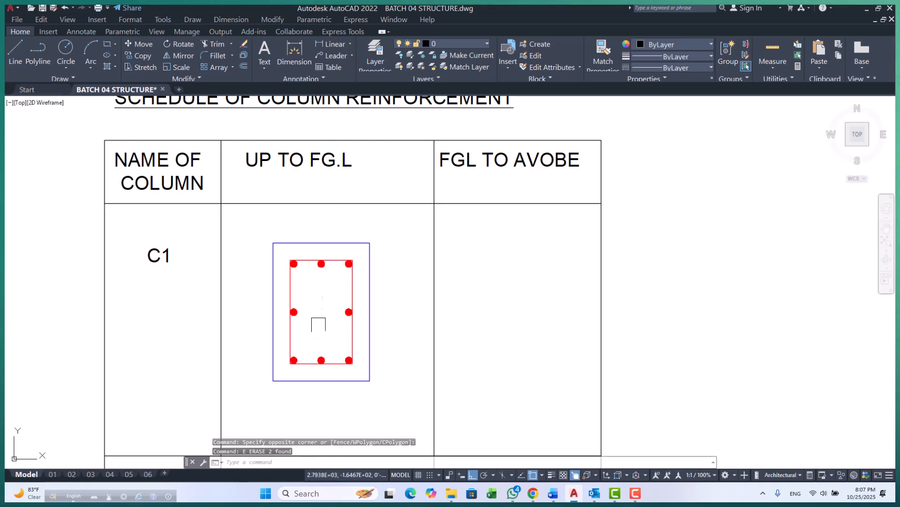
{"action": "scroll", "coordinate": [328, 305], "scroll_direction": "up", "scroll_amount": 2}
{"action": "key", "text": "Escape"}
{"action": "scroll", "coordinate": [340, 298], "scroll_direction": "up", "scroll_amount": 4}
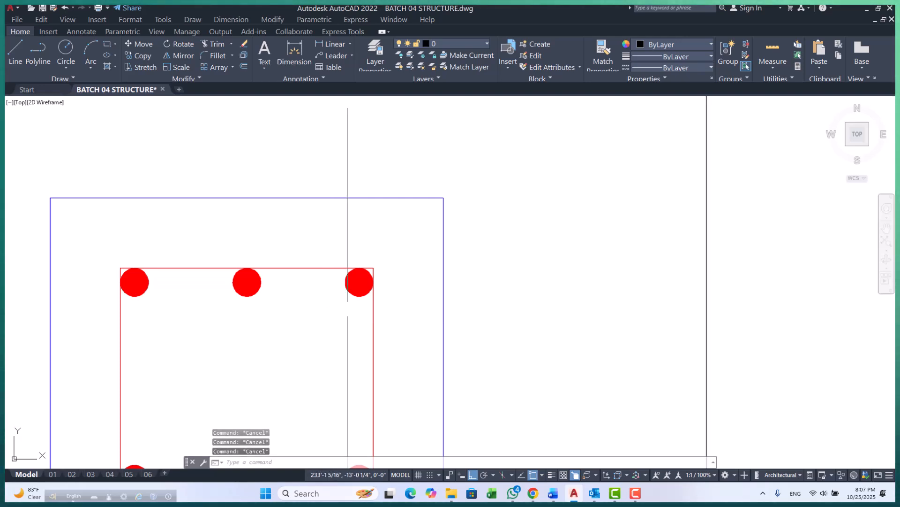
- Draw a 3" polyline at 135° beside the upper end of the C1 column section as a tie hook
{"action": "mouse_move", "coordinate": [402, 338]}
{"action": "middle_mouse_down"}
{"action": "mouse_move", "coordinate": [412, 278]}
{"action": "mouse_move", "coordinate": [355, 293]}
{"action": "middle_mouse_up"}
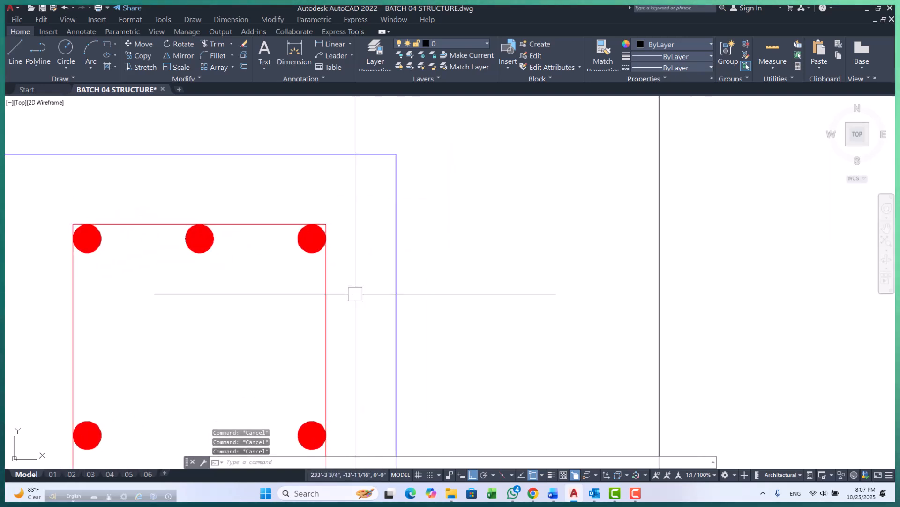
{"action": "middle_click_drag", "start_coordinate": [272, 268], "coordinate": [267, 272]}
{"action": "scroll", "coordinate": [348, 281], "scroll_direction": "down", "scroll_amount": 2}
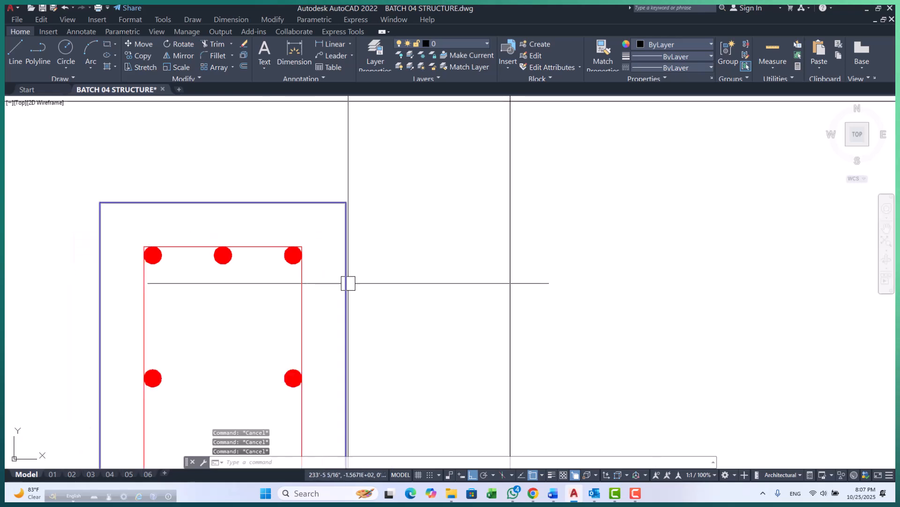
{"action": "scroll", "coordinate": [290, 273], "scroll_direction": "up", "scroll_amount": 2}
{"action": "scroll", "coordinate": [310, 289], "scroll_direction": "down", "scroll_amount": 4}
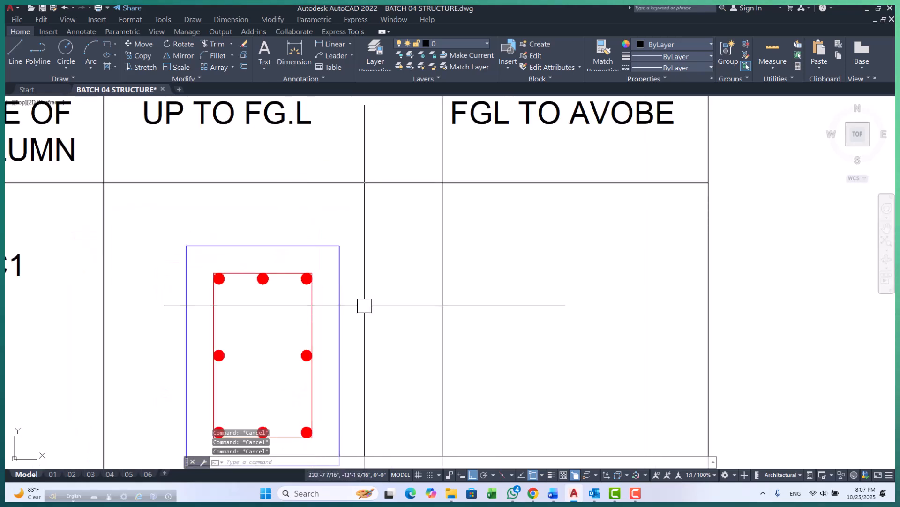
{"action": "type", "text": "PL"}
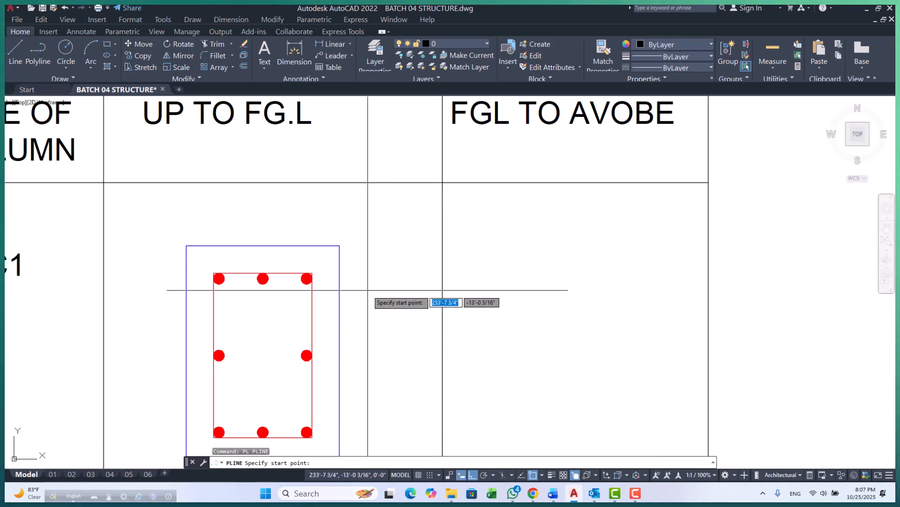
{"action": "left_click", "coordinate": [352, 277]}
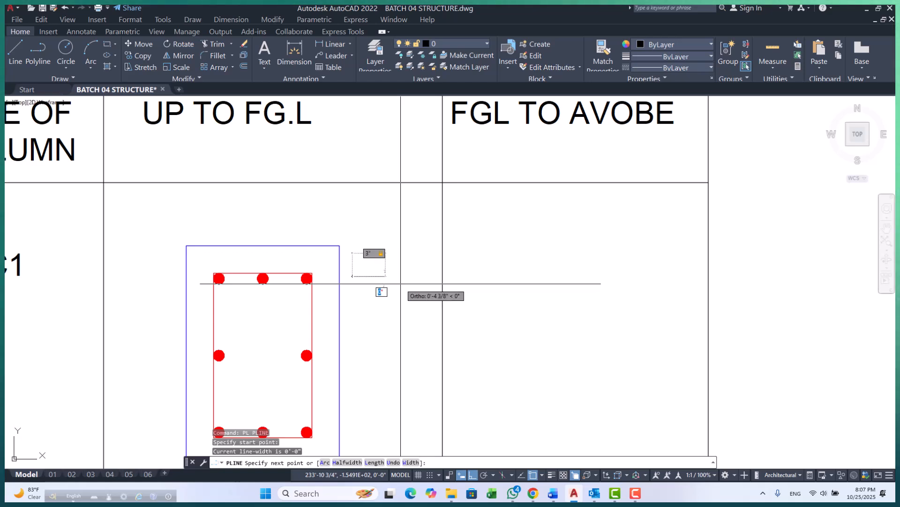
{"action": "type", "text": "135"}
{"action": "key", "text": "Return"}
{"action": "key", "text": "Return"}
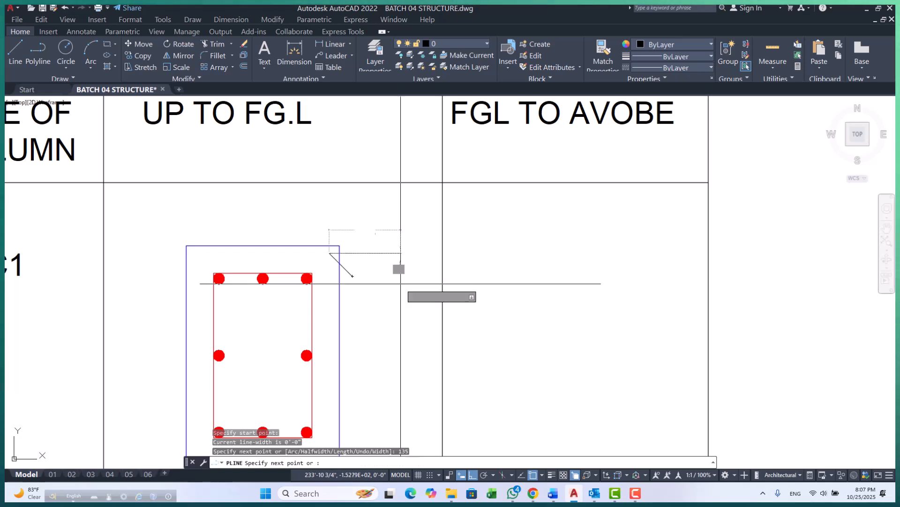
- Move the diagonal hook line so its upper end sits on the tie's top edge beside the upper-left bar
{"action": "scroll", "coordinate": [400, 281], "scroll_direction": "up", "scroll_amount": 3}
{"action": "type", "text": "m"}
{"action": "key", "text": "Return"}
{"action": "left_click", "coordinate": [339, 226]}
{"action": "scroll", "coordinate": [351, 214], "scroll_direction": "down", "scroll_amount": 3}
{"action": "scroll", "coordinate": [257, 251], "scroll_direction": "up", "scroll_amount": 5}
{"action": "left_click", "coordinate": [312, 268]}
{"action": "key", "text": "Escape"}
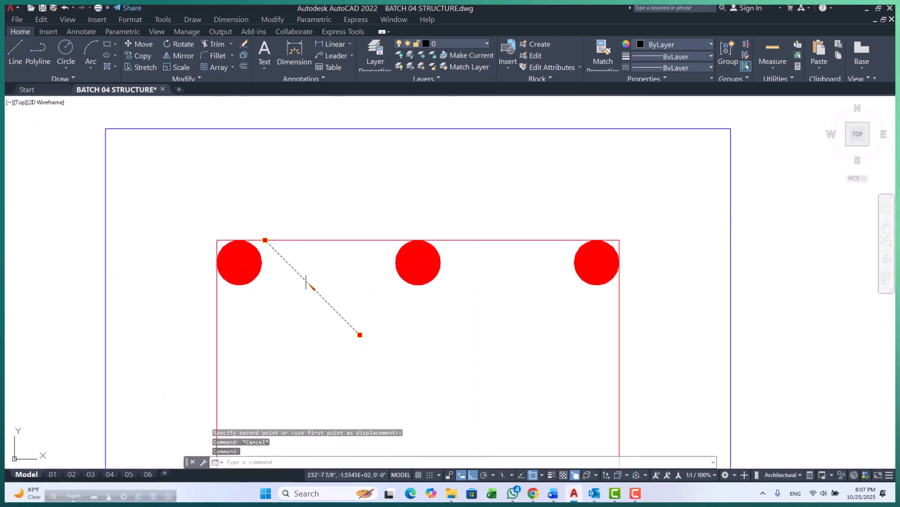
{"action": "type", "text": "co"}
{"action": "key", "text": "Return"}
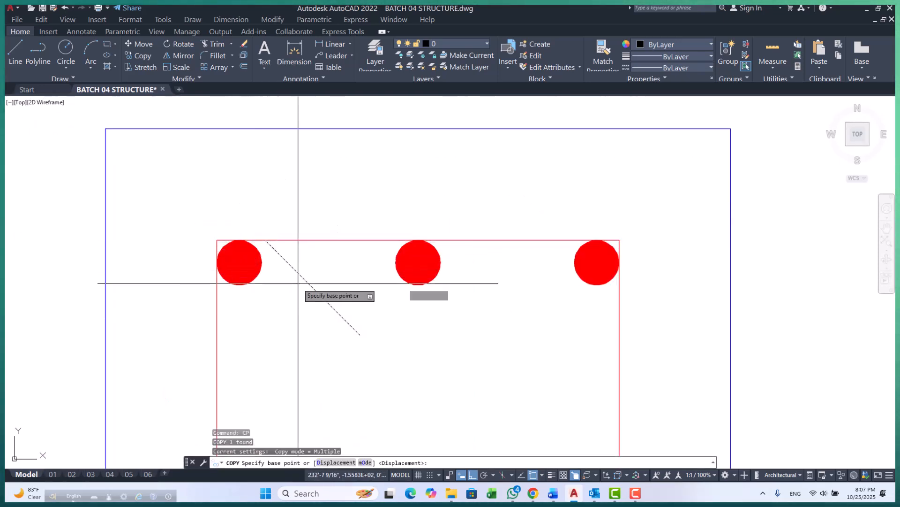
{"action": "left_click", "coordinate": [265, 239]}
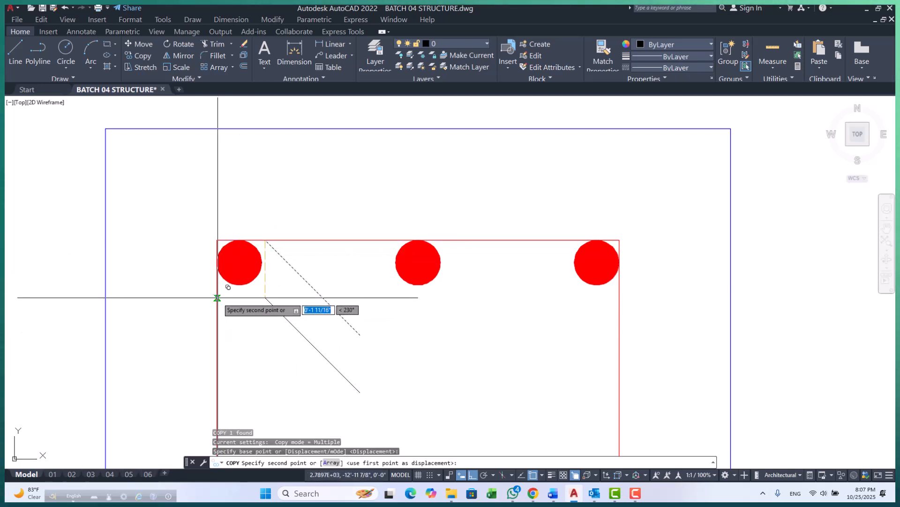
{"action": "key", "text": "Escape"}
{"action": "key", "text": "Escape"}
- Mirror the hook line about the diagonal from the upper-left bar's centre to the tie corner, keeping the original
{"action": "type", "text": "mi"}
{"action": "key", "text": "Return"}
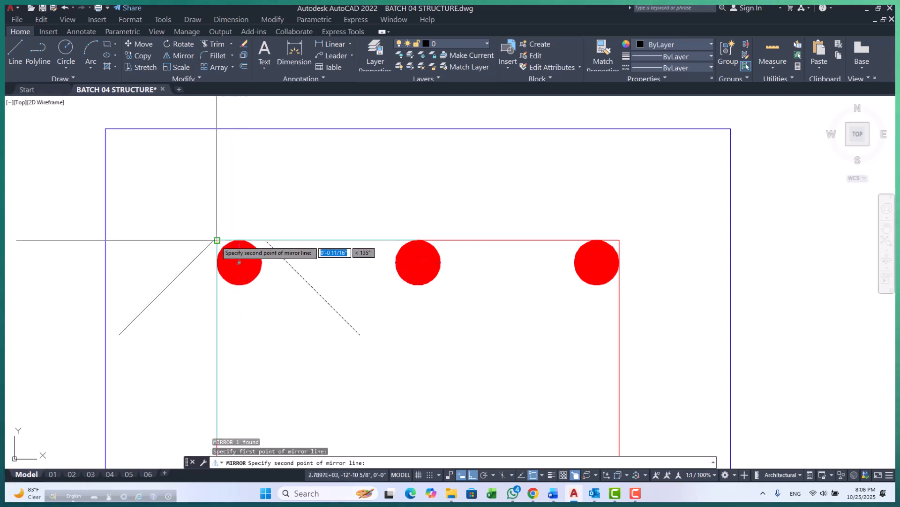
{"action": "left_click", "coordinate": [217, 241]}
{"action": "key", "text": "Return"}
{"action": "scroll", "coordinate": [259, 195], "scroll_direction": "down", "scroll_amount": 2}
{"action": "scroll", "coordinate": [189, 322], "scroll_direction": "up", "scroll_amount": 2}
{"action": "key", "text": "Escape"}
{"action": "key", "text": "Escape"}
{"action": "key", "text": "Escape"}
- Match the properties of the red tie rectangle onto both hook lines
{"action": "type", "text": "M"}
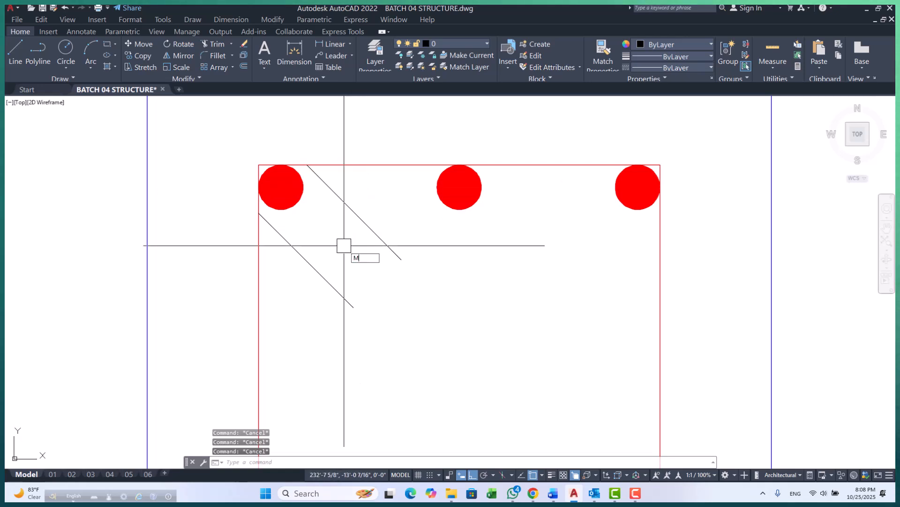
{"action": "type", "text": "A"}
{"action": "key", "text": "Return"}
{"action": "left_click", "coordinate": [259, 255]}
{"action": "left_click", "coordinate": [351, 208]}
{"action": "key", "text": "Escape"}
{"action": "key", "text": "Escape"}
{"action": "key", "text": "Escape"}
{"action": "scroll", "coordinate": [322, 187], "scroll_direction": "down", "scroll_amount": 5}
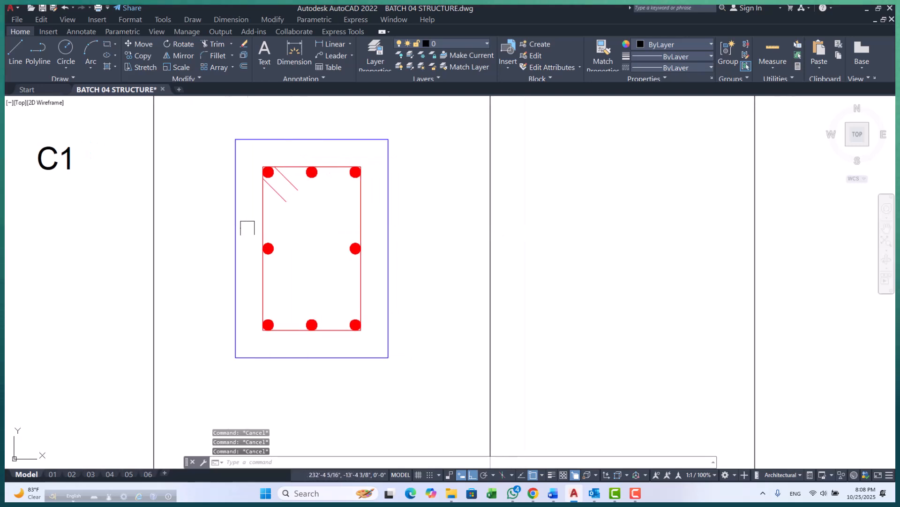
- Examine the tie hooks and the arrangement of the main bars in the C1 section
{"action": "scroll", "coordinate": [247, 221], "scroll_direction": "up", "scroll_amount": 2}
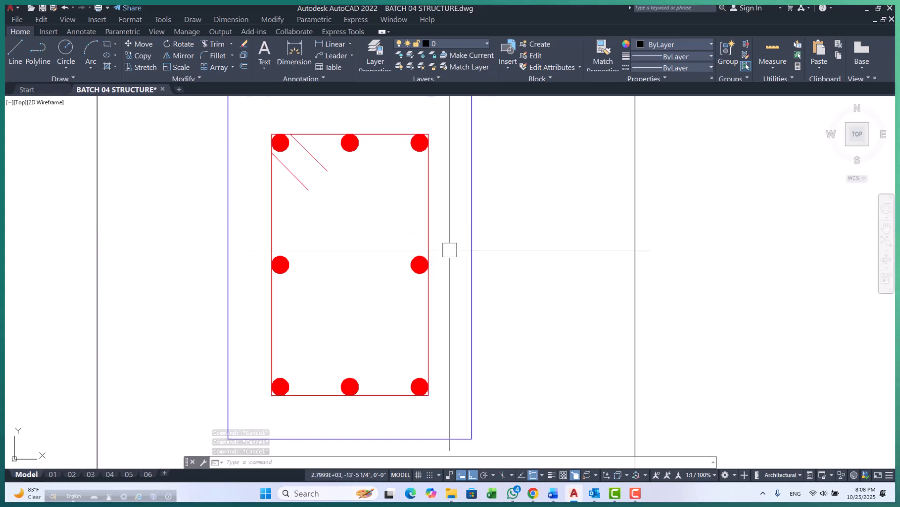
{"action": "scroll", "coordinate": [347, 140], "scroll_direction": "up", "scroll_amount": 6}
{"action": "scroll", "coordinate": [348, 147], "scroll_direction": "down", "scroll_amount": 4}
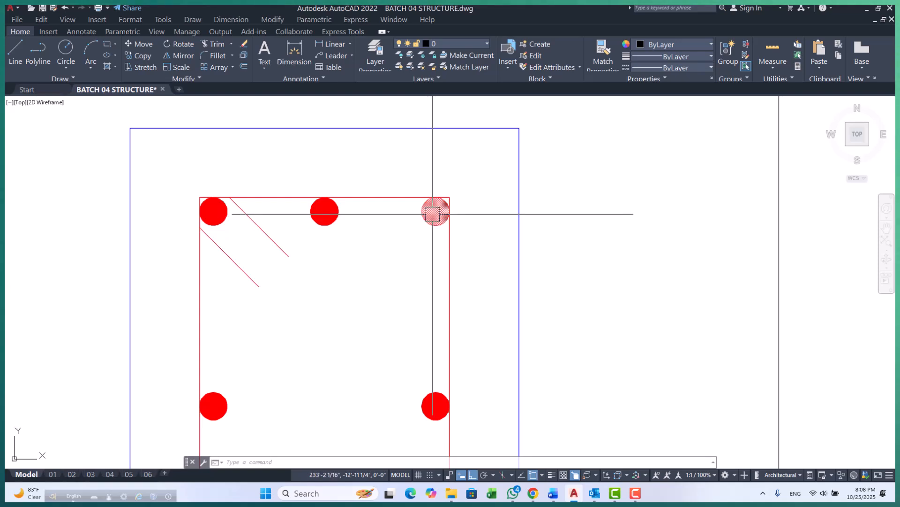
{"action": "left_click", "coordinate": [301, 183]}
{"action": "key", "text": "Escape"}
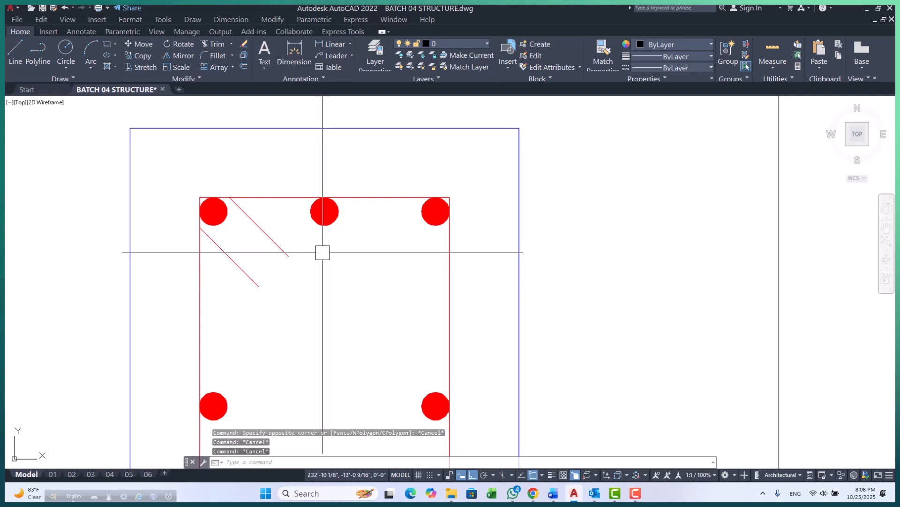
{"action": "middle_click_drag", "start_coordinate": [323, 252], "coordinate": [268, 193]}
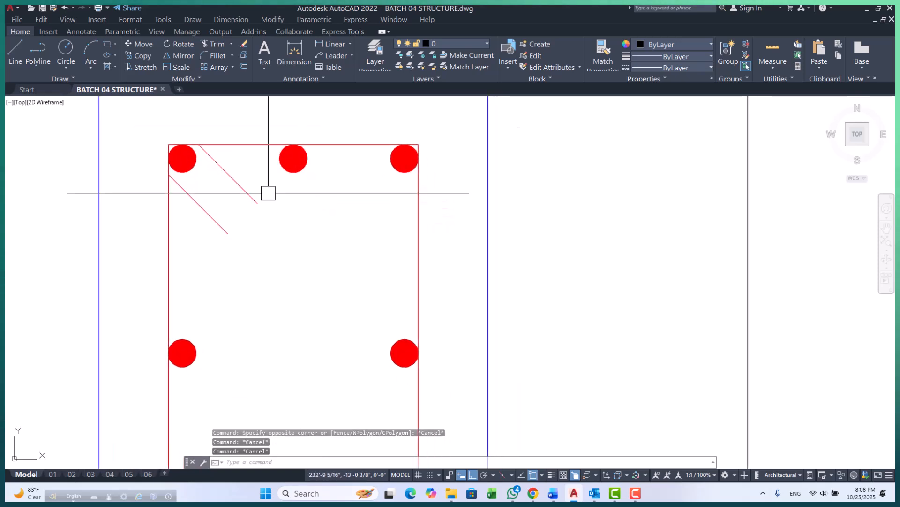
{"action": "left_click", "coordinate": [129, 288]}
{"action": "key", "text": "Escape"}
{"action": "scroll", "coordinate": [323, 233], "scroll_direction": "down", "scroll_amount": 4}
{"action": "key", "text": "Escape"}
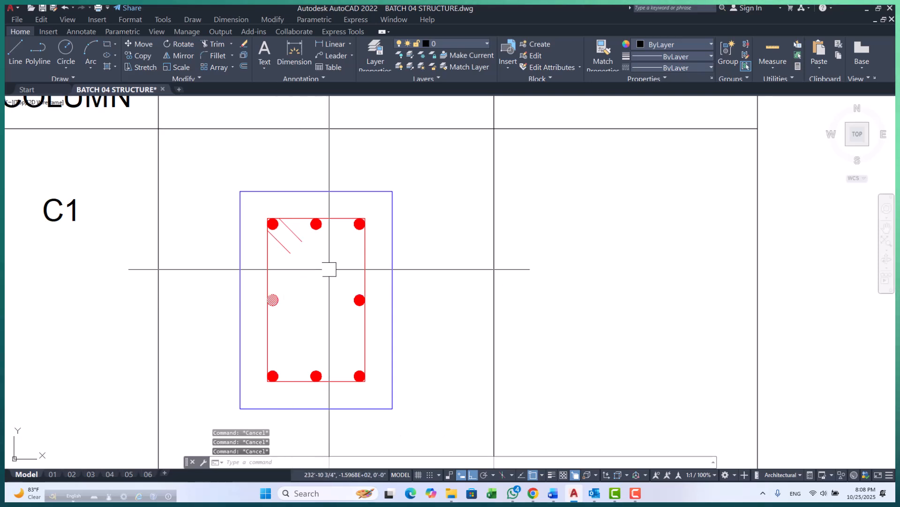
{"action": "scroll", "coordinate": [354, 239], "scroll_direction": "up", "scroll_amount": 6}
{"action": "scroll", "coordinate": [379, 203], "scroll_direction": "down", "scroll_amount": 4}
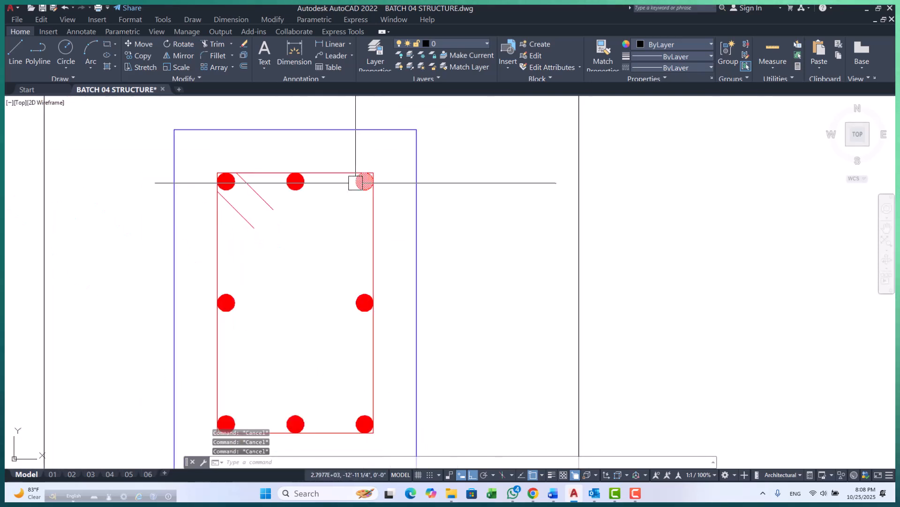
{"action": "scroll", "coordinate": [360, 282], "scroll_direction": "up", "scroll_amount": 4}
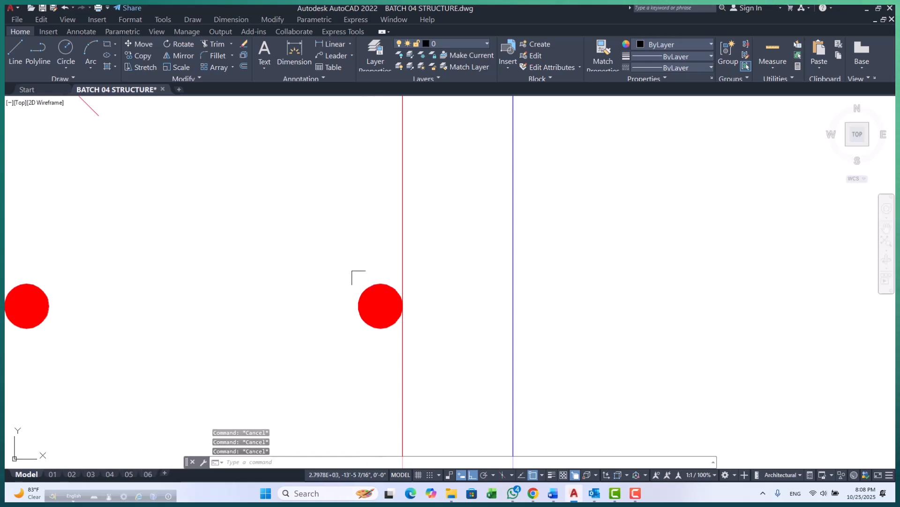
{"action": "scroll", "coordinate": [358, 247], "scroll_direction": "down", "scroll_amount": 2}
{"action": "scroll", "coordinate": [357, 237], "scroll_direction": "down", "scroll_amount": 4}
{"action": "scroll", "coordinate": [255, 263], "scroll_direction": "up", "scroll_amount": 4}
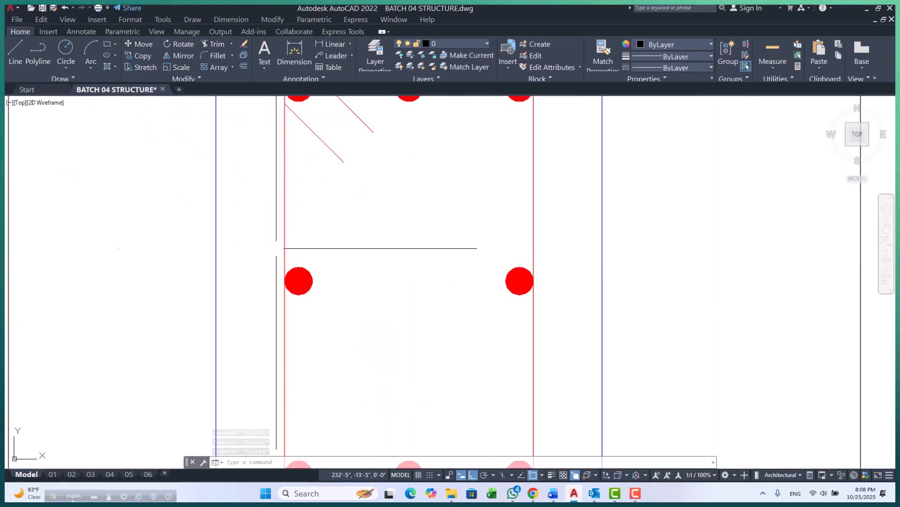
{"action": "scroll", "coordinate": [275, 249], "scroll_direction": "down", "scroll_amount": 2}
{"action": "key", "text": "Escape"}
{"action": "scroll", "coordinate": [464, 203], "scroll_direction": "up", "scroll_amount": 4}
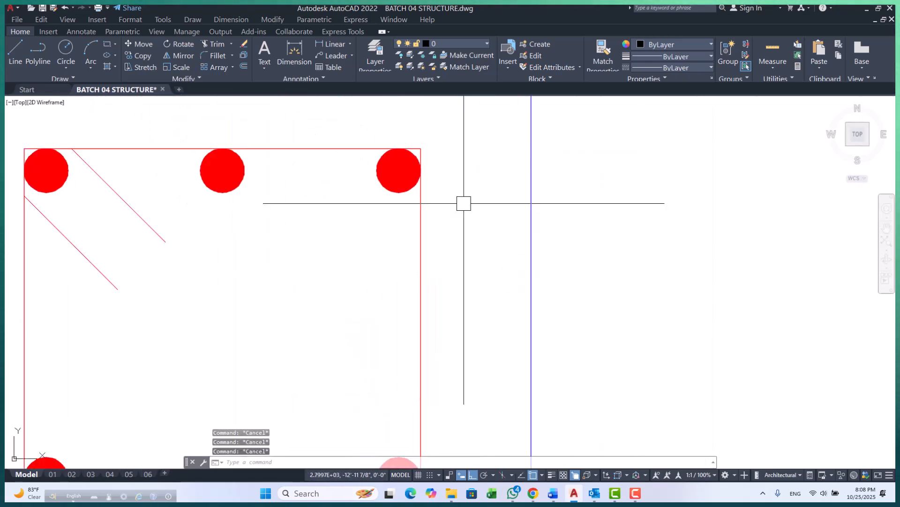
- Place a horizontal construction line through the tie's upper-right corner
{"action": "type", "text": "xp"}
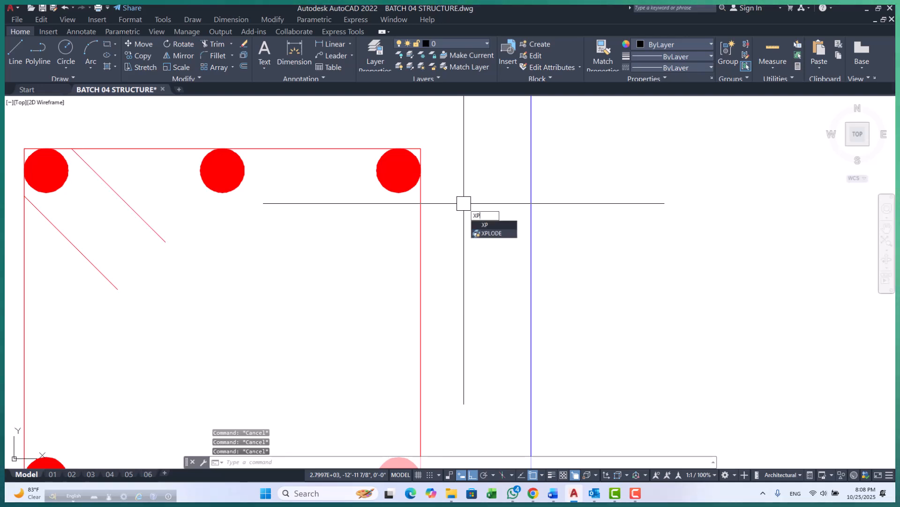
{"action": "key", "text": "Escape"}
{"action": "type", "text": "xl"}
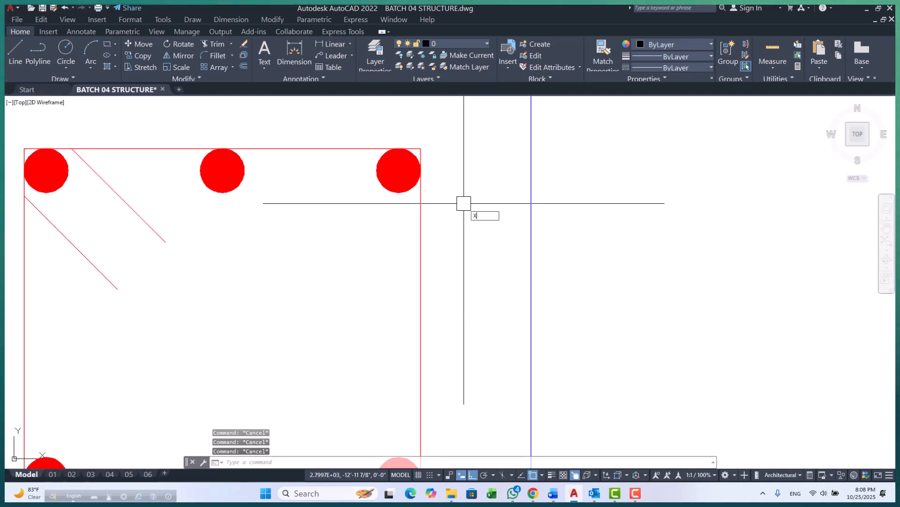
{"action": "key", "text": "Return"}
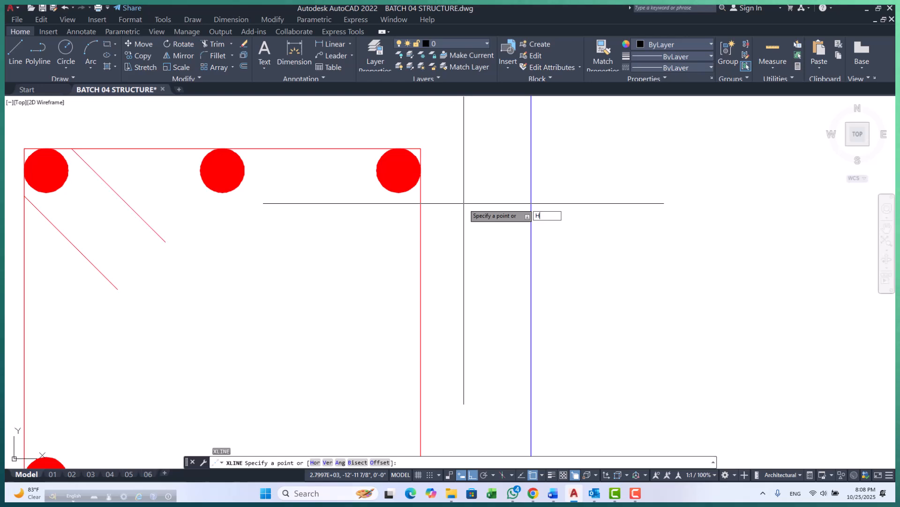
{"action": "type", "text": "H"}
{"action": "key", "text": "Return"}
{"action": "left_click", "coordinate": [420, 149]}
{"action": "scroll", "coordinate": [424, 222], "scroll_direction": "down", "scroll_amount": 2}
{"action": "key", "text": "Escape"}
{"action": "key", "text": "Escape"}
{"action": "key", "text": "Escape"}
{"action": "key", "text": "Escape"}
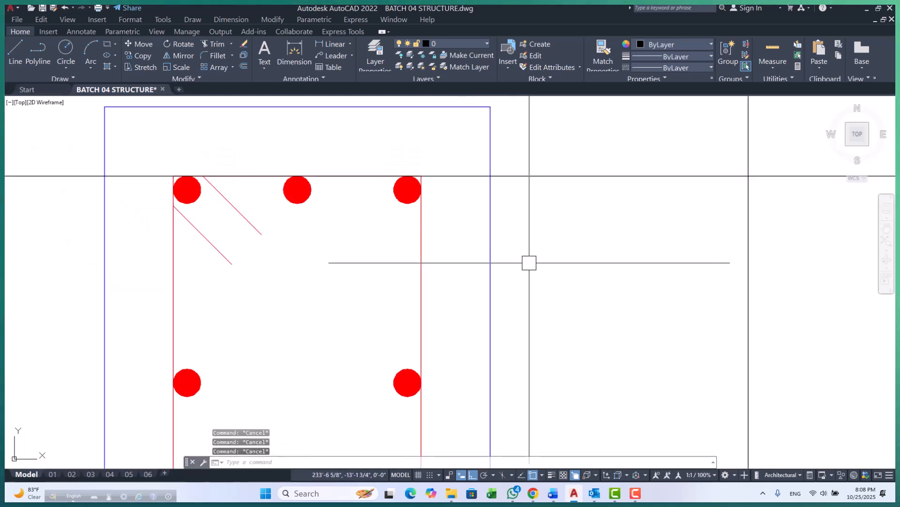
- Offset the horizontal construction line 1" downward to the underside of the top bars
{"action": "type", "text": "o"}
{"action": "key", "text": "Return"}
{"action": "type", "text": "1"}
{"action": "key", "text": "Return"}
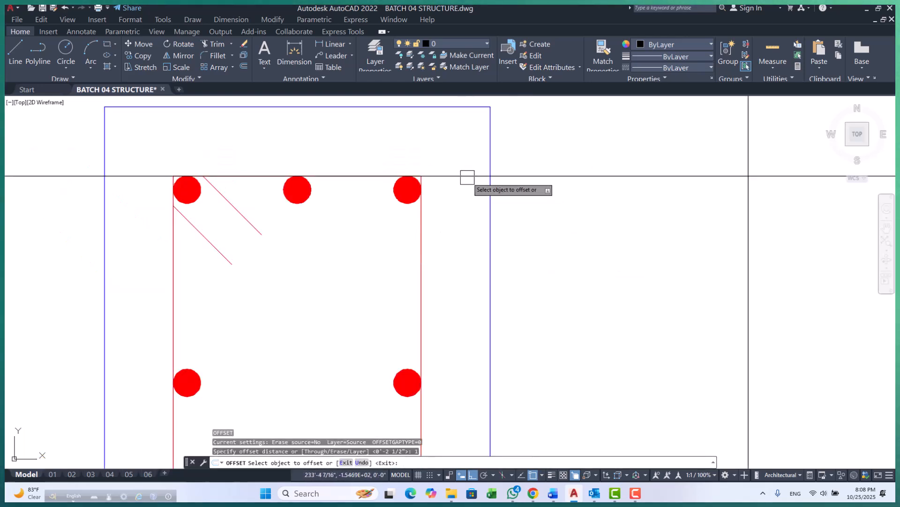
{"action": "left_click", "coordinate": [466, 177]}
{"action": "left_click", "coordinate": [466, 257]}
{"action": "key", "text": "Return"}
- Offset the lower construction line 6" downward and compare it with the mid-height bars' position
{"action": "key", "text": "Return"}
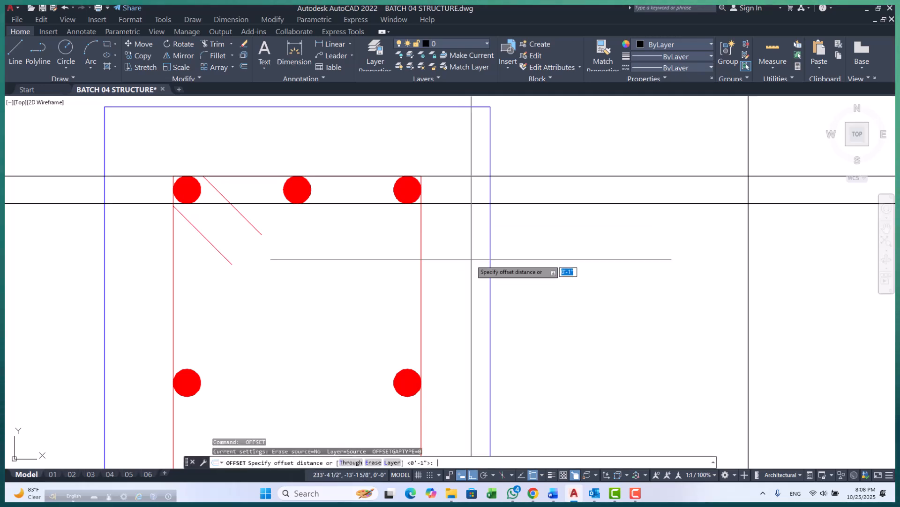
{"action": "type", "text": "6"}
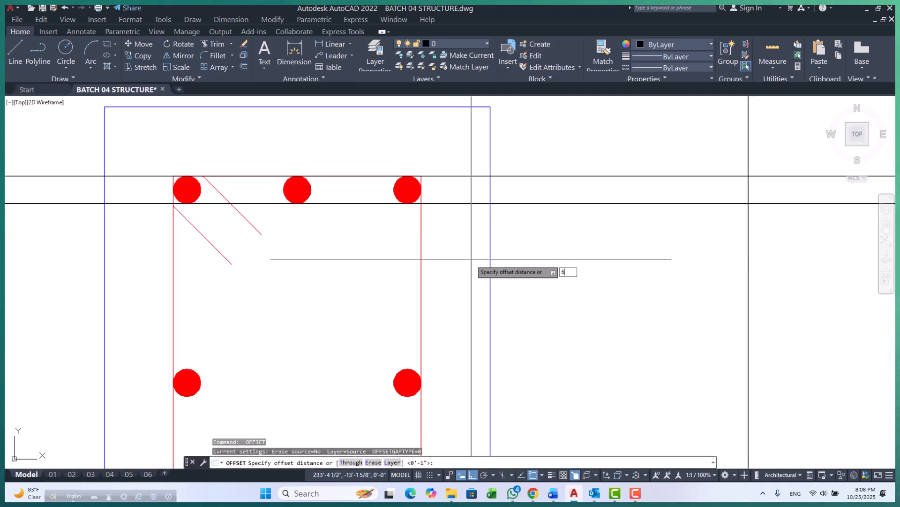
{"action": "key", "text": "Return"}
{"action": "left_click", "coordinate": [458, 203]}
{"action": "left_click", "coordinate": [457, 286]}
{"action": "scroll", "coordinate": [412, 326], "scroll_direction": "down", "scroll_amount": 2}
{"action": "scroll", "coordinate": [448, 252], "scroll_direction": "up", "scroll_amount": 2}
{"action": "scroll", "coordinate": [448, 251], "scroll_direction": "up", "scroll_amount": 5}
{"action": "scroll", "coordinate": [375, 220], "scroll_direction": "up", "scroll_amount": 4}
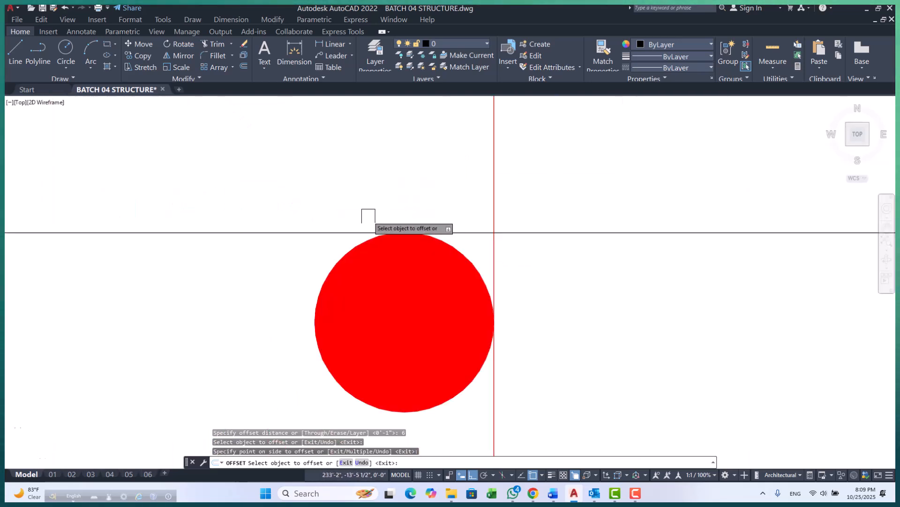
{"action": "scroll", "coordinate": [502, 205], "scroll_direction": "down", "scroll_amount": 8}
{"action": "key", "text": "Escape"}
{"action": "key", "text": "Escape"}
{"action": "key", "text": "Escape"}
{"action": "scroll", "coordinate": [512, 217], "scroll_direction": "up", "scroll_amount": 4}
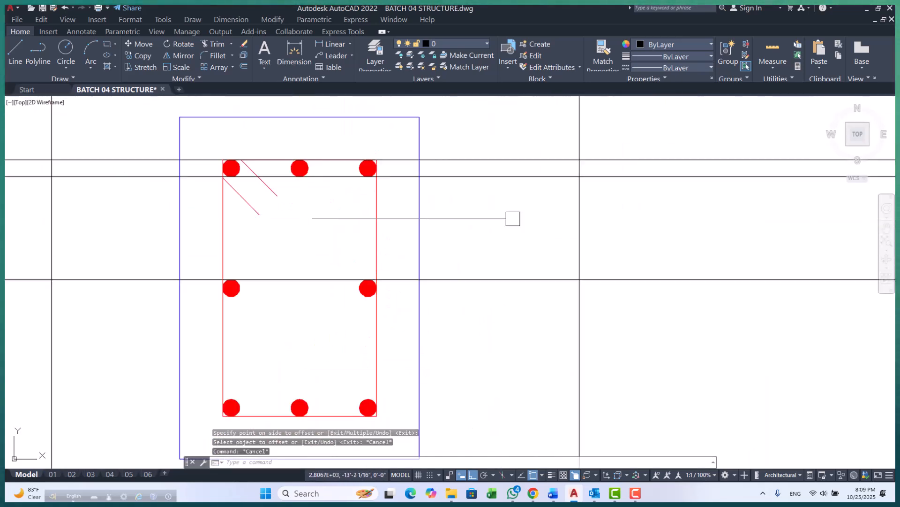
- Erase the three horizontal construction lines crossing the column section
{"action": "left_click", "coordinate": [514, 138]}
{"action": "left_click", "coordinate": [485, 308]}
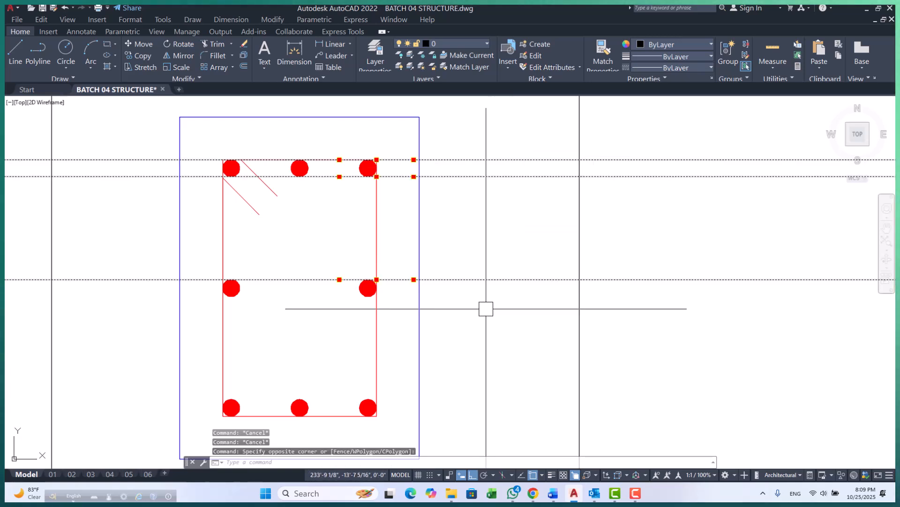
{"action": "type", "text": "e"}
{"action": "key", "text": "Return"}
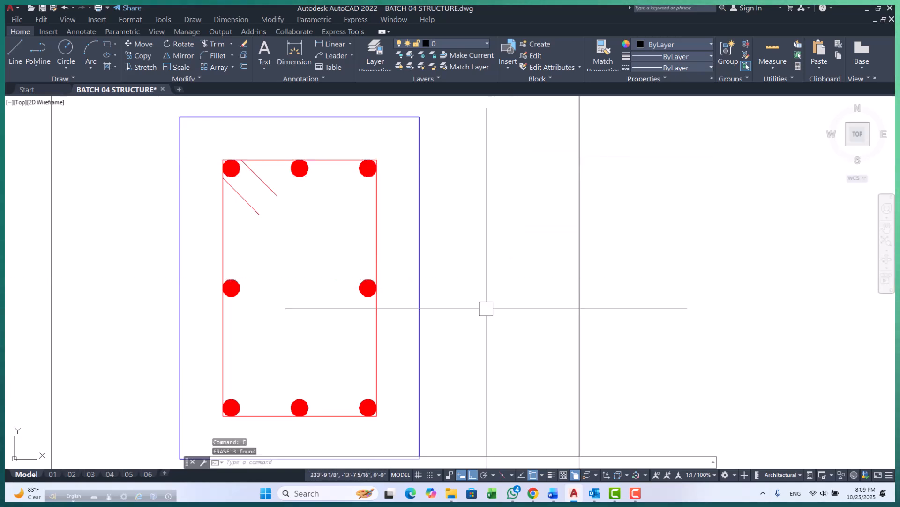
{"action": "left_click", "coordinate": [335, 209]}
{"action": "key", "text": "Escape"}
{"action": "key", "text": "Escape"}
{"action": "key", "text": "Escape"}
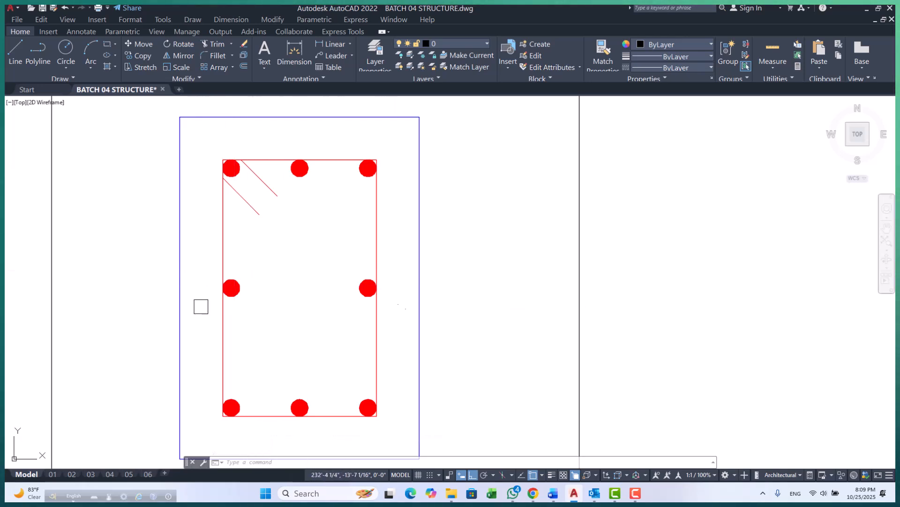
{"action": "scroll", "coordinate": [272, 255], "scroll_direction": "down", "scroll_amount": 4}
{"action": "key", "text": "Escape"}
{"action": "key", "text": "Escape"}
{"action": "key", "text": "Escape"}
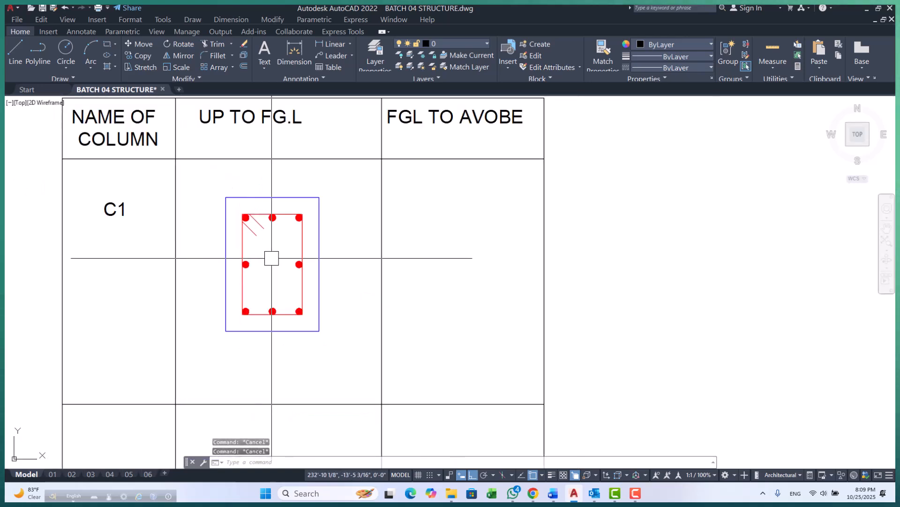
{"action": "scroll", "coordinate": [253, 263], "scroll_direction": "up", "scroll_amount": 4}
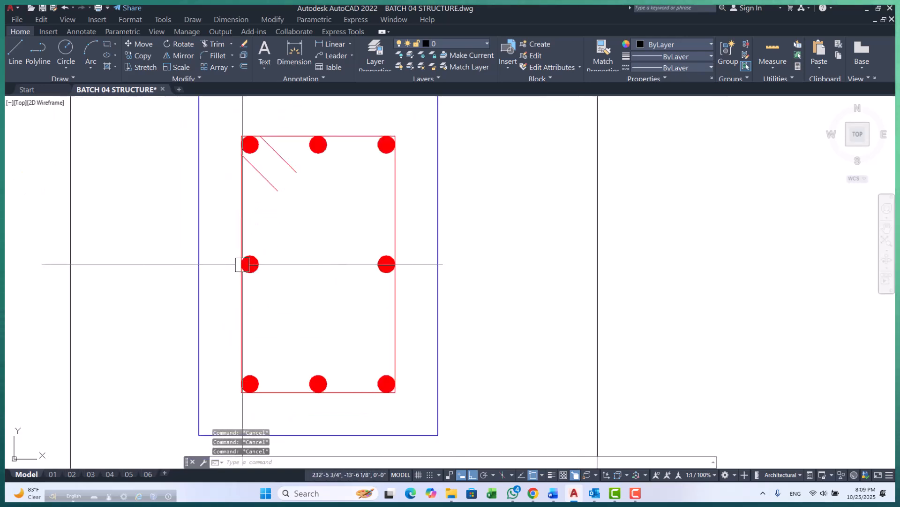
- Add a horizontal linear dimension across the top edge of the C1 column section
{"action": "left_click", "coordinate": [216, 221]}
{"action": "key", "text": "Escape"}
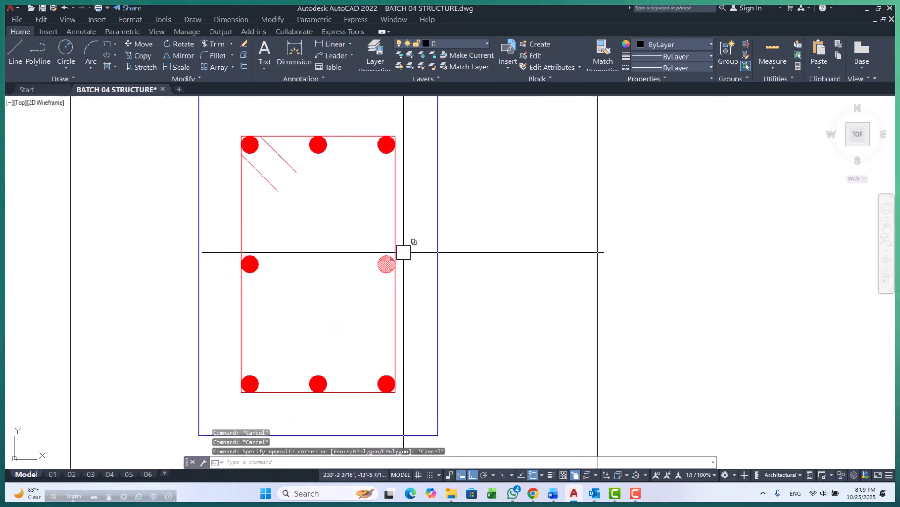
{"action": "scroll", "coordinate": [403, 252], "scroll_direction": "down", "scroll_amount": 8}
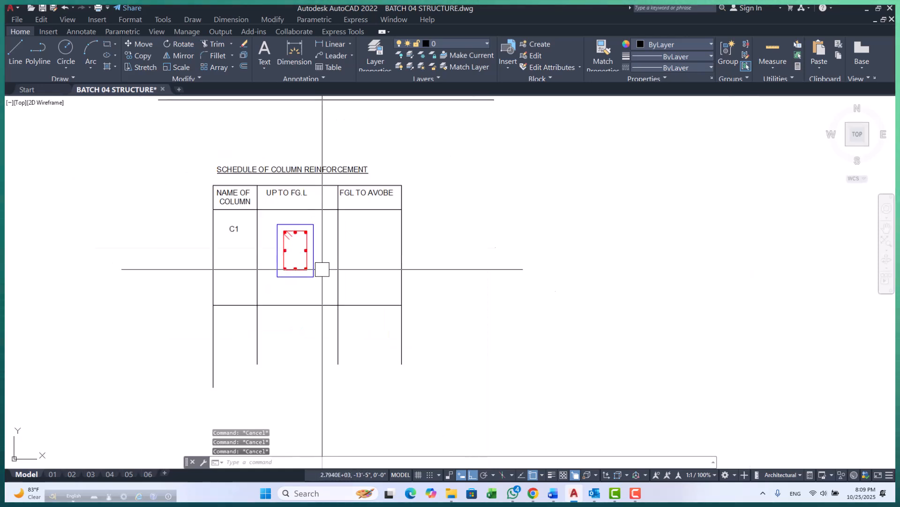
{"action": "scroll", "coordinate": [358, 292], "scroll_direction": "up", "scroll_amount": 4}
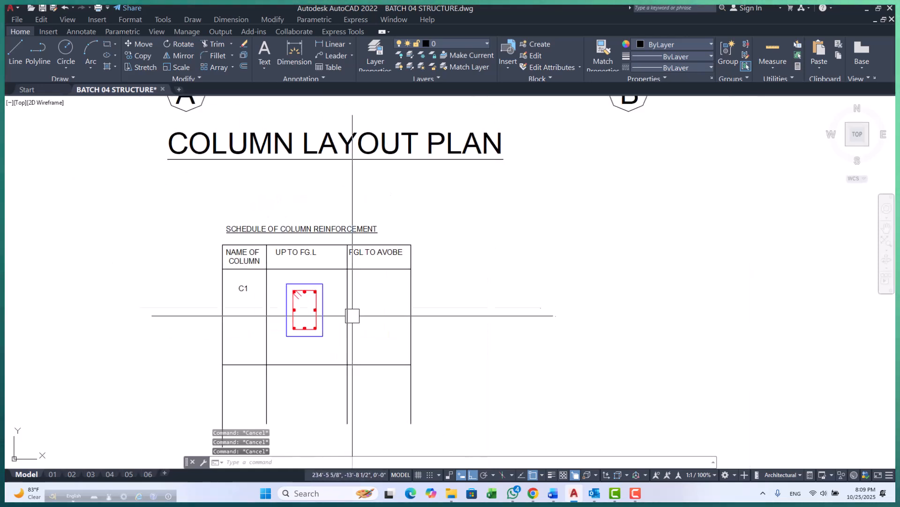
{"action": "type", "text": "dli"}
{"action": "key", "text": "Return"}
{"action": "scroll", "coordinate": [225, 266], "scroll_direction": "up", "scroll_amount": 3}
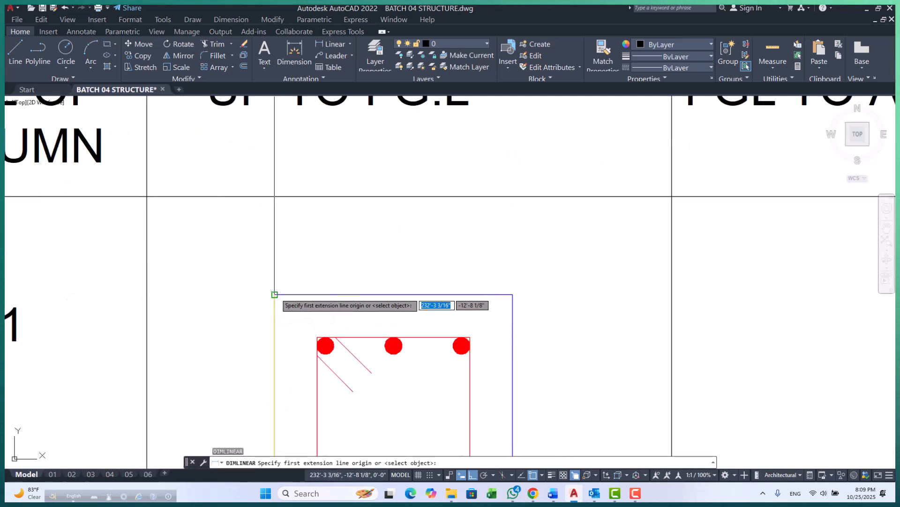
{"action": "left_click", "coordinate": [278, 295]}
{"action": "left_click", "coordinate": [513, 294]}
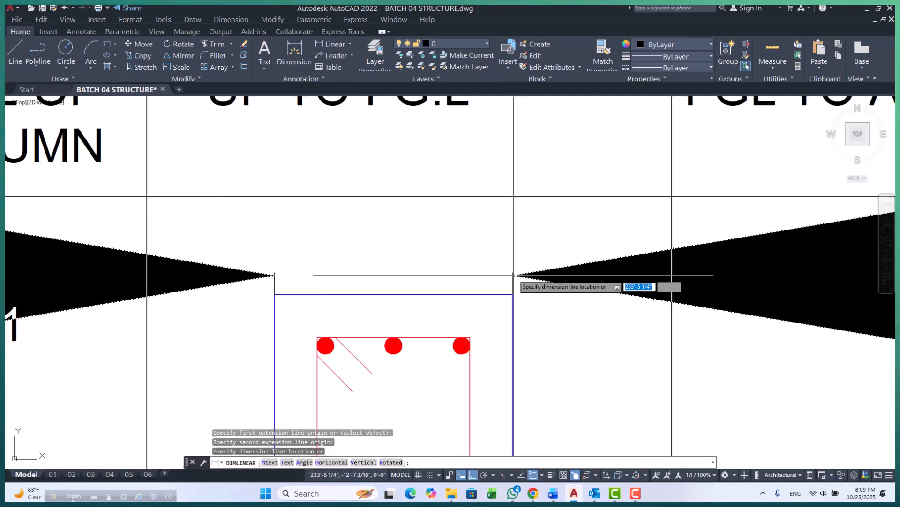
{"action": "scroll", "coordinate": [366, 272], "scroll_direction": "down", "scroll_amount": 5}
{"action": "scroll", "coordinate": [364, 271], "scroll_direction": "down", "scroll_amount": 5}
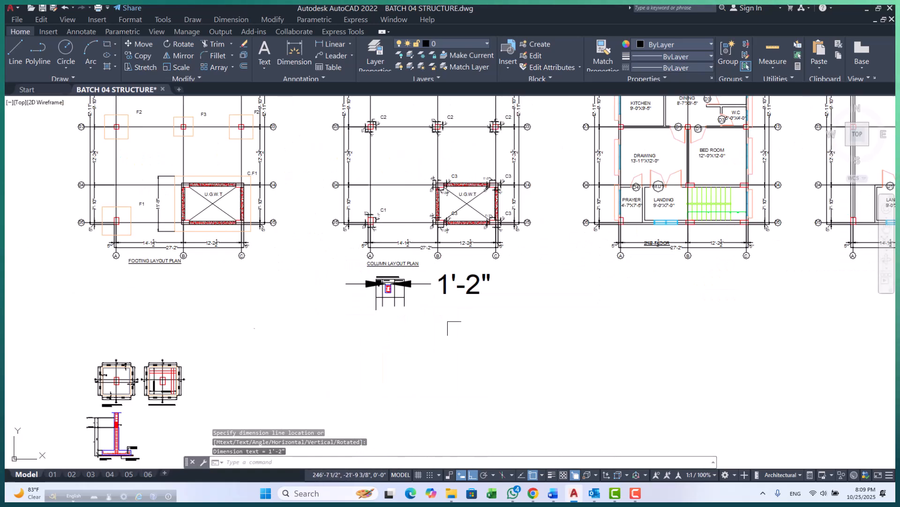
{"action": "scroll", "coordinate": [404, 286], "scroll_direction": "up", "scroll_amount": 4}
{"action": "key", "text": "Escape"}
{"action": "key", "text": "Escape"}
{"action": "key", "text": "Escape"}
- Match the properties of an existing dimension in the footing detail onto the C1 section's new width dimension
{"action": "scroll", "coordinate": [408, 312], "scroll_direction": "down", "scroll_amount": 2}
{"action": "scroll", "coordinate": [363, 338], "scroll_direction": "down", "scroll_amount": 2}
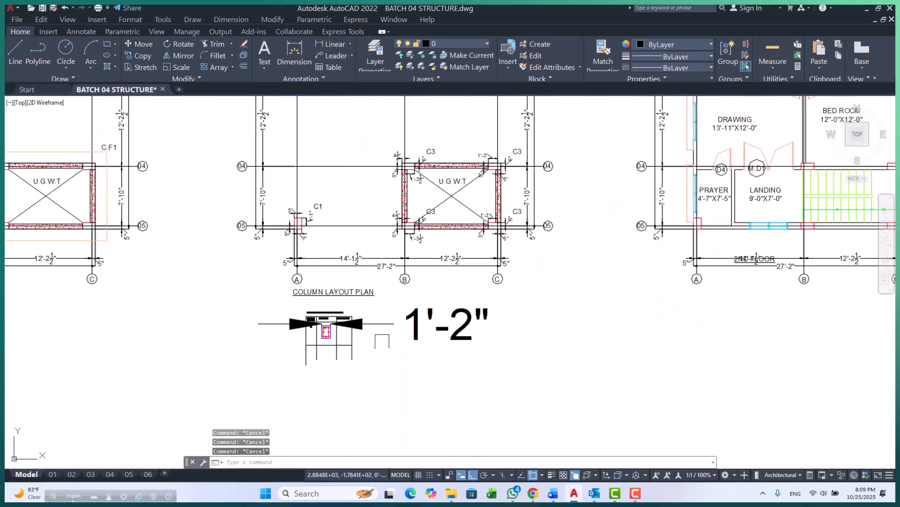
{"action": "scroll", "coordinate": [368, 328], "scroll_direction": "up", "scroll_amount": 5}
{"action": "scroll", "coordinate": [380, 342], "scroll_direction": "down", "scroll_amount": 9}
{"action": "scroll", "coordinate": [351, 361], "scroll_direction": "up", "scroll_amount": 6}
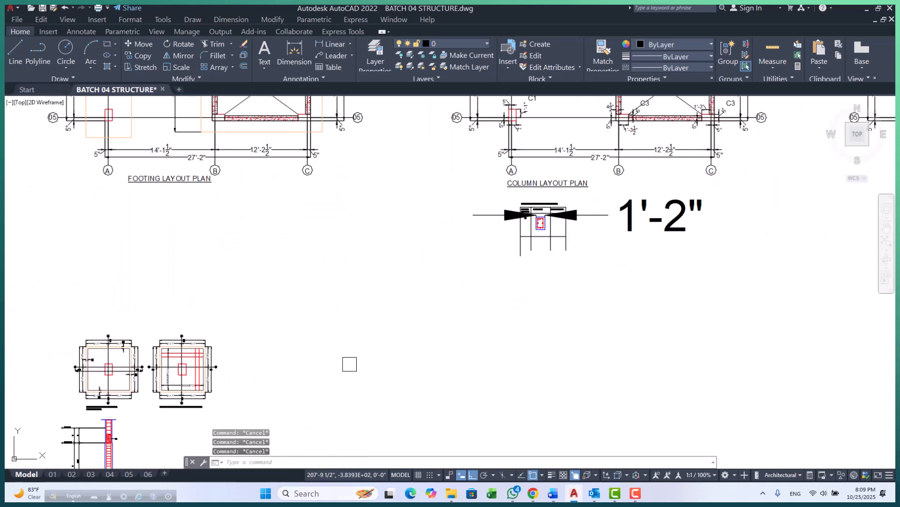
{"action": "key", "text": "space"}
{"action": "scroll", "coordinate": [200, 352], "scroll_direction": "up", "scroll_amount": 6}
{"action": "scroll", "coordinate": [146, 318], "scroll_direction": "up", "scroll_amount": 4}
{"action": "left_click", "coordinate": [176, 322]}
{"action": "scroll", "coordinate": [192, 324], "scroll_direction": "down", "scroll_amount": 8}
{"action": "scroll", "coordinate": [225, 326], "scroll_direction": "down", "scroll_amount": 4}
{"action": "scroll", "coordinate": [471, 259], "scroll_direction": "up", "scroll_amount": 6}
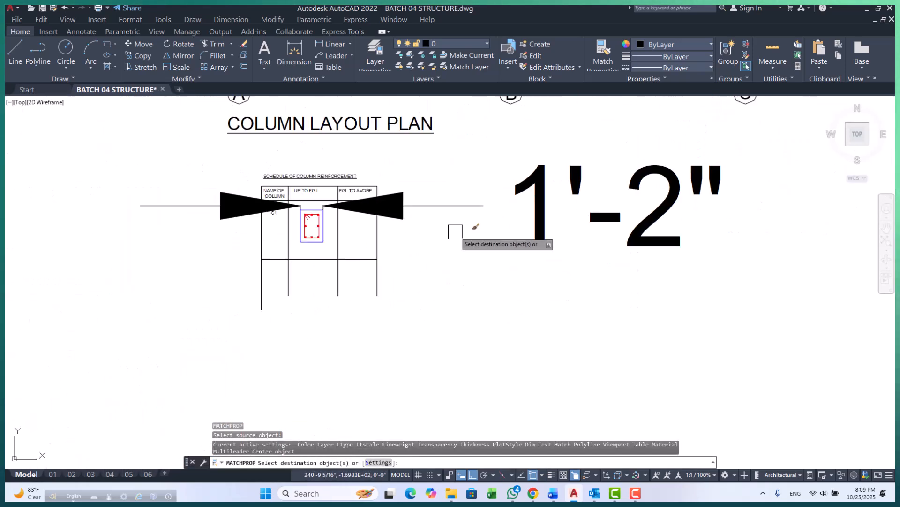
{"action": "left_click", "coordinate": [414, 205]}
{"action": "key", "text": "Escape"}
{"action": "key", "text": "Escape"}
{"action": "key", "text": "Escape"}
- Stretch the C1 width dimension line slightly upward, farther from the section's top edge
{"action": "scroll", "coordinate": [319, 205], "scroll_direction": "up", "scroll_amount": 6}
{"action": "left_click", "coordinate": [399, 209]}
{"action": "scroll", "coordinate": [357, 198], "scroll_direction": "down", "scroll_amount": 4}
{"action": "scroll", "coordinate": [394, 202], "scroll_direction": "up", "scroll_amount": 8}
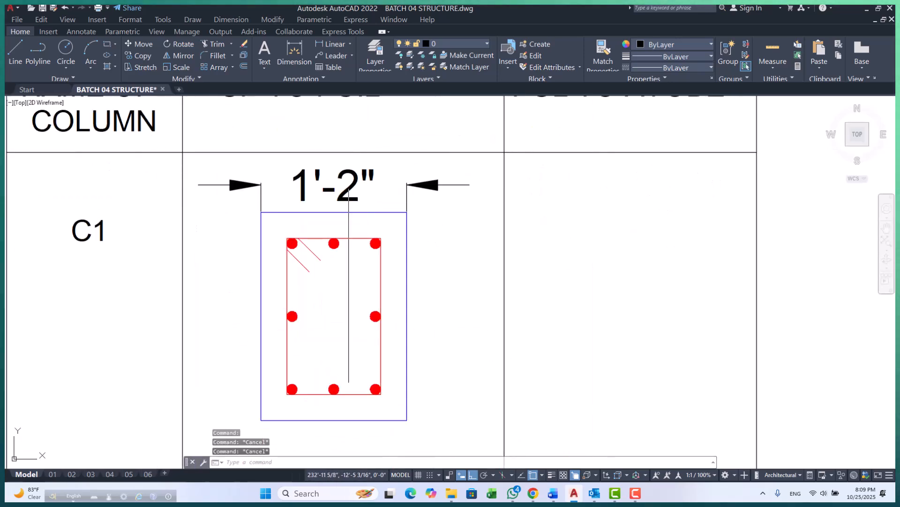
{"action": "left_click", "coordinate": [406, 193]}
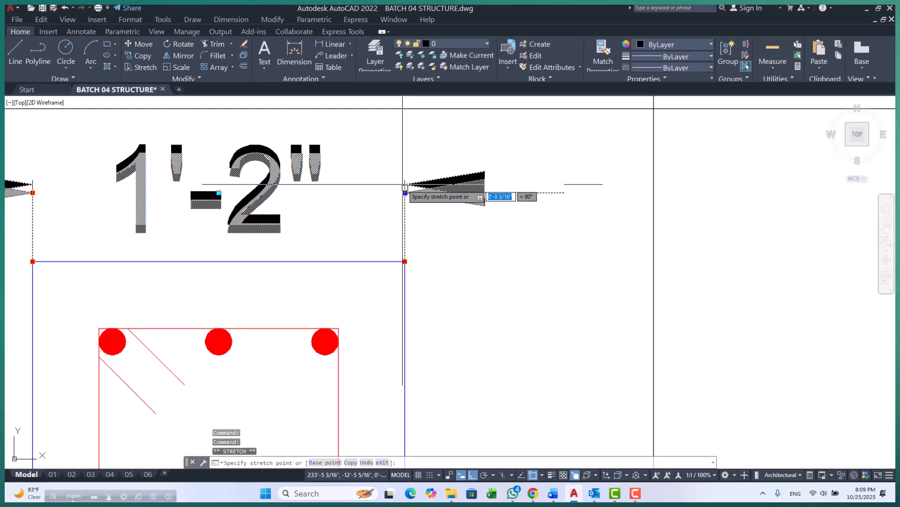
{"action": "key", "text": "Escape"}
{"action": "scroll", "coordinate": [407, 193], "scroll_direction": "down", "scroll_amount": 5}
{"action": "key", "text": "Escape"}
{"action": "key", "text": "Escape"}
- Copy the width dimension straight down over the middle of the C1 column section
{"action": "left_click", "coordinate": [403, 192]}
{"action": "type", "text": "co"}
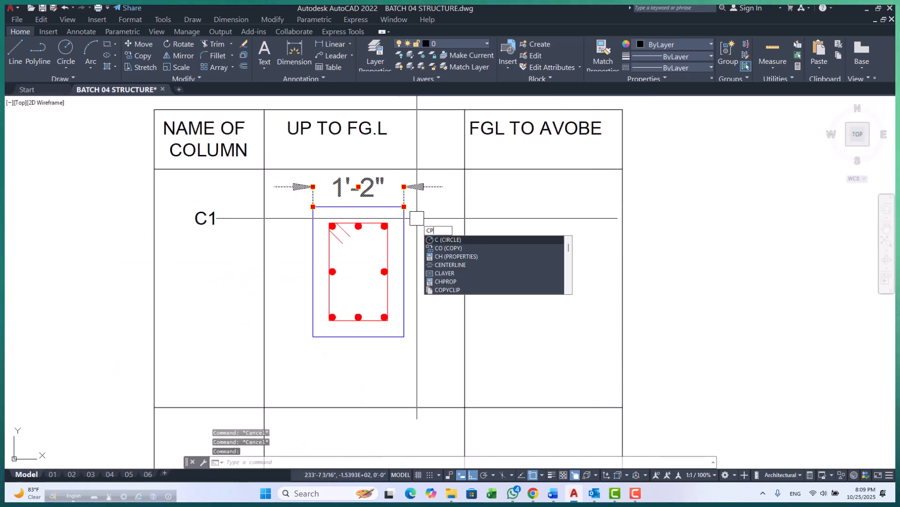
{"action": "key", "text": "Return"}
{"action": "left_click", "coordinate": [405, 207]}
{"action": "left_click", "coordinate": [432, 282]}
{"action": "key", "text": "Escape"}
{"action": "key", "text": "Escape"}
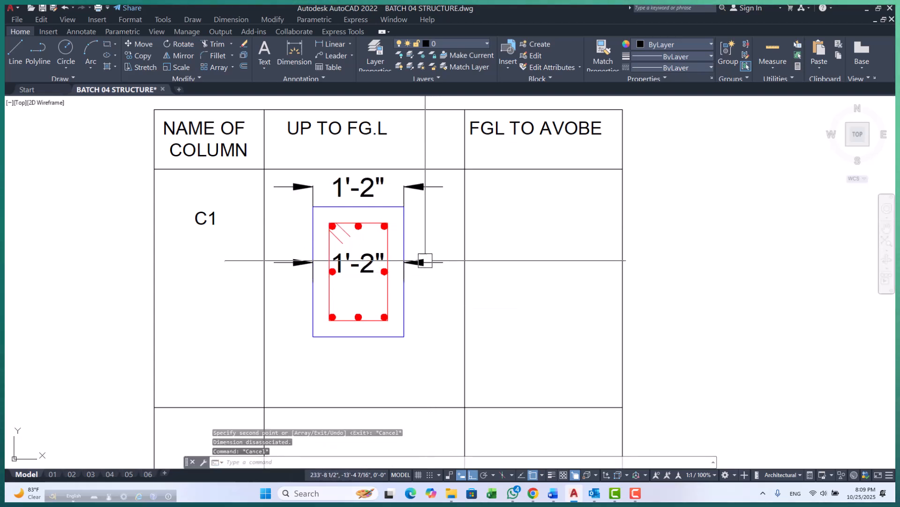
- Rotate the copied dimension to vertical and move its upper extension point to the section's upper-left corner
{"action": "left_click", "coordinate": [425, 261]}
{"action": "type", "text": "RO"}
{"action": "key", "text": "Return"}
{"action": "left_click", "coordinate": [420, 288]}
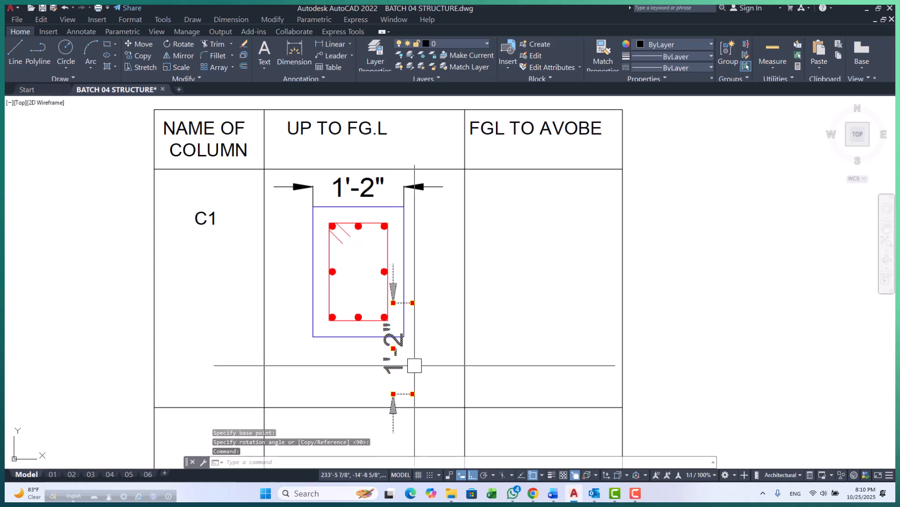
{"action": "type", "text": "m"}
{"action": "key", "text": "Return"}
{"action": "left_click", "coordinate": [413, 302]}
{"action": "scroll", "coordinate": [323, 215], "scroll_direction": "up", "scroll_amount": 2}
{"action": "left_click", "coordinate": [307, 196]}
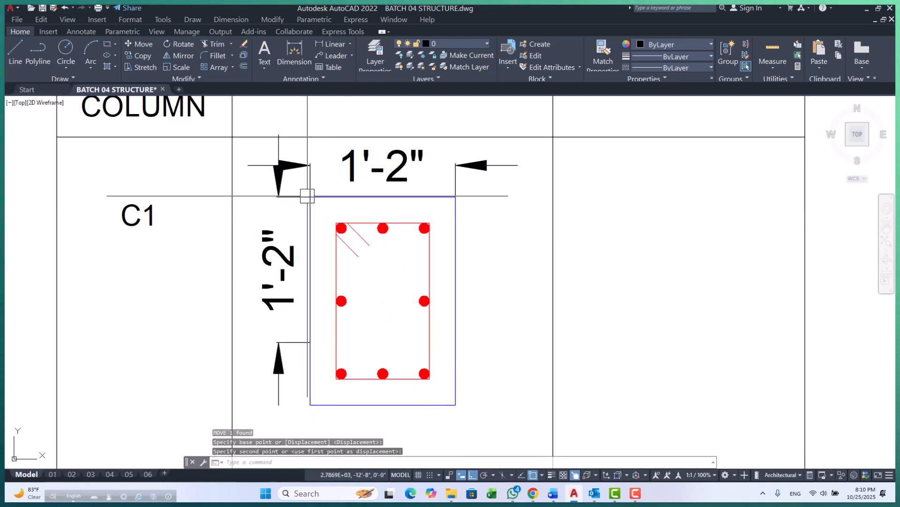
- Stretch the vertical dimension's lower end to the section's lower-left corner so it spans the full column depth
{"action": "middle_click_drag", "start_coordinate": [280, 342], "coordinate": [296, 253]}
{"action": "left_click", "coordinate": [297, 253]}
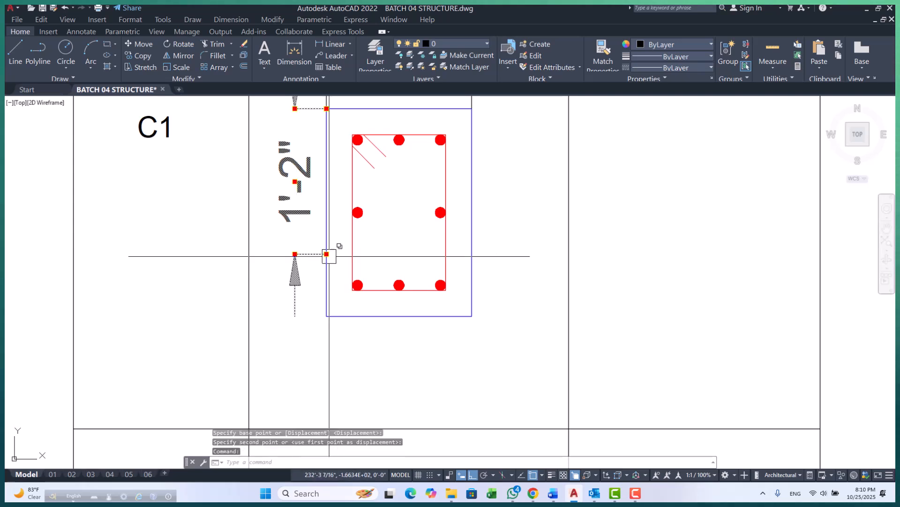
{"action": "left_click", "coordinate": [326, 254]}
{"action": "left_click", "coordinate": [312, 305]}
{"action": "key", "text": "Escape"}
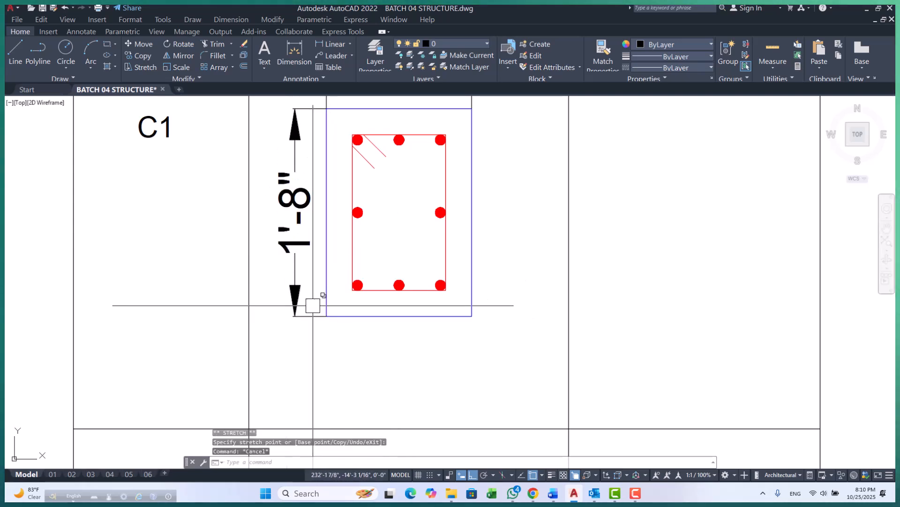
{"action": "scroll", "coordinate": [313, 305], "scroll_direction": "down", "scroll_amount": 4}
{"action": "key", "text": "Escape"}
{"action": "key", "text": "Escape"}
- Add the multiline text "4-25mmØ" below the C1 column section in the UP TO FG.L column
{"action": "scroll", "coordinate": [328, 289], "scroll_direction": "up", "scroll_amount": 4}
{"action": "scroll", "coordinate": [327, 288], "scroll_direction": "down", "scroll_amount": 3}
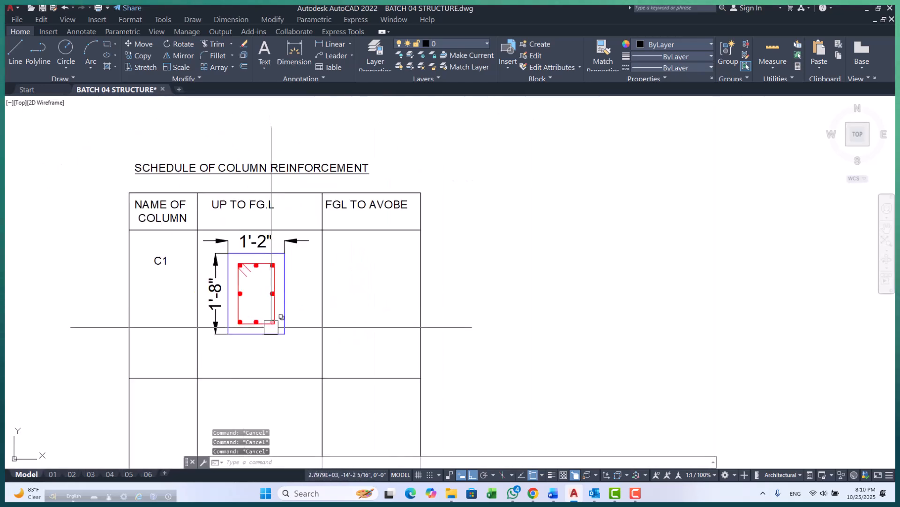
{"action": "scroll", "coordinate": [246, 328], "scroll_direction": "up", "scroll_amount": 5}
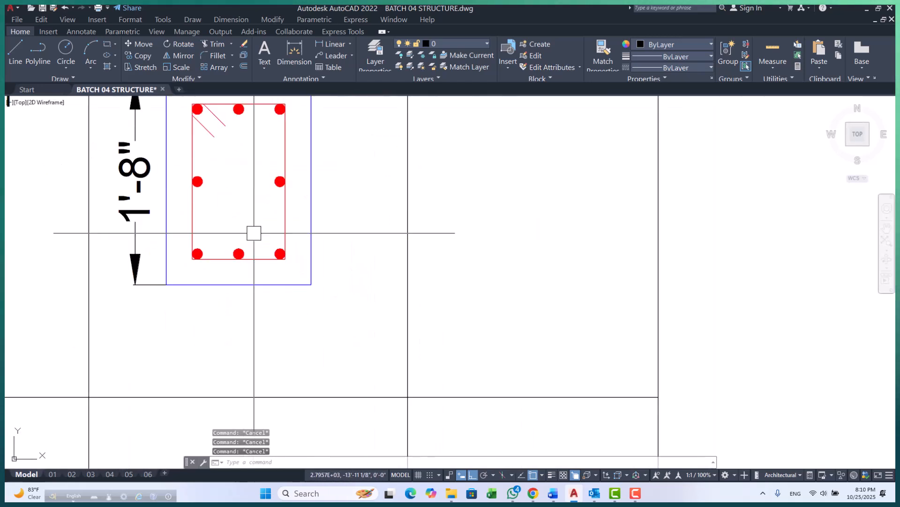
{"action": "scroll", "coordinate": [254, 233], "scroll_direction": "down", "scroll_amount": 2}
{"action": "type", "text": "T"}
{"action": "key", "text": "Return"}
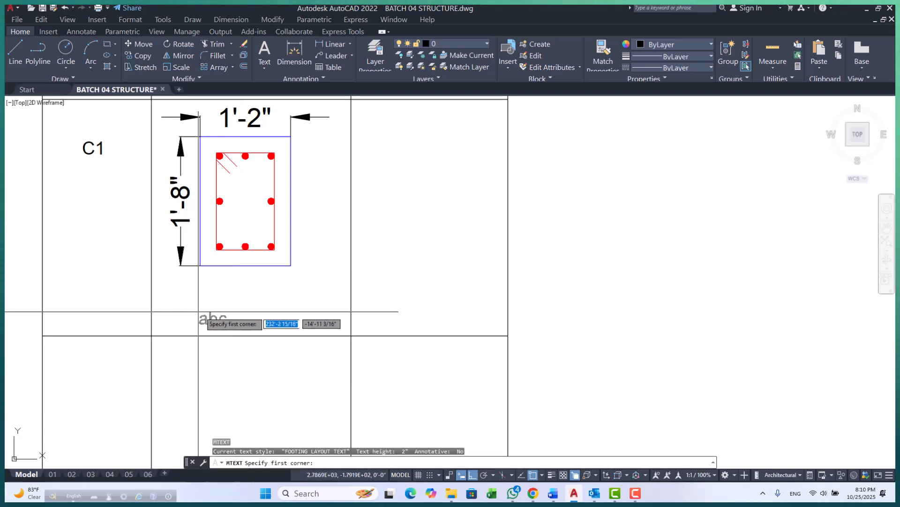
{"action": "scroll", "coordinate": [199, 312], "scroll_direction": "up", "scroll_amount": 2}
{"action": "left_click", "coordinate": [197, 276]}
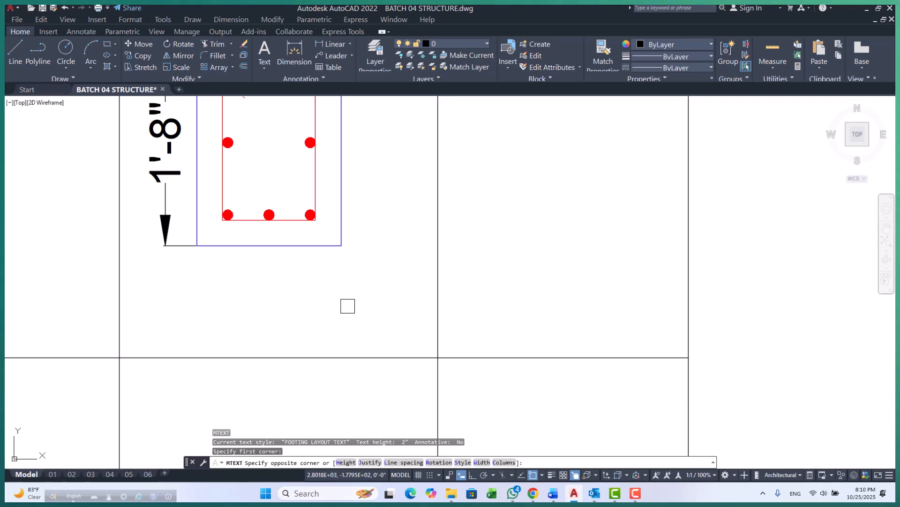
{"action": "left_click", "coordinate": [348, 306]}
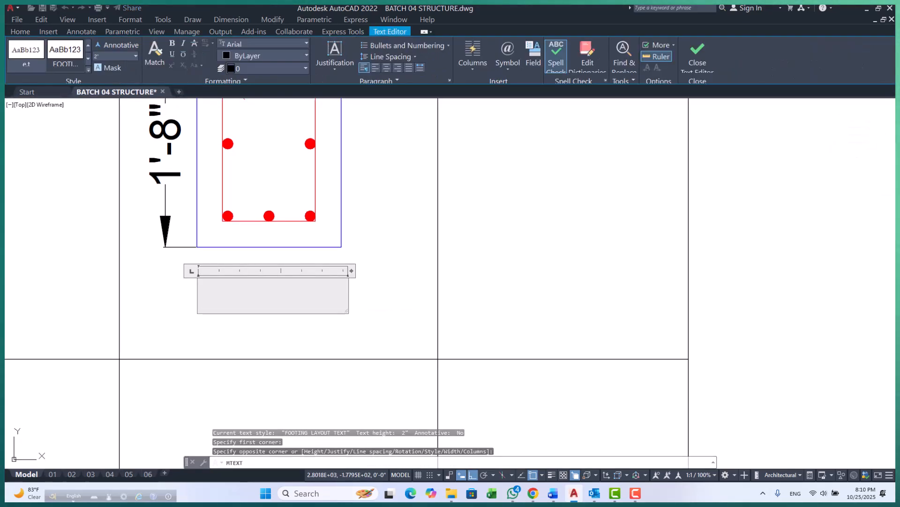
{"action": "type", "text": "4-25mm"}
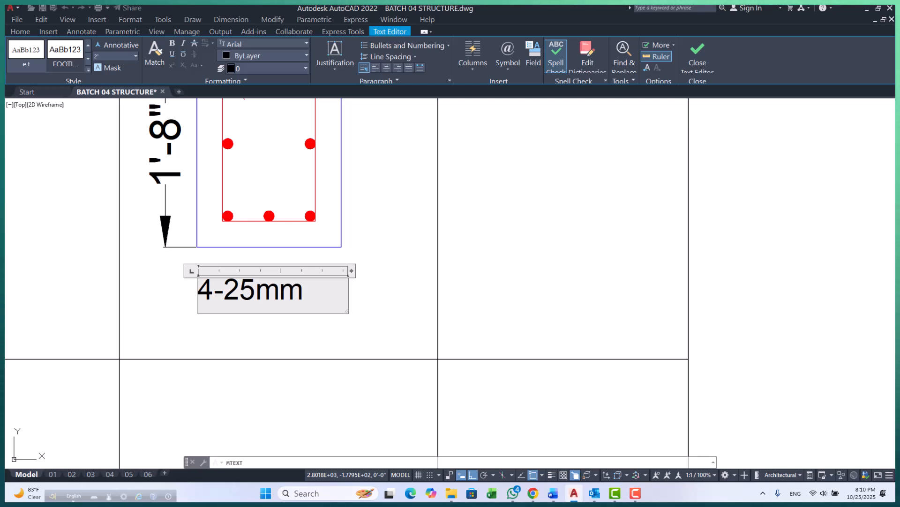
{"action": "type", "text": "%%"}
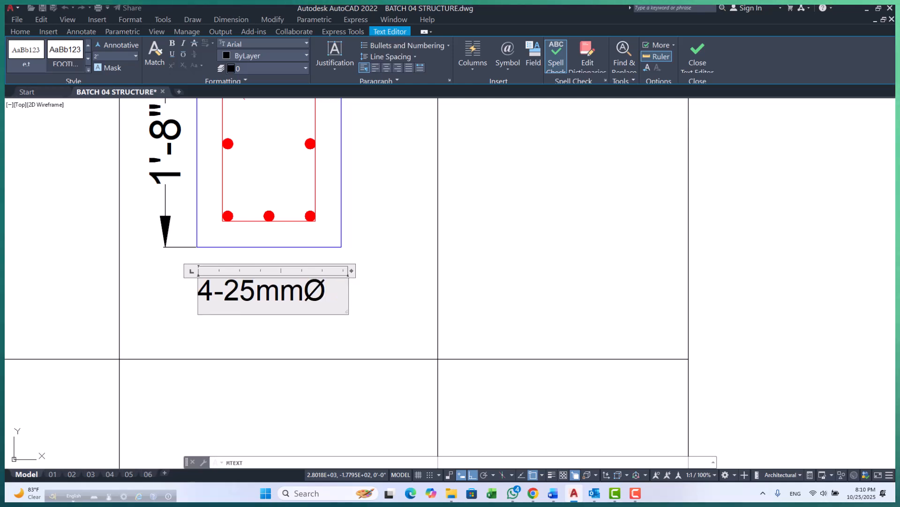
{"action": "double_click", "coordinate": [348, 269]}
{"action": "left_click", "coordinate": [374, 279]}
- Copy the 4-25mmØ label directly beneath itself
{"action": "scroll", "coordinate": [325, 226], "scroll_direction": "down", "scroll_amount": 4}
{"action": "scroll", "coordinate": [294, 252], "scroll_direction": "up", "scroll_amount": 6}
{"action": "left_click", "coordinate": [293, 251]}
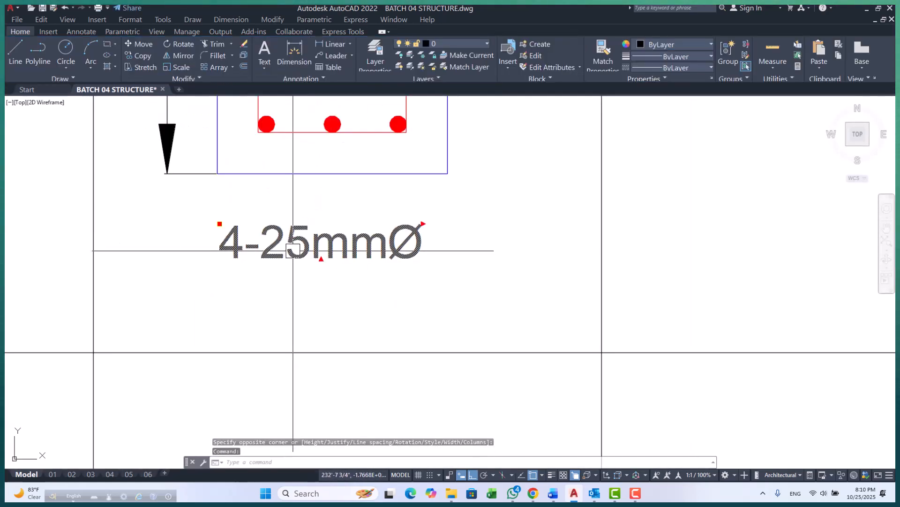
{"action": "type", "text": "o"}
{"action": "key", "text": "Return"}
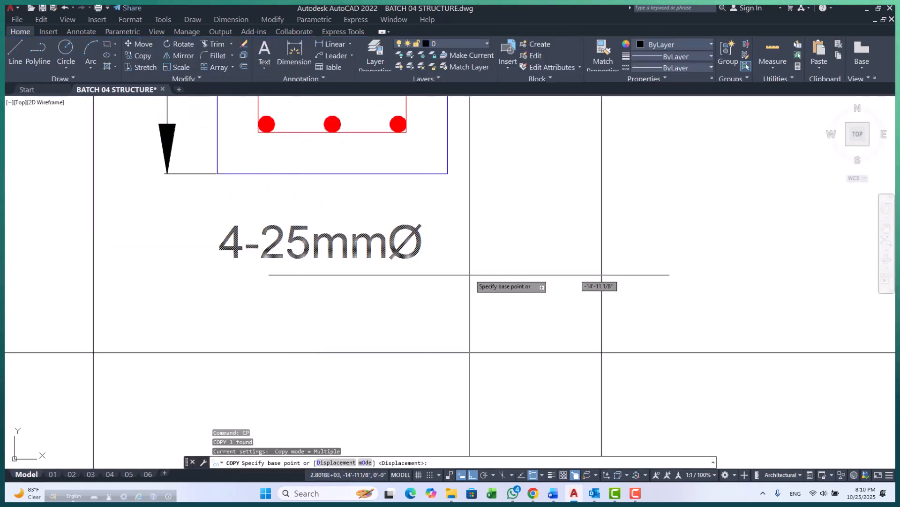
{"action": "left_click", "coordinate": [473, 269]}
{"action": "left_click", "coordinate": [484, 300]}
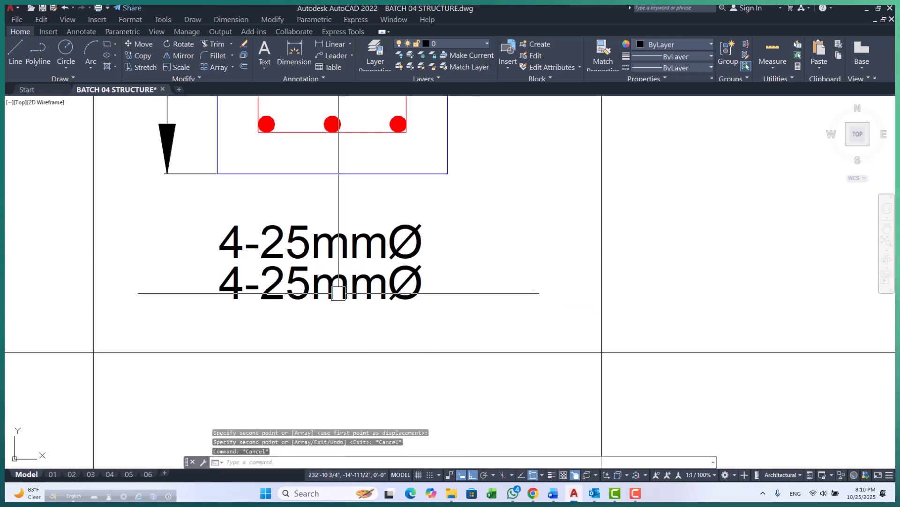
{"action": "key", "text": "Escape"}
{"action": "key", "text": "Escape"}
- Change the lower bar label to "4-20mmØ"
{"action": "double_click", "coordinate": [295, 282]}
{"action": "key", "text": "shift+Left"}
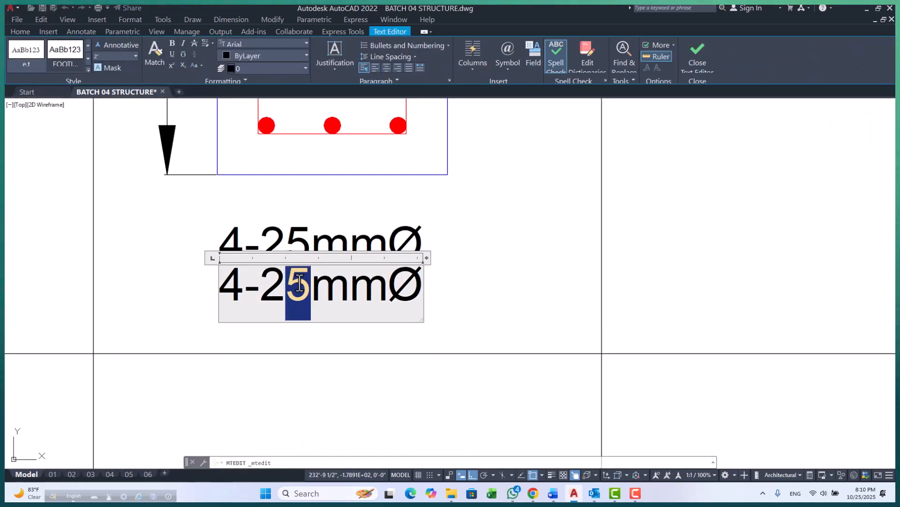
{"action": "left_click", "coordinate": [443, 312]}
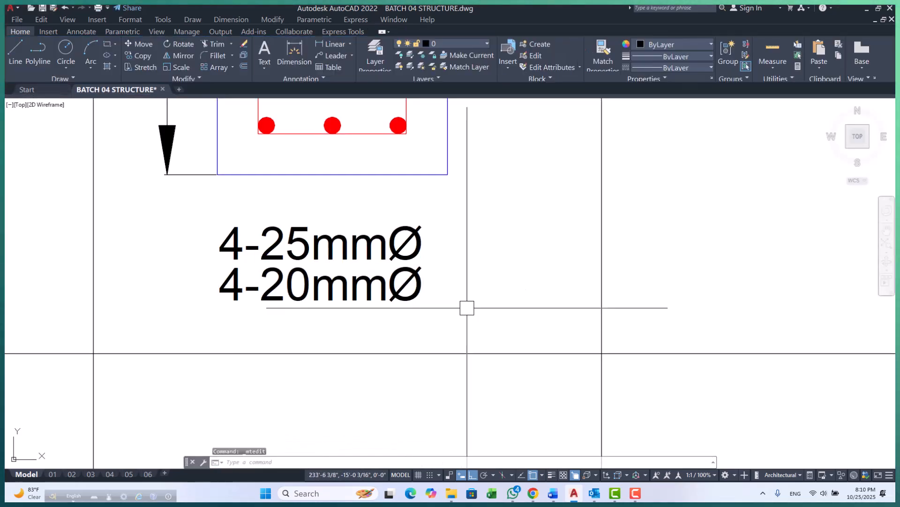
- Move the 4-20mmØ label slightly downward to widen the gap below the 4-25mmØ label
{"action": "left_click", "coordinate": [332, 269]}
{"action": "type", "text": "m"}
{"action": "key", "text": "space"}
{"action": "left_click", "coordinate": [500, 266]}
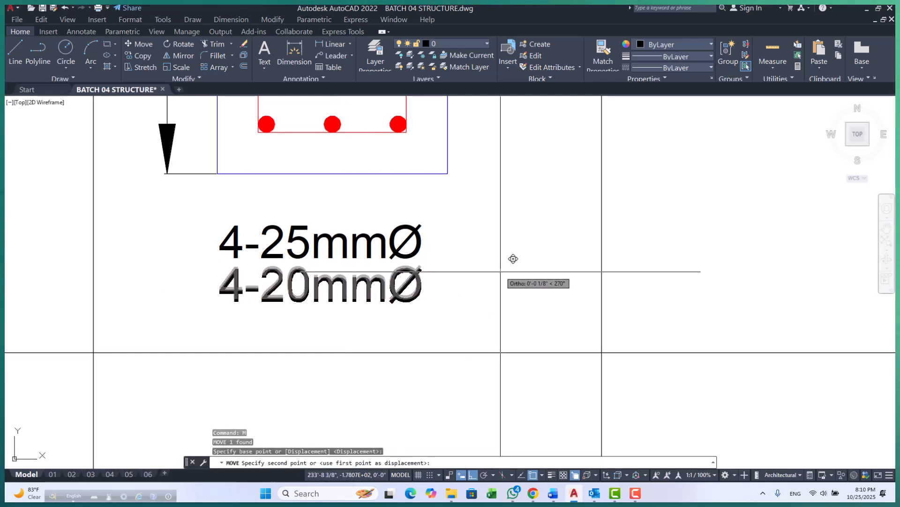
{"action": "left_click", "coordinate": [500, 272]}
{"action": "key", "text": "Escape"}
- Examine the C1 section's tie, hooks and main bars together with its dimensions and bar labels
{"action": "scroll", "coordinate": [340, 351], "scroll_direction": "down", "scroll_amount": 4}
{"action": "scroll", "coordinate": [300, 181], "scroll_direction": "up", "scroll_amount": 4}
{"action": "middle_click_drag", "start_coordinate": [370, 231], "coordinate": [285, 244]}
{"action": "scroll", "coordinate": [284, 191], "scroll_direction": "down", "scroll_amount": 2}
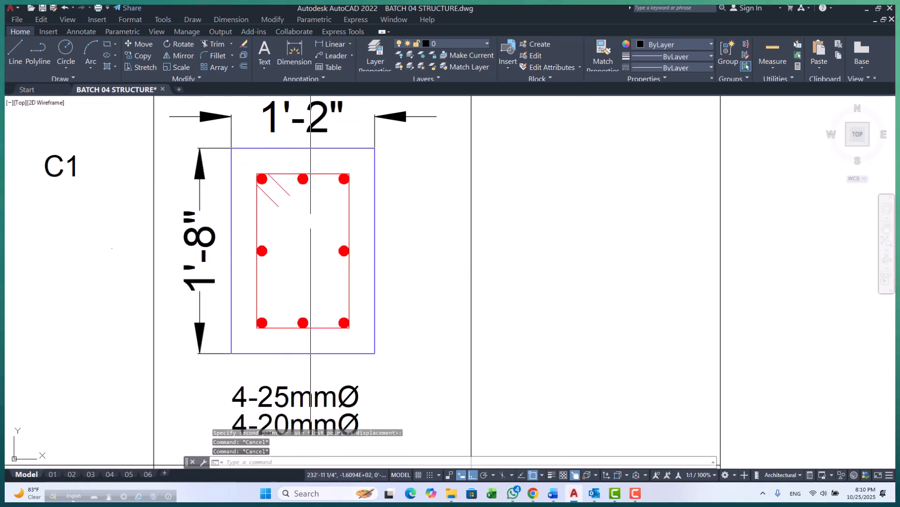
{"action": "scroll", "coordinate": [281, 182], "scroll_direction": "up", "scroll_amount": 4}
{"action": "scroll", "coordinate": [335, 194], "scroll_direction": "down", "scroll_amount": 2}
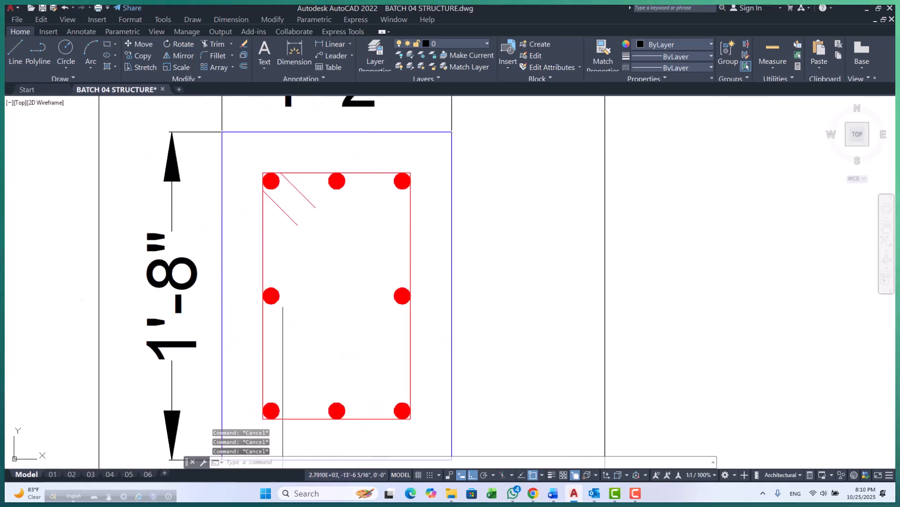
{"action": "scroll", "coordinate": [237, 269], "scroll_direction": "up", "scroll_amount": 4}
{"action": "left_click", "coordinate": [255, 267]}
{"action": "left_click", "coordinate": [354, 356]}
{"action": "key", "text": "Escape"}
{"action": "scroll", "coordinate": [354, 356], "scroll_direction": "down", "scroll_amount": 4}
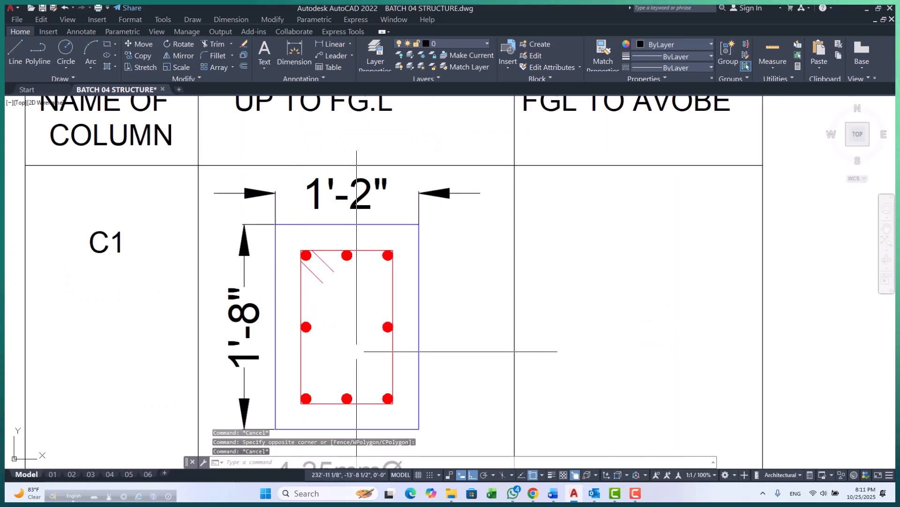
{"action": "scroll", "coordinate": [356, 350], "scroll_direction": "up", "scroll_amount": 3}
{"action": "scroll", "coordinate": [280, 325], "scroll_direction": "down", "scroll_amount": 3}
{"action": "scroll", "coordinate": [325, 230], "scroll_direction": "up", "scroll_amount": 5}
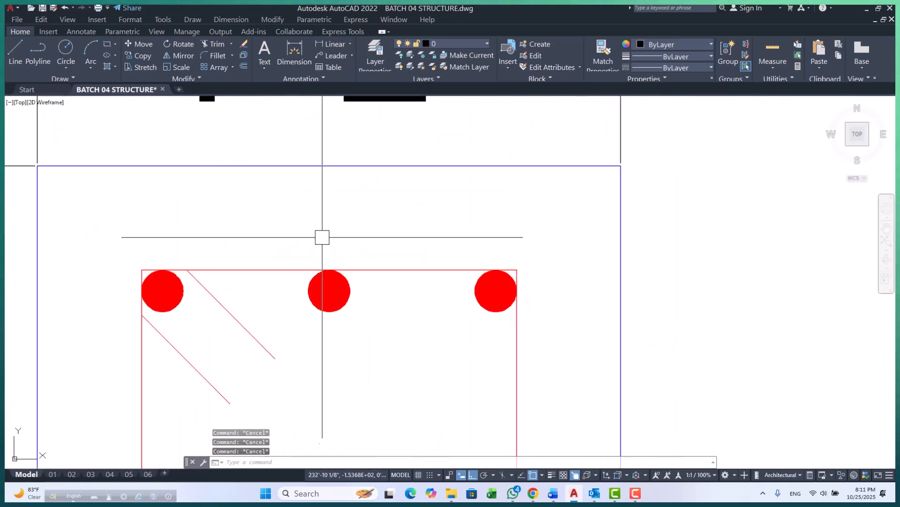
{"action": "scroll", "coordinate": [285, 249], "scroll_direction": "down", "scroll_amount": 4}
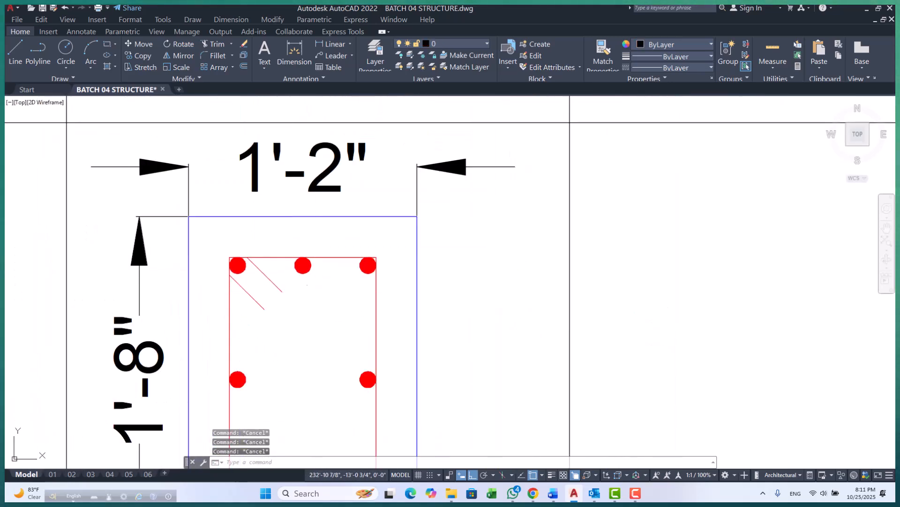
{"action": "scroll", "coordinate": [314, 292], "scroll_direction": "up", "scroll_amount": 2}
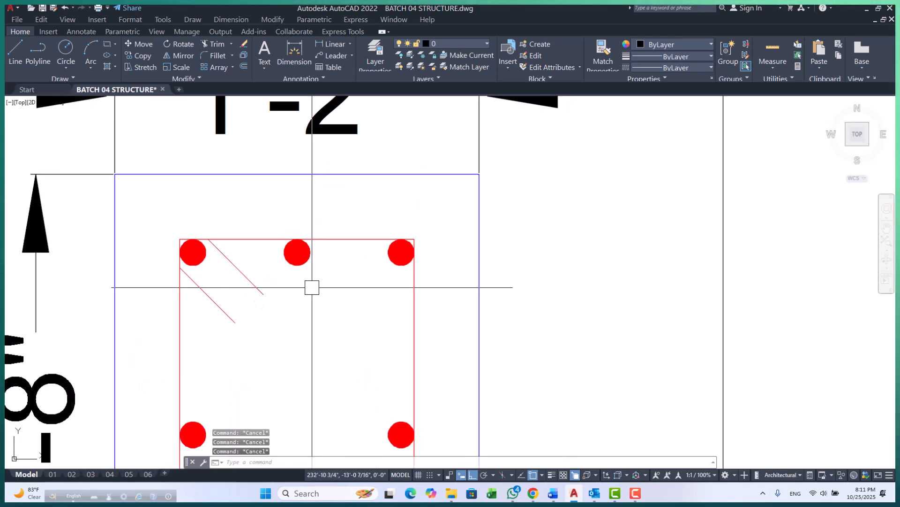
{"action": "left_click", "coordinate": [263, 187]}
{"action": "left_click", "coordinate": [337, 302]}
{"action": "key", "text": "Escape"}
{"action": "scroll", "coordinate": [269, 204], "scroll_direction": "down", "scroll_amount": 4}
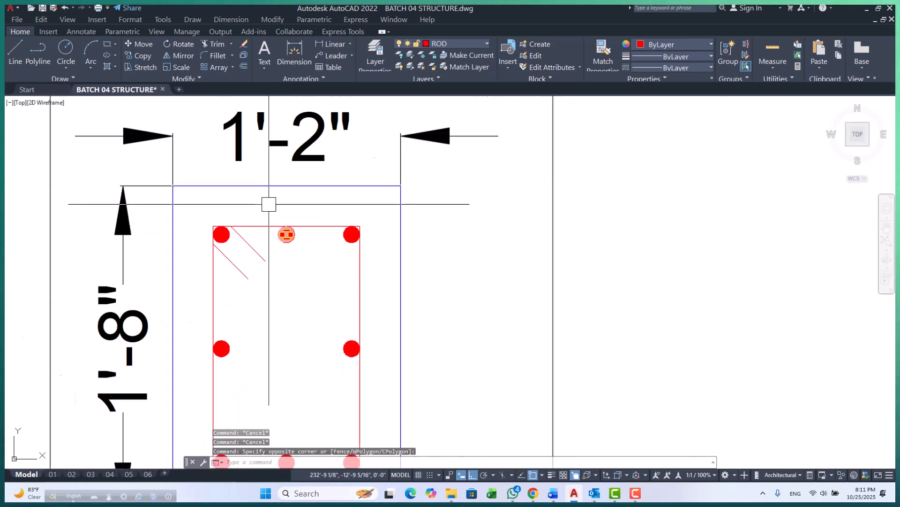
{"action": "scroll", "coordinate": [279, 235], "scroll_direction": "up", "scroll_amount": 4}
{"action": "scroll", "coordinate": [150, 207], "scroll_direction": "up", "scroll_amount": 4}
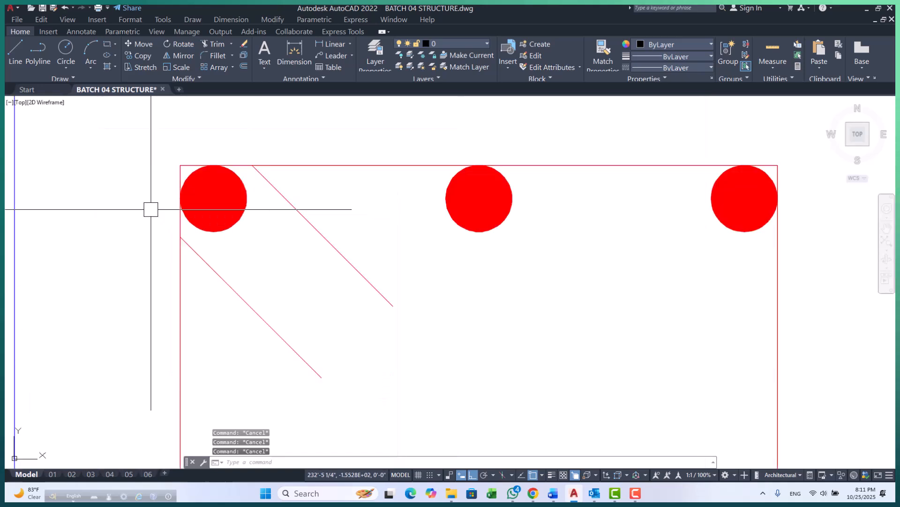
{"action": "scroll", "coordinate": [250, 209], "scroll_direction": "down", "scroll_amount": 2}
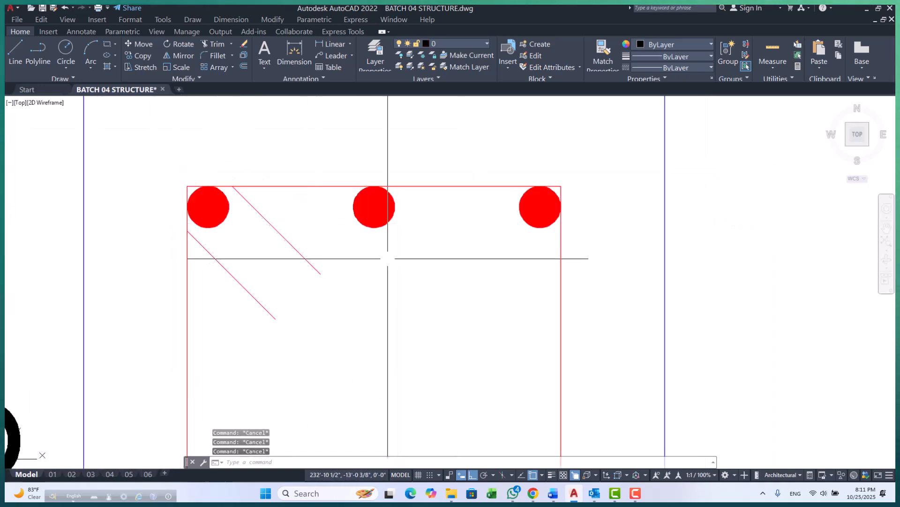
{"action": "middle_click_drag", "start_coordinate": [388, 255], "coordinate": [320, 241]}
{"action": "type", "text": "Do"}
{"action": "key", "text": "Return"}
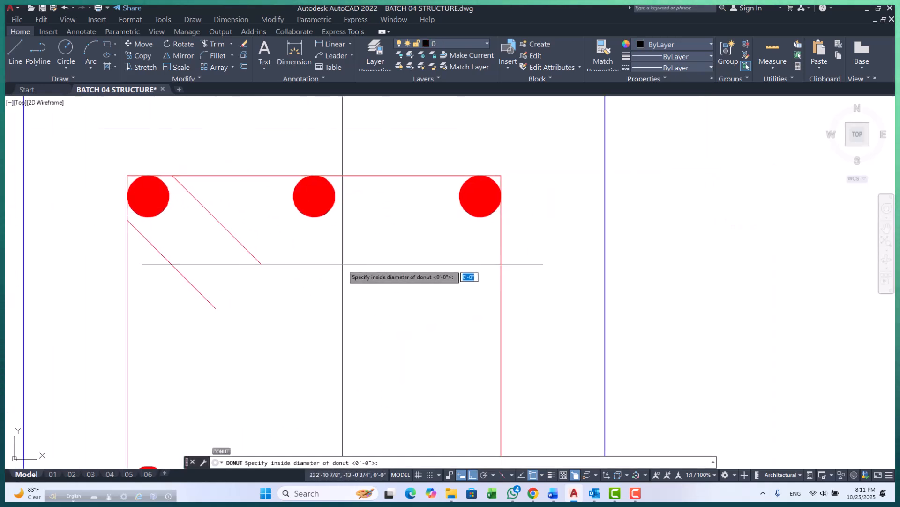
{"action": "key", "text": "Return"}
{"action": "type", "text": "20"}
{"action": "key", "text": "Return"}
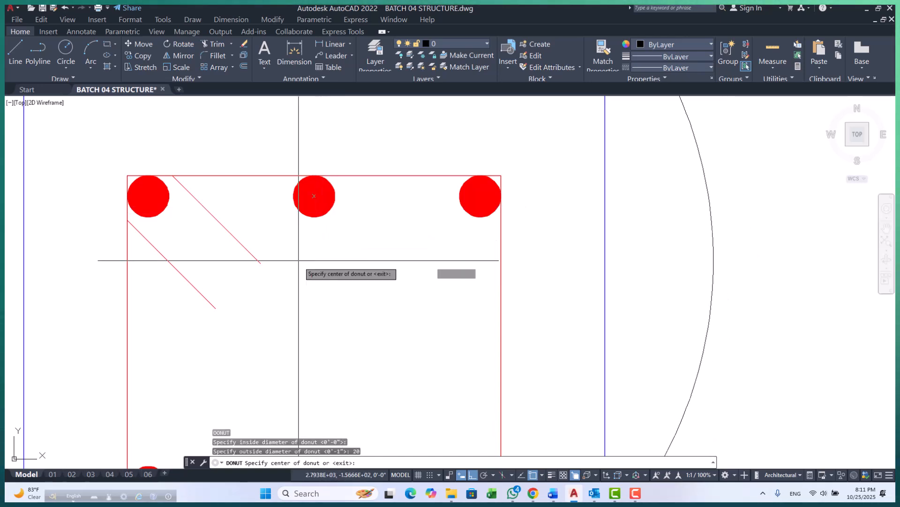
{"action": "key", "text": "Escape"}
{"action": "key", "text": "Escape"}
- Change the colour of the four intermediate bars midway along the C1 tie's sides to cyan
{"action": "scroll", "coordinate": [305, 261], "scroll_direction": "down", "scroll_amount": 4}
{"action": "scroll", "coordinate": [292, 228], "scroll_direction": "up", "scroll_amount": 5}
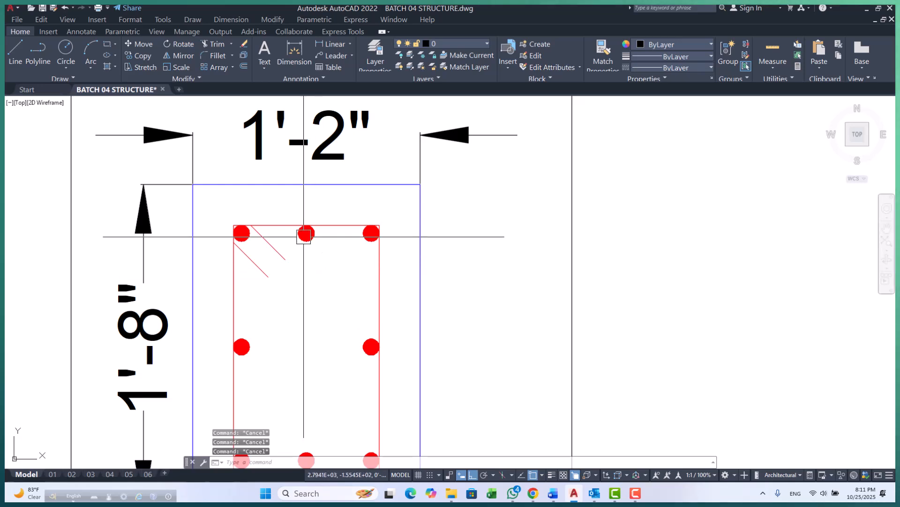
{"action": "left_click", "coordinate": [266, 191]}
{"action": "left_click", "coordinate": [390, 300]}
{"action": "scroll", "coordinate": [347, 212], "scroll_direction": "down", "scroll_amount": 3}
{"action": "scroll", "coordinate": [298, 303], "scroll_direction": "up", "scroll_amount": 2}
{"action": "left_click", "coordinate": [270, 238]}
{"action": "left_click", "coordinate": [330, 290]}
{"action": "left_click", "coordinate": [458, 230]}
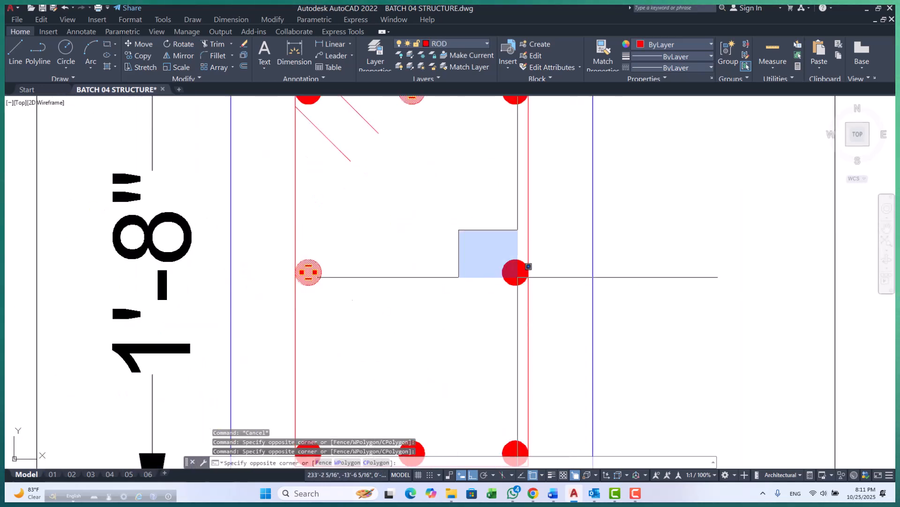
{"action": "left_click", "coordinate": [535, 291]}
{"action": "scroll", "coordinate": [452, 236], "scroll_direction": "down", "scroll_amount": 4}
{"action": "scroll", "coordinate": [422, 310], "scroll_direction": "up", "scroll_amount": 4}
{"action": "left_click", "coordinate": [426, 268]}
{"action": "left_click", "coordinate": [497, 374]}
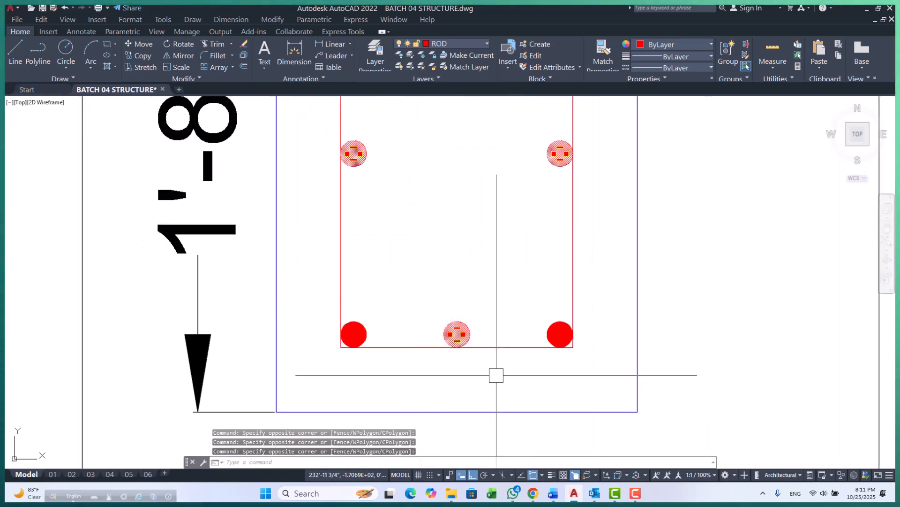
{"action": "left_click", "coordinate": [667, 43]}
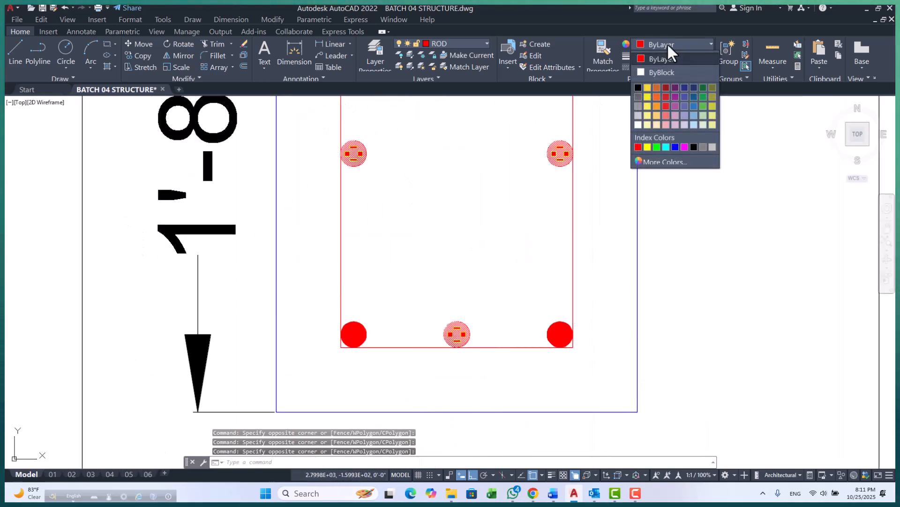
{"action": "left_click", "coordinate": [665, 147]}
{"action": "key", "text": "Escape"}
{"action": "scroll", "coordinate": [267, 238], "scroll_direction": "down", "scroll_amount": 2}
{"action": "scroll", "coordinate": [267, 238], "scroll_direction": "down", "scroll_amount": 2}
{"action": "key", "text": "Escape"}
{"action": "key", "text": "Escape"}
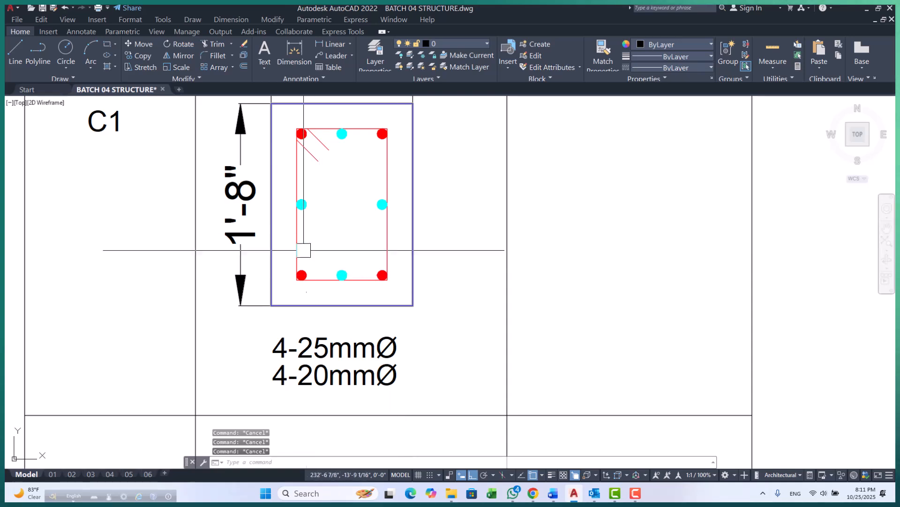
- Copy a red corner bar from the C1 section and paste it beside the 4-25mmØ label
{"action": "scroll", "coordinate": [299, 291], "scroll_direction": "up", "scroll_amount": 2}
{"action": "left_click", "coordinate": [282, 237]}
{"action": "scroll", "coordinate": [357, 235], "scroll_direction": "down", "scroll_amount": 2}
{"action": "scroll", "coordinate": [301, 294], "scroll_direction": "up", "scroll_amount": 3}
{"action": "key", "text": "ctrl+c"}
{"action": "key", "text": "ctrl+v"}
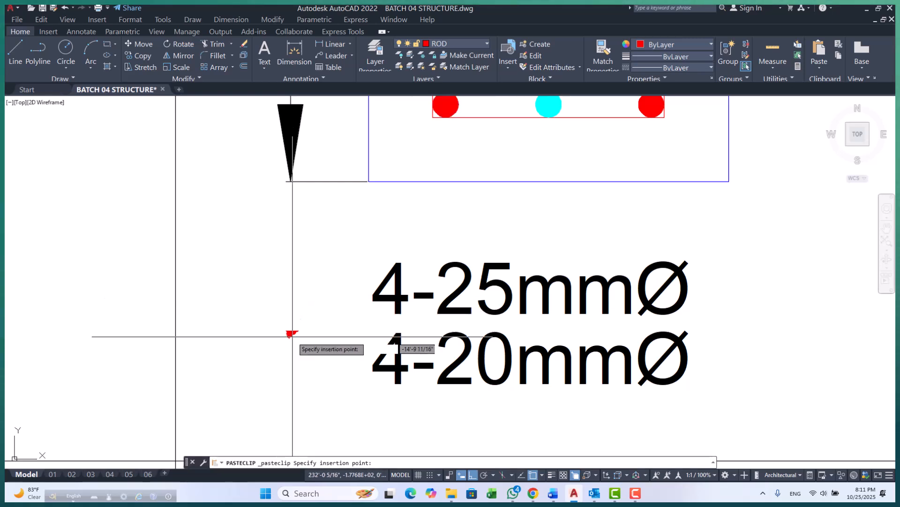
{"action": "left_click", "coordinate": [304, 299]}
- Scale up the pasted red bar symbol beside the 4-25mmØ label
{"action": "scroll", "coordinate": [329, 309], "scroll_direction": "up", "scroll_amount": 2}
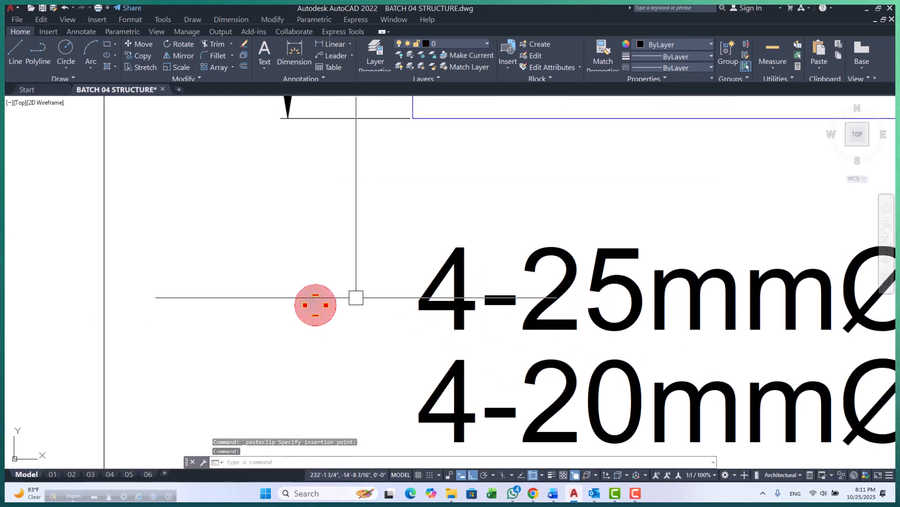
{"action": "key", "text": "Return"}
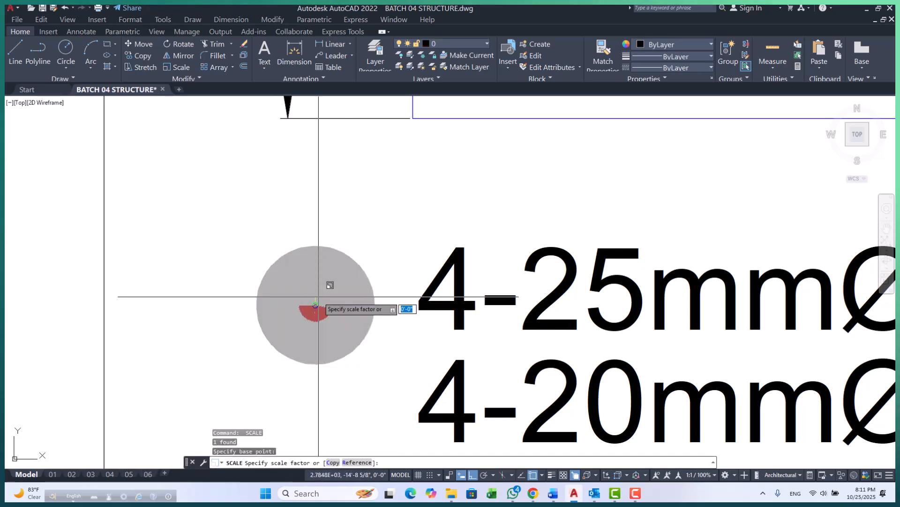
{"action": "key", "text": "Escape"}
{"action": "key", "text": "Escape"}
{"action": "key", "text": "Escape"}
{"action": "scroll", "coordinate": [327, 282], "scroll_direction": "down", "scroll_amount": 6}
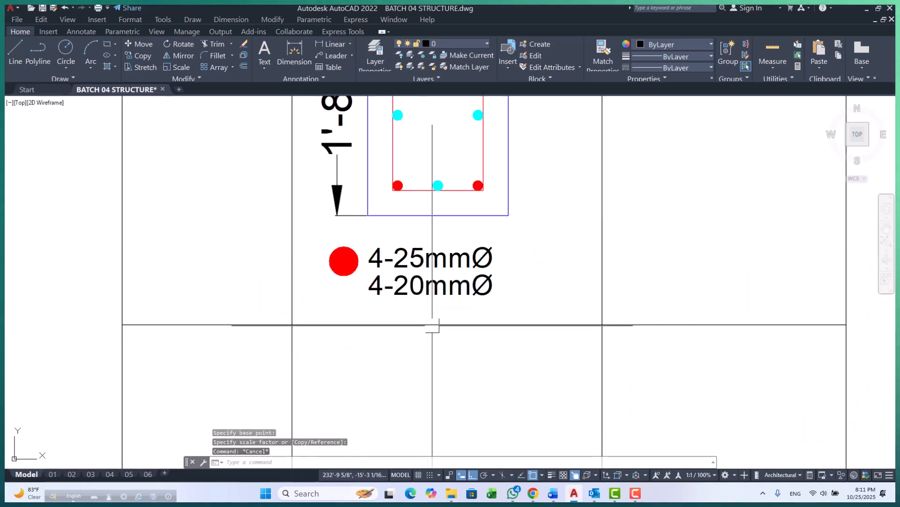
{"action": "scroll", "coordinate": [358, 242], "scroll_direction": "up", "scroll_amount": 4}
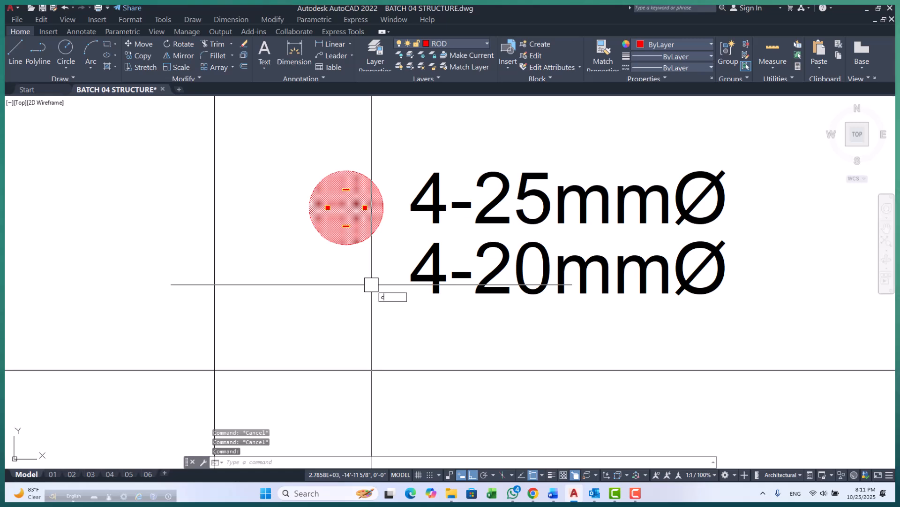
{"action": "type", "text": "o"}
{"action": "key", "text": "space"}
{"action": "left_click", "coordinate": [295, 275]}
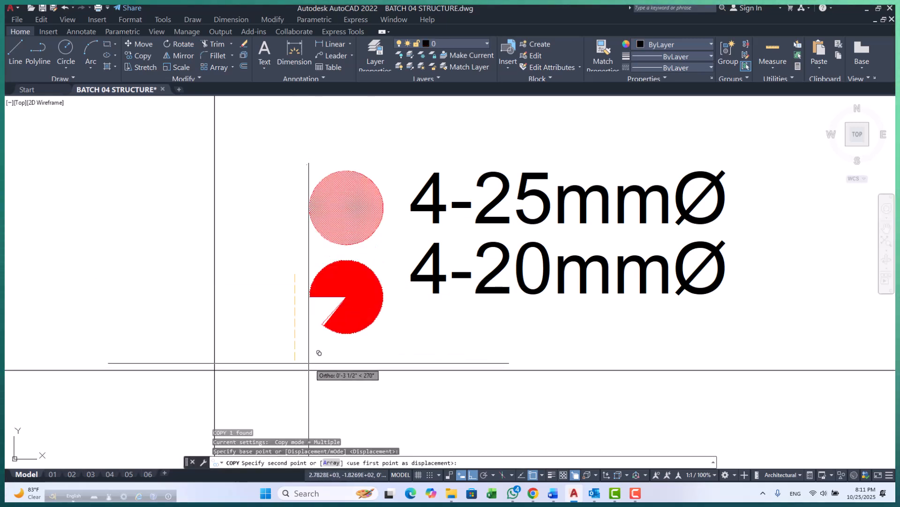
{"action": "key", "text": "Escape"}
{"action": "key", "text": "Escape"}
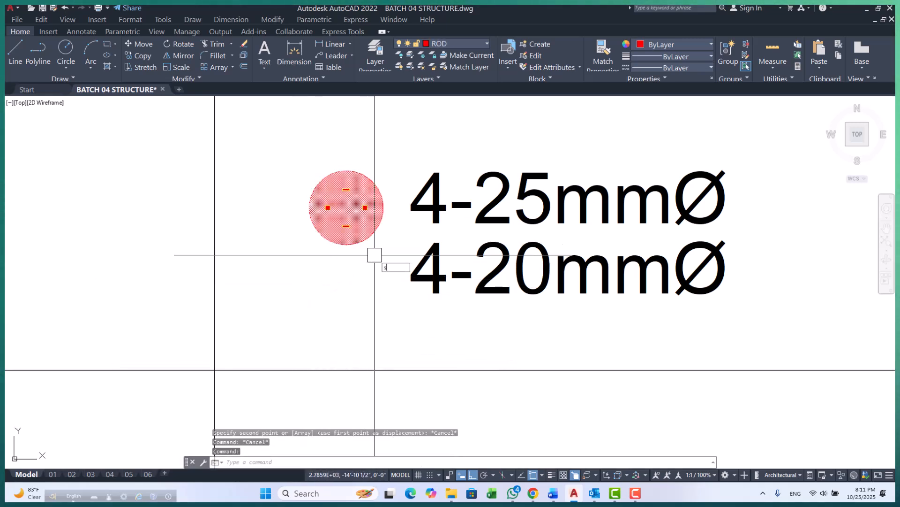
{"action": "type", "text": "sc"}
{"action": "key", "text": "space"}
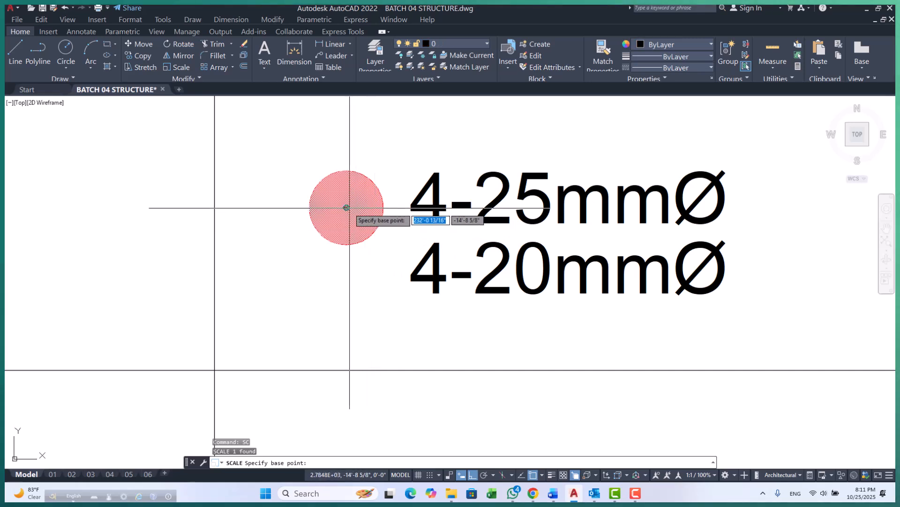
{"action": "left_click", "coordinate": [347, 208]}
{"action": "scroll", "coordinate": [349, 206], "scroll_direction": "up", "scroll_amount": 2}
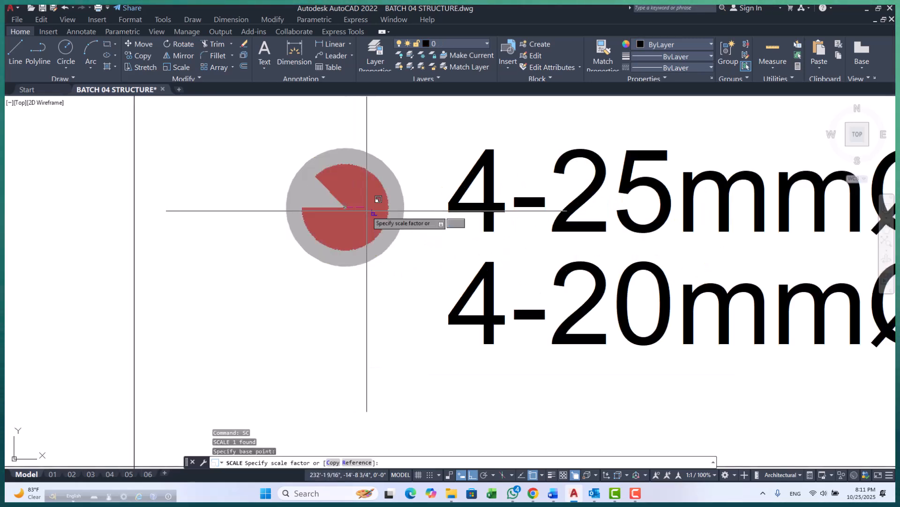
{"action": "key", "text": "Escape"}
{"action": "key", "text": "Escape"}
{"action": "key", "text": "Escape"}
{"action": "scroll", "coordinate": [370, 208], "scroll_direction": "down", "scroll_amount": 3}
{"action": "scroll", "coordinate": [373, 207], "scroll_direction": "up", "scroll_amount": 1}
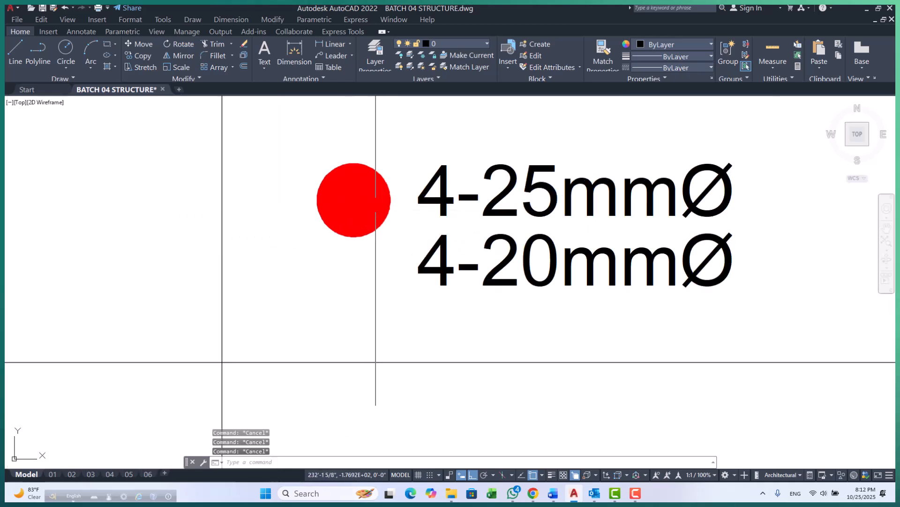
{"action": "key", "text": "space"}
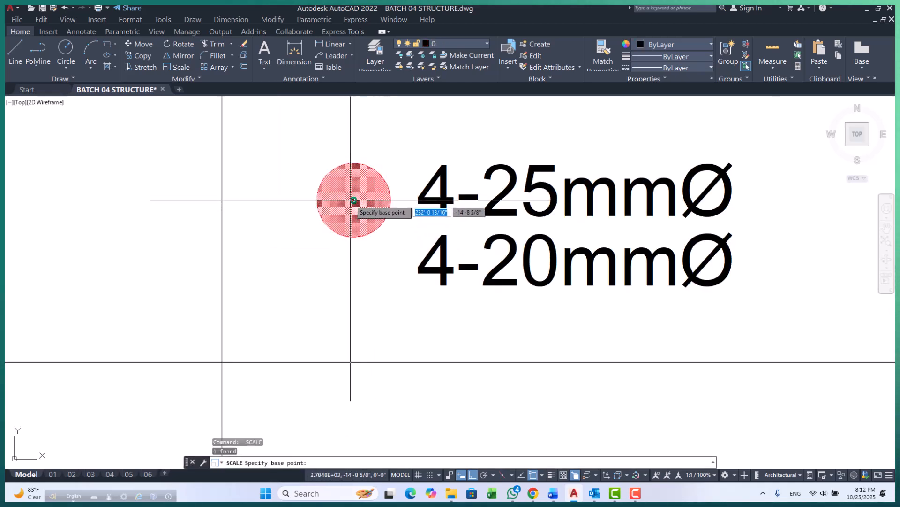
{"action": "left_click", "coordinate": [353, 200]}
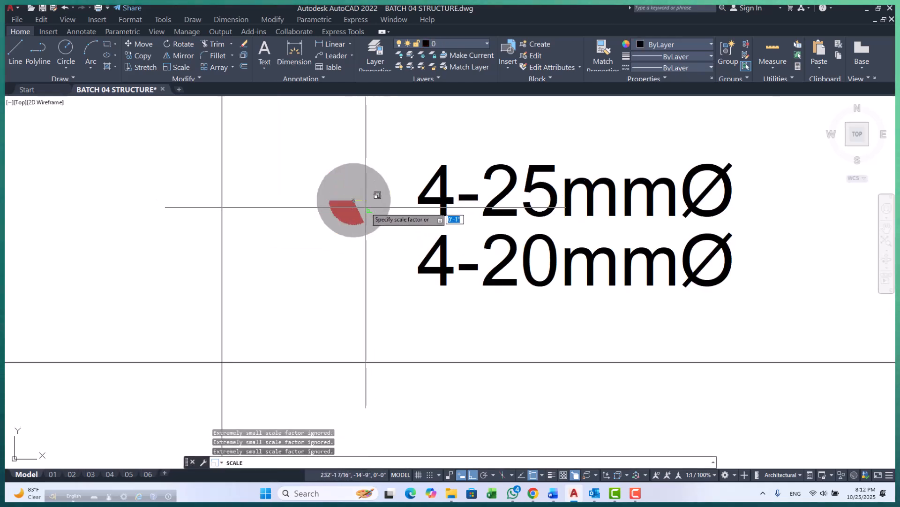
{"action": "key", "text": "Escape"}
{"action": "key", "text": "Escape"}
{"action": "key", "text": "Escape"}
{"action": "scroll", "coordinate": [353, 199], "scroll_direction": "down", "scroll_amount": 2}
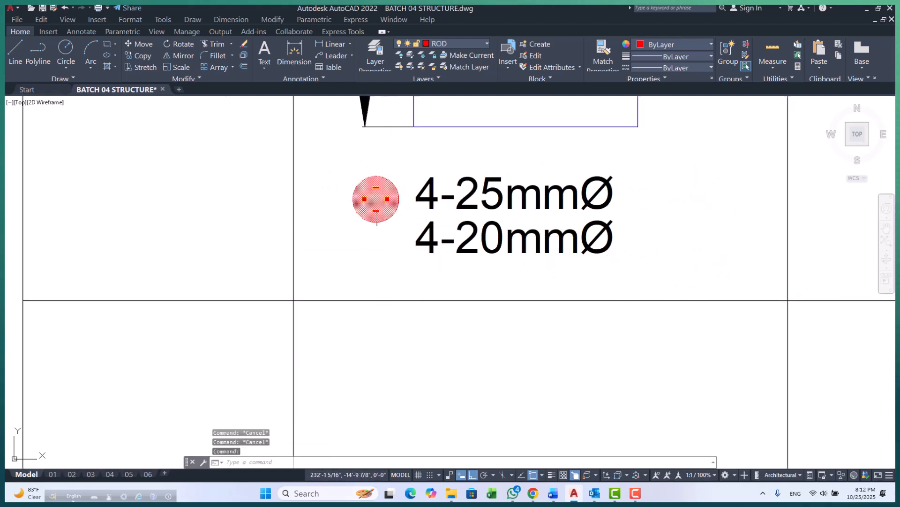
{"action": "scroll", "coordinate": [387, 198], "scroll_direction": "up", "scroll_amount": 4}
{"action": "key", "text": "space"}
{"action": "left_click", "coordinate": [362, 203]}
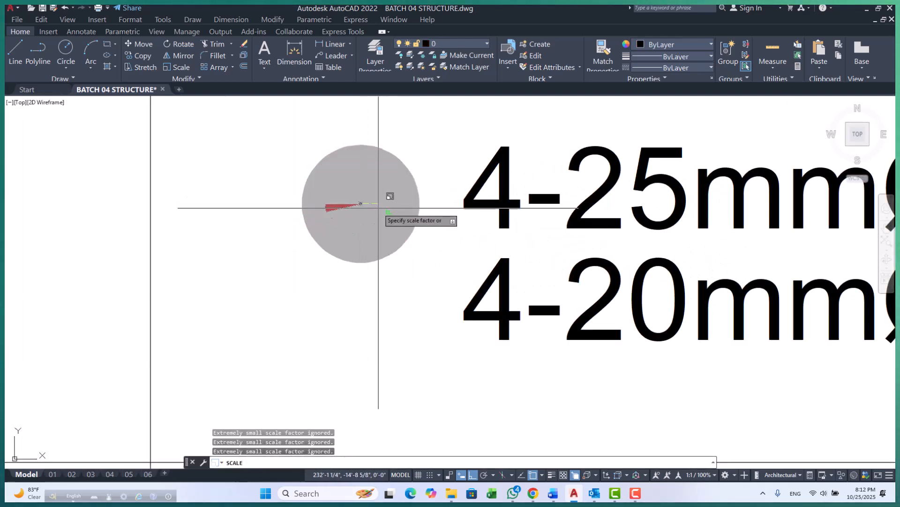
{"action": "key", "text": "Escape"}
{"action": "key", "text": "Escape"}
{"action": "key", "text": "Escape"}
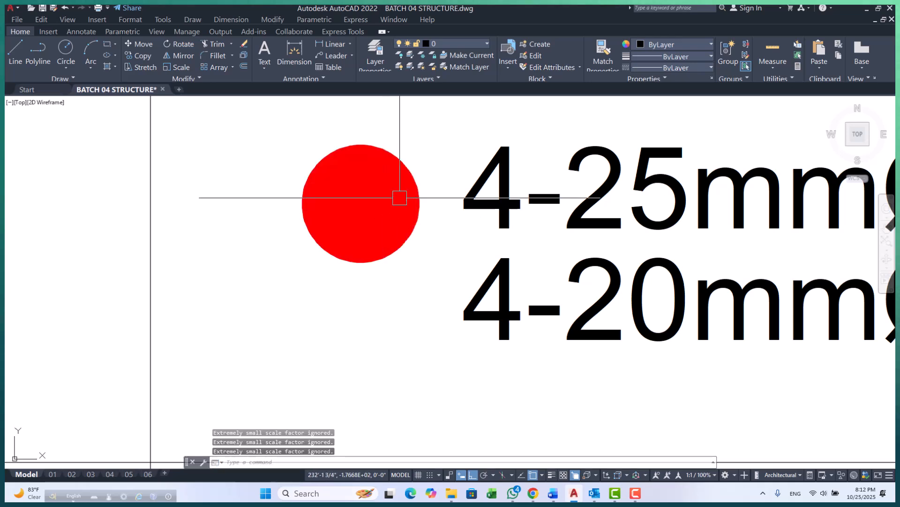
{"action": "scroll", "coordinate": [400, 197], "scroll_direction": "down", "scroll_amount": 5}
{"action": "scroll", "coordinate": [408, 207], "scroll_direction": "up", "scroll_amount": 4}
{"action": "key", "text": "space"}
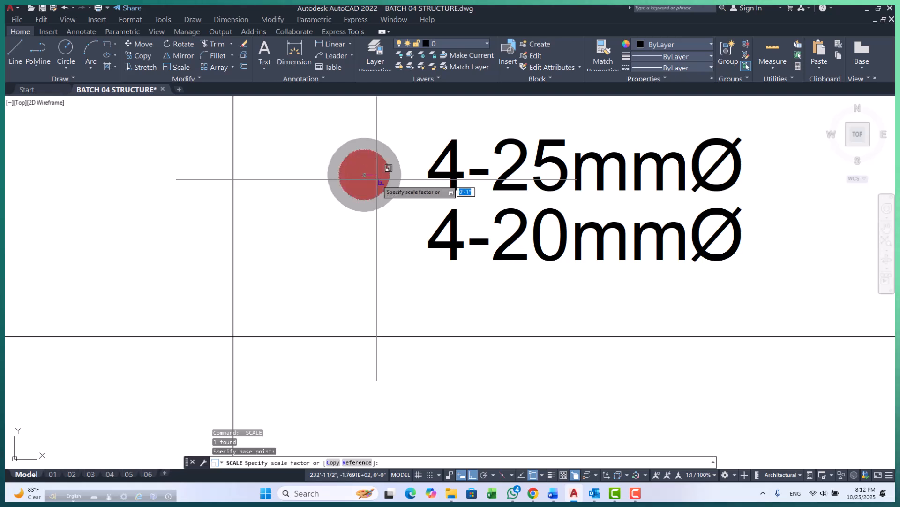
{"action": "key", "text": "Escape"}
{"action": "key", "text": "Escape"}
{"action": "key", "text": "Escape"}
{"action": "scroll", "coordinate": [382, 183], "scroll_direction": "down", "scroll_amount": 5}
{"action": "scroll", "coordinate": [403, 187], "scroll_direction": "up", "scroll_amount": 4}
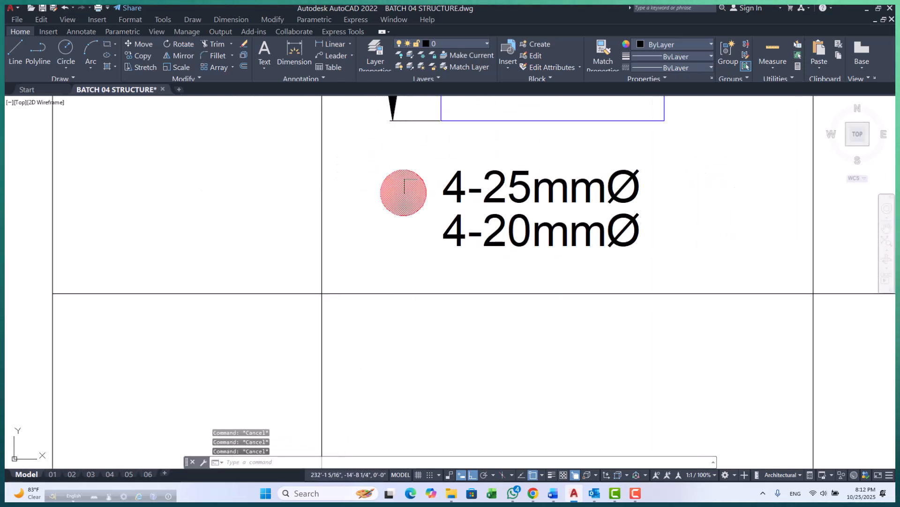
{"action": "left_click", "coordinate": [417, 195]}
{"action": "type", "text": "sc"}
{"action": "key", "text": "space"}
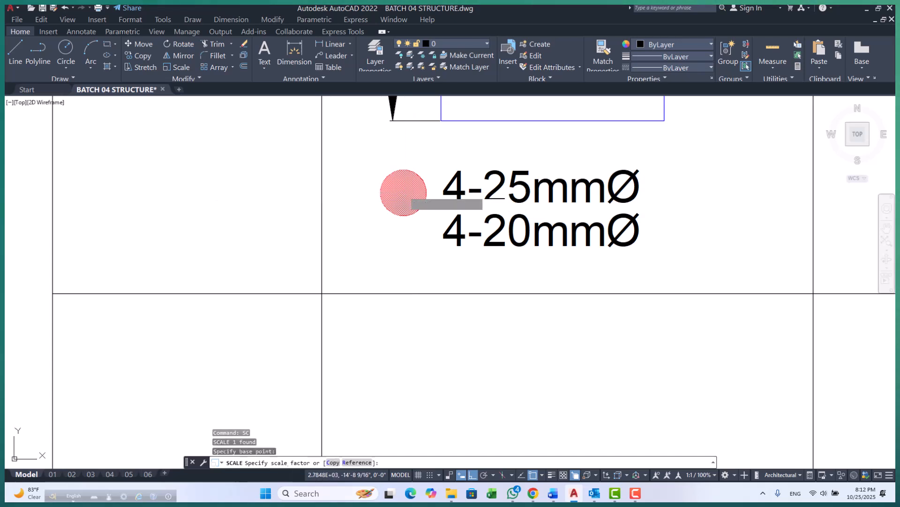
{"action": "left_click", "coordinate": [405, 192]}
{"action": "scroll", "coordinate": [408, 194], "scroll_direction": "up", "scroll_amount": 4}
{"action": "key", "text": "Escape"}
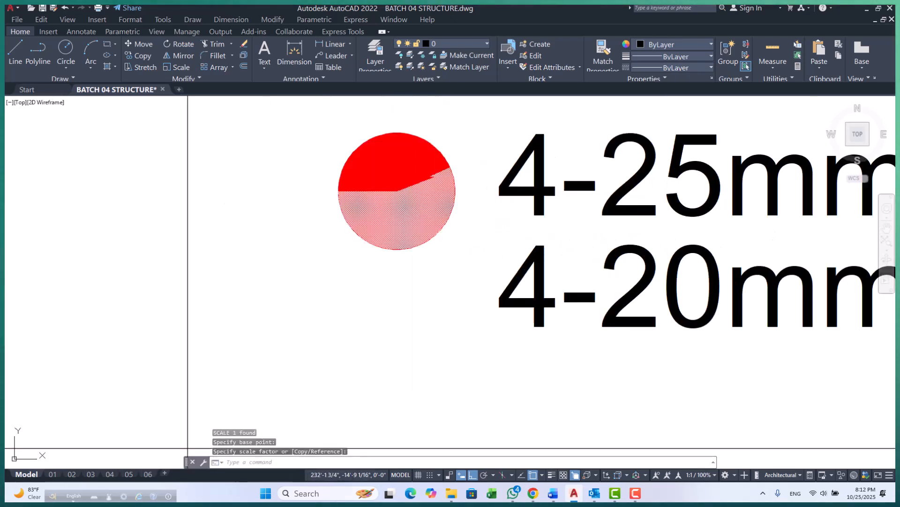
- Scale the red bar symbol beside the 4-25mmØ label by a factor of 0.5 about its centre
{"action": "scroll", "coordinate": [432, 217], "scroll_direction": "down", "scroll_amount": 6}
{"action": "left_click", "coordinate": [397, 199]}
{"action": "scroll", "coordinate": [397, 198], "scroll_direction": "up", "scroll_amount": 2}
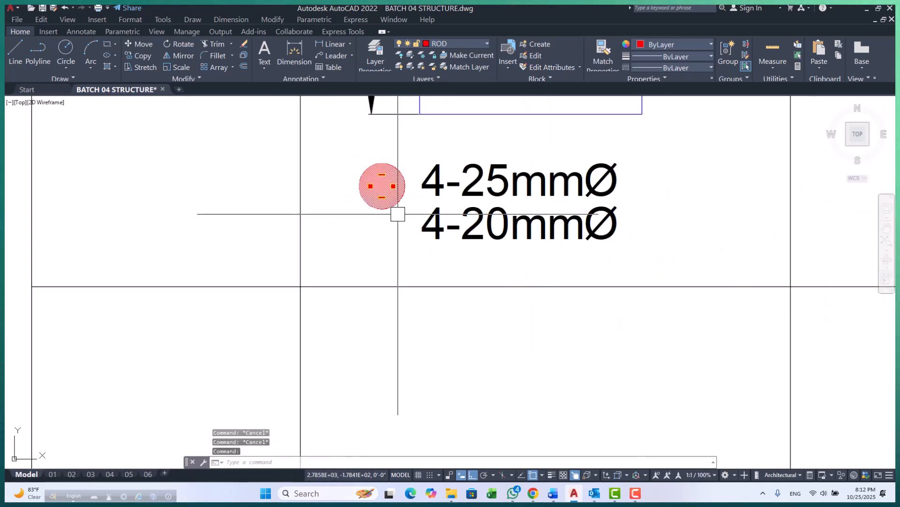
{"action": "key", "text": "space"}
{"action": "left_click", "coordinate": [382, 186]}
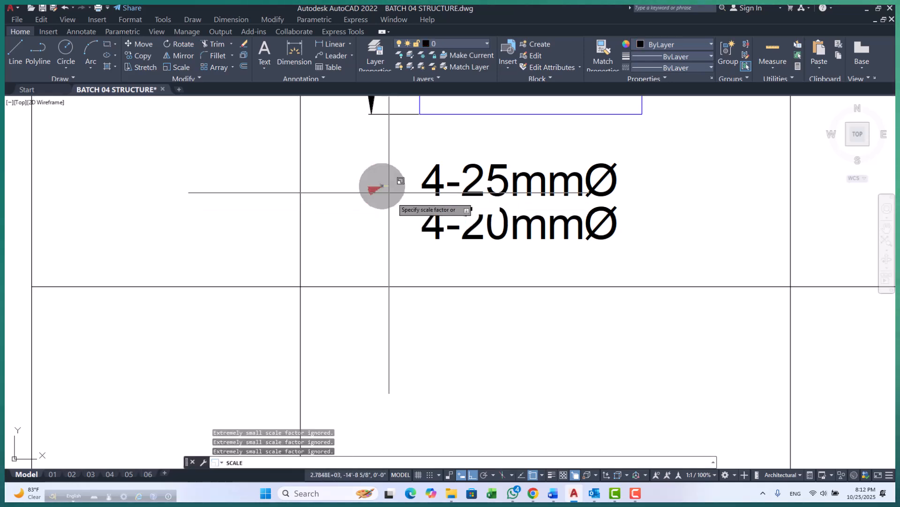
{"action": "type", "text": ".5"}
{"action": "key", "text": "Return"}
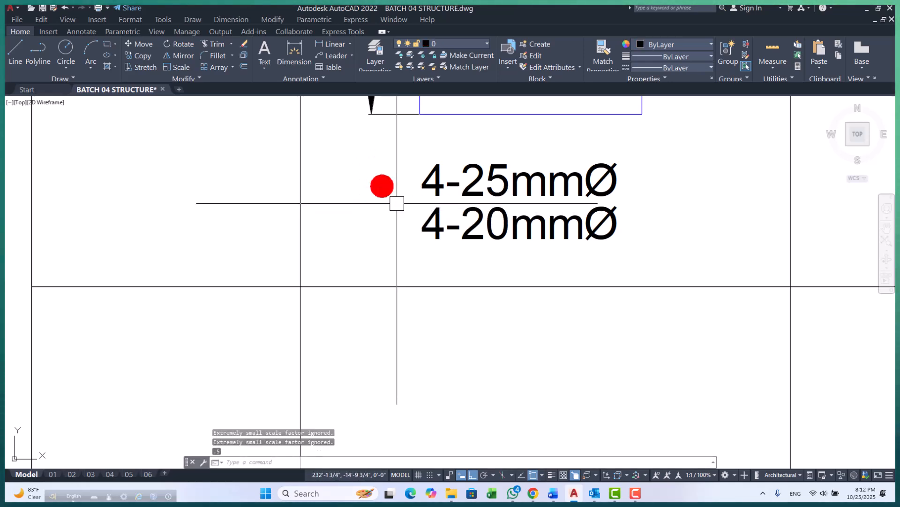
- Move the red bar symbol slightly closer to the 4-25mmØ label
{"action": "scroll", "coordinate": [403, 202], "scroll_direction": "up", "scroll_amount": 5}
{"action": "left_click", "coordinate": [426, 172]}
{"action": "scroll", "coordinate": [413, 219], "scroll_direction": "down", "scroll_amount": 5}
{"action": "left_click", "coordinate": [381, 247]}
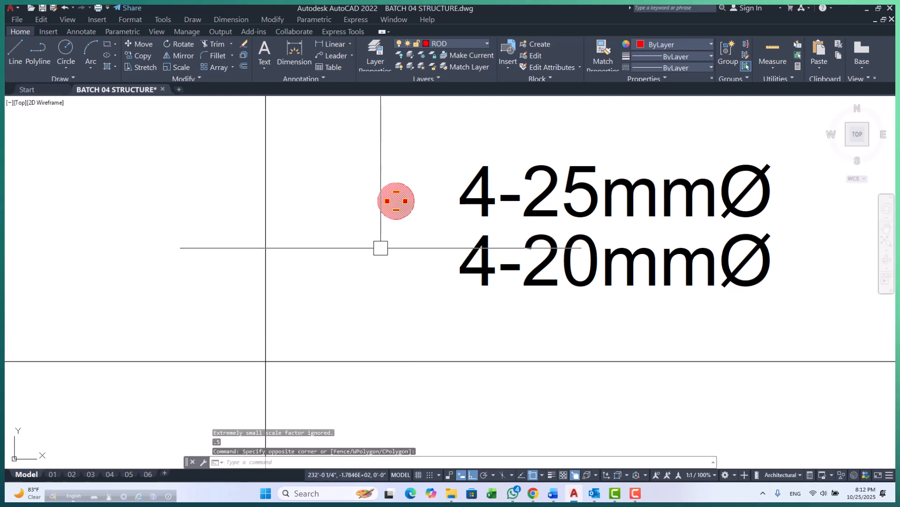
{"action": "key", "text": "space"}
{"action": "left_click", "coordinate": [339, 252]}
{"action": "left_click", "coordinate": [348, 253]}
{"action": "key", "text": "Escape"}
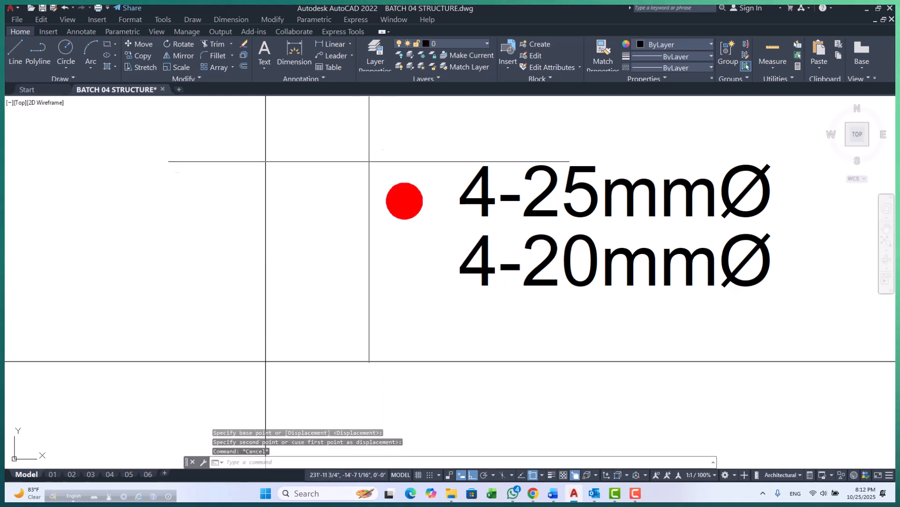
- Copy the red bar symbol beside the 4-25mmØ label straight down to sit beside the 4-20mmØ label
{"action": "left_click", "coordinate": [369, 162]}
{"action": "left_click", "coordinate": [441, 245]}
{"action": "type", "text": "cp"}
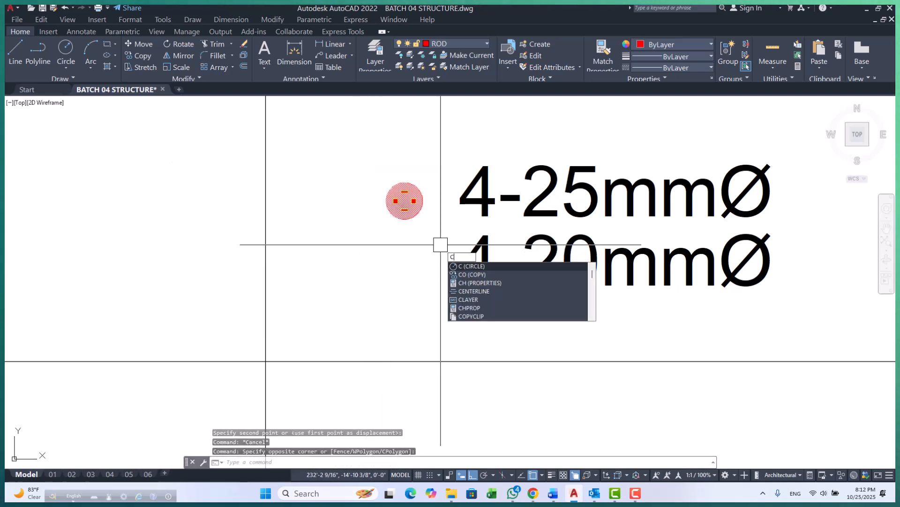
{"action": "key", "text": "Return"}
{"action": "scroll", "coordinate": [422, 245], "scroll_direction": "down", "scroll_amount": 4}
{"action": "left_click", "coordinate": [558, 234]}
{"action": "key", "text": "Escape"}
{"action": "key", "text": "Escape"}
{"action": "key", "text": "Escape"}
- Change the colour of the bar symbol beside the 4-20mmØ label to Cyan
{"action": "scroll", "coordinate": [412, 256], "scroll_direction": "up", "scroll_amount": 4}
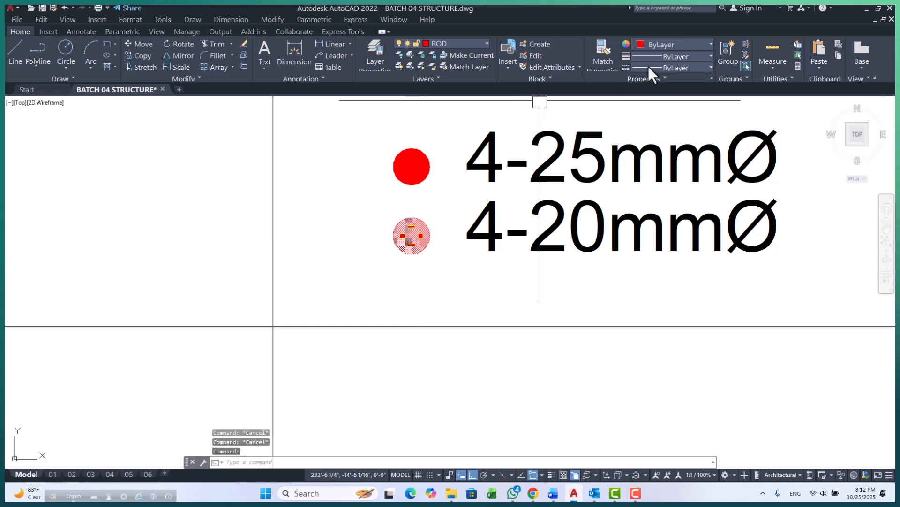
{"action": "left_click", "coordinate": [666, 44]}
{"action": "left_click", "coordinate": [666, 147]}
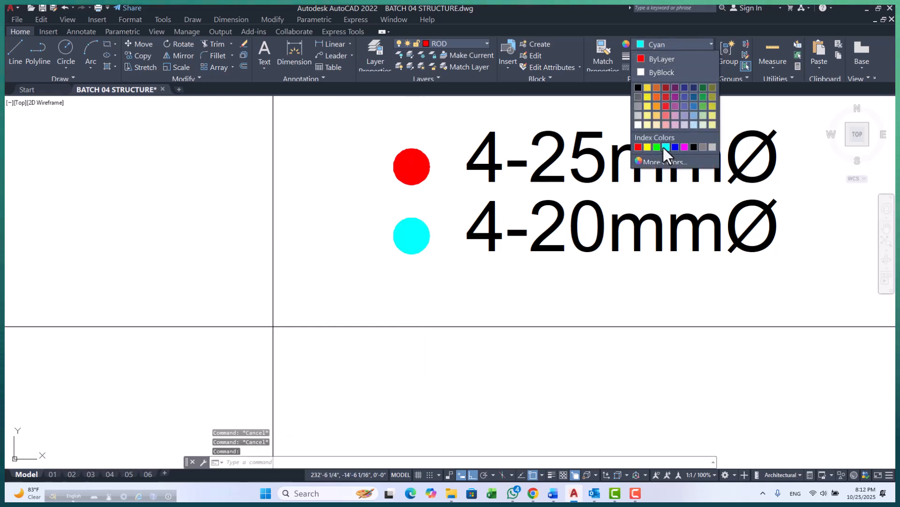
{"action": "key", "text": "Escape"}
{"action": "scroll", "coordinate": [341, 339], "scroll_direction": "down", "scroll_amount": 6}
{"action": "scroll", "coordinate": [277, 204], "scroll_direction": "down", "scroll_amount": 4}
{"action": "scroll", "coordinate": [276, 169], "scroll_direction": "up", "scroll_amount": 6}
{"action": "scroll", "coordinate": [256, 168], "scroll_direction": "down", "scroll_amount": 2}
{"action": "left_click", "coordinate": [257, 164]}
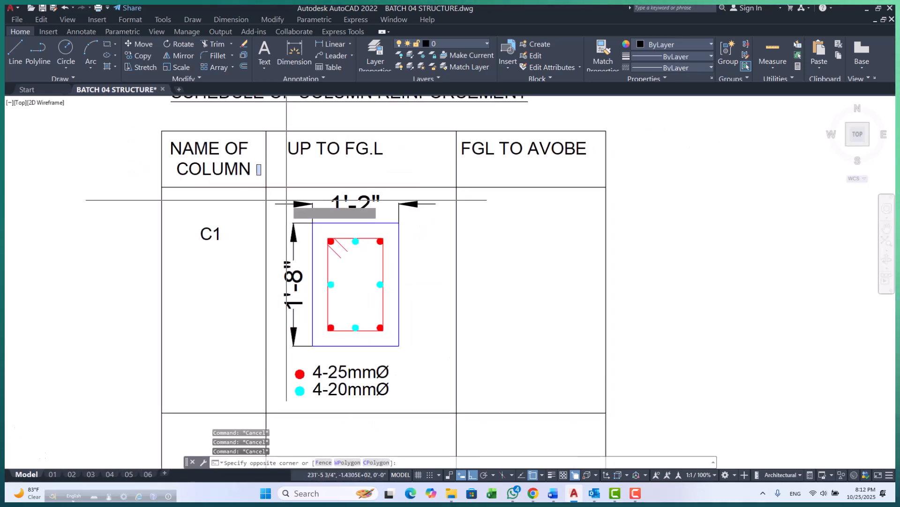
{"action": "scroll", "coordinate": [272, 189], "scroll_direction": "down", "scroll_amount": 2}
{"action": "left_click", "coordinate": [410, 364]}
{"action": "type", "text": "cp"}
{"action": "key", "text": "Return"}
{"action": "key", "text": "Escape"}
{"action": "key", "text": "Escape"}
{"action": "key", "text": "Escape"}
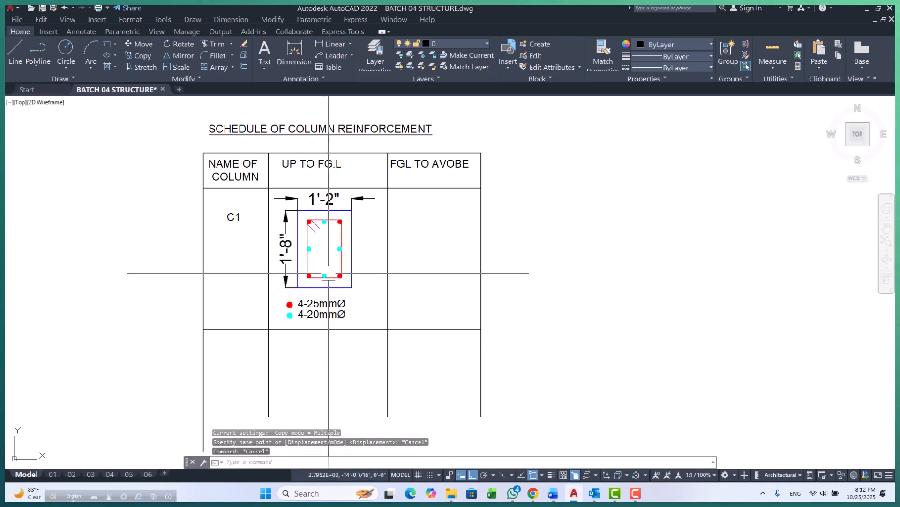
{"action": "scroll", "coordinate": [342, 286], "scroll_direction": "up", "scroll_amount": 4}
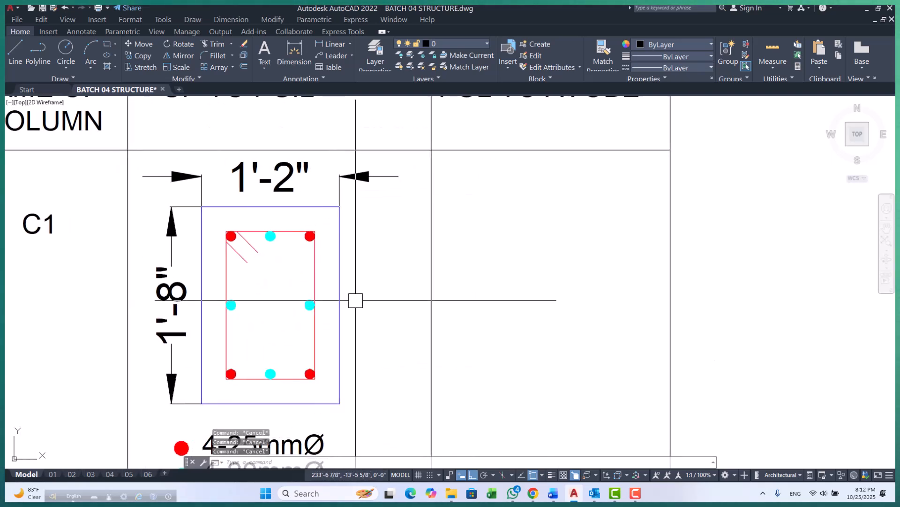
{"action": "type", "text": "Le"}
{"action": "key", "text": "Return"}
{"action": "scroll", "coordinate": [337, 286], "scroll_direction": "up", "scroll_amount": 4}
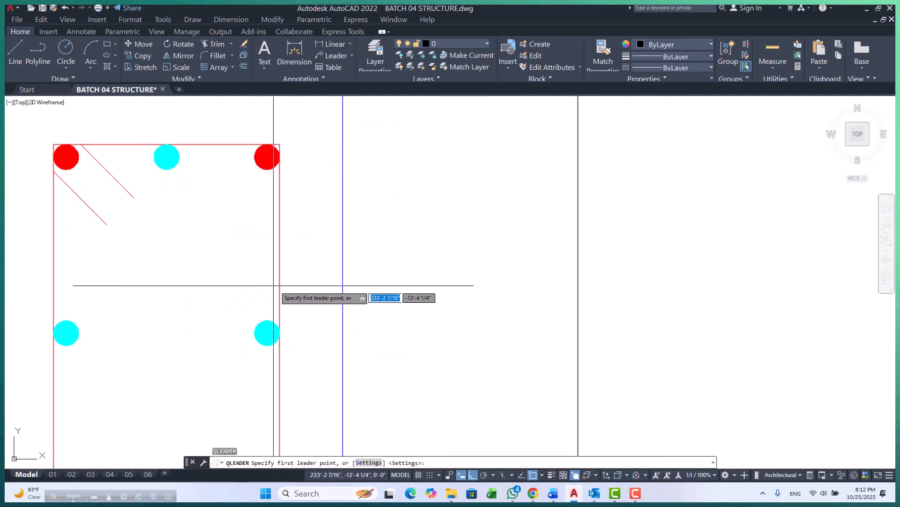
{"action": "scroll", "coordinate": [338, 301], "scroll_direction": "down", "scroll_amount": 4}
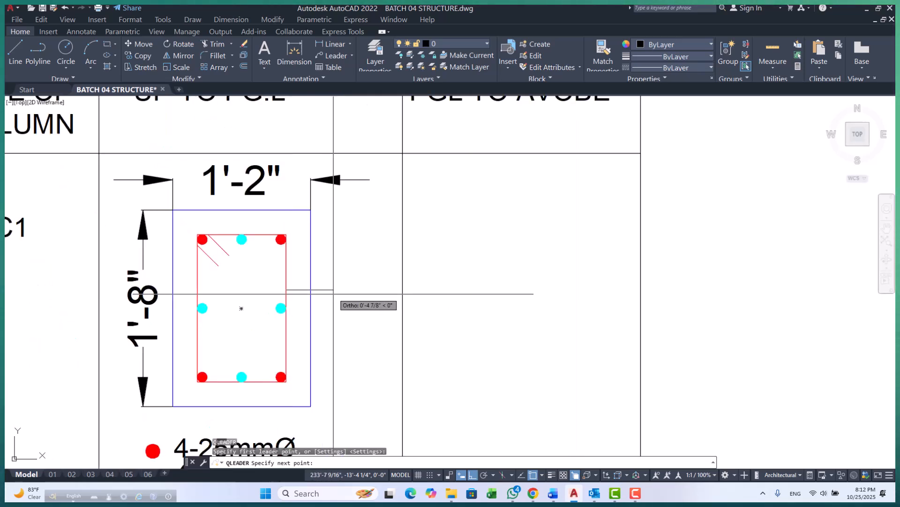
{"action": "key", "text": "Escape"}
- Draw a horizontal quick leader from the right side of the C1 stirrup outward past the column outline
{"action": "type", "text": "le"}
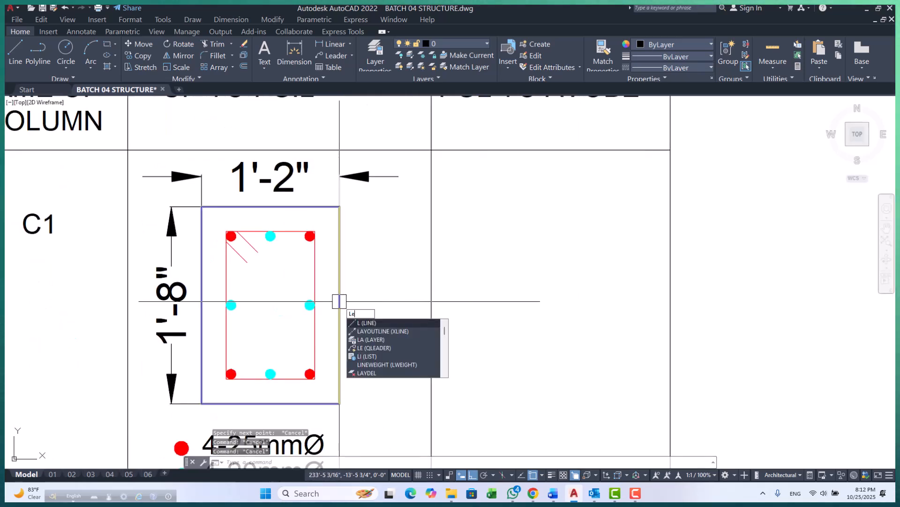
{"action": "key", "text": "Return"}
{"action": "scroll", "coordinate": [474, 312], "scroll_direction": "down", "scroll_amount": 5}
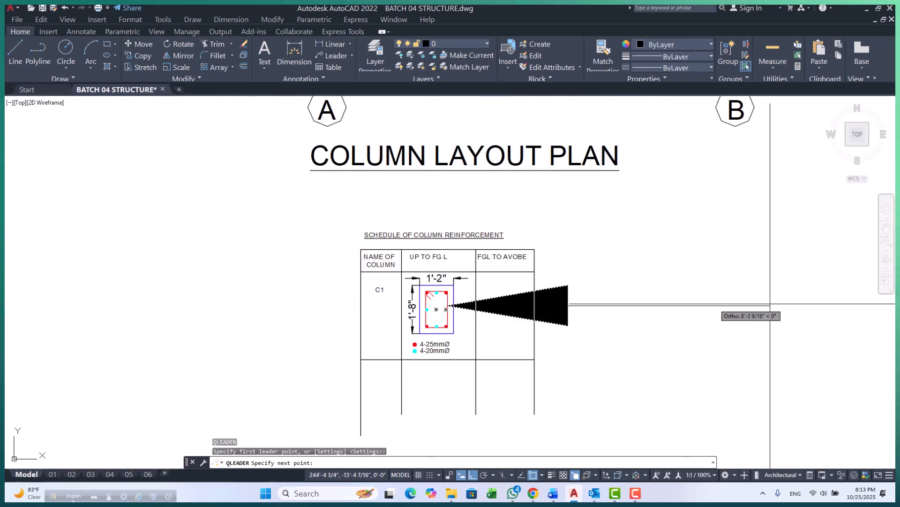
{"action": "scroll", "coordinate": [471, 307], "scroll_direction": "up", "scroll_amount": 5}
{"action": "scroll", "coordinate": [471, 304], "scroll_direction": "up", "scroll_amount": 4}
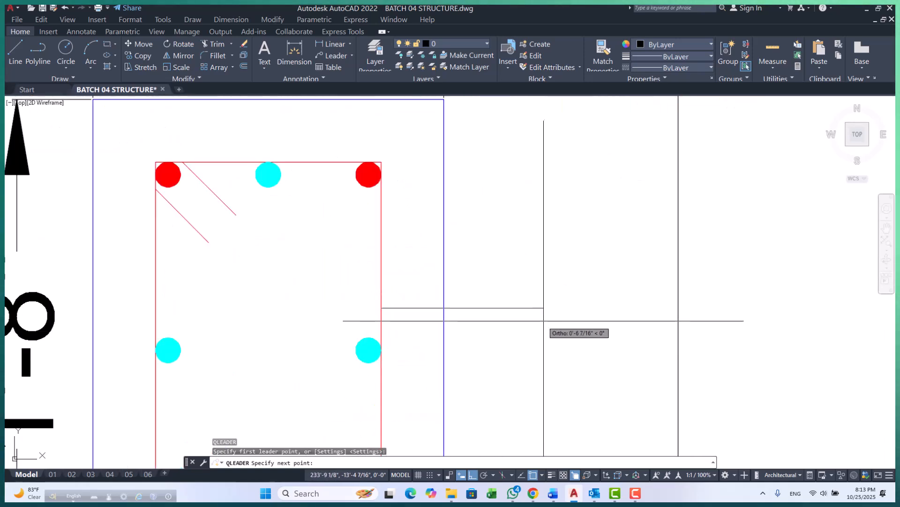
{"action": "key", "text": "Escape"}
{"action": "key", "text": "Escape"}
{"action": "key", "text": "Escape"}
{"action": "scroll", "coordinate": [407, 310], "scroll_direction": "down", "scroll_amount": 4}
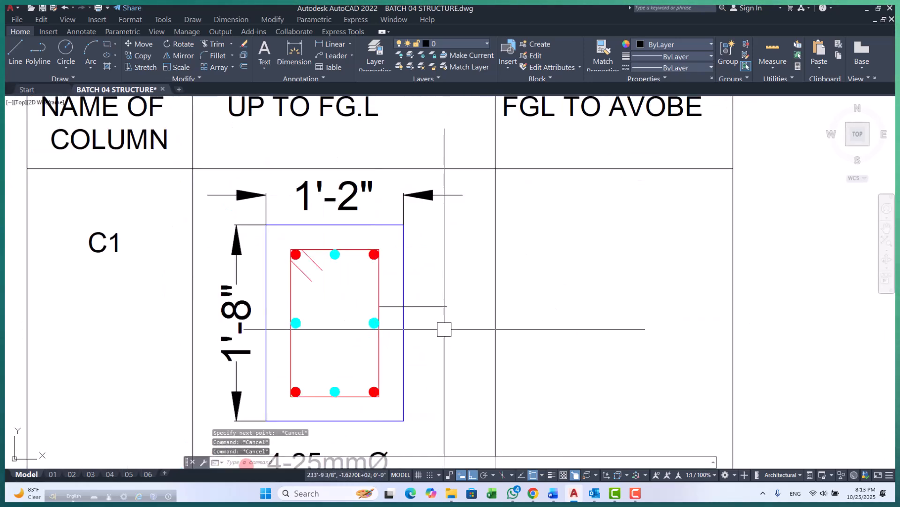
- Match the properties of the 1'-2" dimension onto the stirrup leader
{"action": "type", "text": "ma"}
{"action": "key", "text": "Return"}
{"action": "left_click", "coordinate": [431, 195]}
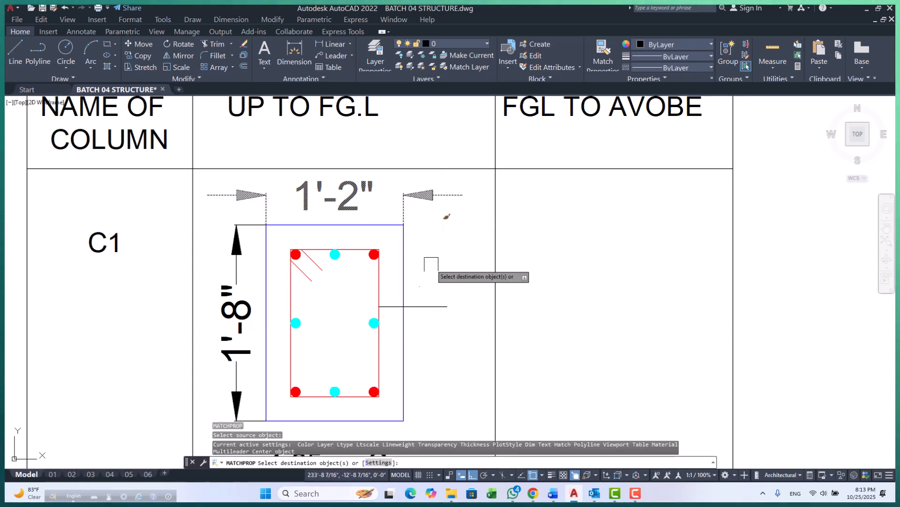
{"action": "left_click", "coordinate": [426, 307]}
{"action": "key", "text": "Escape"}
{"action": "key", "text": "Escape"}
- Copy the FGL TO AVOBE heading text and paste it at the end of the stirrup leader
{"action": "scroll", "coordinate": [453, 328], "scroll_direction": "down", "scroll_amount": 4}
{"action": "scroll", "coordinate": [394, 237], "scroll_direction": "up", "scroll_amount": 4}
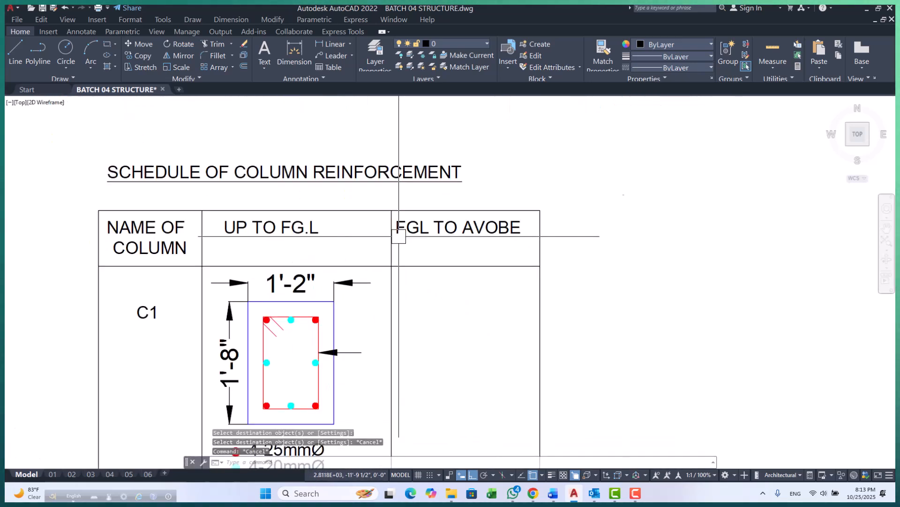
{"action": "left_click", "coordinate": [433, 235]}
{"action": "key", "text": "ctrl+c"}
{"action": "scroll", "coordinate": [430, 242], "scroll_direction": "down", "scroll_amount": 2}
{"action": "scroll", "coordinate": [405, 318], "scroll_direction": "up", "scroll_amount": 5}
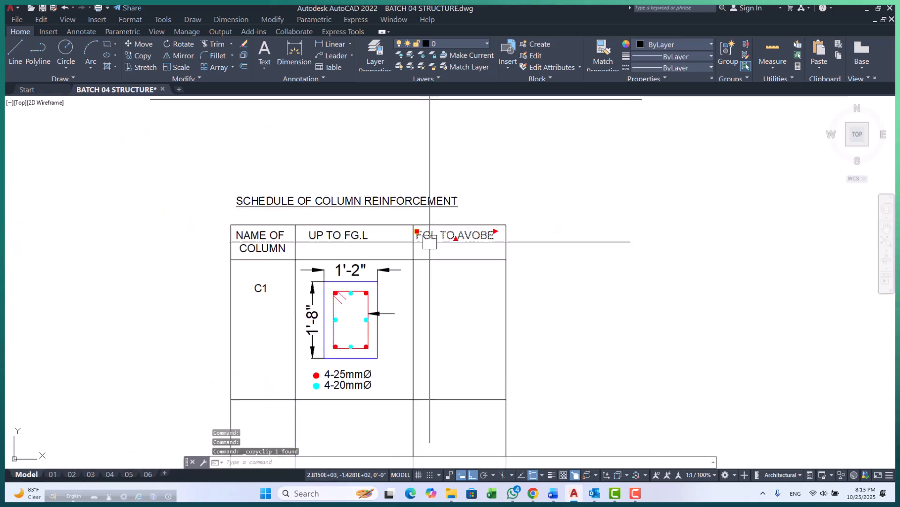
{"action": "key", "text": "ctrl+v"}
{"action": "key", "text": "Escape"}
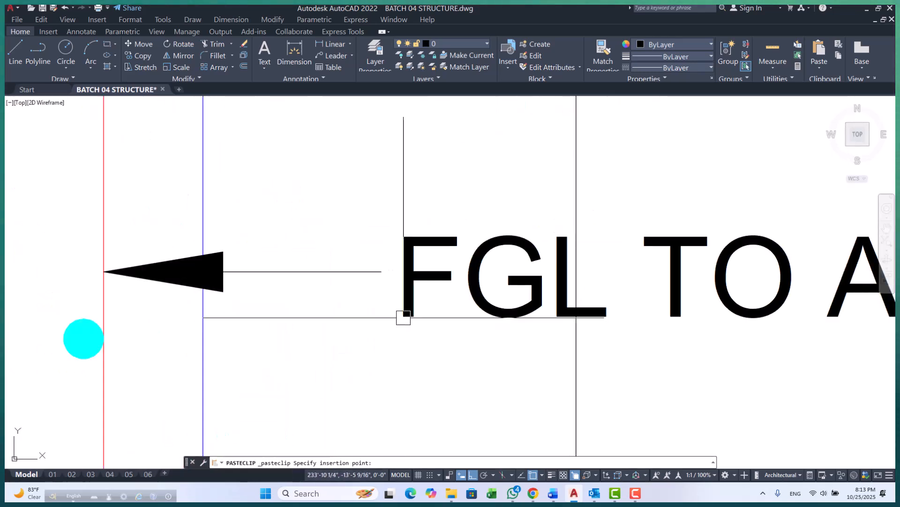
{"action": "scroll", "coordinate": [234, 283], "scroll_direction": "down", "scroll_amount": 5}
{"action": "key", "text": "Escape"}
{"action": "double_click", "coordinate": [286, 287]}
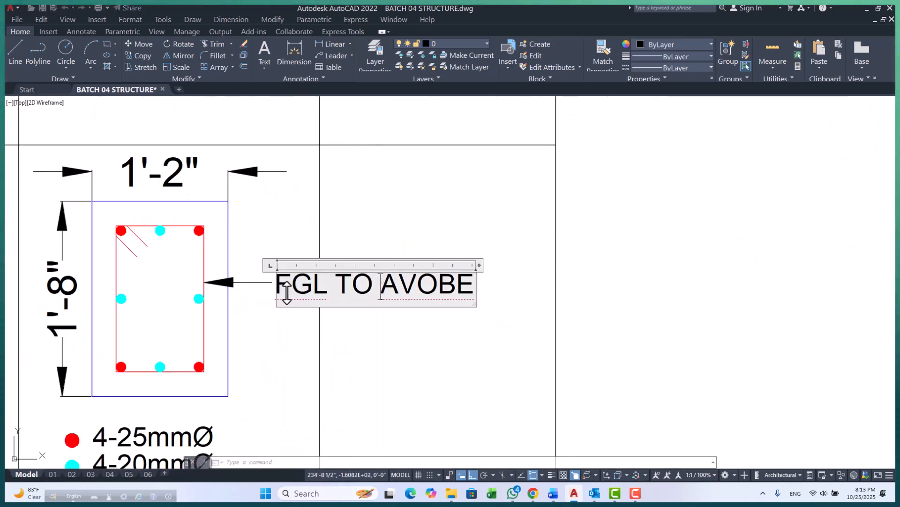
{"action": "left_click_drag", "start_coordinate": [277, 286], "coordinate": [423, 296]}
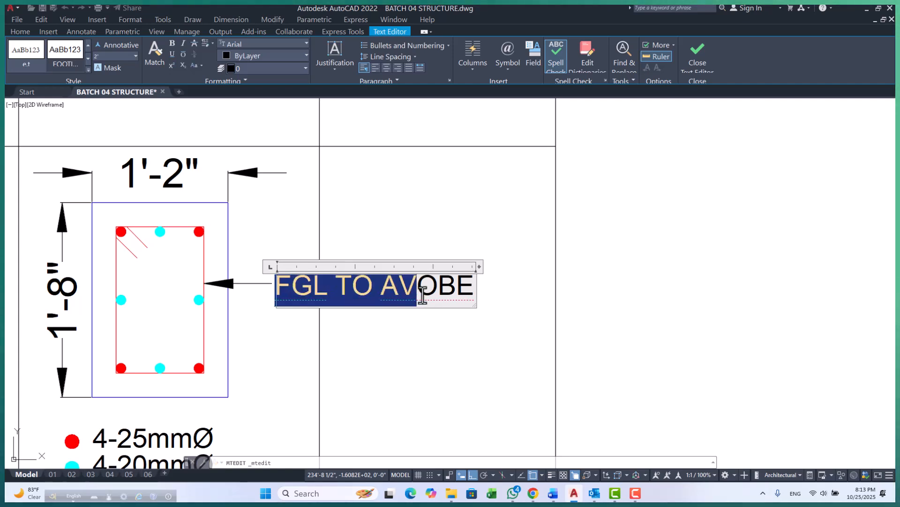
{"action": "left_click", "coordinate": [280, 287]}
{"action": "left_click", "coordinate": [187, 286]}
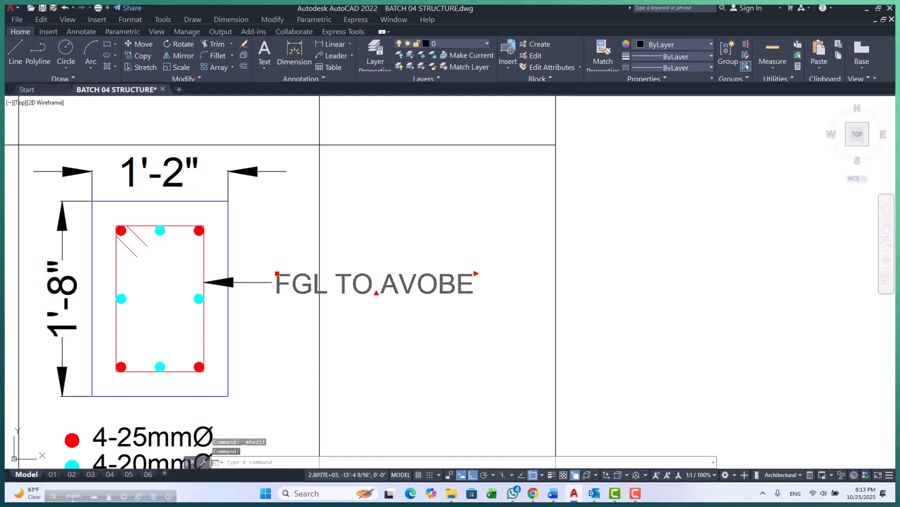
- Replace the pasted text at the stirrup leader with 10mmØ@4"c/c
{"action": "double_click", "coordinate": [279, 287]}
{"action": "left_click_drag", "start_coordinate": [278, 287], "coordinate": [468, 294]}
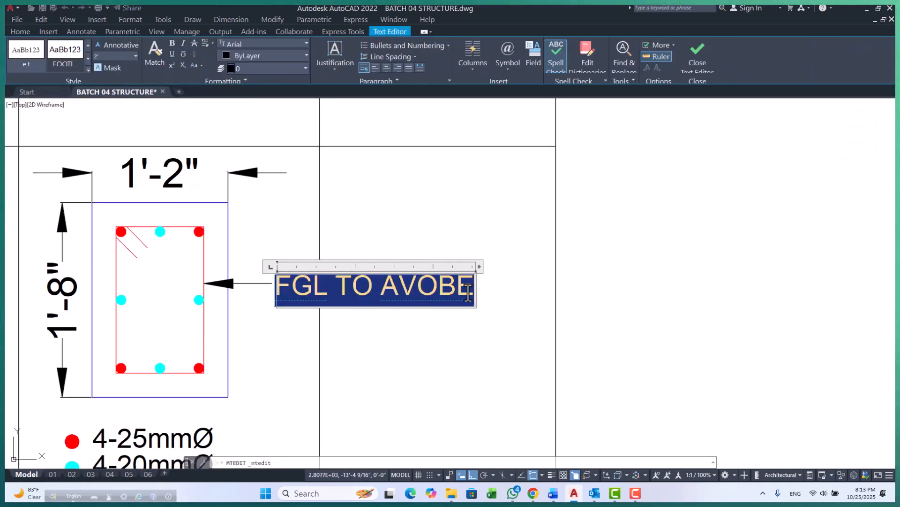
{"action": "type", "text": "10"}
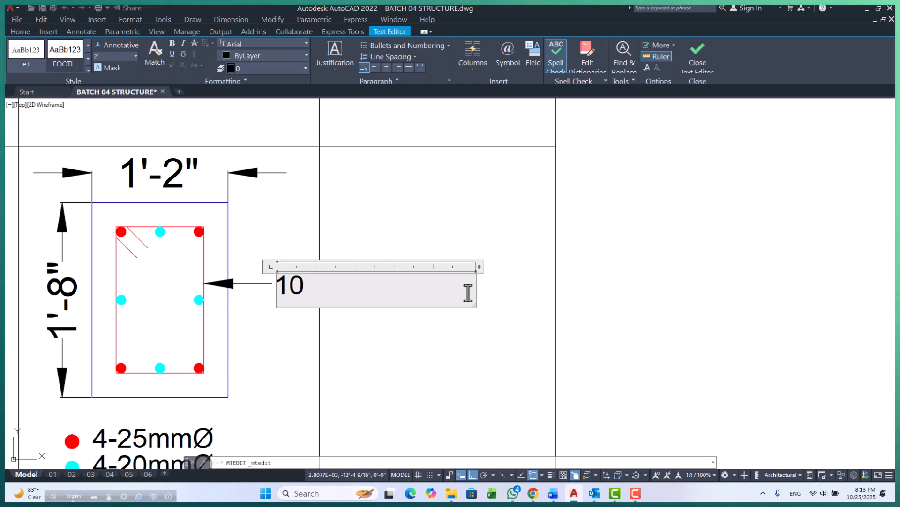
{"action": "type", "text": "mmØ"}
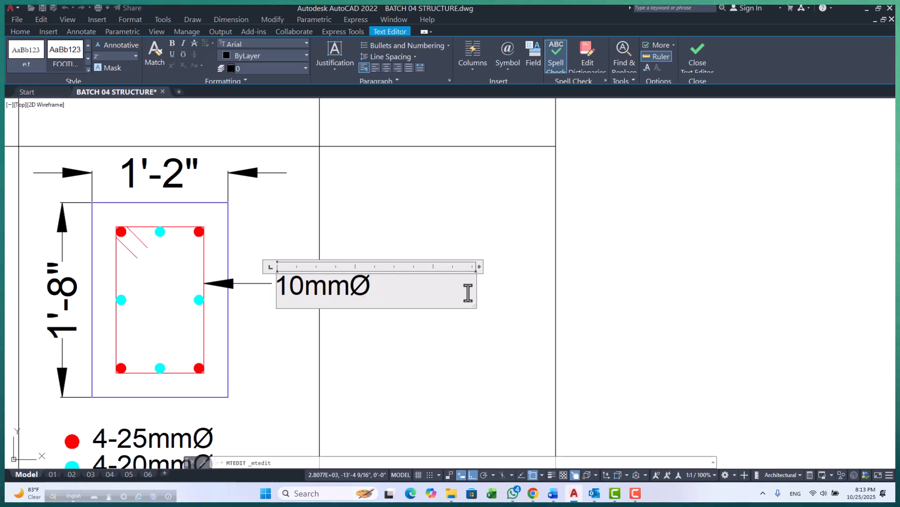
{"action": "type", "text": "@4"}
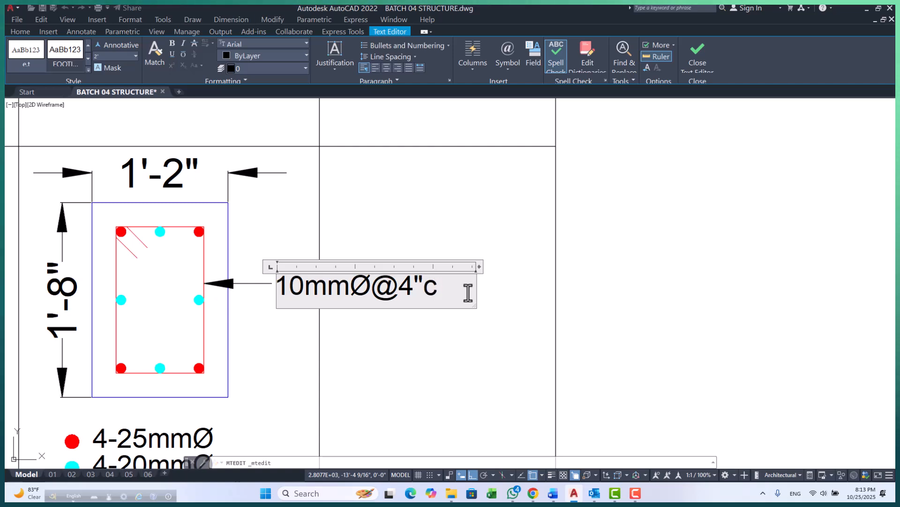
{"action": "type", "text": "c"}
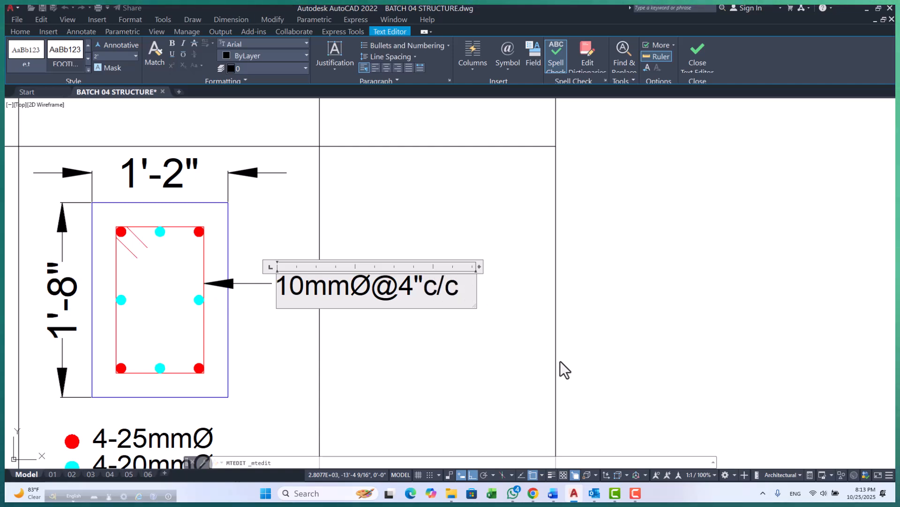
{"action": "left_click", "coordinate": [511, 387]}
{"action": "key", "text": "Escape"}
{"action": "key", "text": "Escape"}
{"action": "key", "text": "Escape"}
{"action": "scroll", "coordinate": [375, 349], "scroll_direction": "down", "scroll_amount": 2}
{"action": "mouse_move", "coordinate": [375, 350]}
{"action": "middle_mouse_down"}
{"action": "mouse_move", "coordinate": [327, 327]}
{"action": "mouse_move", "coordinate": [307, 265]}
{"action": "middle_mouse_up"}
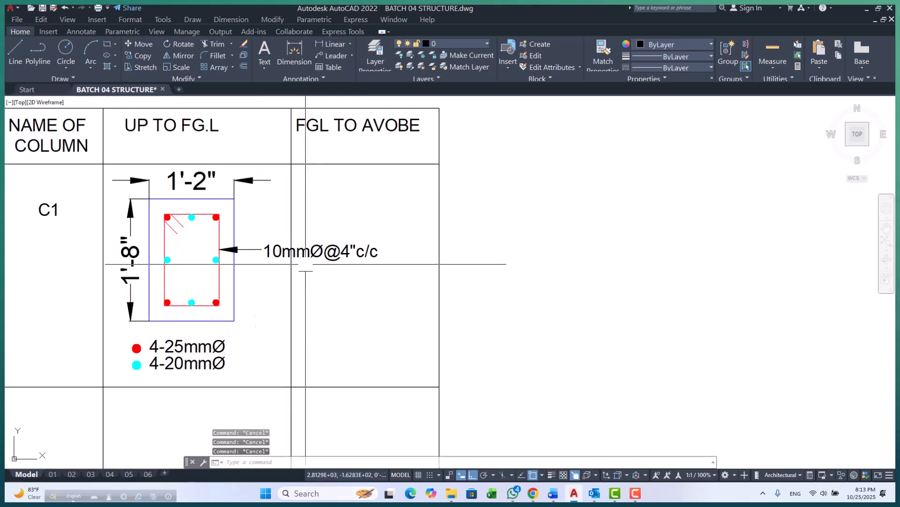
{"action": "scroll", "coordinate": [307, 264], "scroll_direction": "down", "scroll_amount": 2}
{"action": "scroll", "coordinate": [218, 173], "scroll_direction": "up", "scroll_amount": 2}
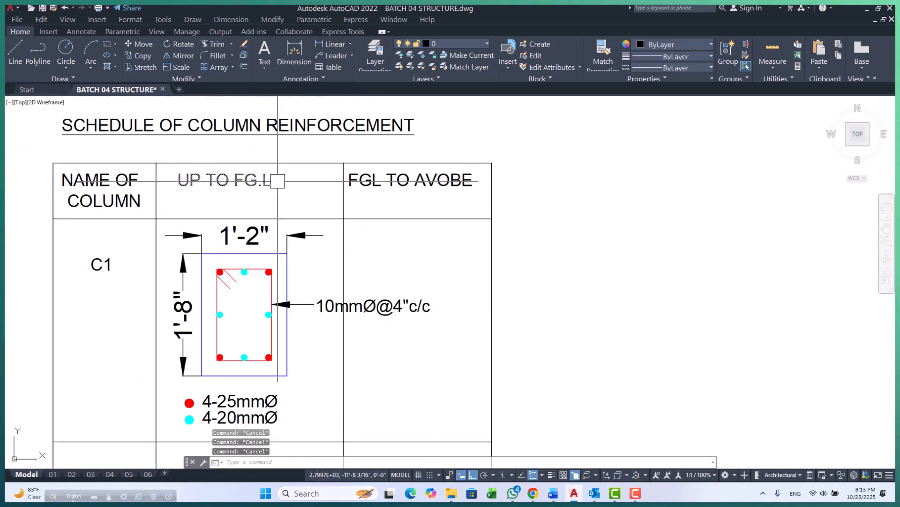
{"action": "scroll", "coordinate": [243, 189], "scroll_direction": "down", "scroll_amount": 1}
{"action": "scroll", "coordinate": [301, 171], "scroll_direction": "up", "scroll_amount": 2}
{"action": "left_click", "coordinate": [298, 161]}
{"action": "scroll", "coordinate": [298, 161], "scroll_direction": "down", "scroll_amount": 3}
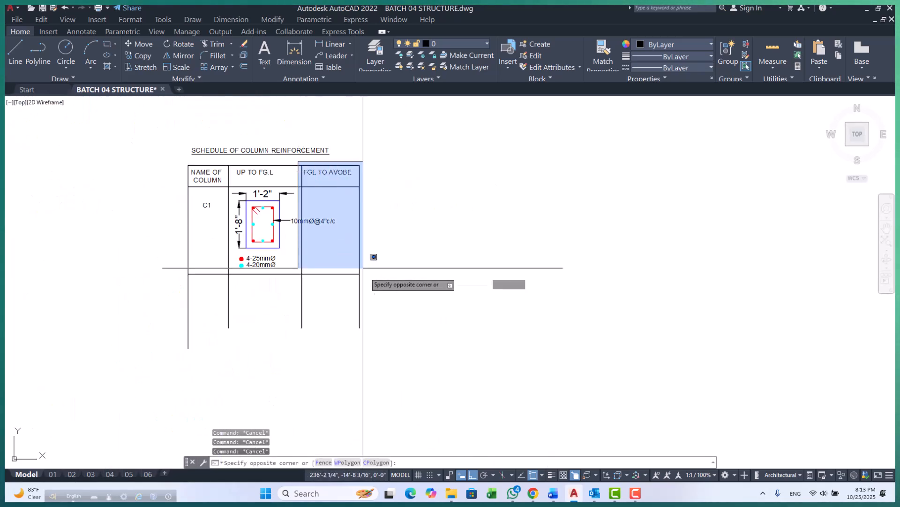
{"action": "key", "text": "Escape"}
{"action": "key", "text": "Escape"}
- Break the stirrup label into two lines, with 10mmØ above and @4"c/c below
{"action": "scroll", "coordinate": [332, 214], "scroll_direction": "up", "scroll_amount": 3}
{"action": "double_click", "coordinate": [299, 245]}
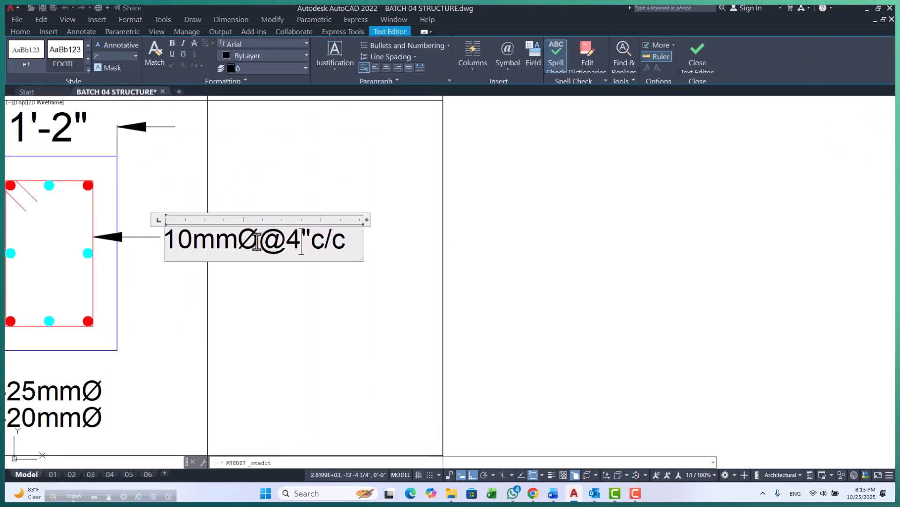
{"action": "left_click", "coordinate": [259, 243]}
{"action": "key", "text": "Return"}
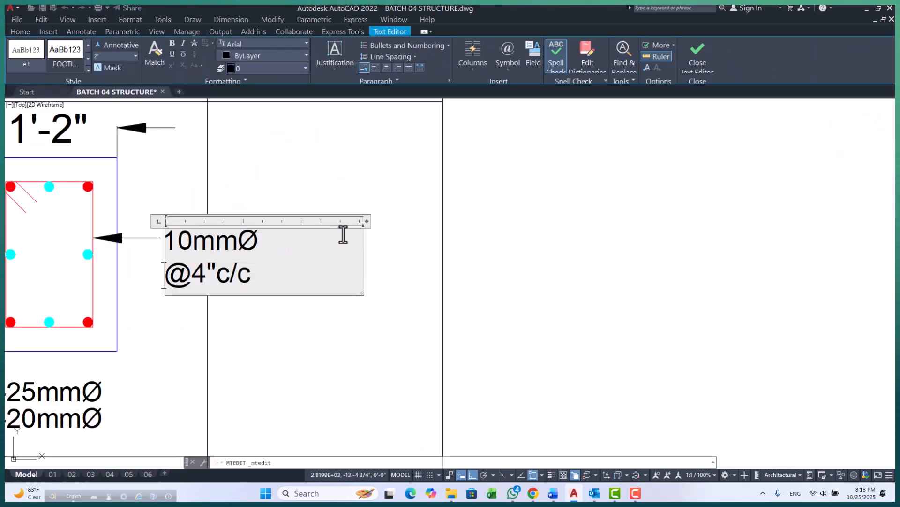
{"action": "left_click", "coordinate": [372, 348]}
- Move both vertical lines bounding the FGL TO AVOBE column outward to clear the stirrup label, and erase the outermost line
{"action": "scroll", "coordinate": [182, 259], "scroll_direction": "down", "scroll_amount": 4}
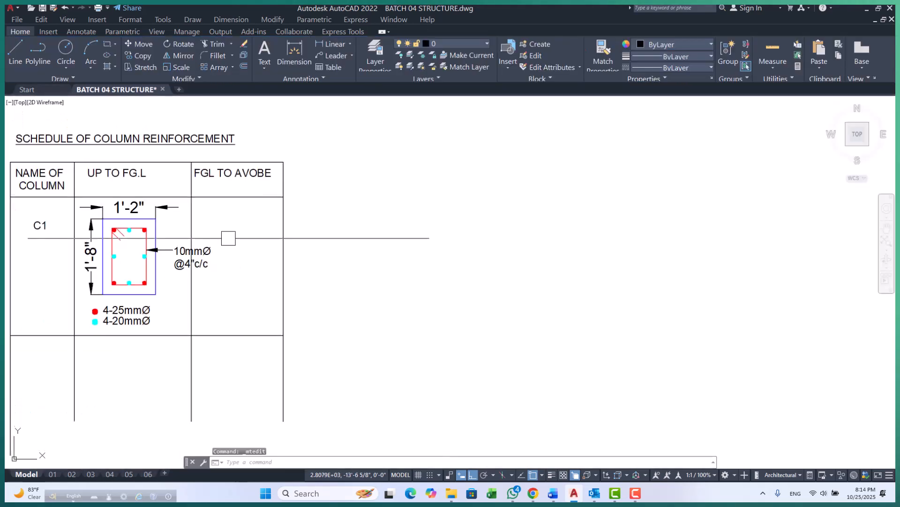
{"action": "left_click", "coordinate": [191, 216]}
{"action": "left_click", "coordinate": [284, 225]}
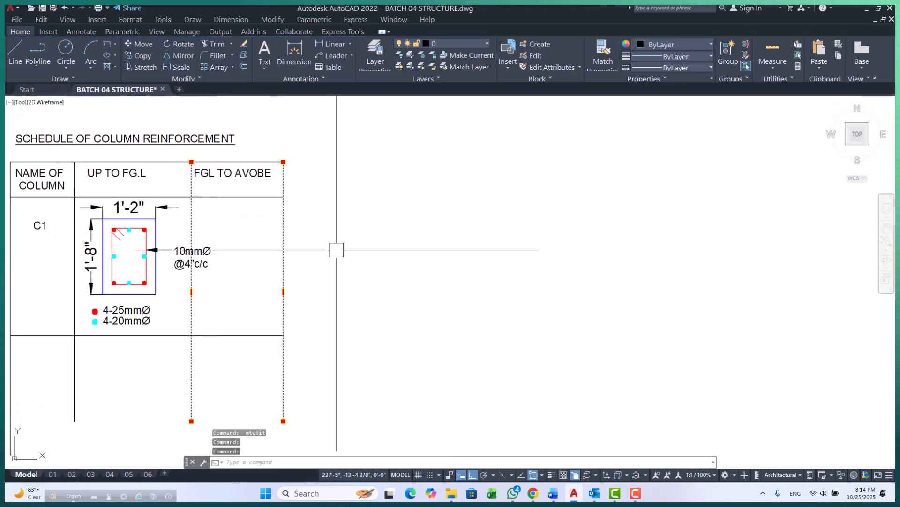
{"action": "key", "text": "Return"}
{"action": "left_click", "coordinate": [364, 252]}
{"action": "left_click", "coordinate": [389, 247]}
{"action": "key", "text": "Escape"}
{"action": "type", "text": "e"}
{"action": "key", "text": "Return"}
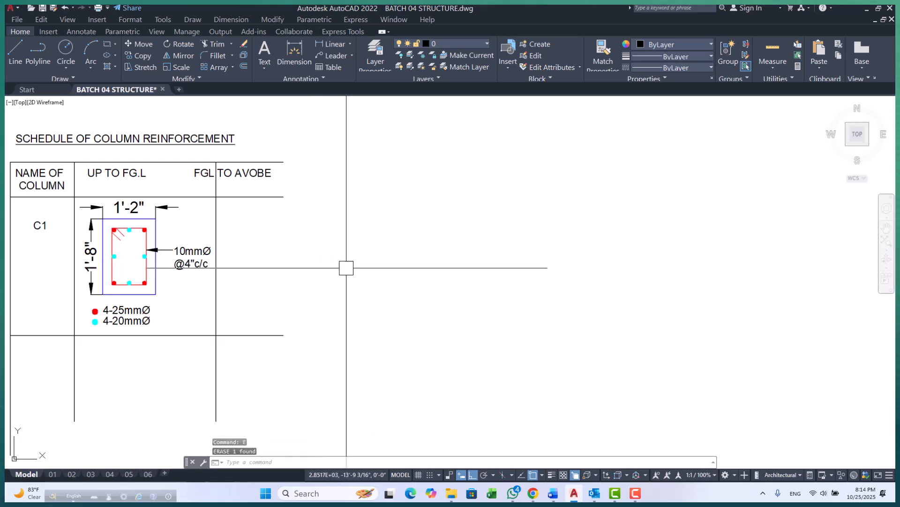
- Copy the C1 section with its dimensions, labels, bar legend and bounding vertical line one column over into the FGL TO AVOBE column
{"action": "scroll", "coordinate": [75, 188], "scroll_direction": "up", "scroll_amount": 4}
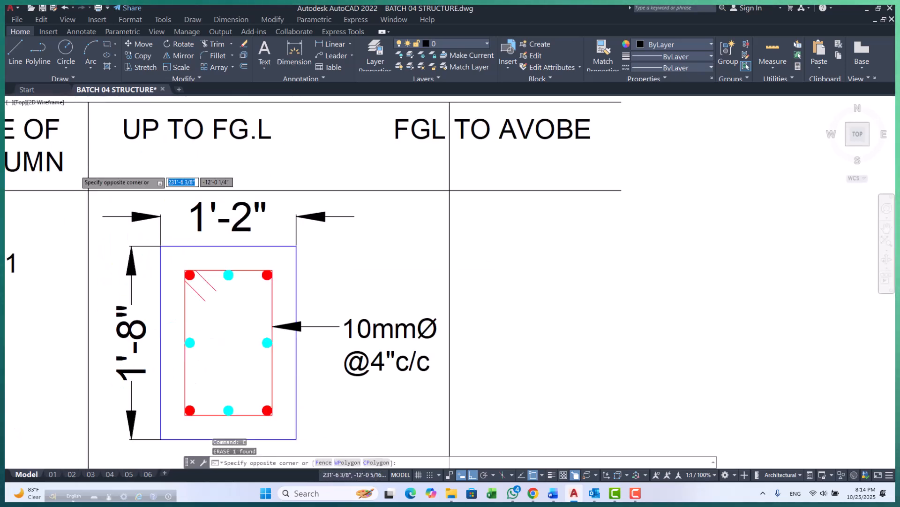
{"action": "scroll", "coordinate": [87, 188], "scroll_direction": "down", "scroll_amount": 4}
{"action": "left_click", "coordinate": [275, 304]}
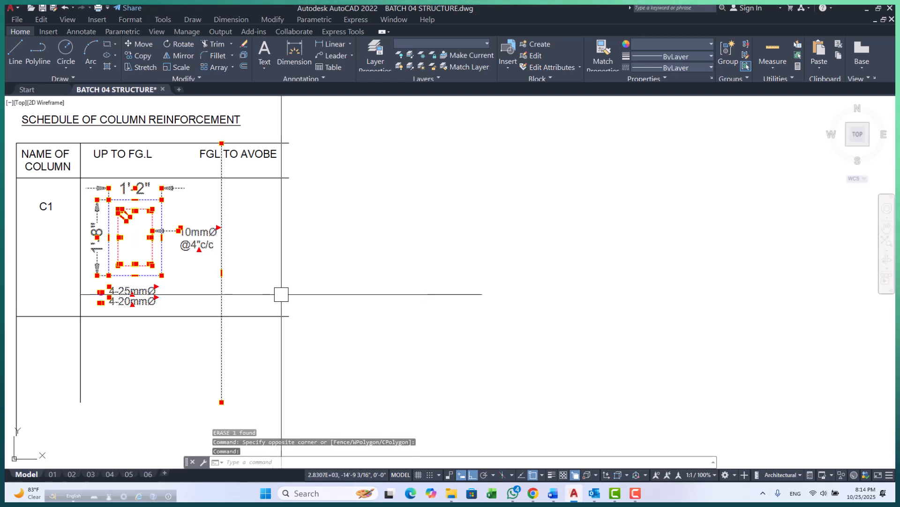
{"action": "type", "text": "cond p"}
{"action": "key", "text": "Return"}
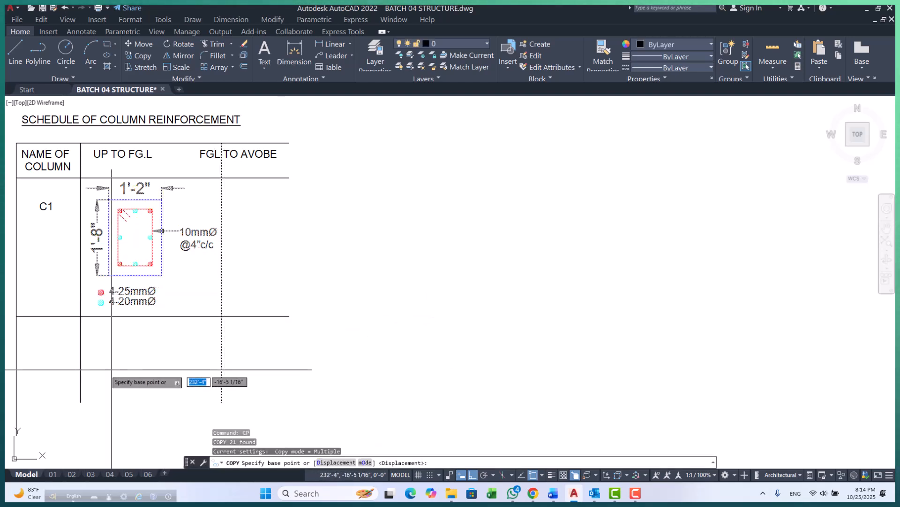
{"action": "left_click", "coordinate": [81, 369]}
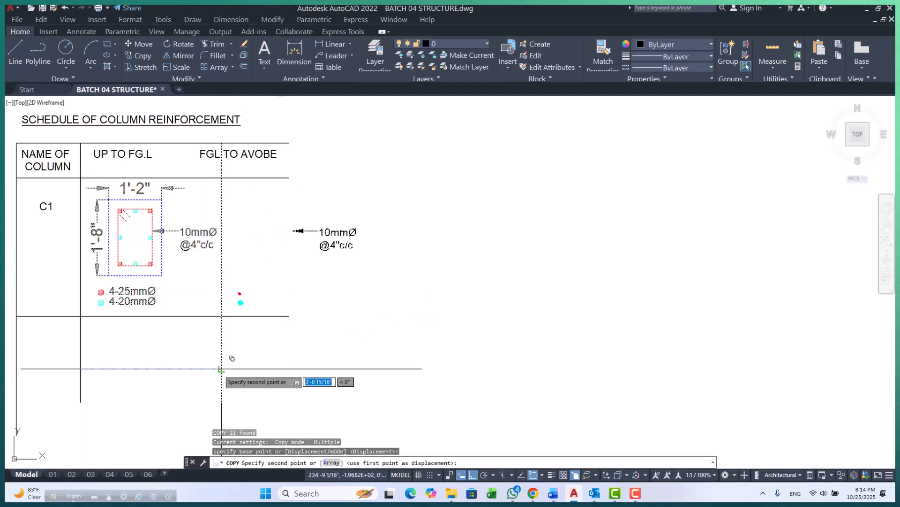
{"action": "left_click", "coordinate": [222, 369]}
{"action": "key", "text": "Escape"}
{"action": "key", "text": "Escape"}
{"action": "key", "text": "Escape"}
{"action": "key", "text": "Escape"}
{"action": "scroll", "coordinate": [317, 256], "scroll_direction": "down", "scroll_amount": 1}
{"action": "scroll", "coordinate": [306, 254], "scroll_direction": "up", "scroll_amount": 2}
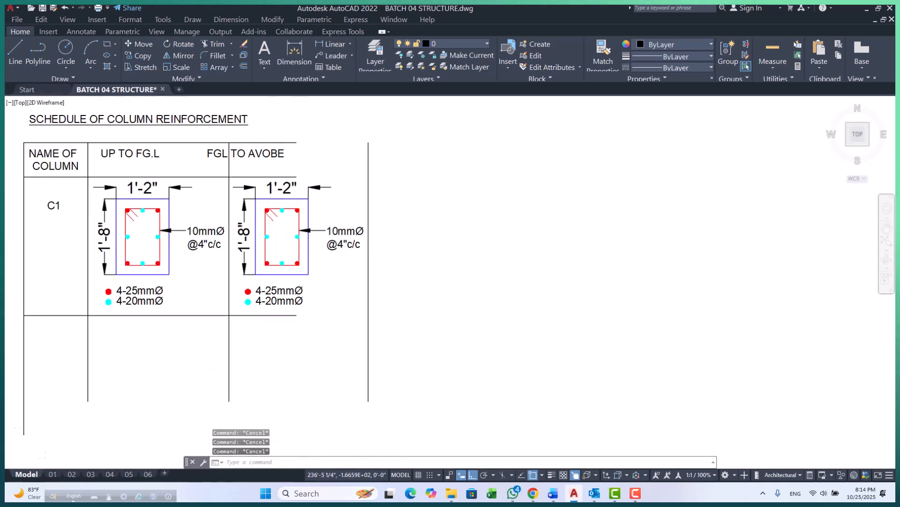
- Offset the blue outline of the FGL TO AVOBE section inward by 1"
{"action": "scroll", "coordinate": [317, 185], "scroll_direction": "up", "scroll_amount": 1}
{"action": "middle_click_drag", "start_coordinate": [313, 189], "coordinate": [314, 225]}
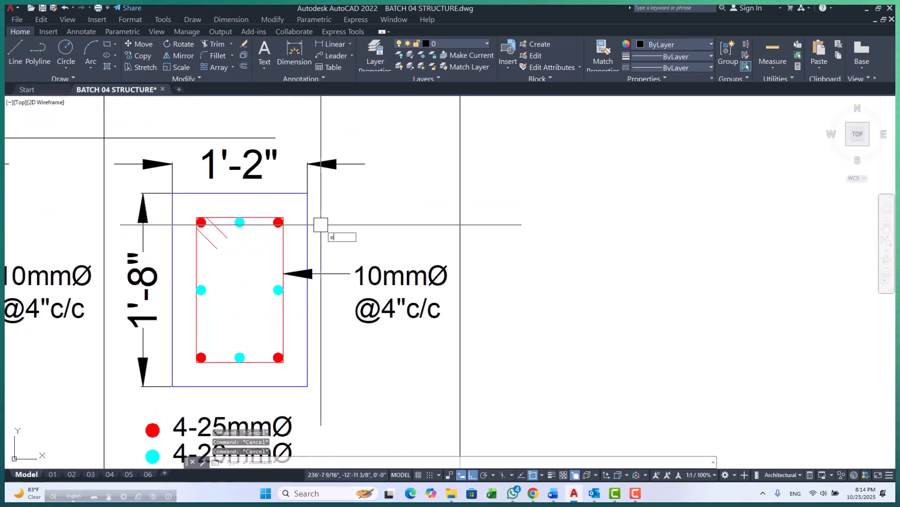
{"action": "key", "text": "Return"}
{"action": "key", "text": "Return"}
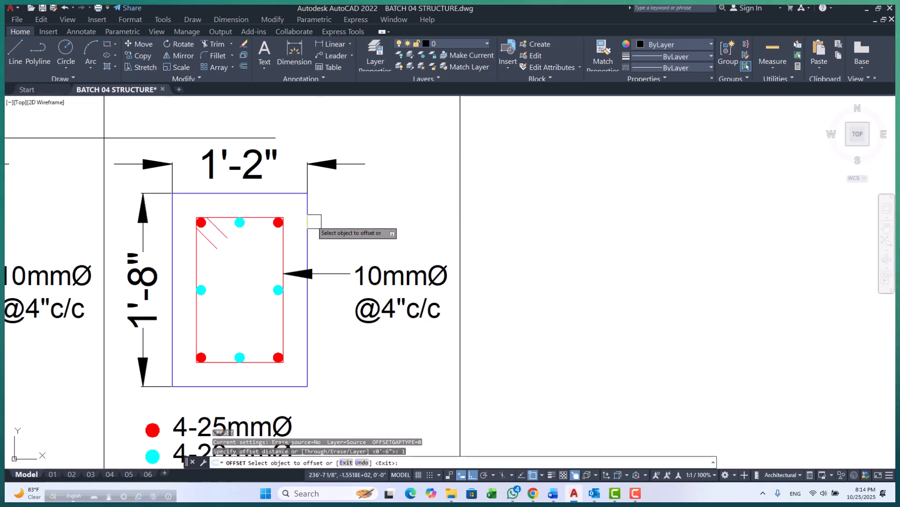
{"action": "left_click", "coordinate": [307, 213]}
{"action": "scroll", "coordinate": [301, 213], "scroll_direction": "up", "scroll_amount": 3}
{"action": "scroll", "coordinate": [253, 205], "scroll_direction": "up", "scroll_amount": 2}
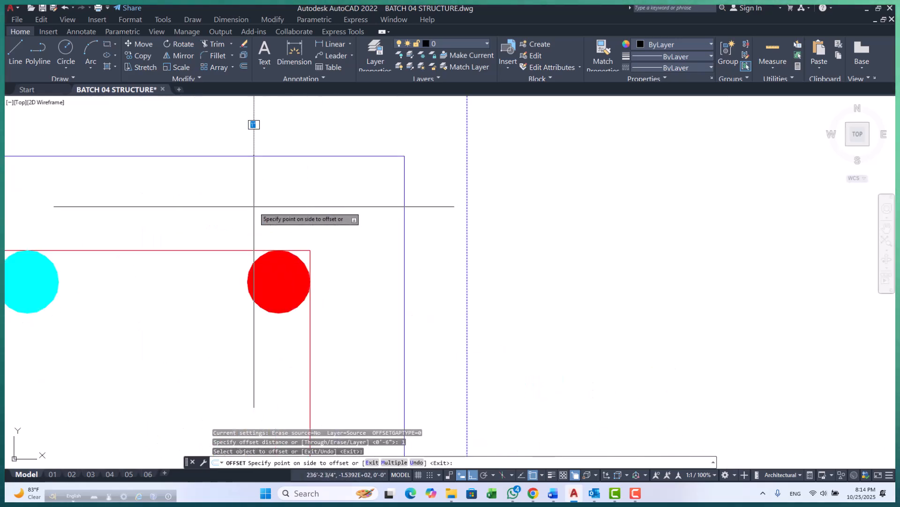
{"action": "left_click", "coordinate": [253, 206]}
{"action": "scroll", "coordinate": [313, 182], "scroll_direction": "down", "scroll_amount": 3}
{"action": "key", "text": "Escape"}
{"action": "key", "text": "Escape"}
{"action": "key", "text": "Escape"}
{"action": "scroll", "coordinate": [158, 190], "scroll_direction": "up", "scroll_amount": 1}
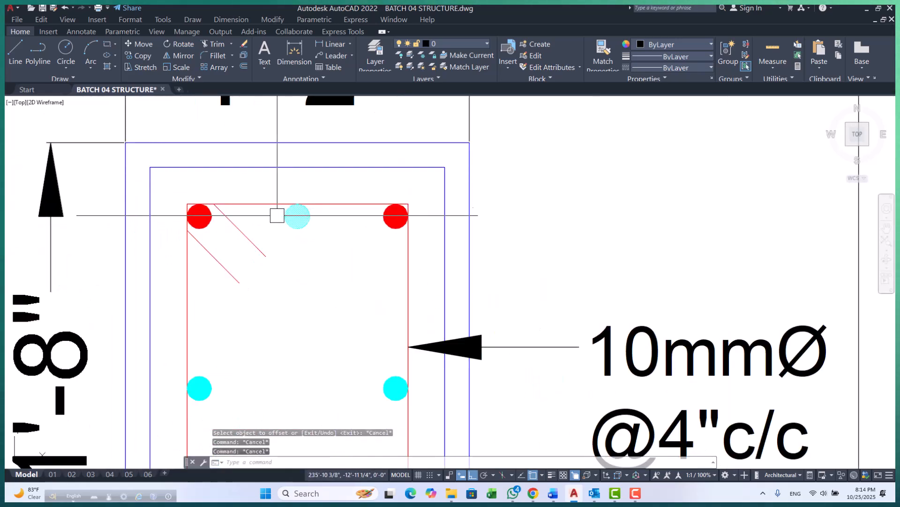
- Erase the original outer blue outline of the FGL TO AVOBE section
{"action": "left_click", "coordinate": [273, 147]}
{"action": "type", "text": "e"}
{"action": "key", "text": "space"}
{"action": "scroll", "coordinate": [324, 182], "scroll_direction": "down", "scroll_amount": 3}
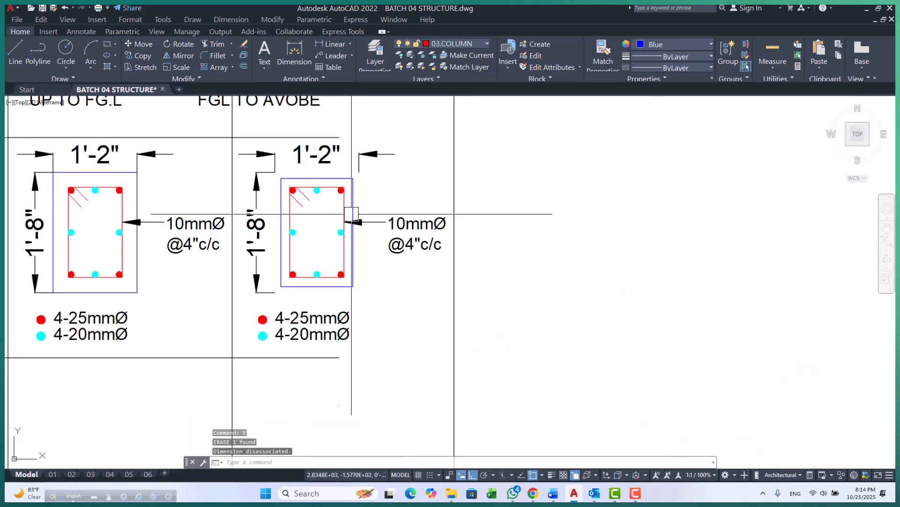
- Move the width dimension of the FGL TO AVOBE section onto the remaining outline and stretch it to span both upper corners
{"action": "scroll", "coordinate": [360, 166], "scroll_direction": "up", "scroll_amount": 1}
{"action": "left_click", "coordinate": [361, 165]}
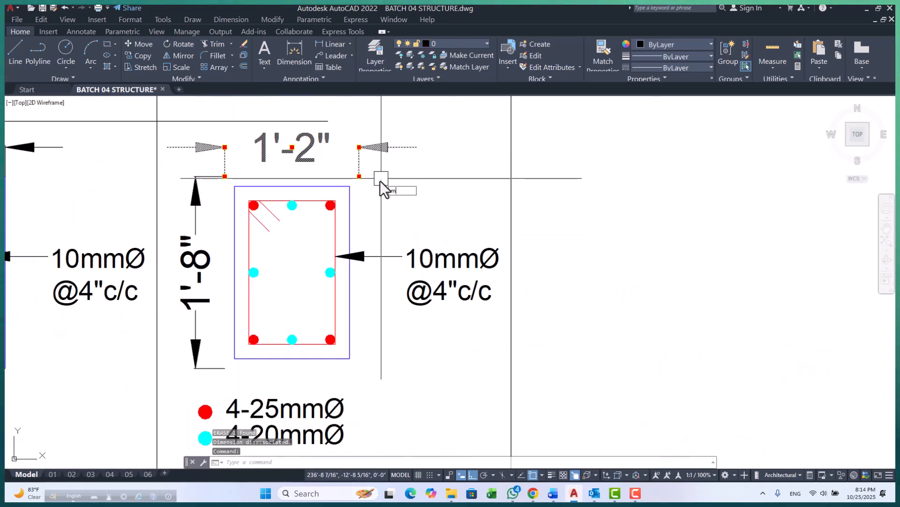
{"action": "type", "text": "m"}
{"action": "key", "text": "space"}
{"action": "left_click", "coordinate": [359, 176]}
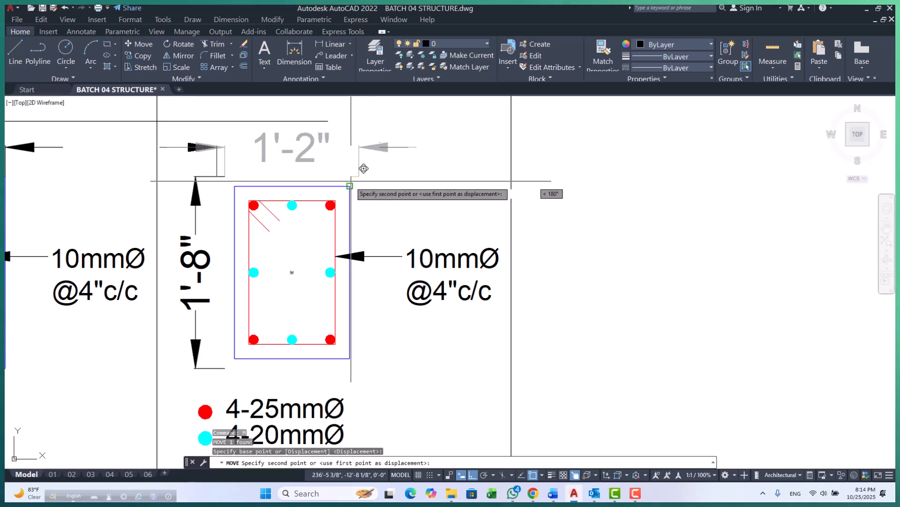
{"action": "left_click", "coordinate": [350, 186]}
{"action": "scroll", "coordinate": [226, 177], "scroll_direction": "up", "scroll_amount": 3}
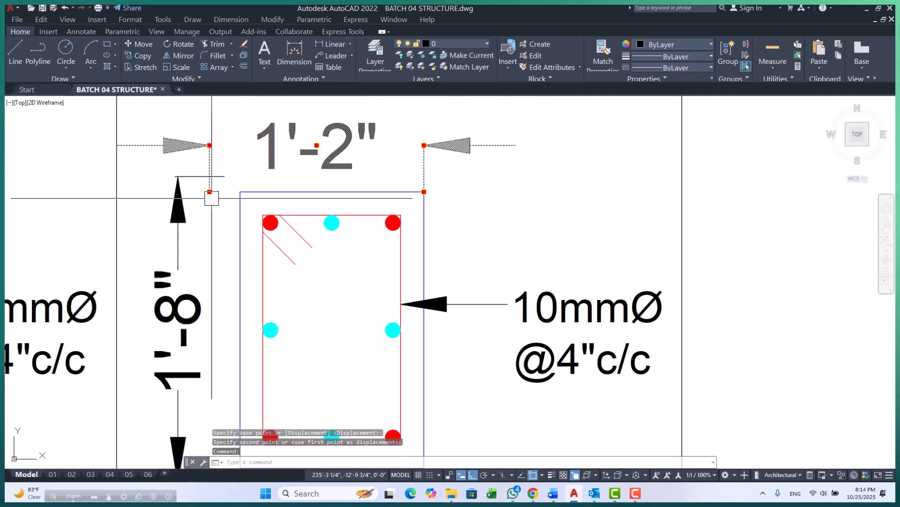
{"action": "left_click", "coordinate": [209, 192]}
{"action": "left_click", "coordinate": [240, 191]}
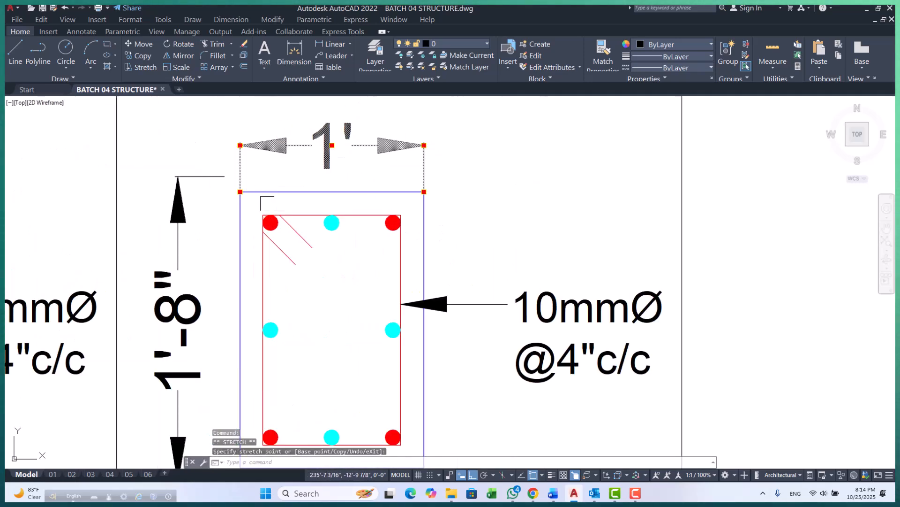
{"action": "key", "text": "Escape"}
- Move the height dimension of the FGL TO AVOBE section to the outline's upper corner and stretch its lower end to the bottom corner
{"action": "left_click", "coordinate": [199, 182]}
{"action": "key", "text": "Return"}
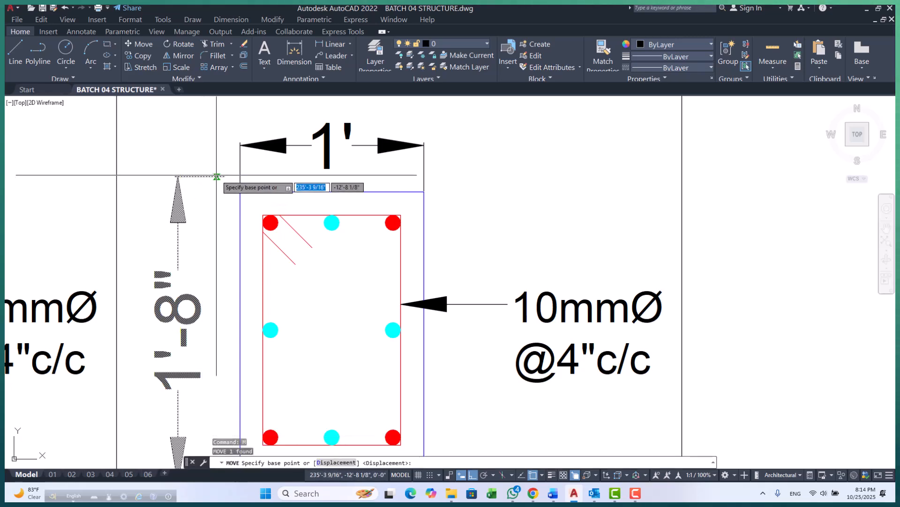
{"action": "left_click", "coordinate": [225, 175]}
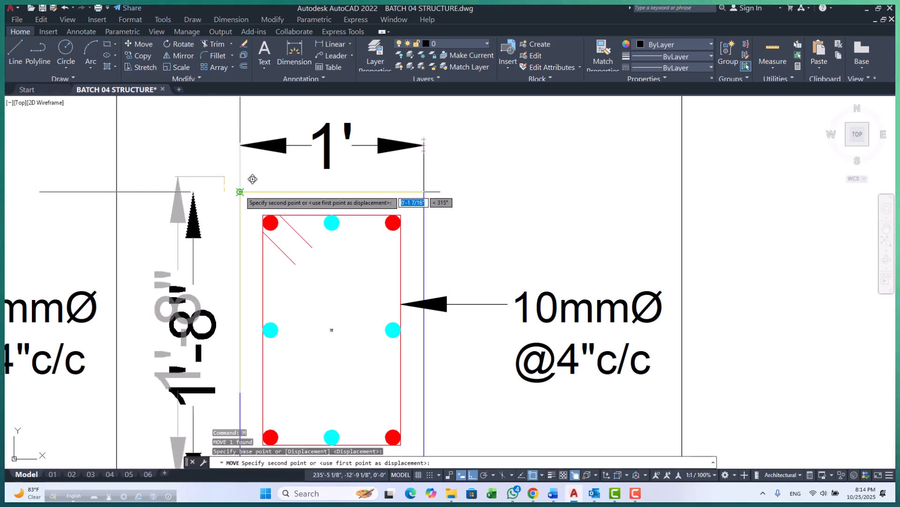
{"action": "left_click", "coordinate": [240, 191]}
{"action": "scroll", "coordinate": [257, 153], "scroll_direction": "down", "scroll_amount": 3}
{"action": "scroll", "coordinate": [241, 214], "scroll_direction": "up", "scroll_amount": 5}
{"action": "left_click", "coordinate": [290, 313]}
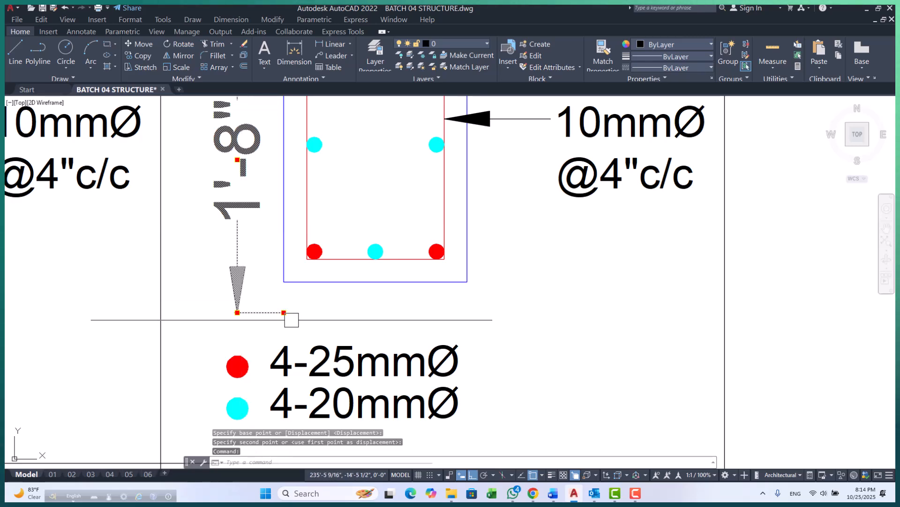
{"action": "left_click", "coordinate": [284, 281]}
{"action": "key", "text": "Escape"}
{"action": "key", "text": "Escape"}
{"action": "scroll", "coordinate": [282, 258], "scroll_direction": "down", "scroll_amount": 4}
{"action": "key", "text": "Escape"}
- Change the stirrup spacing in the FGL TO AVOBE label to @6"c/c
{"action": "scroll", "coordinate": [391, 213], "scroll_direction": "up", "scroll_amount": 2}
{"action": "middle_click_drag", "start_coordinate": [400, 218], "coordinate": [354, 217]}
{"action": "scroll", "coordinate": [378, 208], "scroll_direction": "down", "scroll_amount": 4}
{"action": "scroll", "coordinate": [379, 213], "scroll_direction": "up", "scroll_amount": 2}
{"action": "scroll", "coordinate": [379, 213], "scroll_direction": "up", "scroll_amount": 4}
{"action": "double_click", "coordinate": [334, 215]}
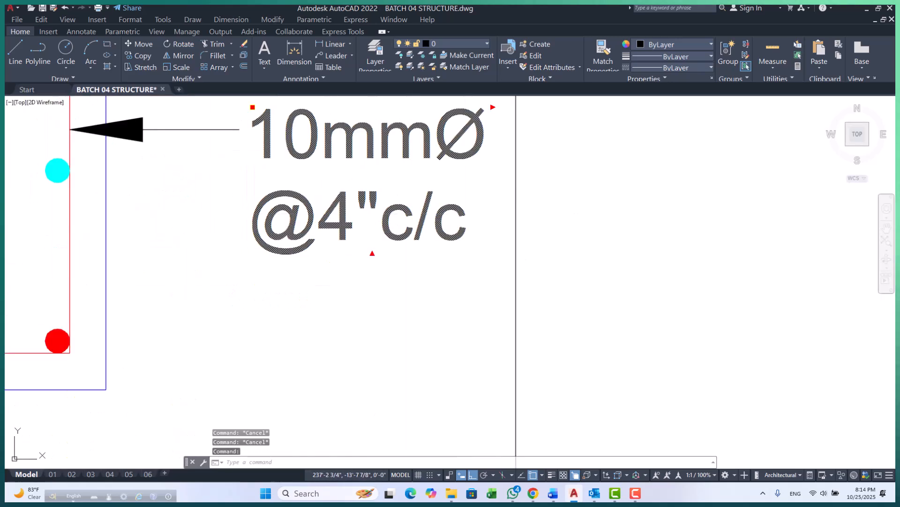
{"action": "double_click", "coordinate": [333, 218]}
{"action": "type", "text": "6"}
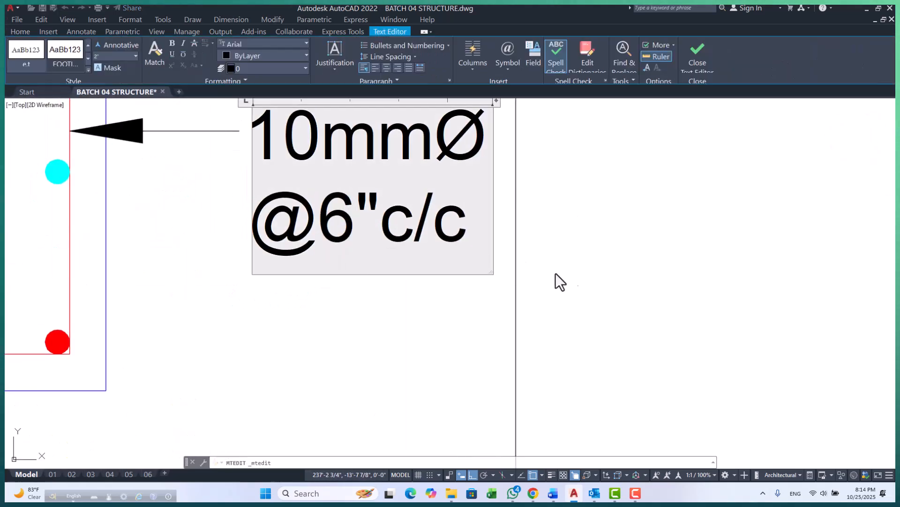
{"action": "left_click", "coordinate": [553, 274]}
{"action": "scroll", "coordinate": [392, 225], "scroll_direction": "down", "scroll_amount": 4}
- Move the 4-25mmØ and 4-20mmØ bar legend slightly up, closer to the FGL TO AVOBE section
{"action": "scroll", "coordinate": [258, 288], "scroll_direction": "up", "scroll_amount": 2}
{"action": "left_click", "coordinate": [222, 271]}
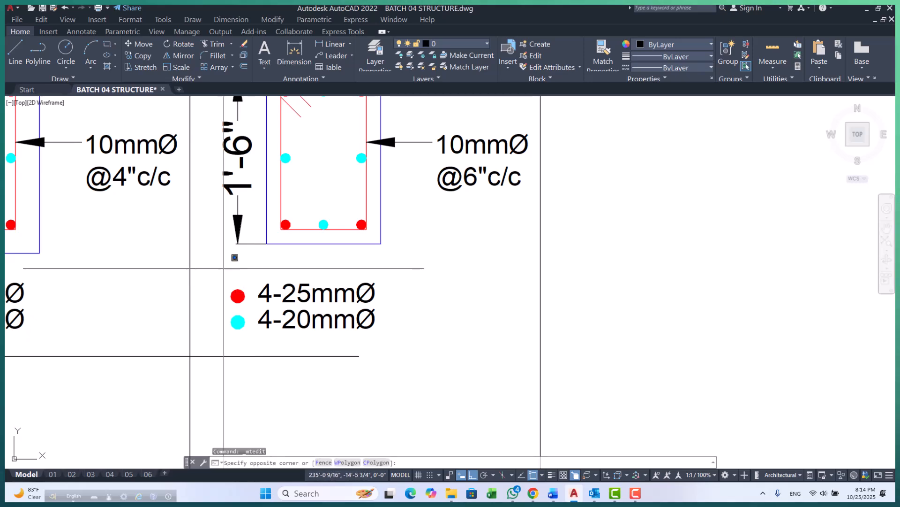
{"action": "left_click", "coordinate": [414, 349]}
{"action": "key", "text": "space"}
{"action": "left_click", "coordinate": [440, 368]}
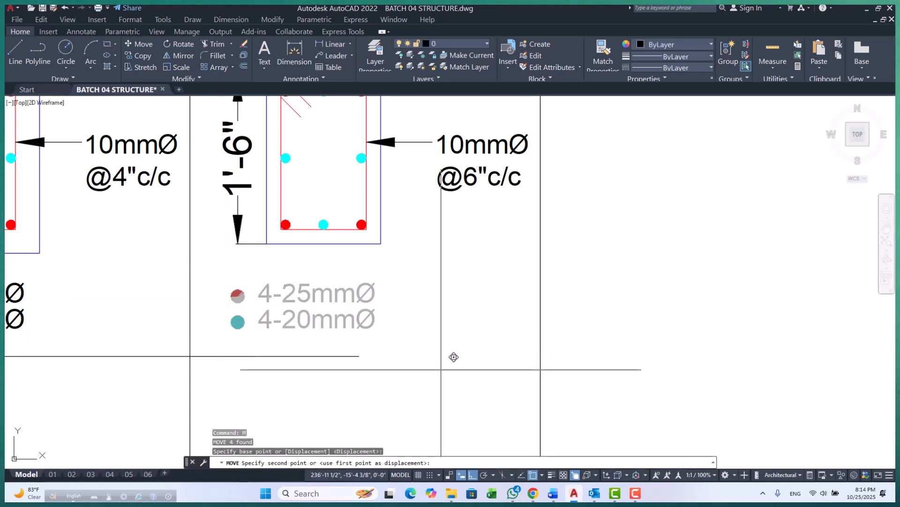
{"action": "left_click", "coordinate": [443, 354]}
{"action": "scroll", "coordinate": [338, 291], "scroll_direction": "down", "scroll_amount": 5}
{"action": "key", "text": "Escape"}
{"action": "key", "text": "Escape"}
{"action": "middle_click_drag", "start_coordinate": [380, 294], "coordinate": [377, 287]}
{"action": "scroll", "coordinate": [323, 281], "scroll_direction": "up", "scroll_amount": 2}
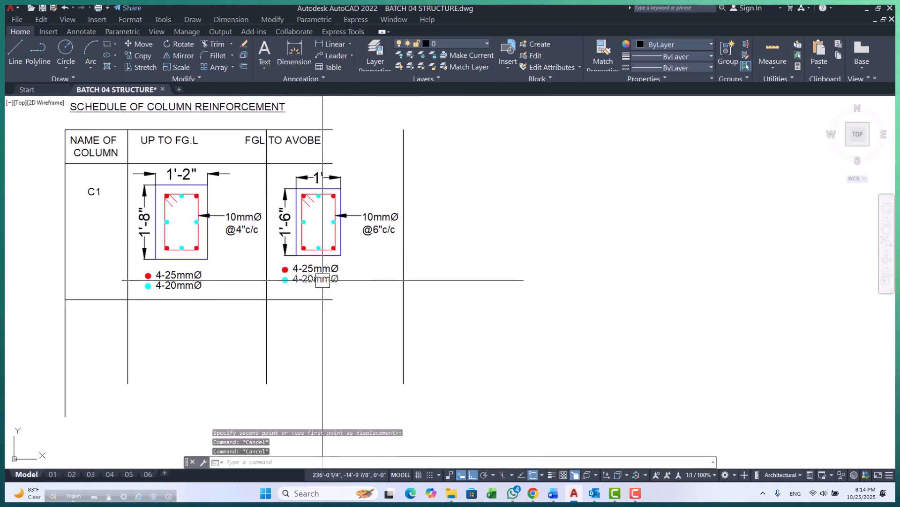
- Extend the schedule's three horizontal lines to the outermost vertical line of the FGL TO AVOBE column
{"action": "scroll", "coordinate": [328, 182], "scroll_direction": "up", "scroll_amount": 2}
{"action": "scroll", "coordinate": [345, 189], "scroll_direction": "down", "scroll_amount": 4}
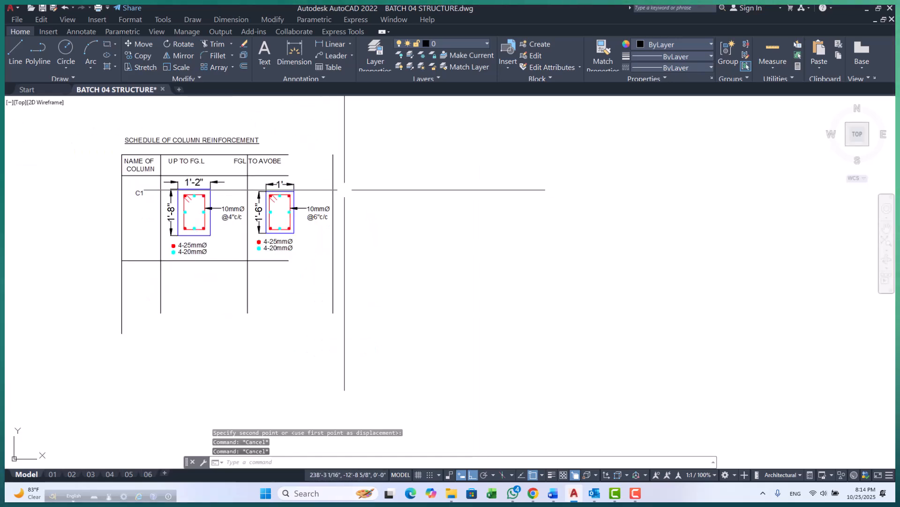
{"action": "type", "text": "ex"}
{"action": "key", "text": "Return"}
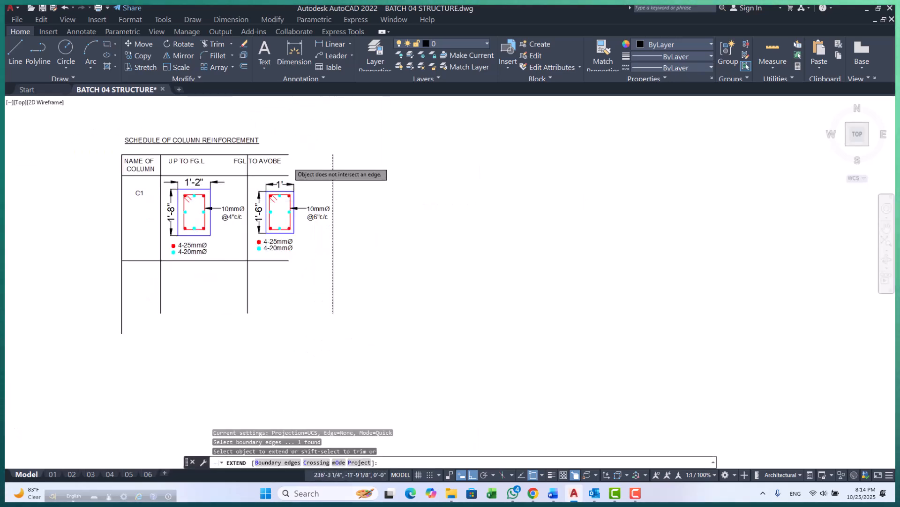
{"action": "scroll", "coordinate": [288, 164], "scroll_direction": "up", "scroll_amount": 4}
{"action": "scroll", "coordinate": [374, 203], "scroll_direction": "down", "scroll_amount": 4}
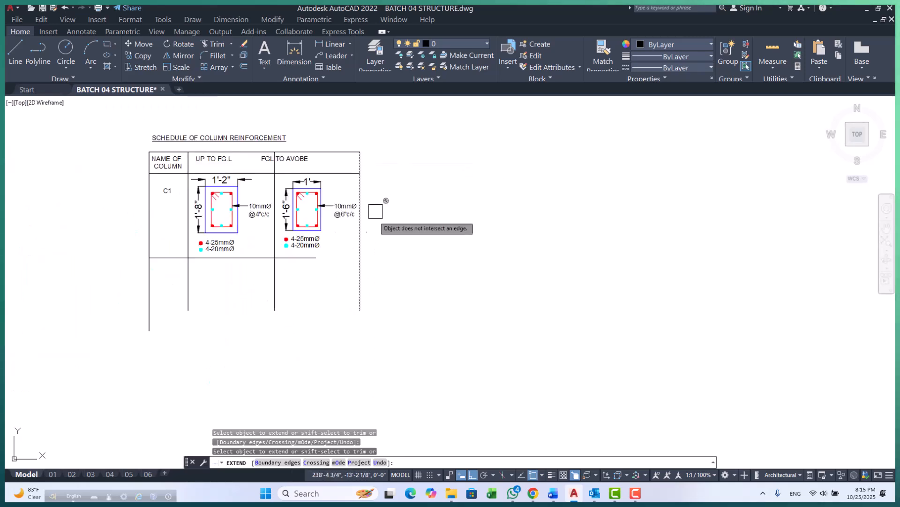
{"action": "scroll", "coordinate": [298, 257], "scroll_direction": "up", "scroll_amount": 2}
{"action": "scroll", "coordinate": [338, 231], "scroll_direction": "down", "scroll_amount": 4}
{"action": "scroll", "coordinate": [312, 231], "scroll_direction": "up", "scroll_amount": 4}
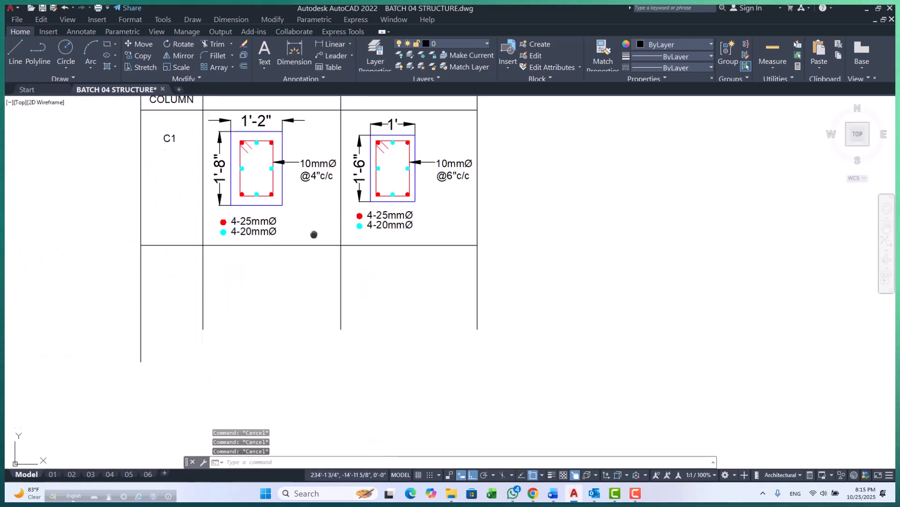
{"action": "scroll", "coordinate": [171, 201], "scroll_direction": "up", "scroll_amount": 3}
{"action": "key", "text": "Escape"}
{"action": "key", "text": "Escape"}
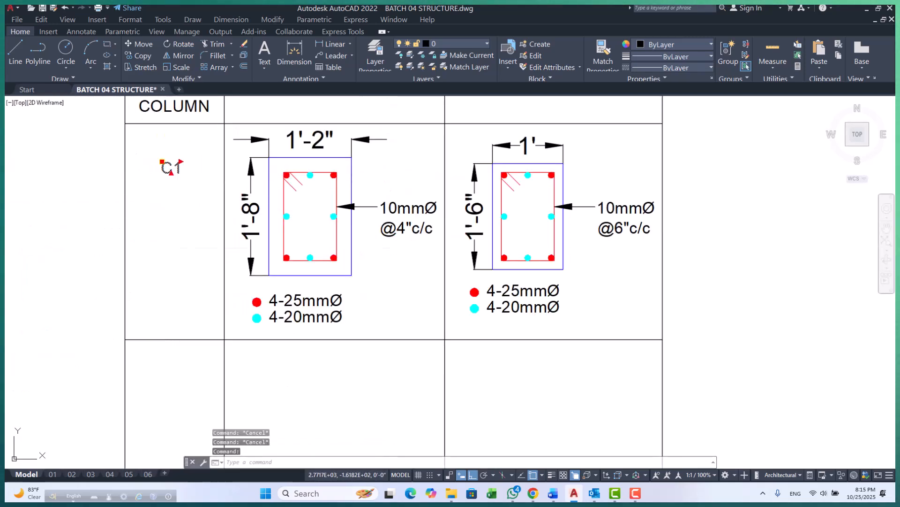
- Move the C1 label down to about the middle of its row
{"action": "type", "text": "m"}
{"action": "key", "text": "Return"}
{"action": "left_click", "coordinate": [169, 226]}
{"action": "left_click", "coordinate": [160, 280]}
{"action": "key", "text": "Escape"}
{"action": "key", "text": "Escape"}
- Check the C1 row of the schedule, comparing the sections, stirrup labels and bar legends in both level columns
{"action": "scroll", "coordinate": [211, 237], "scroll_direction": "down", "scroll_amount": 4}
{"action": "middle_click_drag", "start_coordinate": [287, 252], "coordinate": [351, 325]}
{"action": "scroll", "coordinate": [415, 315], "scroll_direction": "up", "scroll_amount": 2}
{"action": "middle_click_drag", "start_coordinate": [373, 274], "coordinate": [357, 206]}
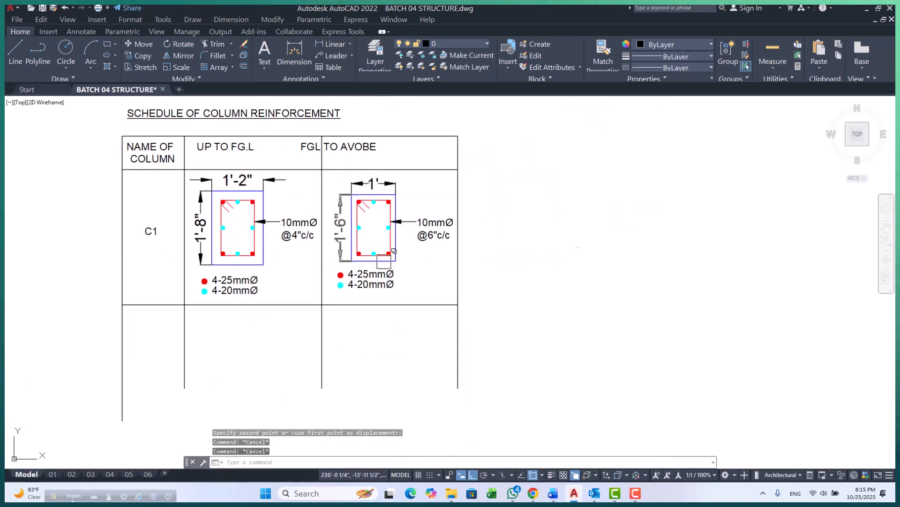
{"action": "scroll", "coordinate": [269, 286], "scroll_direction": "up", "scroll_amount": 2}
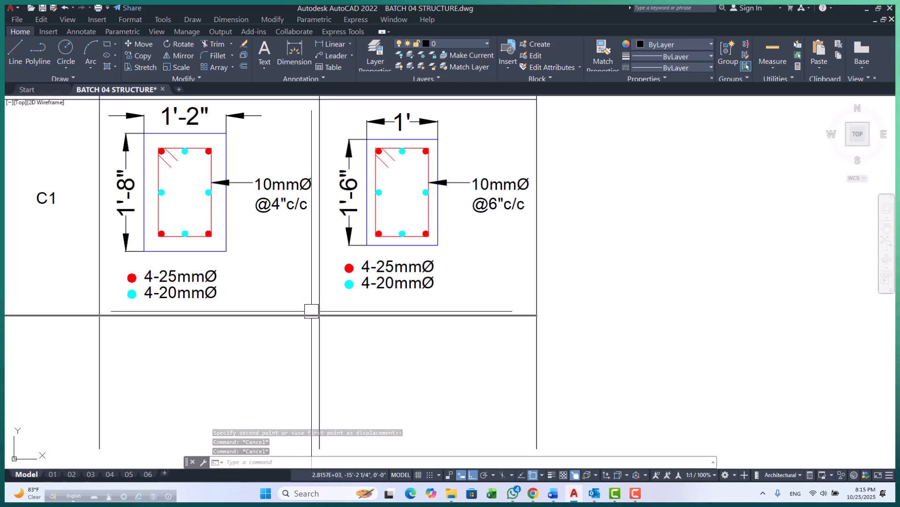
{"action": "scroll", "coordinate": [285, 296], "scroll_direction": "down", "scroll_amount": 4}
{"action": "scroll", "coordinate": [176, 278], "scroll_direction": "up", "scroll_amount": 2}
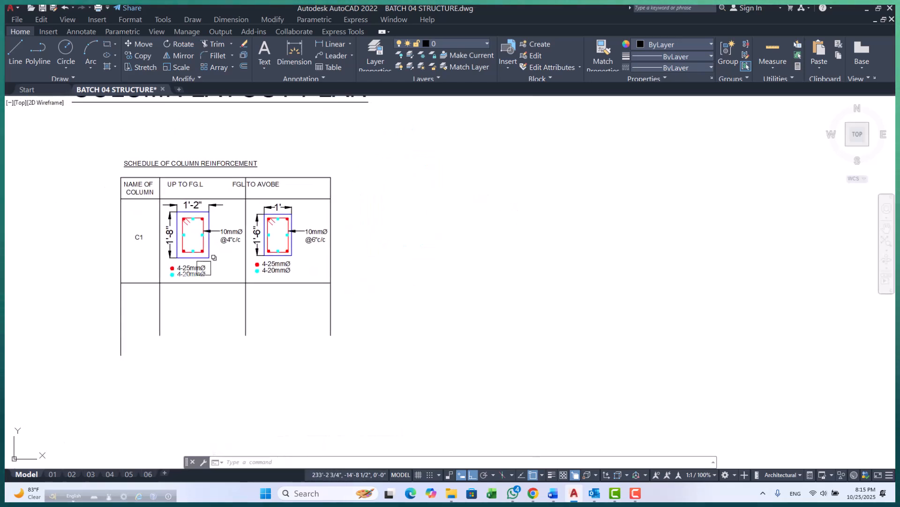
{"action": "middle_click_drag", "start_coordinate": [155, 284], "coordinate": [157, 238]}
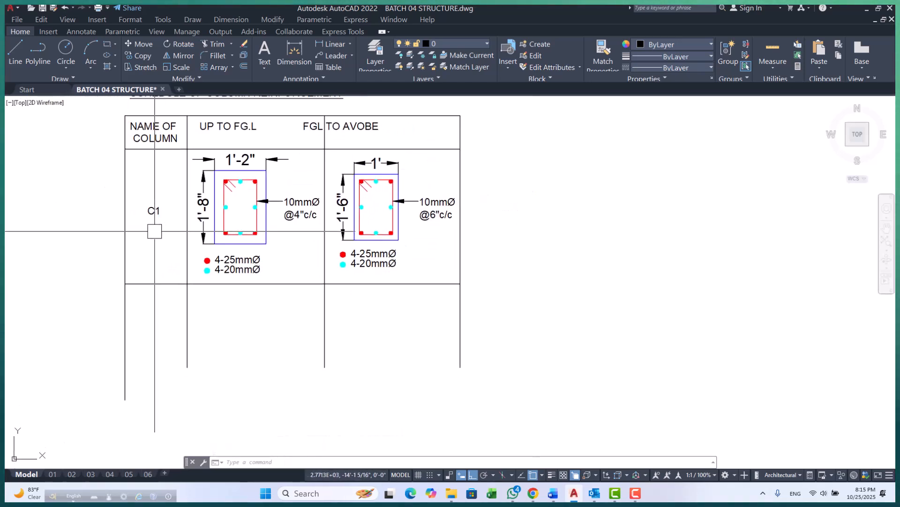
{"action": "middle_click_drag", "start_coordinate": [183, 322], "coordinate": [179, 251]}
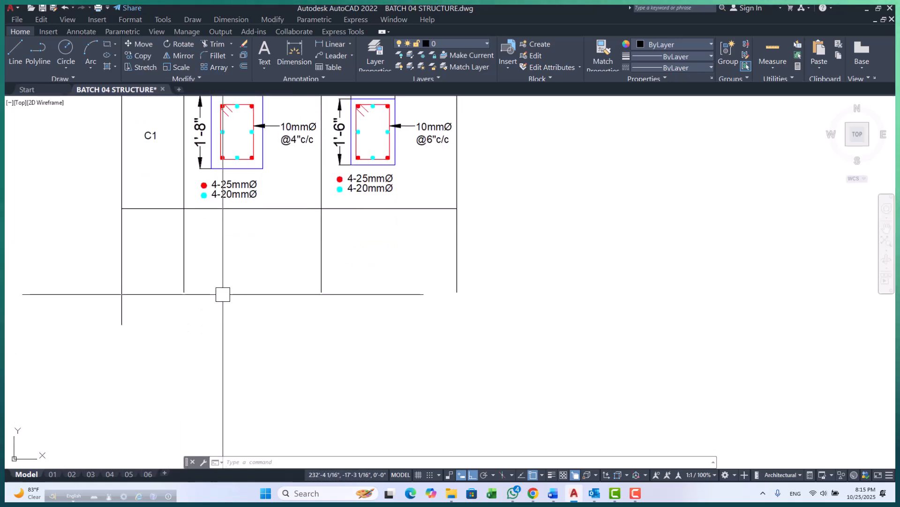
- Move the 5" dimension text beside the C1 column at grid A-01 slightly farther from the column, and save the drawing
{"action": "scroll", "coordinate": [219, 300], "scroll_direction": "down", "scroll_amount": 2}
{"action": "middle_click_drag", "start_coordinate": [321, 290], "coordinate": [326, 298]}
{"action": "scroll", "coordinate": [319, 309], "scroll_direction": "down", "scroll_amount": 5}
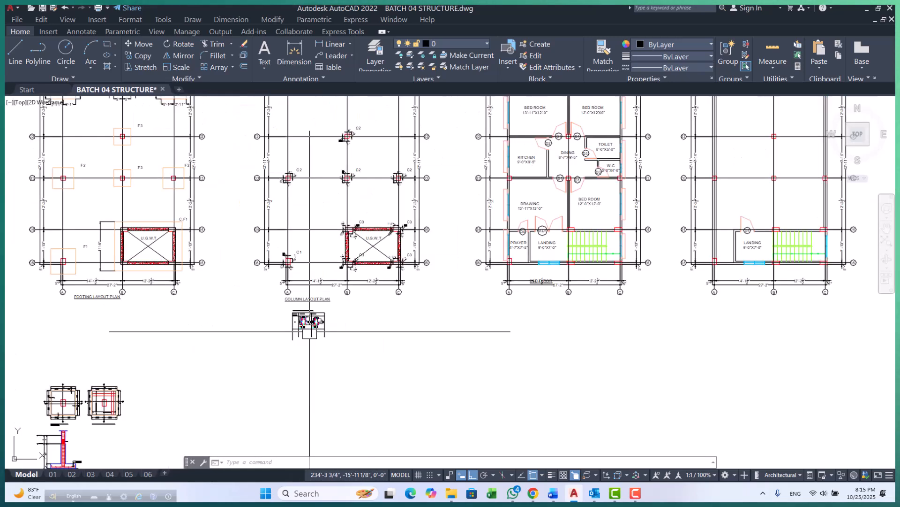
{"action": "scroll", "coordinate": [331, 133], "scroll_direction": "up", "scroll_amount": 6}
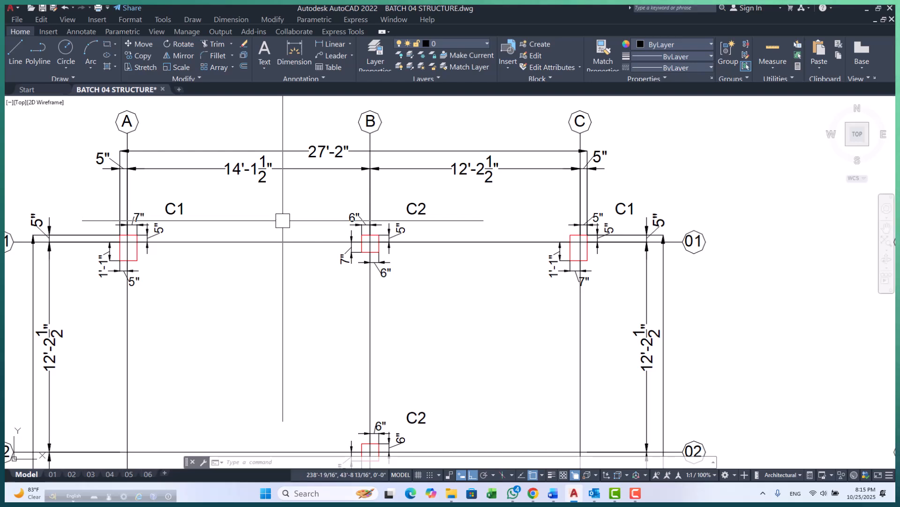
{"action": "scroll", "coordinate": [134, 239], "scroll_direction": "up", "scroll_amount": 4}
{"action": "left_click", "coordinate": [218, 223]}
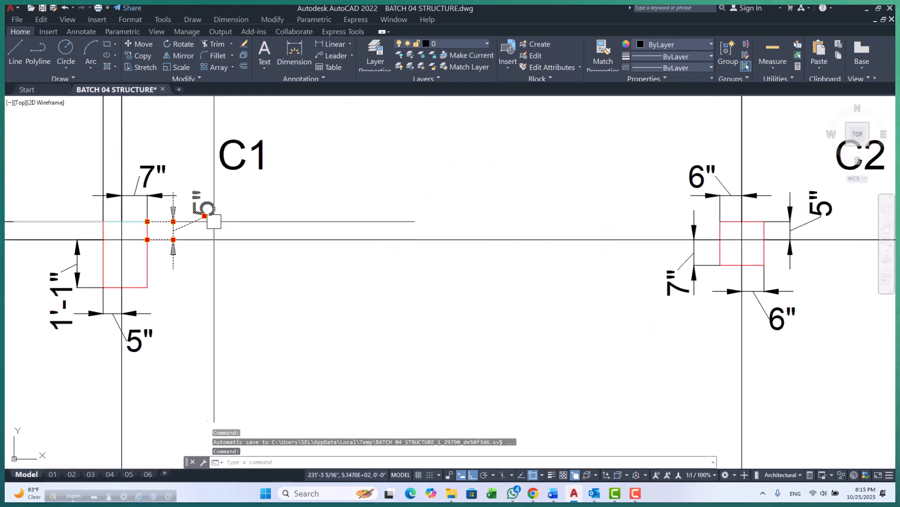
{"action": "left_click", "coordinate": [204, 215]}
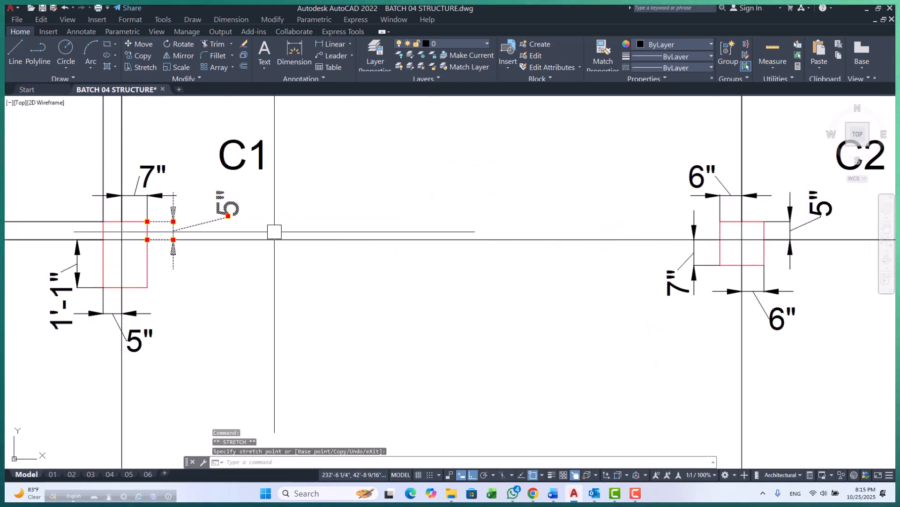
{"action": "key", "text": "Escape"}
{"action": "key", "text": "Escape"}
{"action": "key", "text": "Escape"}
{"action": "scroll", "coordinate": [275, 231], "scroll_direction": "down", "scroll_amount": 6}
{"action": "middle_click_drag", "start_coordinate": [361, 336], "coordinate": [334, 293]}
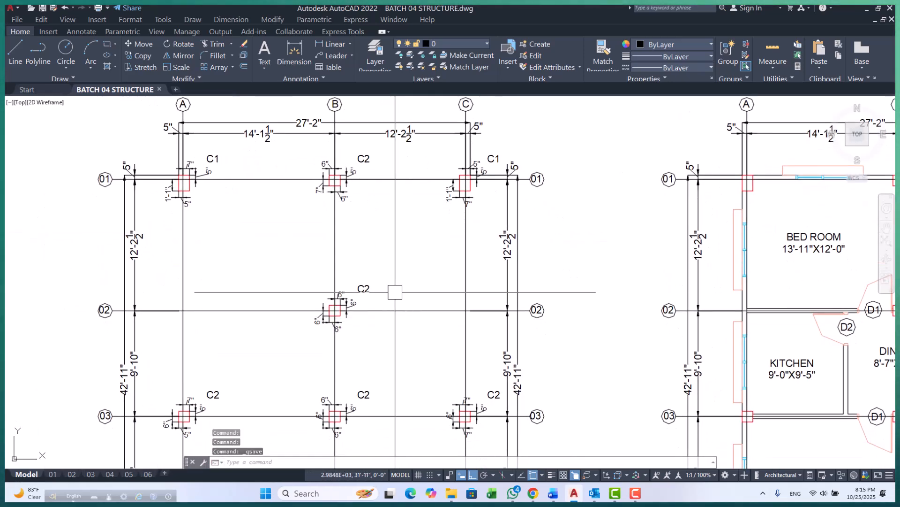
{"action": "scroll", "coordinate": [322, 257], "scroll_direction": "down", "scroll_amount": 5}
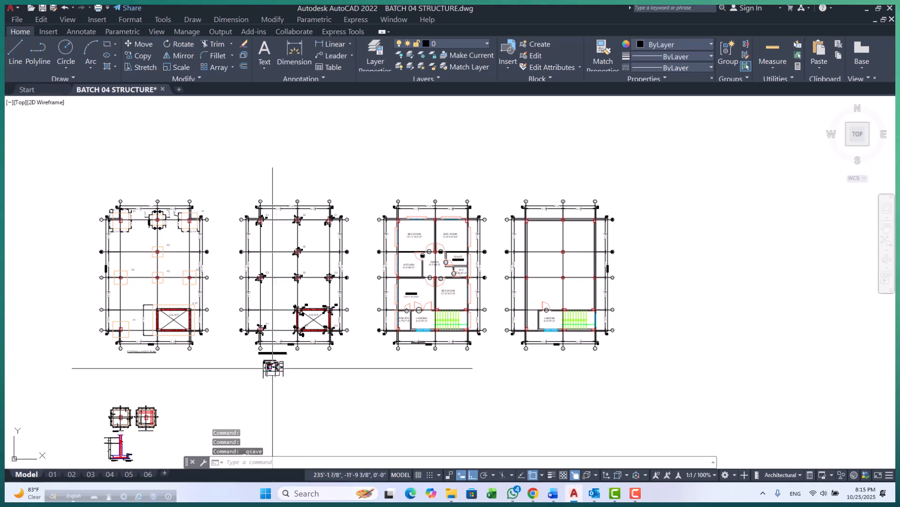
{"action": "scroll", "coordinate": [294, 374], "scroll_direction": "up", "scroll_amount": 2}
{"action": "middle_click_drag", "start_coordinate": [428, 327], "coordinate": [367, 309]}
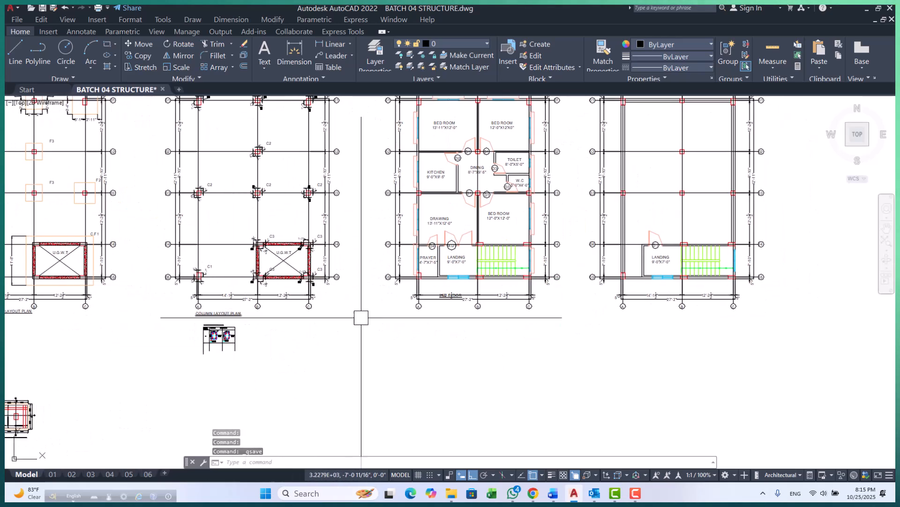
{"action": "middle_click_drag", "start_coordinate": [253, 338], "coordinate": [245, 334]}
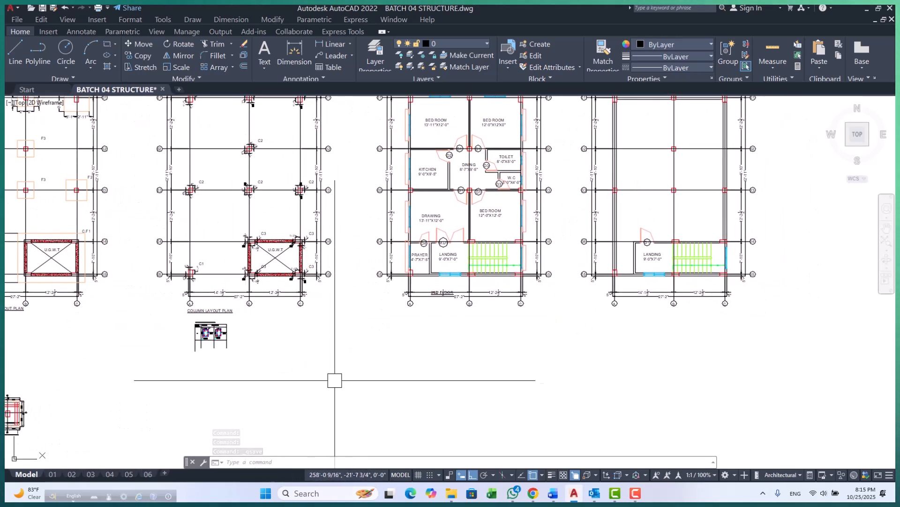
{"action": "mouse_move", "coordinate": [533, 496]}
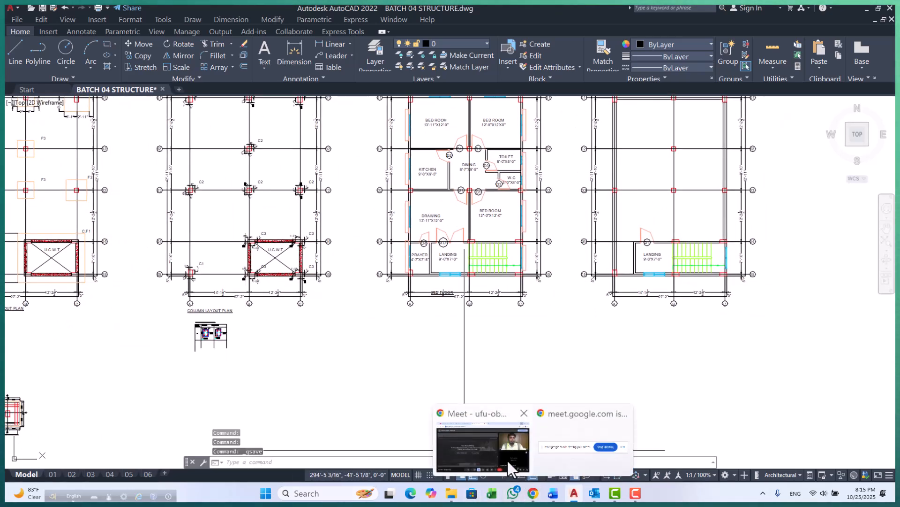